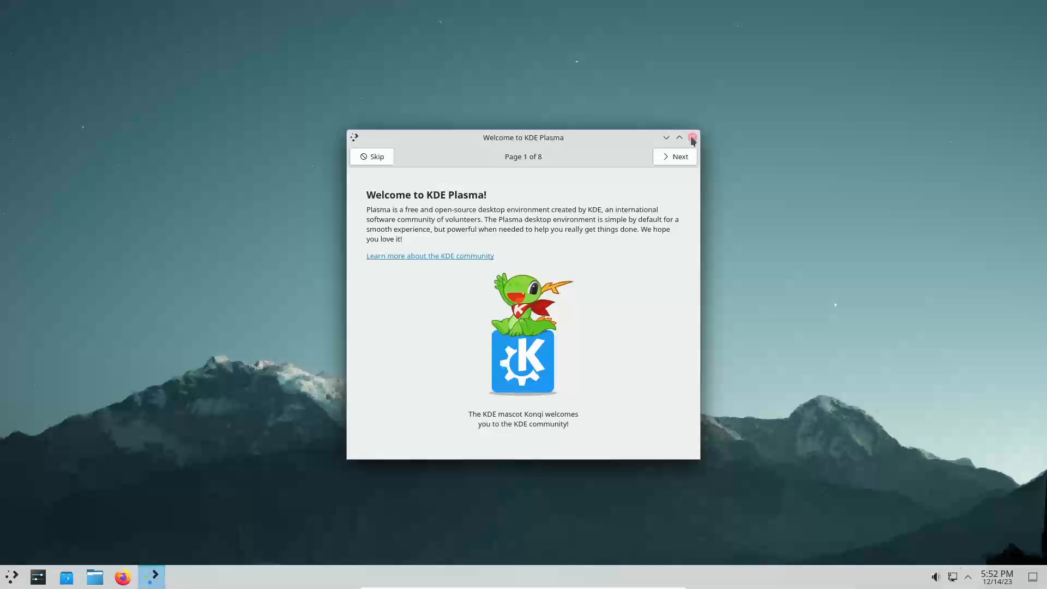
- Close the KDE Plasma welcome window and open System Settings maximized
click(693, 138)
click(693, 137)
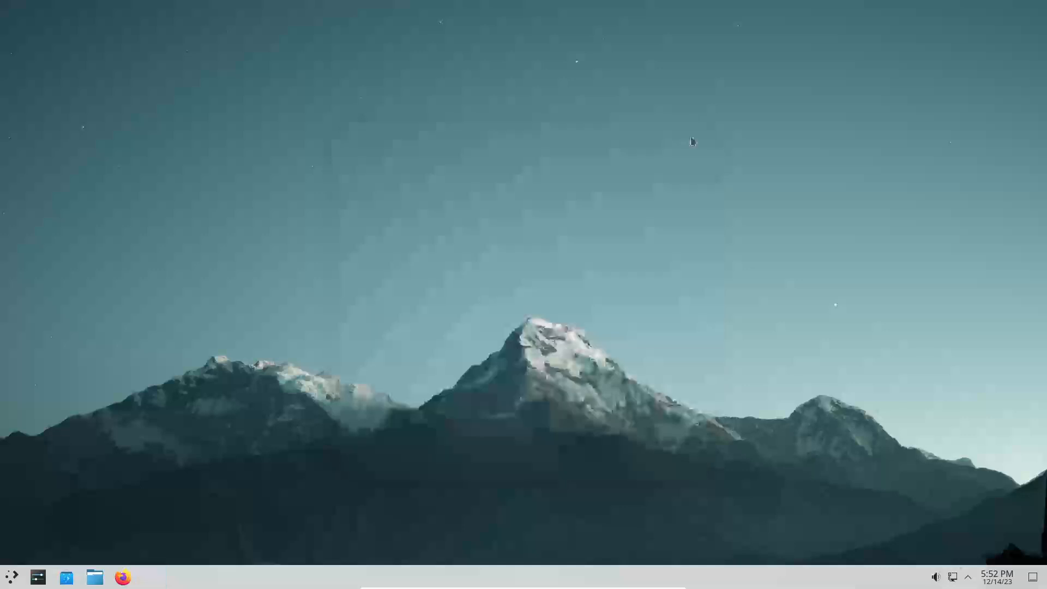
click(41, 581)
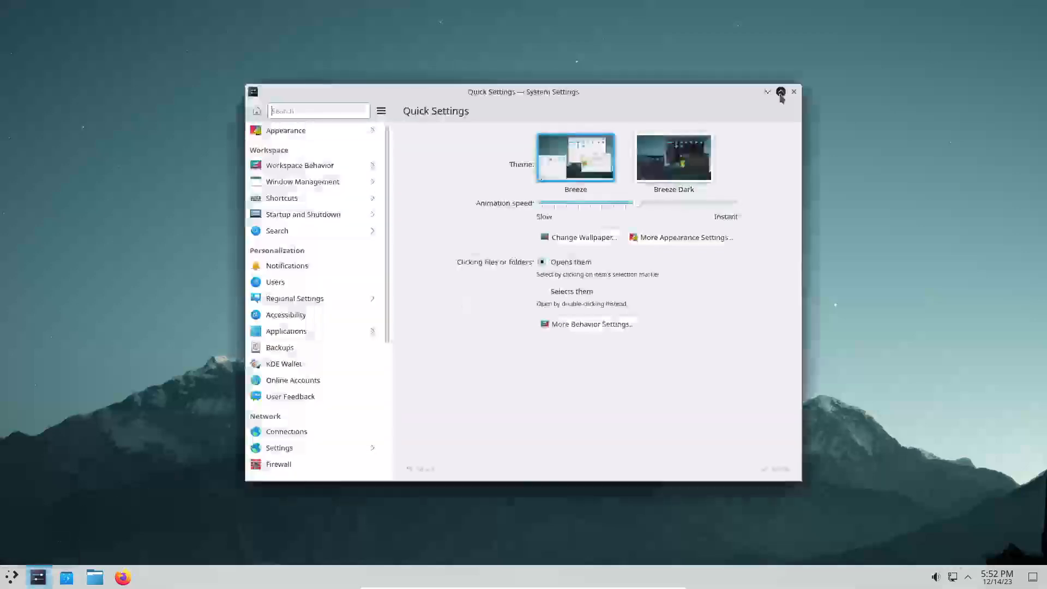
click(780, 93)
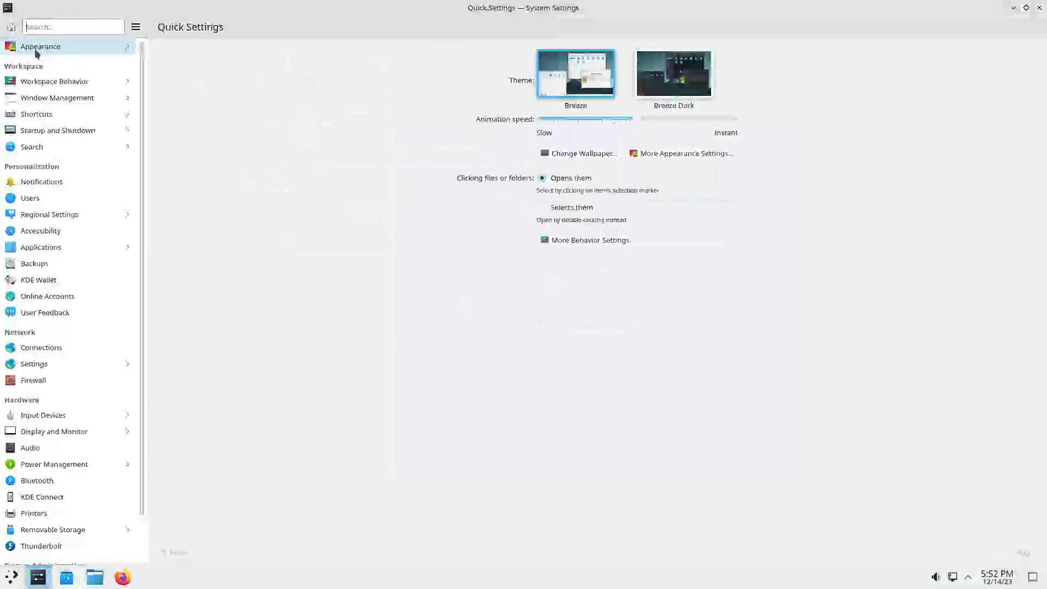
- Apply the Breeze Dark global theme with only its appearance settings
click(36, 50)
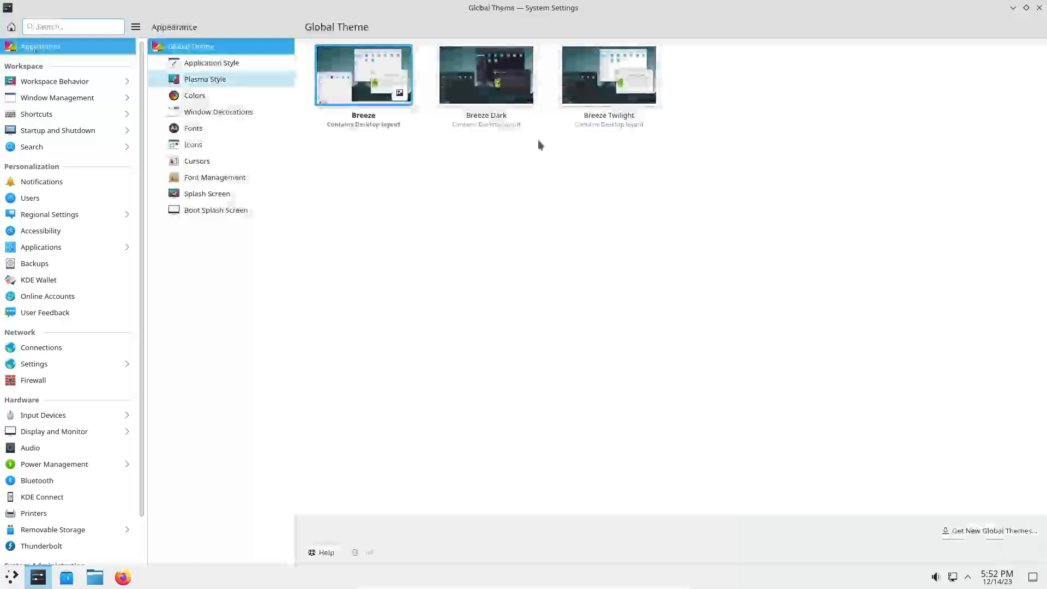
click(487, 85)
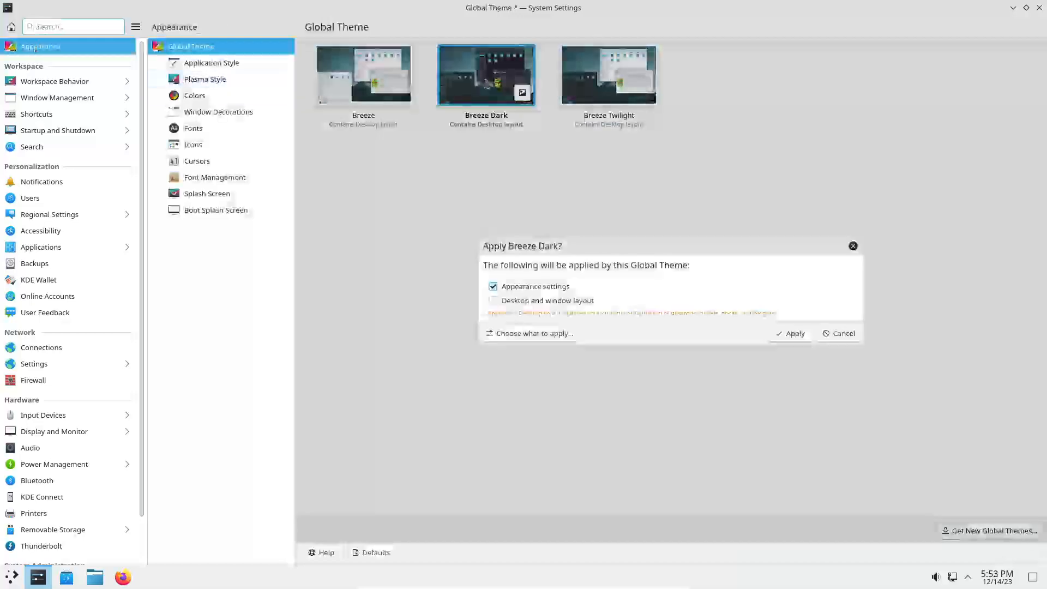
click(790, 333)
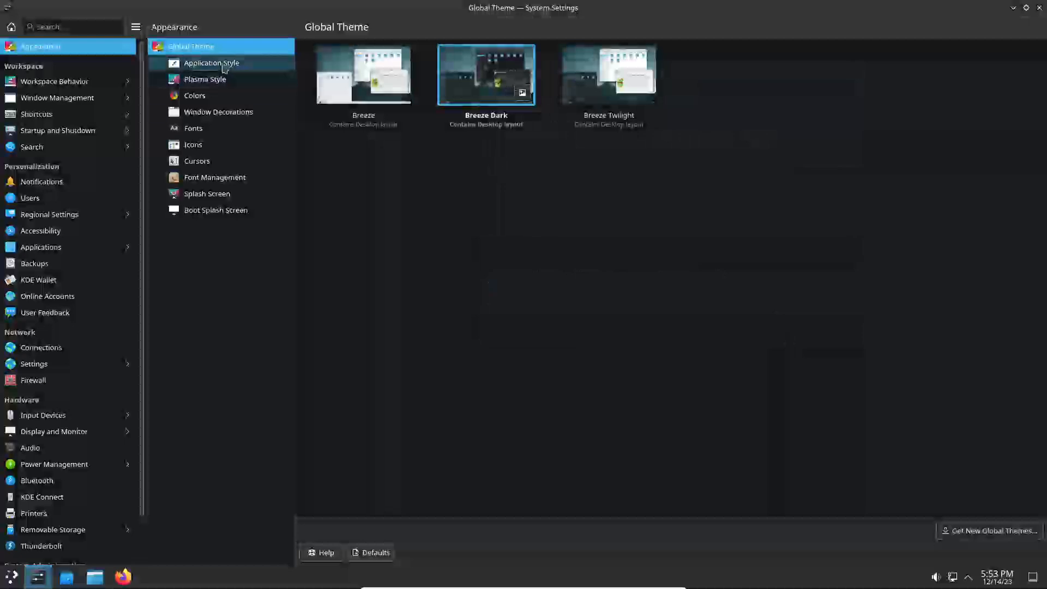
- Open the downloadable global themes in a maximized window and search them for "windows"
click(979, 537)
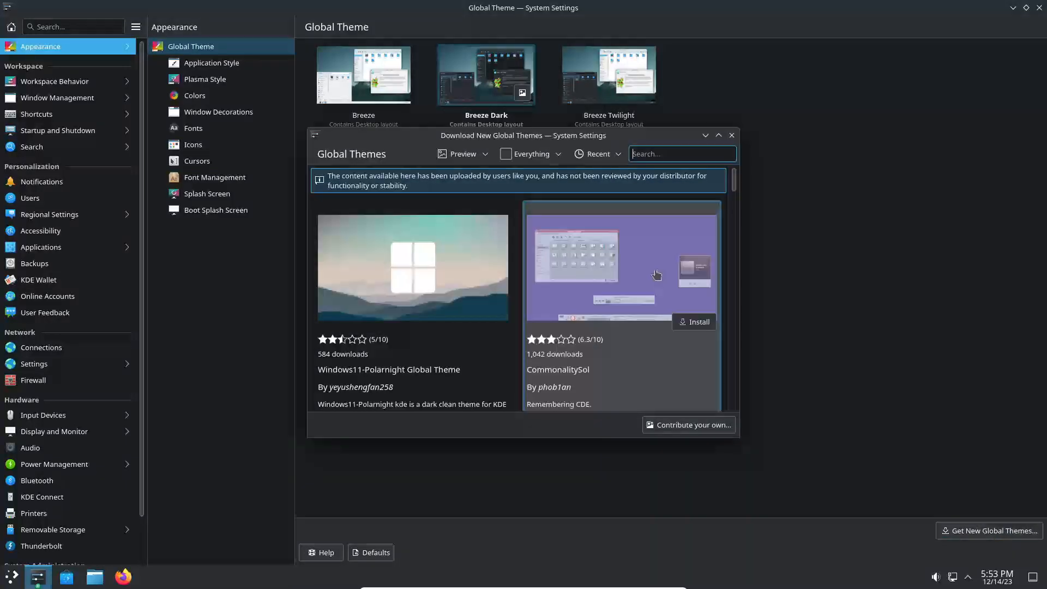
click(653, 154)
text(windows)
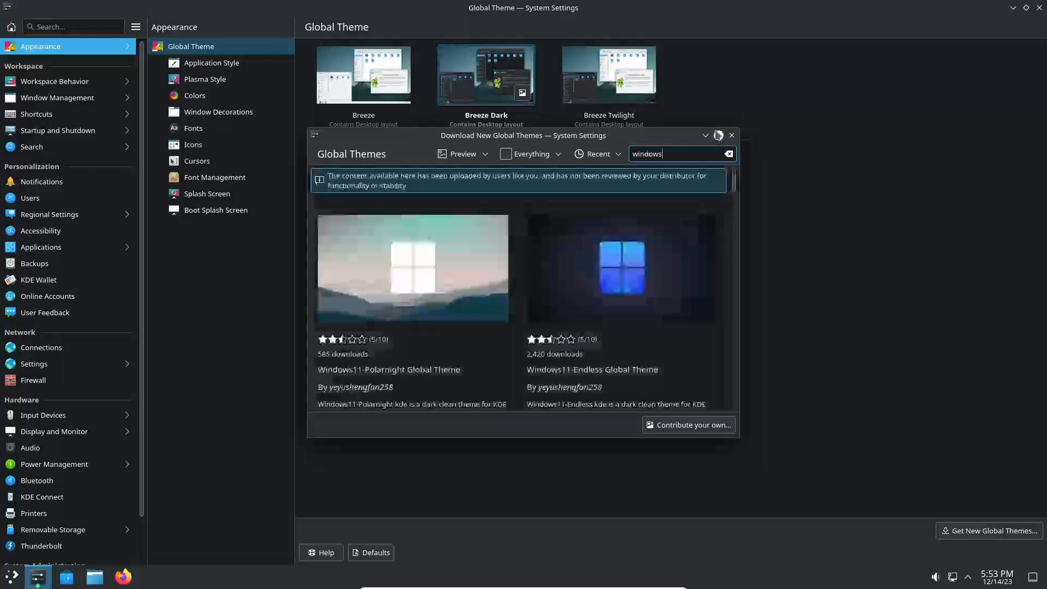
click(719, 135)
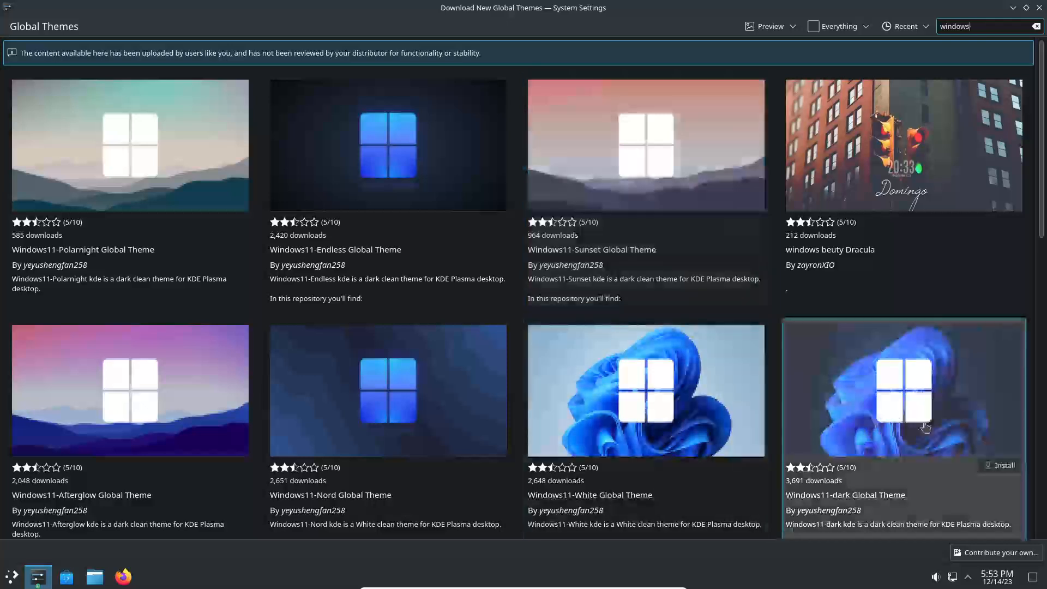
- Install the Windows11-dark Global Theme and the windows eleven twilight theme from the search results
click(998, 467)
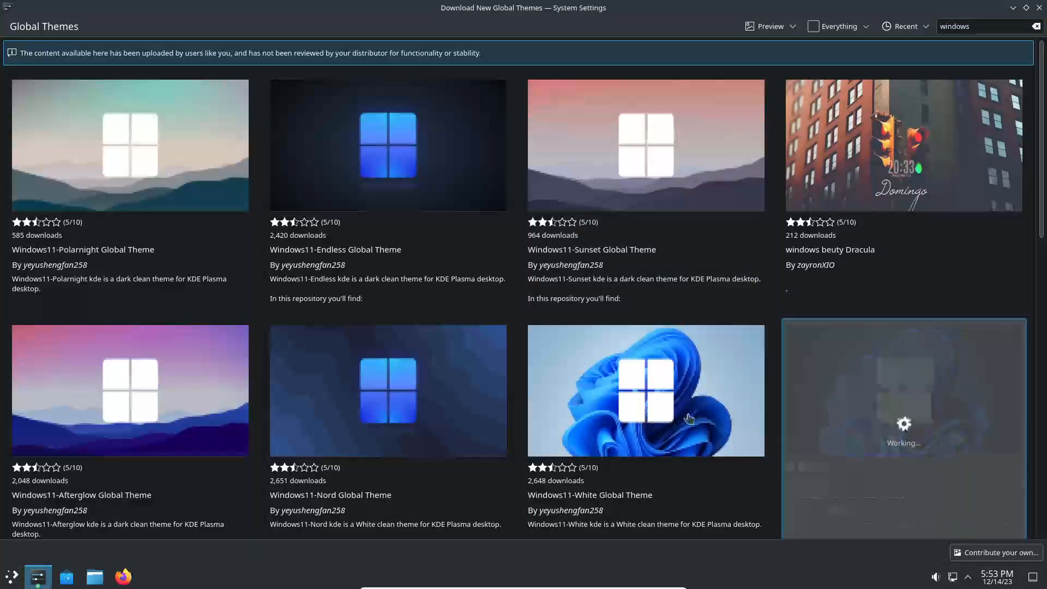
scroll(694, 419, down, 1)
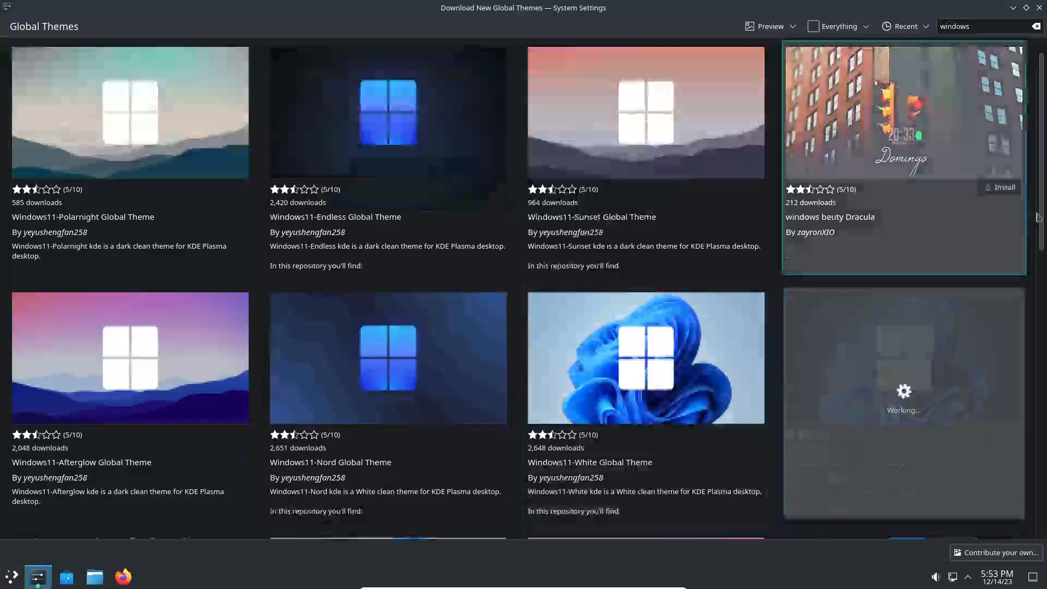
drag(1038, 218, 1038, 329)
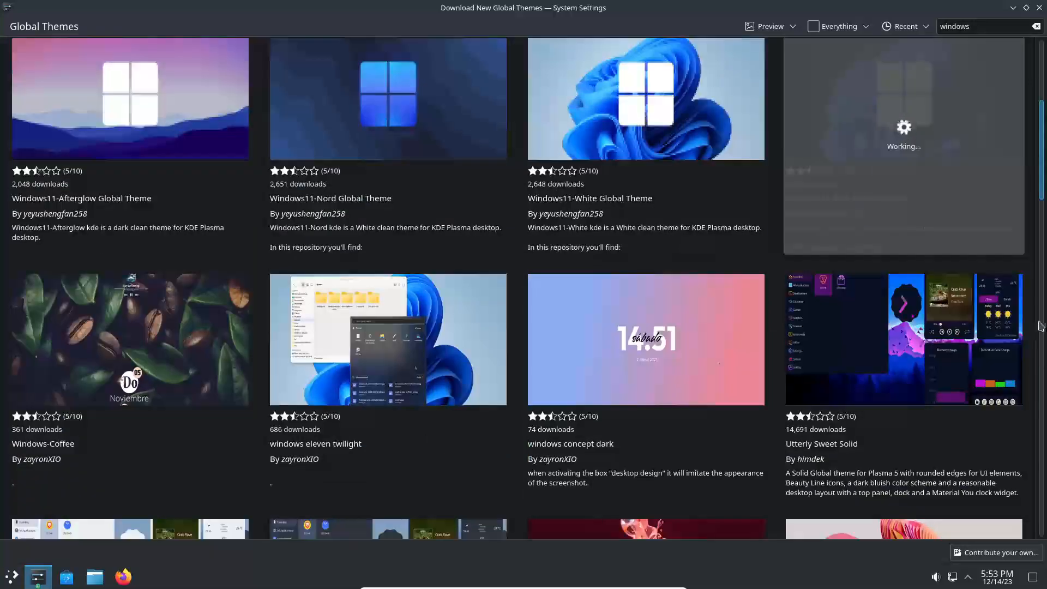
scroll(1041, 326, down, 3)
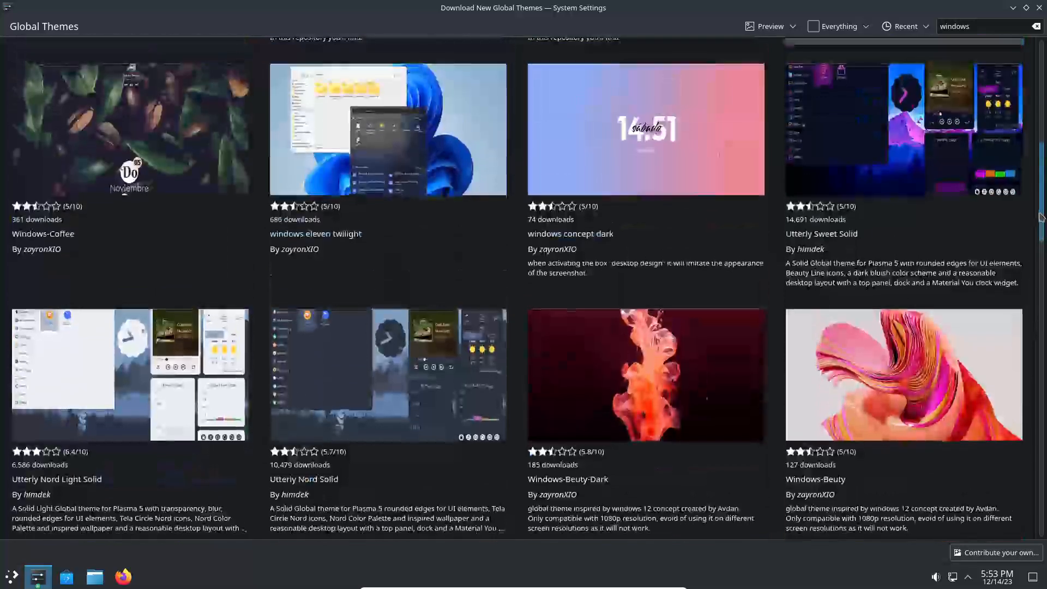
drag(1042, 231, 1034, 183)
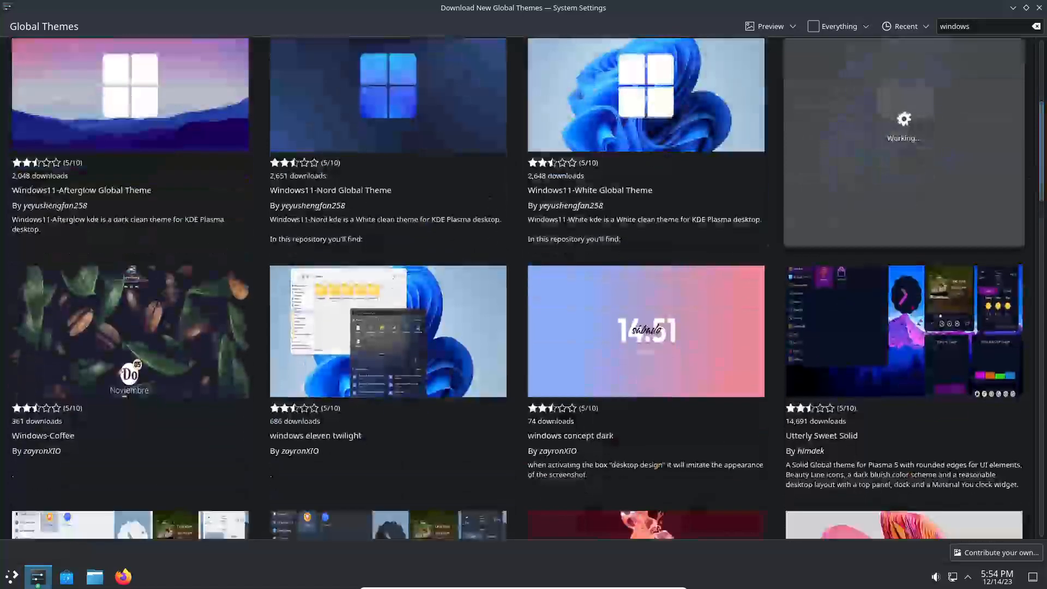
click(485, 408)
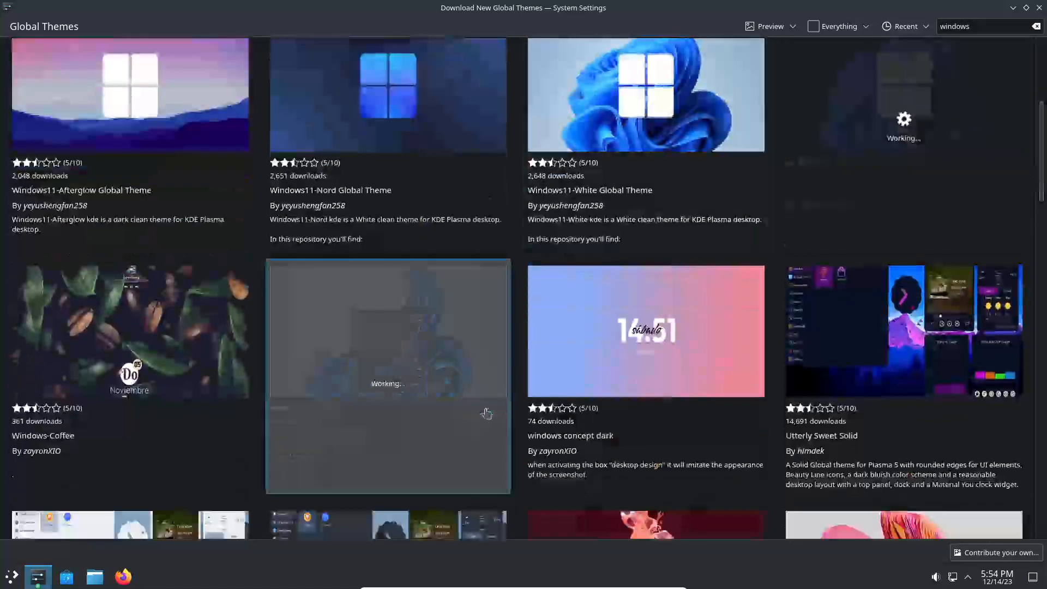
- Enter the account password to authorize extracting the SDDM theme for the installation
mouse_move(429, 157)
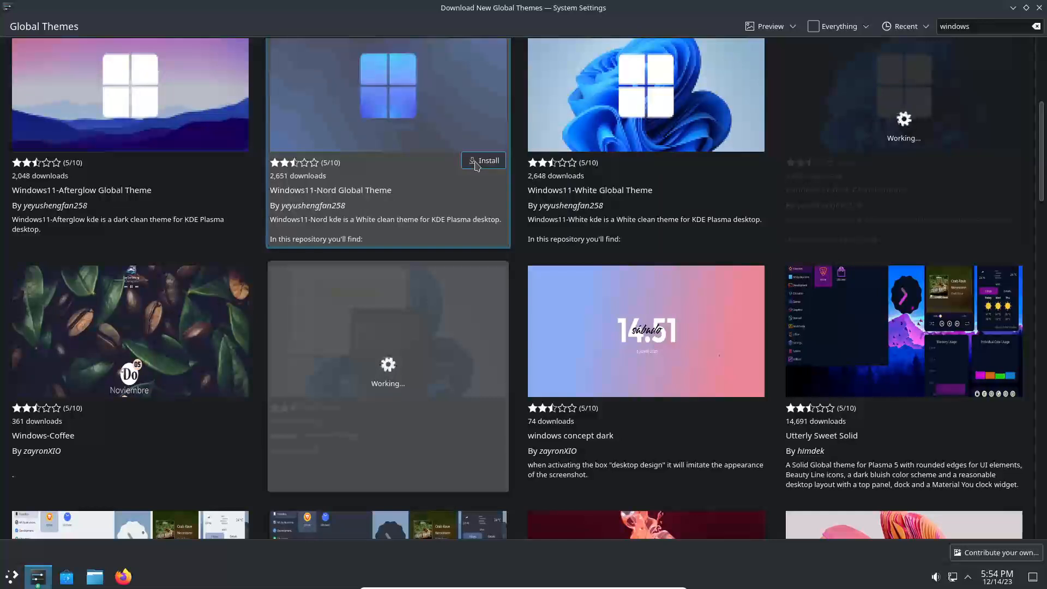
click(484, 161)
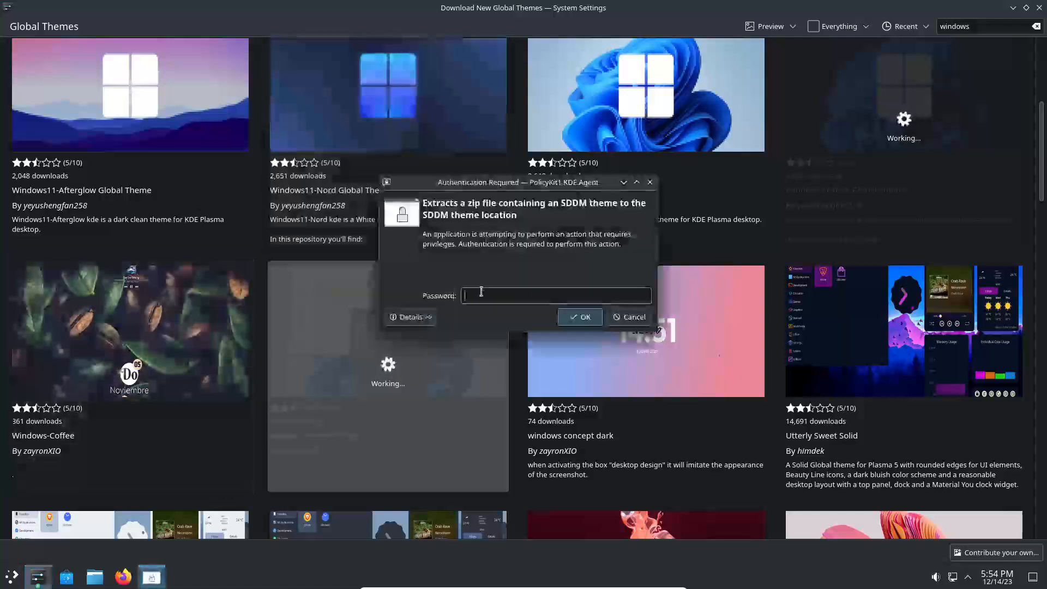
text(****)
key(Return)
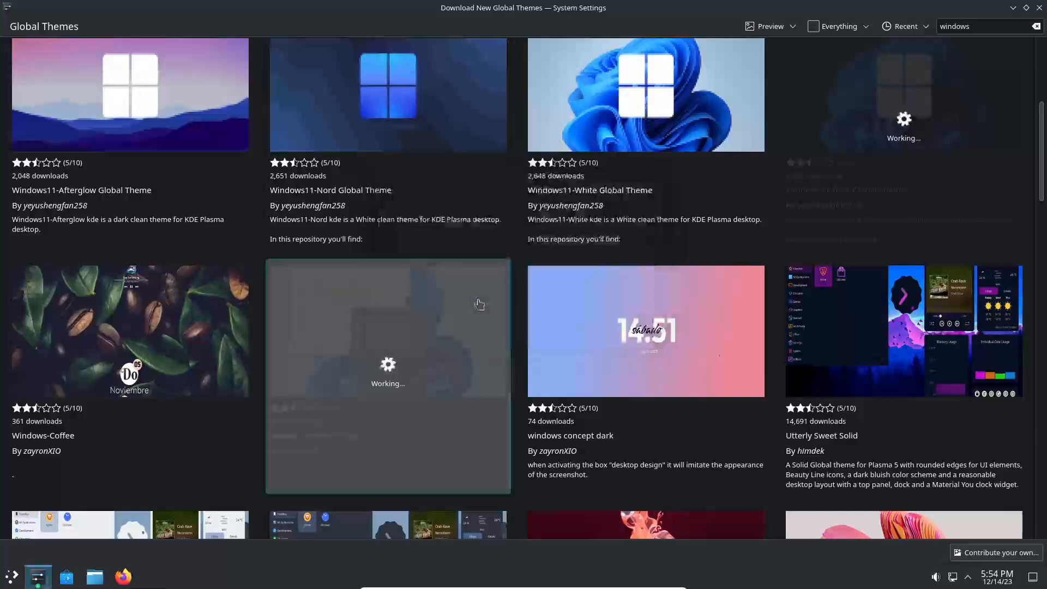
- Minimize the Discover updates window that covers the list of global themes
mouse_move(527, 256)
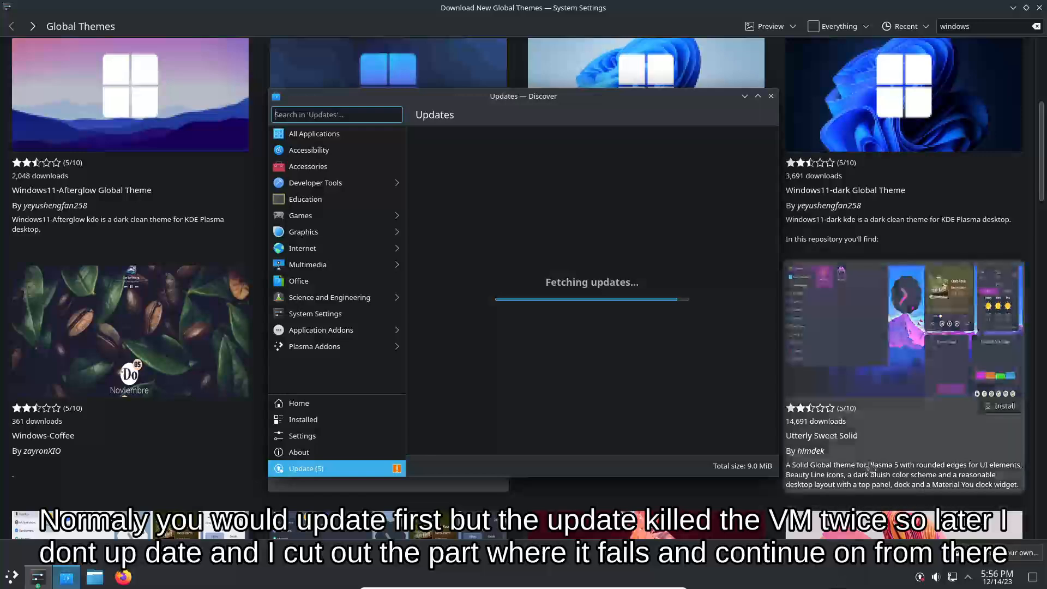
scroll(871, 467, down, 1)
scroll(871, 467, down, 3)
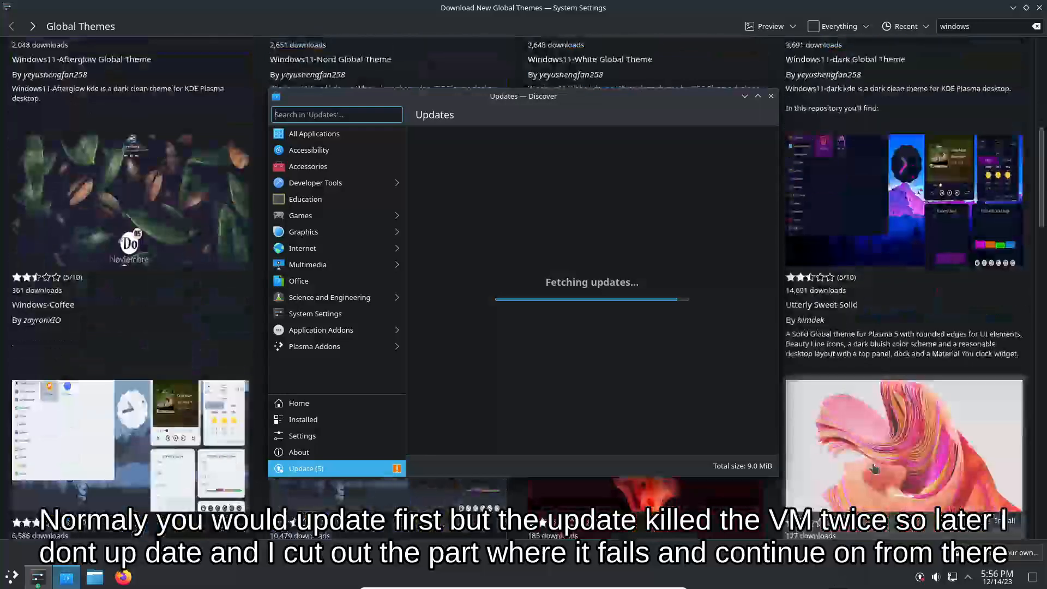
scroll(874, 468, down, 2)
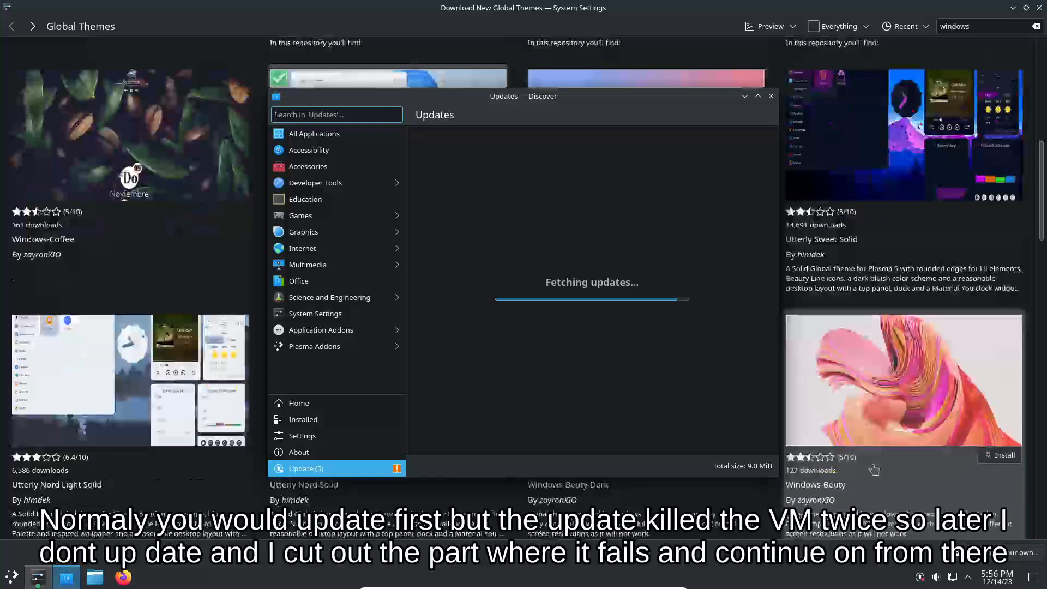
click(745, 96)
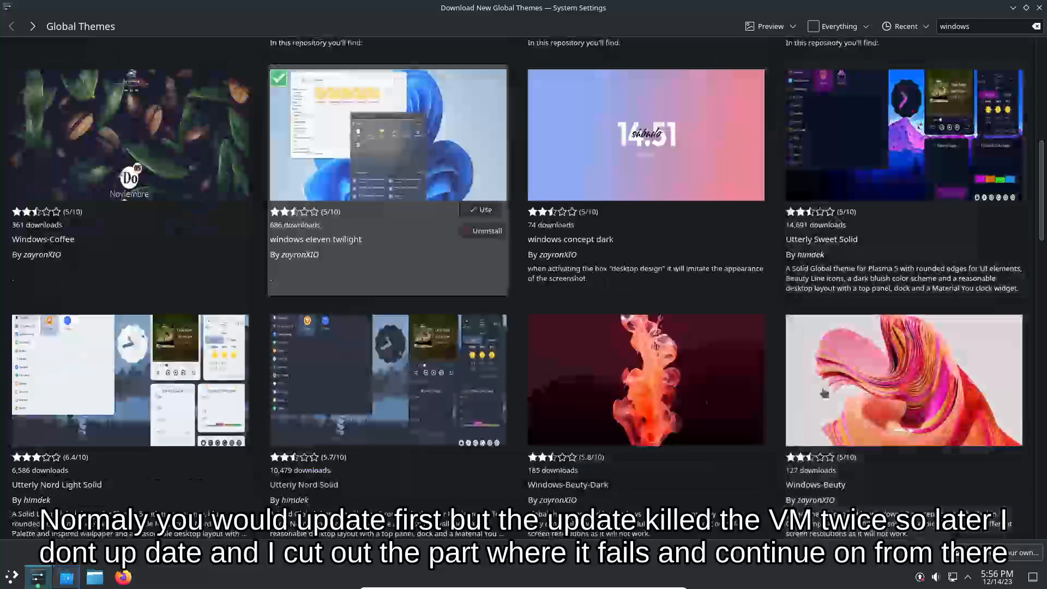
- Look at the details of the Windows-Beuty theme and close the theme download window
click(858, 392)
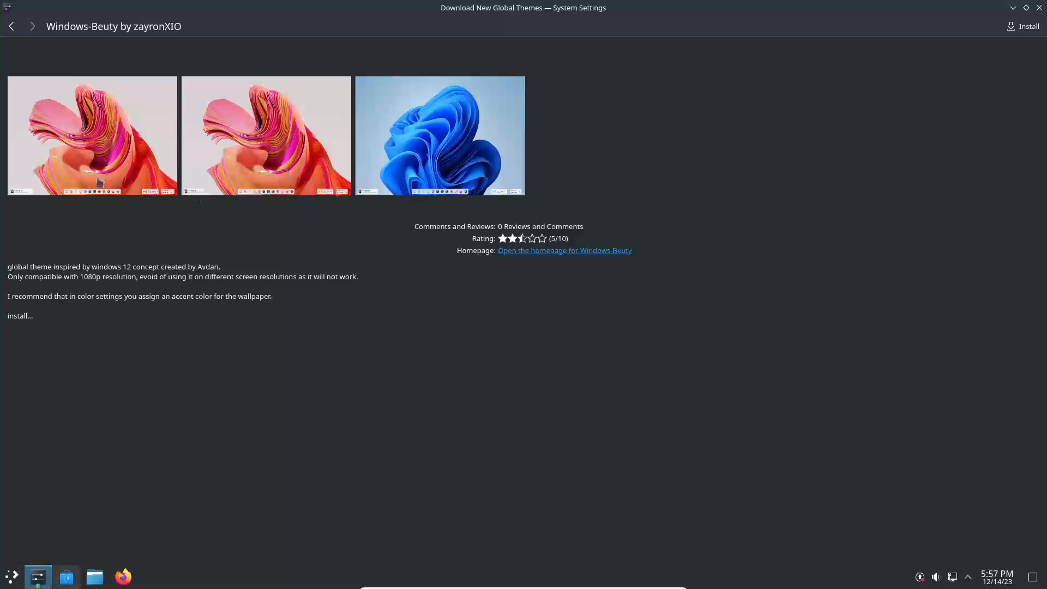
click(11, 26)
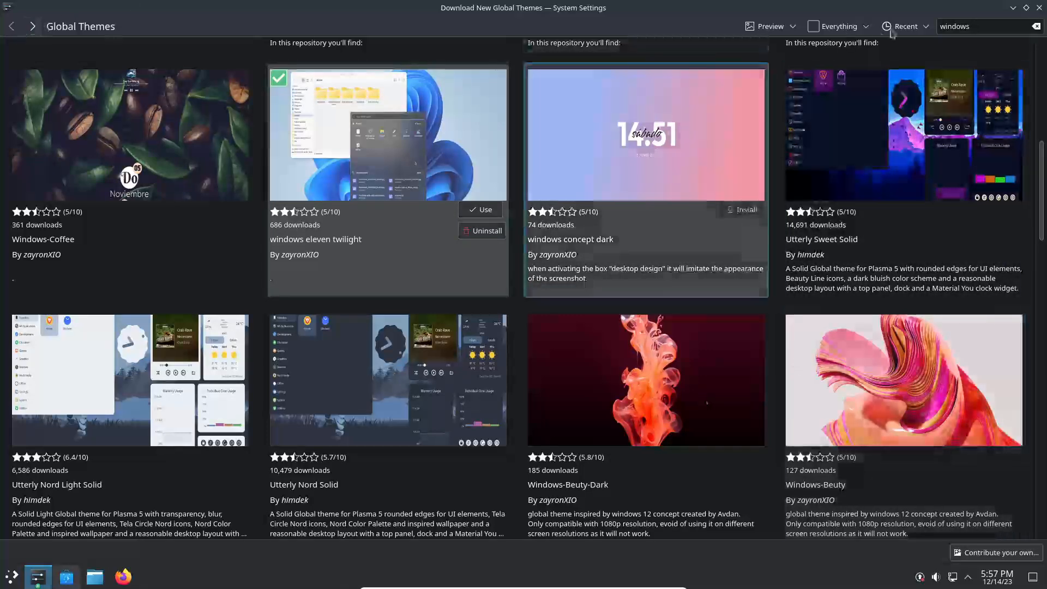
click(1040, 8)
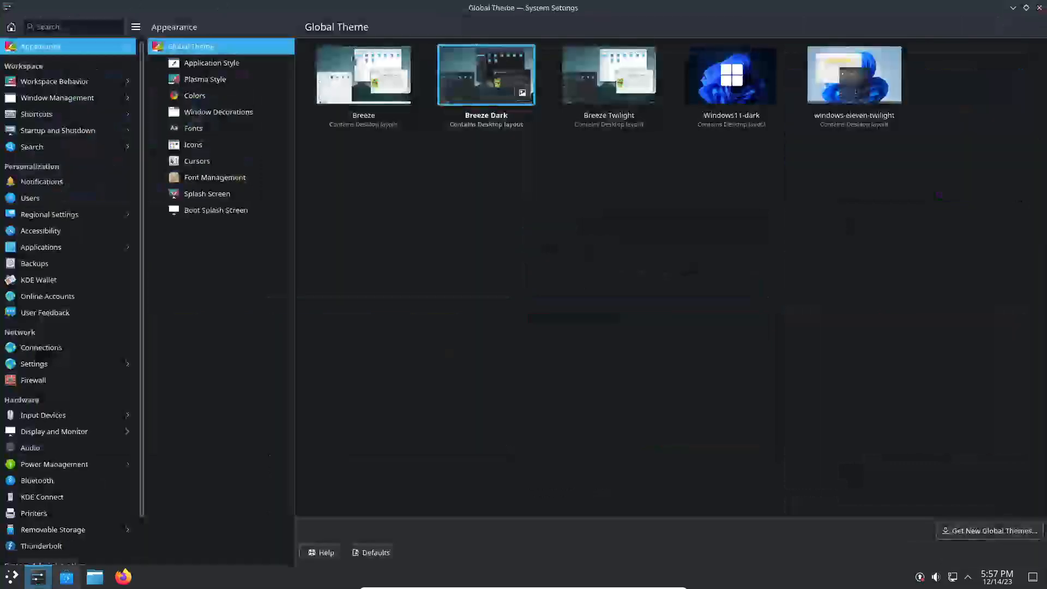
- Configure the Breeze application style's menu transparency to three notches below Opaque
click(210, 65)
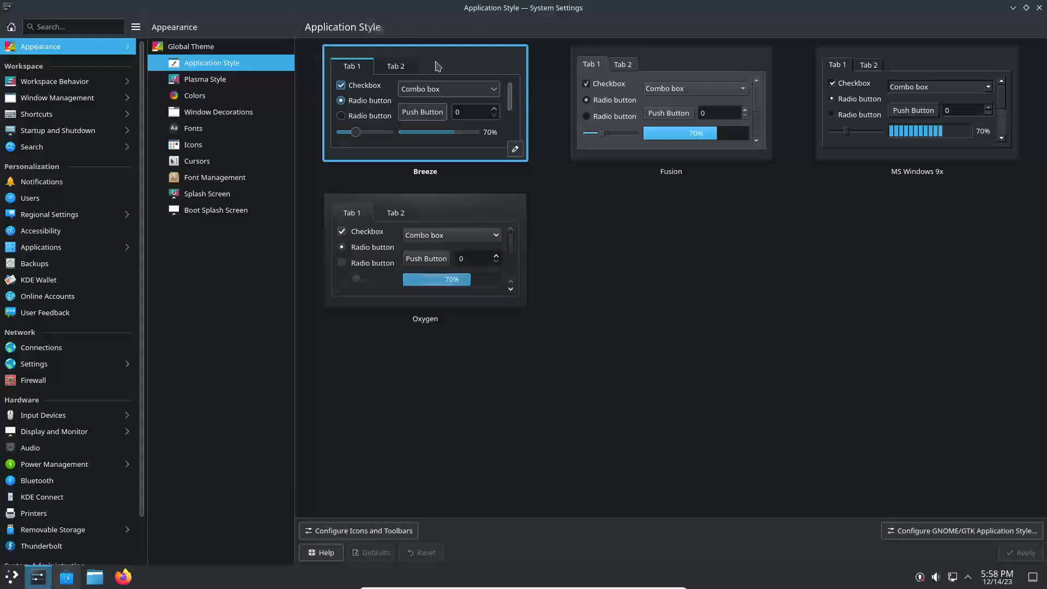
click(516, 152)
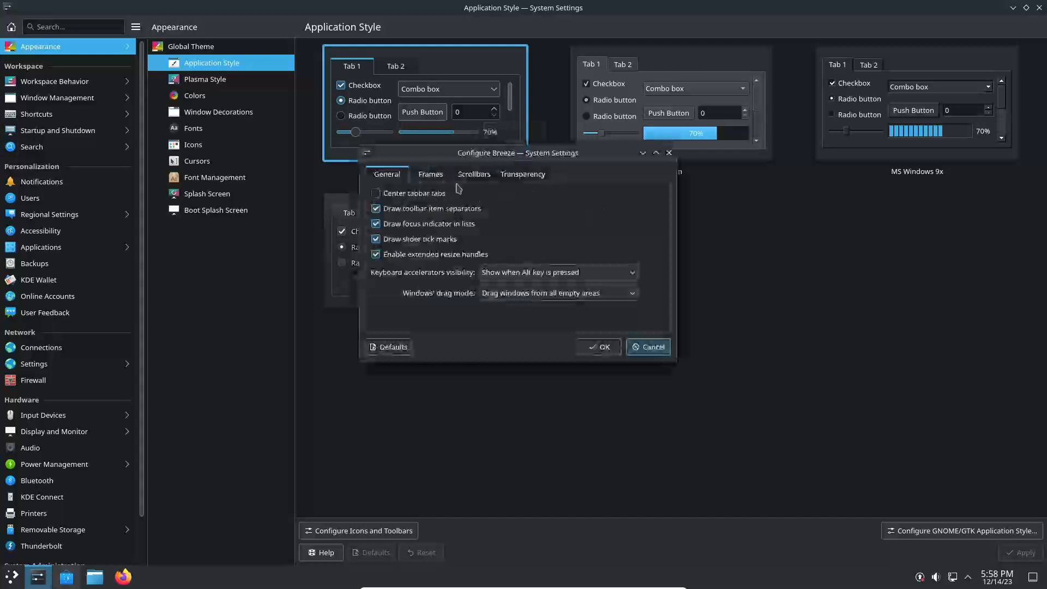
click(532, 181)
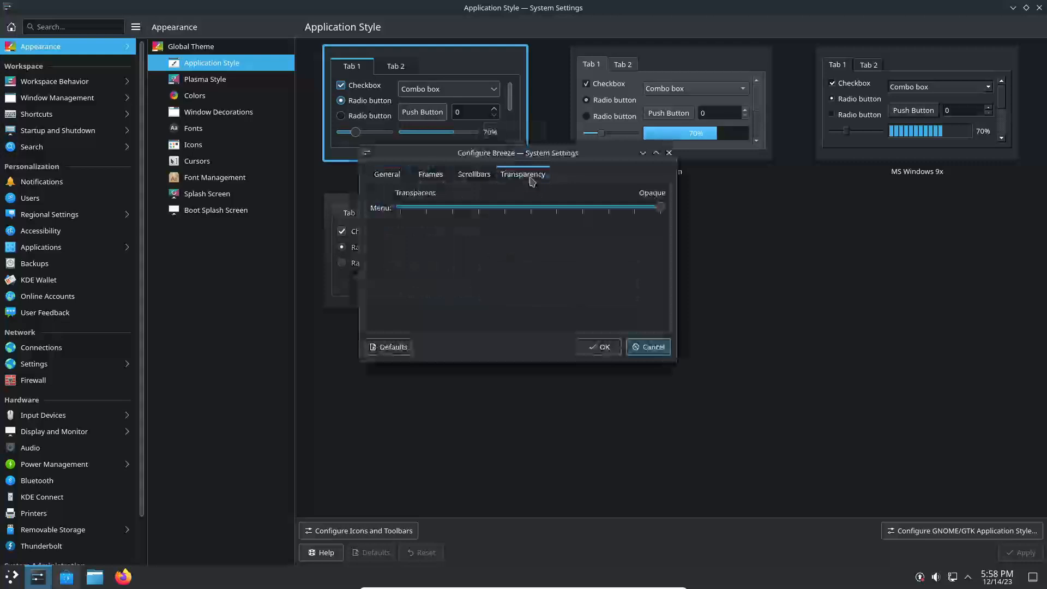
drag(662, 212, 582, 217)
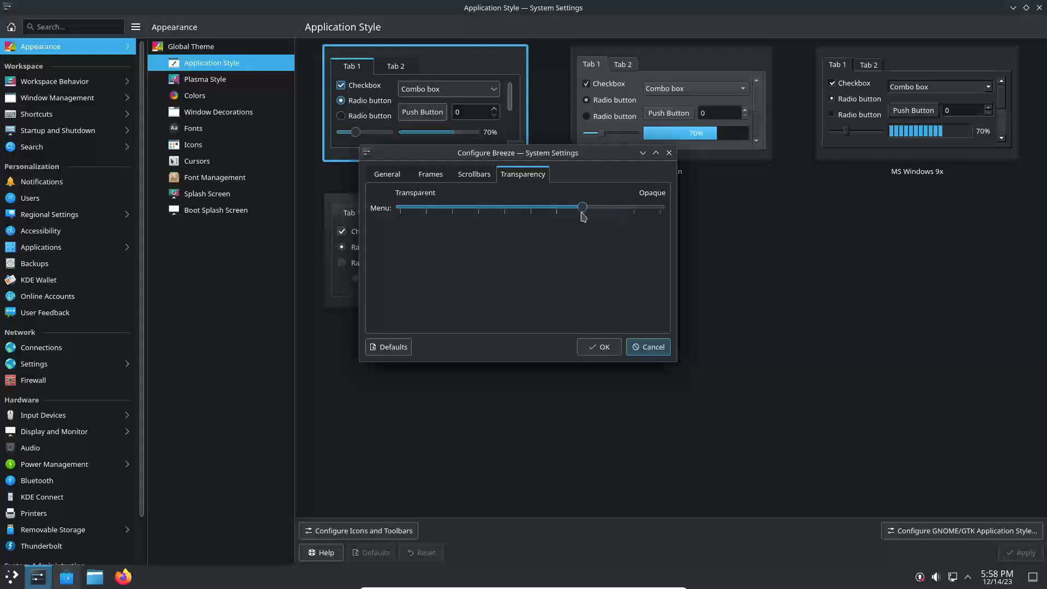
click(597, 348)
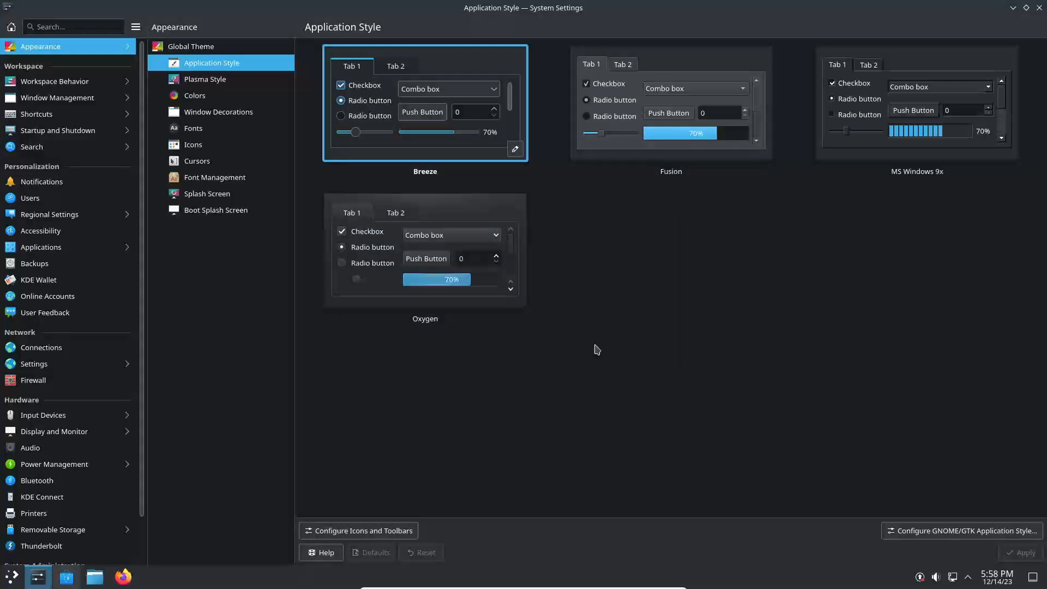
- Apply the Windows11-dark Plasma style
click(195, 82)
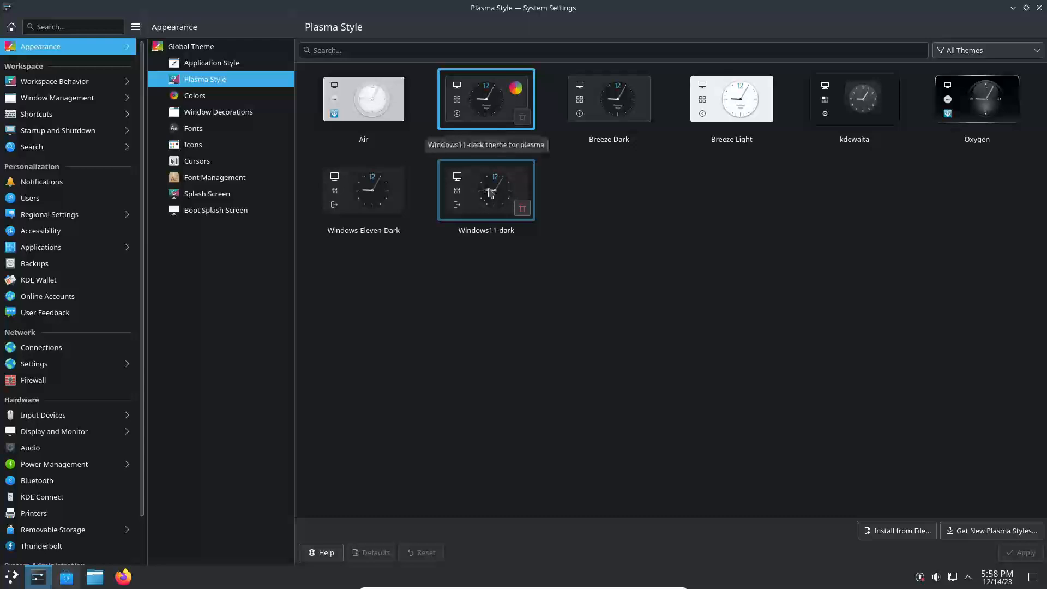
click(491, 192)
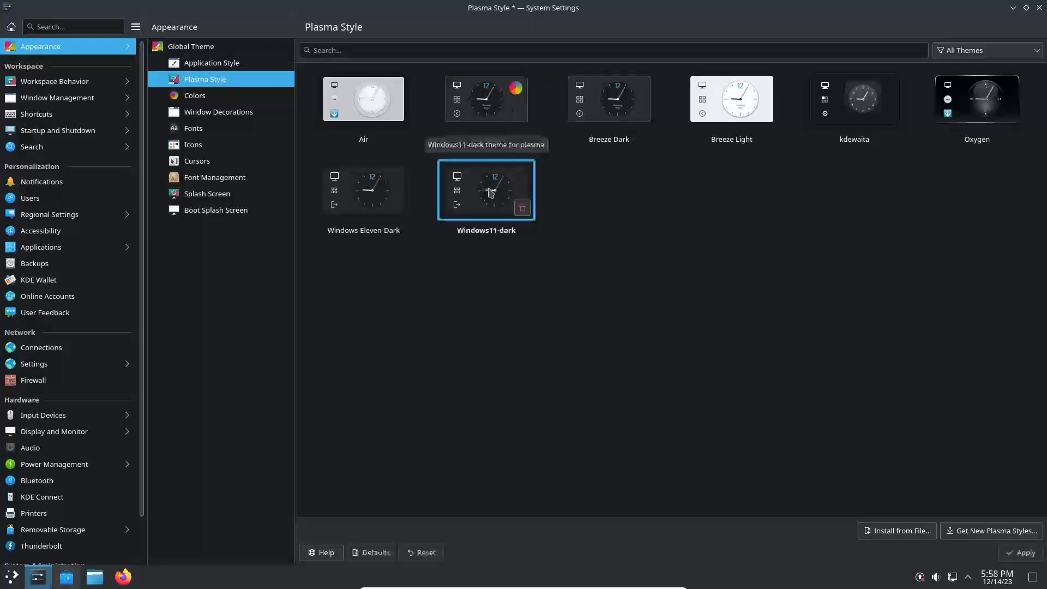
click(1026, 553)
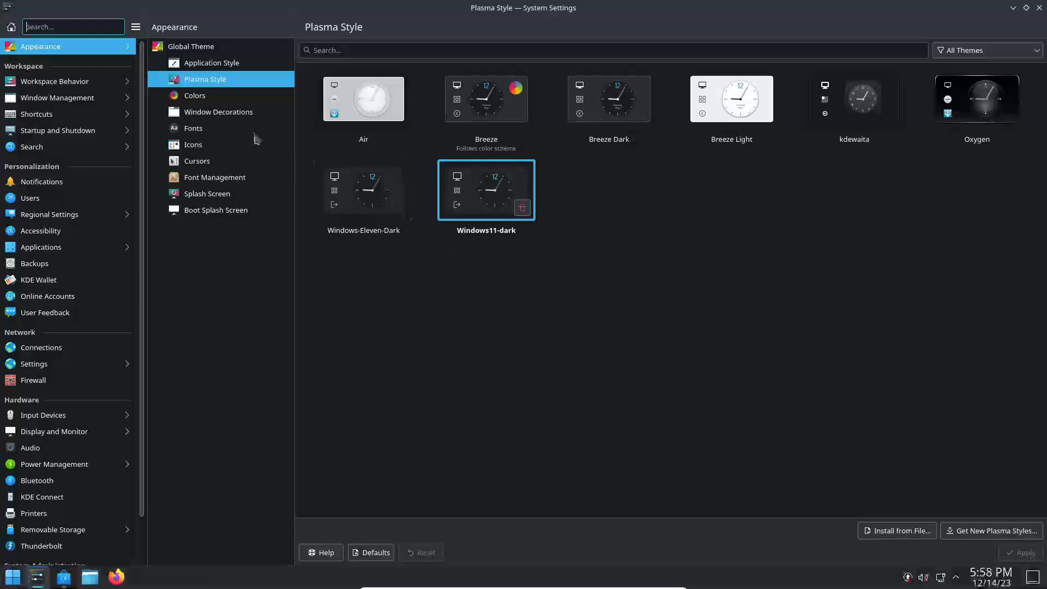
- Apply the Win11OS-dark window decoration and try its titlebar by restoring and re-maximizing the settings window
click(218, 112)
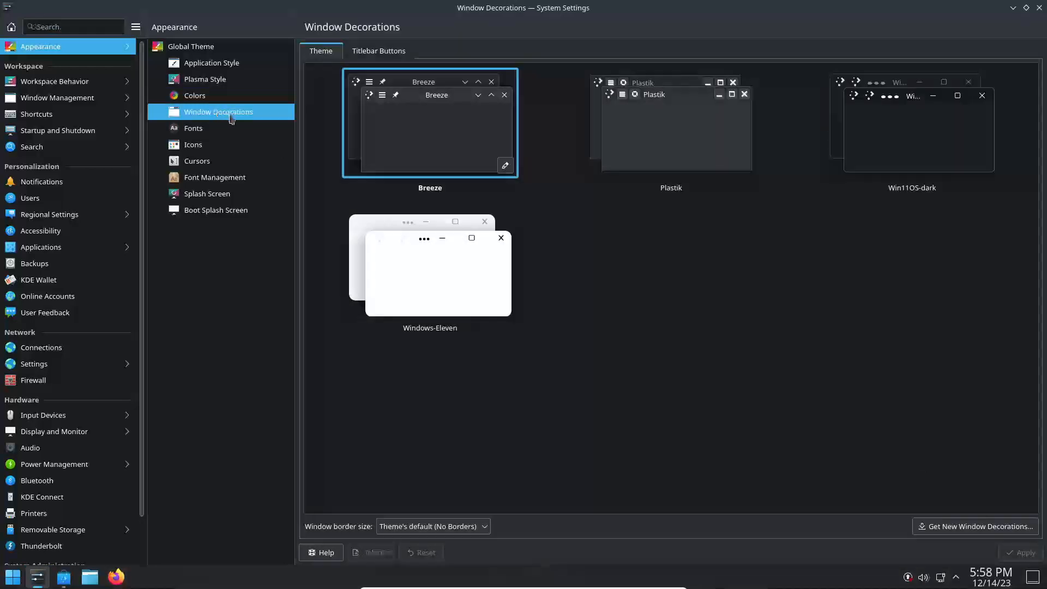
click(923, 151)
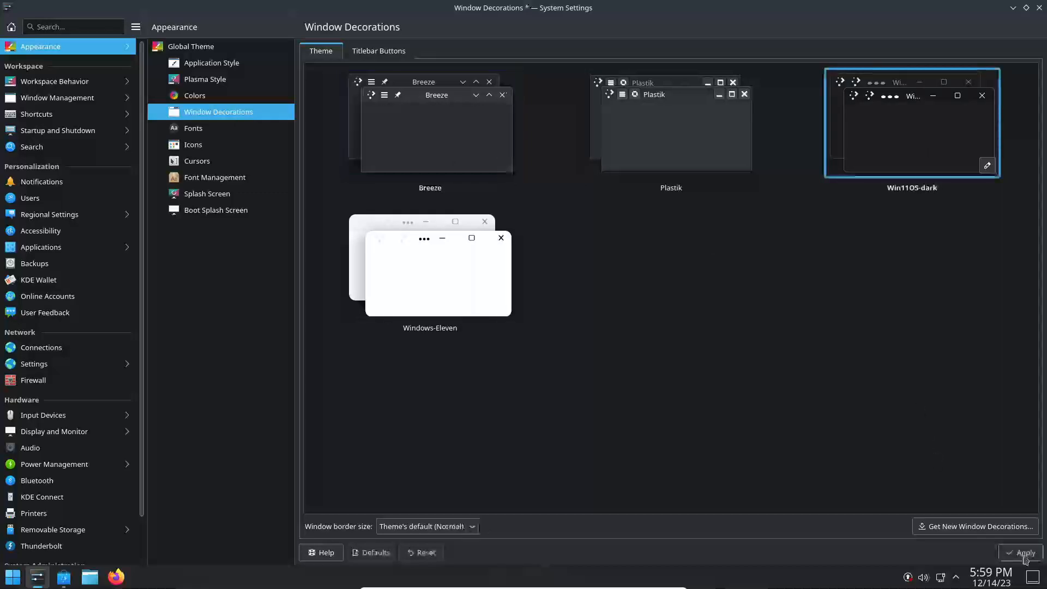
click(1022, 552)
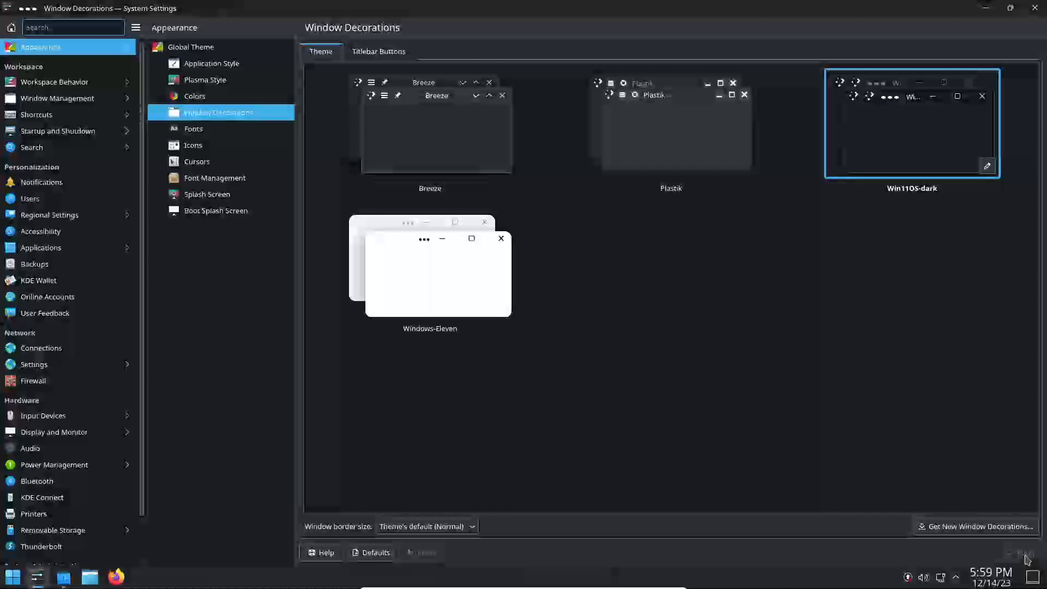
click(1013, 10)
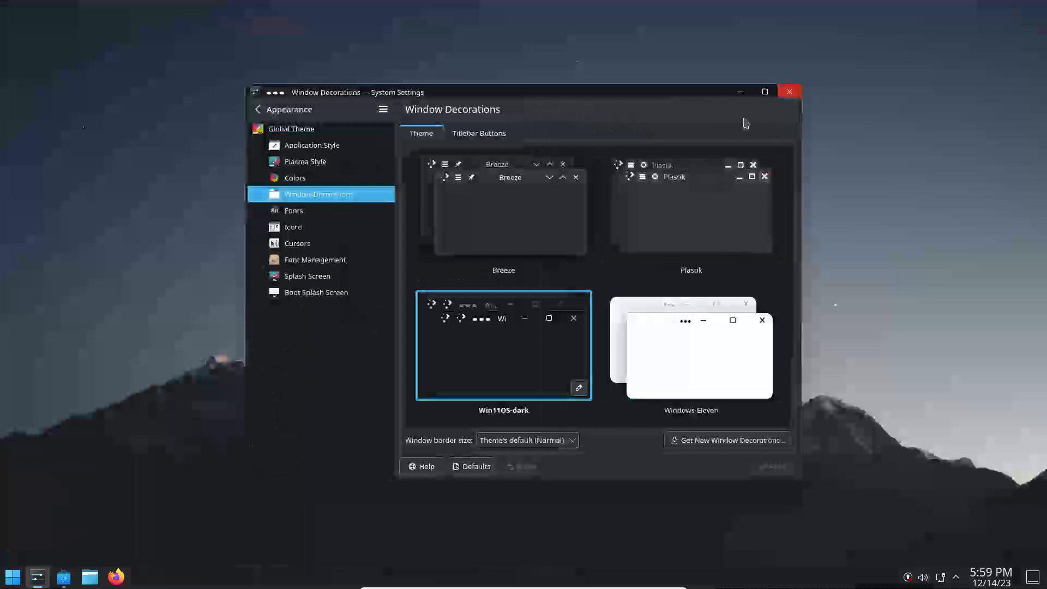
click(765, 91)
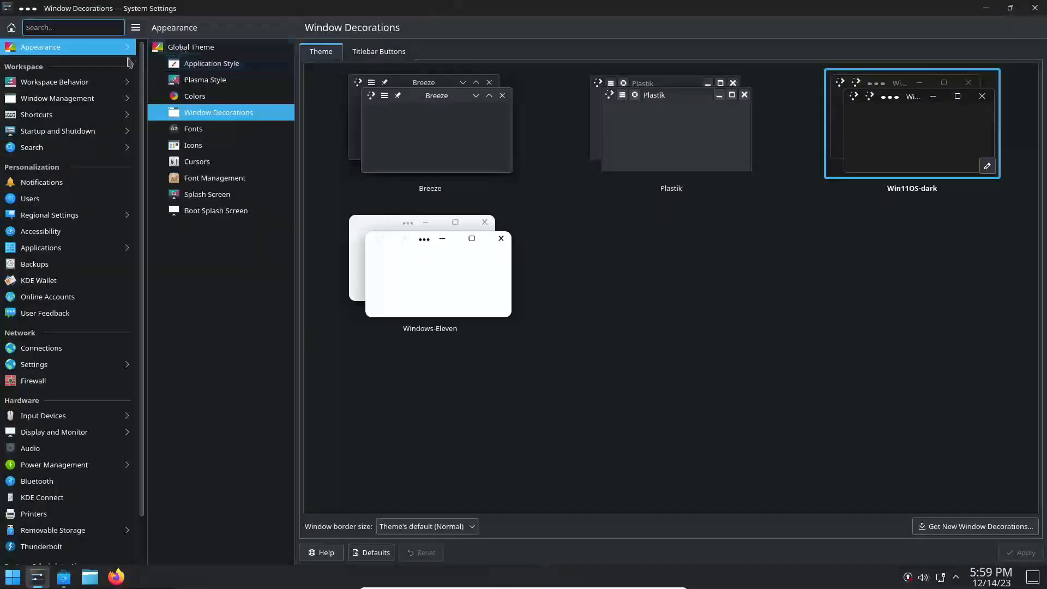
- Select the Windows11-dark global theme, review which settings it covers, and apply the pending changes when switching to Plasma Style
click(180, 47)
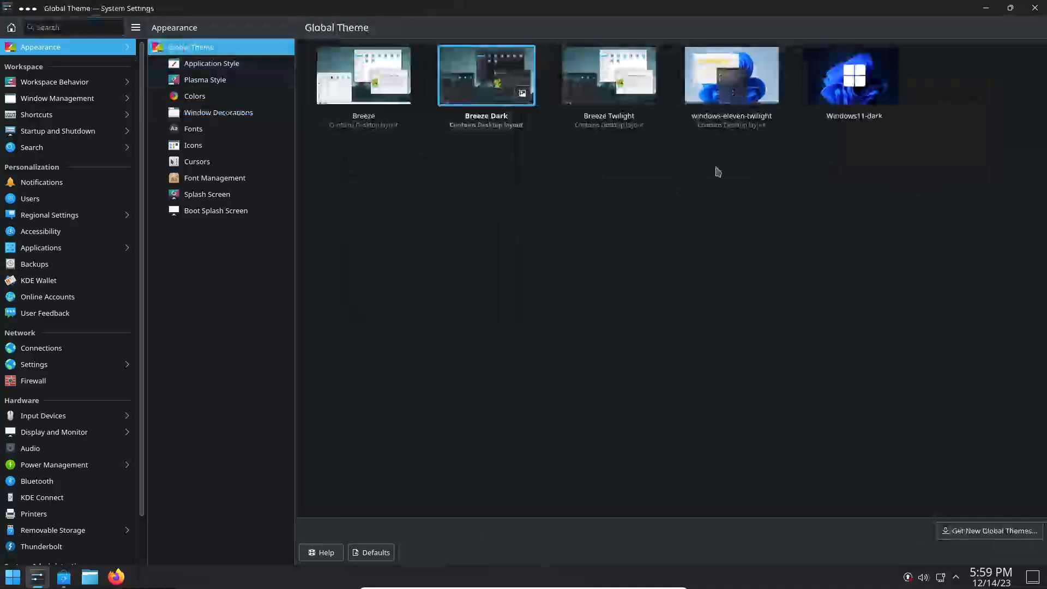
click(846, 95)
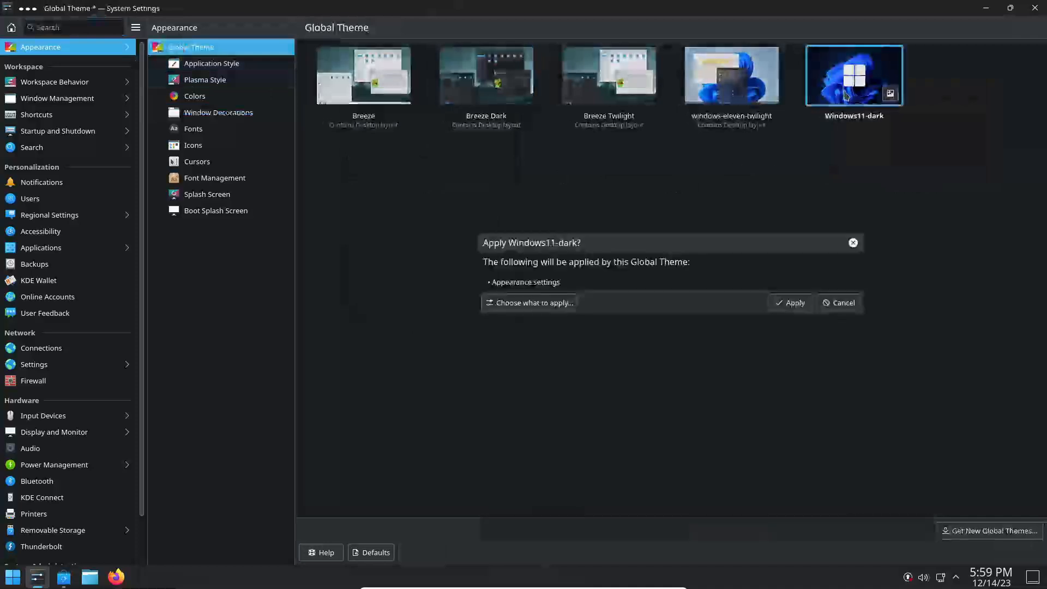
click(539, 303)
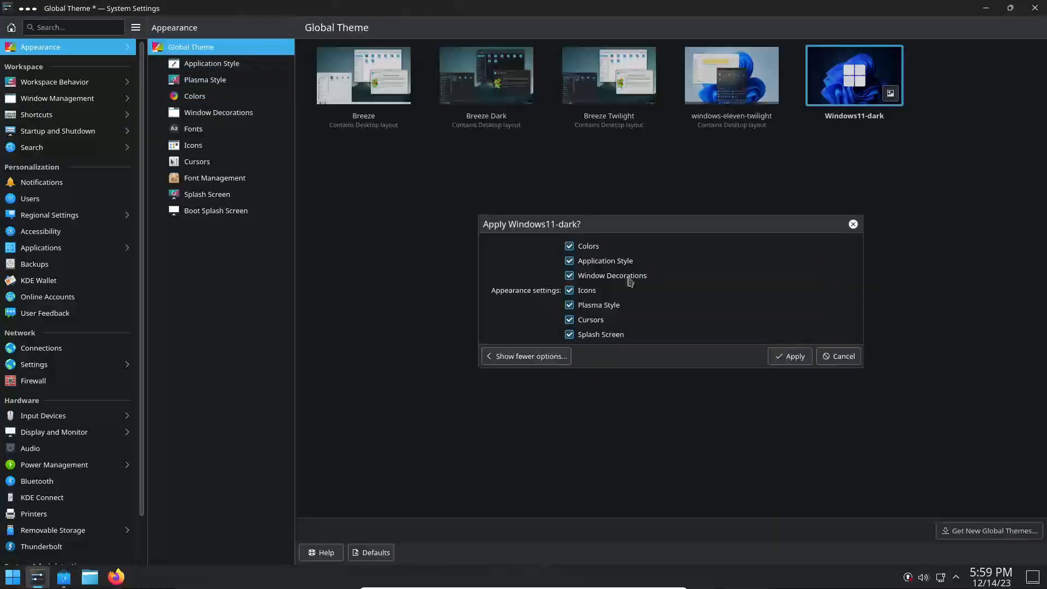
click(854, 225)
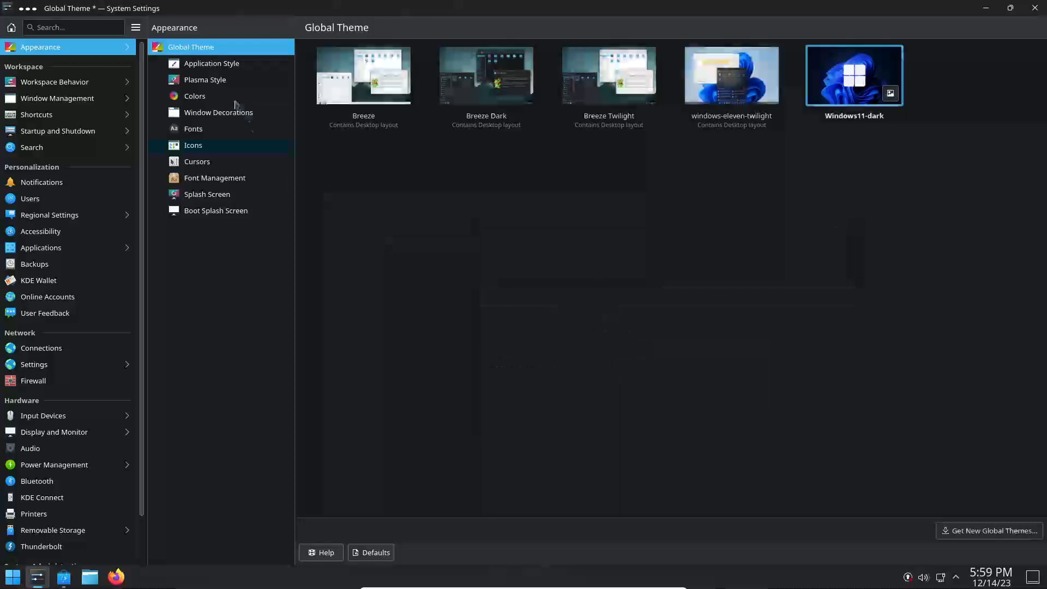
click(204, 80)
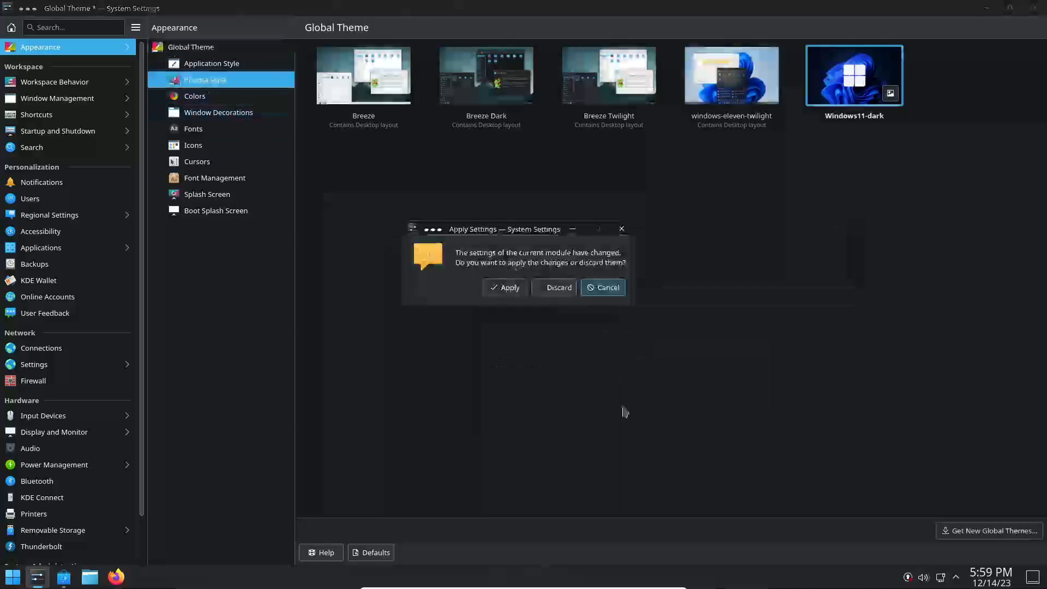
click(505, 289)
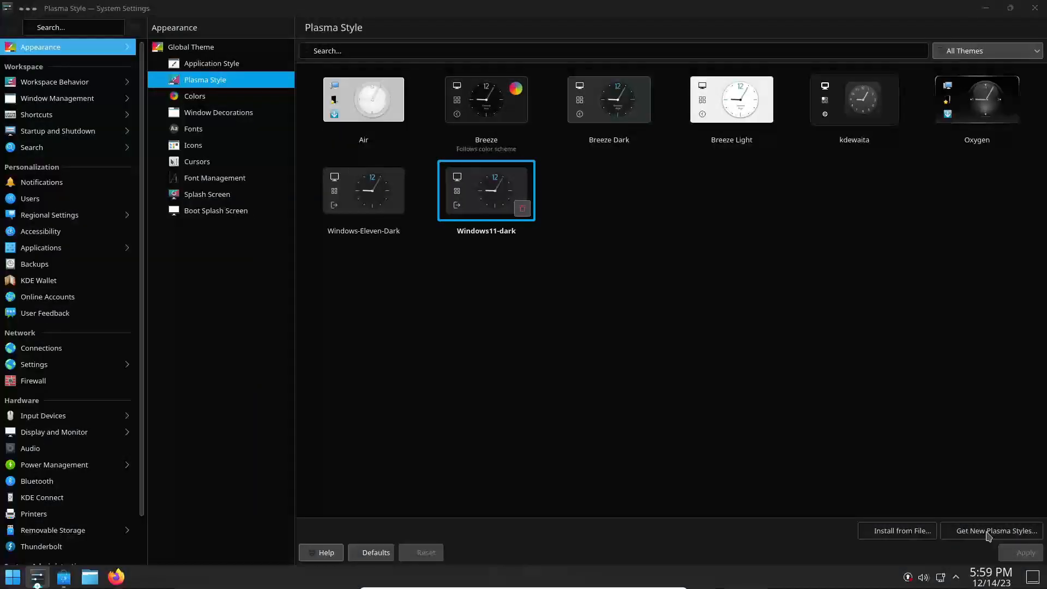
- Search the downloadable Plasma styles for "willow", then install and use Willow Dark
click(988, 533)
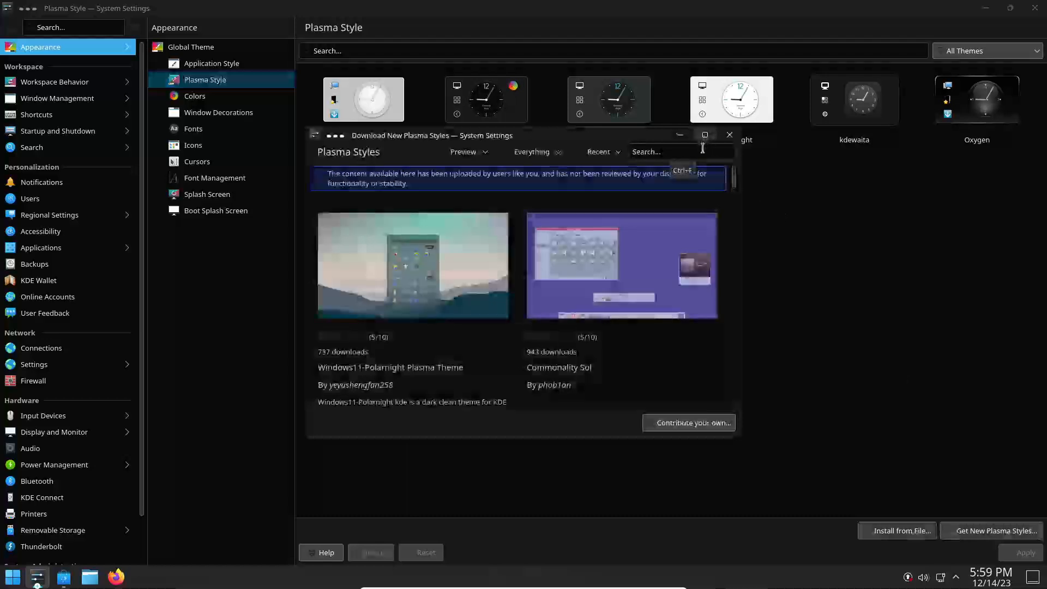
click(702, 151)
text(willow)
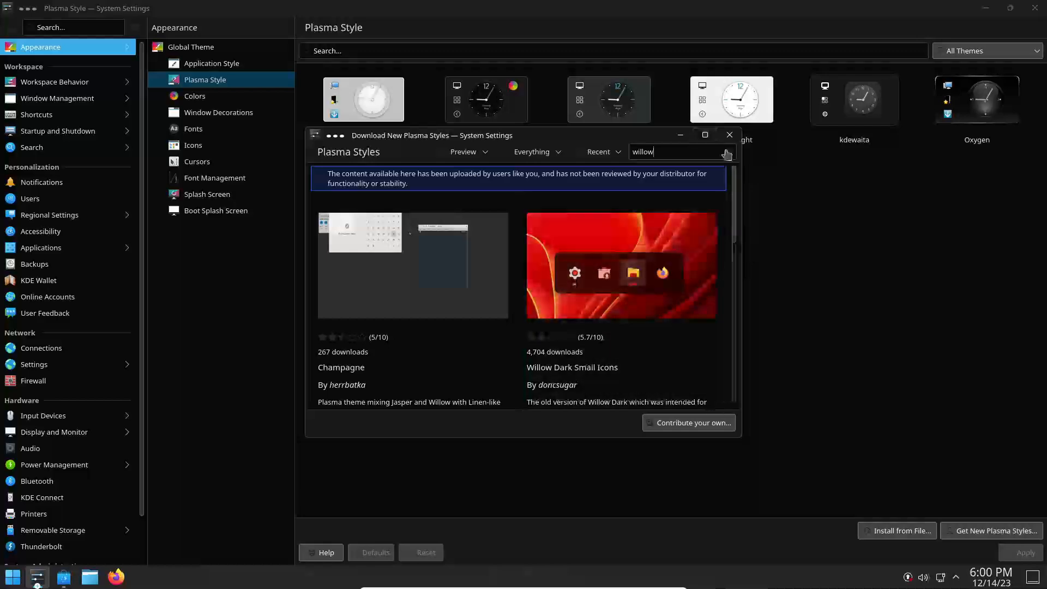
click(706, 136)
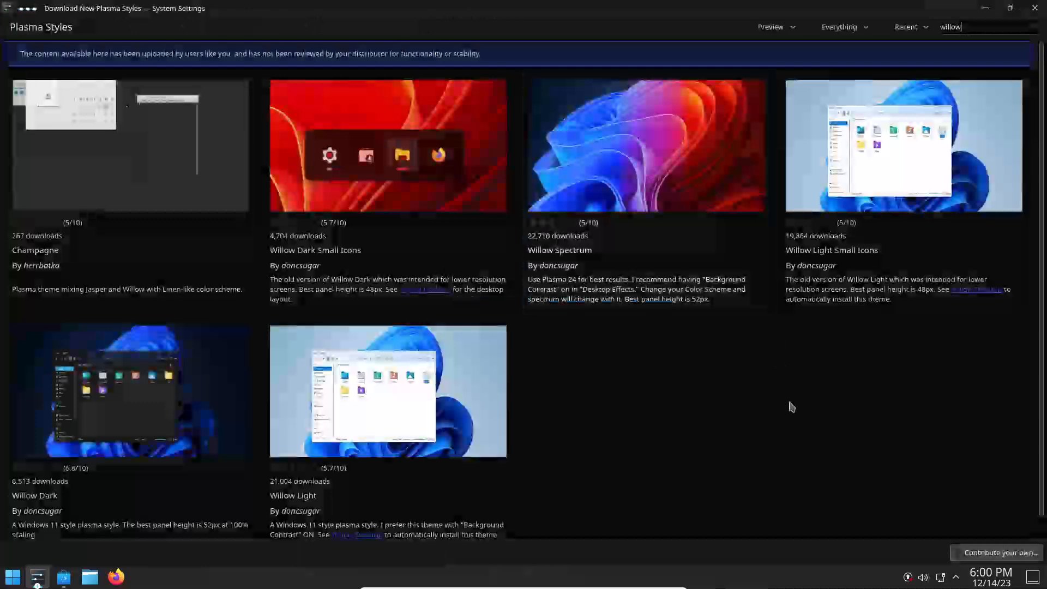
scroll(792, 407, down, 1)
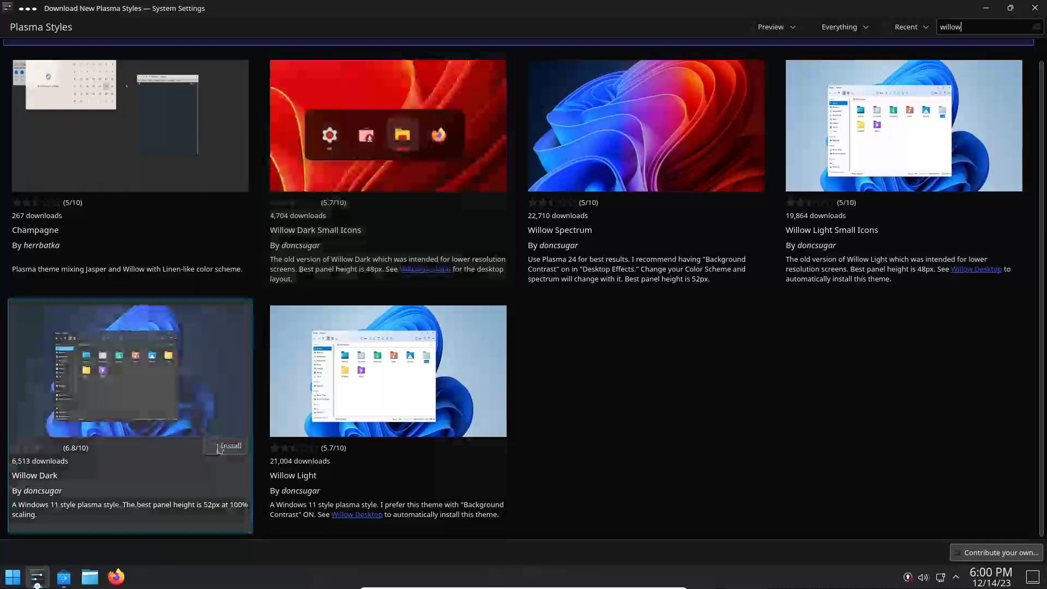
click(228, 446)
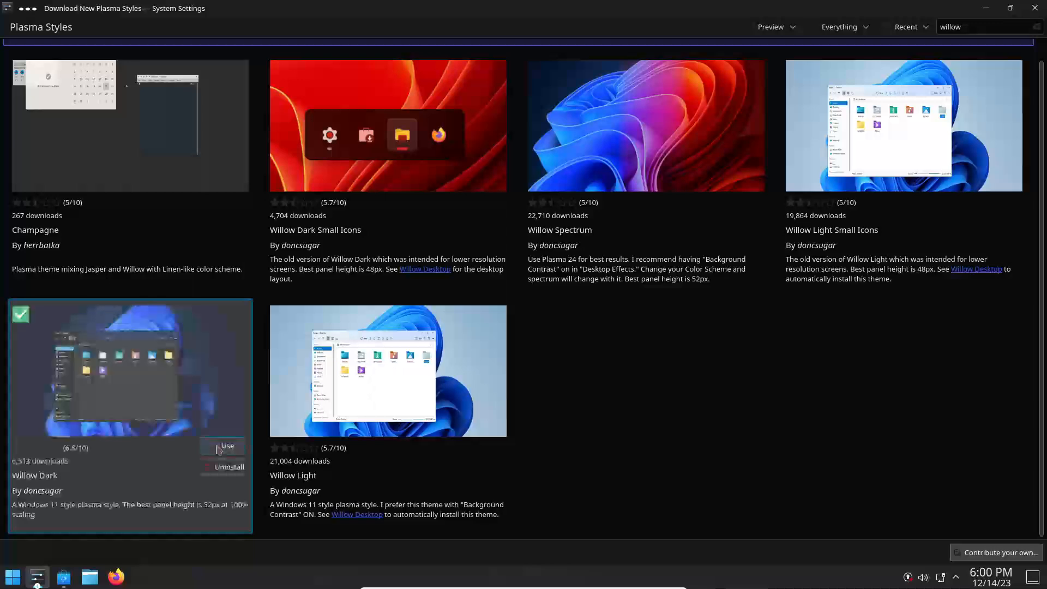
click(221, 446)
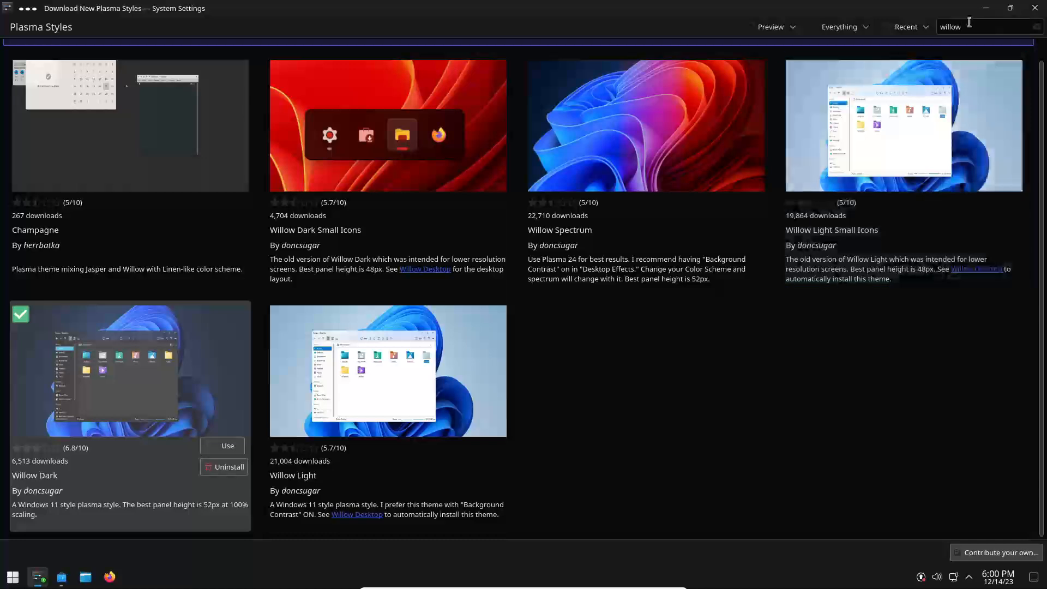
- Search the Plasma styles for "windows" and install the Windows11-Afterglow, Windows11-Endless, Windows11-White and Windows11-Nord themes
key(BackSpace)
key(BackSpace)
key(BackSpace)
text(wi)
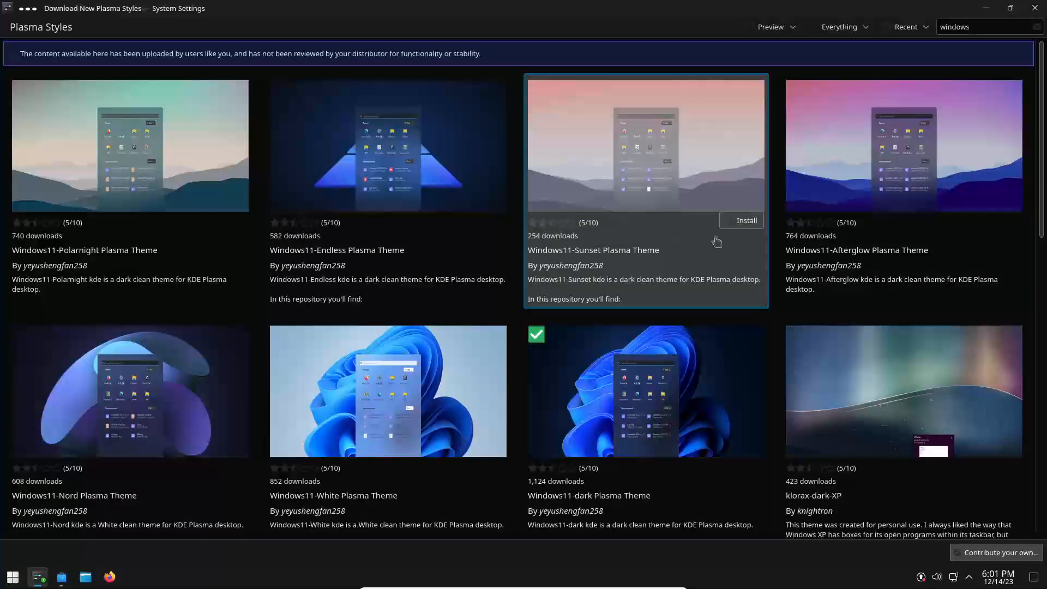
click(1008, 223)
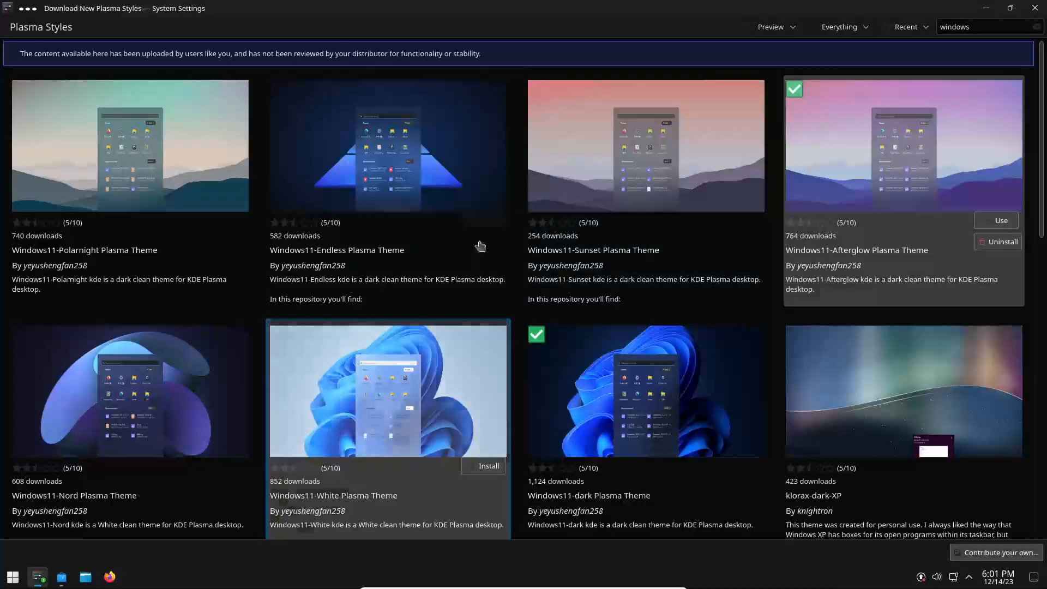
click(487, 221)
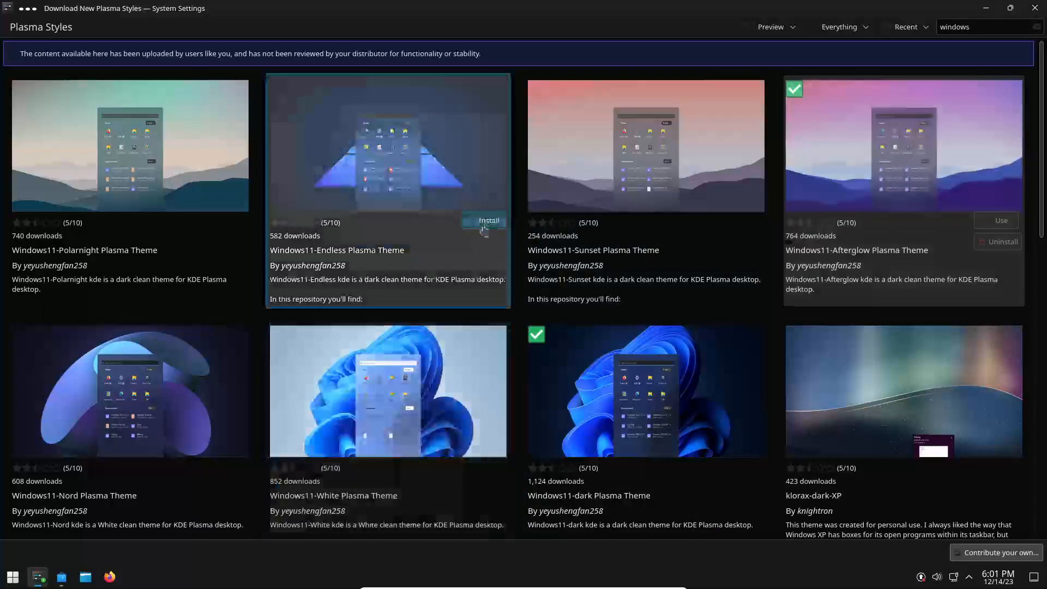
click(478, 469)
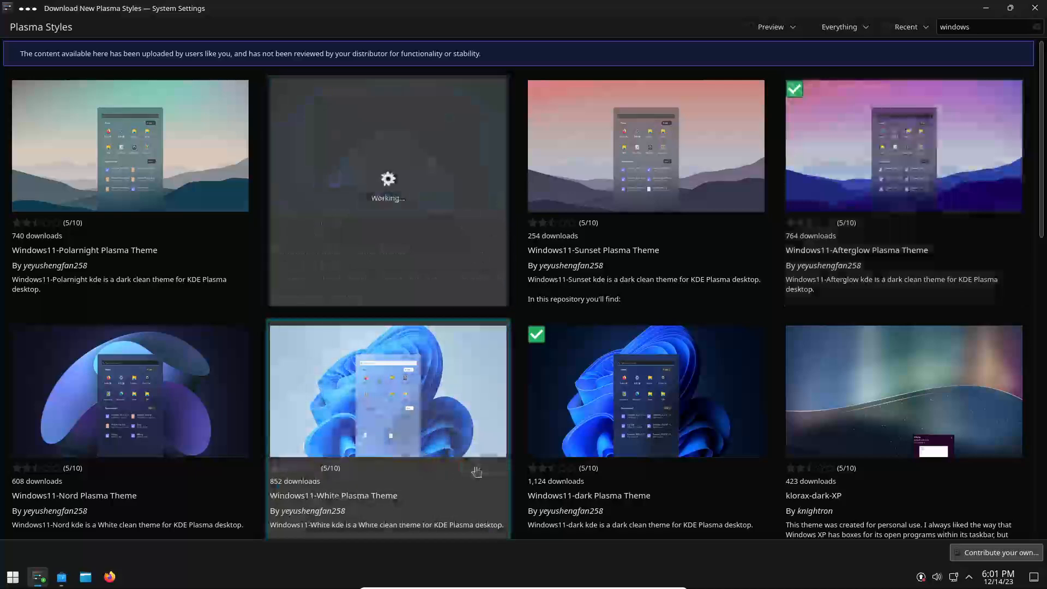
mouse_move(232, 473)
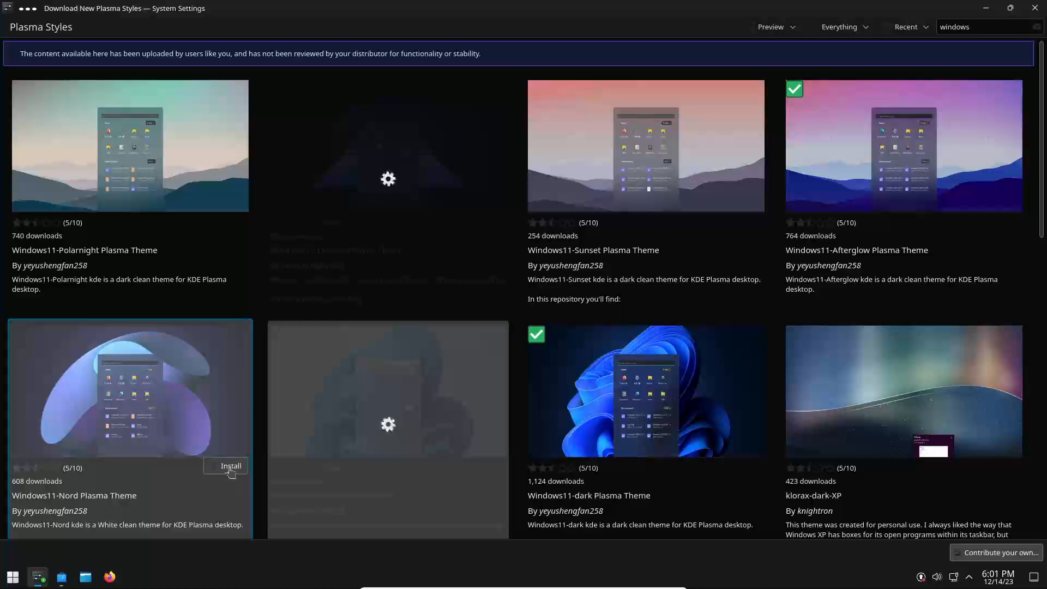
click(231, 470)
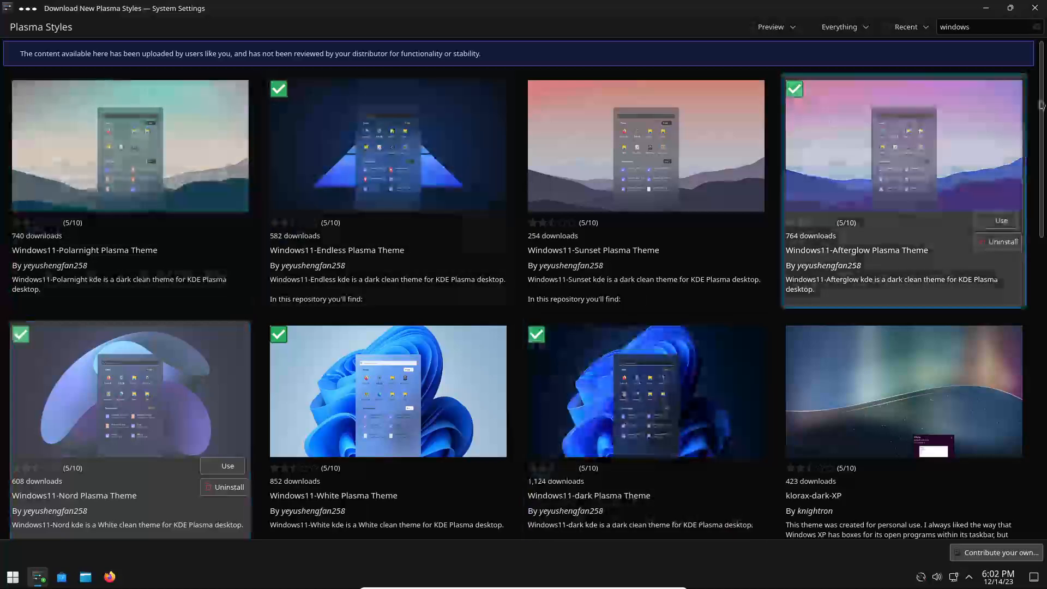
click(1036, 9)
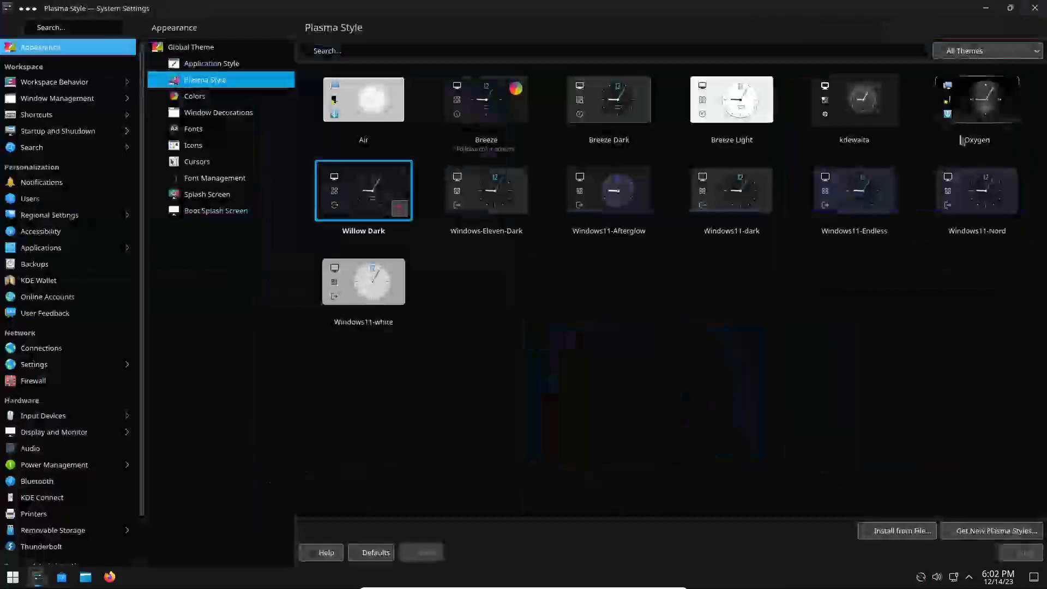
- Close System Settings and restart the computer
click(1035, 9)
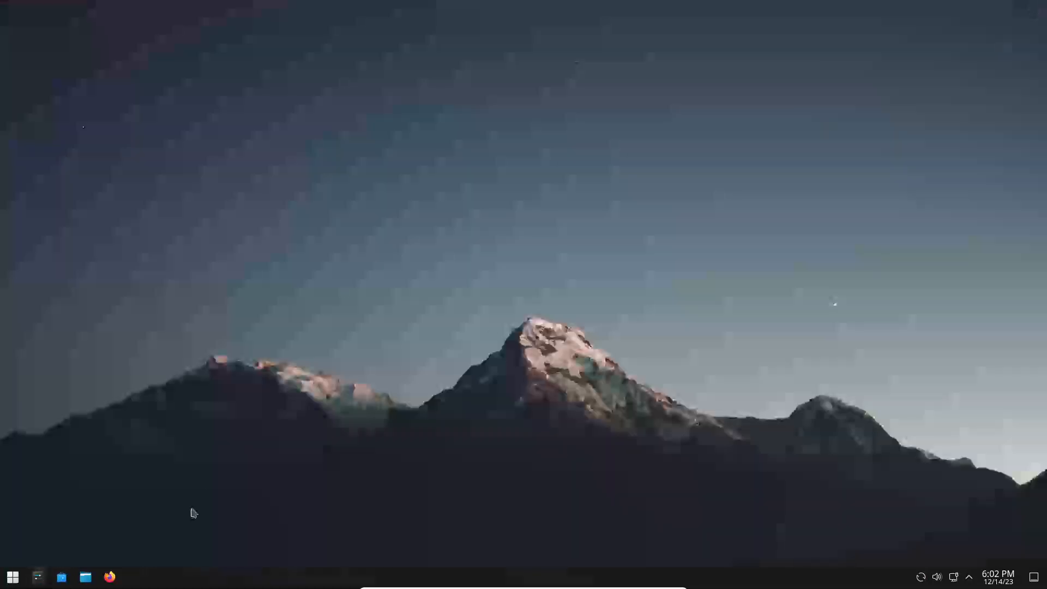
click(13, 577)
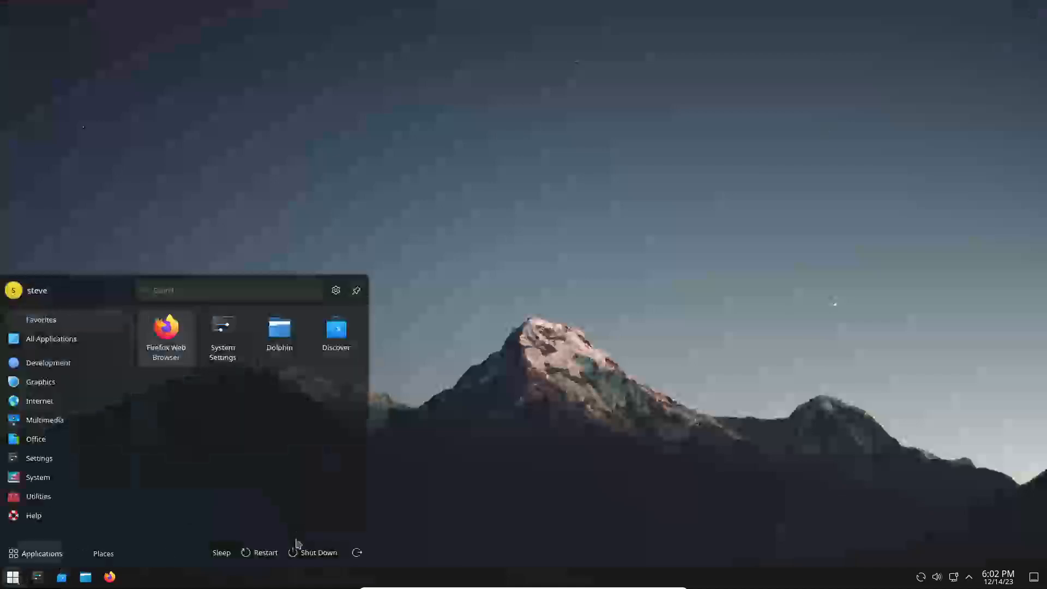
click(259, 554)
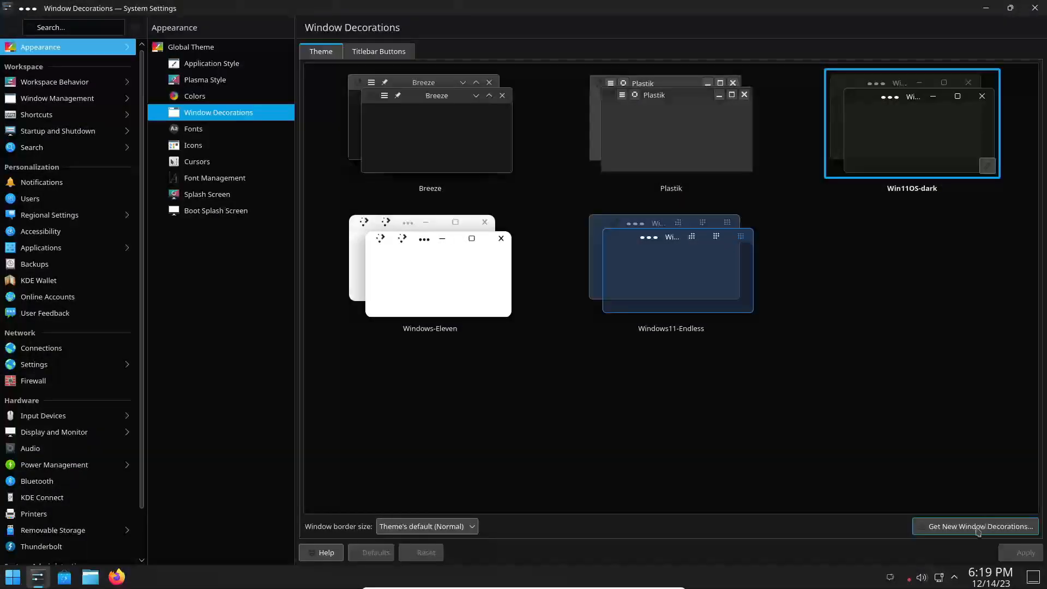
- Search the downloadable window decorations for "windows" and install windows-eleven-dark
click(978, 528)
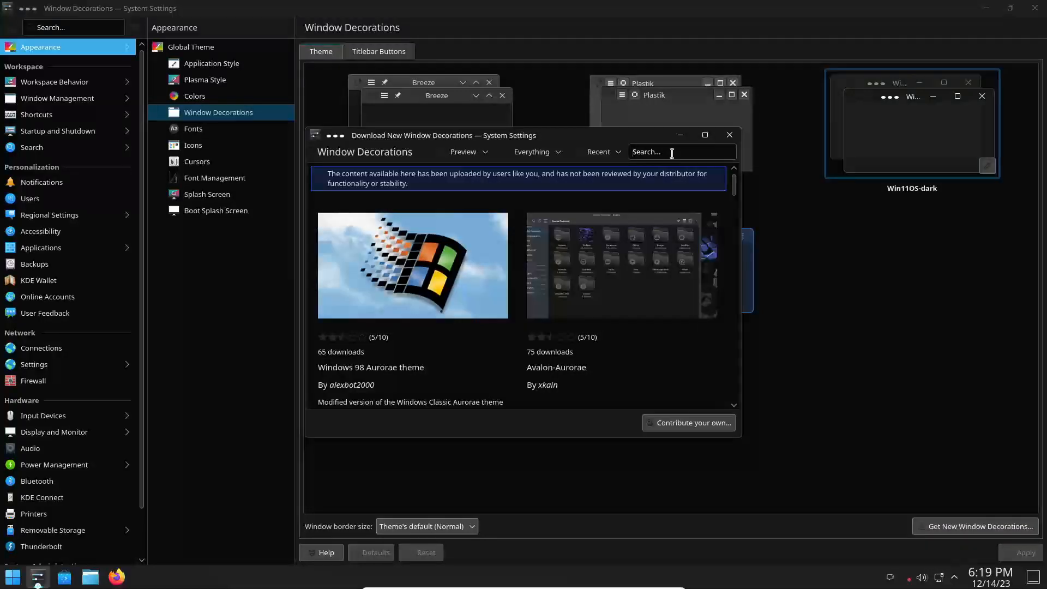
text(windows)
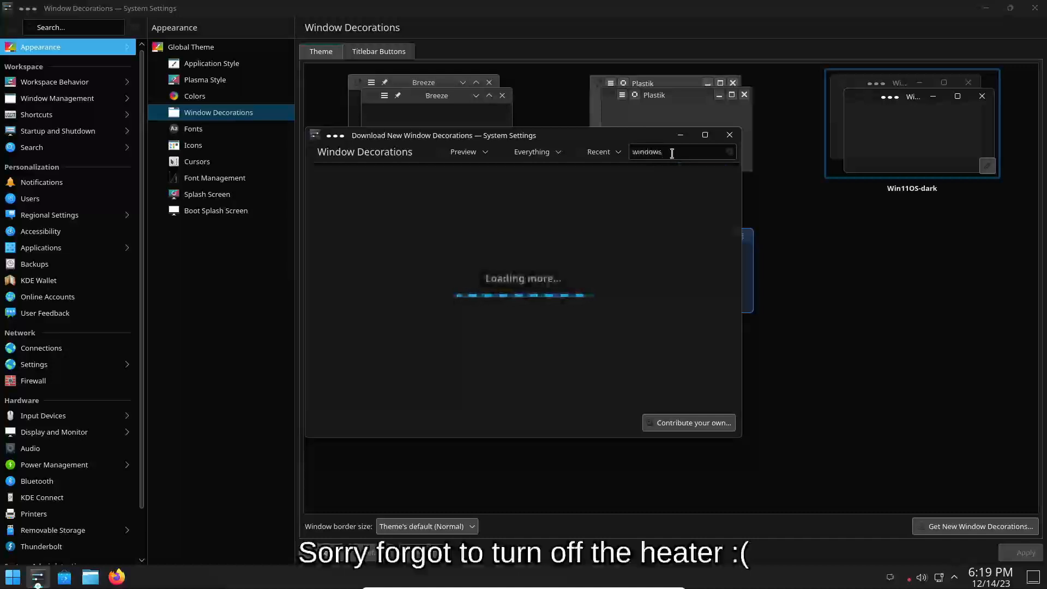
click(705, 135)
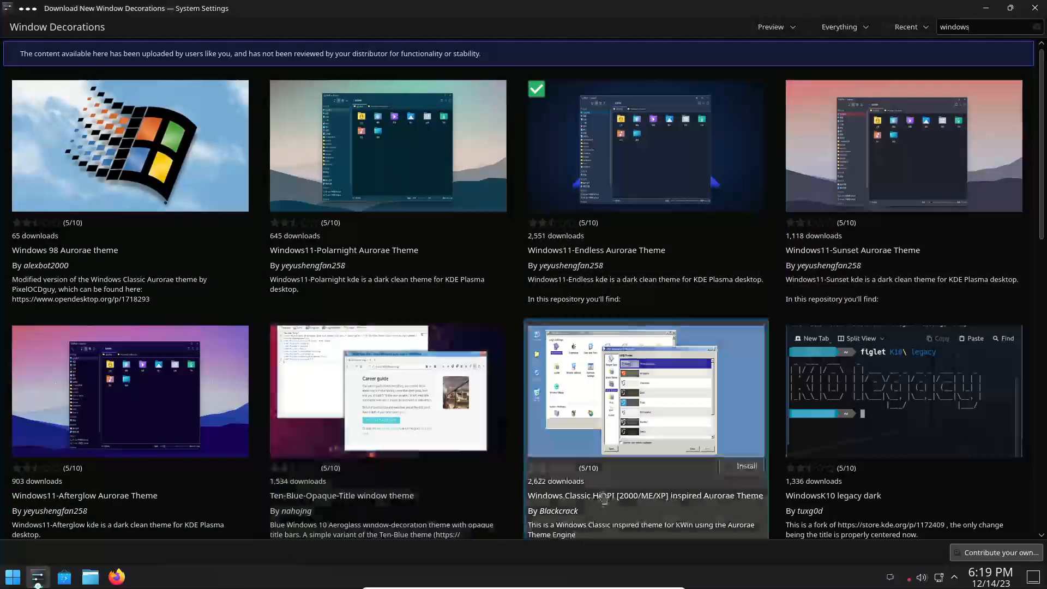
scroll(603, 497, down, 5)
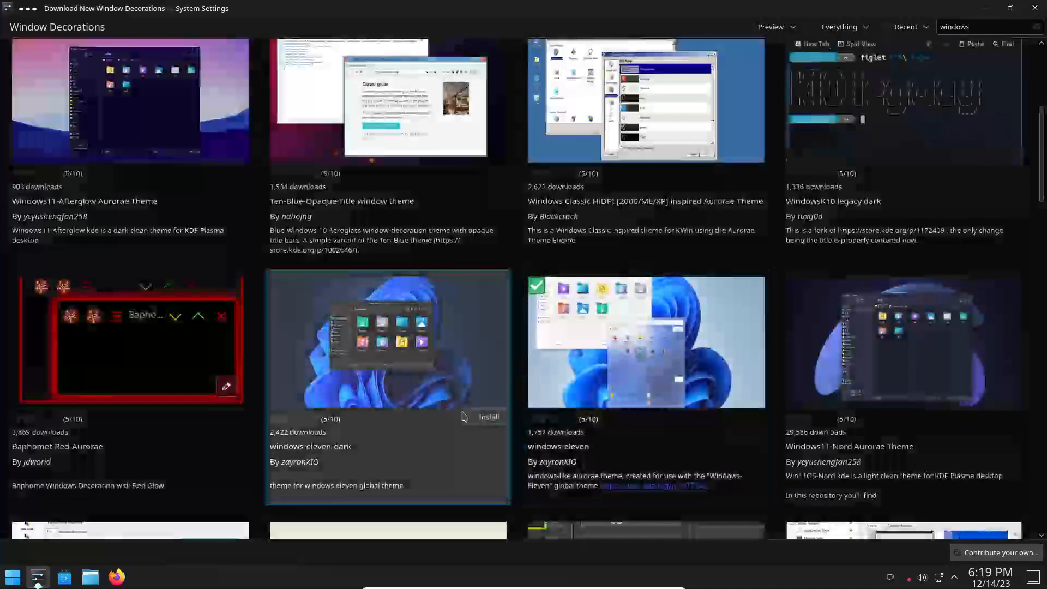
click(472, 418)
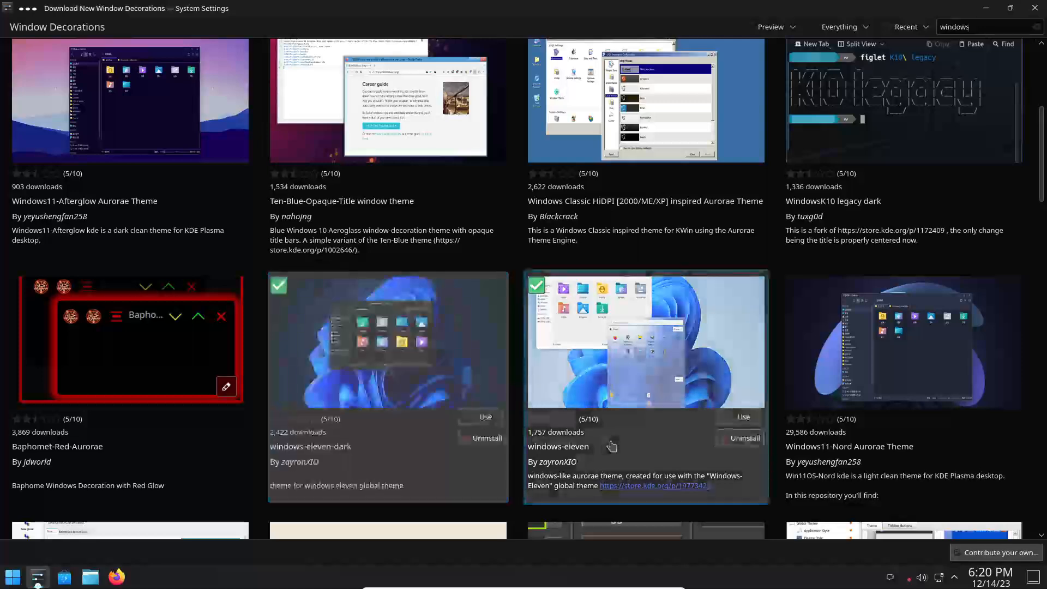
- Try the windows-eleven window decoration, then use windows-eleven-dark instead
click(736, 417)
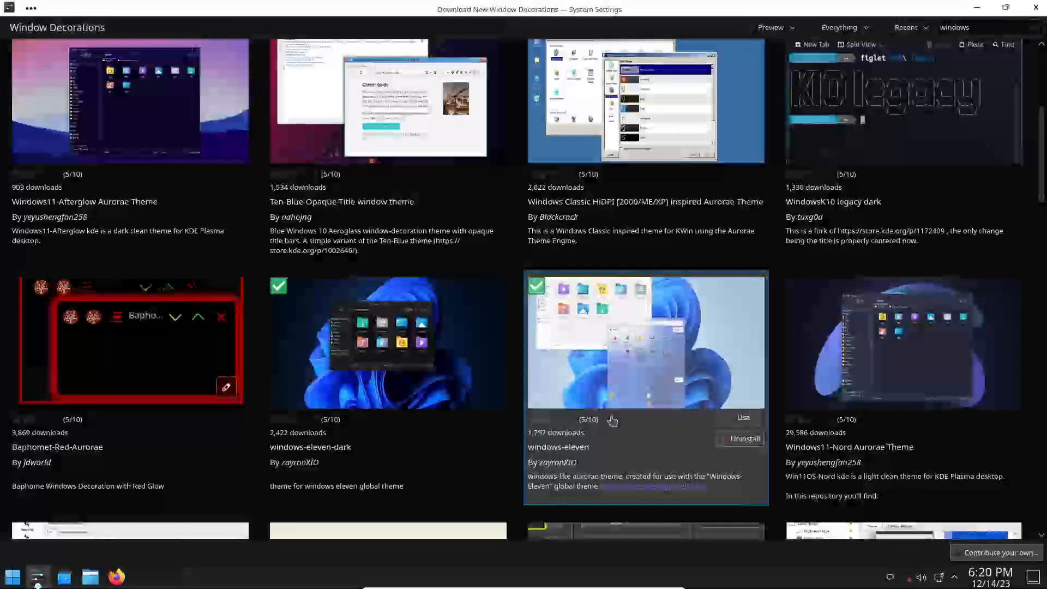
mouse_move(461, 423)
click(480, 419)
- Look through the remaining "windows" window decorations available for download, and close the download window
scroll(643, 412, down, 2)
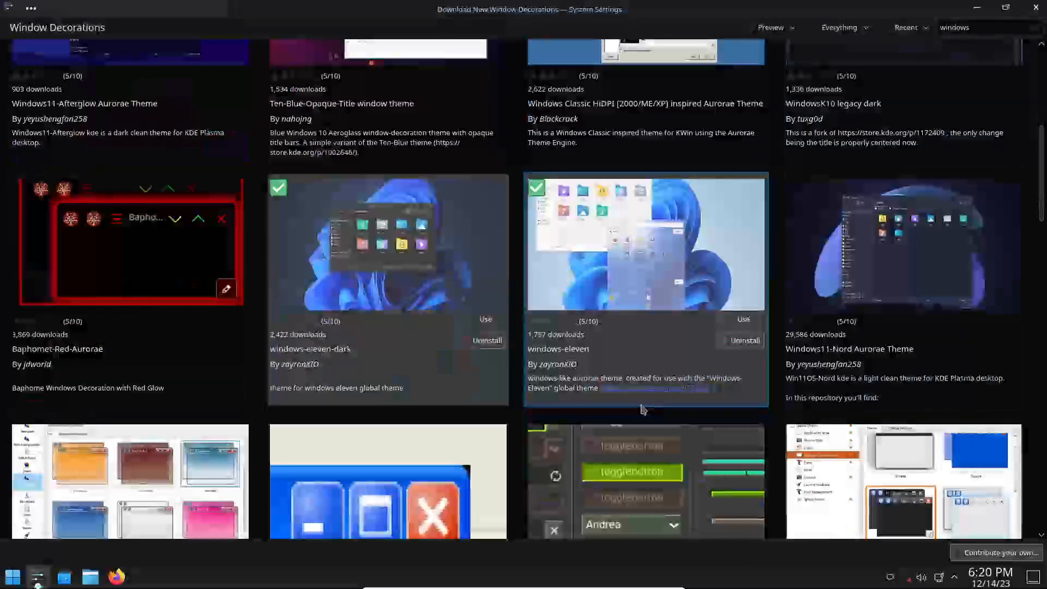
scroll(642, 410, down, 2)
scroll(643, 410, down, 2)
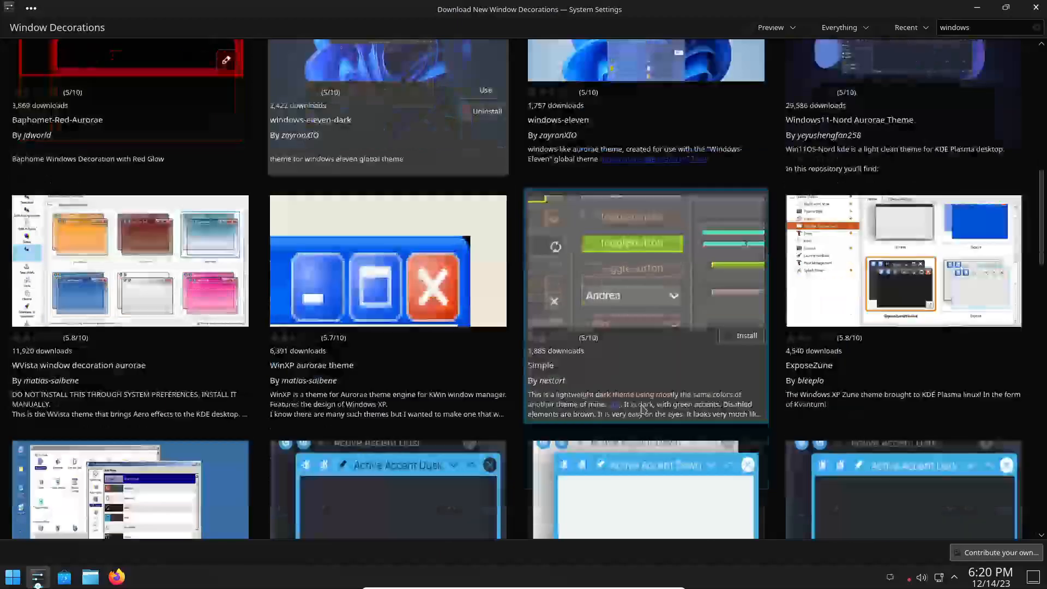
scroll(643, 410, down, 3)
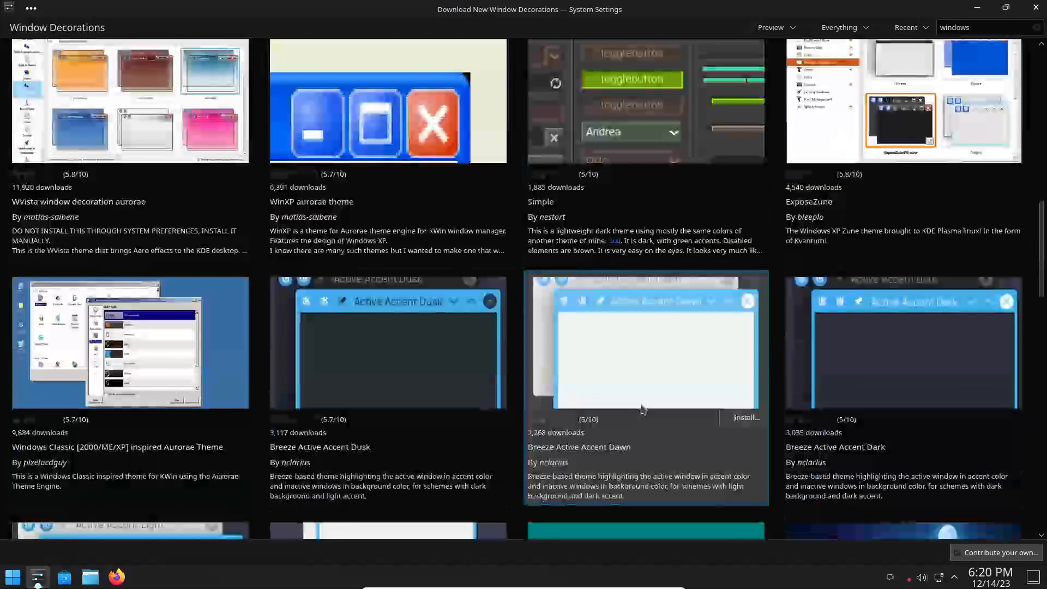
scroll(642, 410, down, 9)
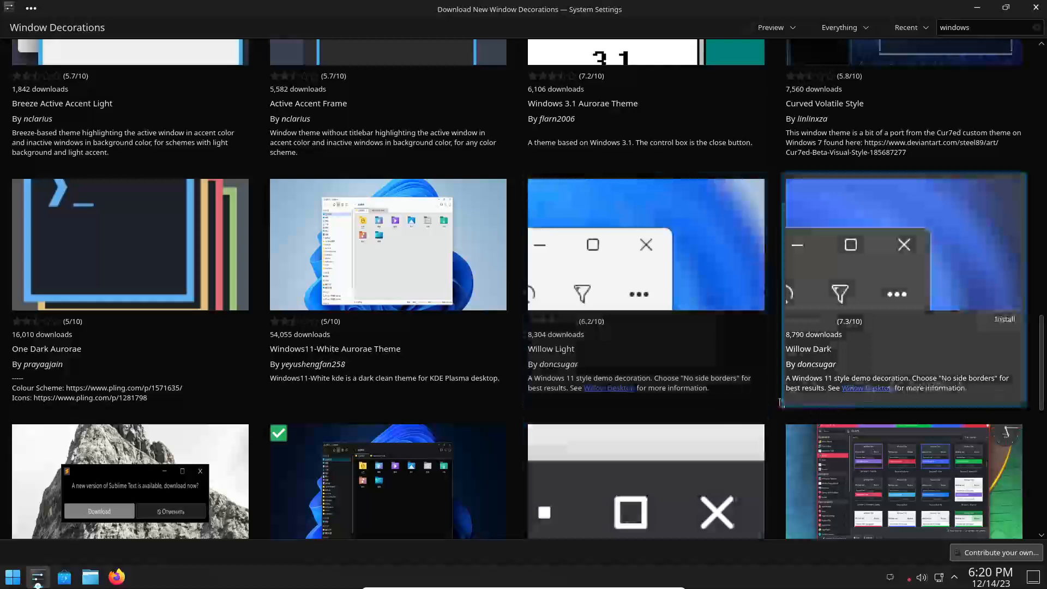
scroll(581, 450, down, 1)
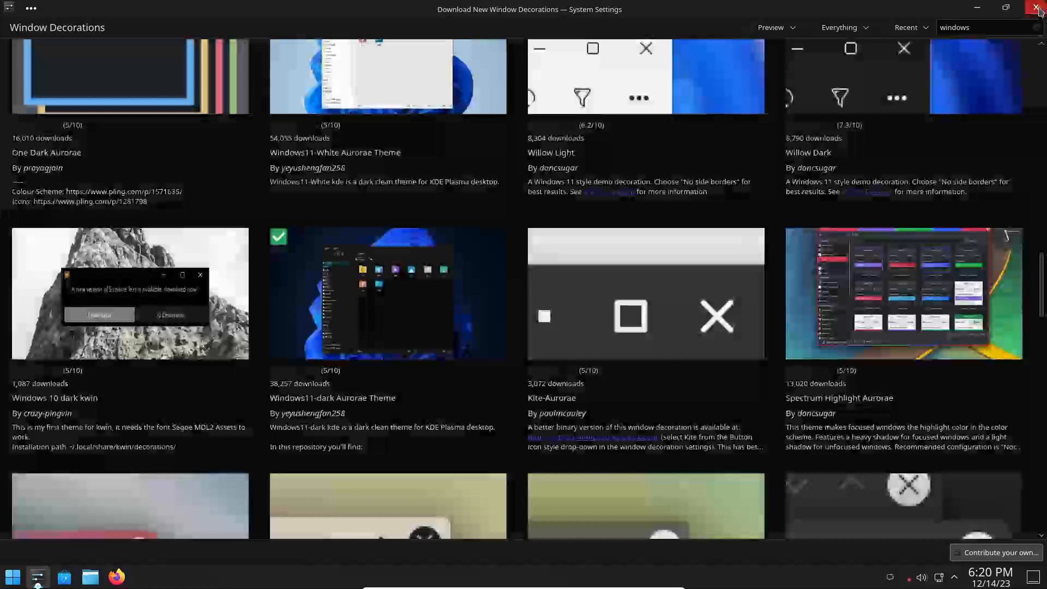
click(1037, 10)
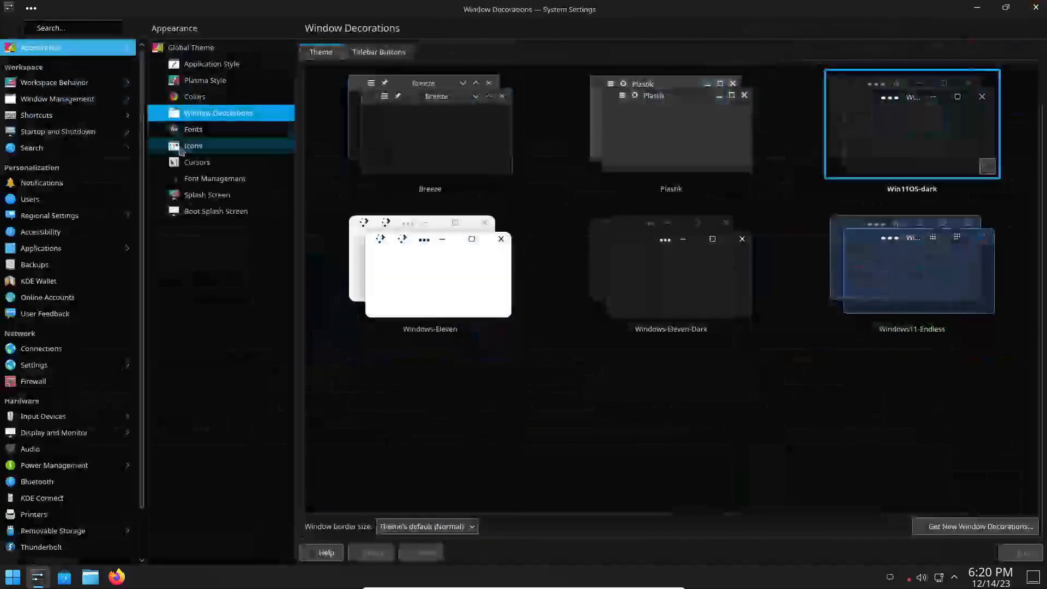
- Apply the Windows-eleven icon theme in the Icons settings
click(191, 131)
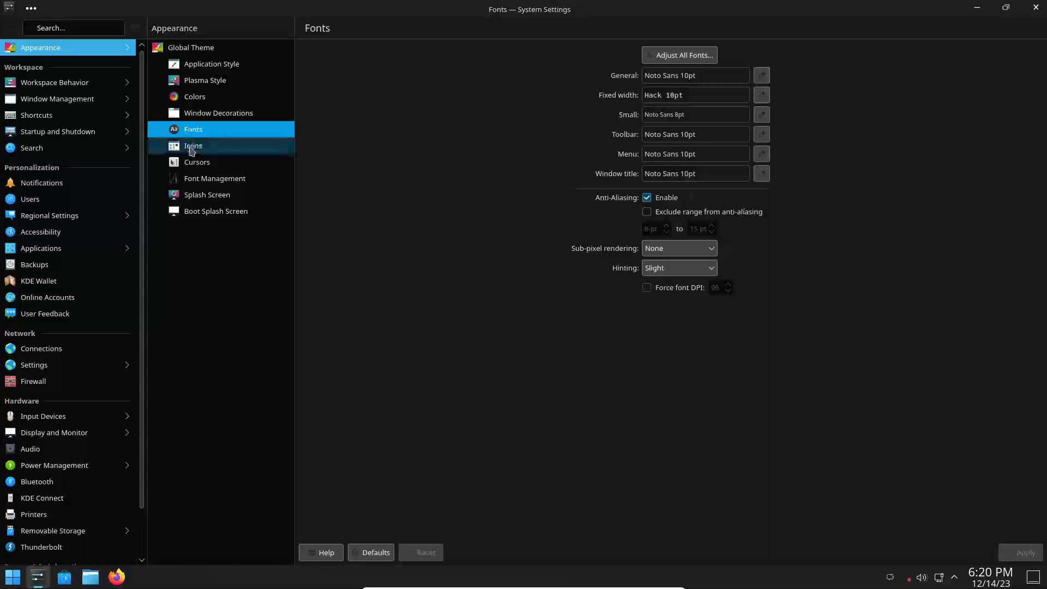
click(192, 147)
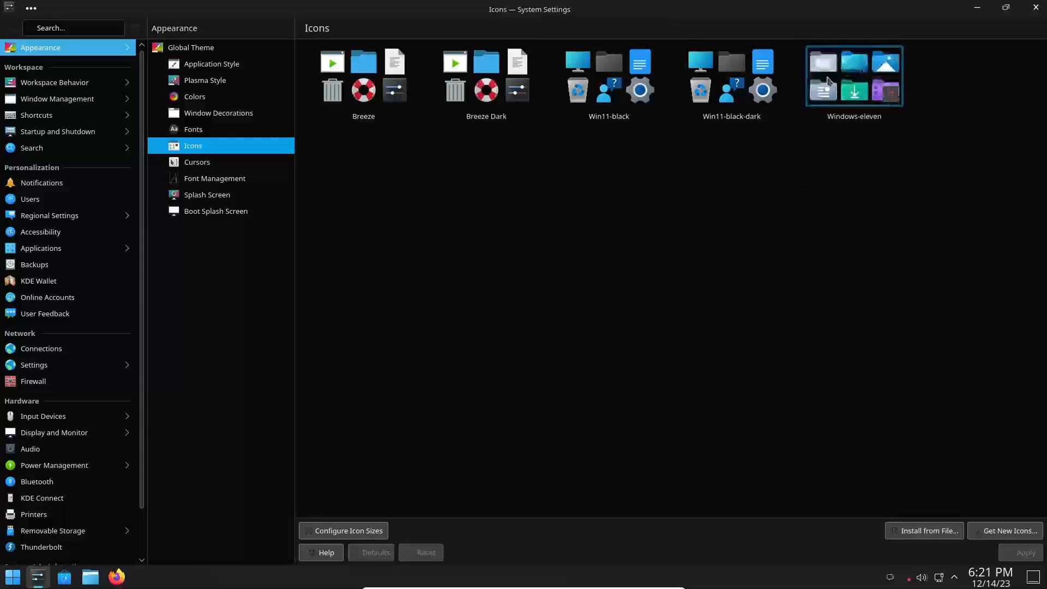
click(828, 81)
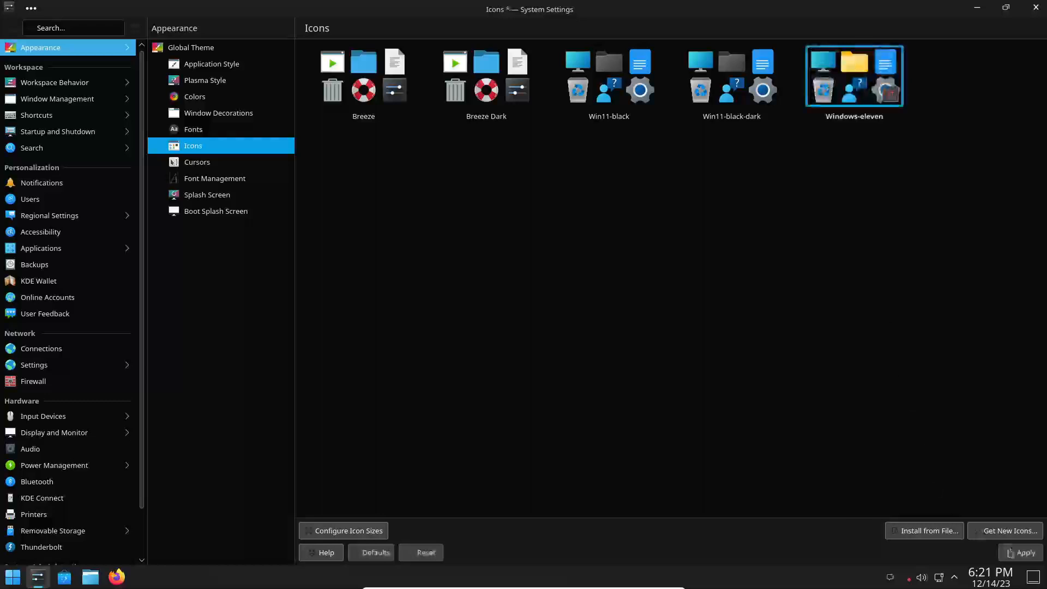
click(1012, 552)
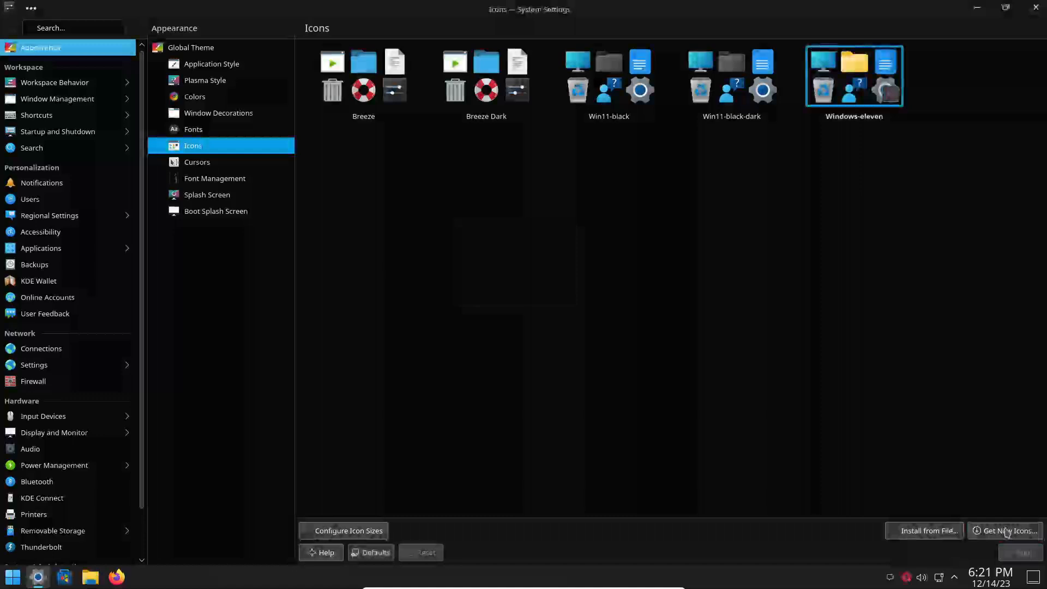
- Search the downloadable icon themes for "windows" and maximize the download window
click(1007, 532)
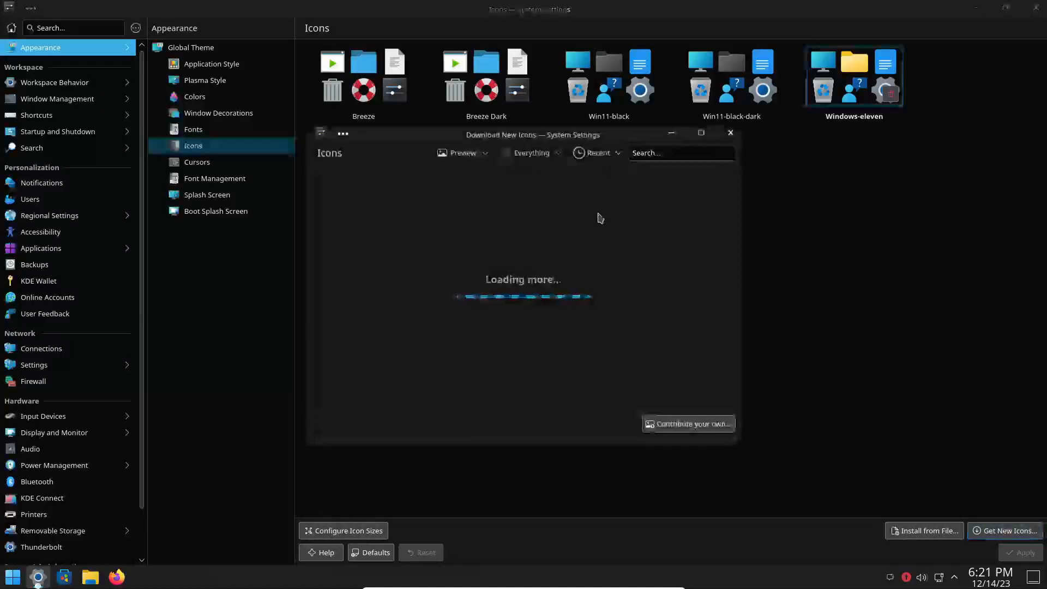
click(678, 153)
text(windows)
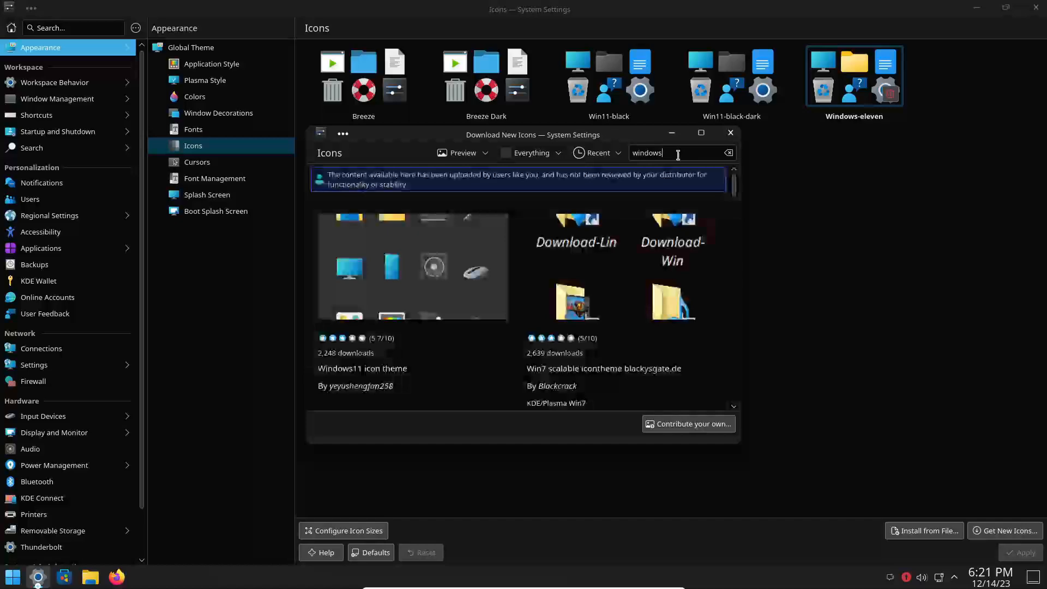
click(702, 132)
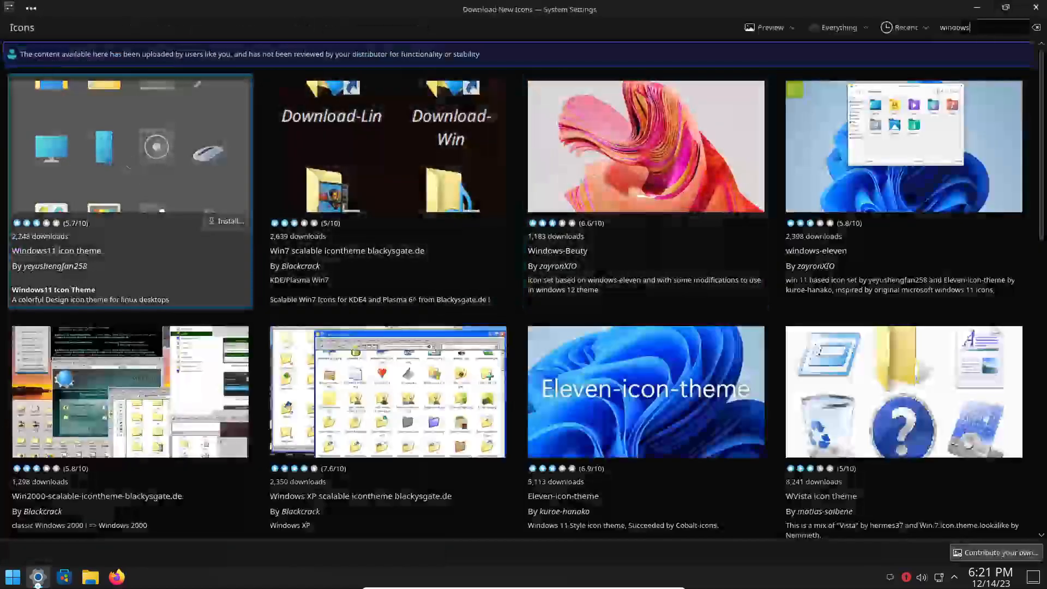
- Install the Windows11.tar.xz variant of the Windows11 icon theme and return to the list of icon themes
scroll(190, 170, down, 3)
scroll(191, 170, up, 3)
click(171, 158)
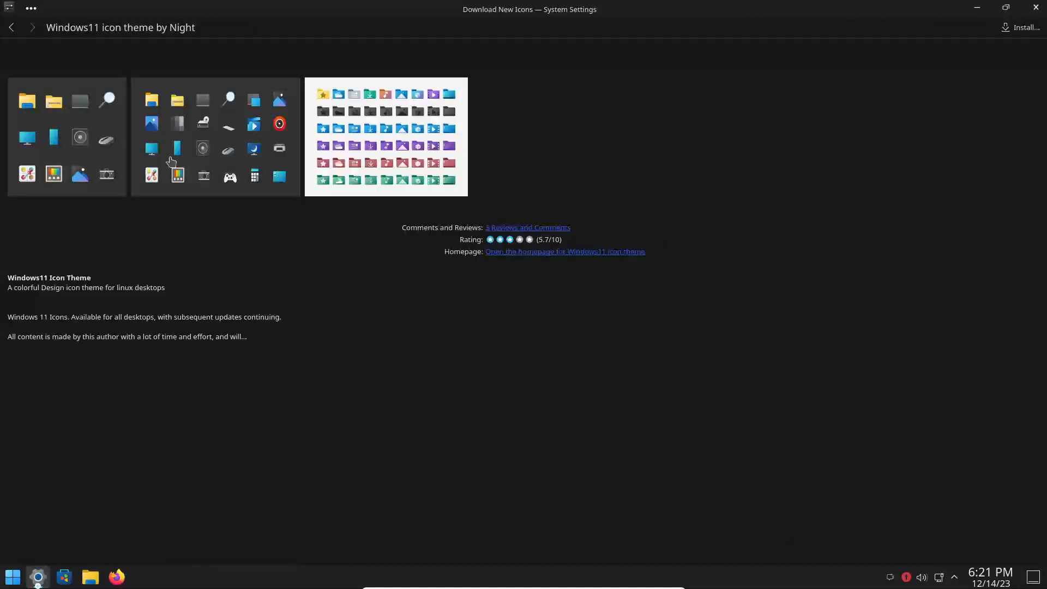
click(1021, 28)
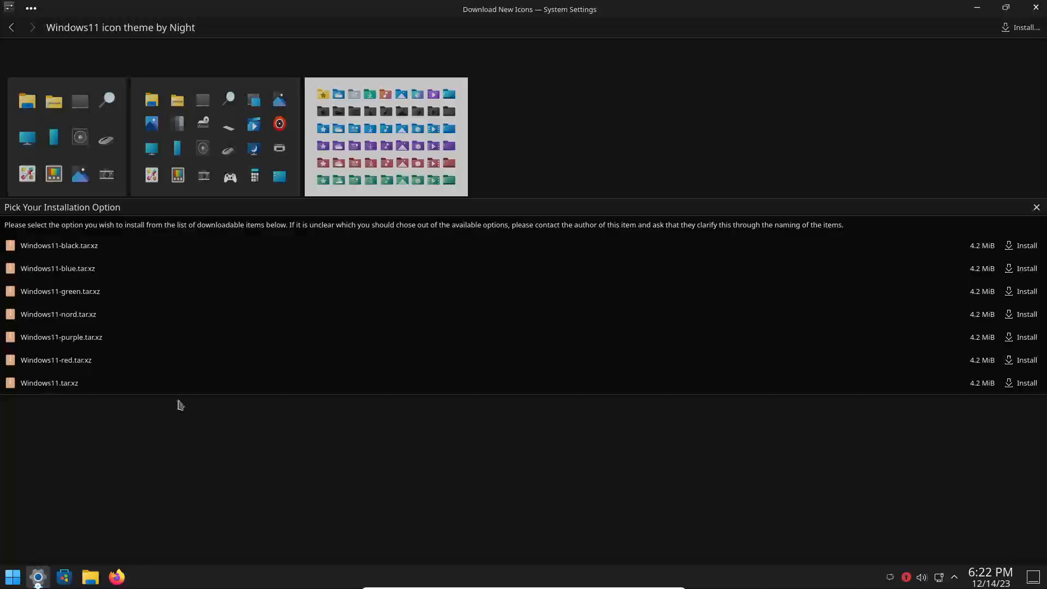
click(1028, 389)
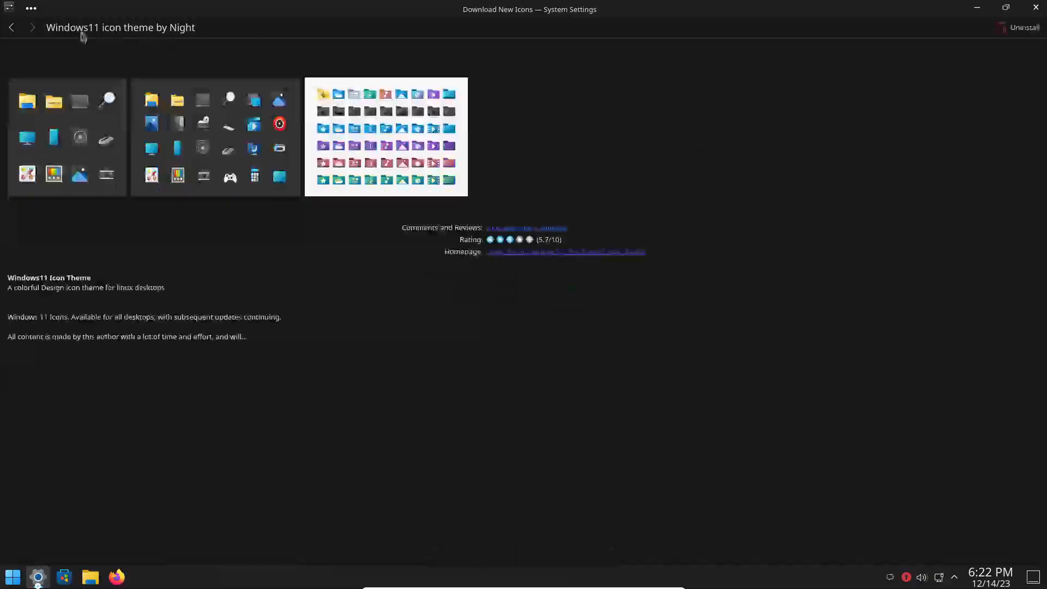
click(11, 30)
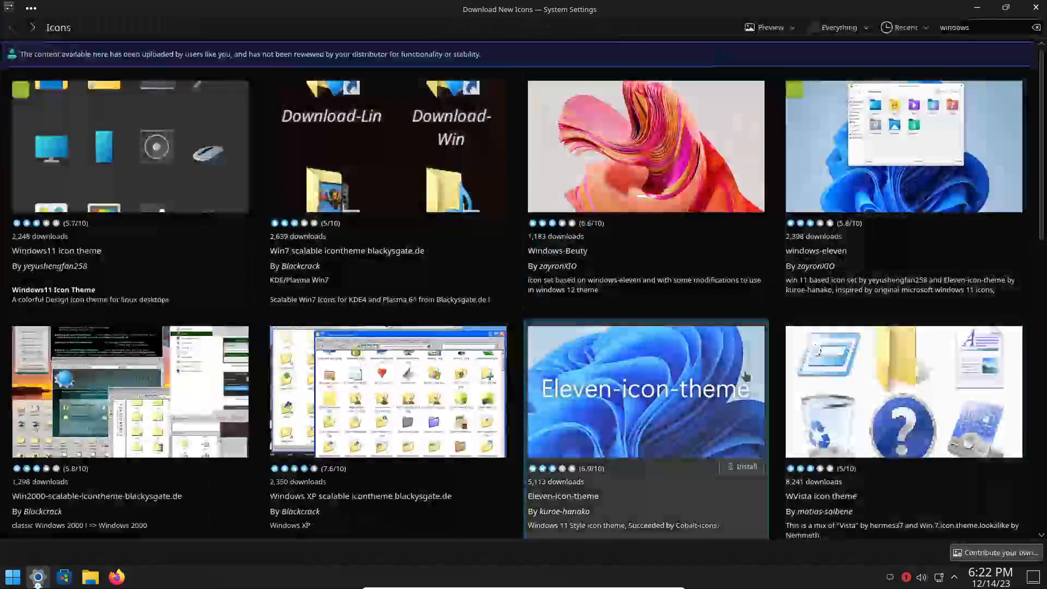
- Browse the other "windows" icon themes and view the details of the GnomeXP Windows XP icon theme
scroll(746, 377, down, 3)
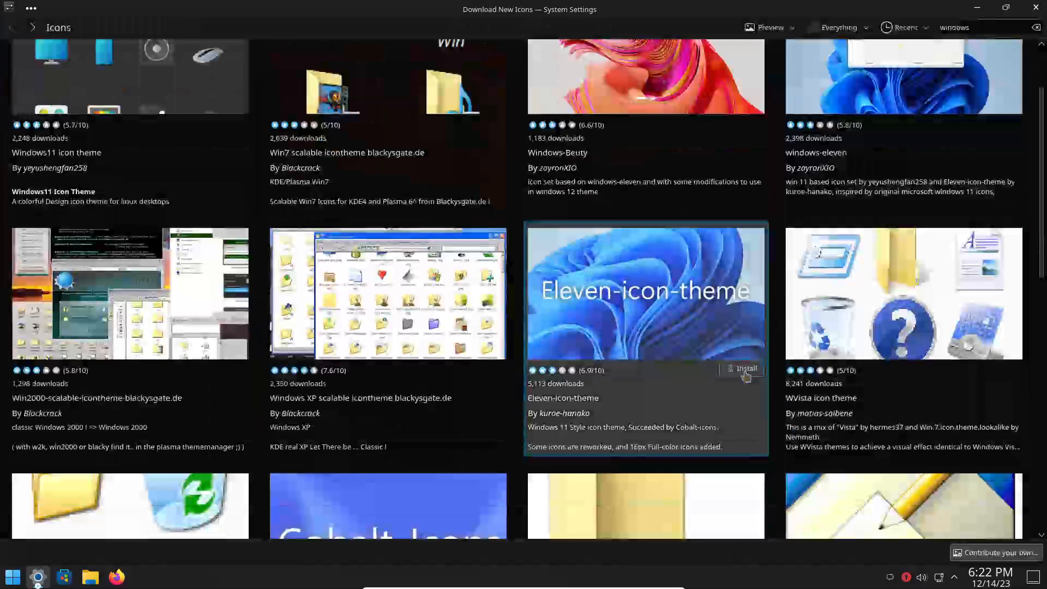
scroll(746, 376, down, 3)
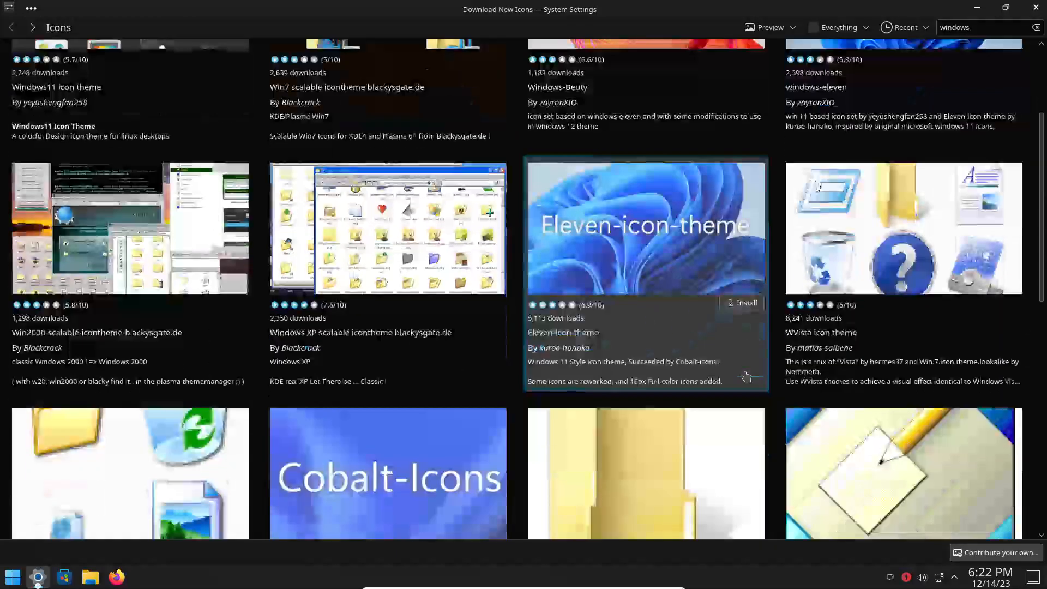
scroll(745, 376, down, 3)
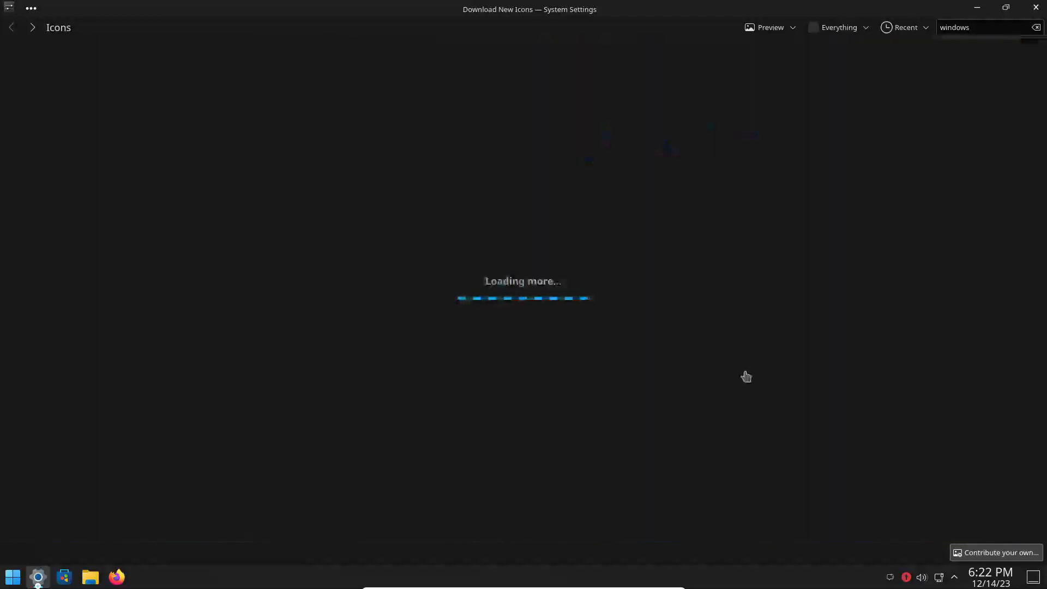
scroll(747, 376, down, 2)
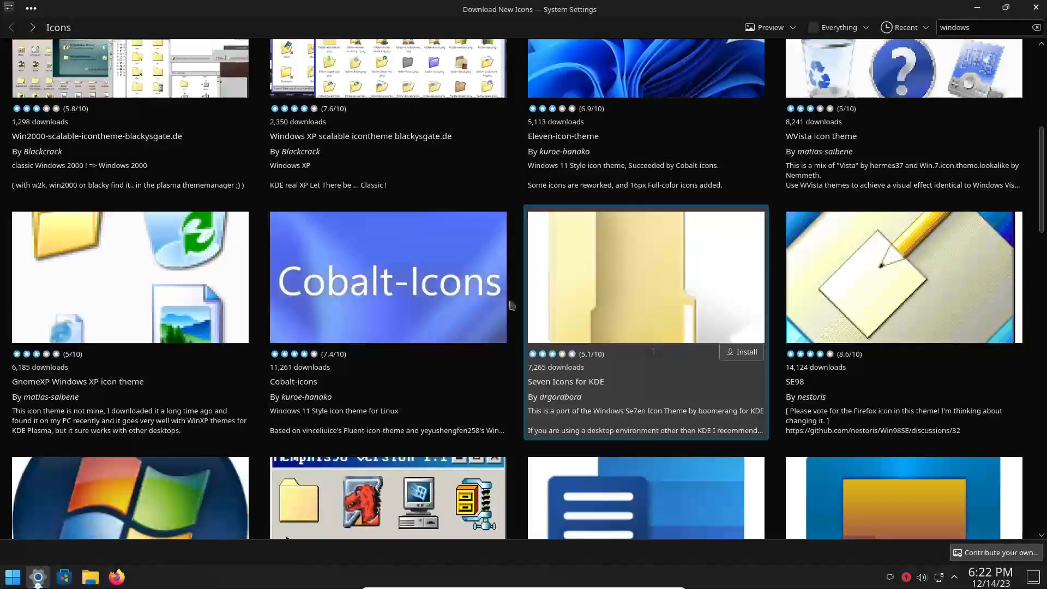
click(124, 293)
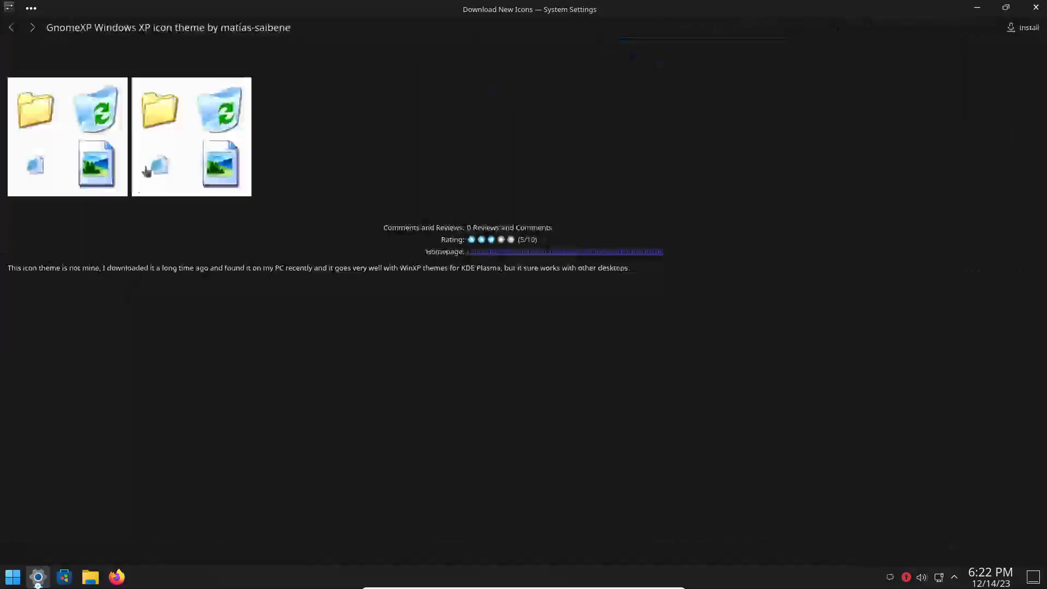
click(11, 27)
scroll(789, 361, up, 3)
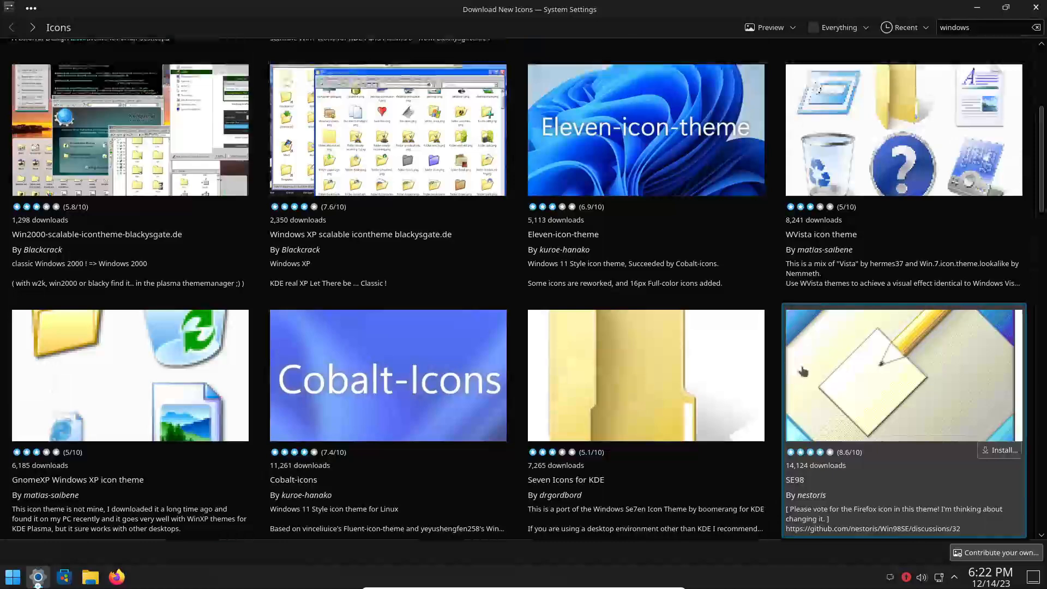
- Install Eleven-icon-theme and close the icon download window
scroll(744, 278, up, 2)
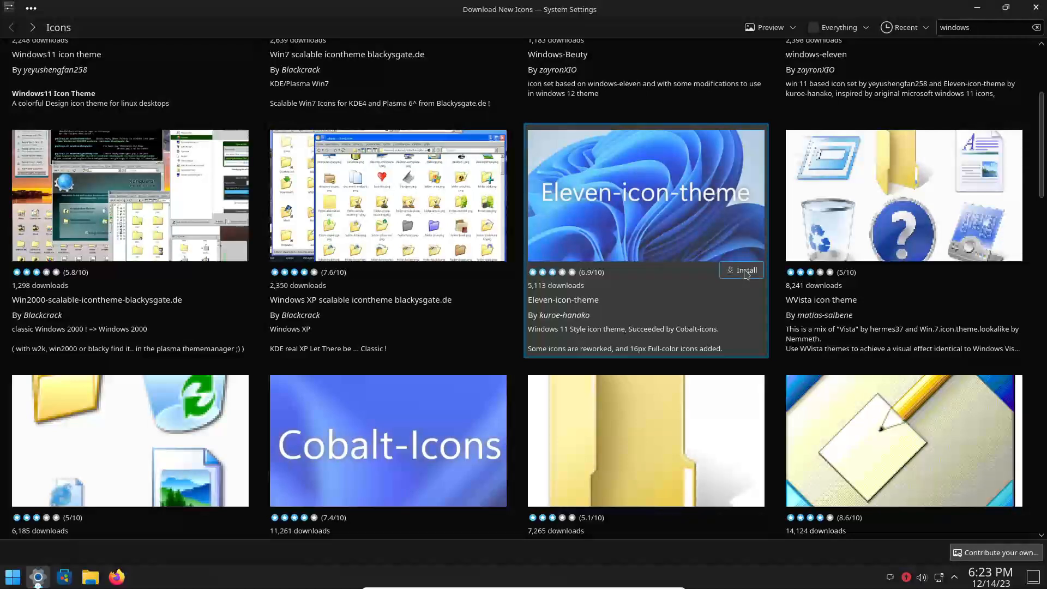
click(745, 271)
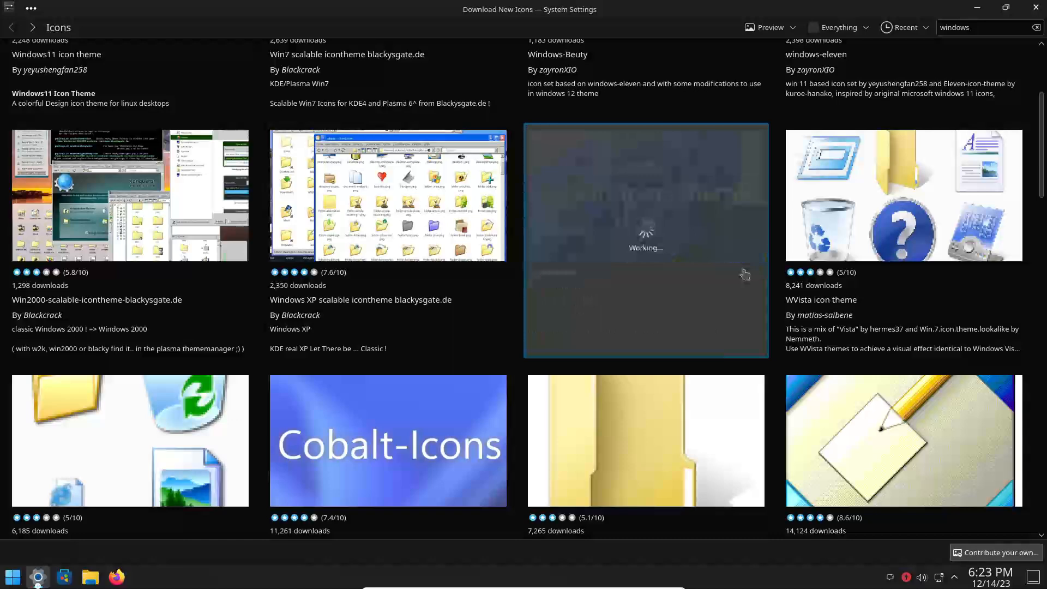
click(1036, 8)
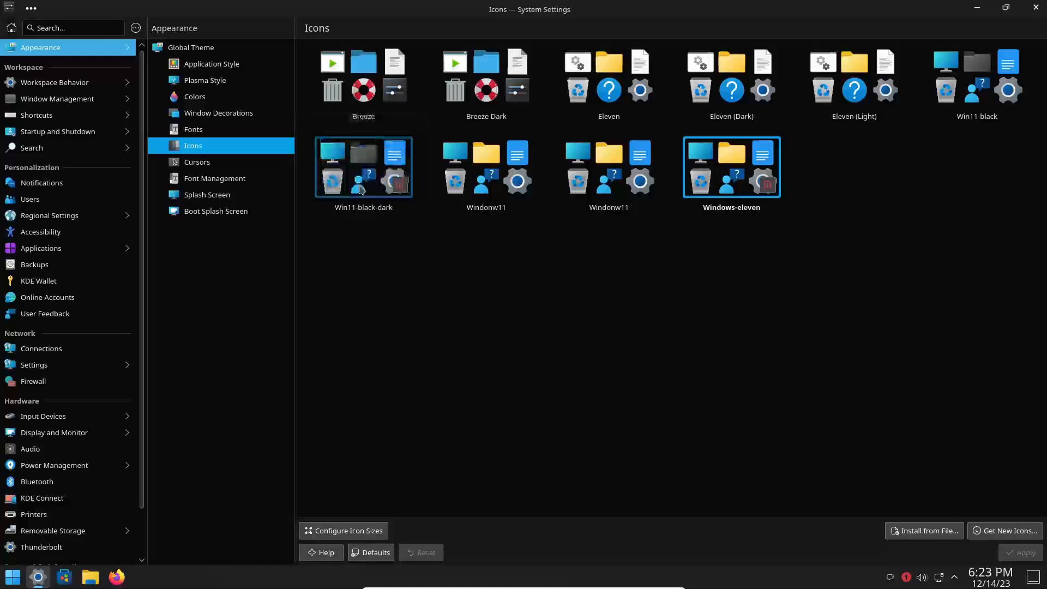
- Open the cursor settings and search the downloadable cursor themes for "windows"
click(205, 162)
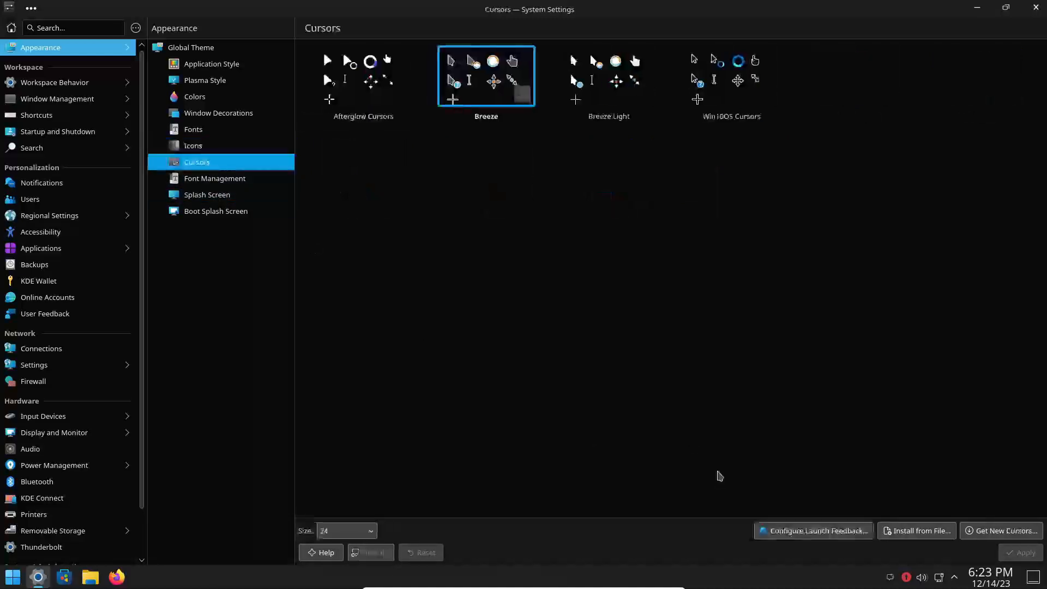
click(985, 529)
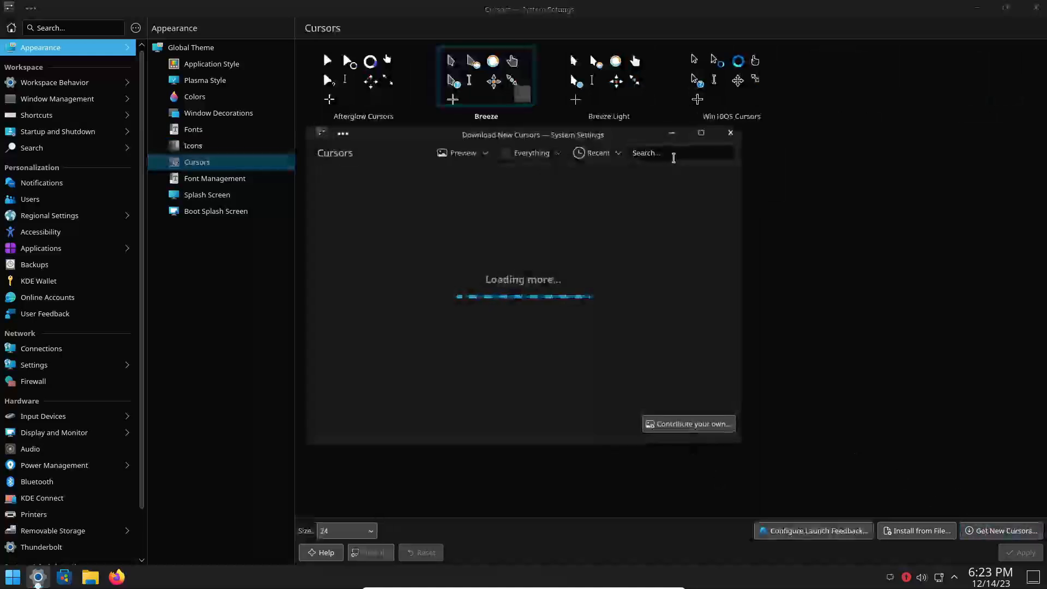
text(windows)
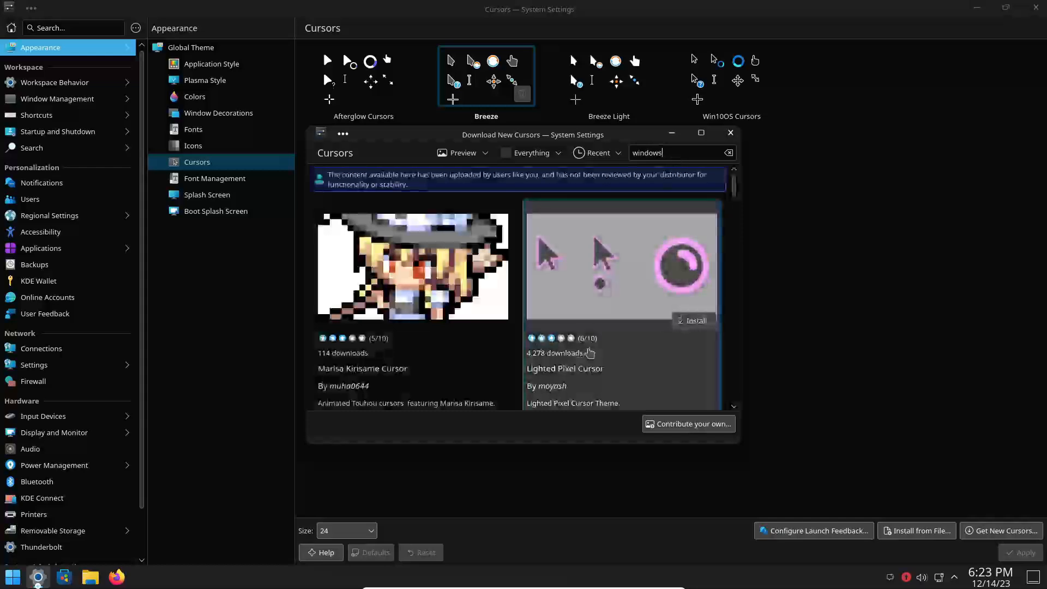
- Browse the "windows" cursor themes for one that matches the Windows 11 look
scroll(589, 353, down, 5)
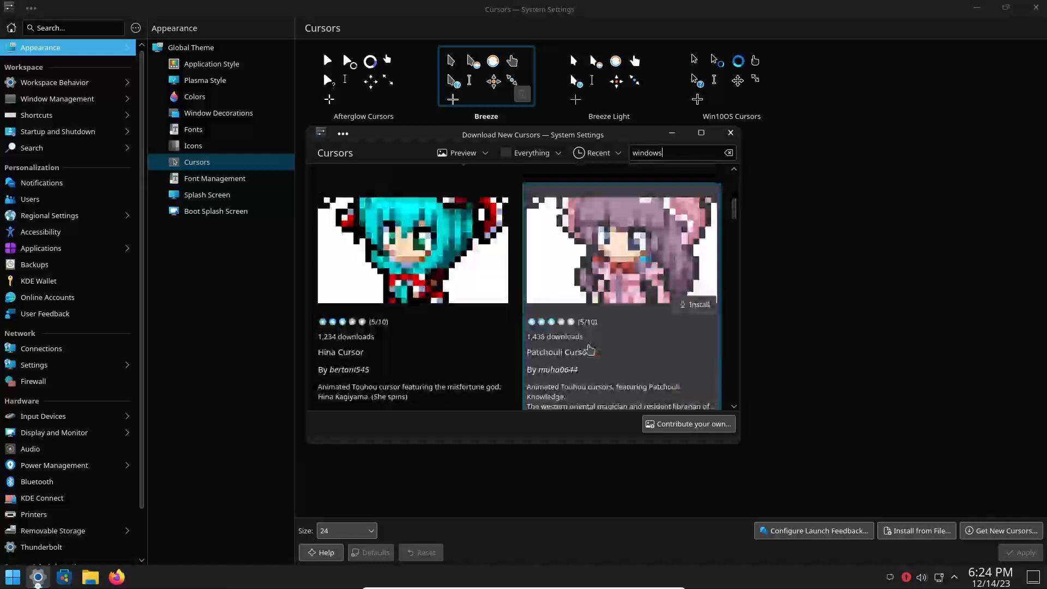
scroll(598, 348, down, 3)
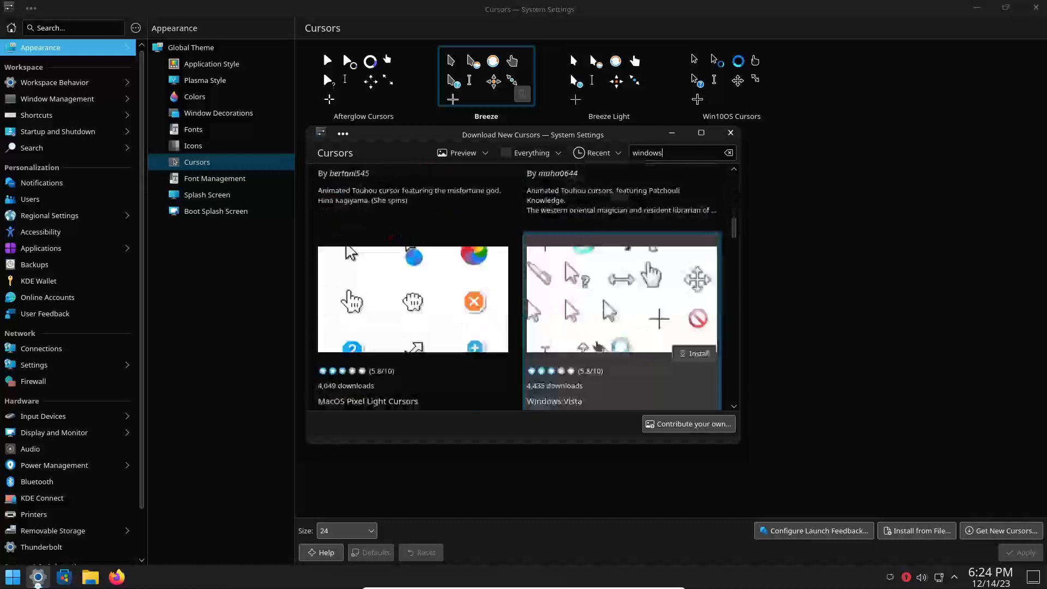
scroll(599, 347, down, 3)
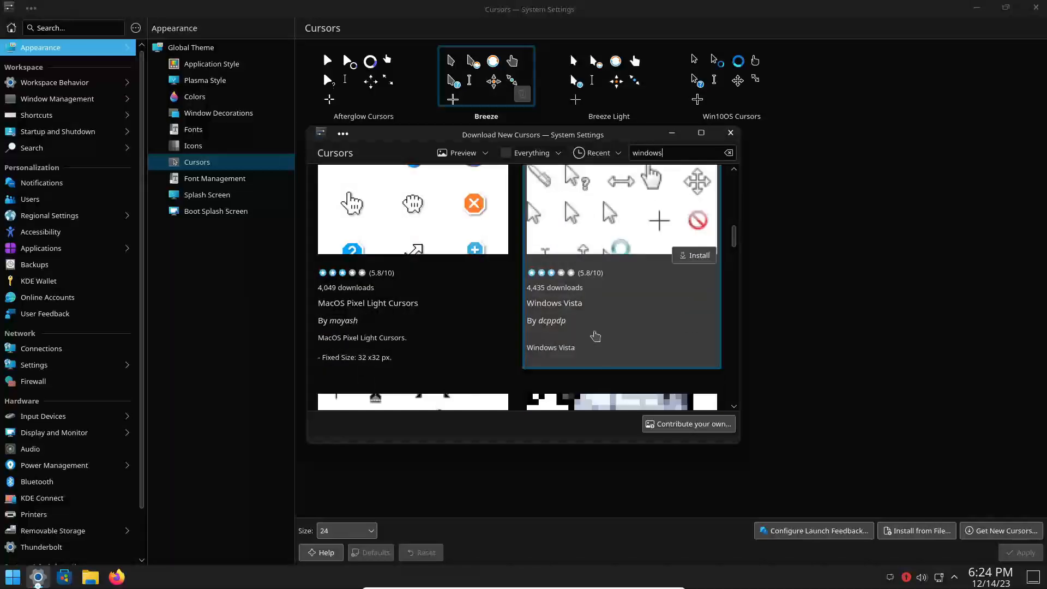
scroll(595, 336, down, 5)
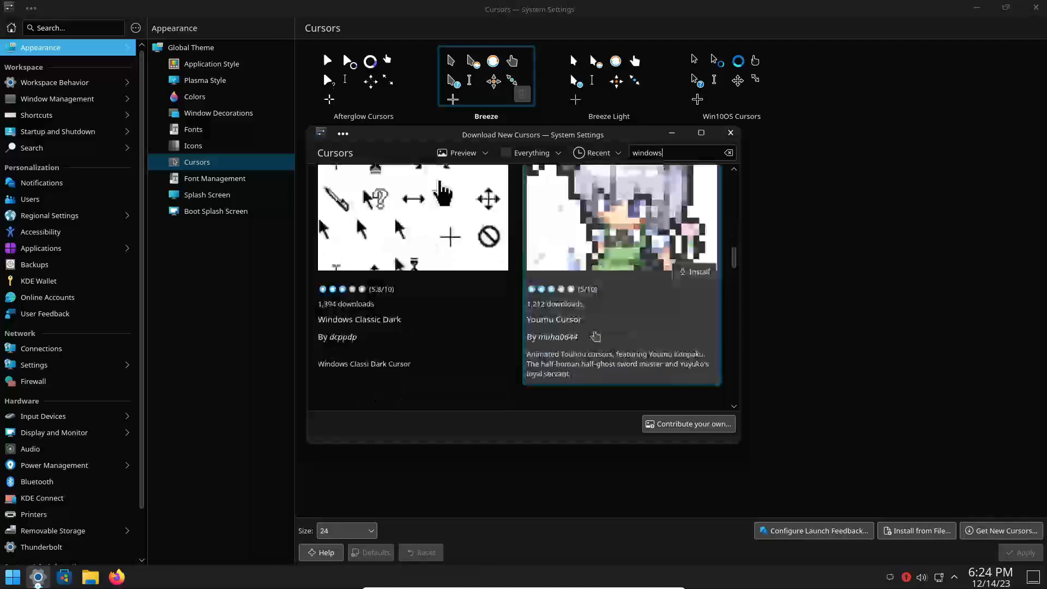
scroll(596, 336, down, 5)
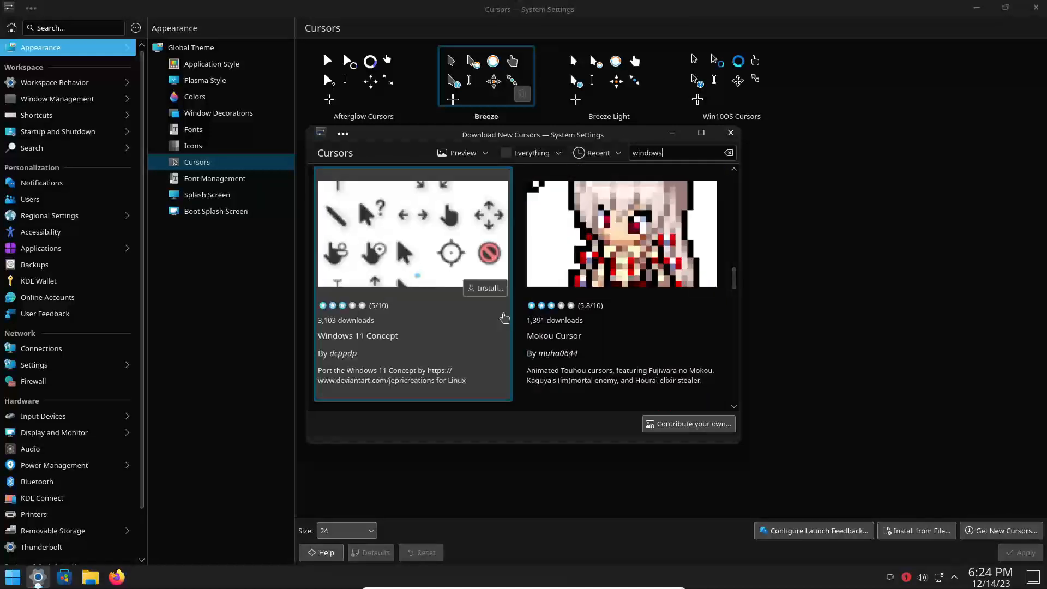
scroll(504, 318, down, 3)
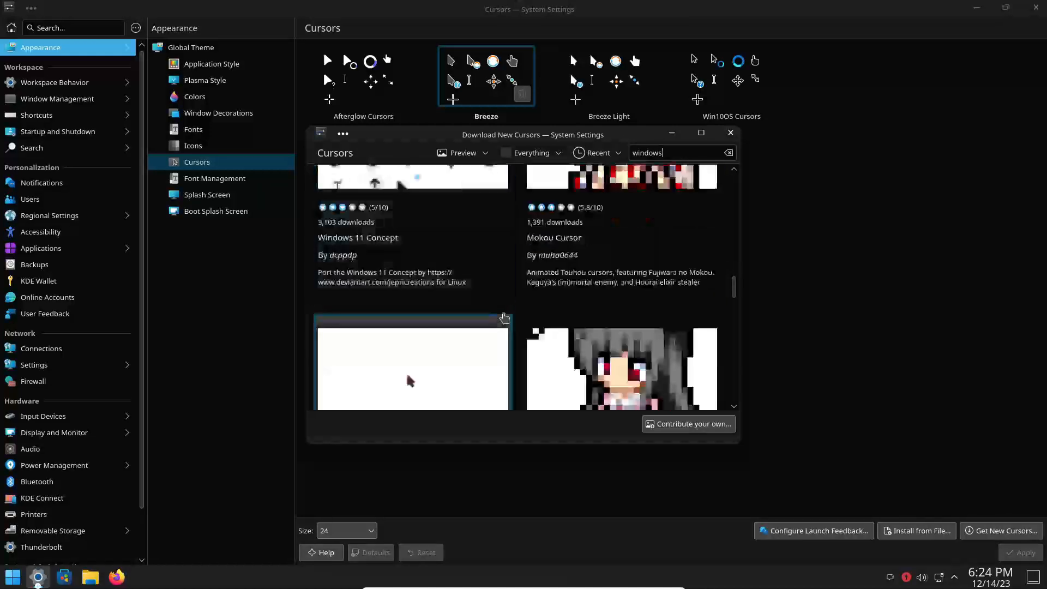
scroll(504, 318, down, 3)
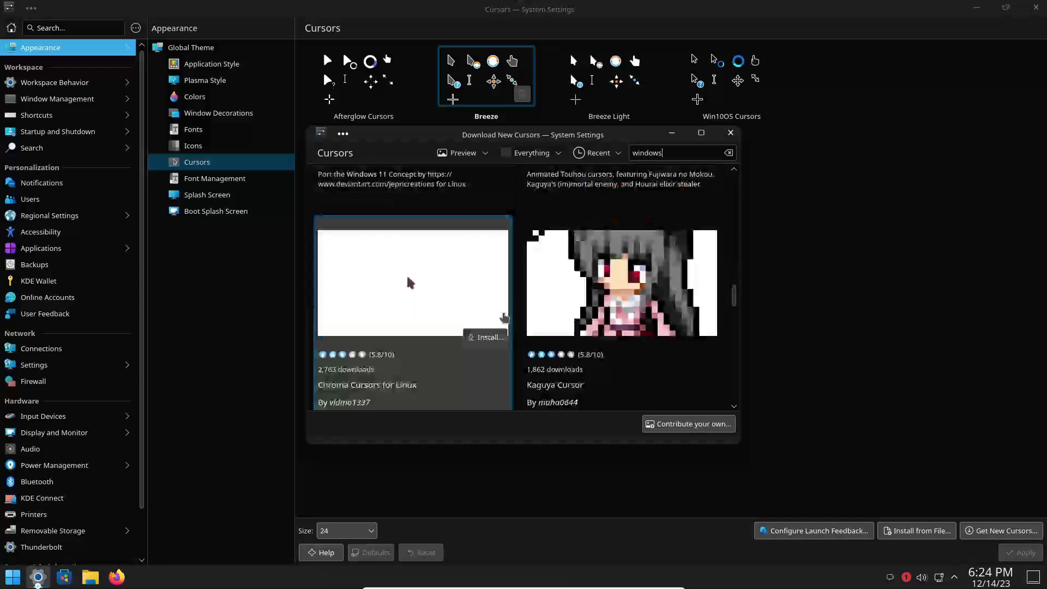
scroll(504, 318, down, 1)
scroll(505, 318, down, 7)
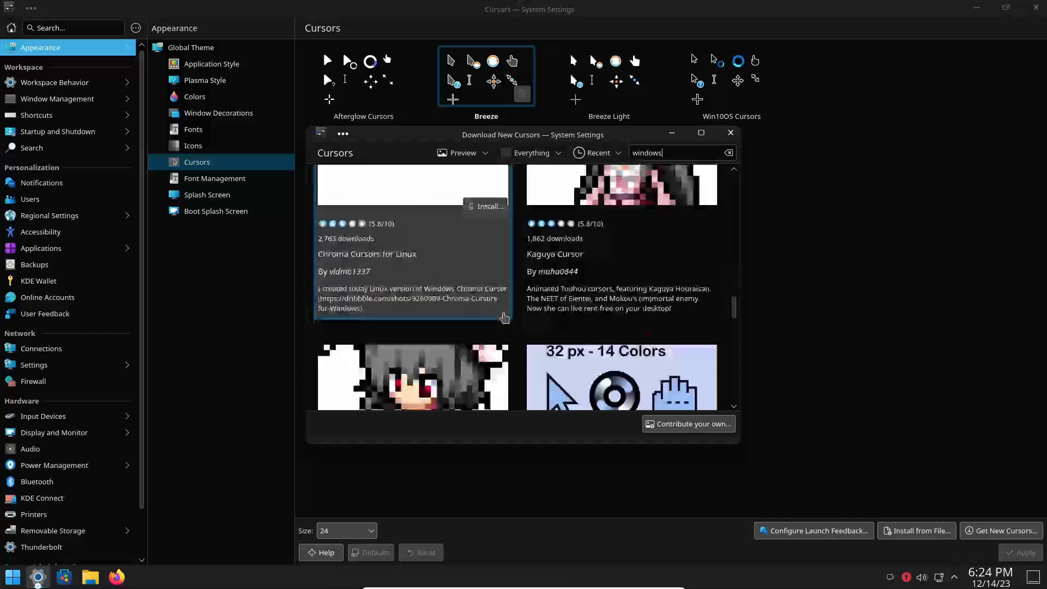
scroll(504, 318, down, 2)
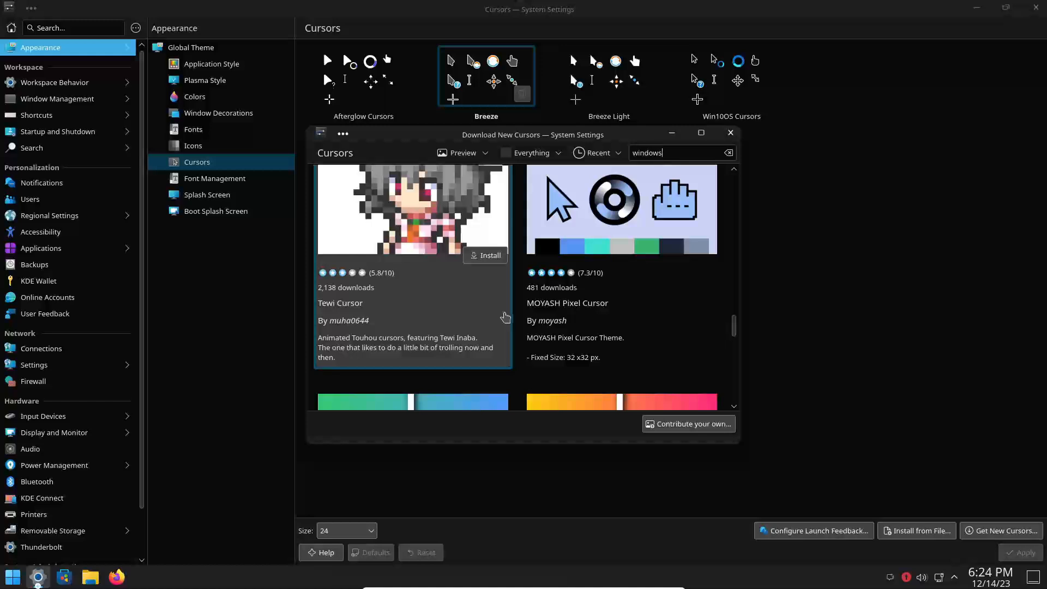
scroll(505, 318, down, 5)
scroll(506, 318, down, 2)
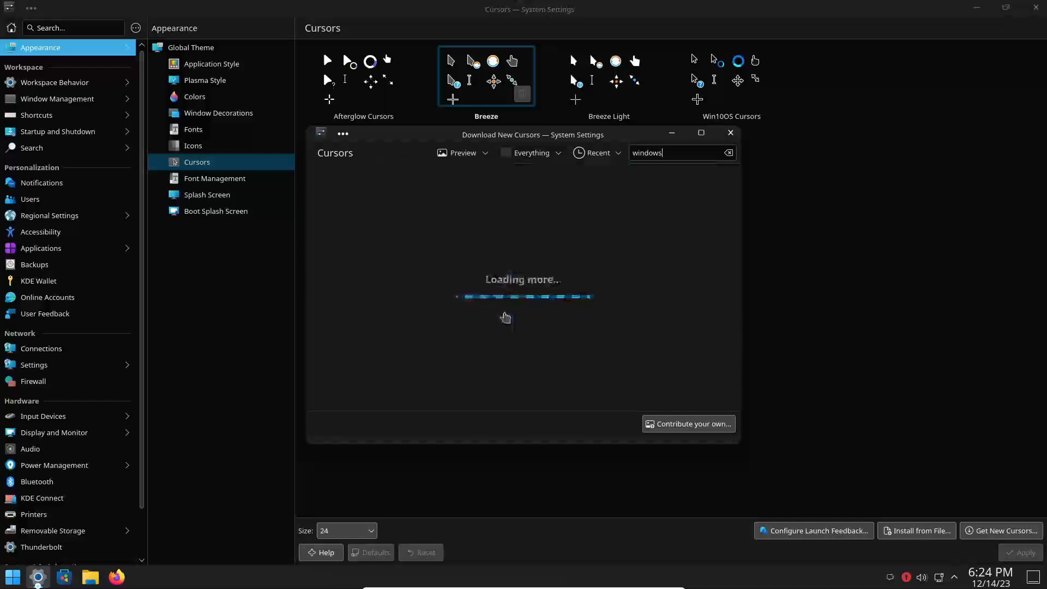
scroll(505, 318, down, 6)
scroll(506, 318, down, 7)
scroll(506, 318, up, 7)
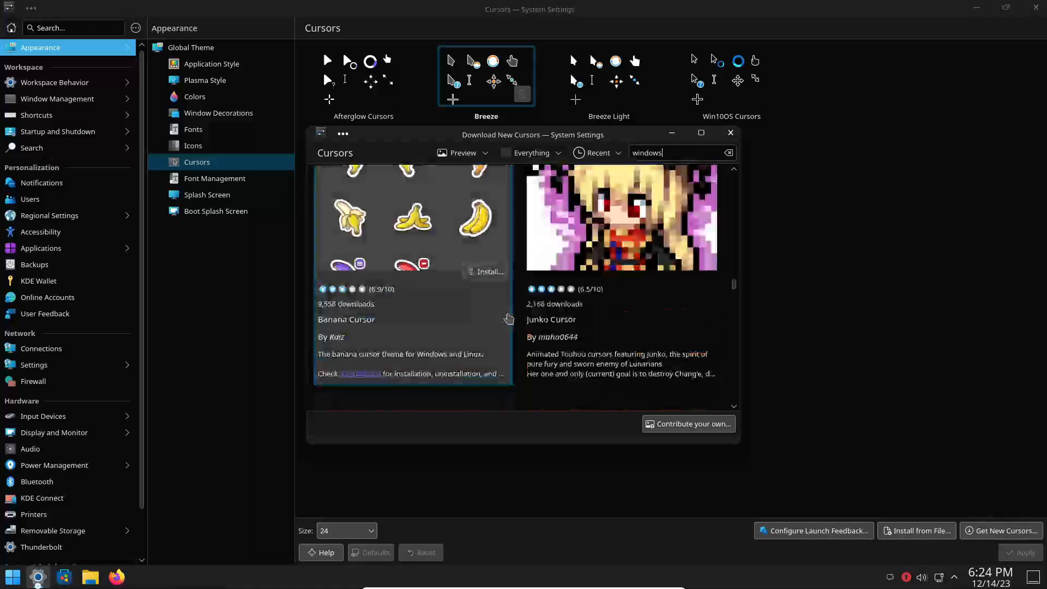
scroll(506, 303, up, 12)
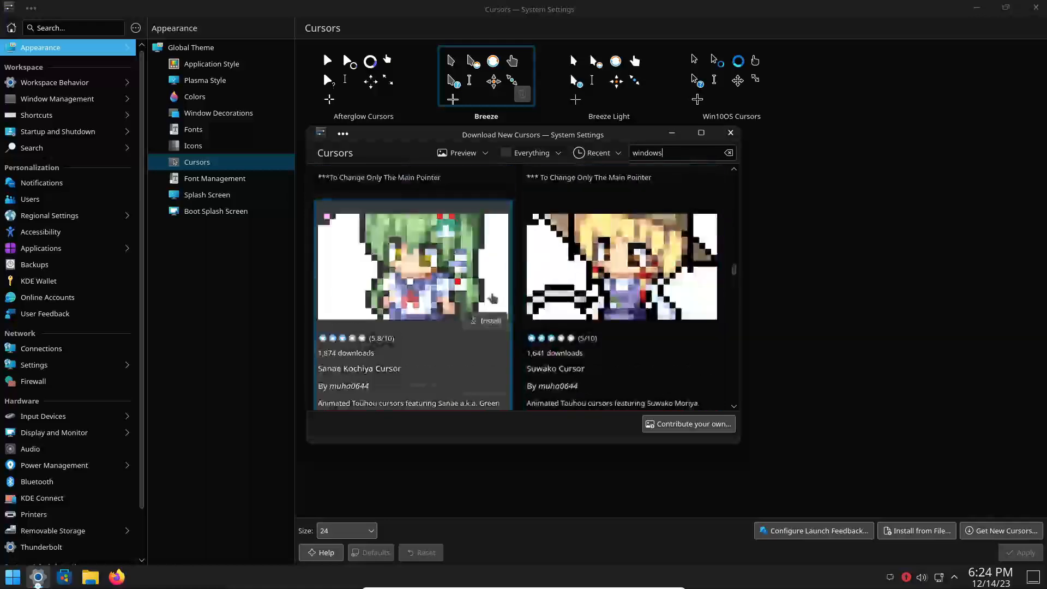
scroll(502, 293, up, 3)
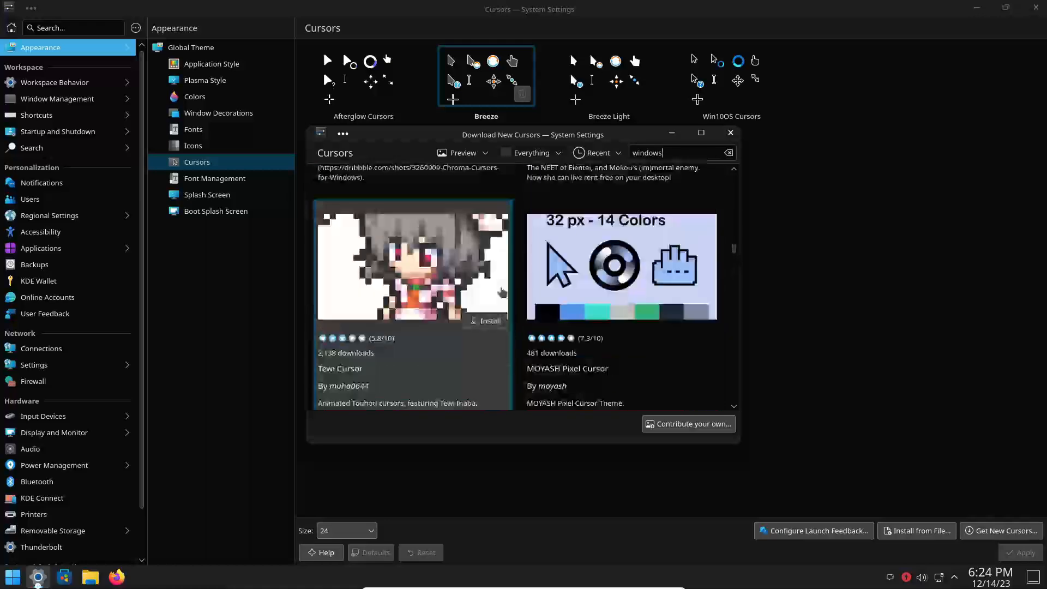
scroll(502, 289, up, 15)
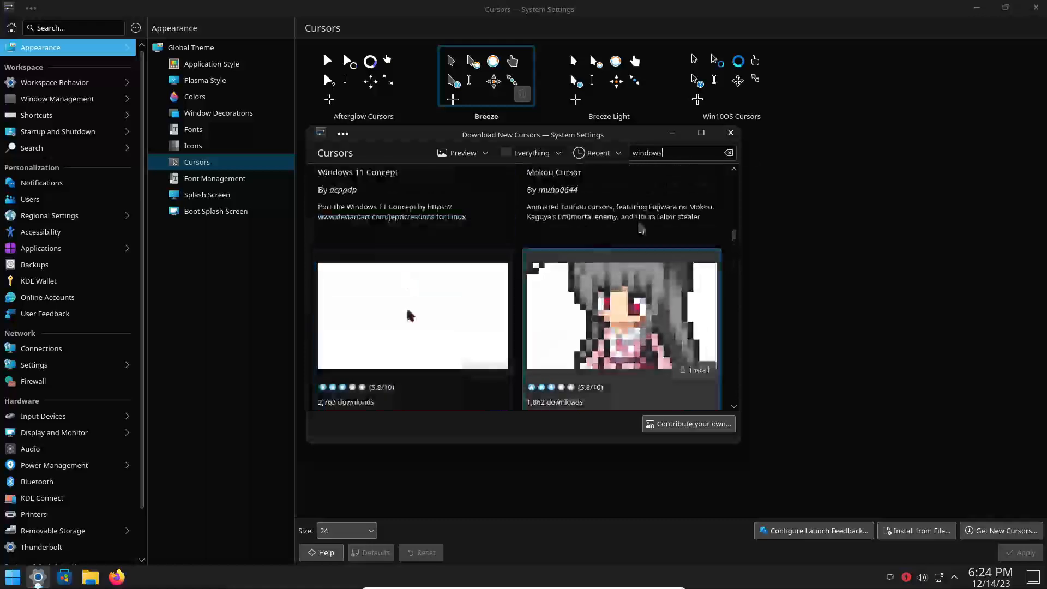
- Install the Windows11Dark.zip variant of the Windows 11 Concept cursor theme from the maximized download window and close that window
click(702, 134)
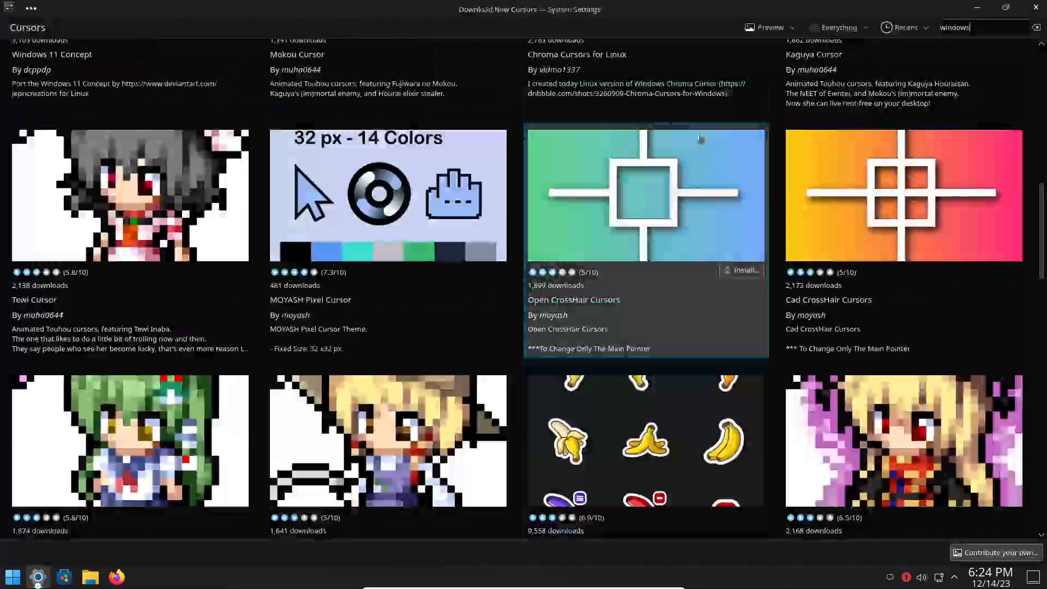
scroll(460, 236, up, 4)
scroll(460, 236, up, 5)
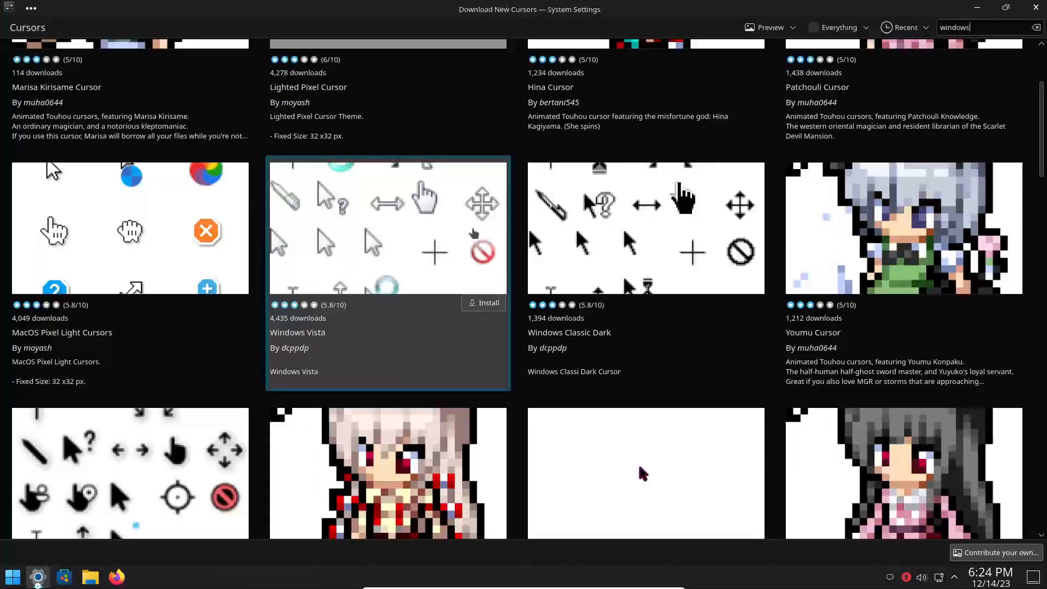
scroll(388, 327, down, 2)
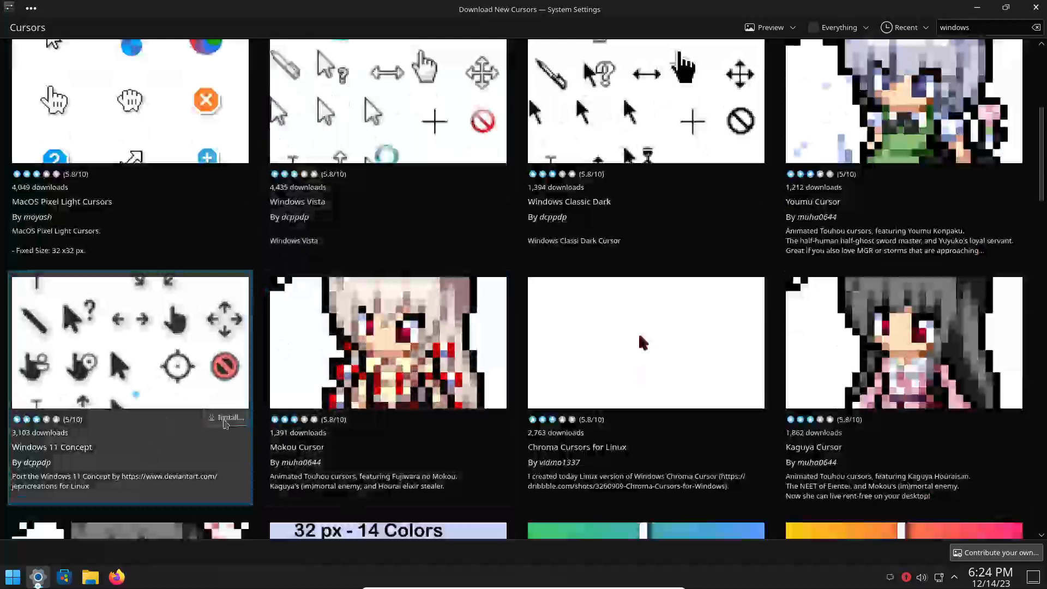
click(225, 419)
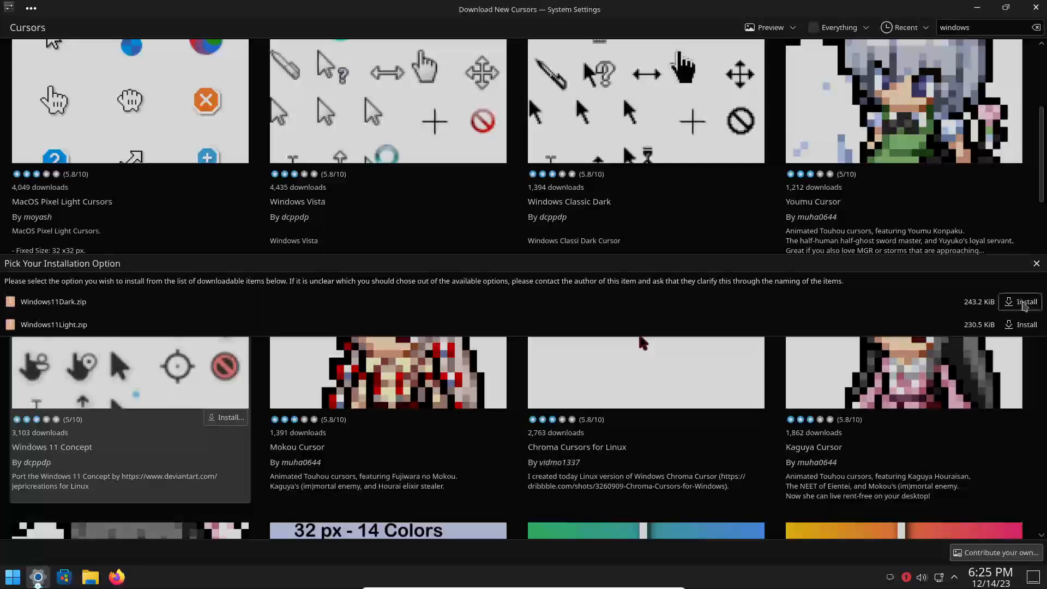
click(1024, 303)
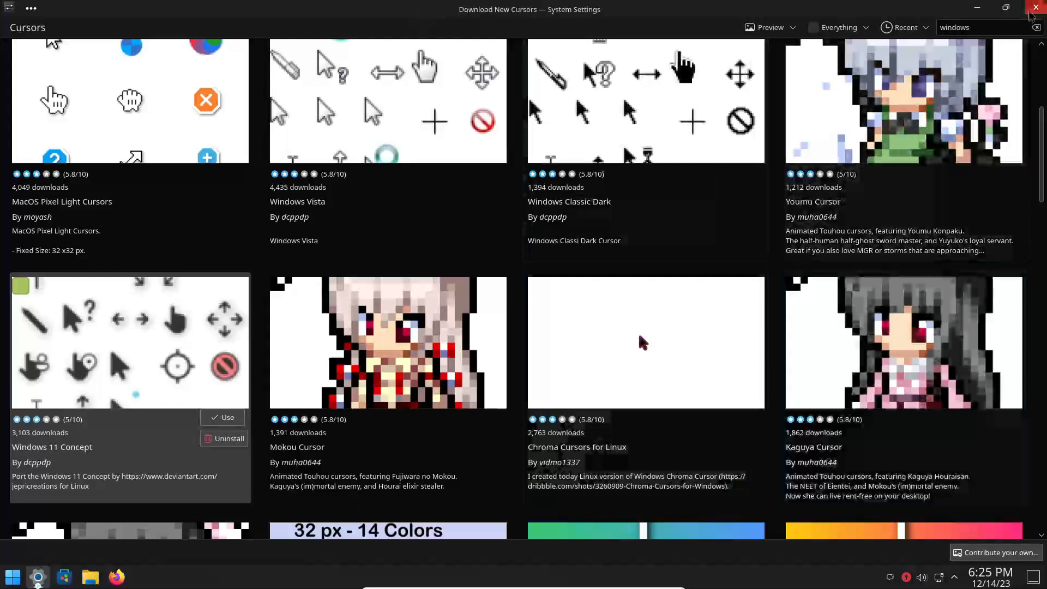
click(1035, 14)
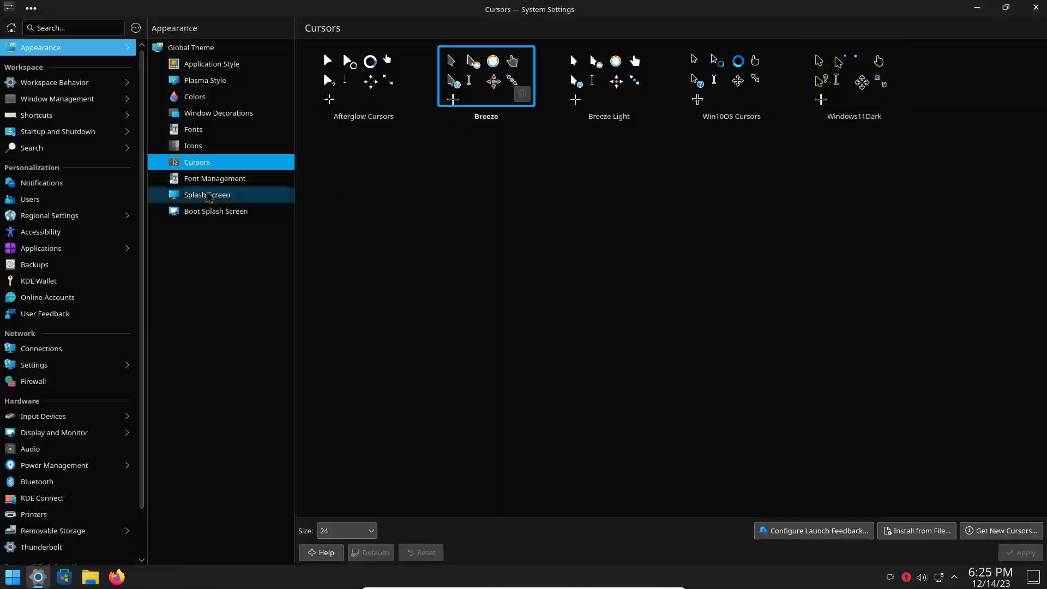
- Preview the installed windows-eleven-twilight, Windows11-dark and Windows11-Endless splash screens
click(208, 197)
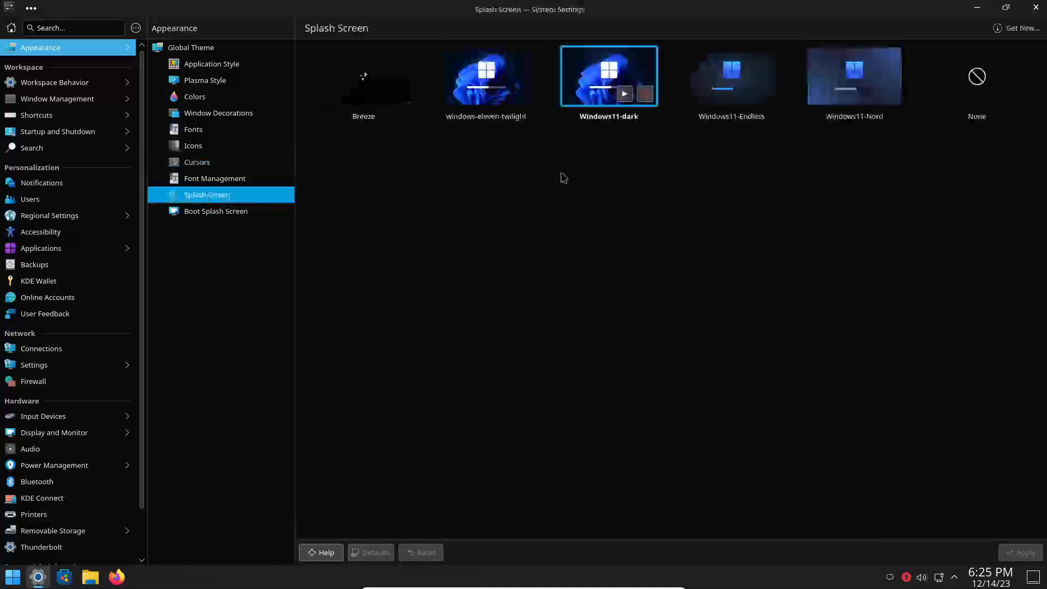
mouse_move(518, 98)
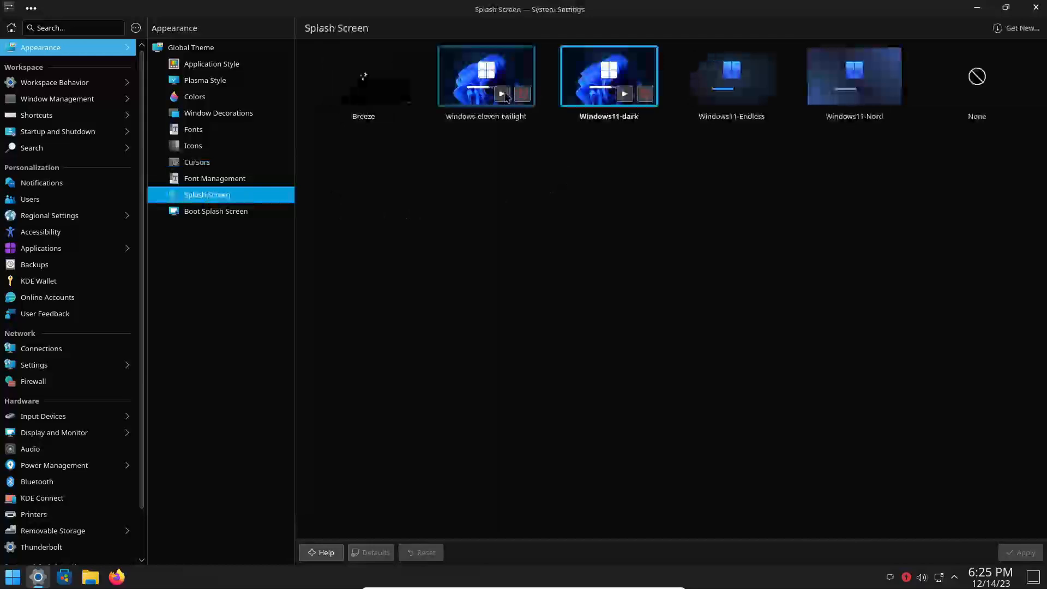
click(503, 95)
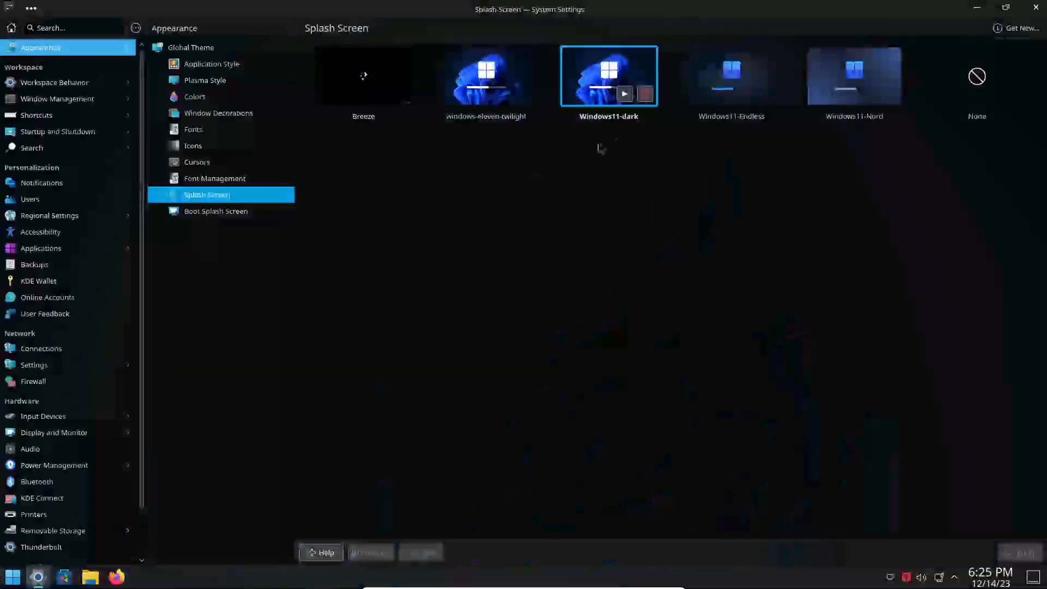
click(627, 99)
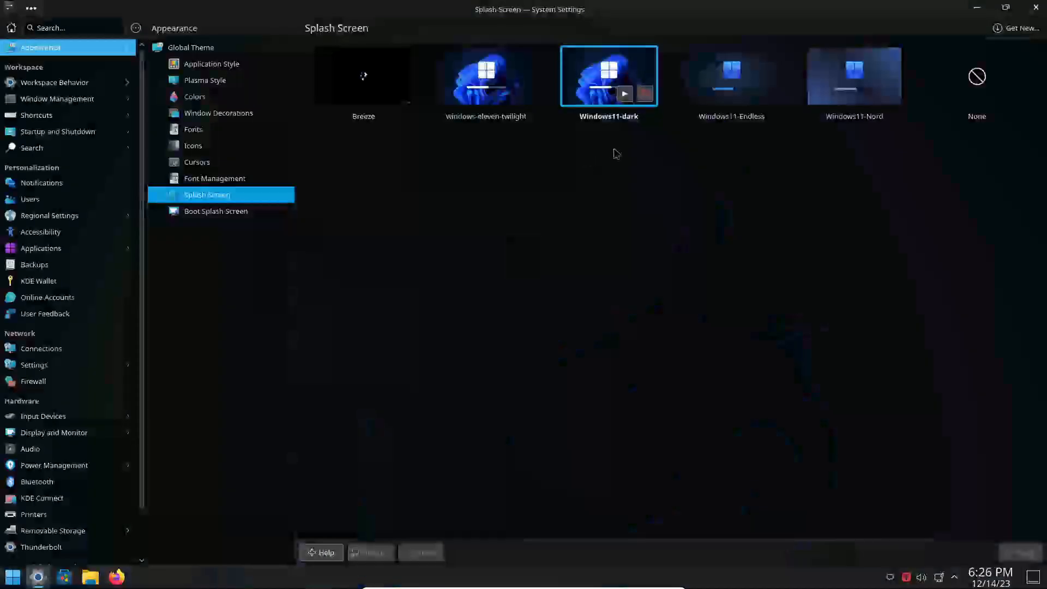
mouse_move(716, 66)
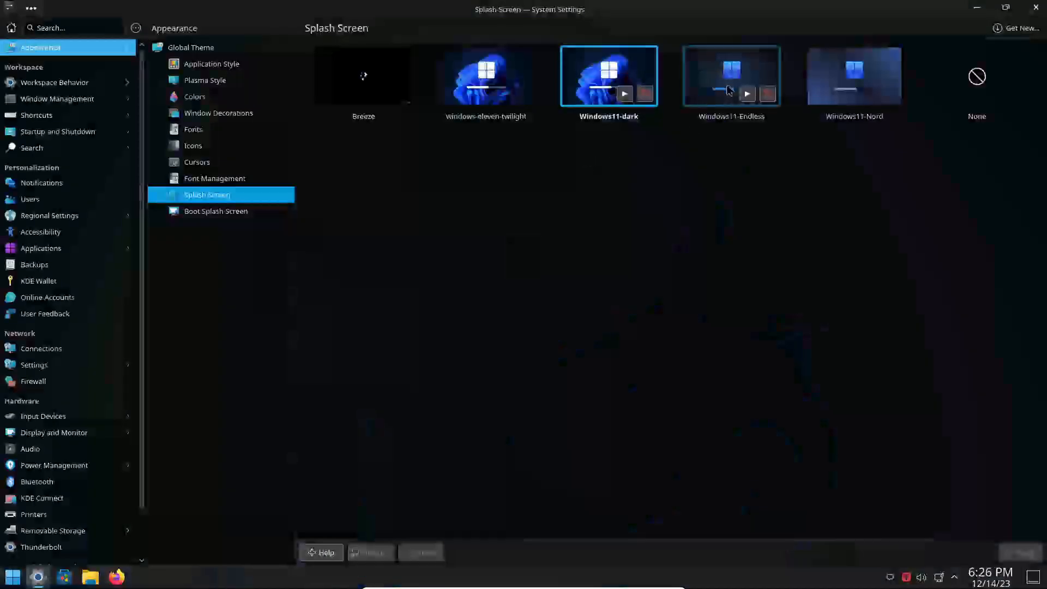
click(749, 95)
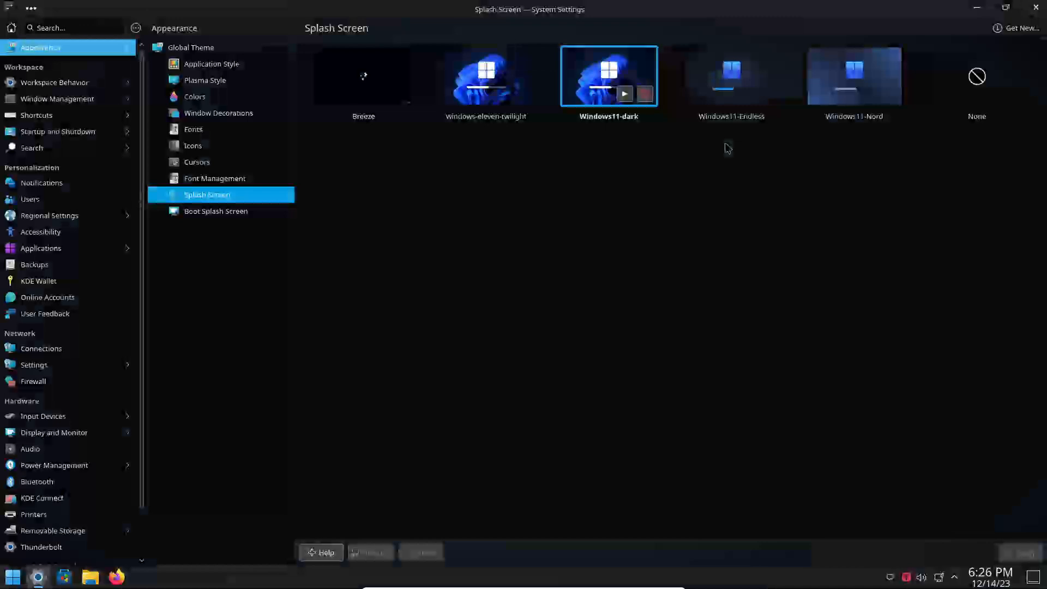
mouse_move(831, 98)
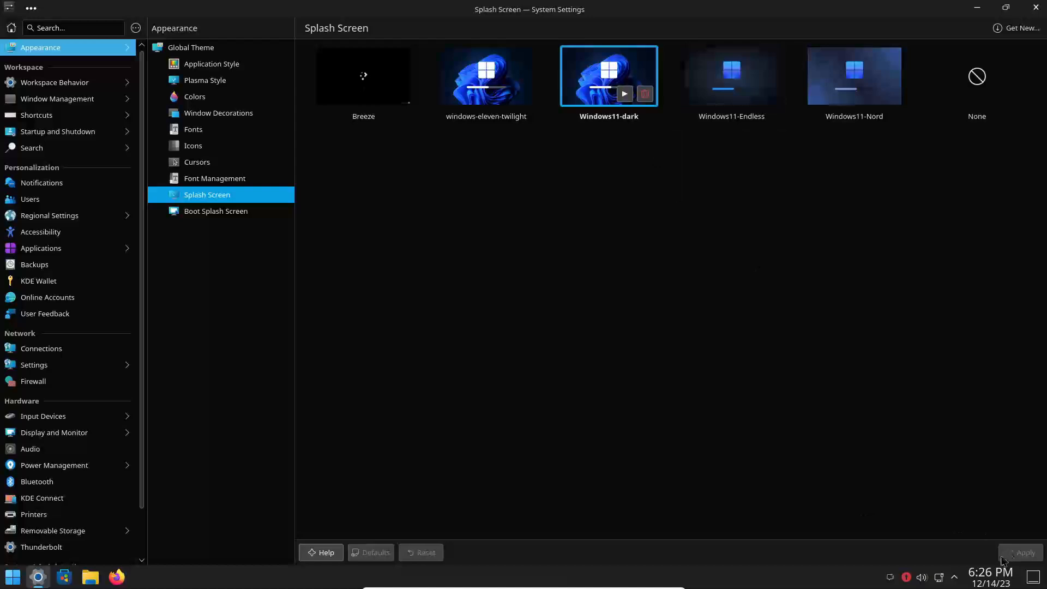
- Search the downloadable splash screens for "windows" and look through them in the maximized download window
click(1018, 28)
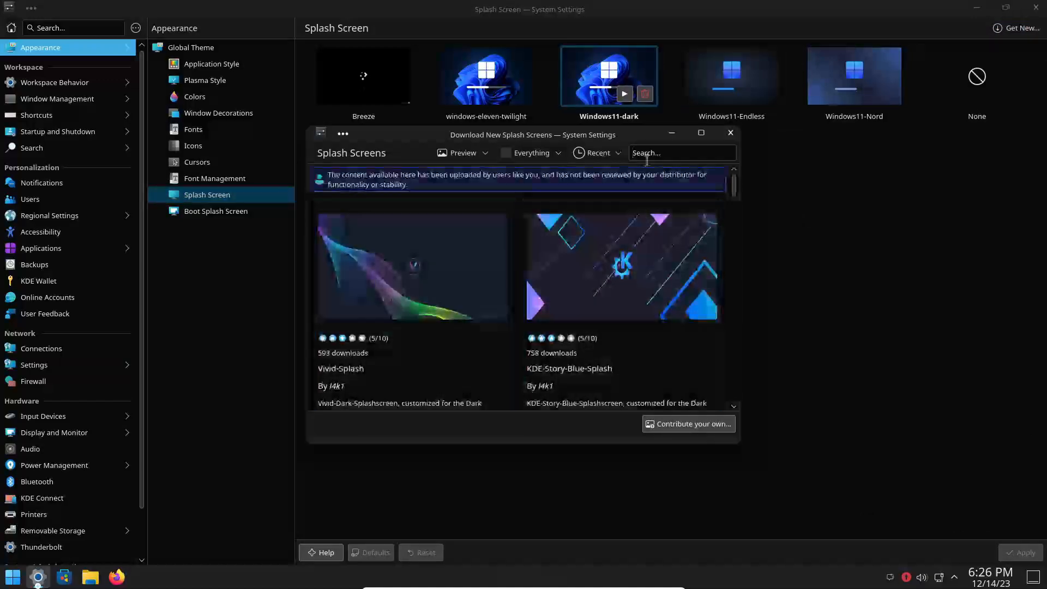
text(windows)
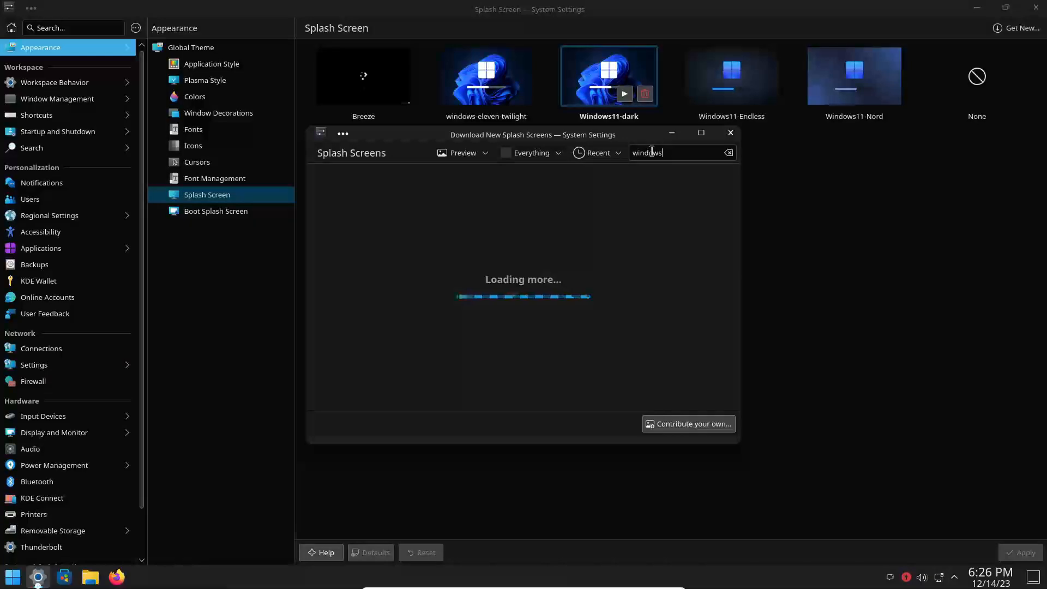
click(702, 132)
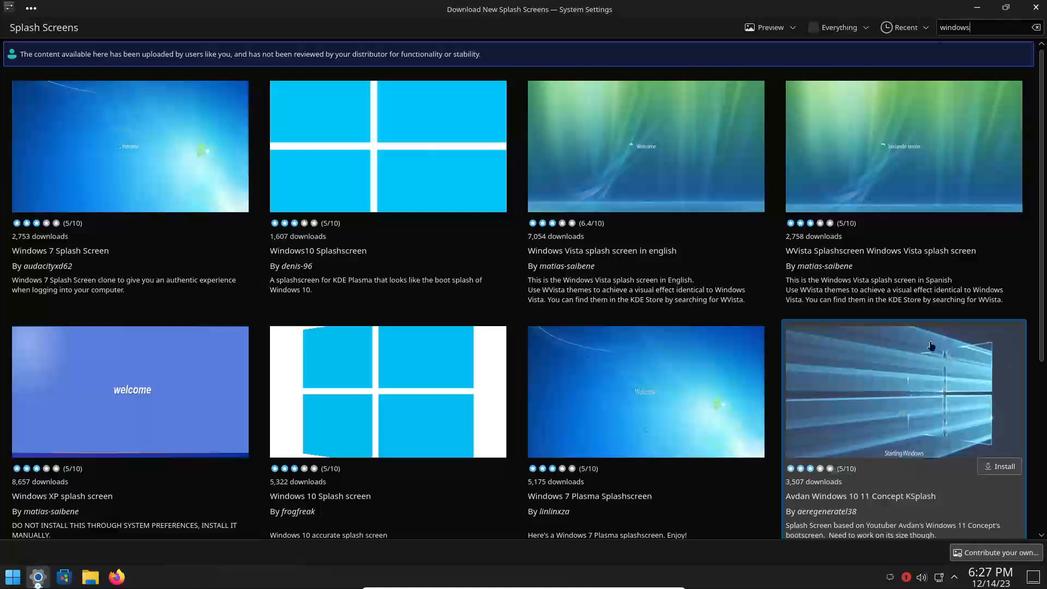
scroll(822, 464, down, 1)
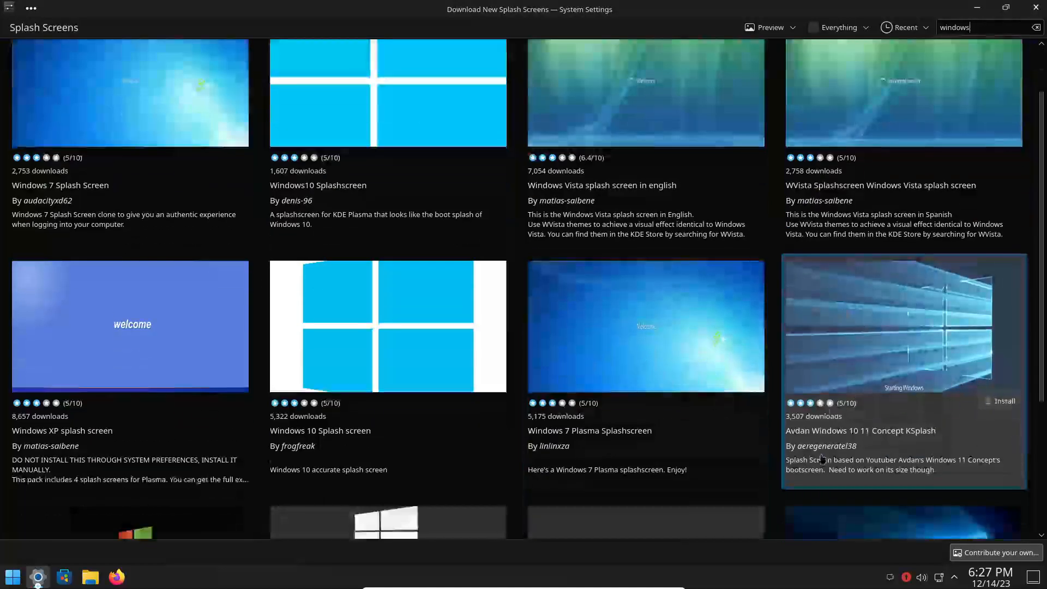
- Clear the "windows" search to browse all downloadable splash screens
key(BackSpace)
key(BackSpace)
key(BackSpace)
key(BackSpace)
key(BackSpace)
key(BackSpace)
key(BackSpace)
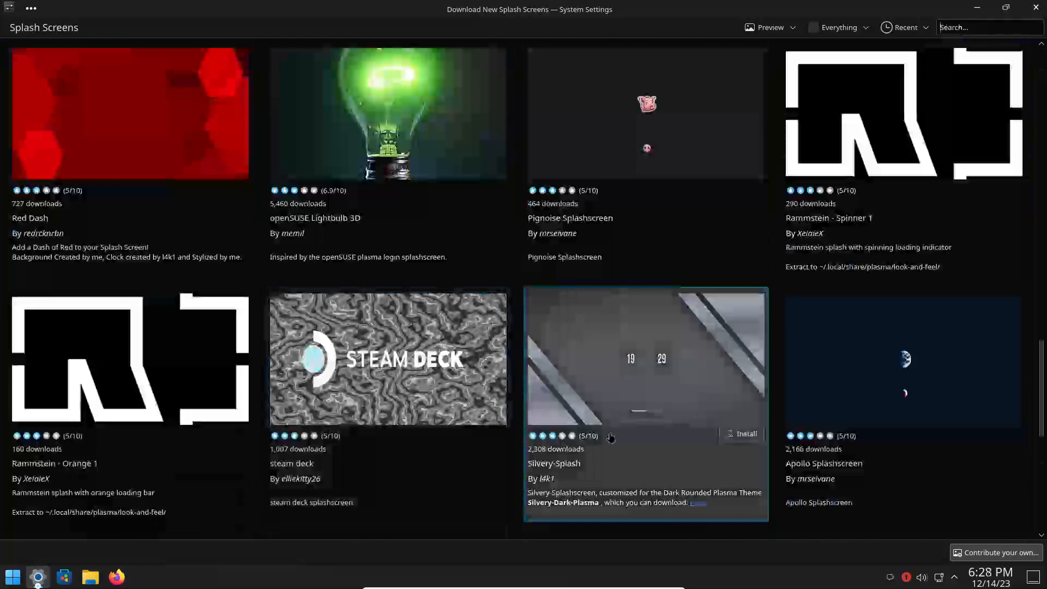
- Look through the unfiltered list of downloadable splash screens and check its category filter options
scroll(611, 438, down, 4)
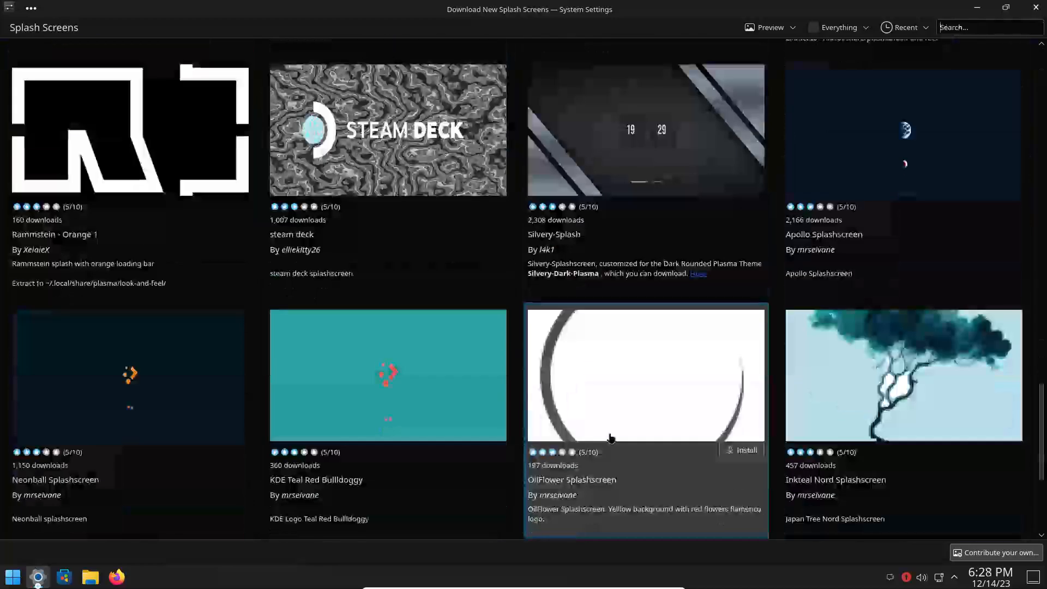
scroll(610, 438, down, 5)
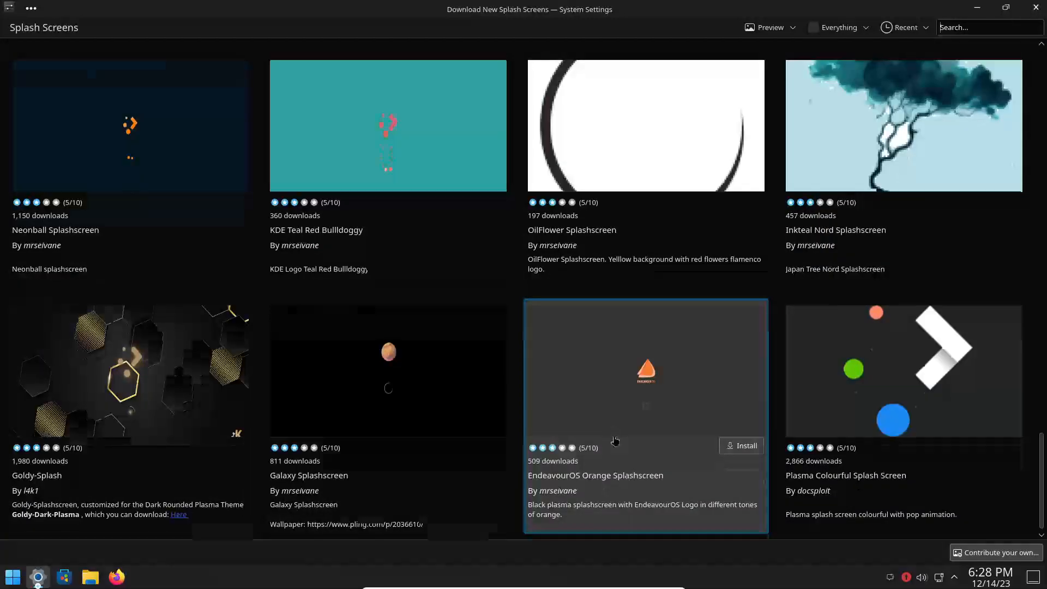
scroll(615, 439, up, 6)
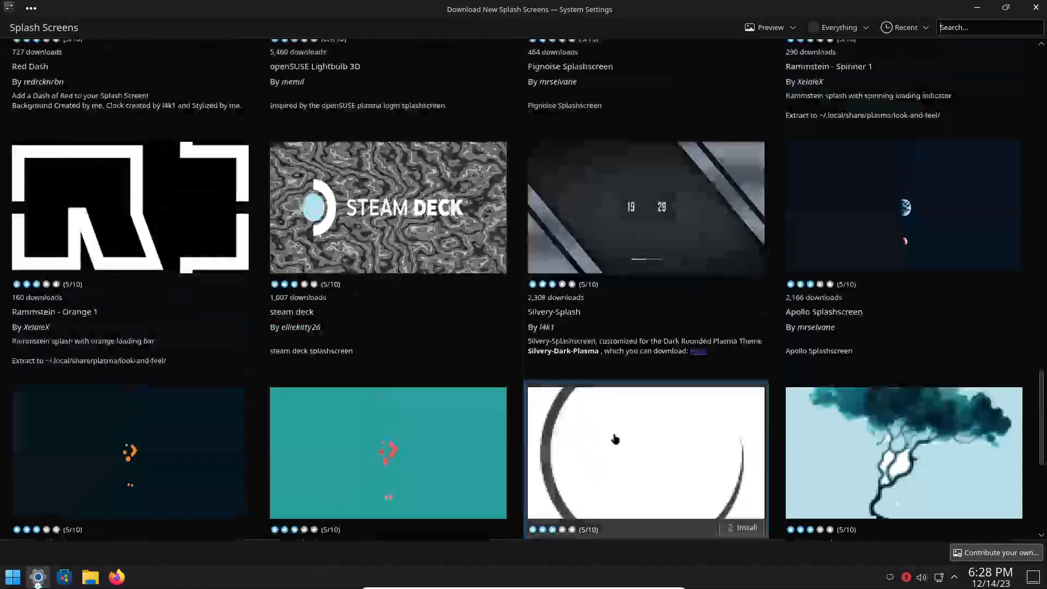
scroll(615, 440, up, 3)
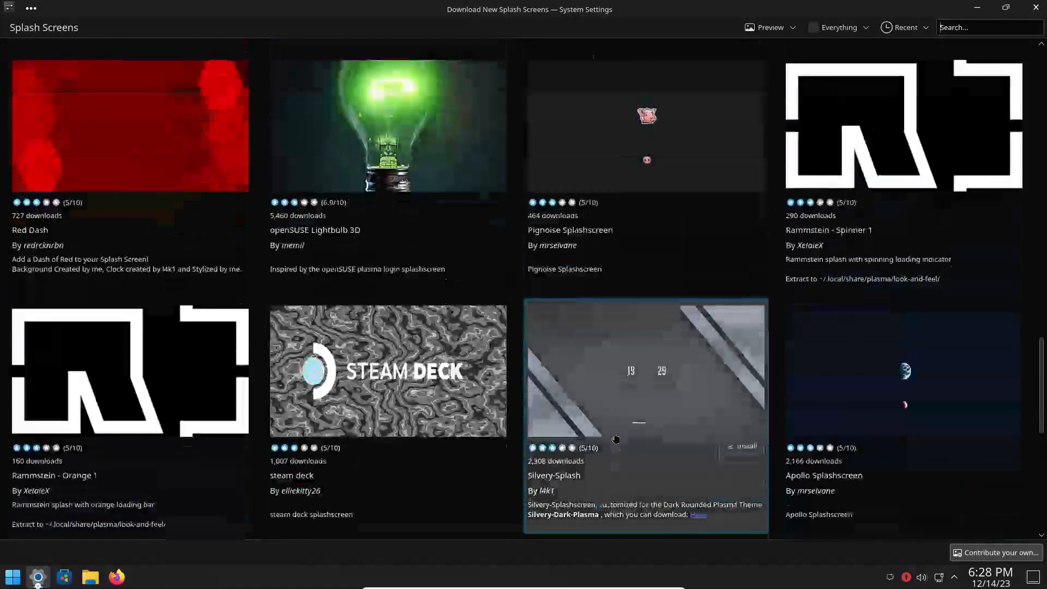
scroll(615, 440, up, 2)
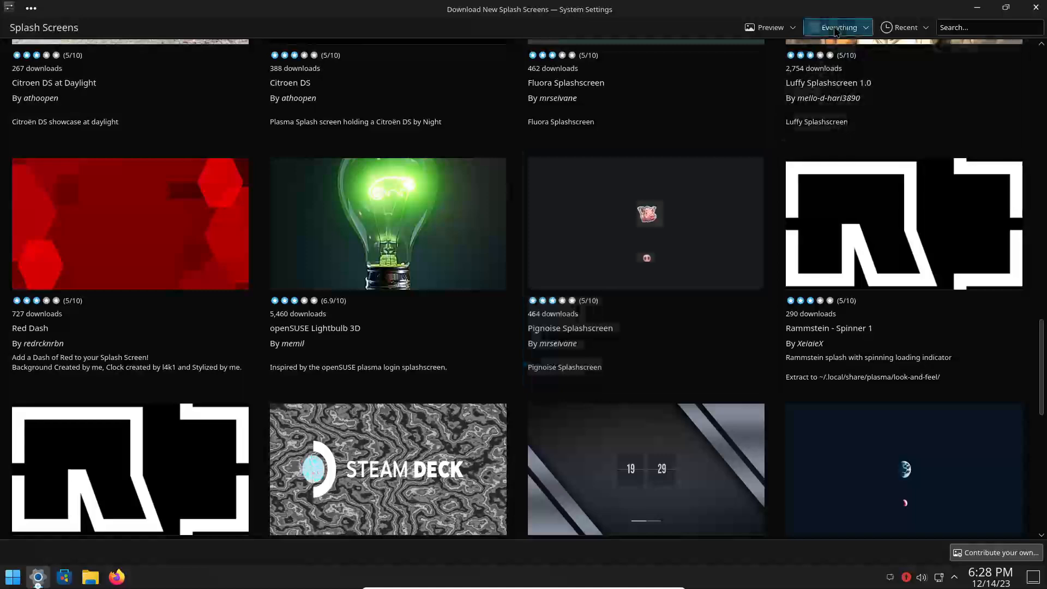
click(838, 30)
click(837, 32)
scroll(565, 352, up, 2)
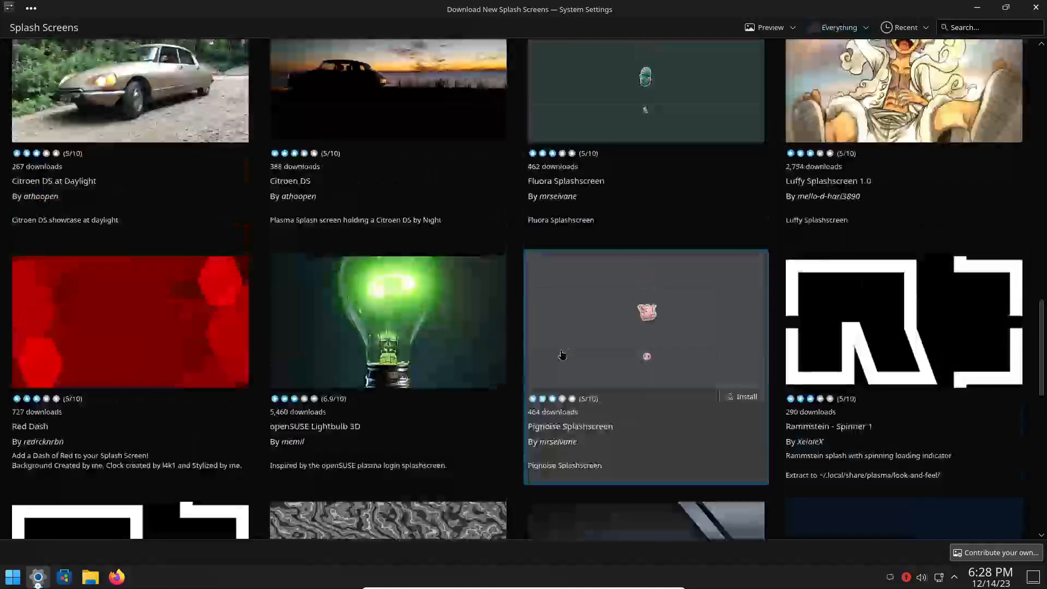
- Find and install the Amy-Light-Splash and Amy-Splash splash screens from the downloadable list
scroll(566, 373, down, 8)
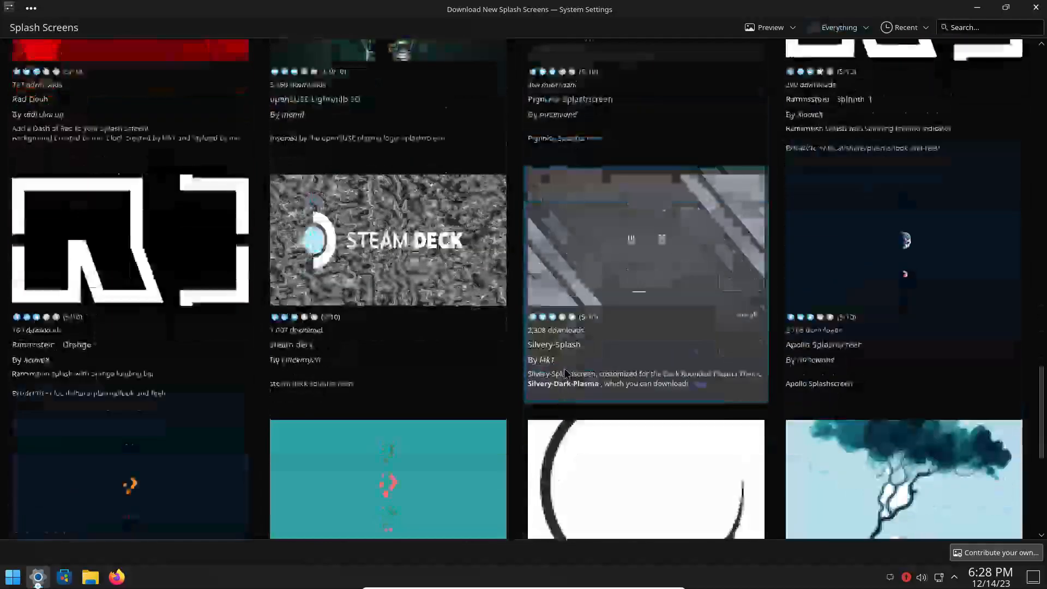
scroll(565, 372, down, 5)
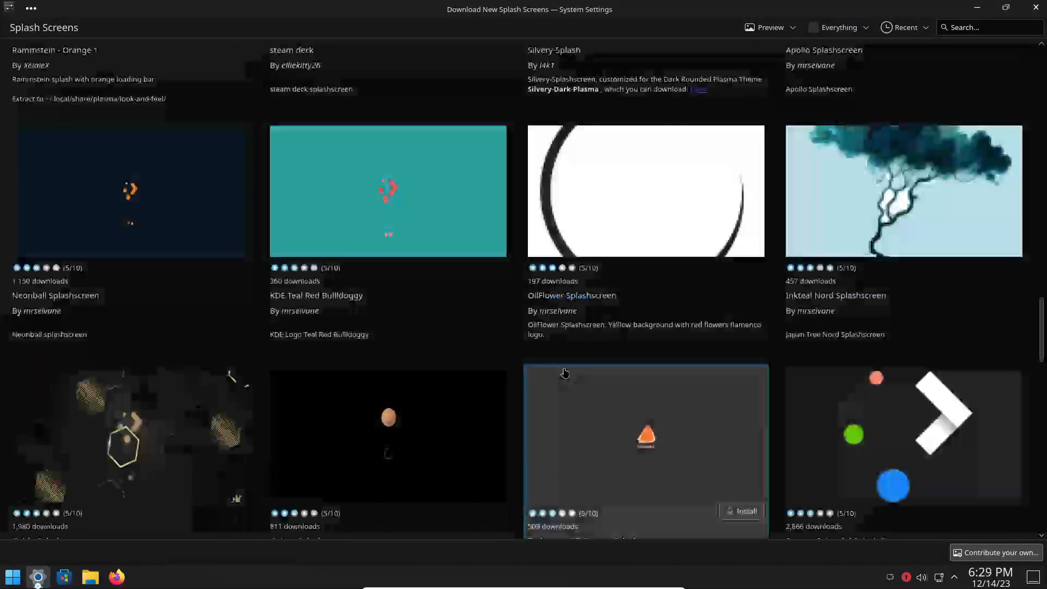
scroll(565, 373, down, 6)
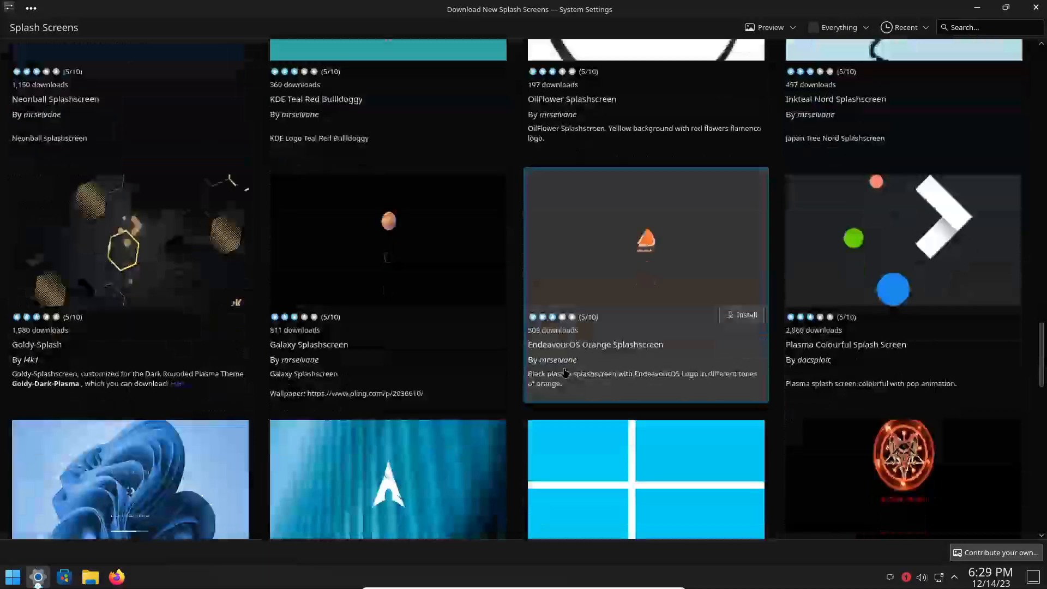
scroll(566, 372, down, 1)
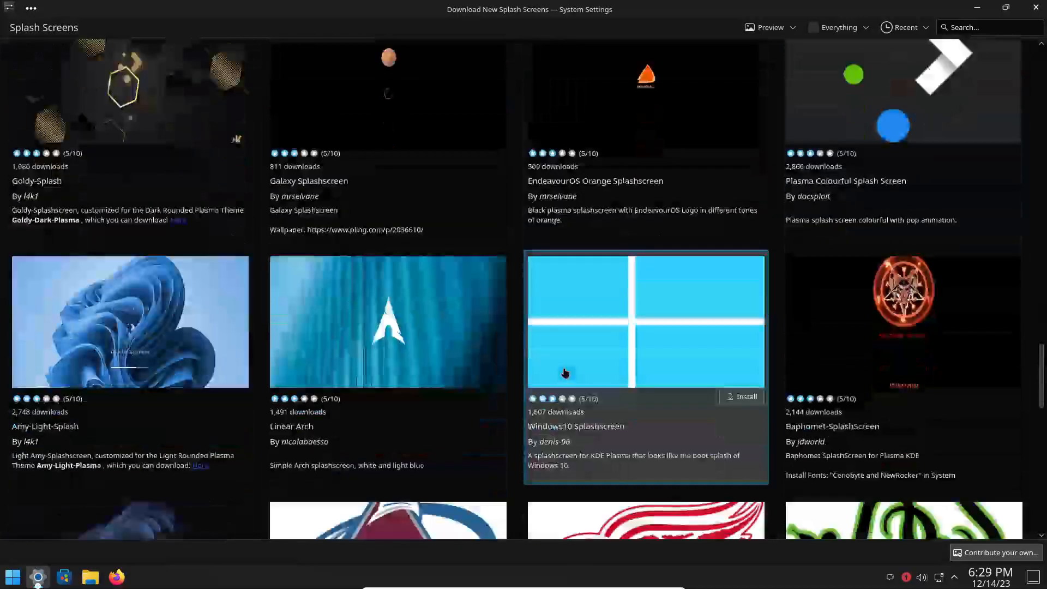
scroll(564, 373, down, 2)
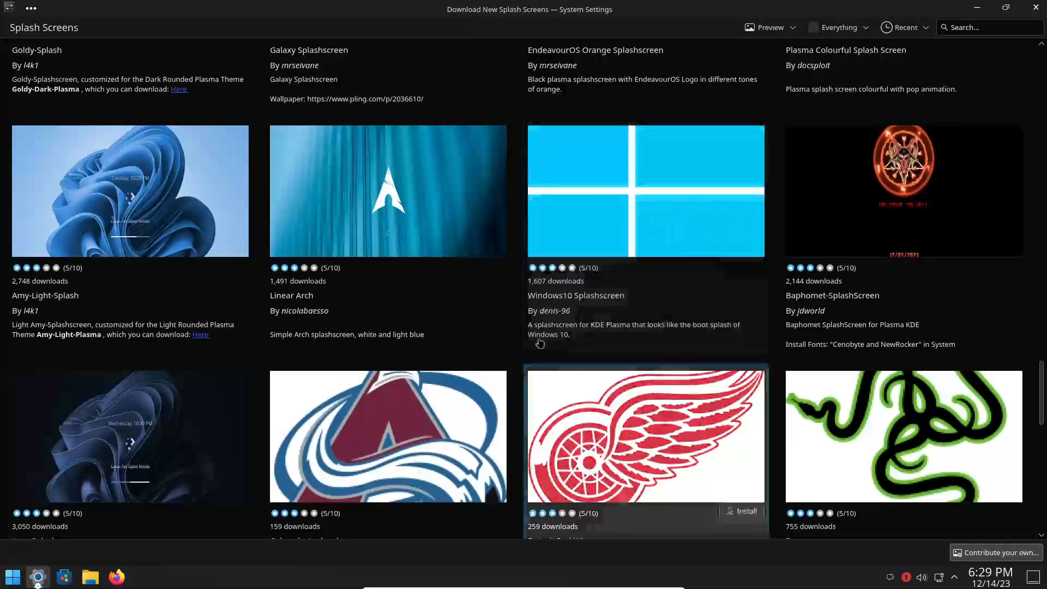
click(217, 270)
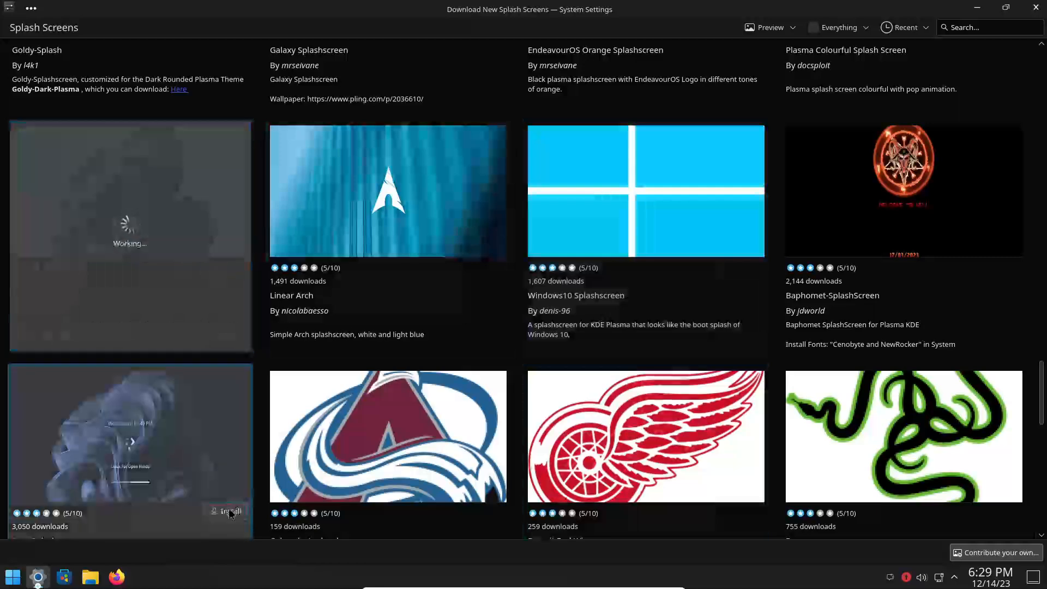
click(232, 513)
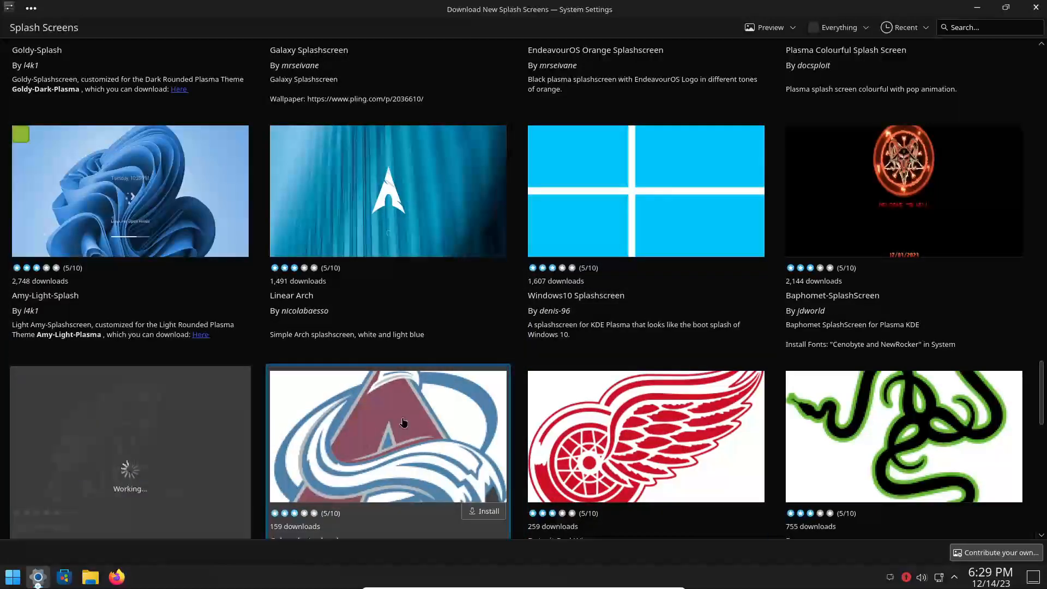
- Browse further down the downloadable splash screens for more Windows-style entries
scroll(401, 423, down, 1)
scroll(401, 424, down, 4)
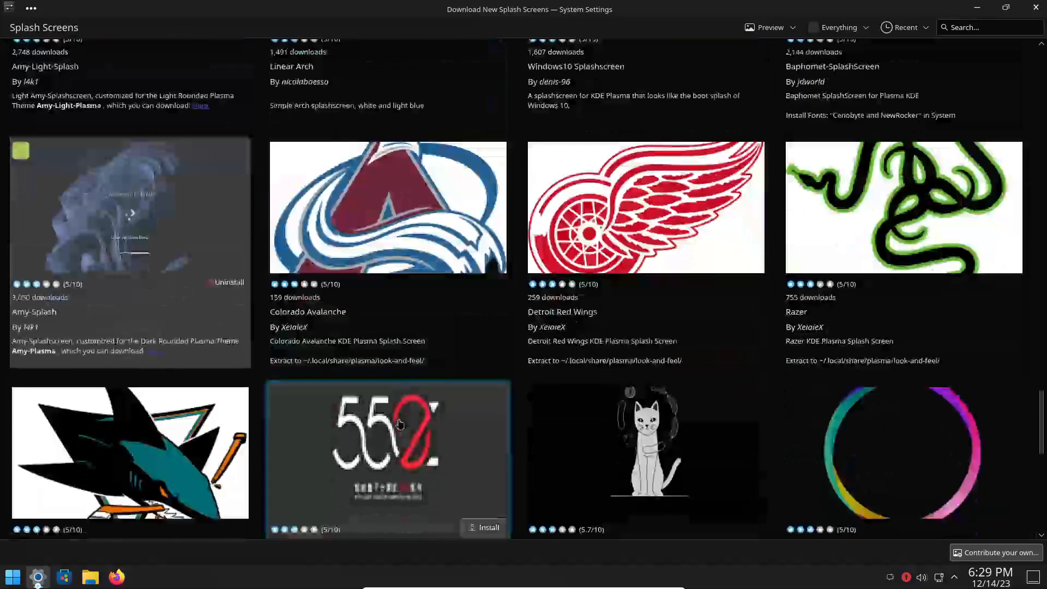
scroll(399, 424, down, 3)
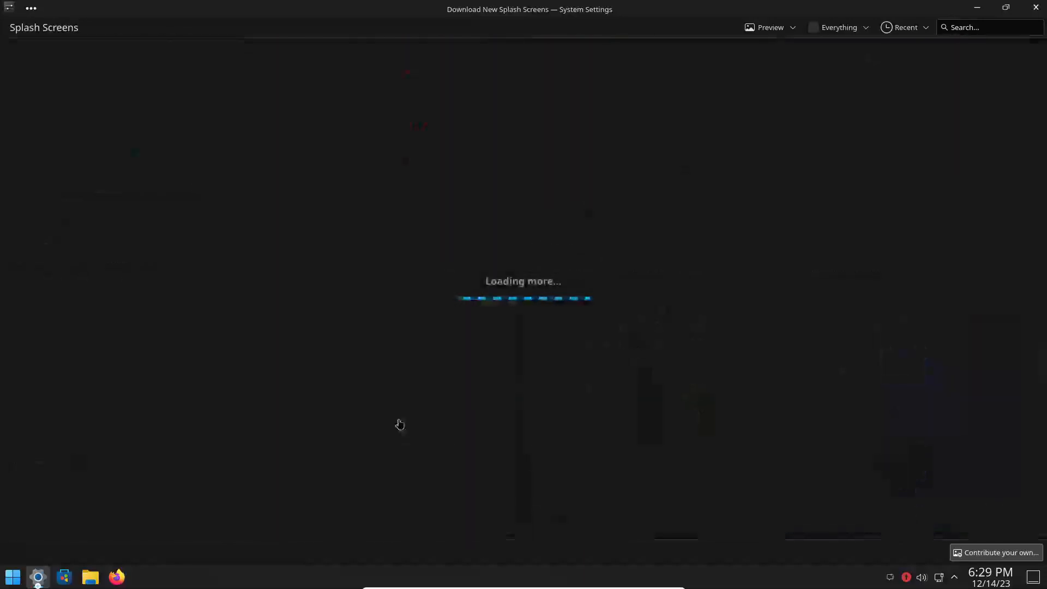
scroll(400, 424, down, 5)
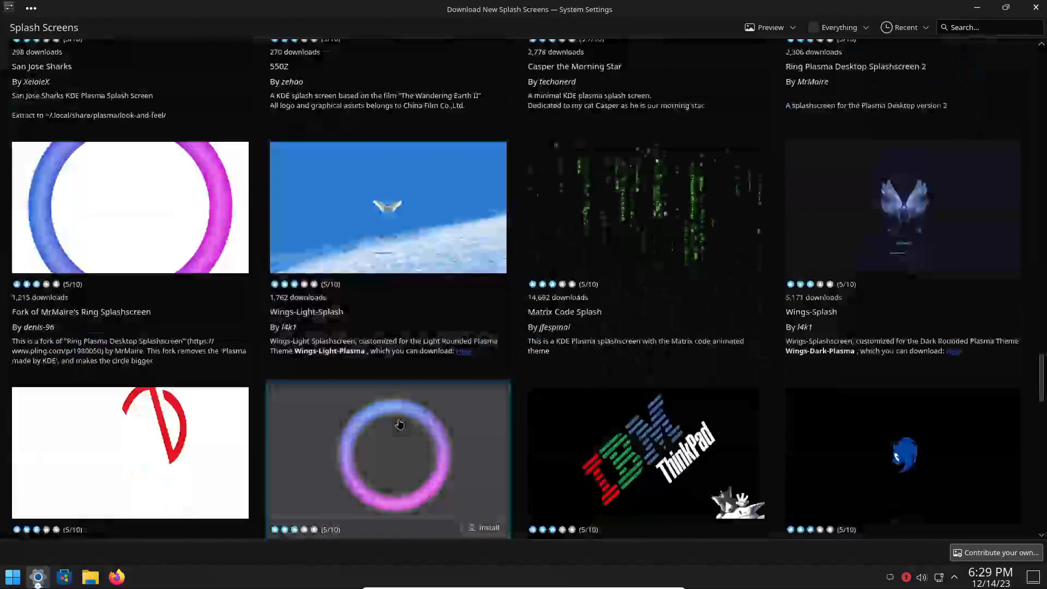
scroll(400, 424, down, 7)
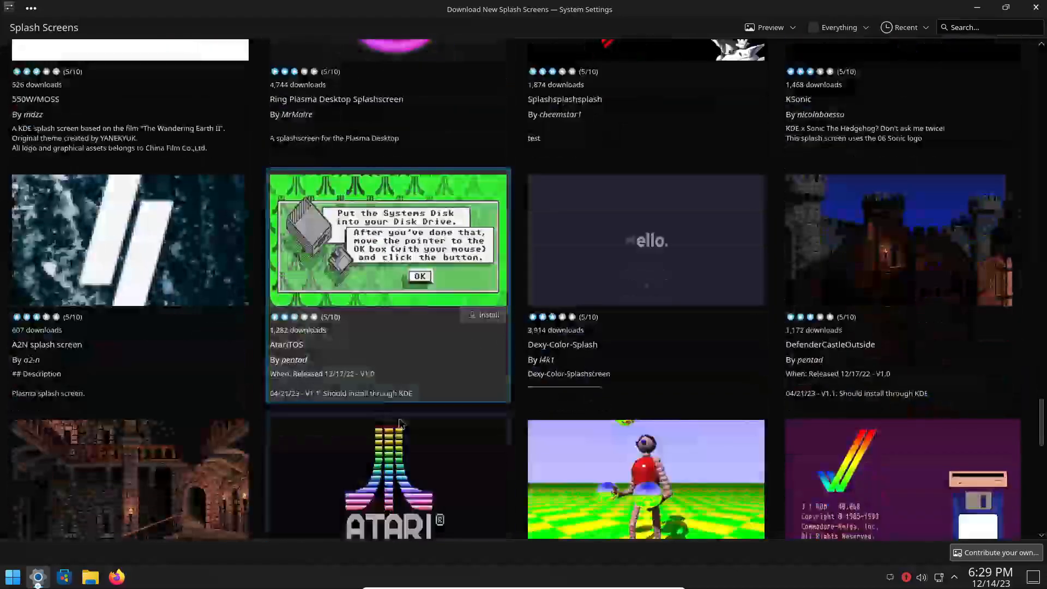
scroll(399, 419, down, 6)
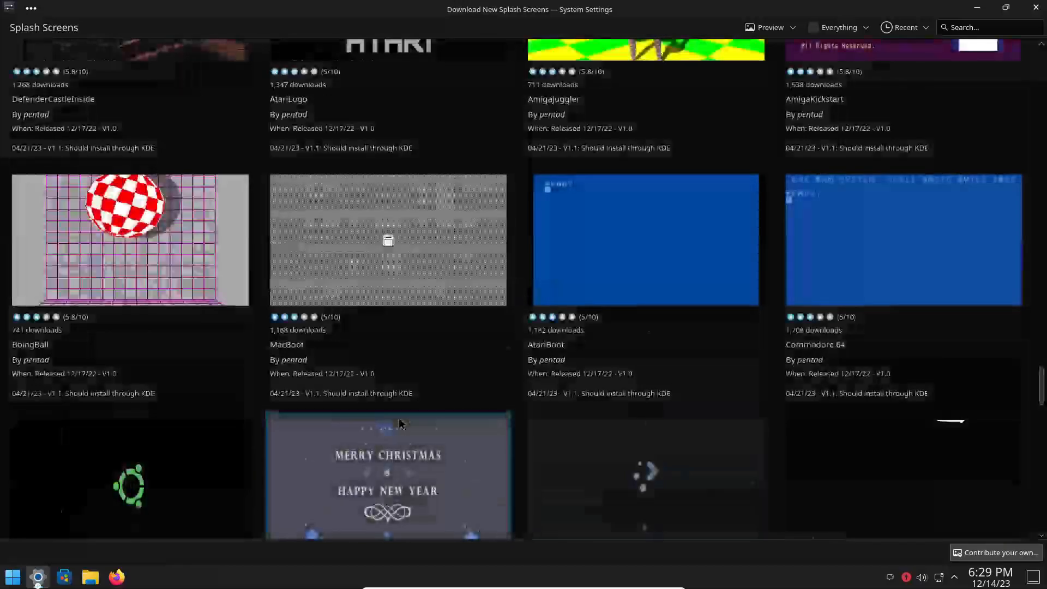
scroll(399, 423, down, 2)
scroll(399, 424, down, 5)
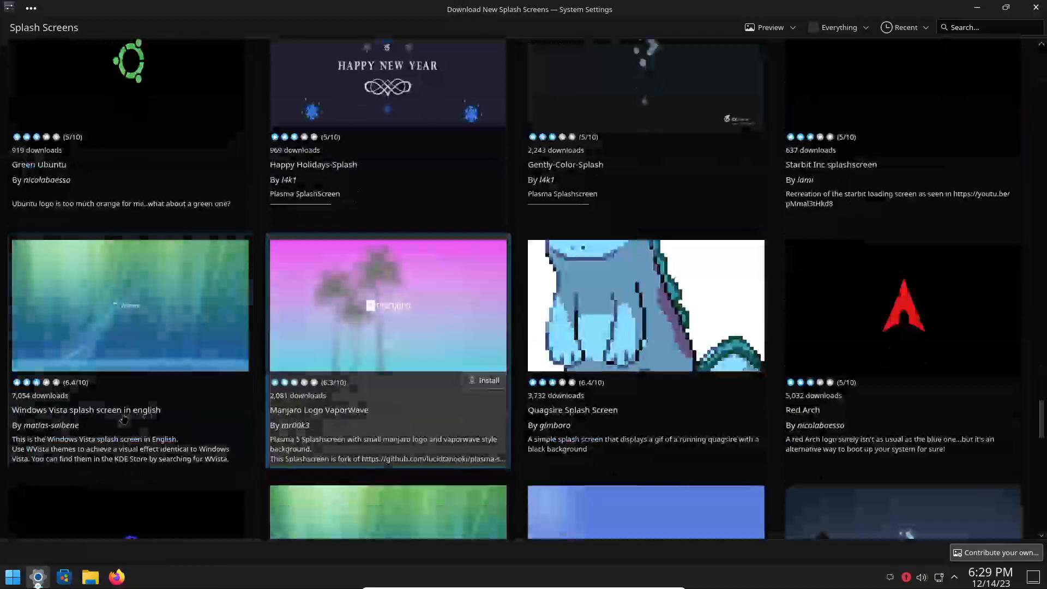
scroll(135, 413, down, 3)
scroll(135, 413, down, 1)
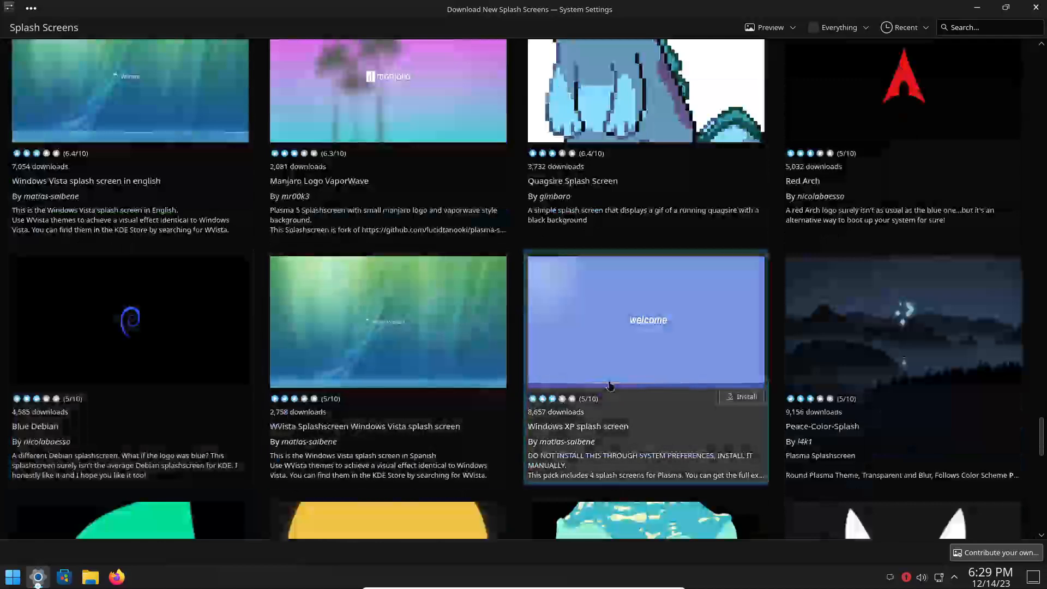
scroll(611, 389, down, 4)
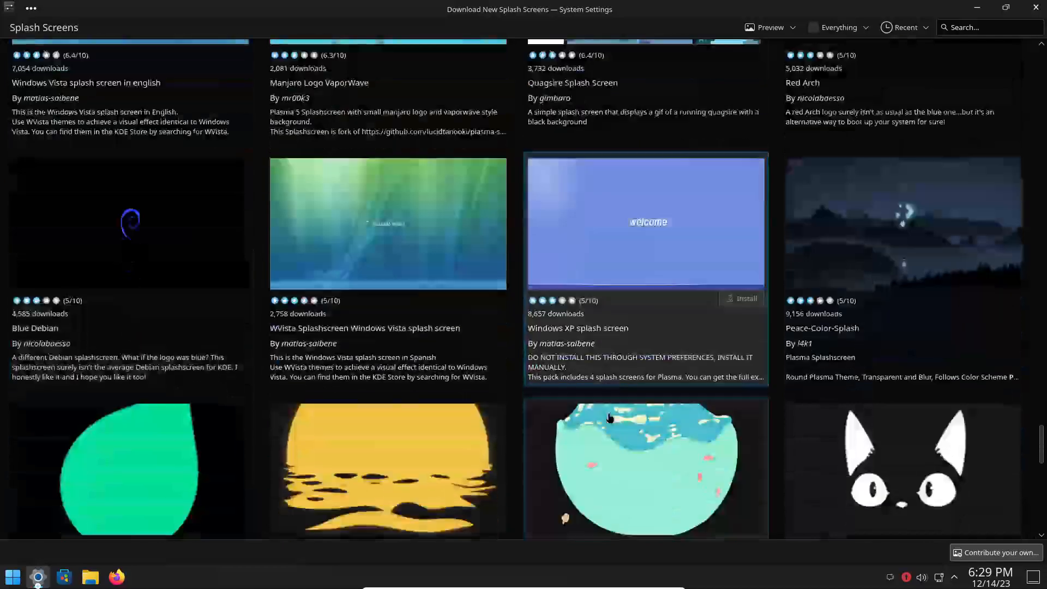
scroll(610, 418, down, 5)
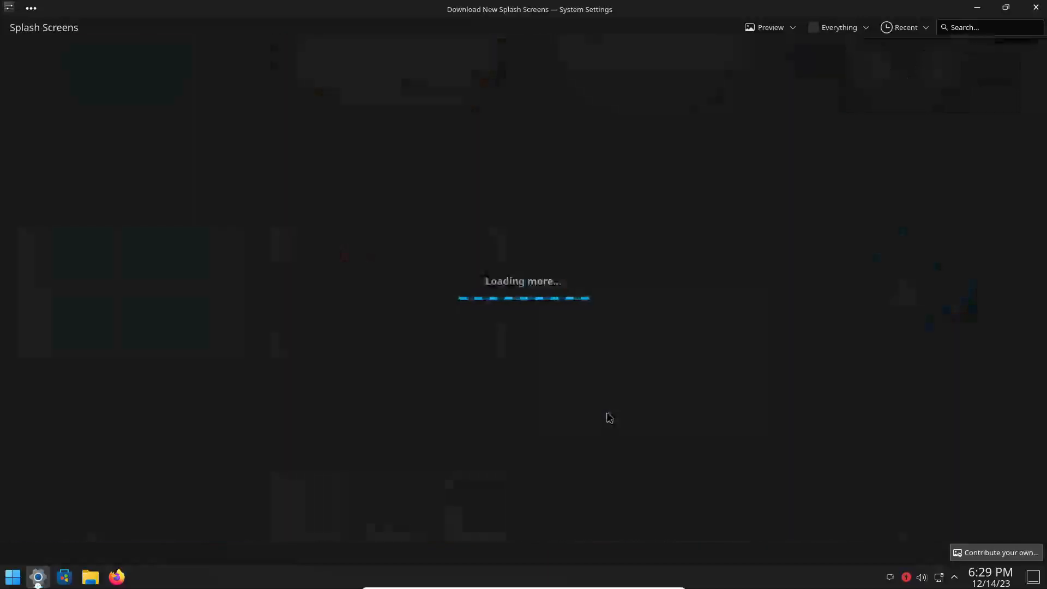
scroll(610, 418, down, 4)
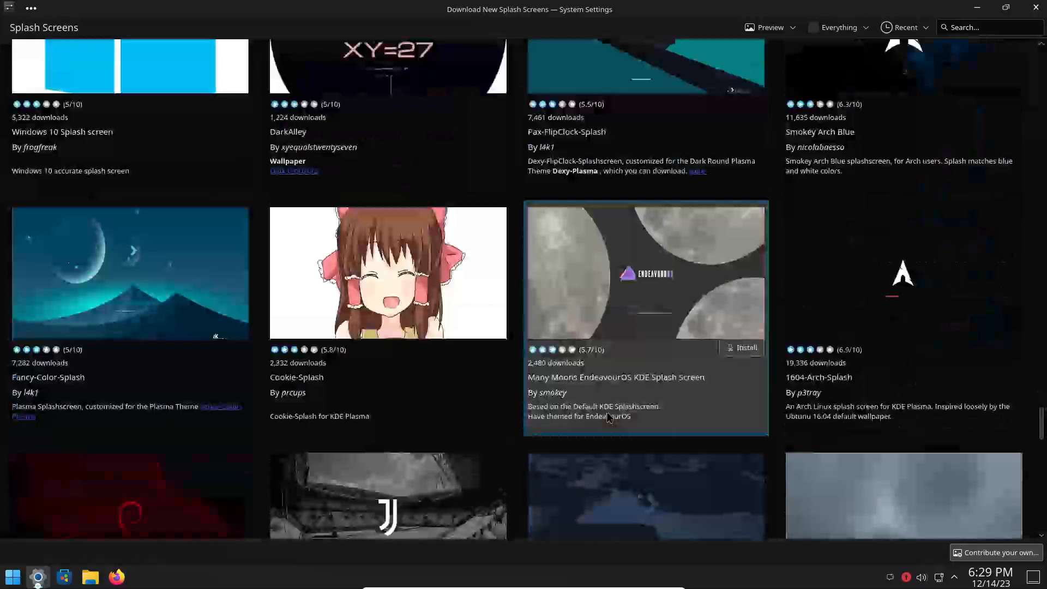
scroll(609, 418, down, 6)
scroll(607, 418, down, 8)
scroll(606, 418, down, 8)
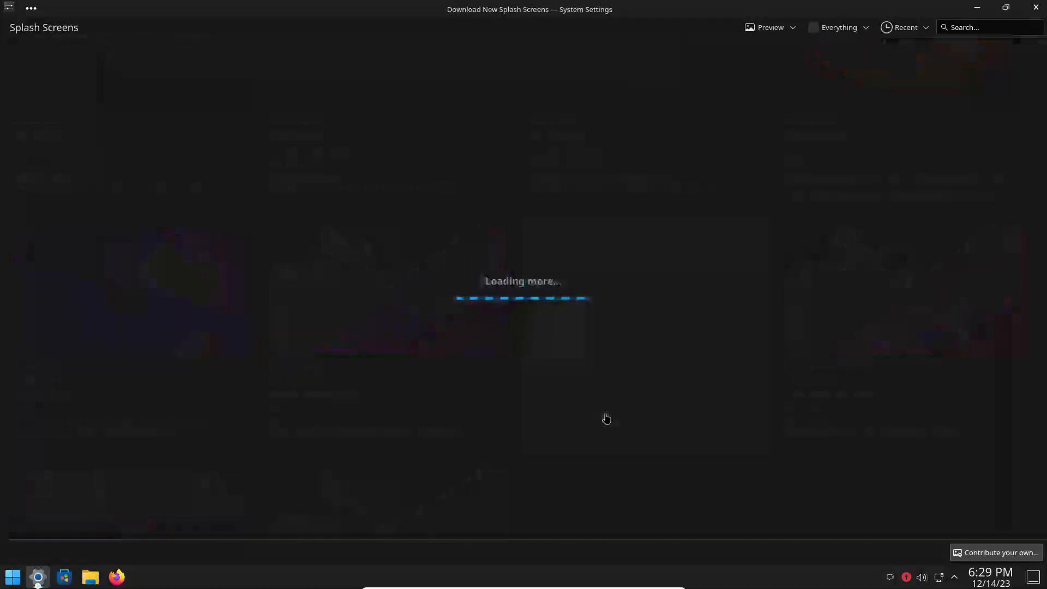
scroll(606, 418, down, 5)
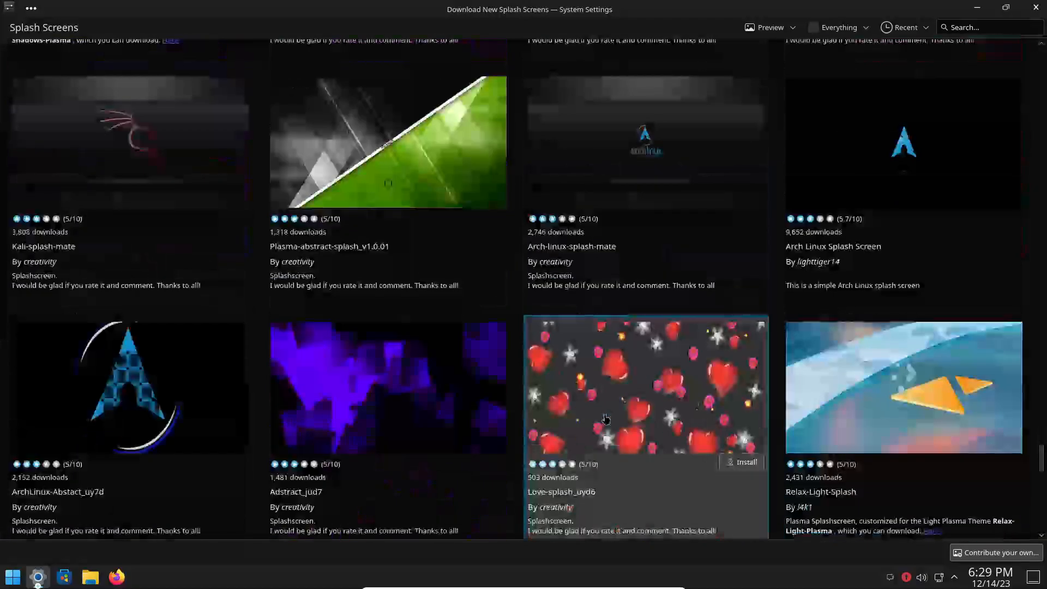
scroll(606, 419, down, 7)
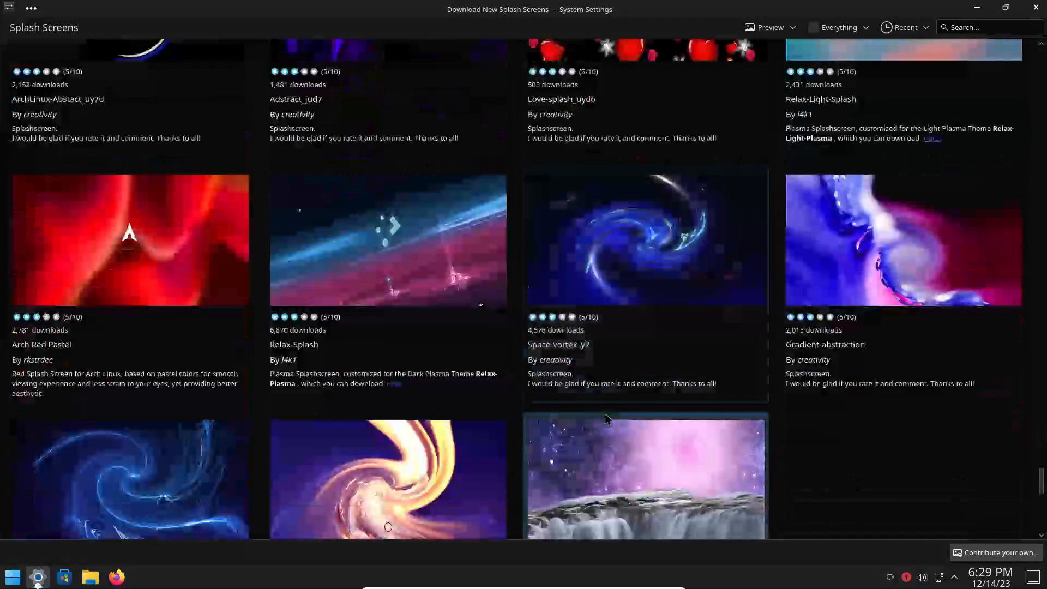
scroll(606, 419, down, 6)
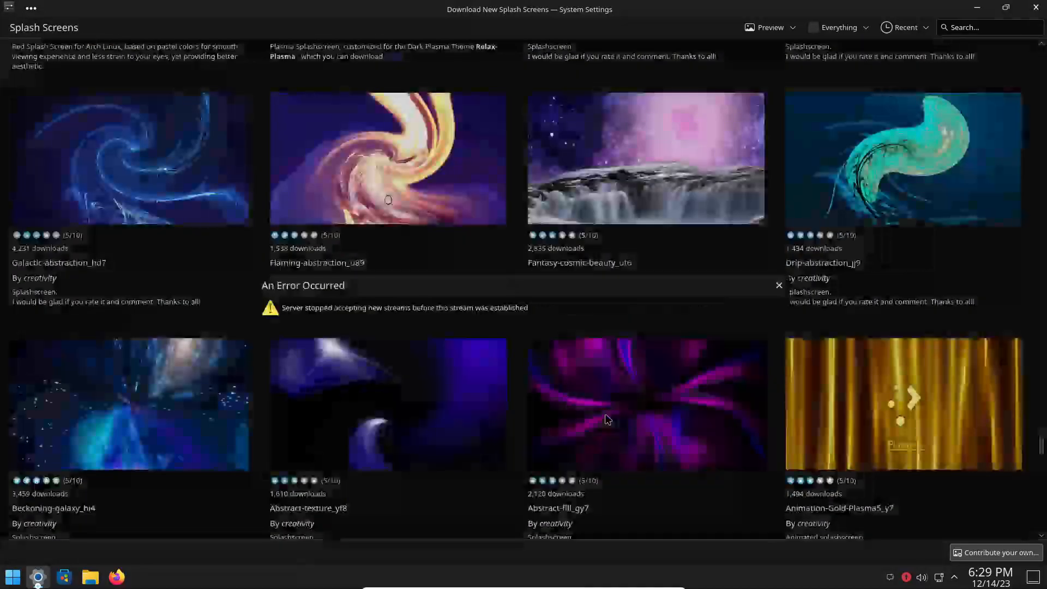
- Try to dismiss the server error message and close the splash screen download window
click(780, 285)
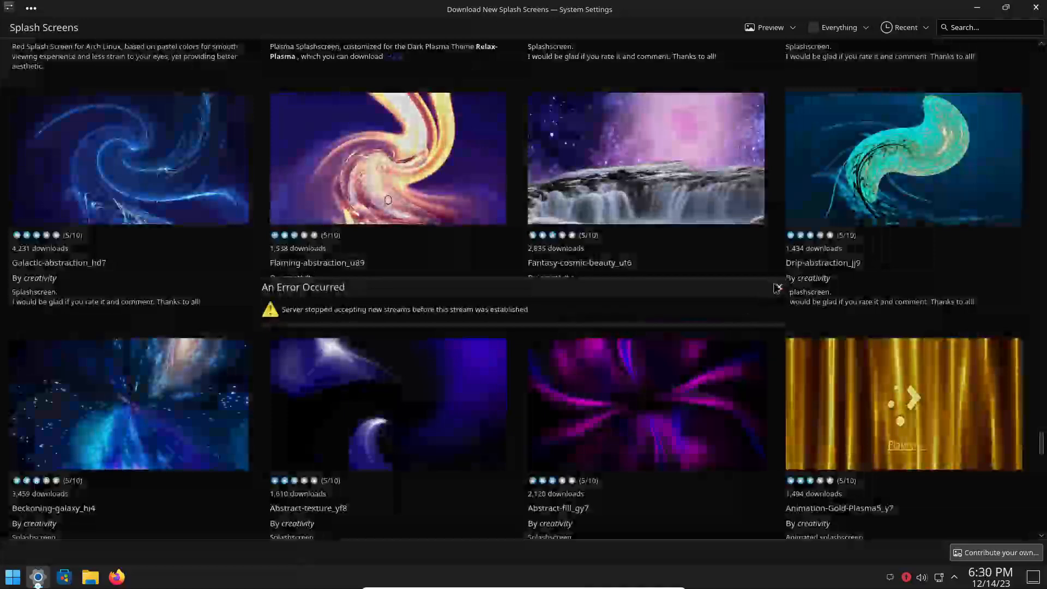
click(779, 287)
click(780, 286)
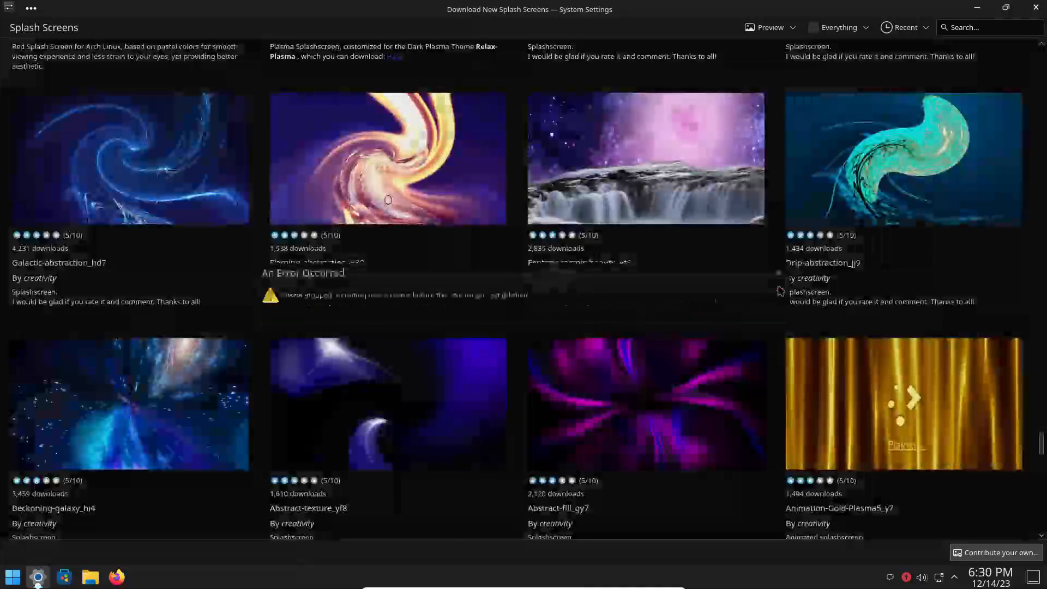
click(779, 286)
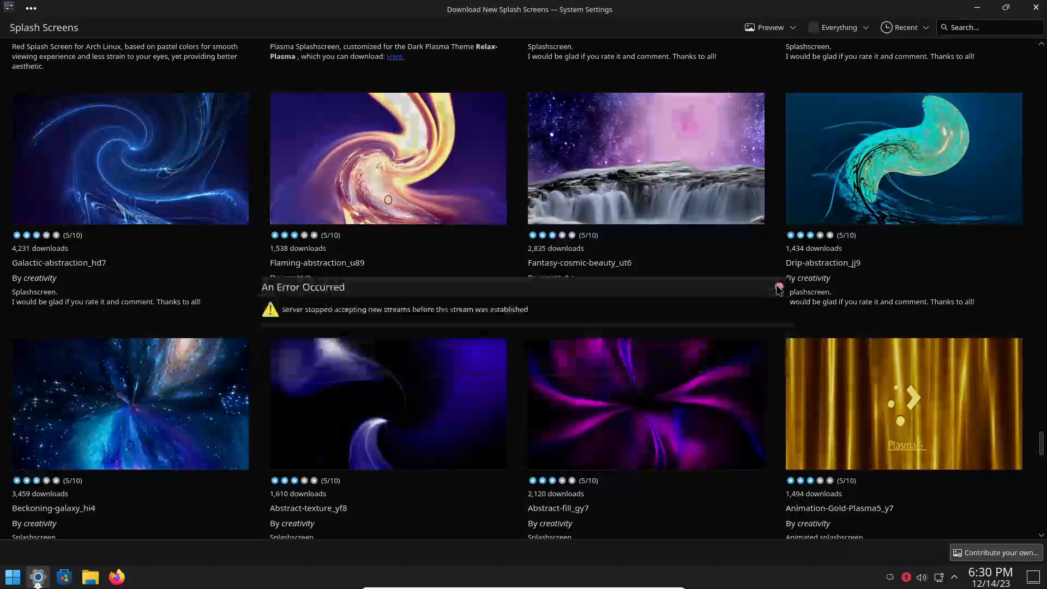
click(779, 286)
click(779, 287)
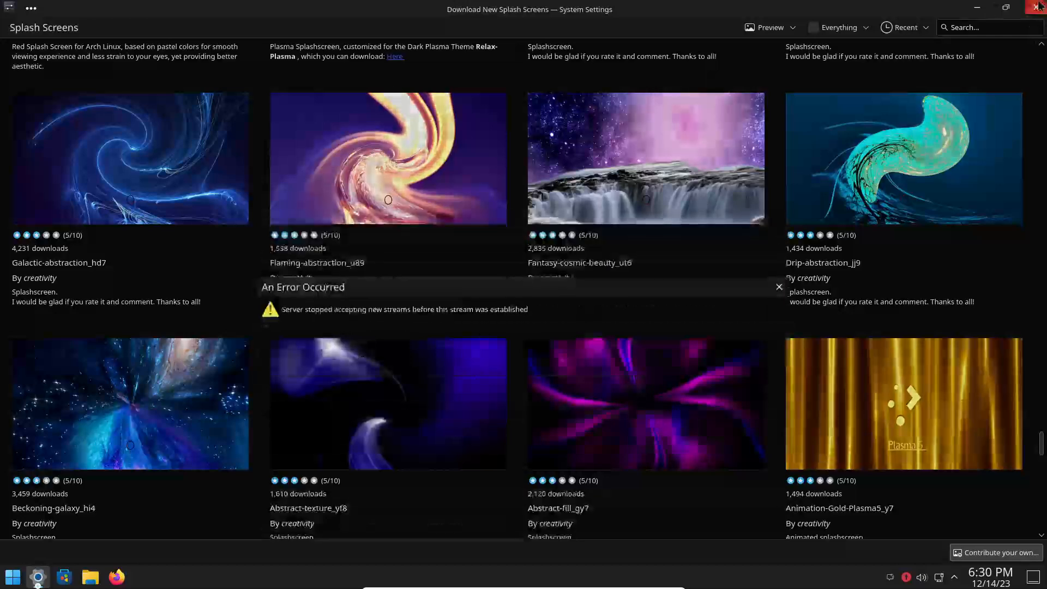
click(1038, 7)
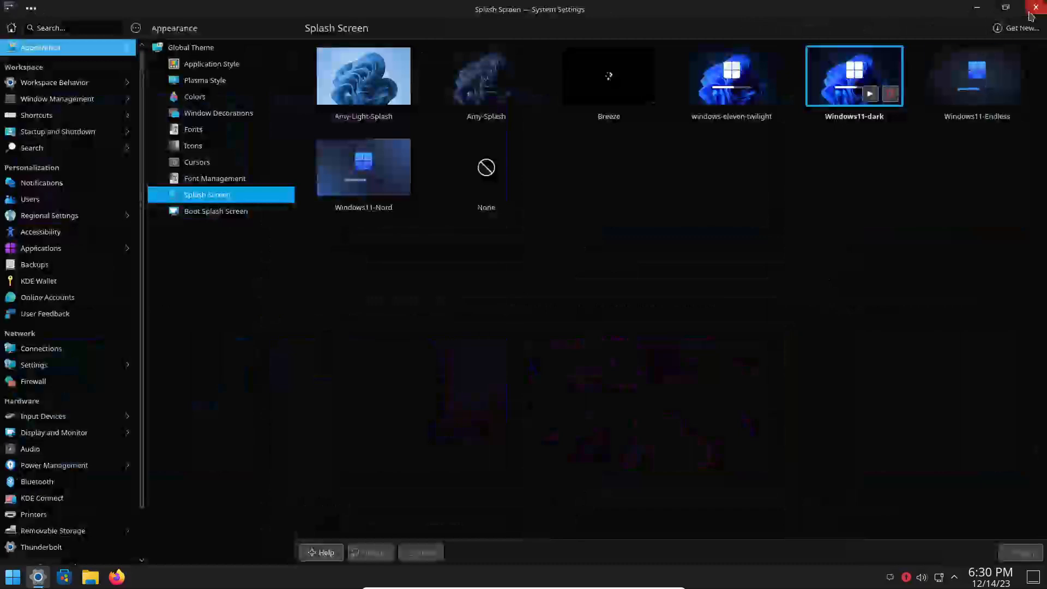
- Close System Settings, reopen it and go to the Global Theme page under Appearance
click(1036, 10)
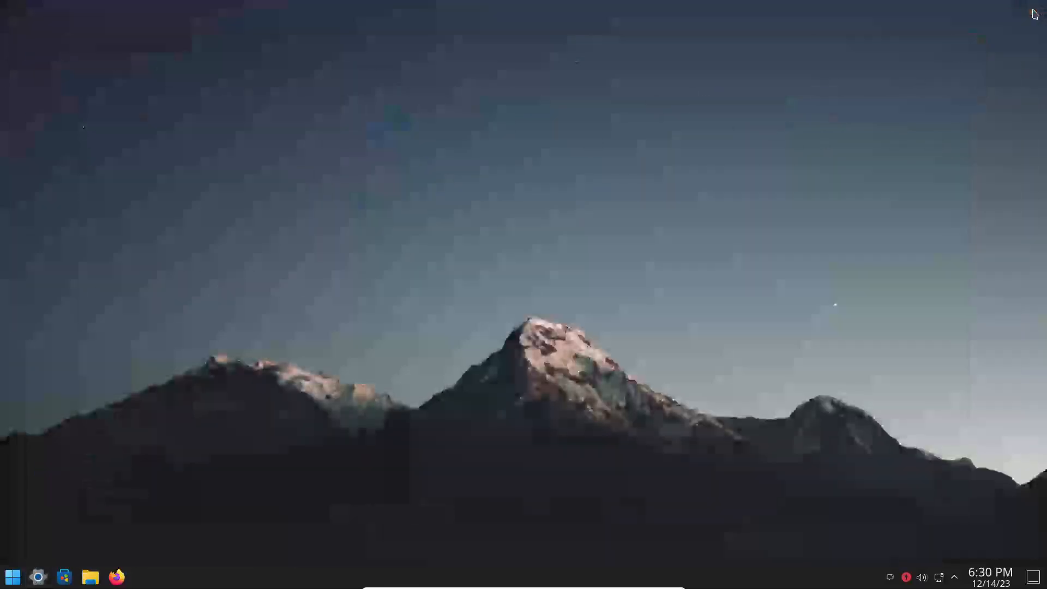
click(41, 578)
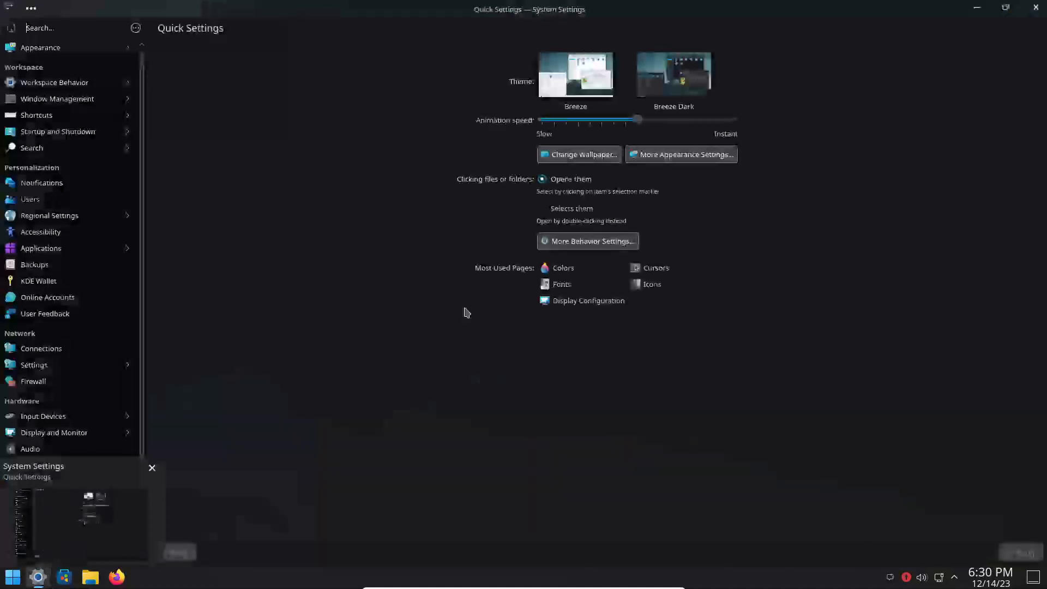
click(77, 48)
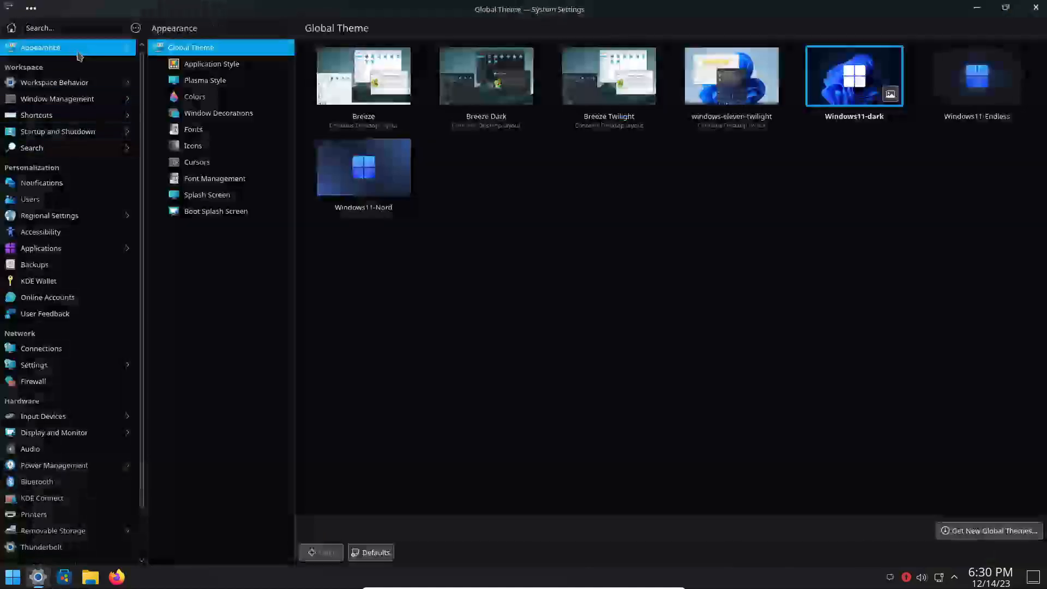
- Go to the Splash Screen settings, look through the downloadable splash screens in a maximized window and close it
click(210, 199)
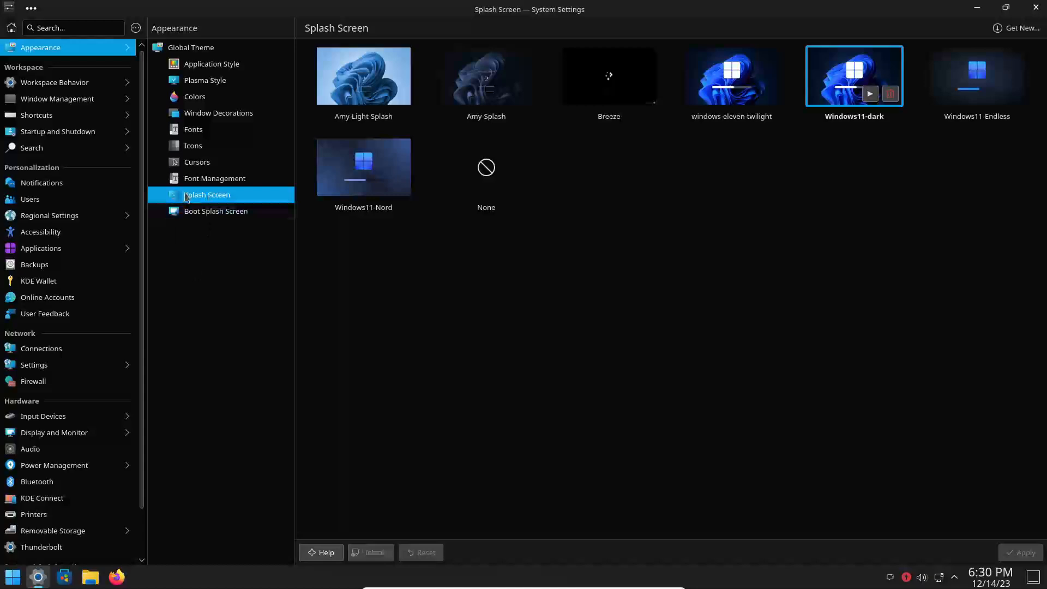
click(1017, 28)
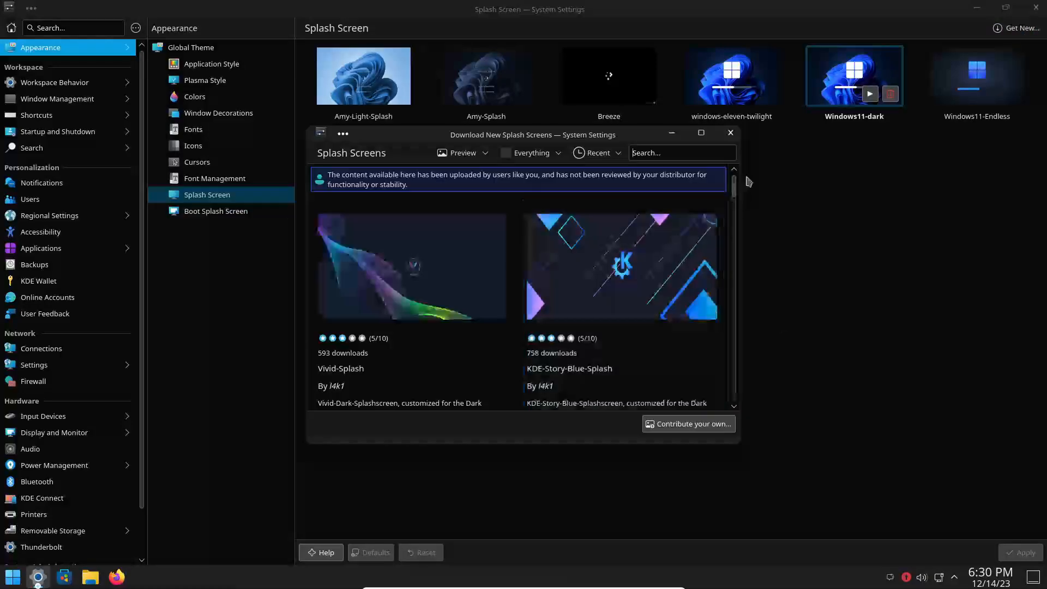
click(702, 134)
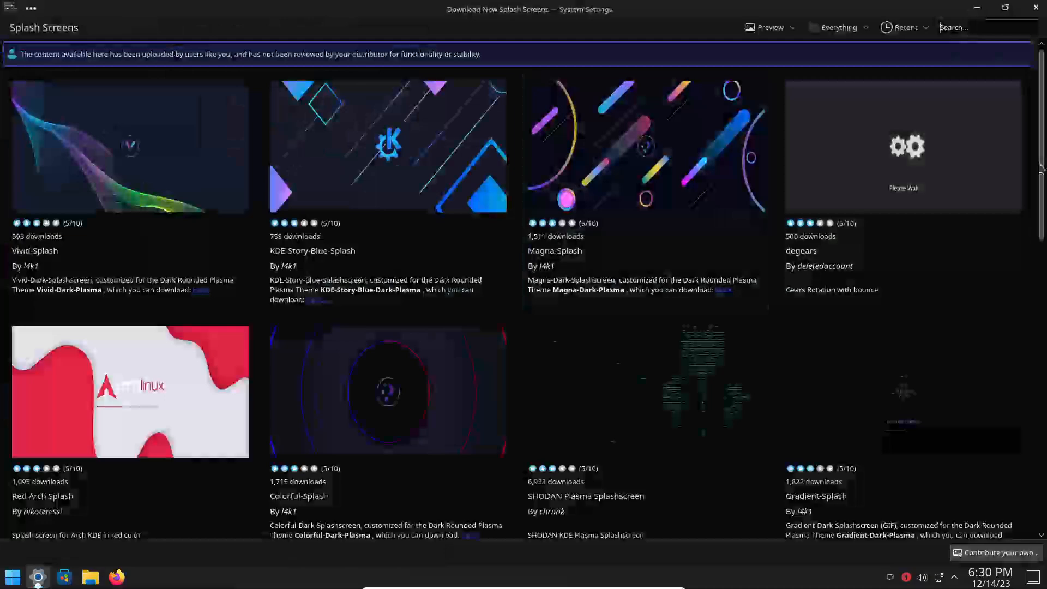
drag(1041, 165, 1031, 432)
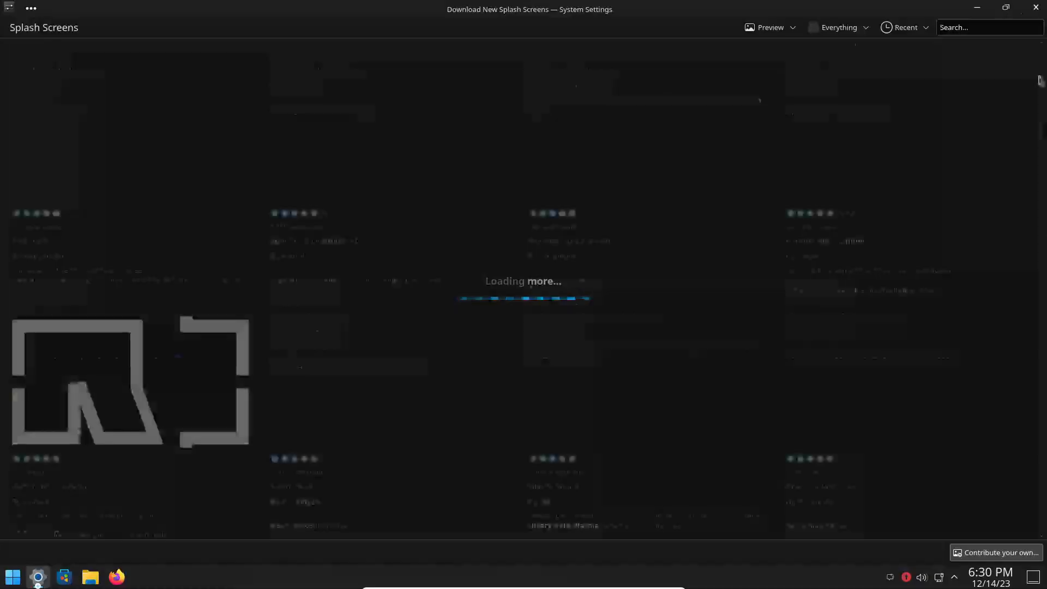
click(1036, 8)
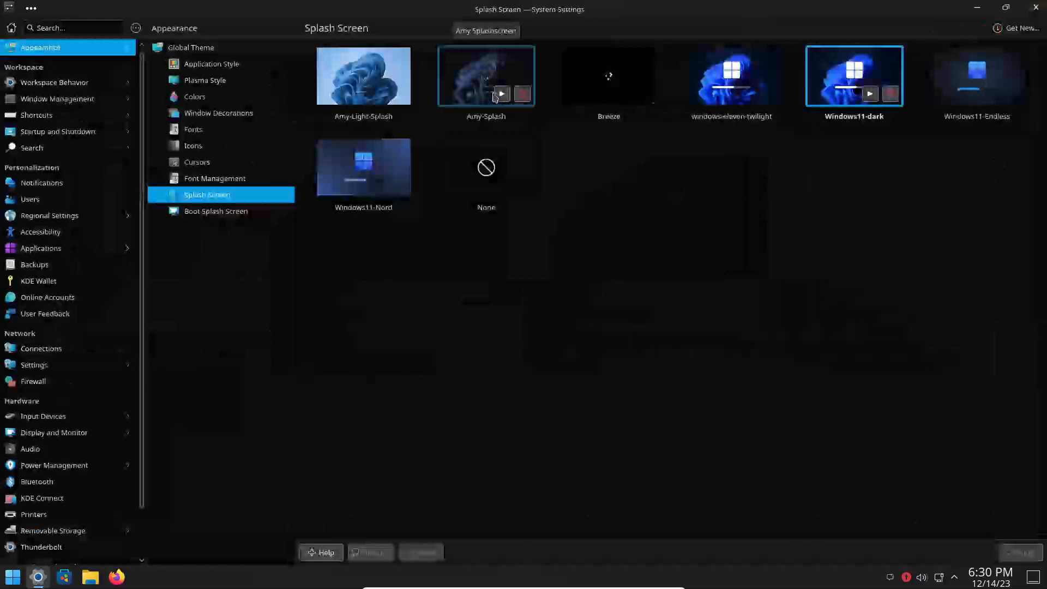
- Preview the Amy-Splash and Amy-Light-Splash splash screens and apply Amy-Splash
click(502, 94)
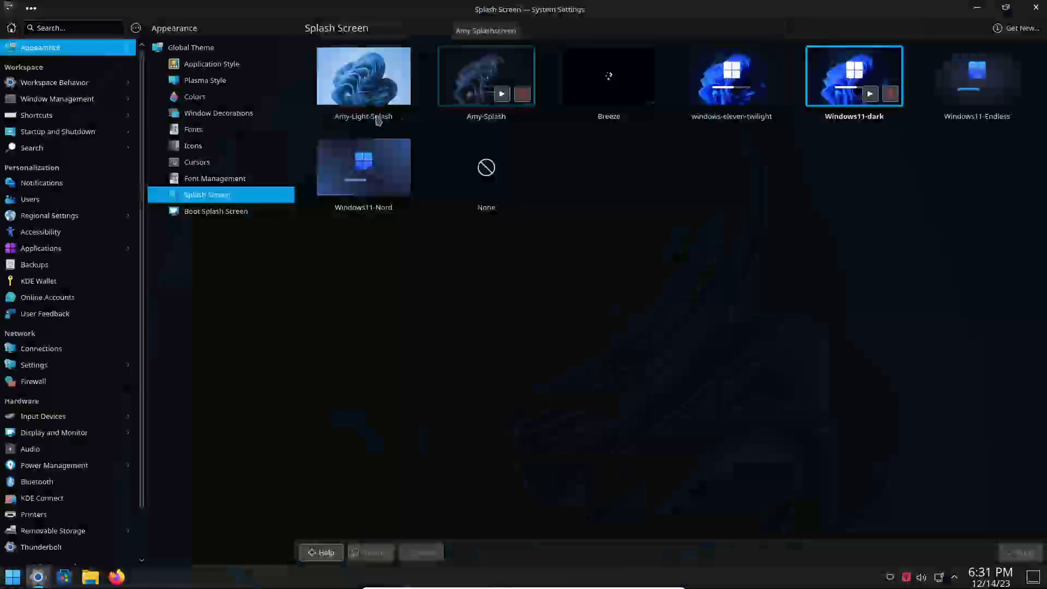
mouse_move(376, 102)
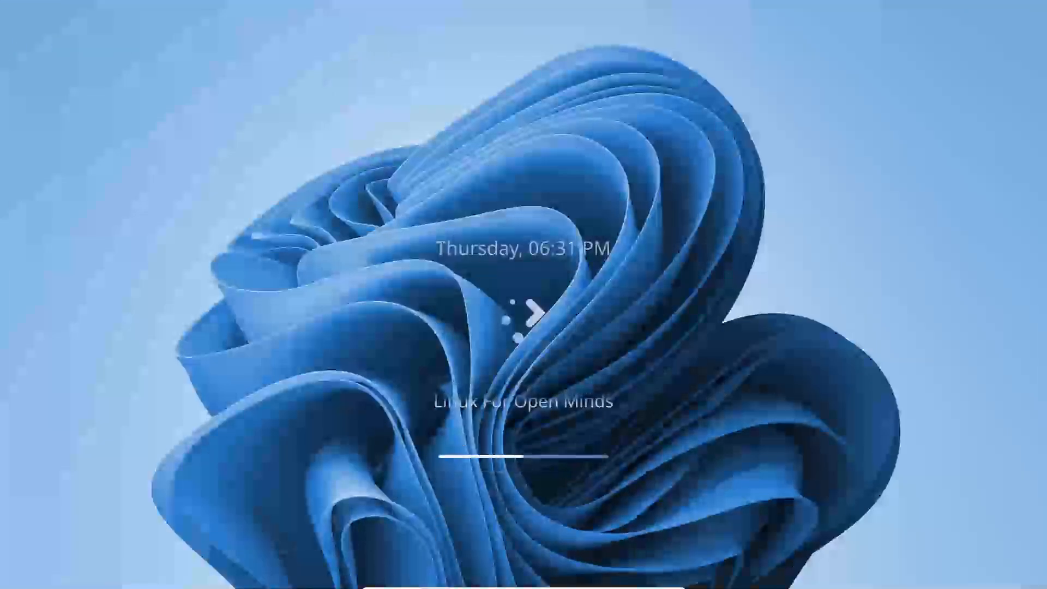
click(545, 248)
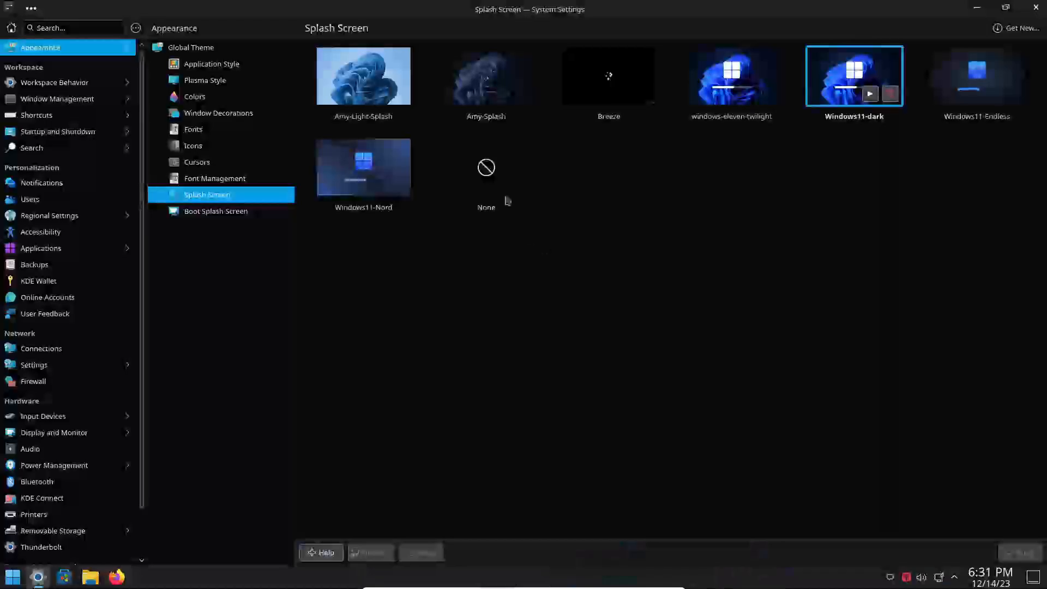
click(487, 89)
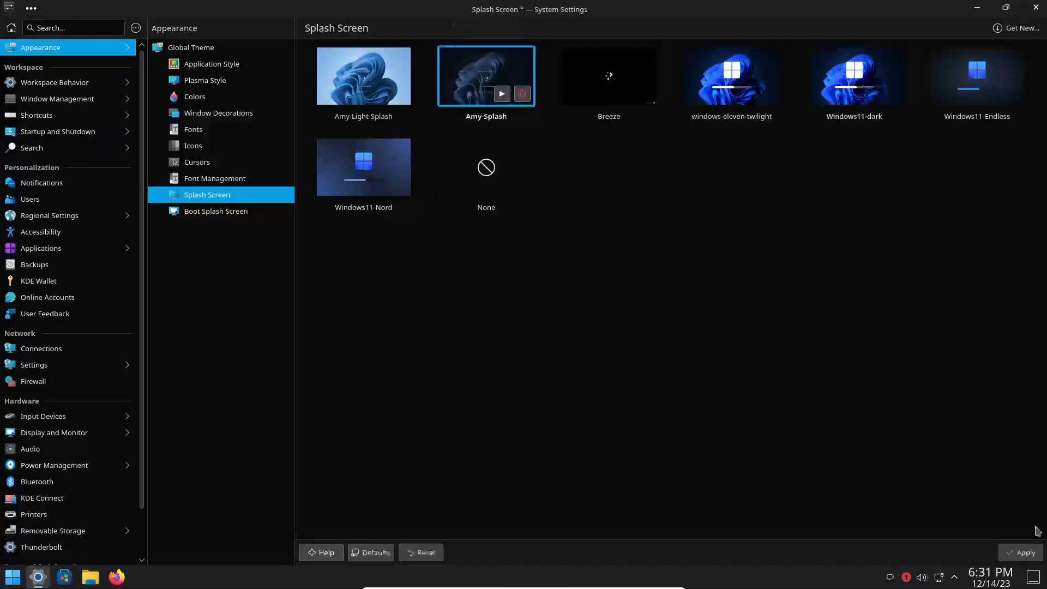
click(1028, 553)
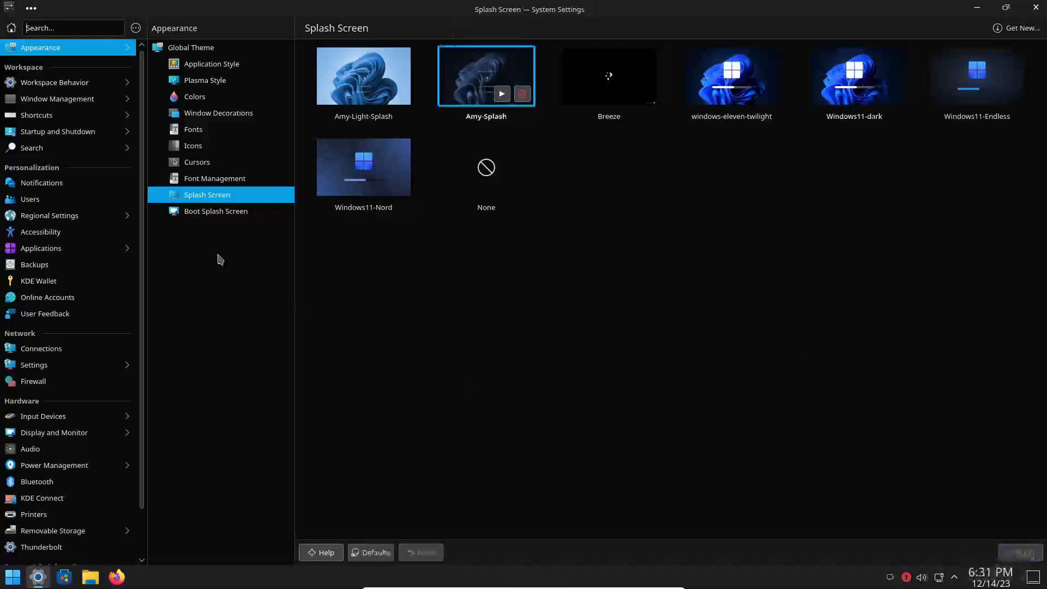
- Open the downloadable boot splash screens in a maximized window and look through the first entries
click(206, 218)
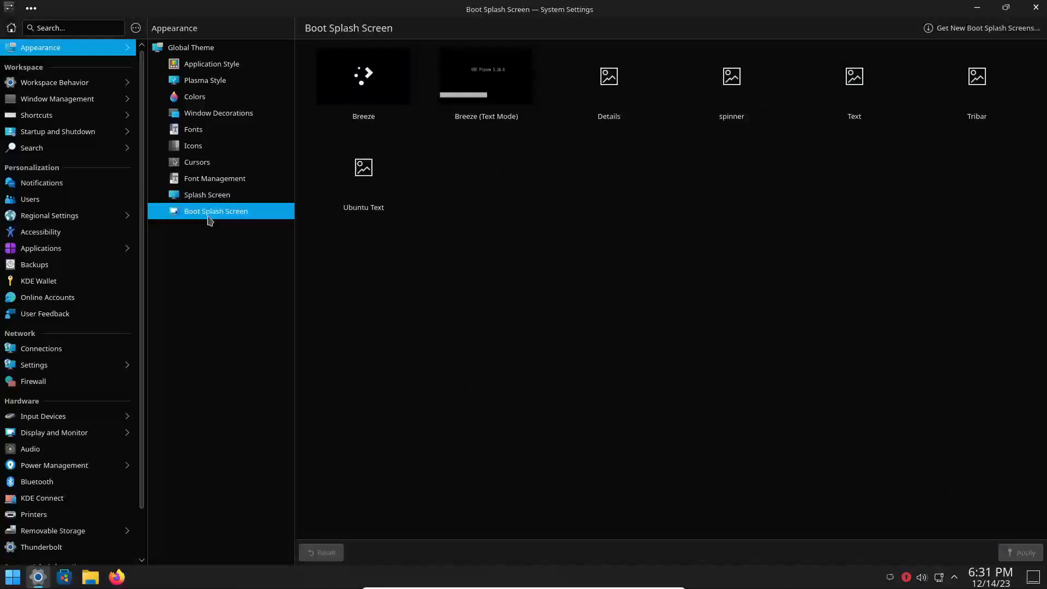
click(977, 27)
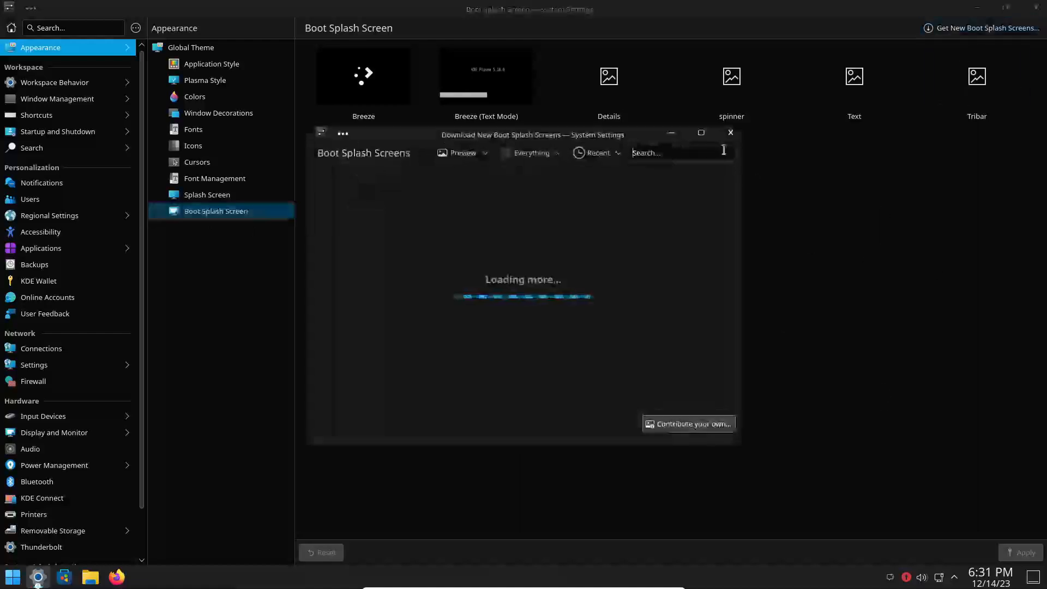
click(703, 134)
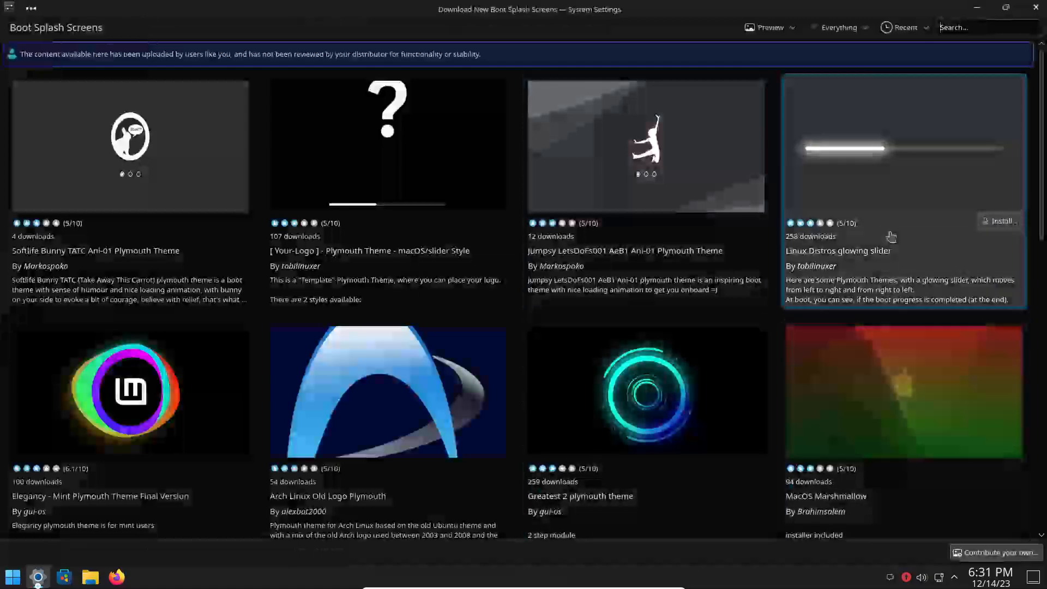
scroll(722, 348, down, 5)
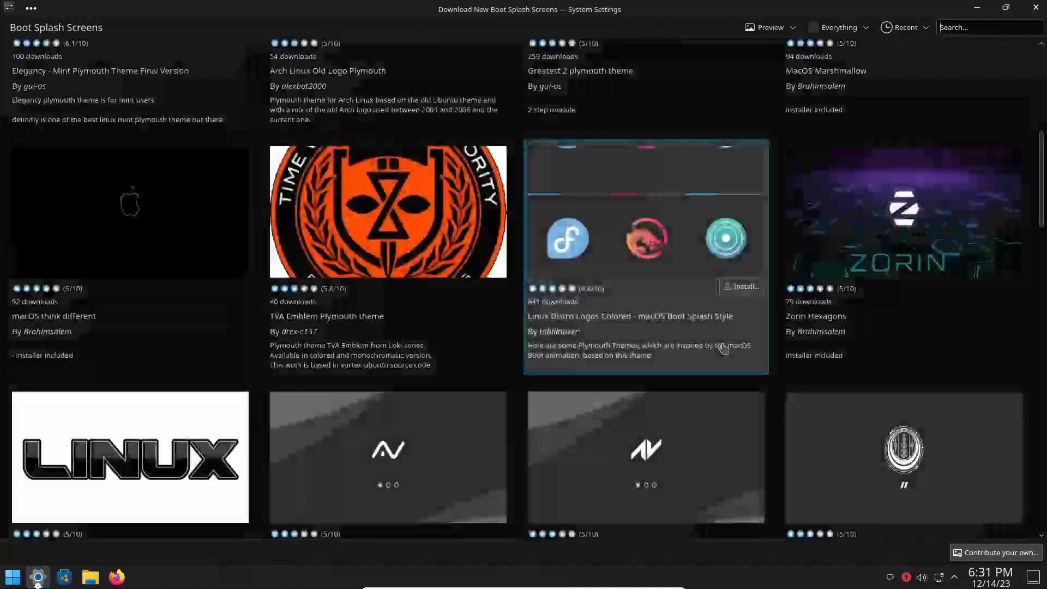
scroll(726, 349, up, 3)
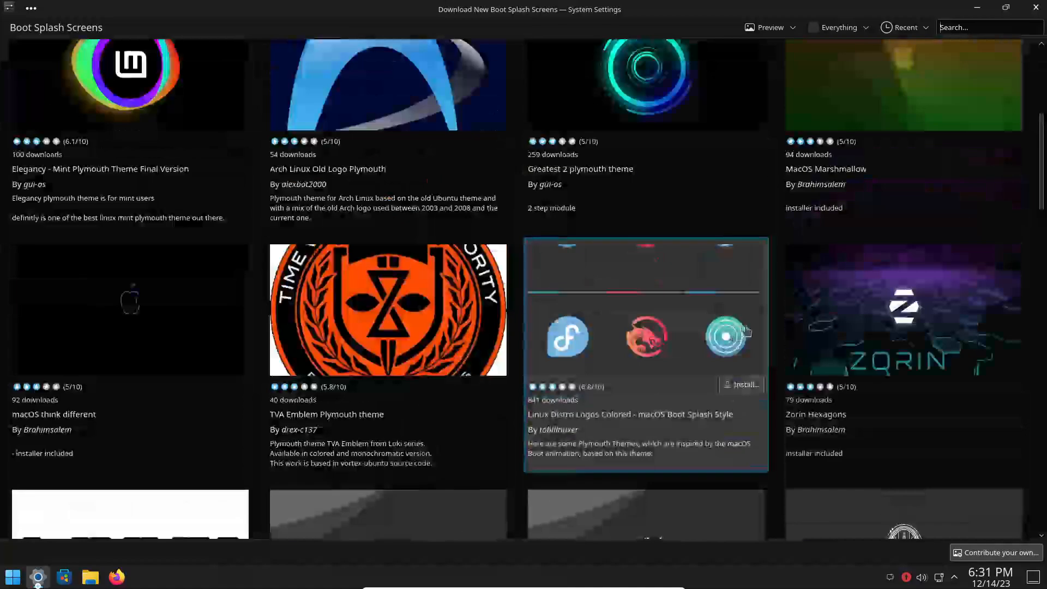
scroll(746, 331, up, 9)
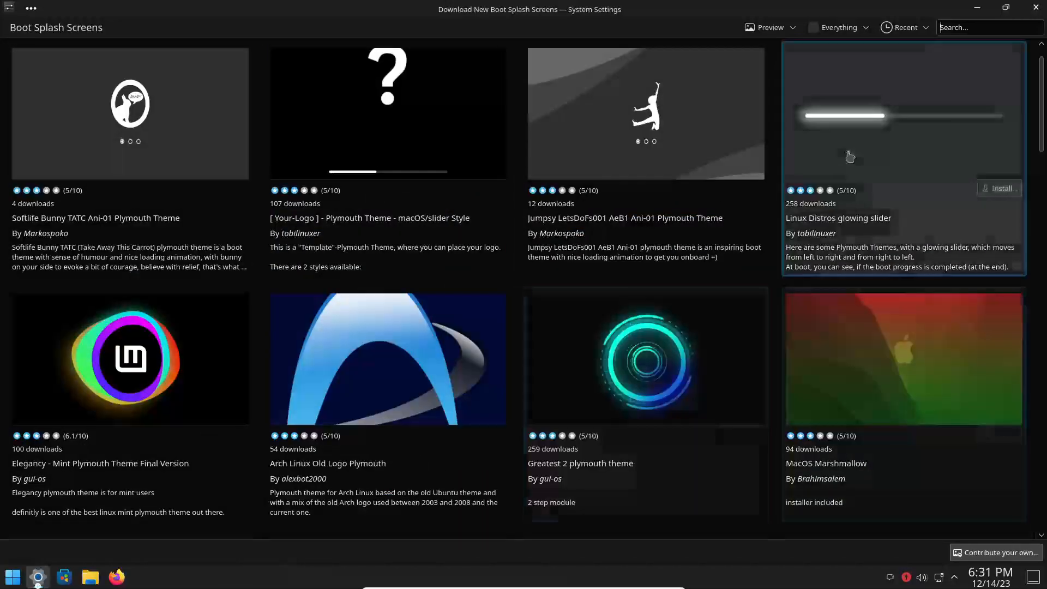
scroll(687, 431, down, 3)
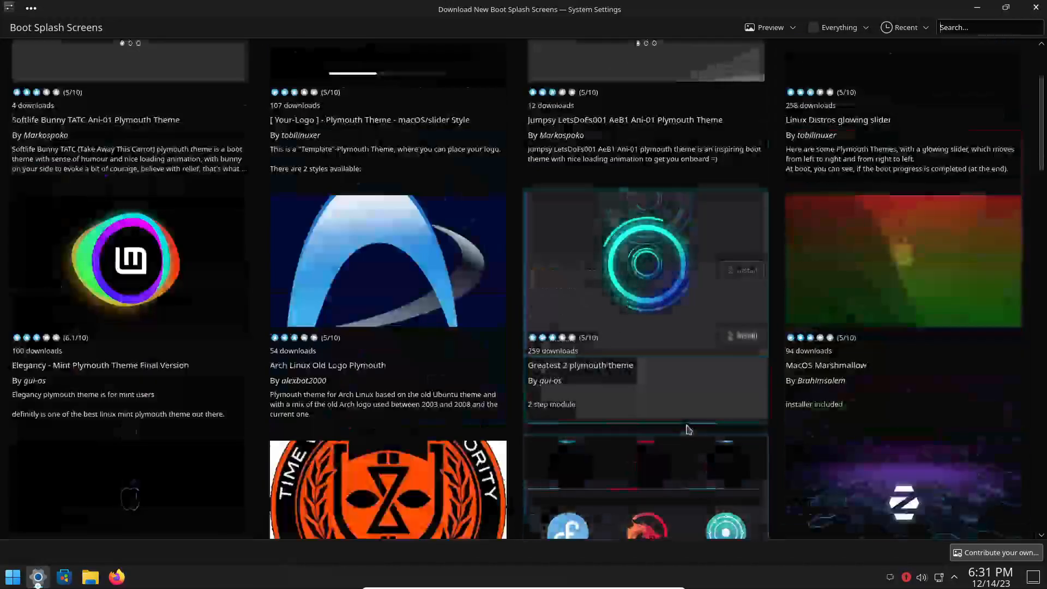
scroll(688, 429, down, 2)
scroll(687, 415, up, 6)
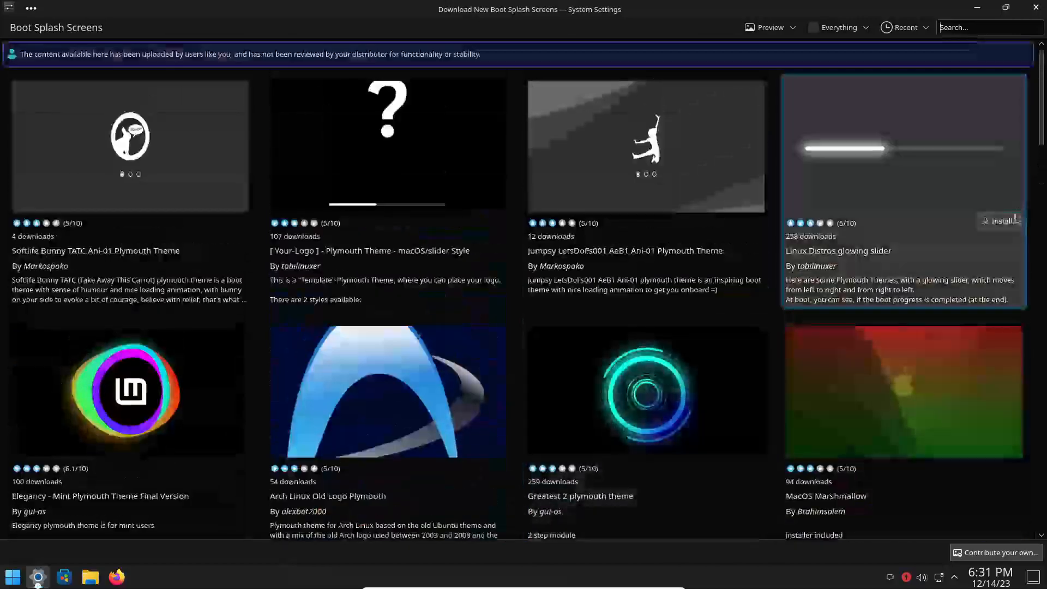
- Install the kdeneon-glowing-slider.zip option of the Linux Distros glowing slider boot splash, authenticating with the account password
click(1016, 220)
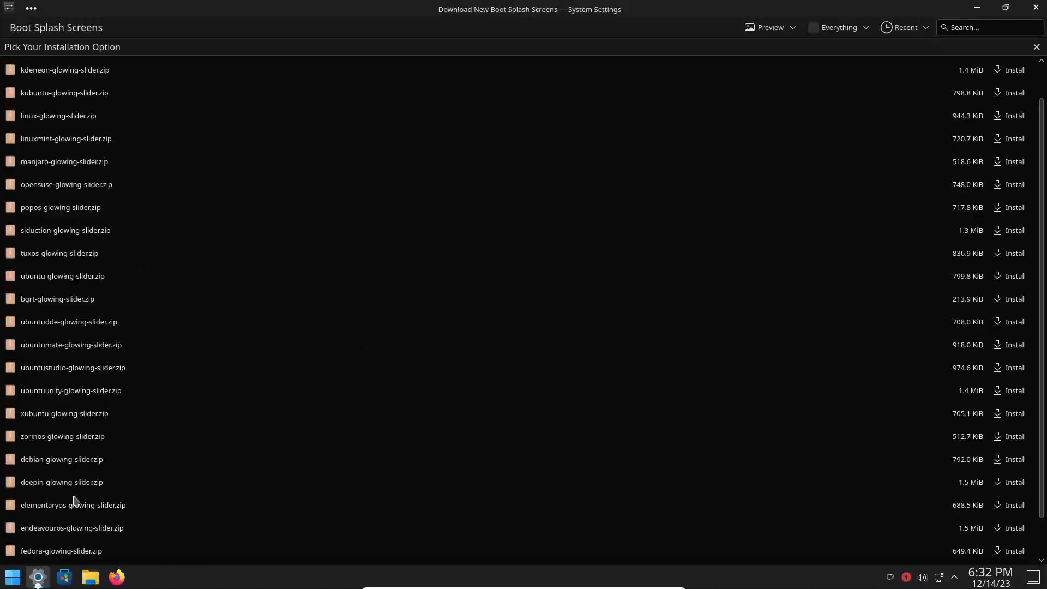
scroll(75, 500, down, 2)
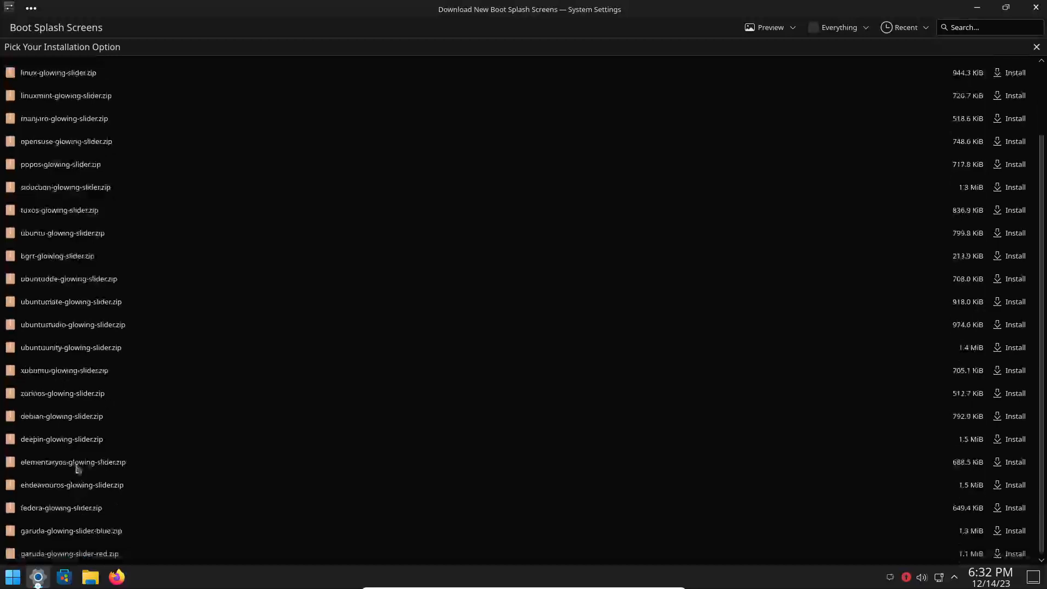
scroll(93, 361, up, 5)
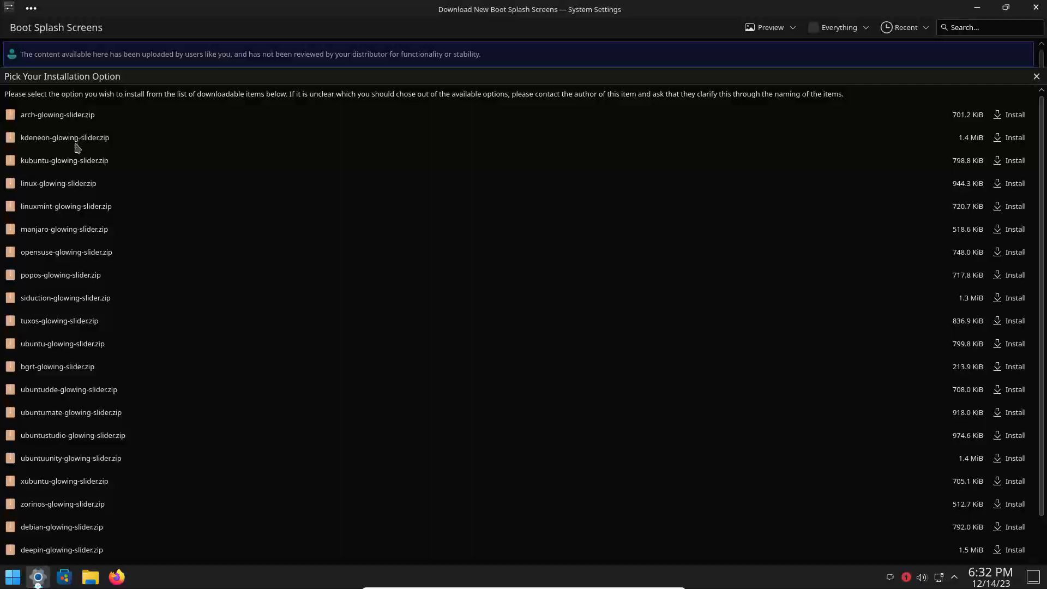
scroll(78, 146, down, 1)
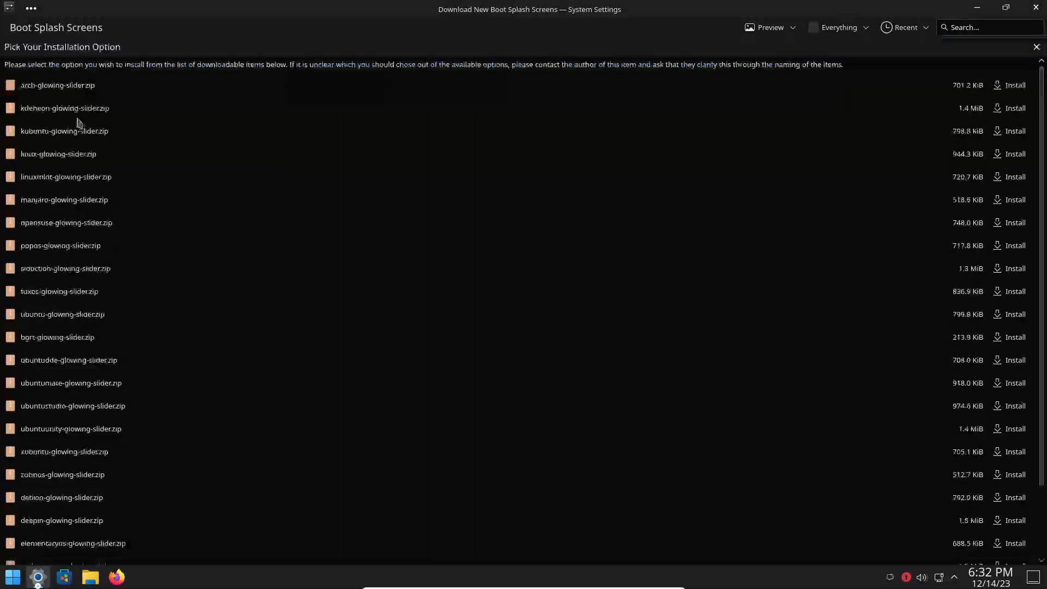
click(1016, 108)
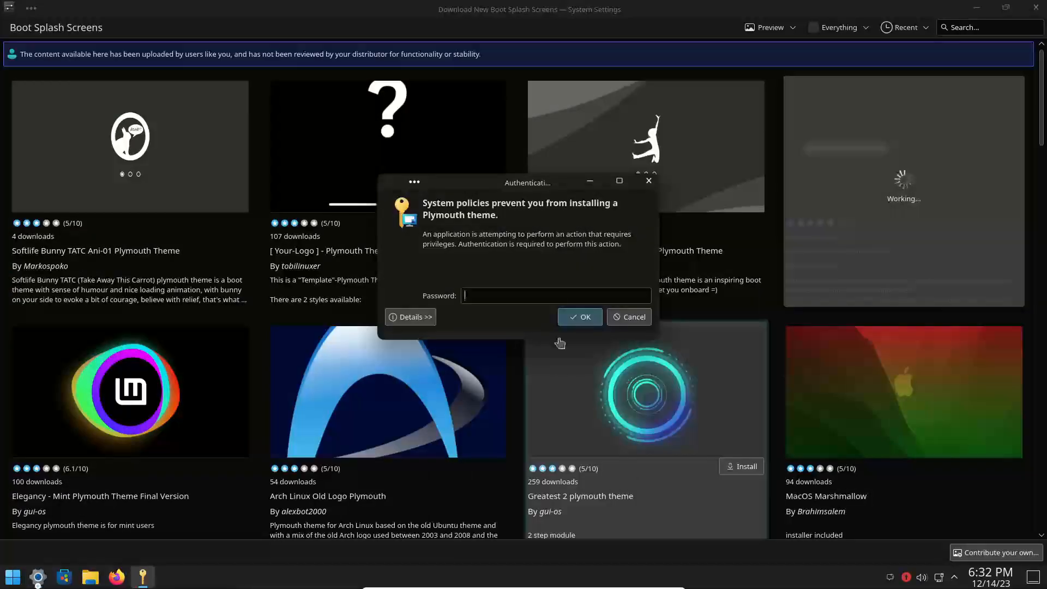
text(***)
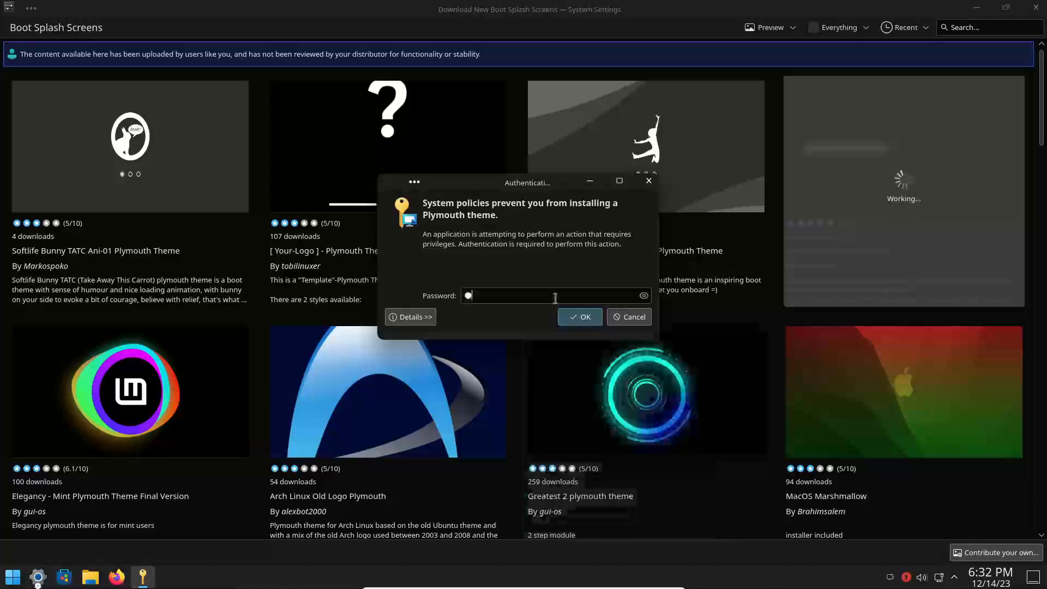
text(*****)
key(Return)
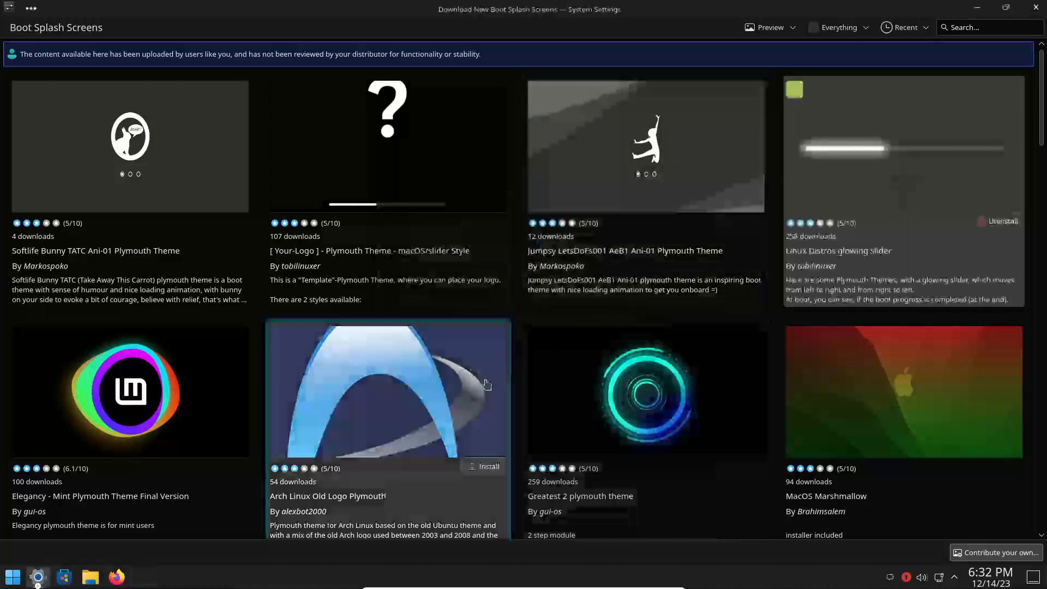
- Look further down the list of downloadable boot splash screens, examining the previews and descriptions of the Plymouth themes
scroll(487, 385, down, 1)
scroll(486, 385, down, 10)
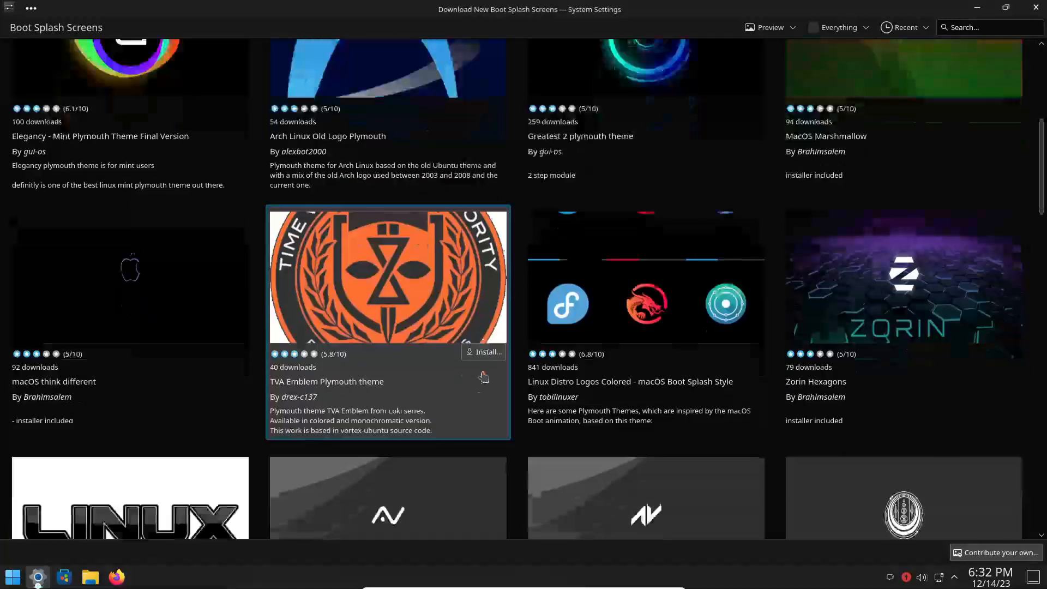
scroll(482, 379, down, 9)
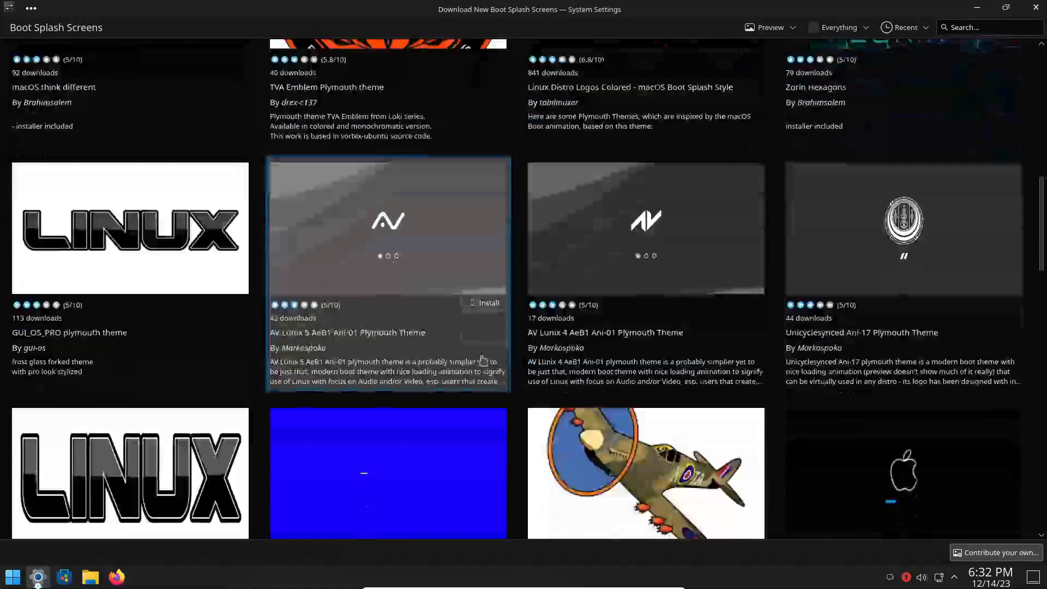
scroll(483, 360, down, 4)
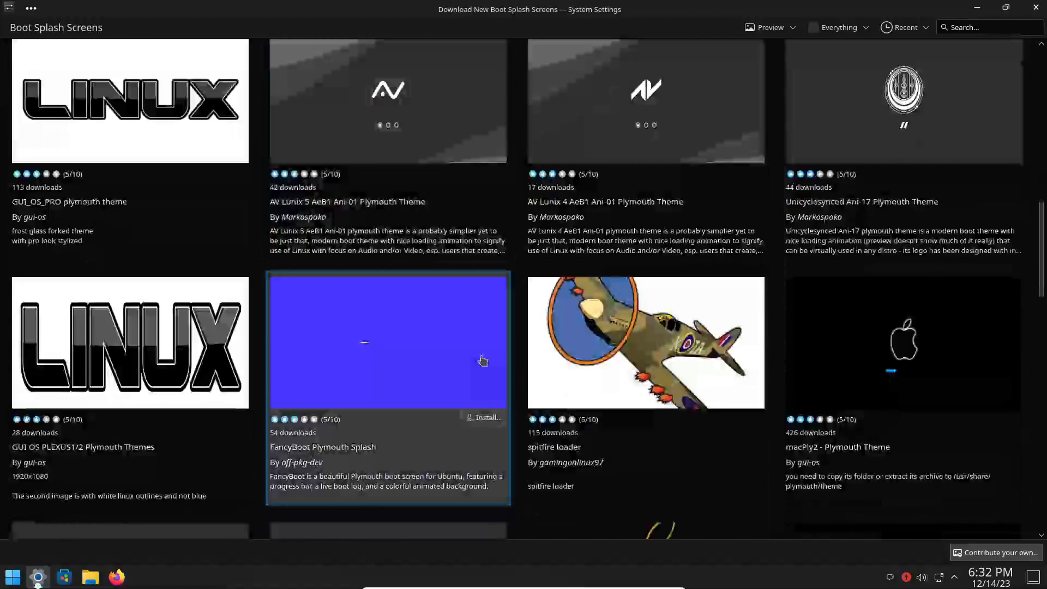
scroll(482, 360, down, 11)
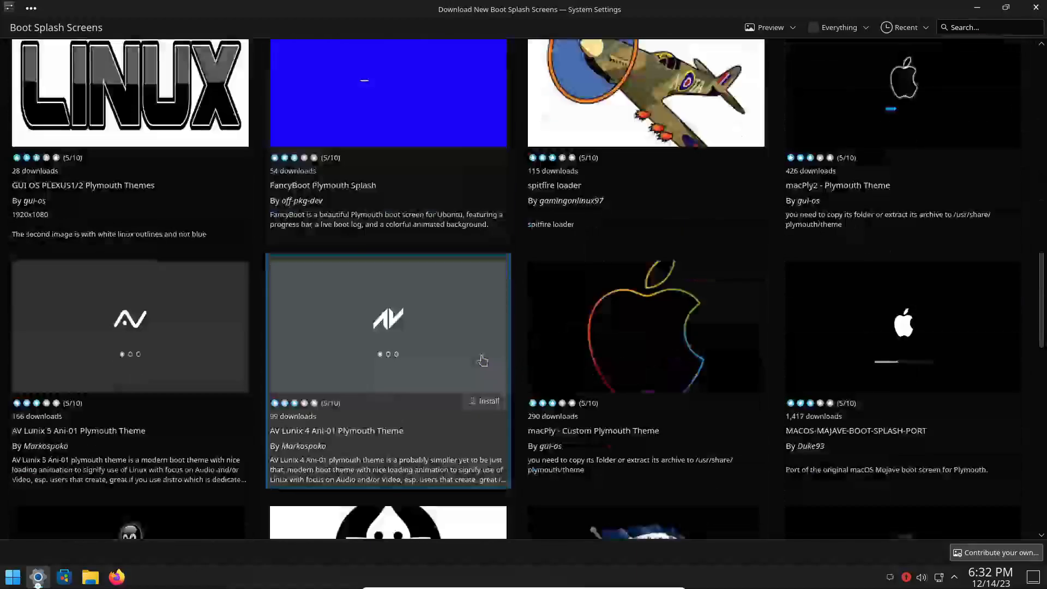
scroll(484, 359, down, 6)
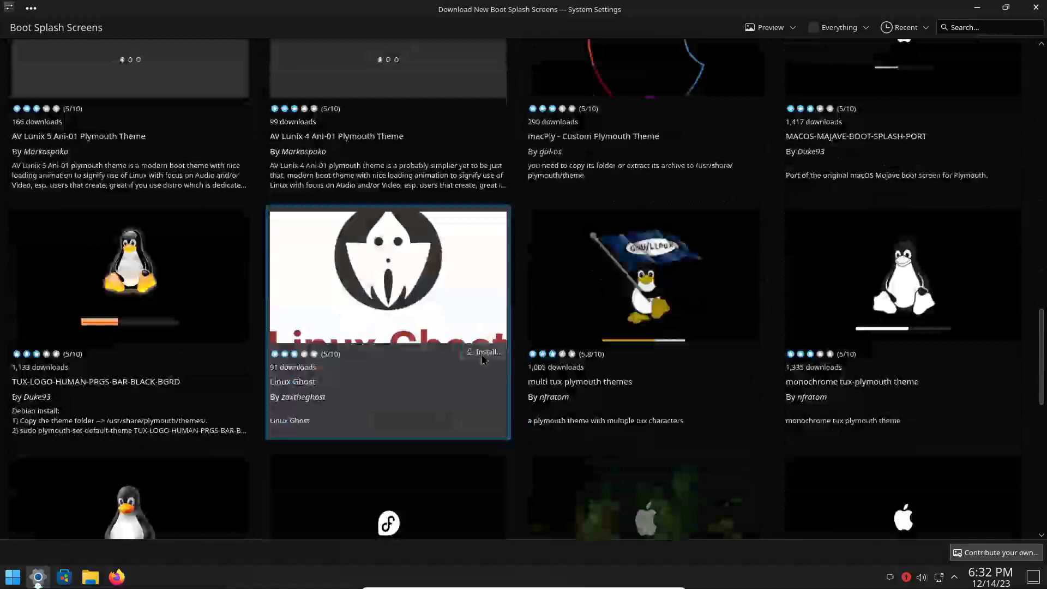
scroll(482, 357, down, 15)
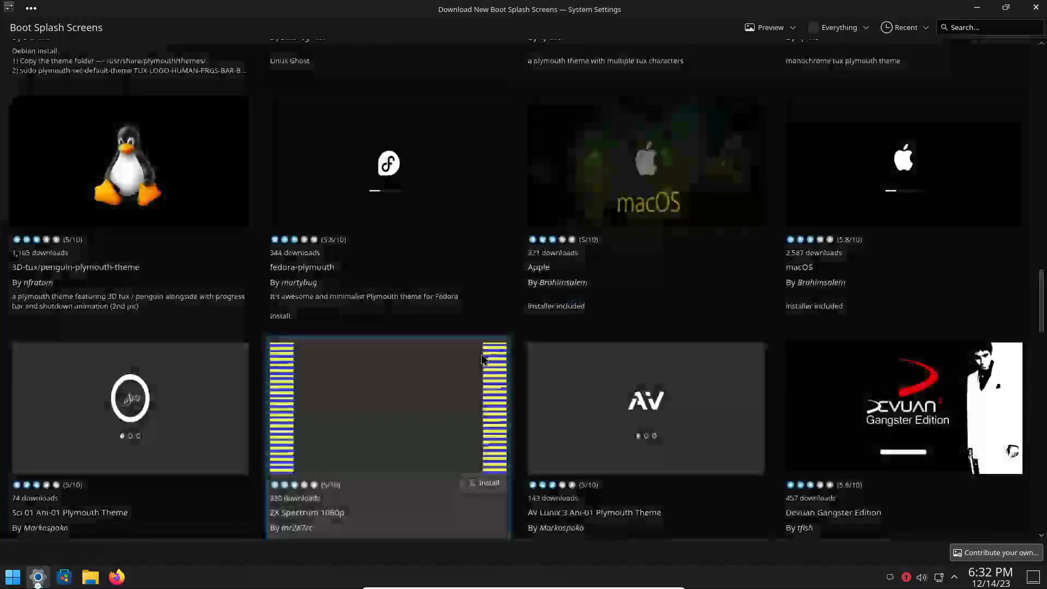
scroll(483, 359, down, 5)
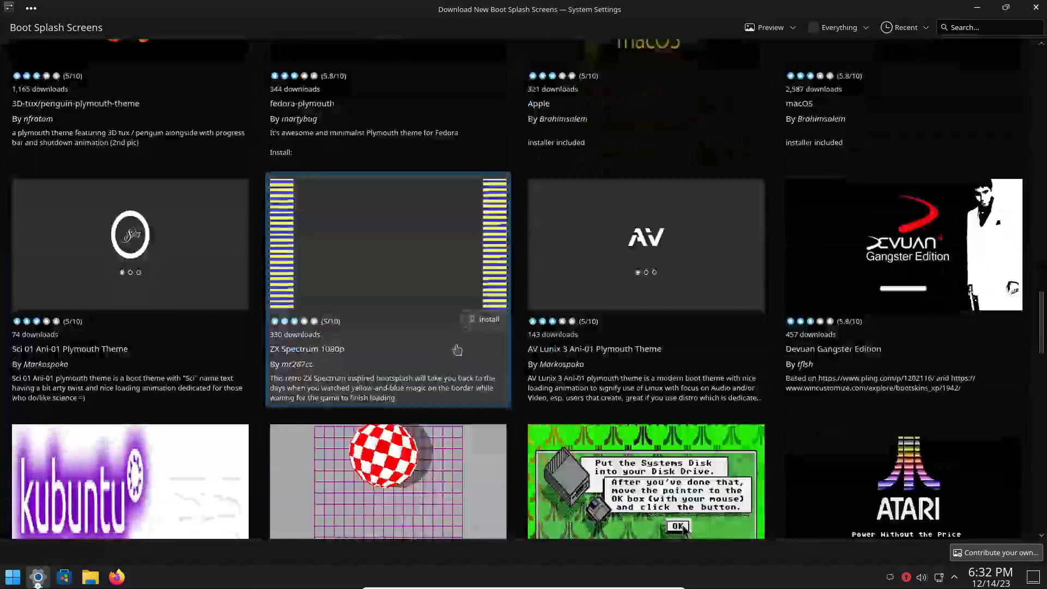
scroll(458, 349, down, 7)
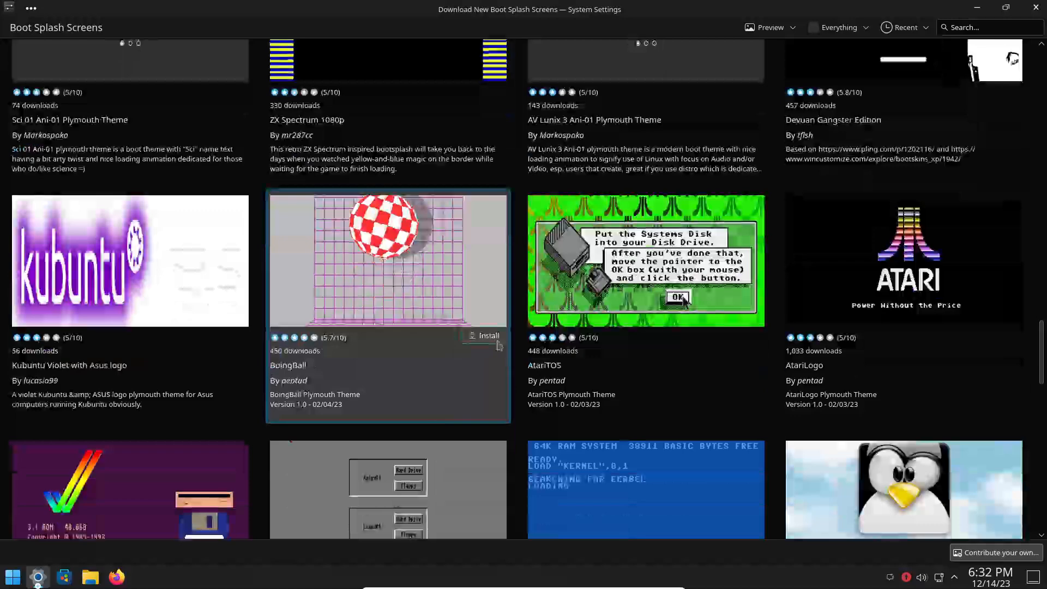
scroll(545, 360, down, 6)
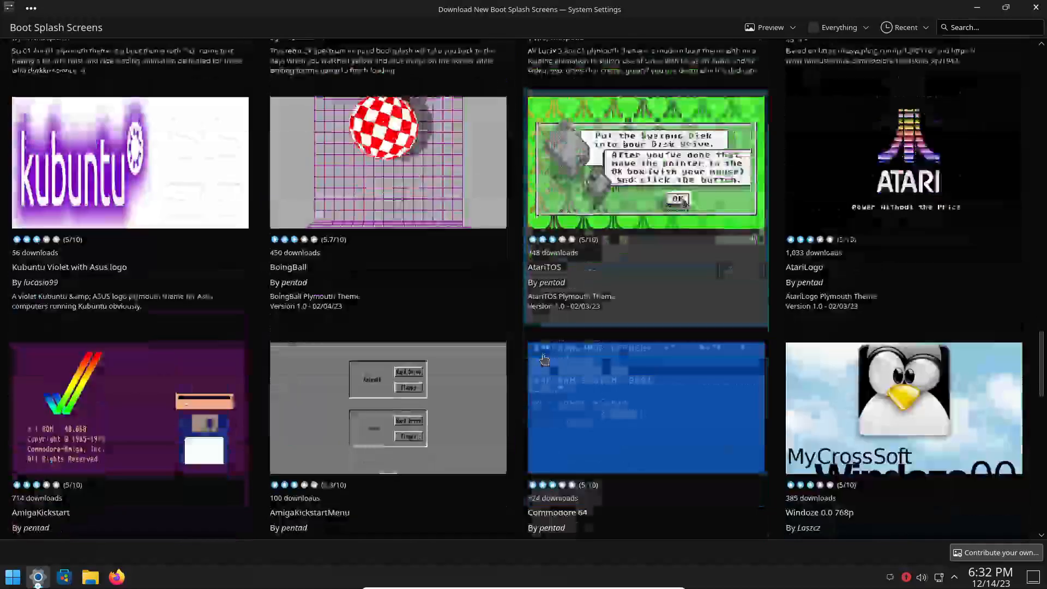
scroll(545, 360, down, 1)
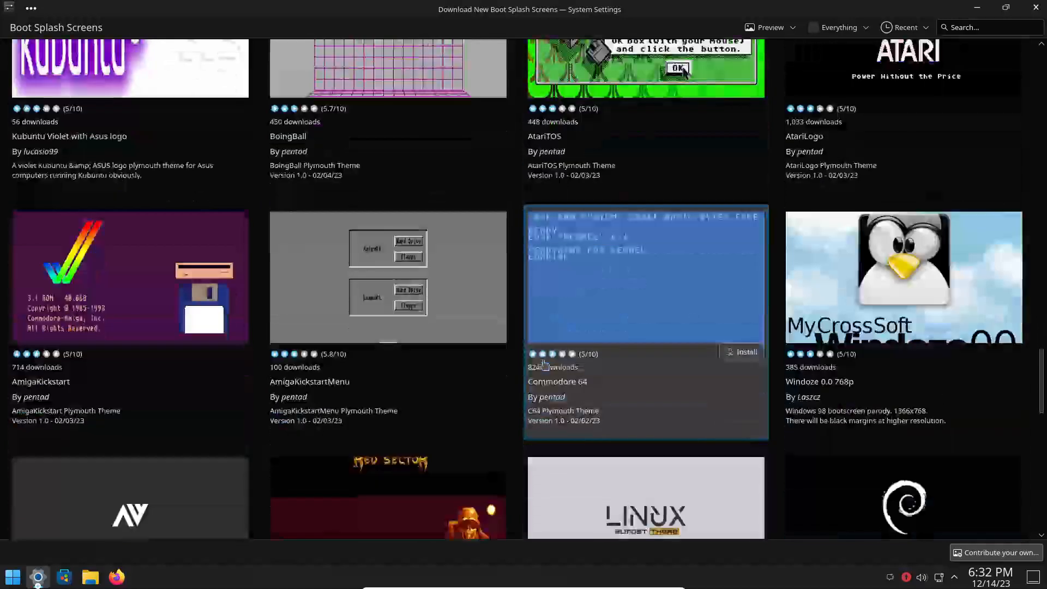
scroll(545, 365, down, 5)
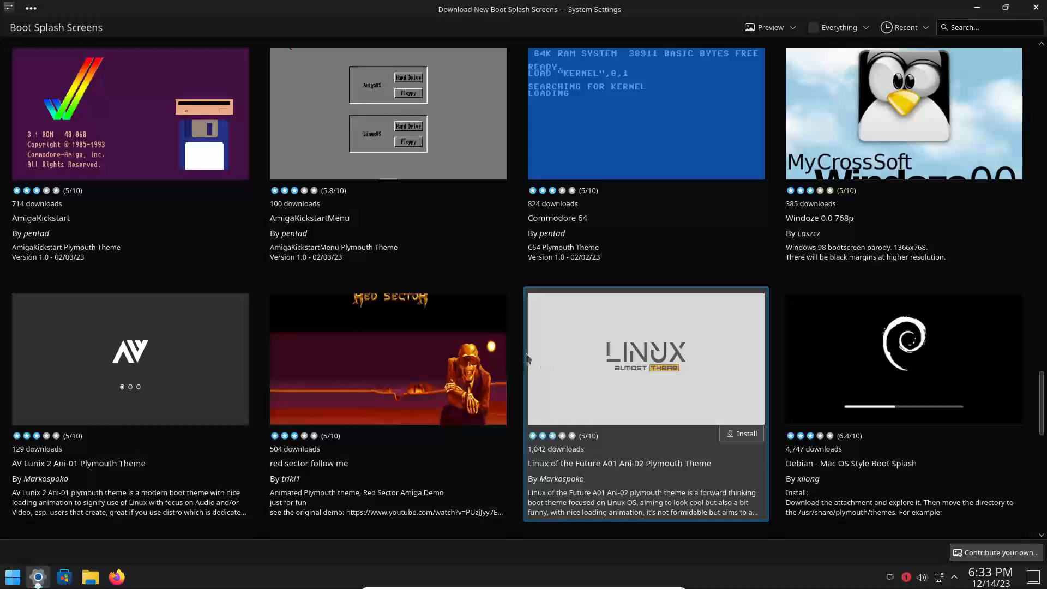
scroll(527, 358, down, 4)
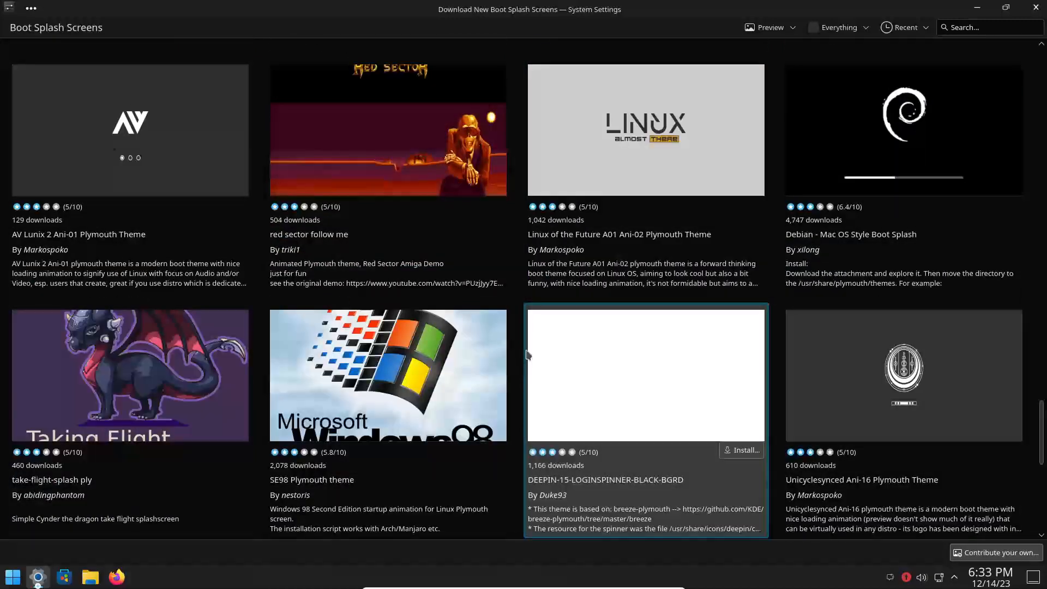
scroll(526, 355, down, 2)
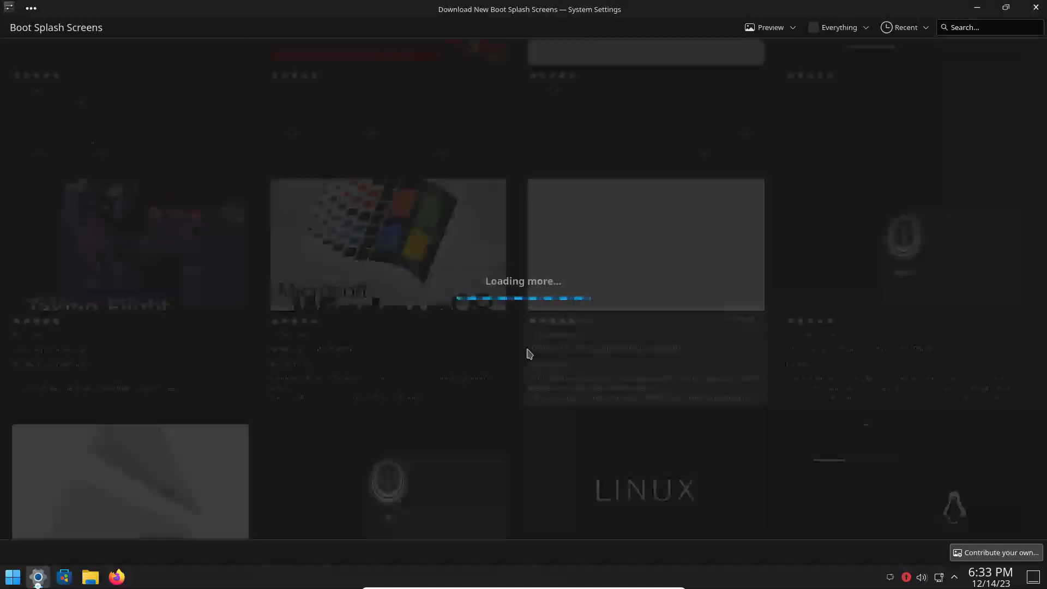
scroll(529, 353, down, 3)
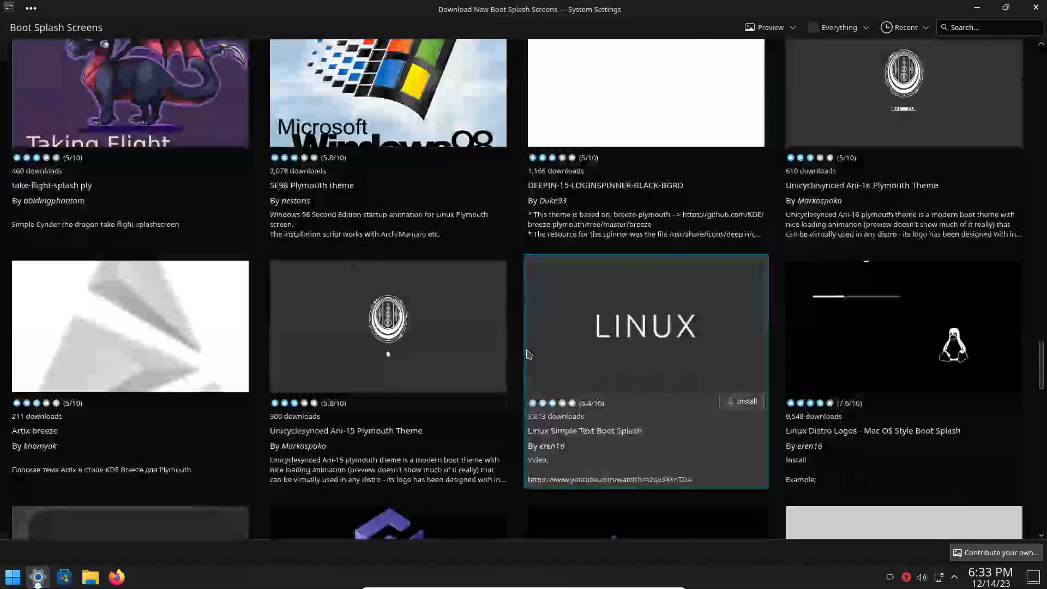
scroll(529, 355, down, 5)
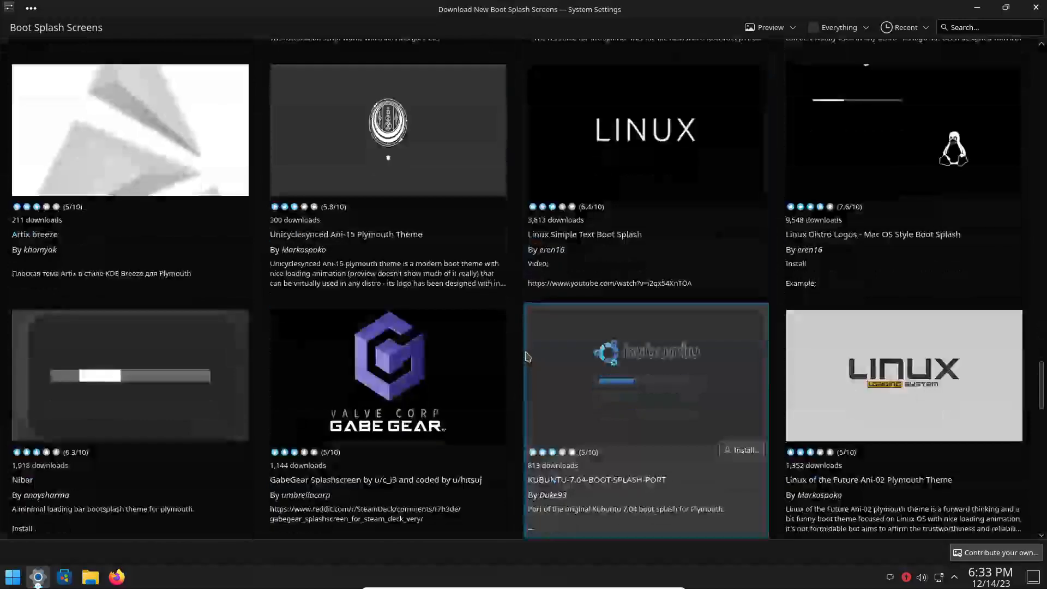
scroll(529, 356, down, 5)
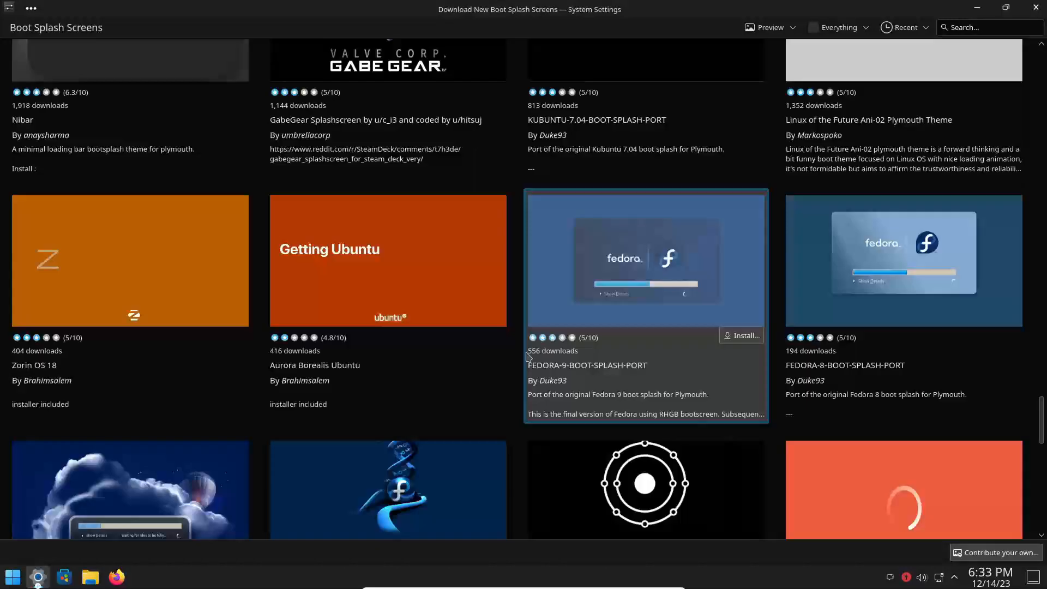
scroll(526, 355, down, 3)
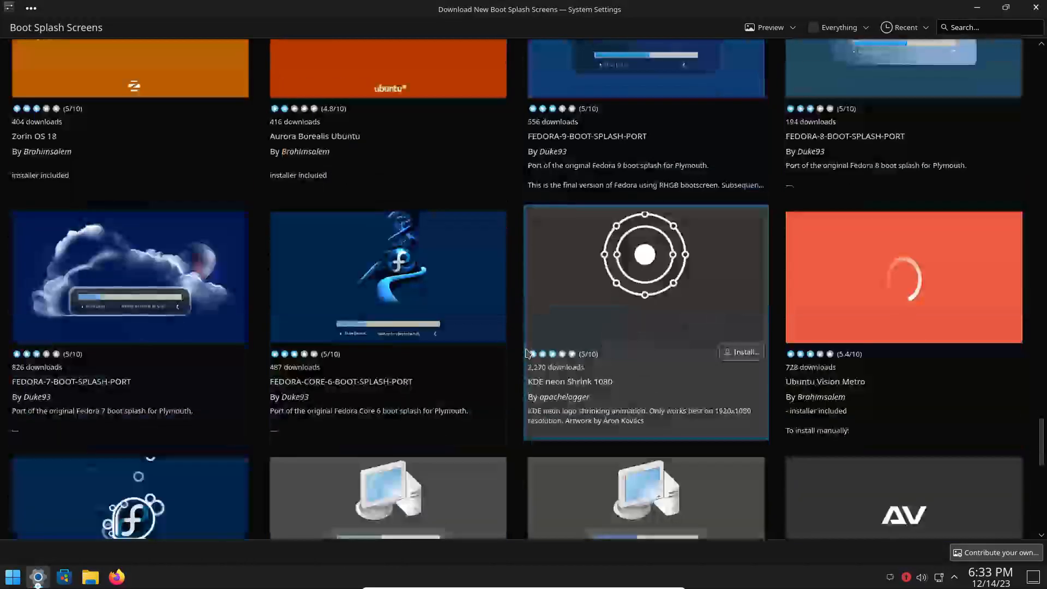
scroll(526, 354, down, 2)
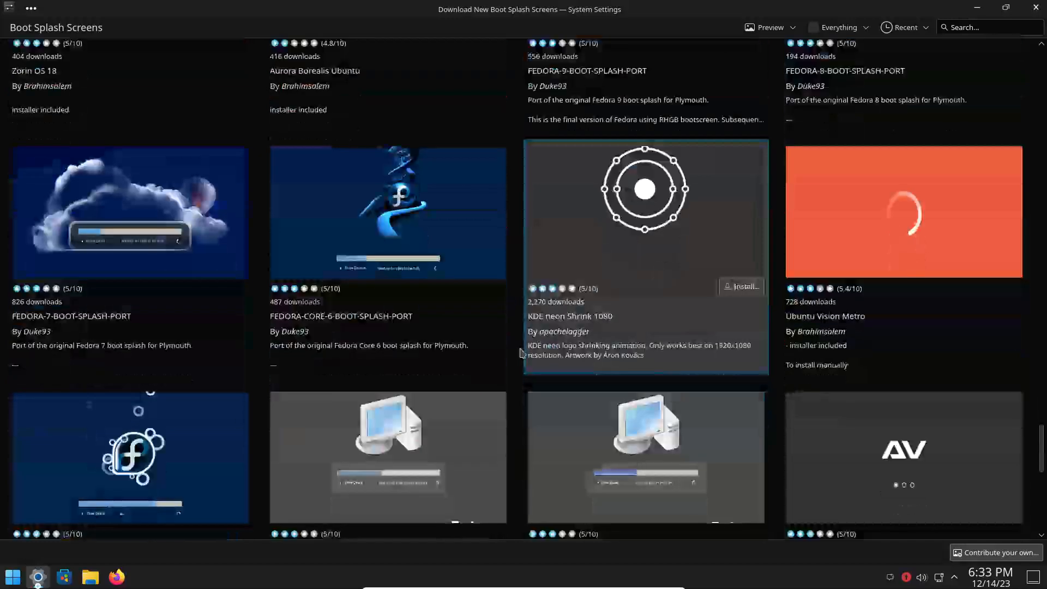
scroll(524, 355, down, 3)
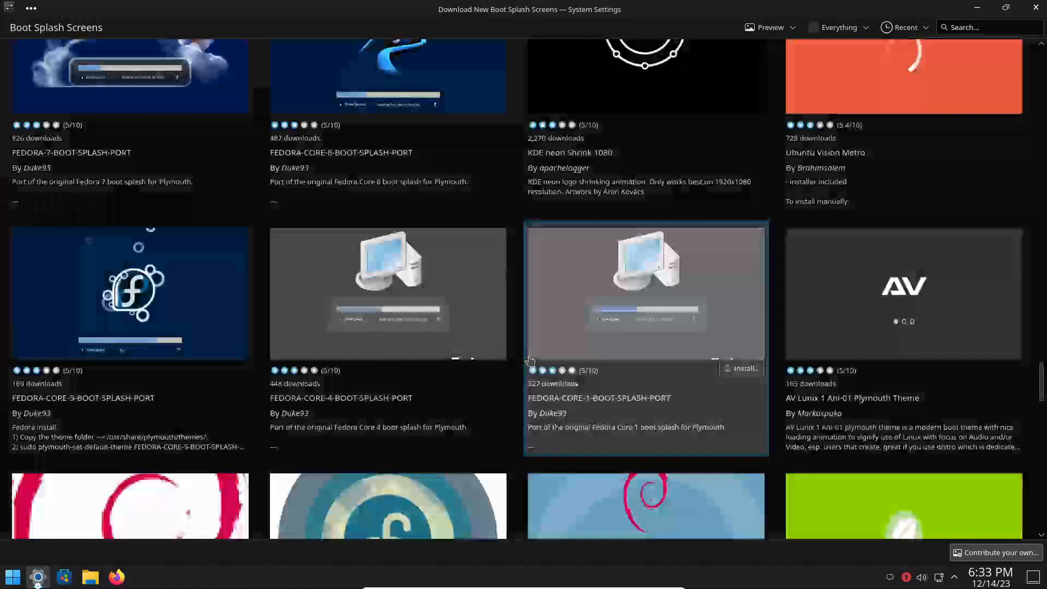
scroll(529, 361, down, 5)
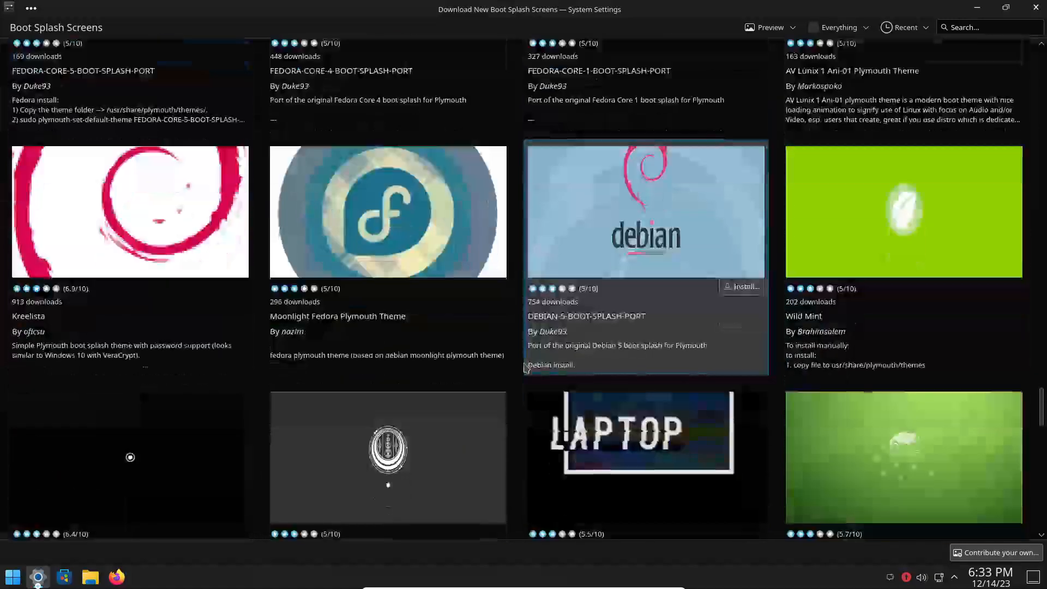
scroll(525, 368, down, 3)
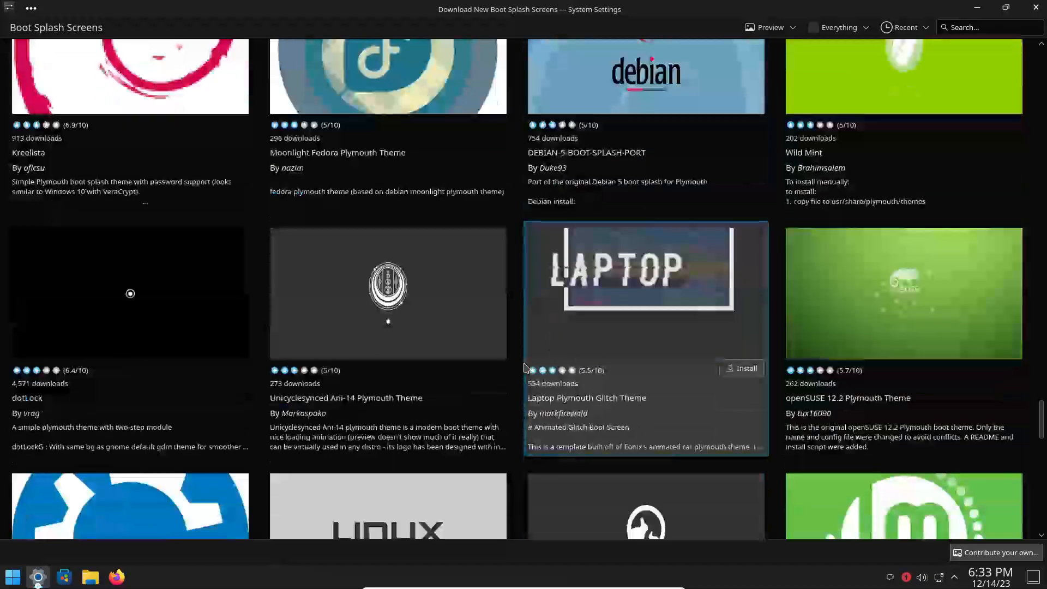
scroll(524, 364, down, 3)
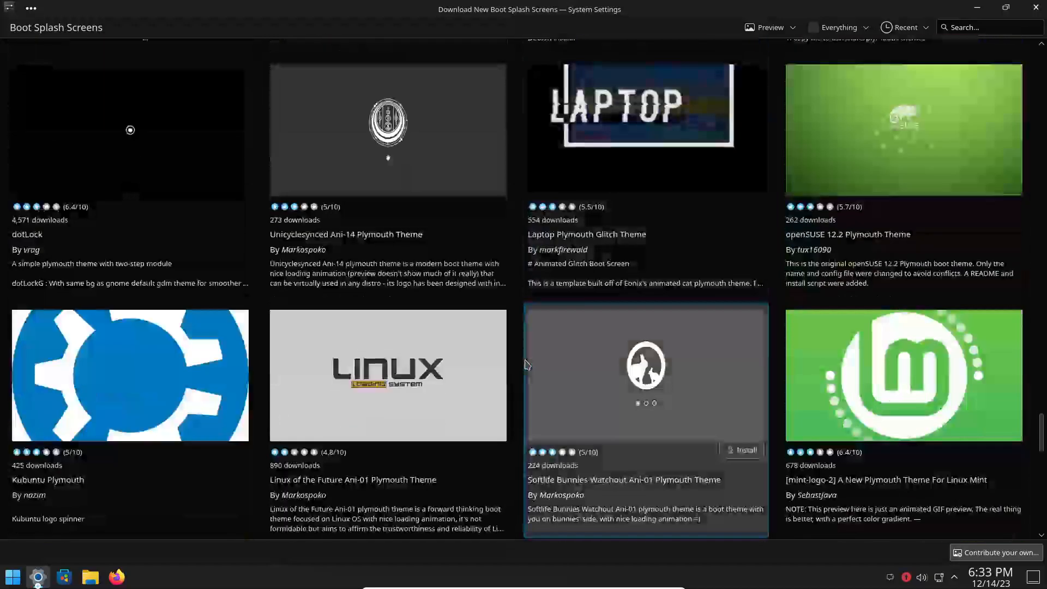
scroll(527, 364, down, 1)
scroll(527, 365, down, 3)
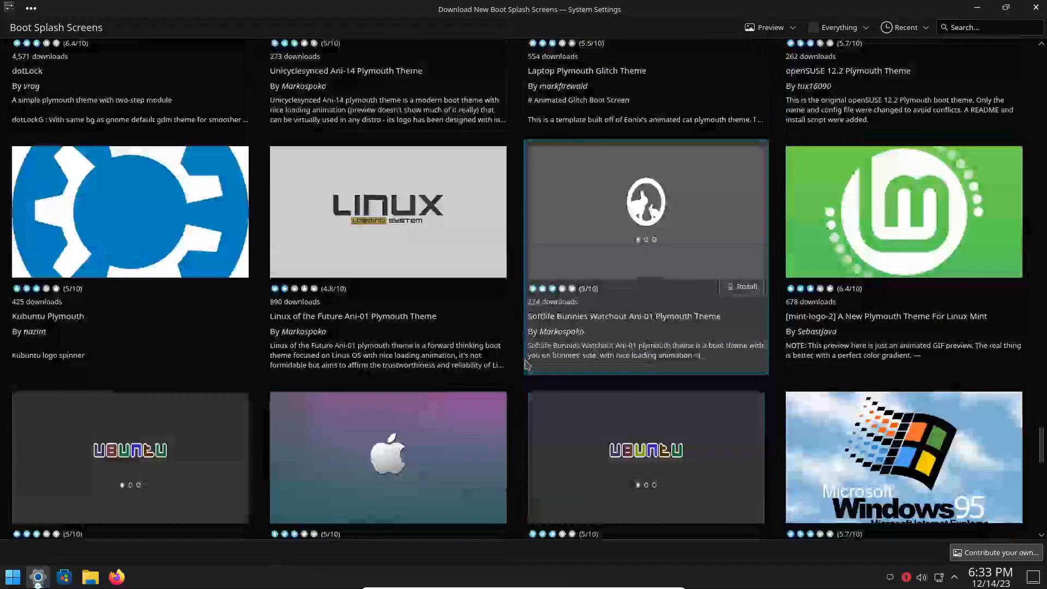
scroll(527, 364, down, 1)
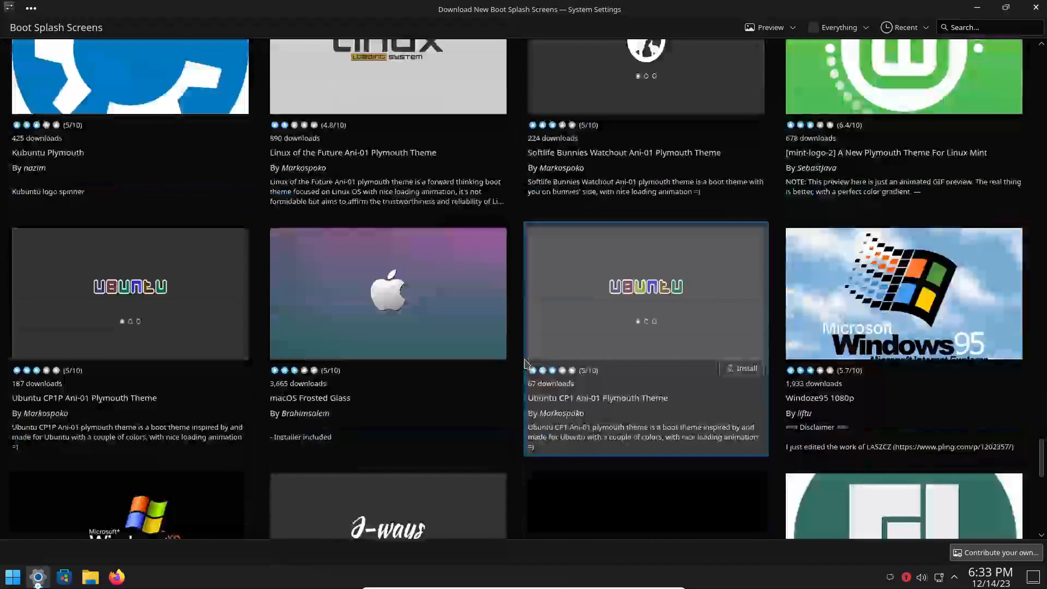
scroll(521, 363, down, 2)
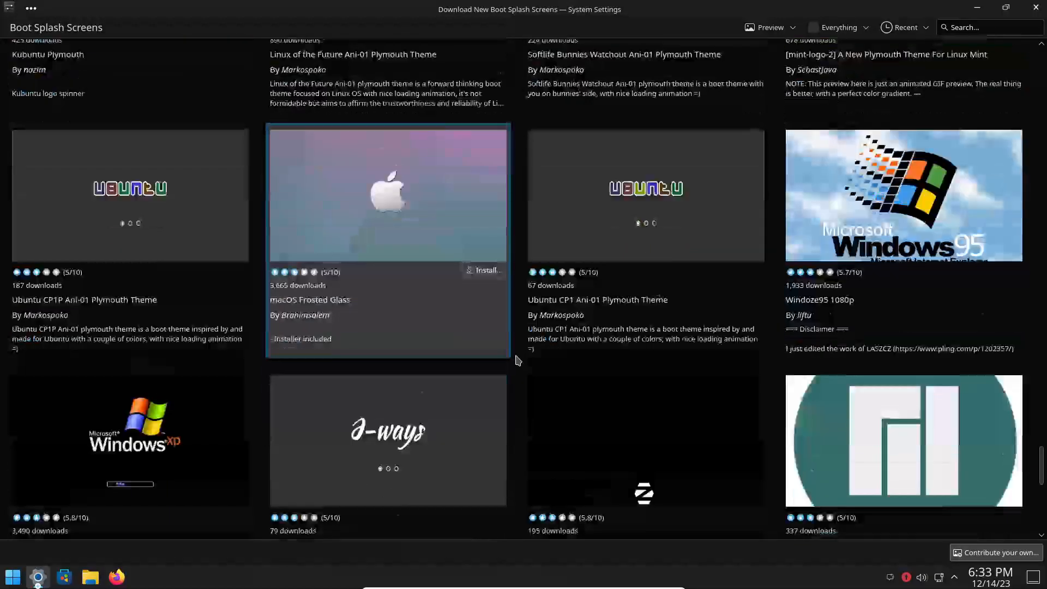
scroll(517, 354, down, 2)
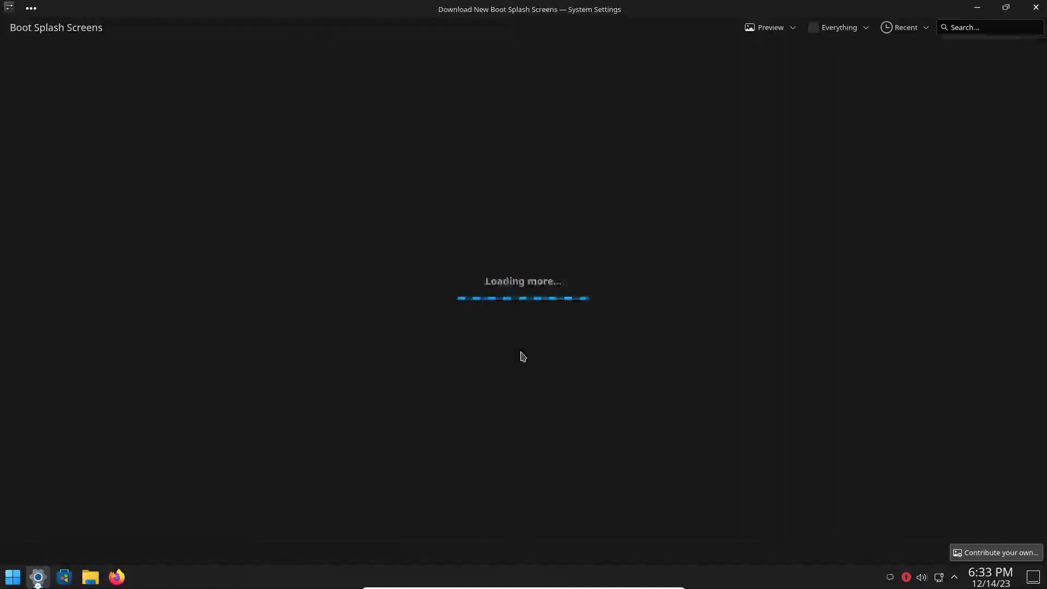
scroll(521, 355, down, 7)
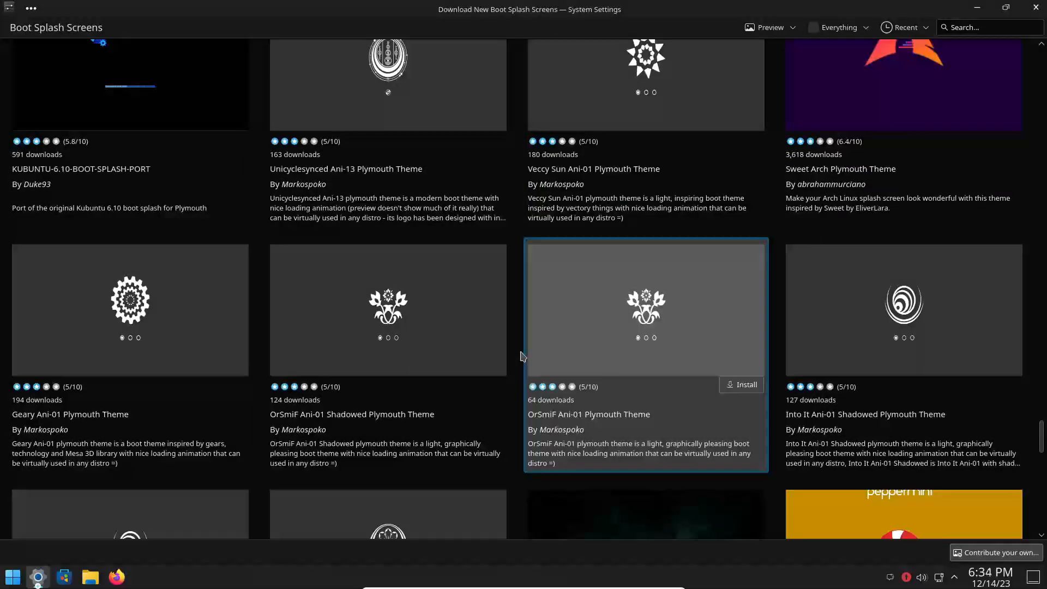
scroll(521, 355, down, 3)
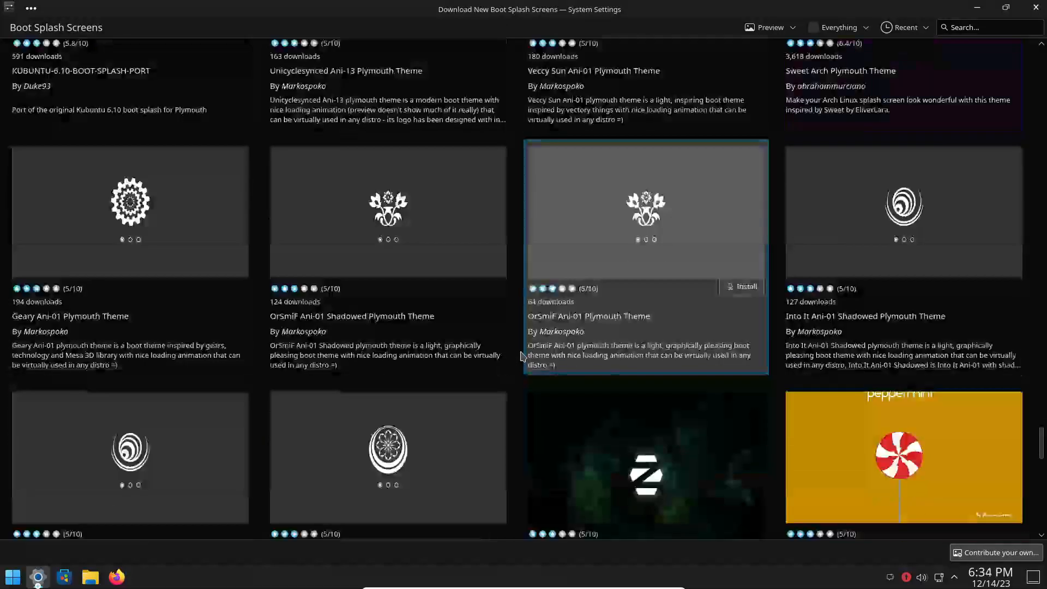
scroll(521, 356, down, 5)
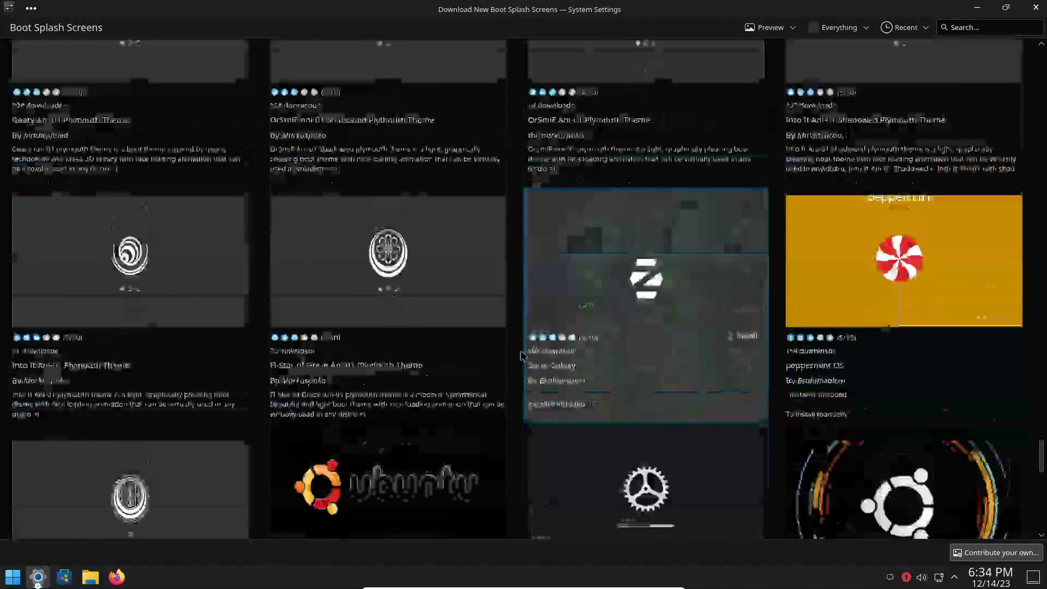
scroll(521, 355, down, 2)
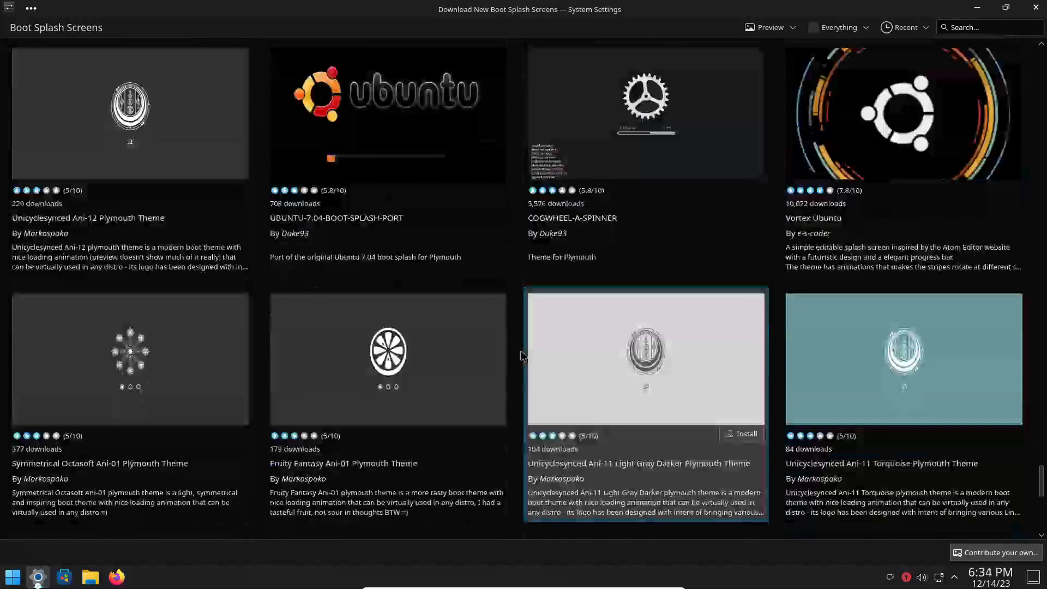
scroll(521, 356, down, 1)
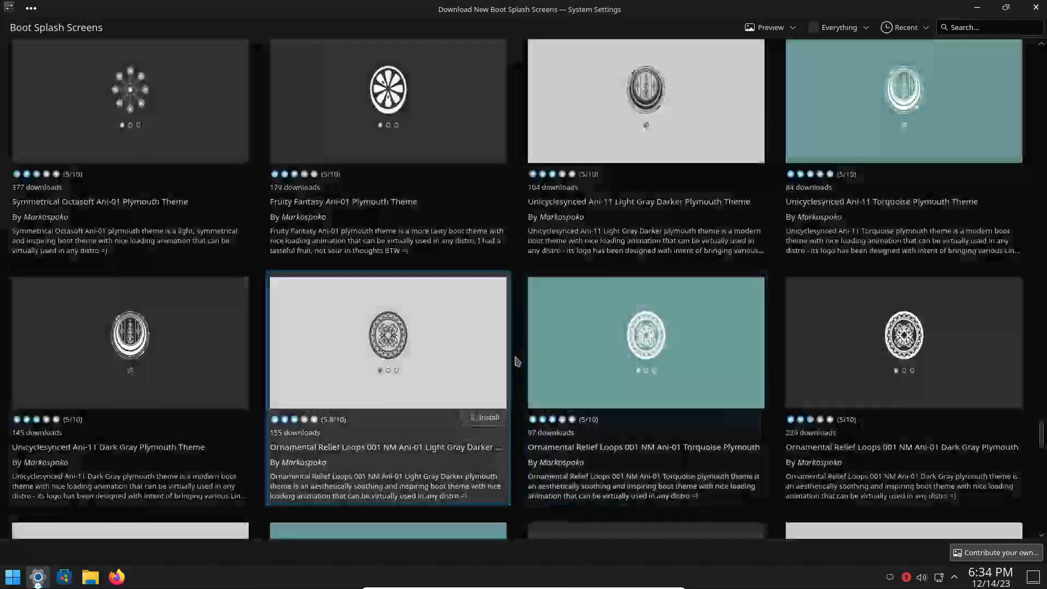
scroll(517, 359, down, 3)
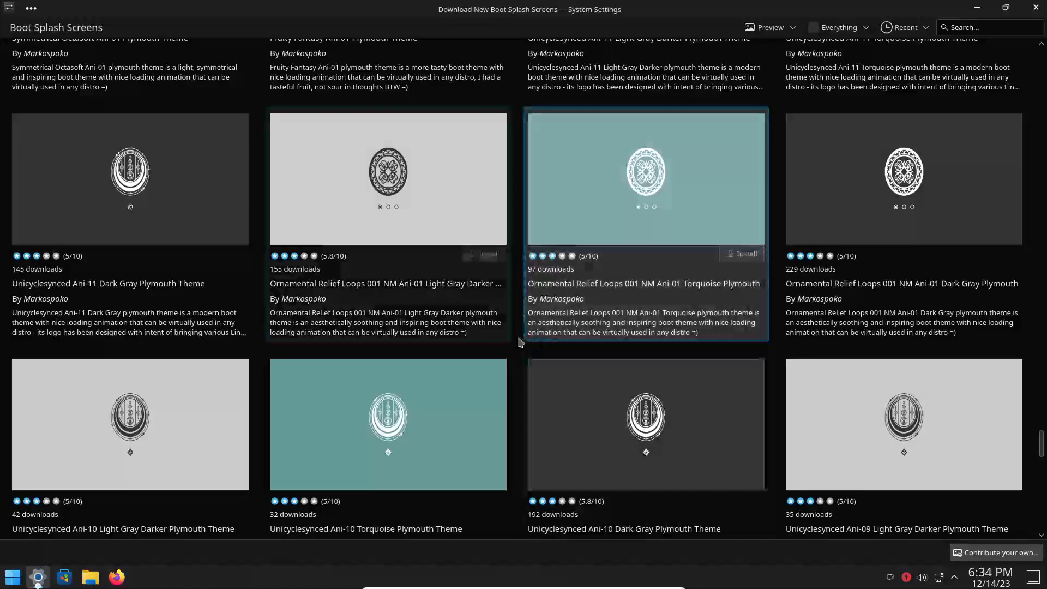
scroll(523, 347, down, 2)
scroll(517, 347, down, 4)
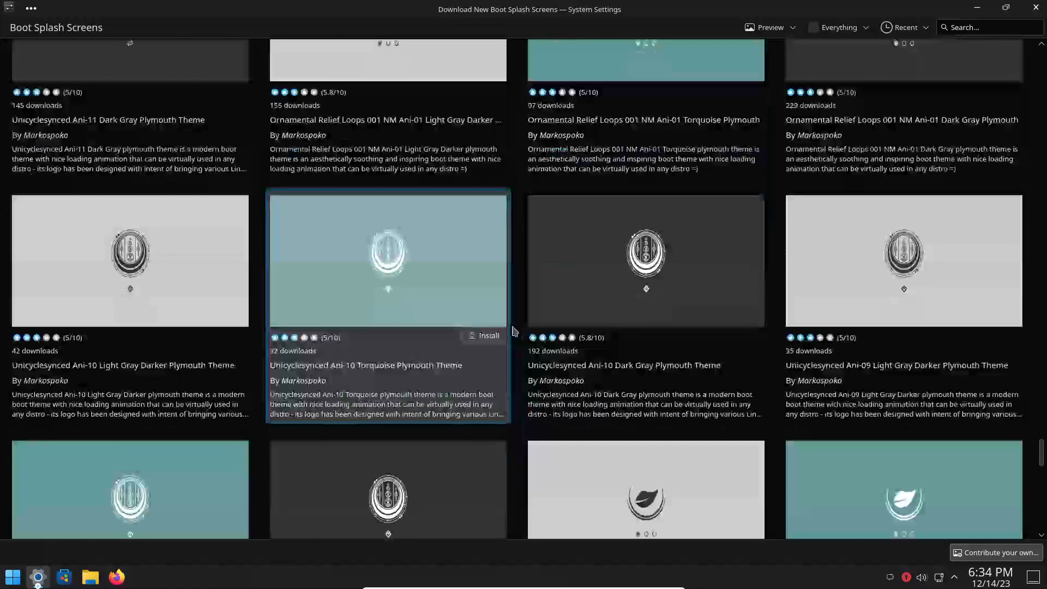
scroll(520, 328, down, 3)
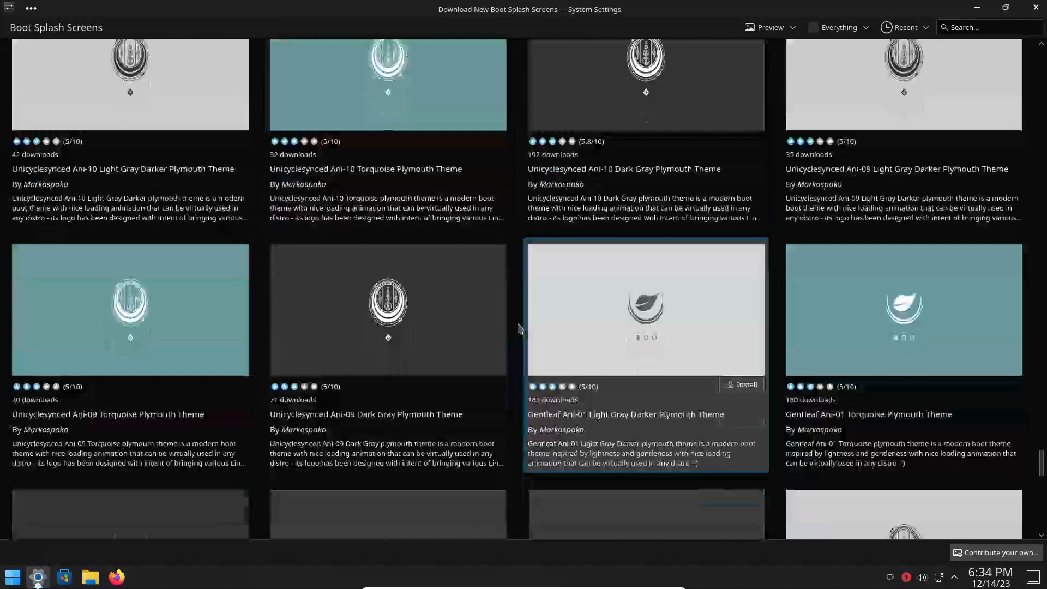
scroll(517, 325, down, 3)
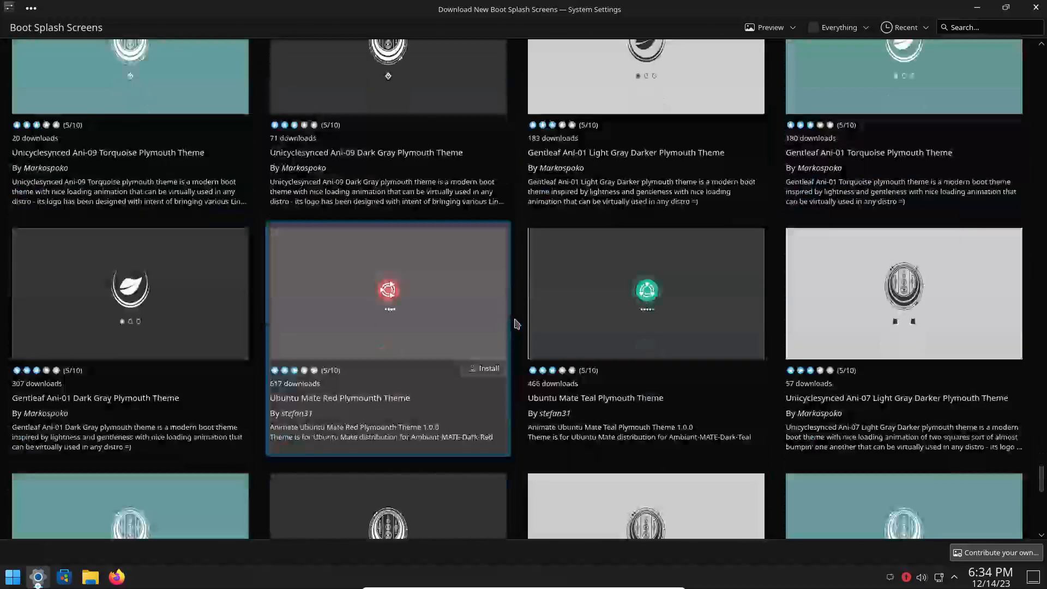
- Examine the remaining boot splash entries from the Gentleaf themes down to the Windows 7 Plymouth Splash Screen, then close the download window
scroll(516, 324, down, 2)
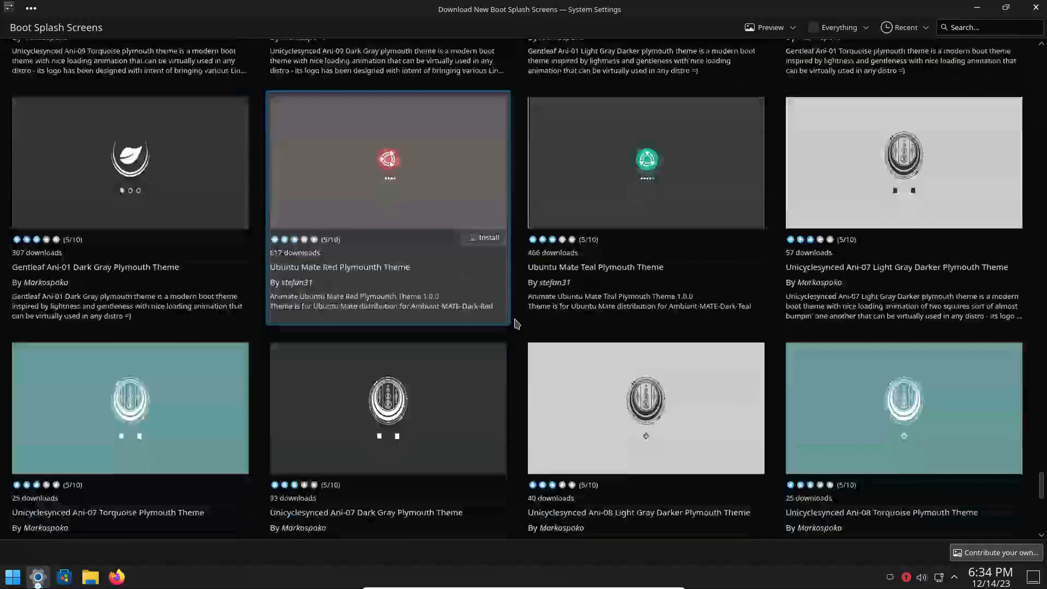
scroll(517, 324, down, 1)
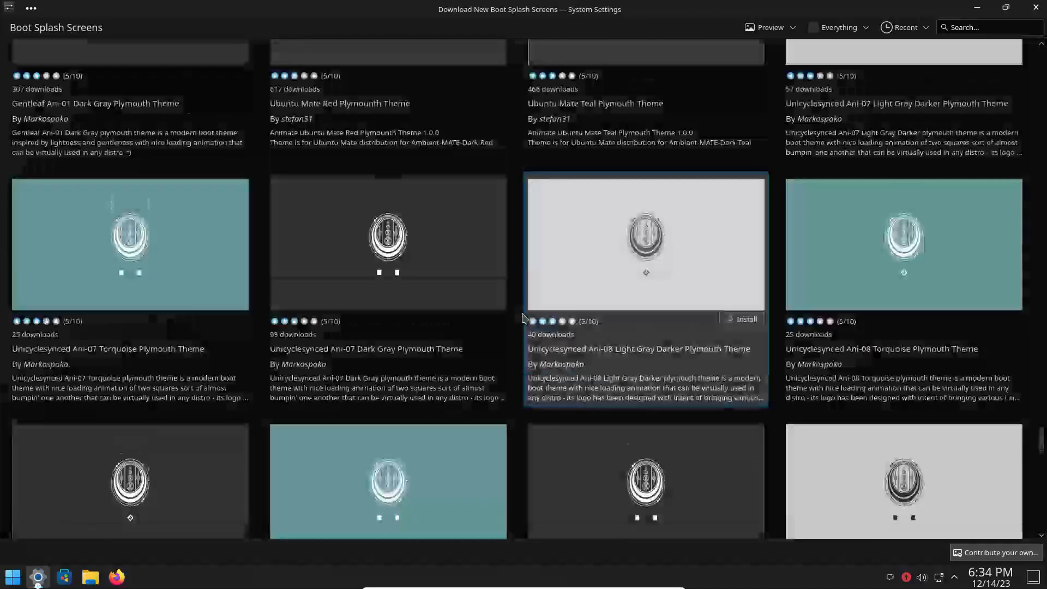
scroll(523, 319, down, 3)
scroll(521, 317, down, 3)
scroll(519, 327, down, 2)
scroll(518, 328, down, 4)
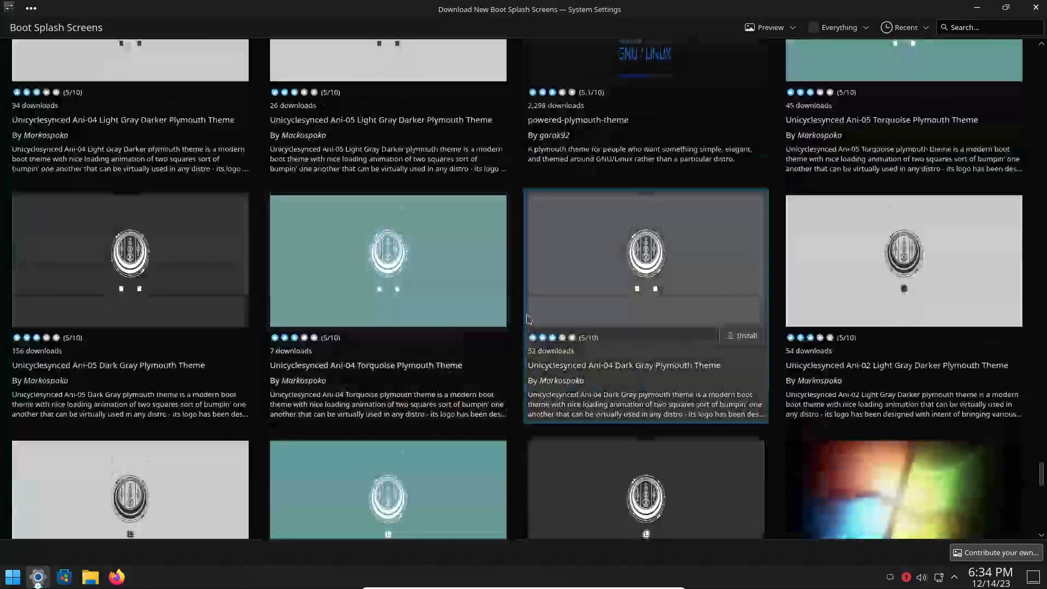
scroll(524, 316, down, 3)
scroll(527, 316, down, 2)
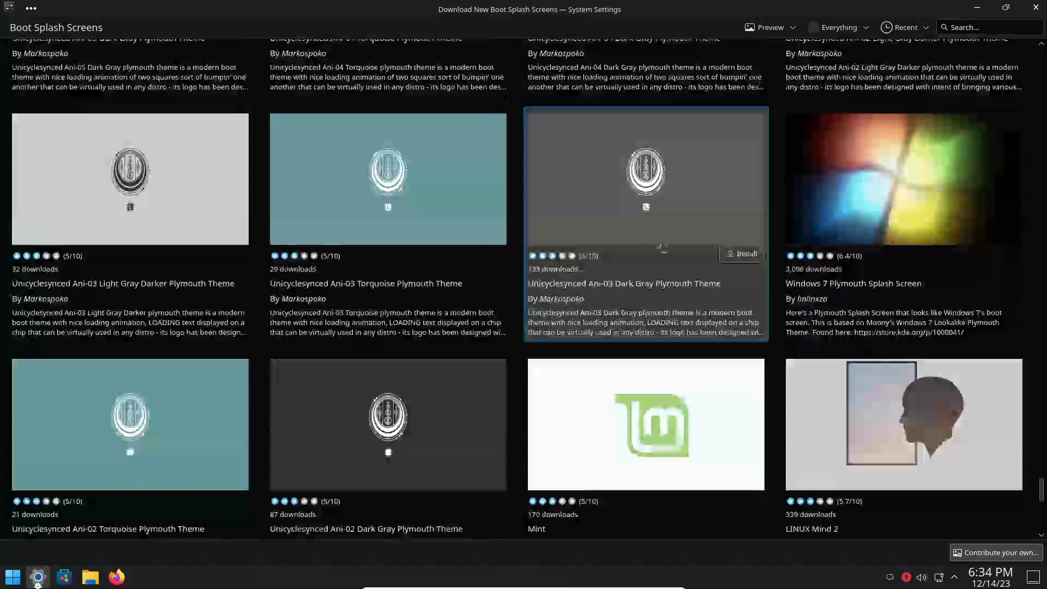
click(1035, 9)
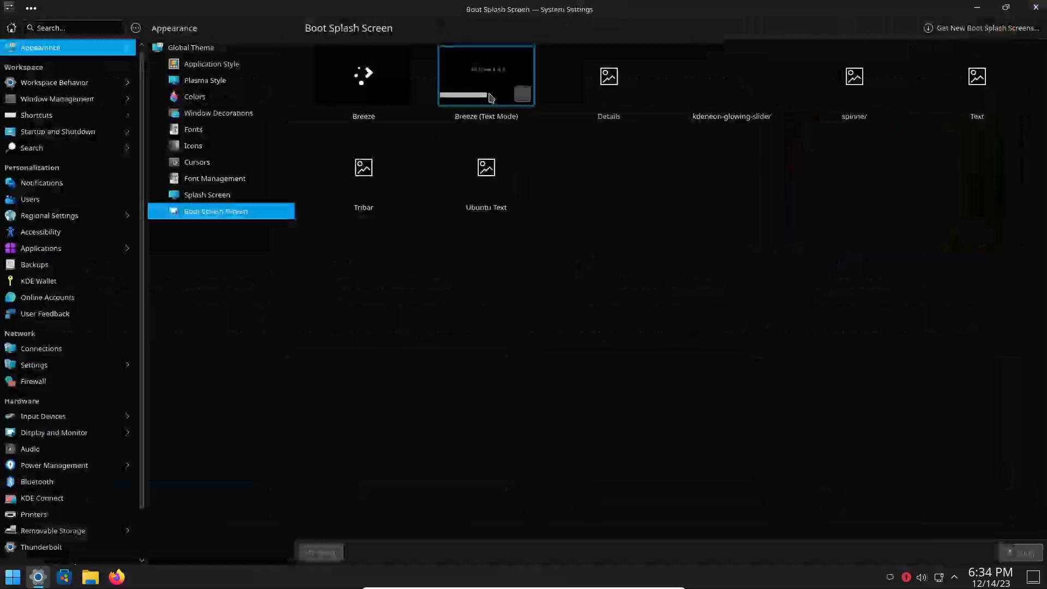
- Apply the kdeneon-glowing-slider boot splash screen, authenticating with the account password
click(730, 77)
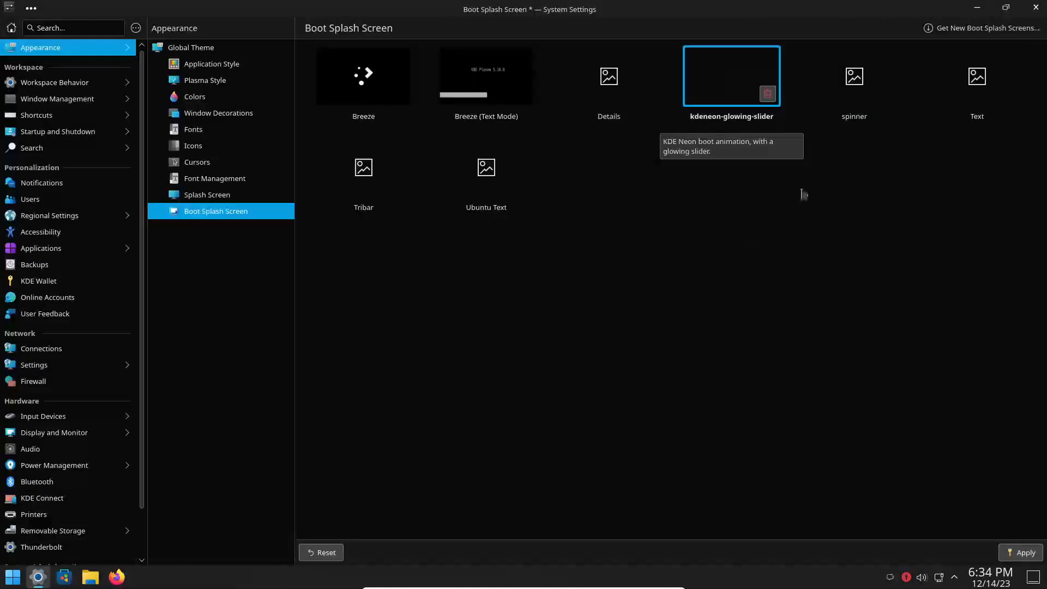
click(1018, 552)
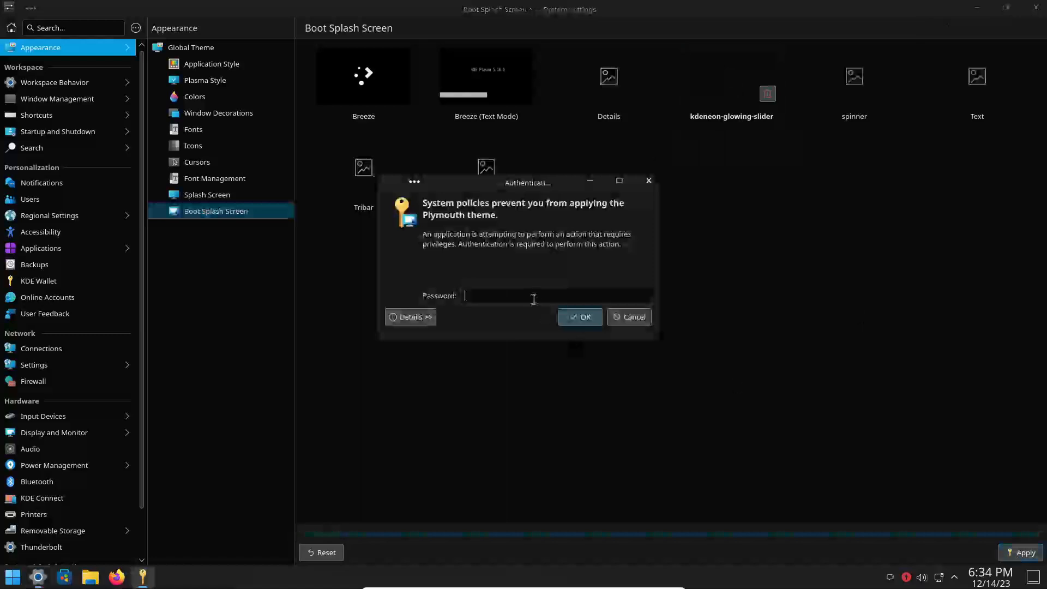
text(•••••)
key(Return)
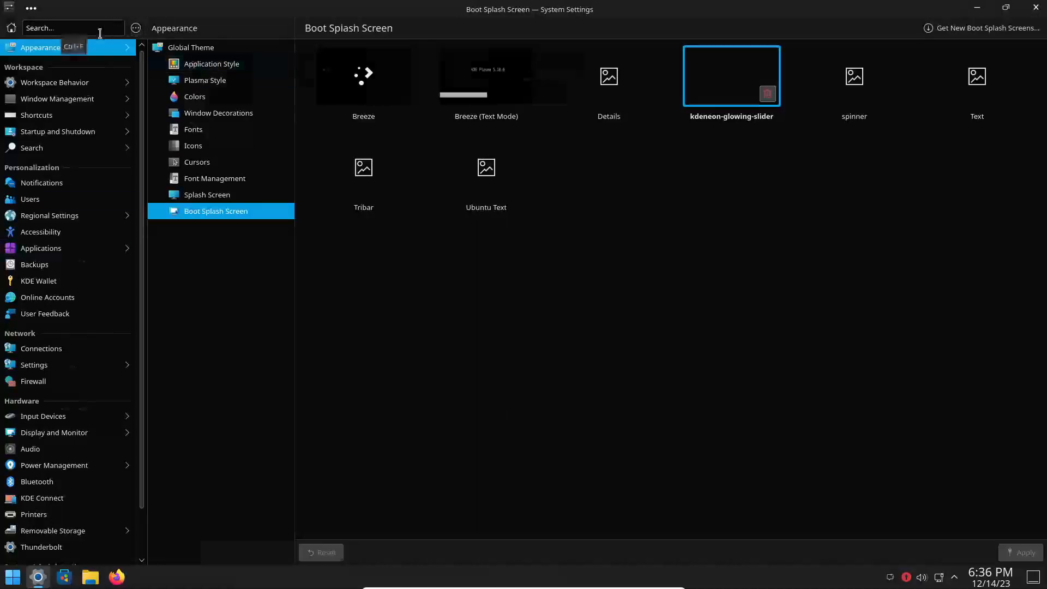
- Search the settings for "sddm" and open the Login Screen (SDDM) page
click(99, 33)
text(sddm)
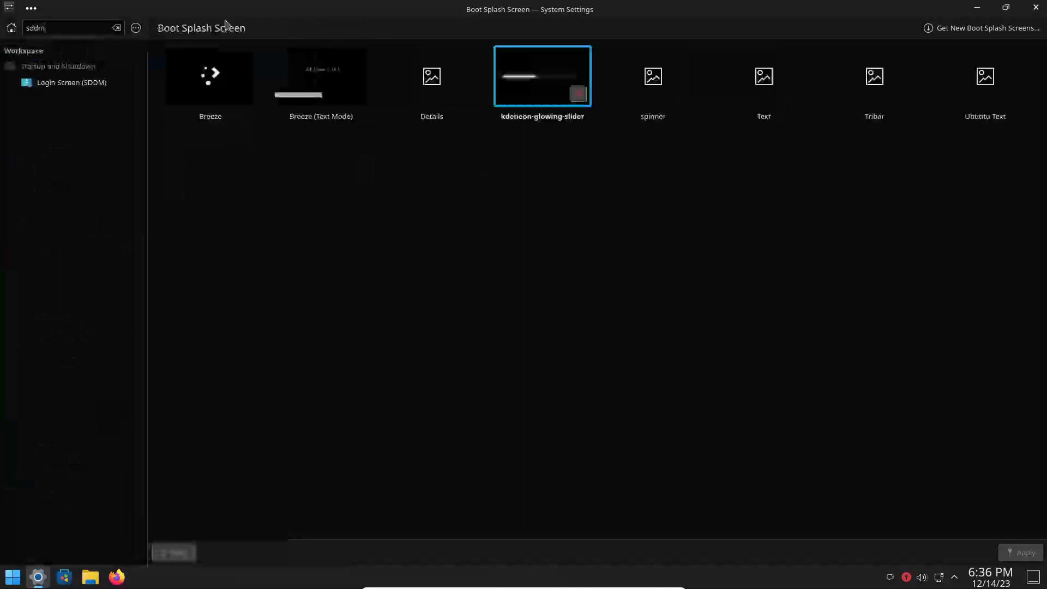
click(70, 80)
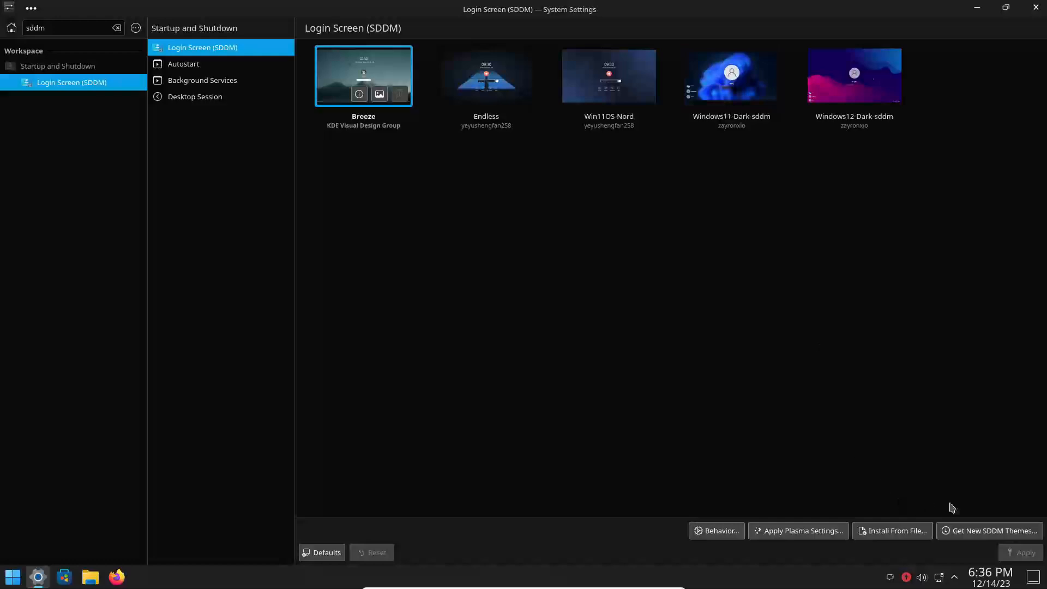
- Search the downloadable SDDM login themes for "windows", look through the results in a maximized window and close it
click(1007, 531)
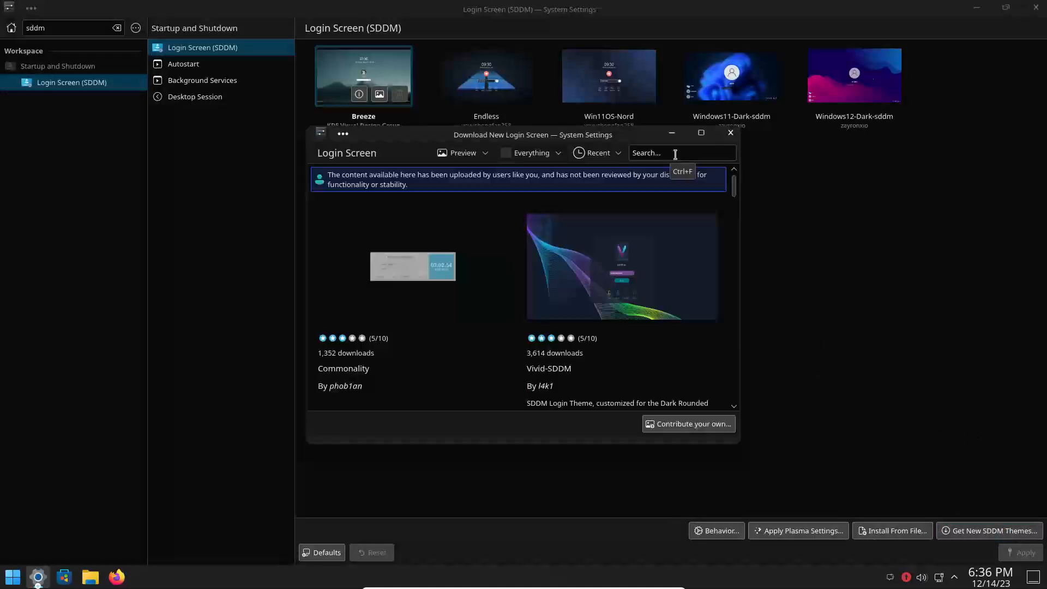
text(wi)
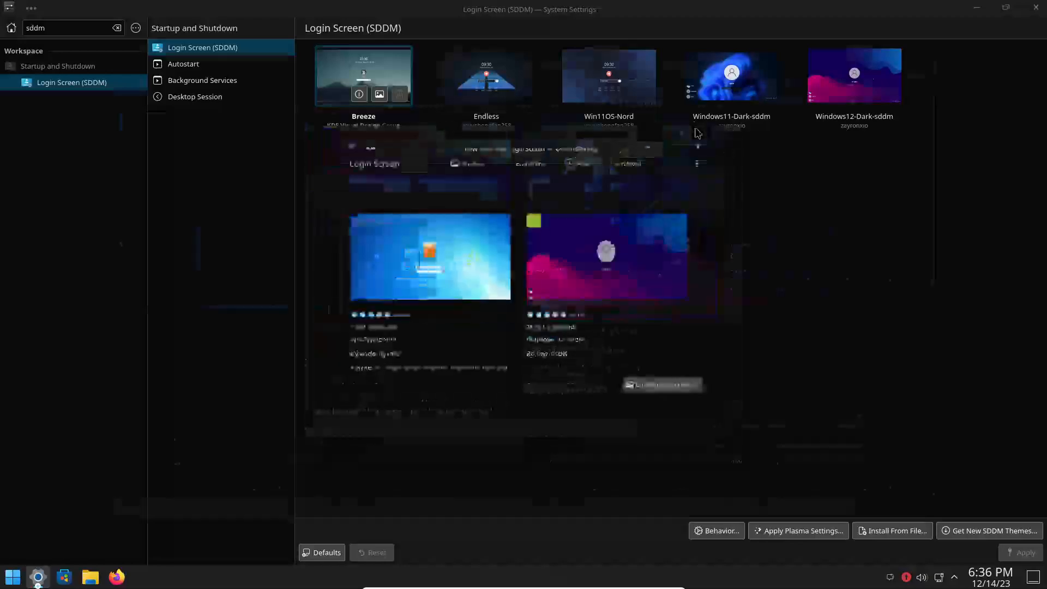
click(700, 133)
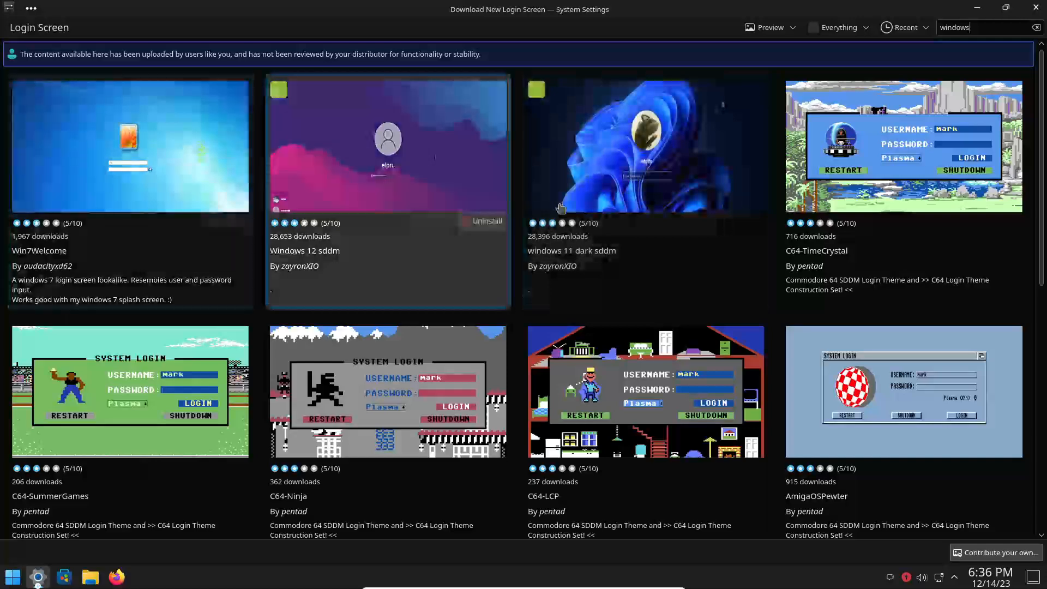
scroll(598, 217, down, 5)
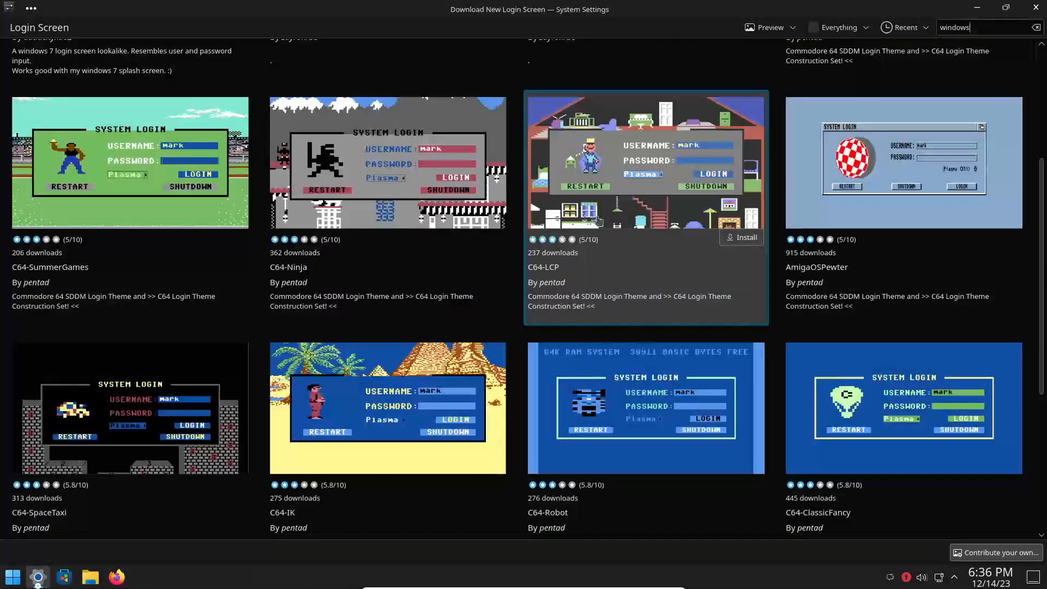
scroll(598, 217, down, 2)
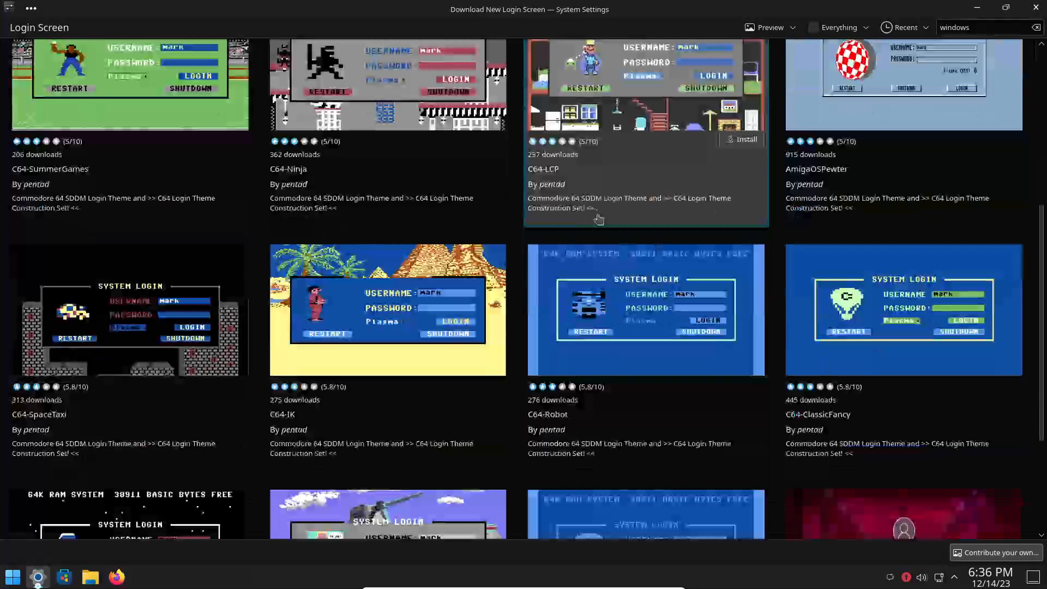
scroll(598, 217, down, 2)
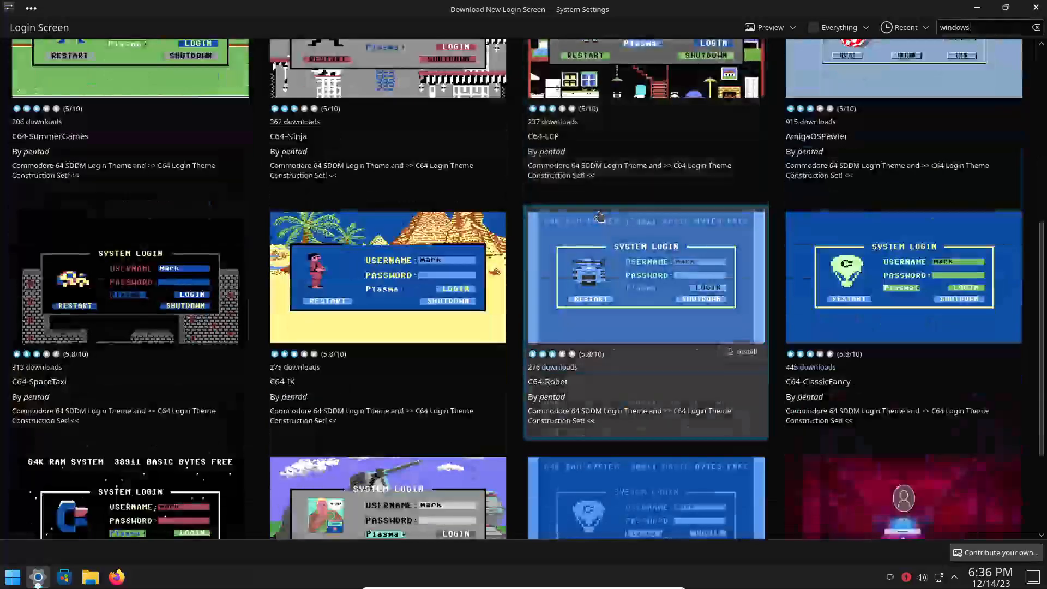
scroll(600, 216, down, 1)
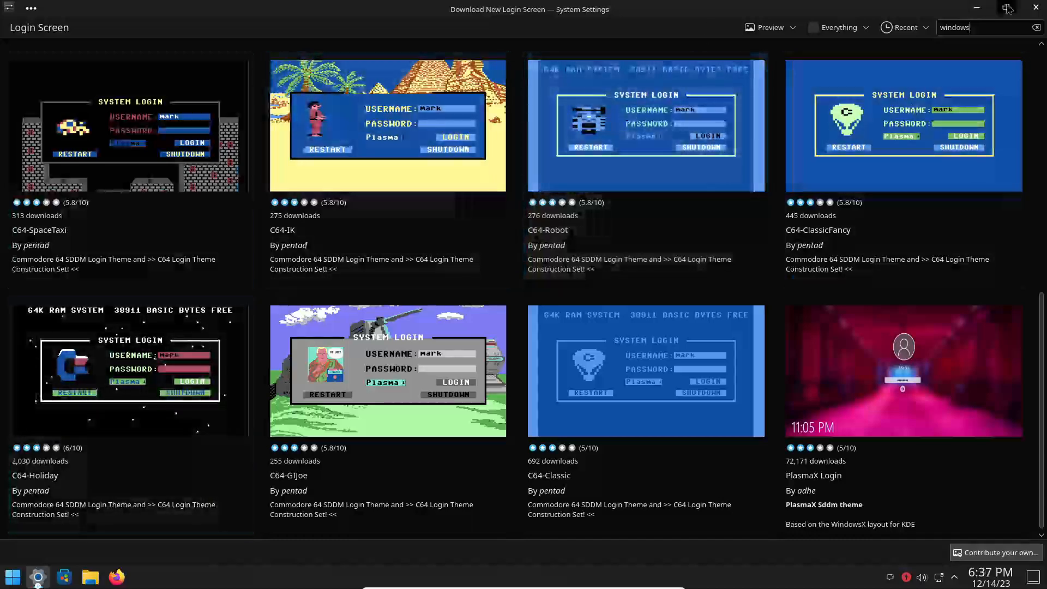
click(1035, 9)
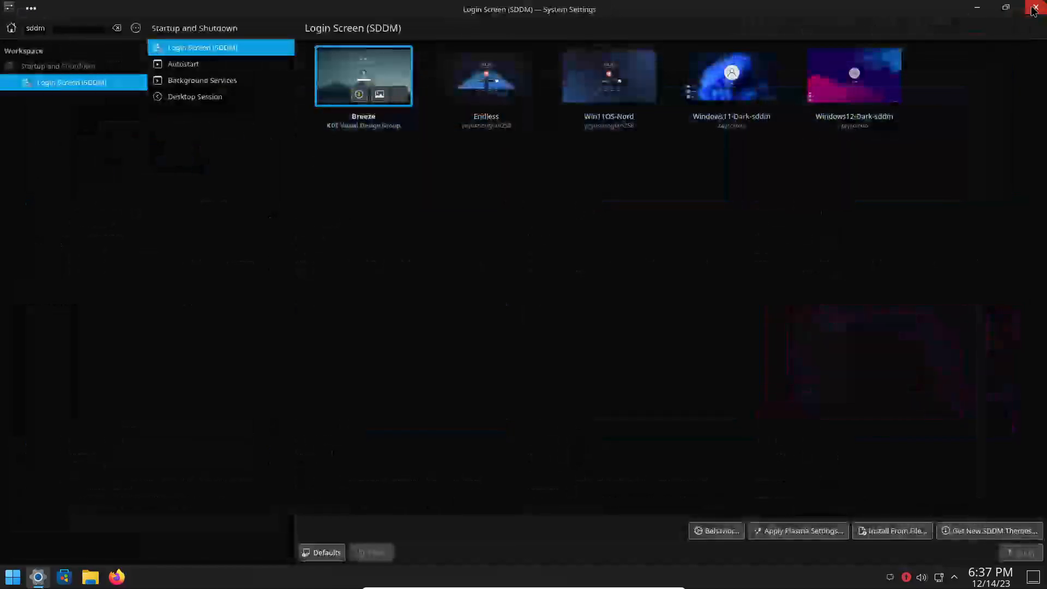
- Minimize the settings window and open the desktop wallpaper configuration in a maximized window
mouse_move(749, 99)
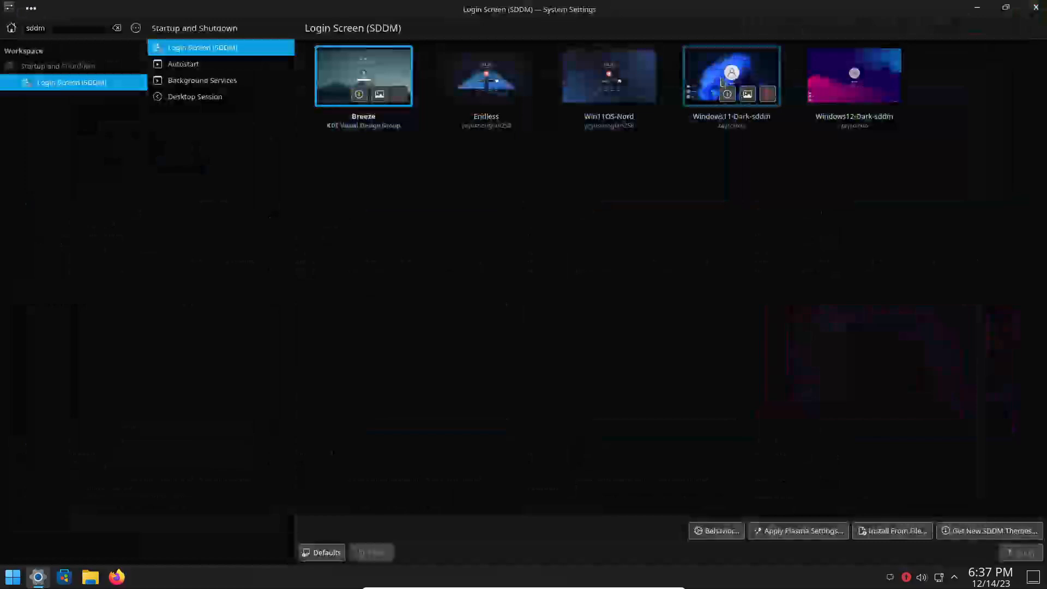
click(980, 9)
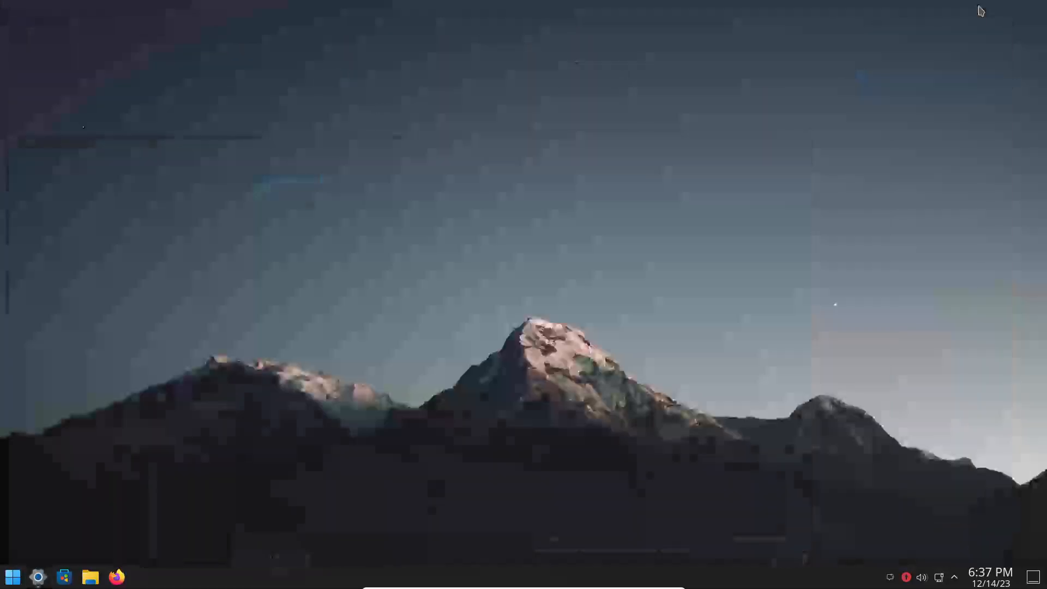
right_click(548, 164)
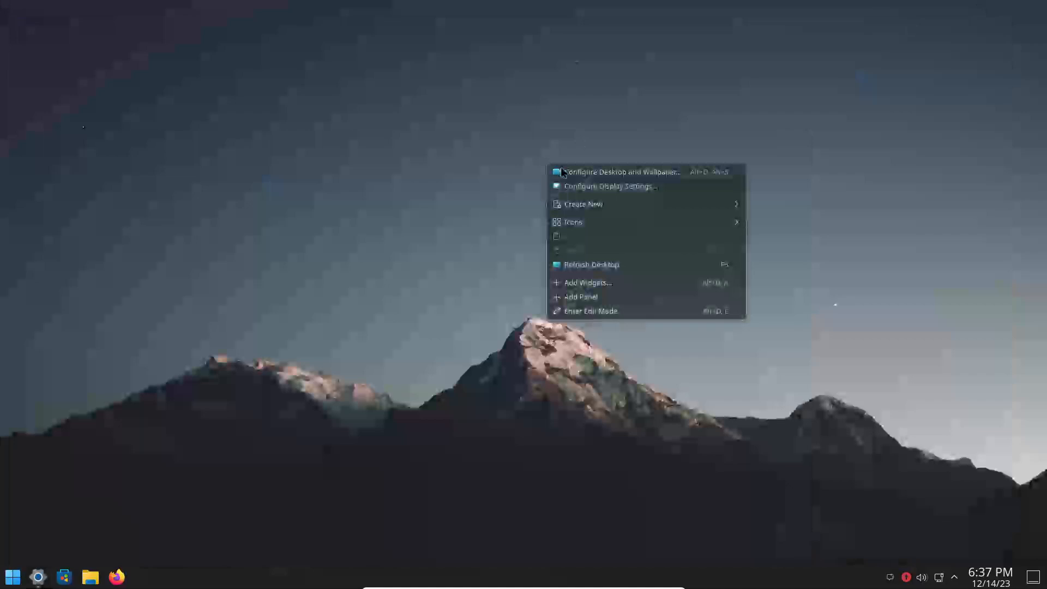
click(563, 173)
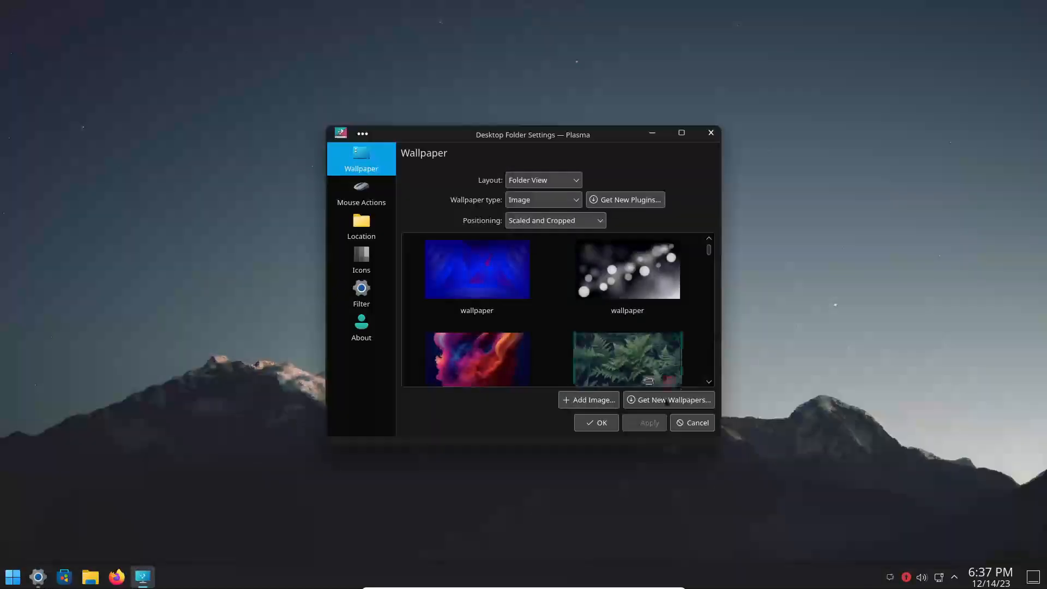
click(681, 133)
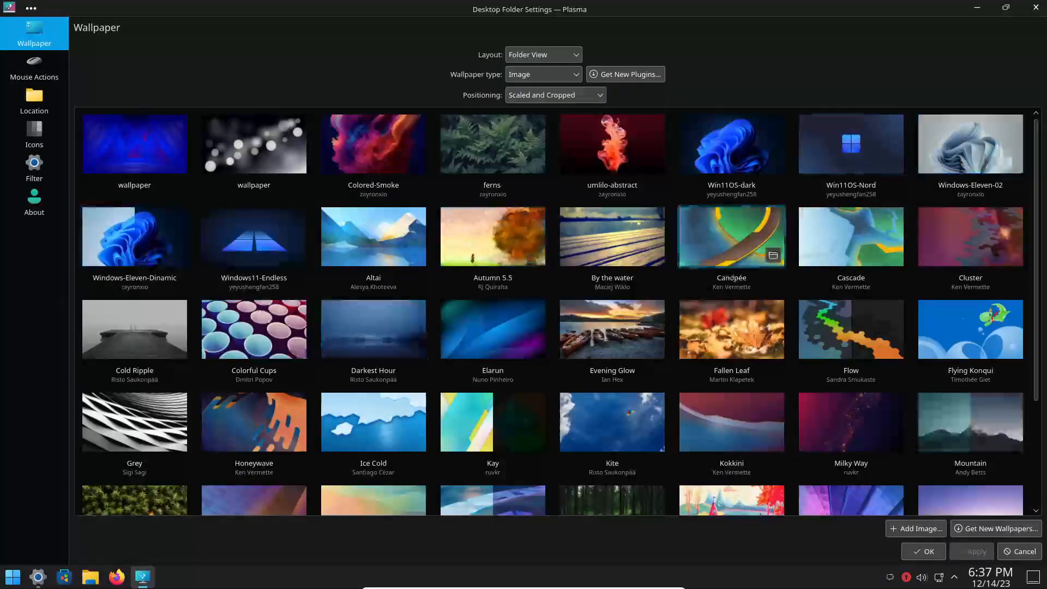
- Search the downloadable wallpapers for "windows" and install Microsoft Windows 11 Blue Ripple Abstract 5k
click(983, 528)
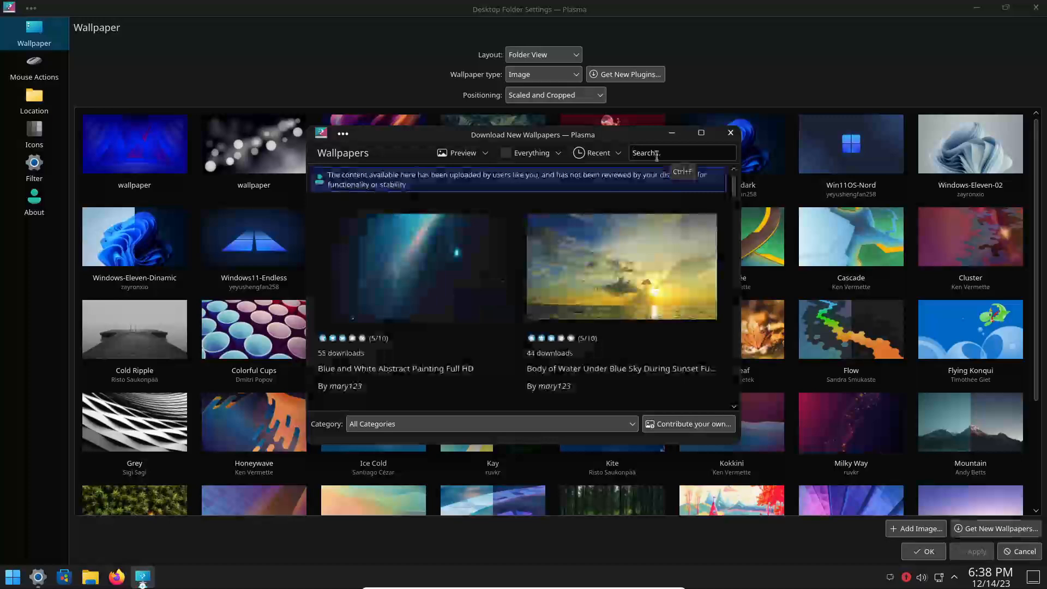
text(windows)
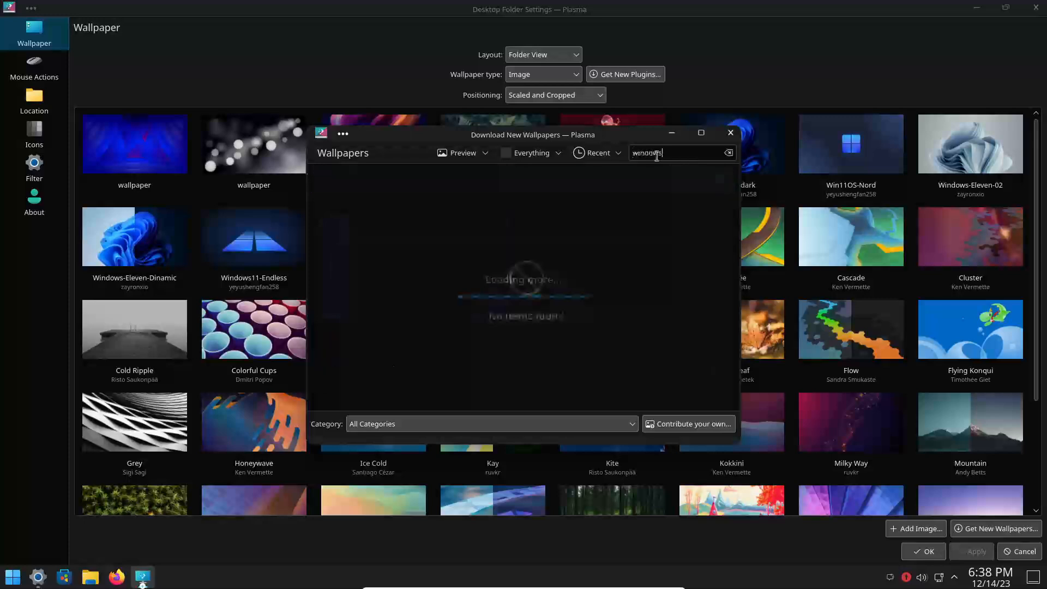
click(702, 135)
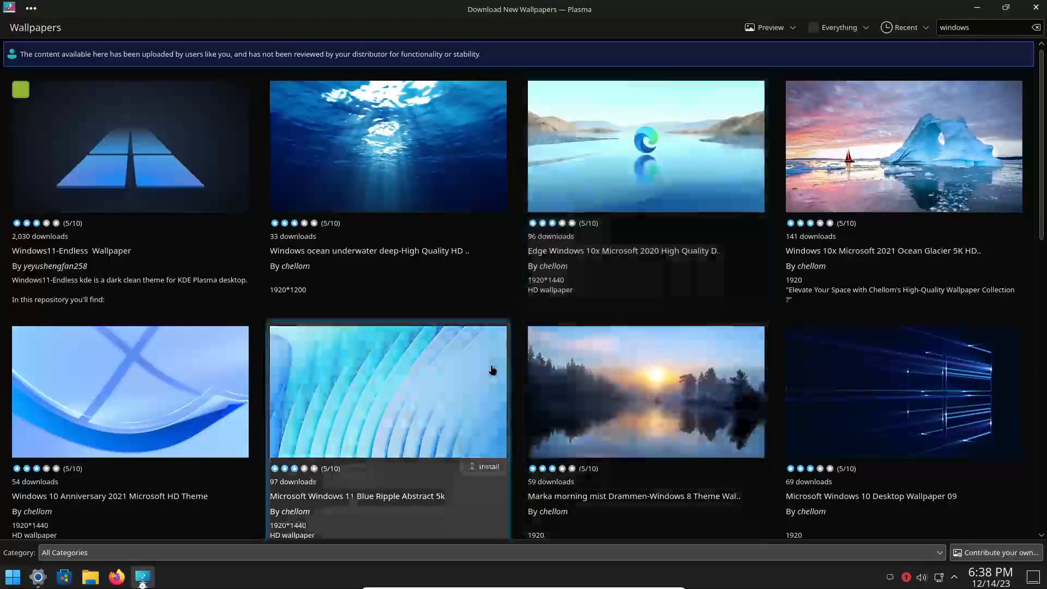
scroll(492, 370, down, 3)
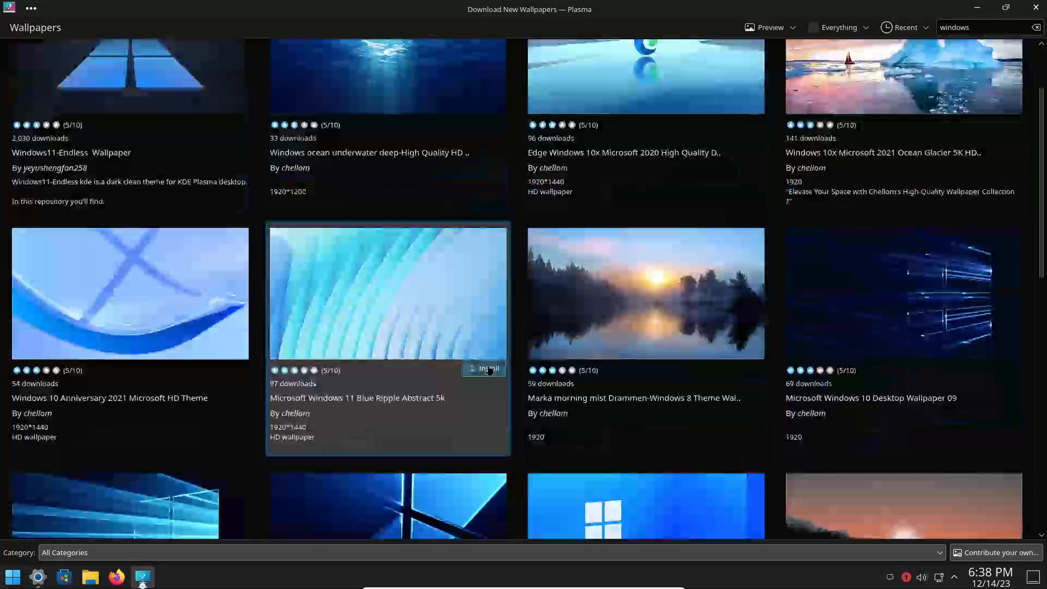
click(485, 369)
- Install the Pink Curly Creative 2021 Windows 11 and Simple Curly 2021 Windows 11 Dynamic 4K HD wallpapers
scroll(611, 367, down, 5)
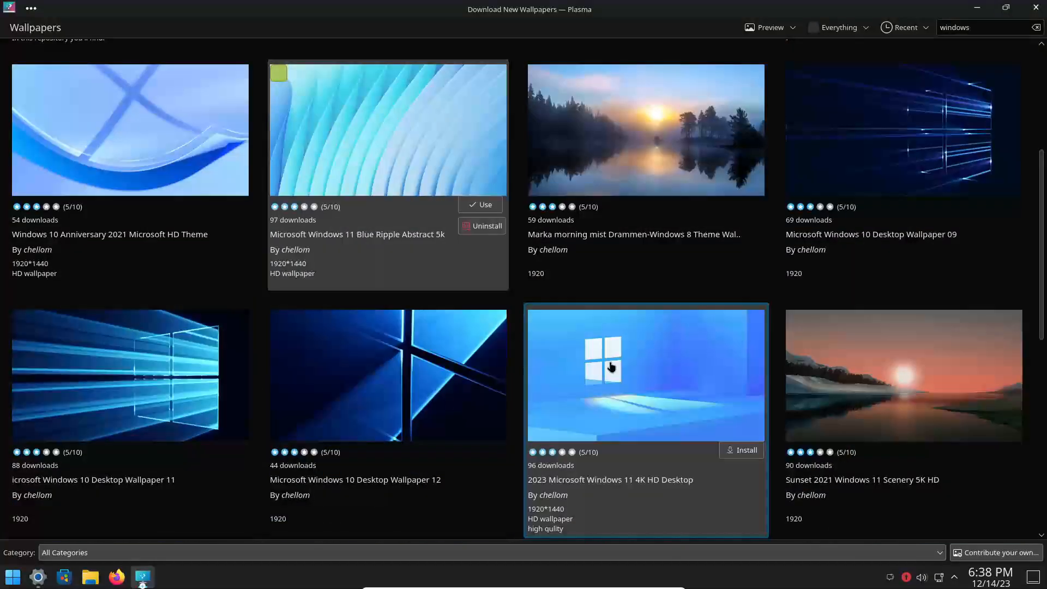
scroll(612, 367, down, 3)
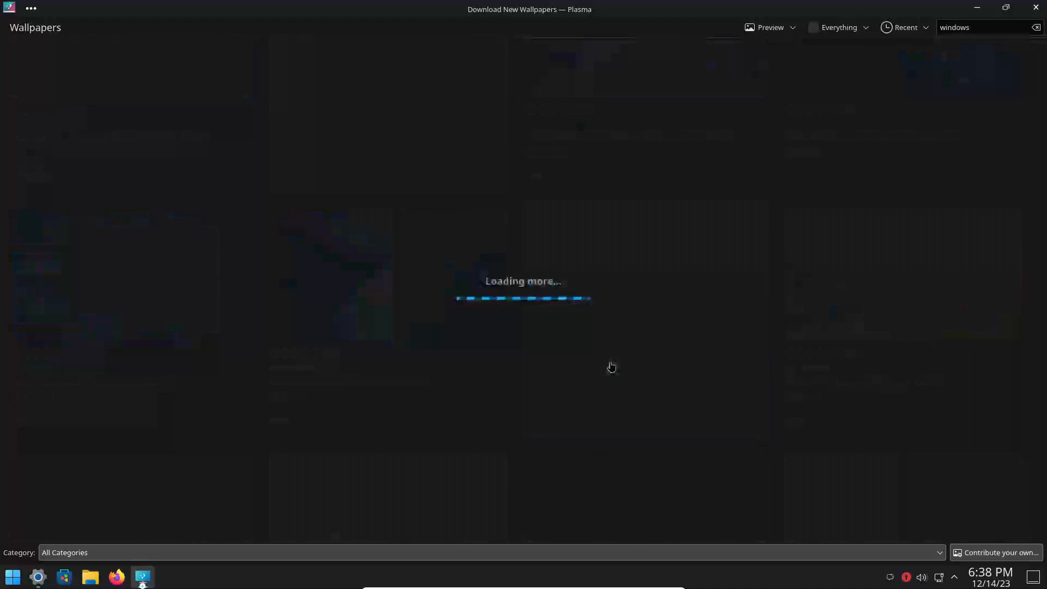
scroll(611, 367, down, 1)
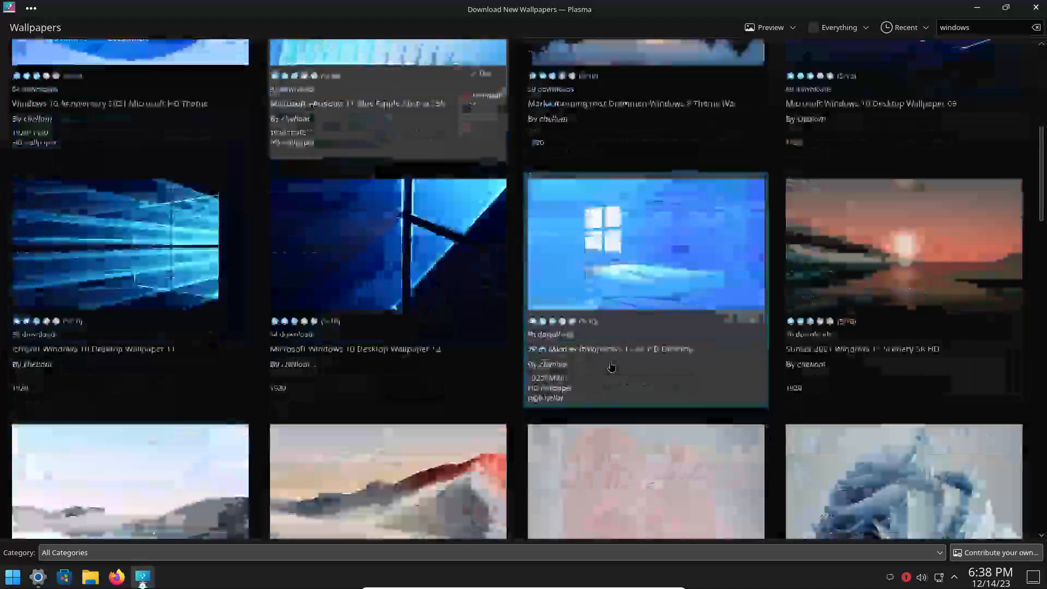
scroll(611, 367, down, 3)
scroll(612, 367, down, 2)
click(742, 402)
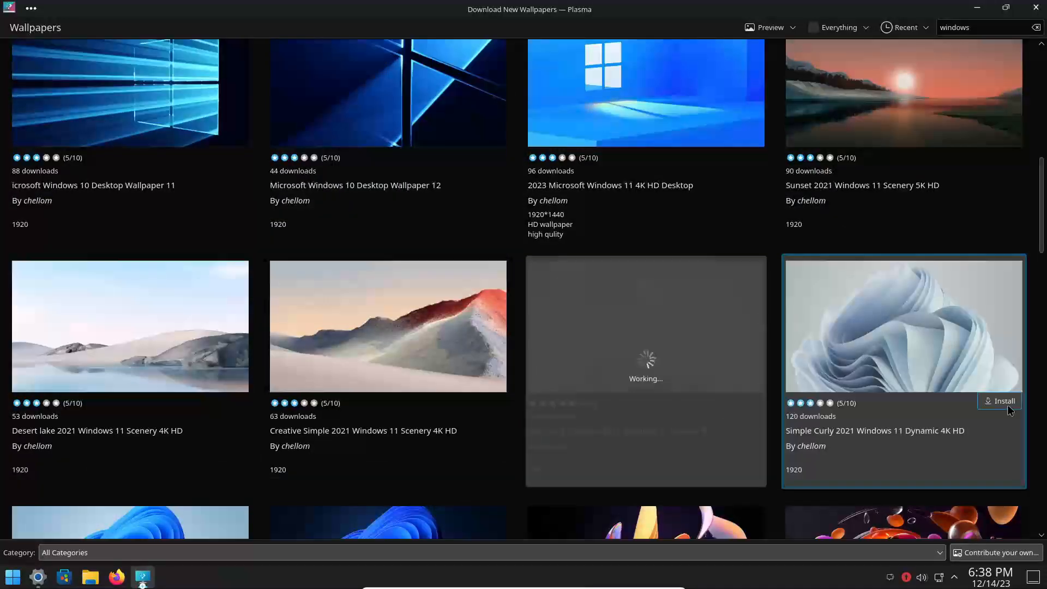
click(1007, 405)
- Install the Dark Blue Folds and Blue Creative 2021 Windows 11 Dynamic 4K HD wallpapers
scroll(708, 460, down, 3)
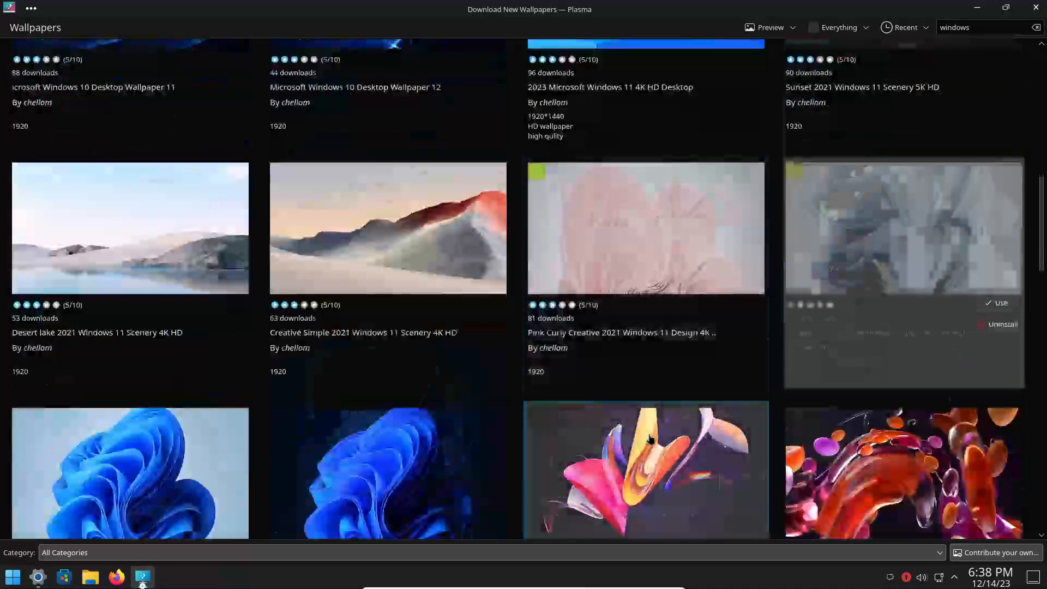
scroll(651, 439, down, 4)
click(472, 420)
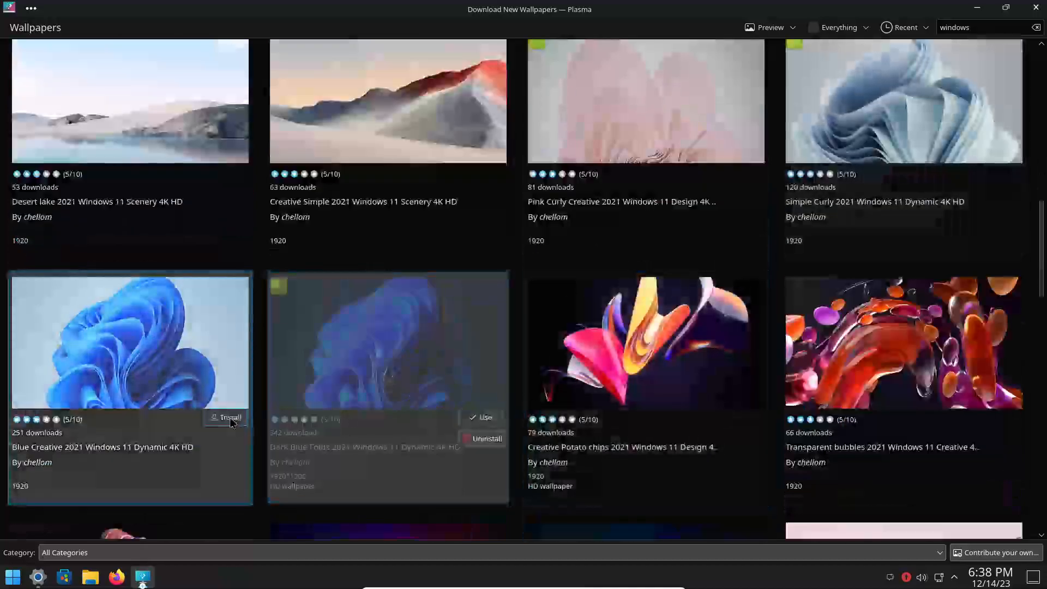
click(231, 423)
- Install the Colorful Gradient 2021 Windows 11 Abstract 4K wallpaper and close the wallpaper download window
scroll(452, 415, down, 4)
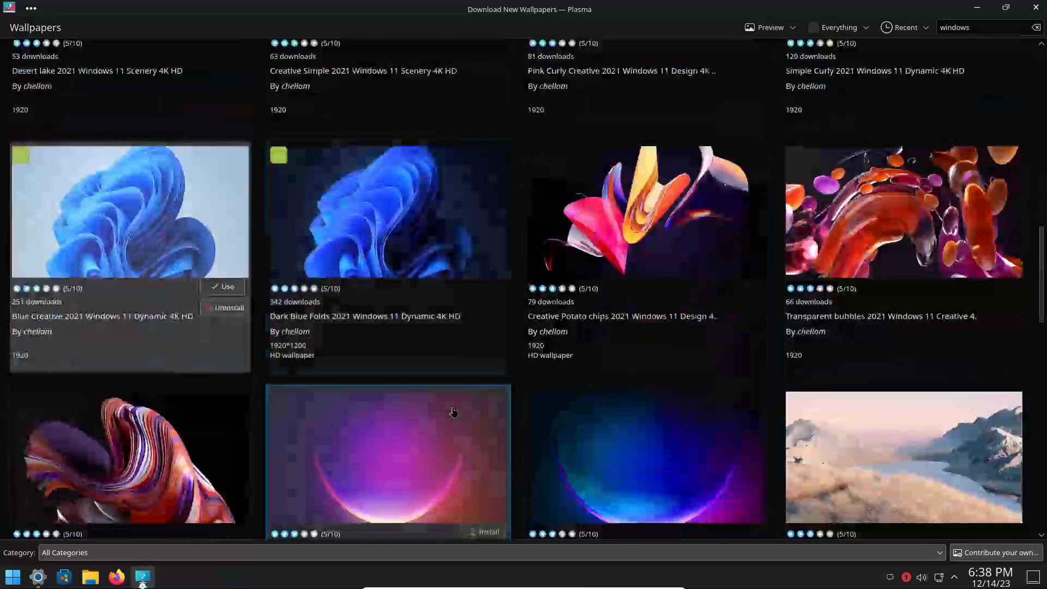
scroll(453, 412, down, 2)
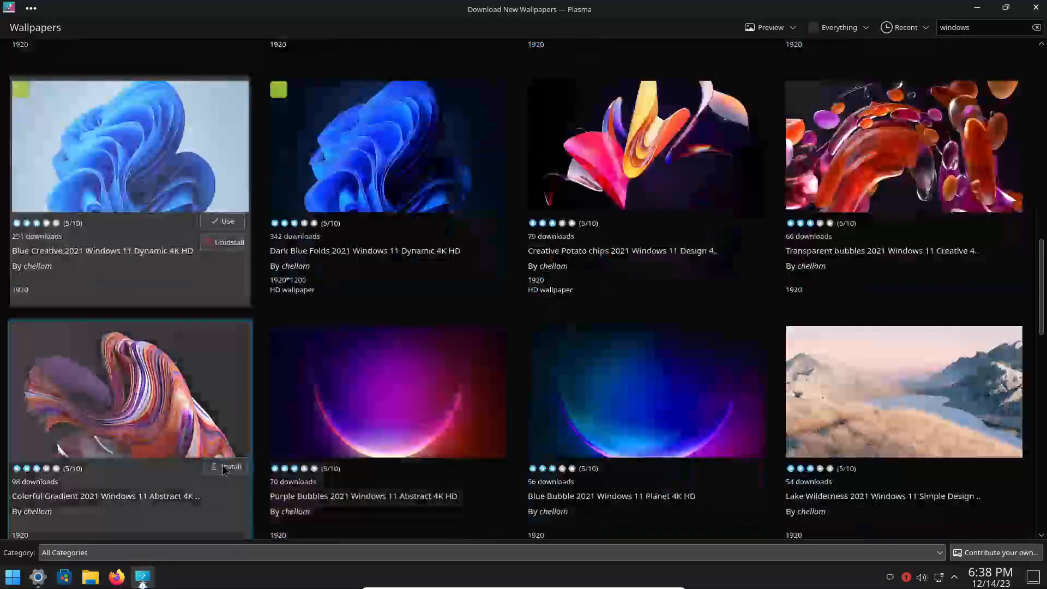
click(224, 468)
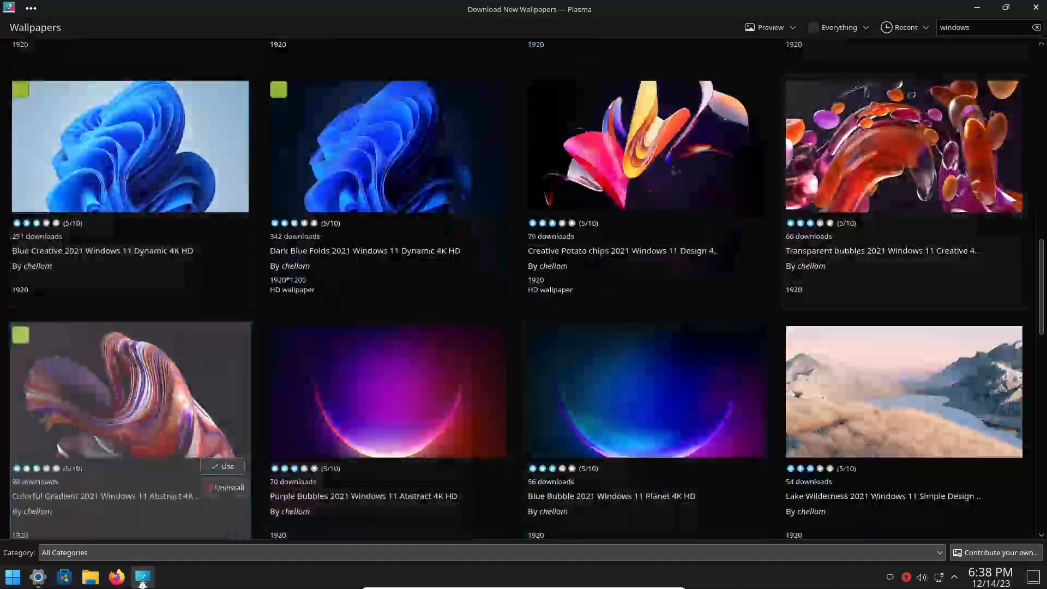
click(1038, 8)
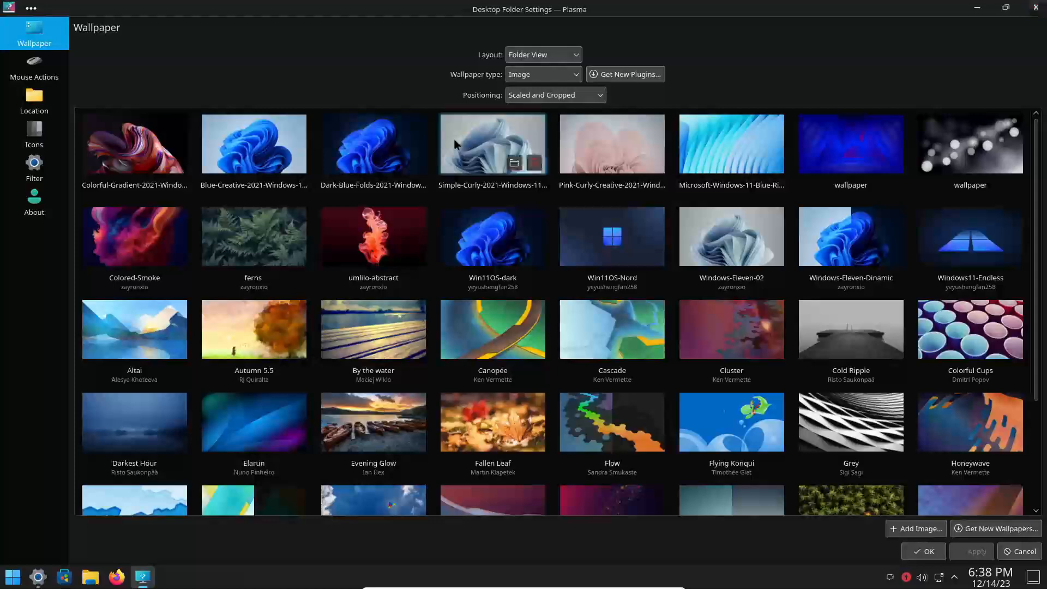
- Set the Colorful-Gradient-2021 image as the desktop wallpaper and close the desktop configuration window
click(133, 148)
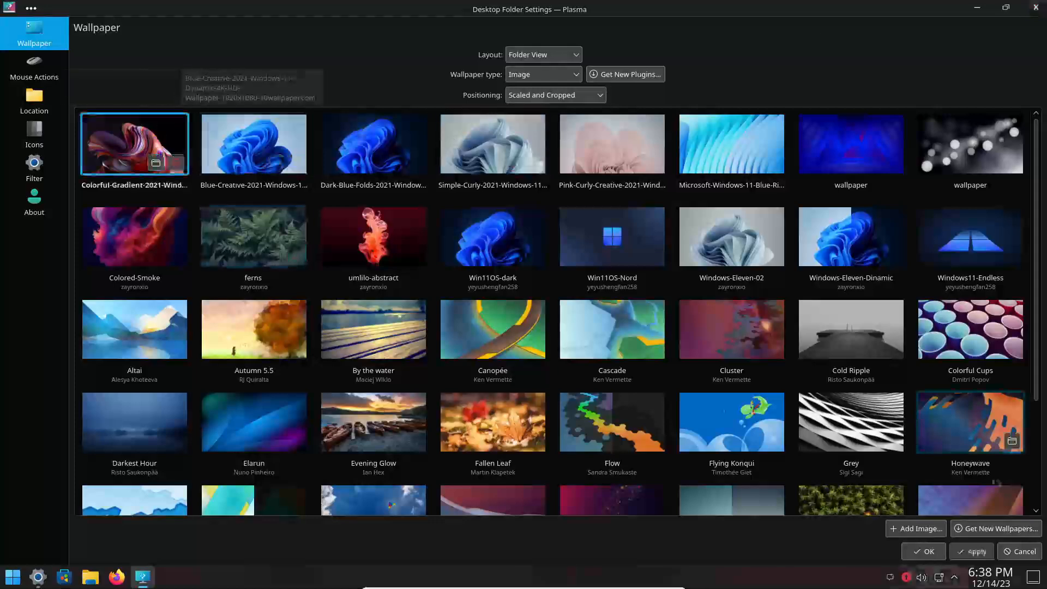
click(972, 552)
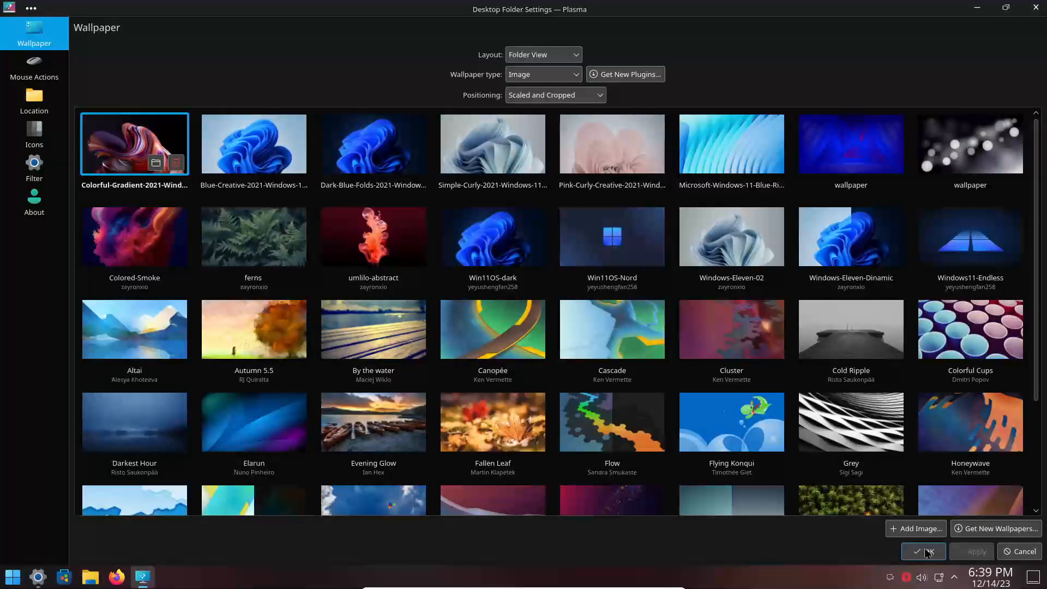
click(928, 553)
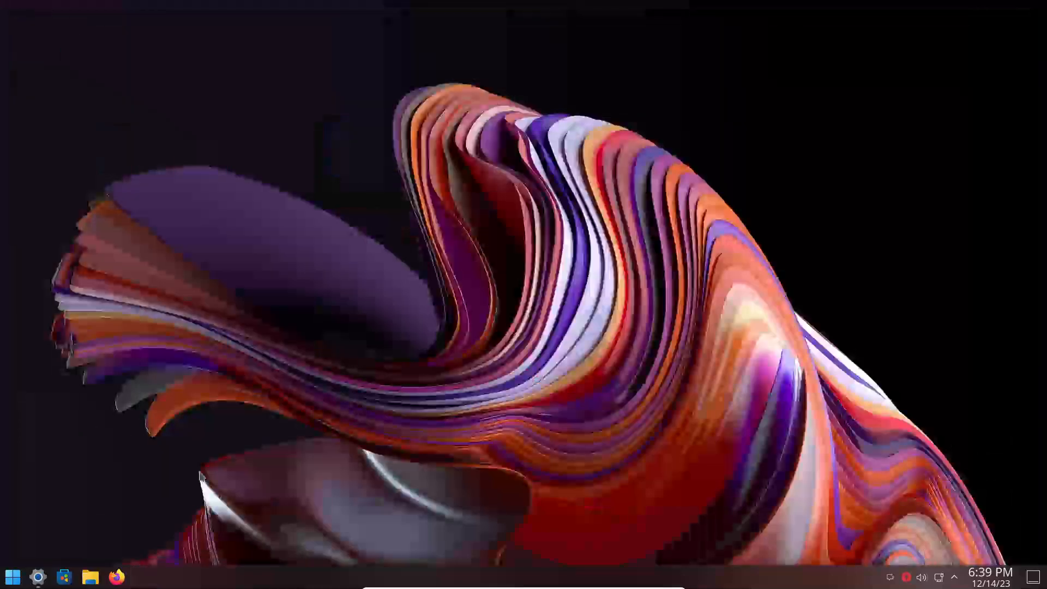
- Bring back the minimized System Settings window, then close it by terminating the unresponsive application
click(38, 577)
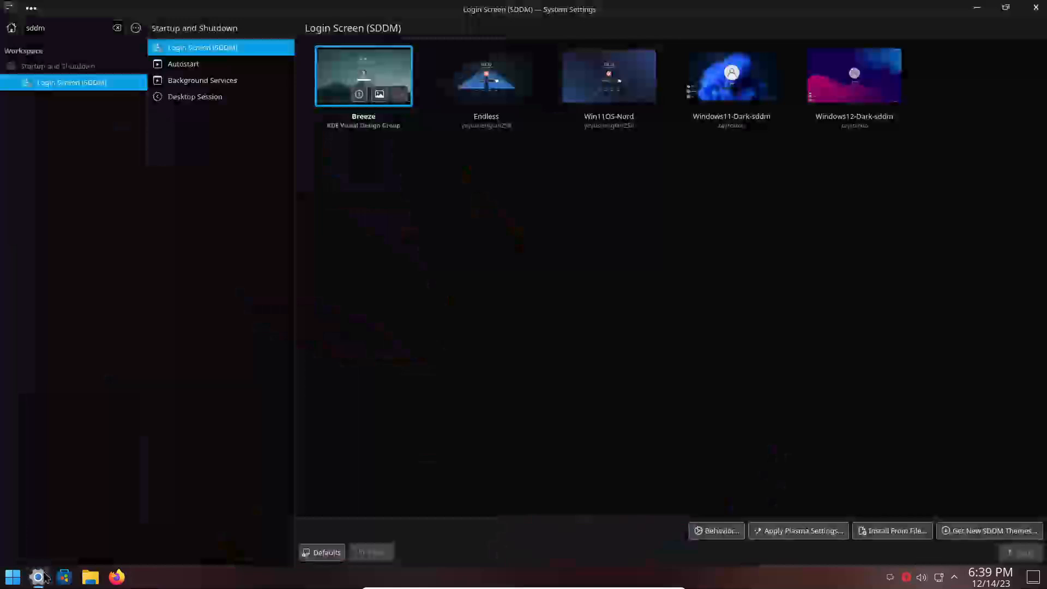
mouse_move(727, 97)
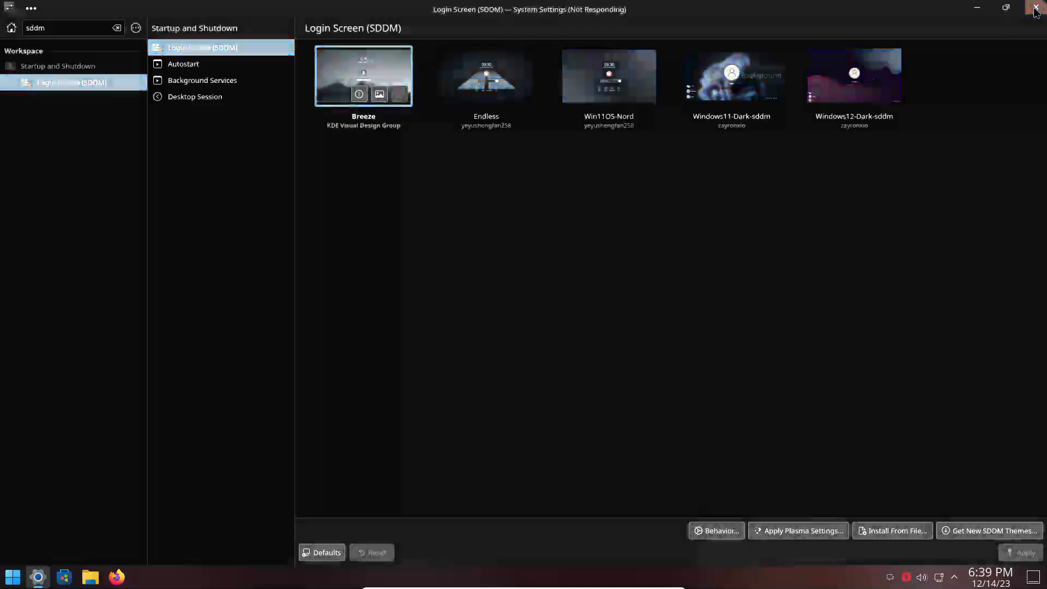
click(1035, 11)
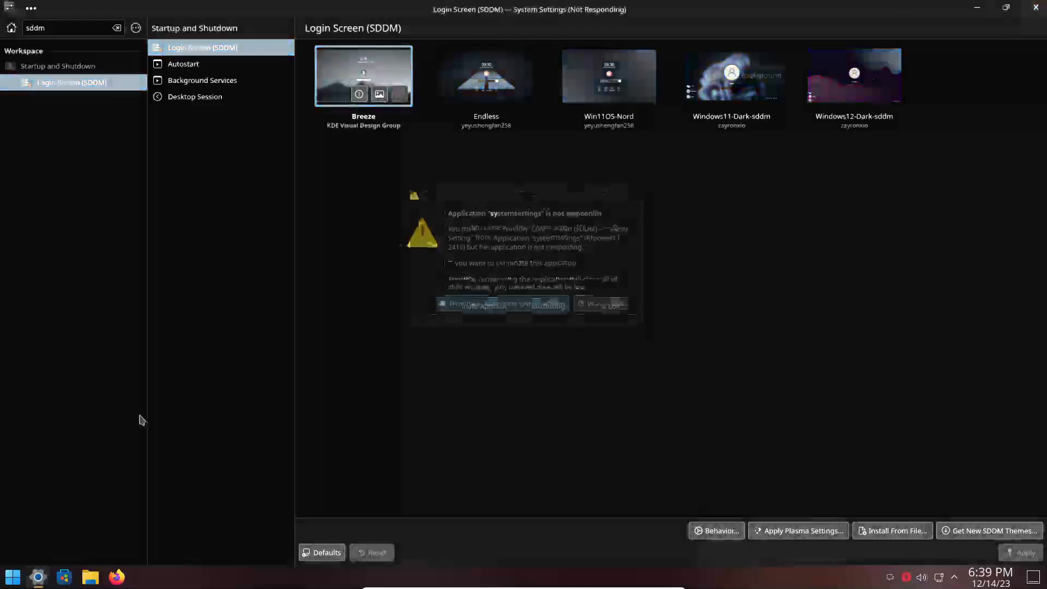
click(495, 307)
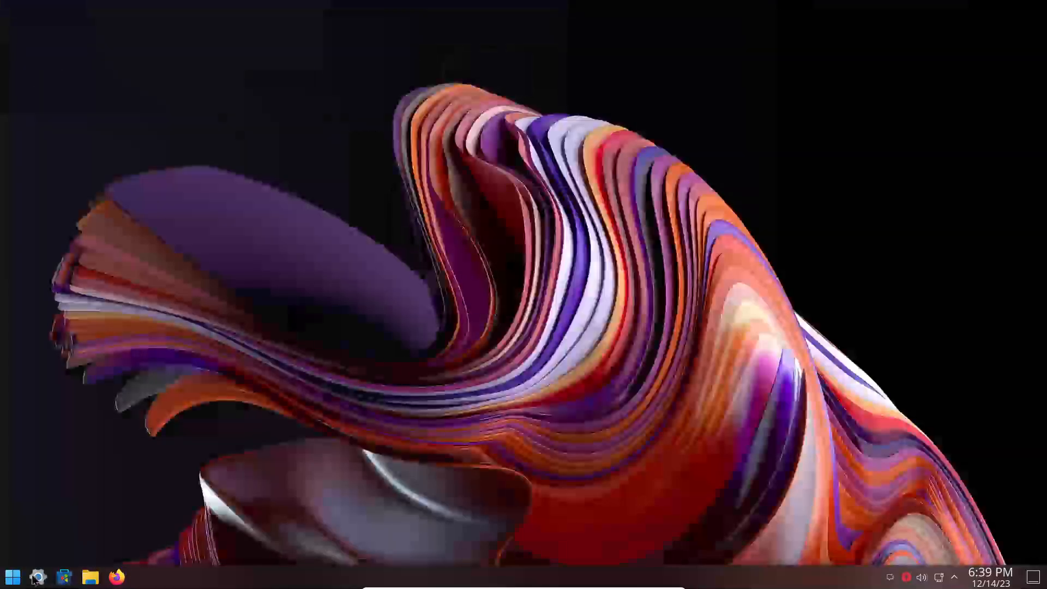
- Reopen System Settings, search for "sddm" and open the Login Screen (SDDM) page
click(37, 577)
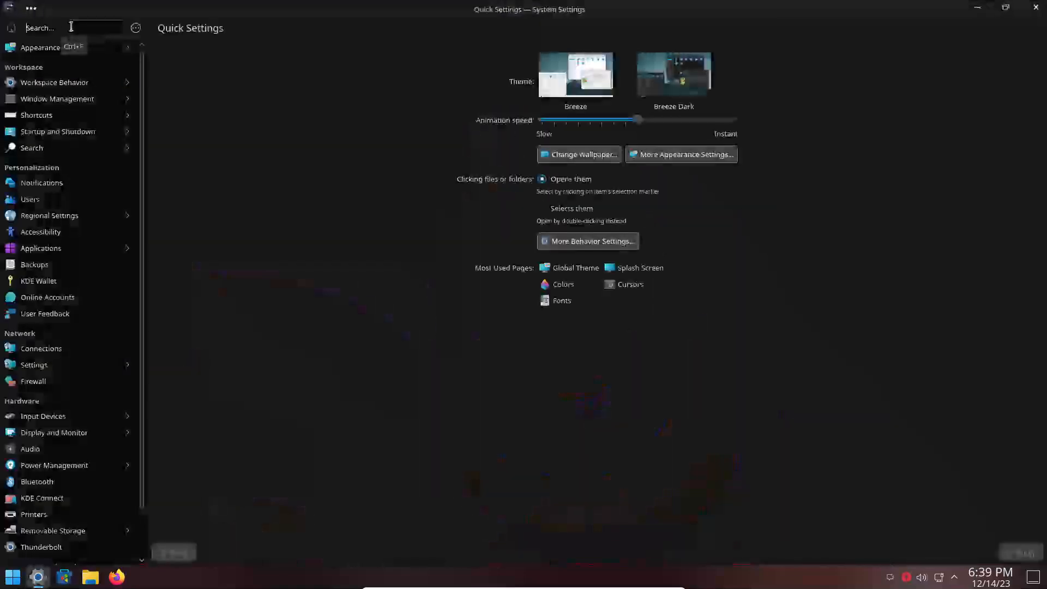
text(sddm)
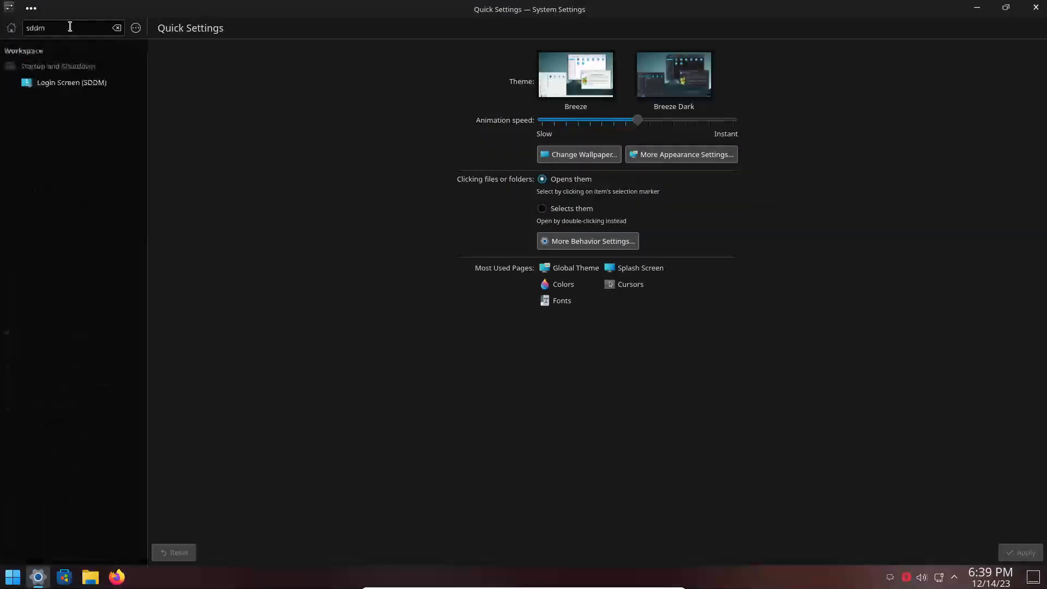
click(88, 83)
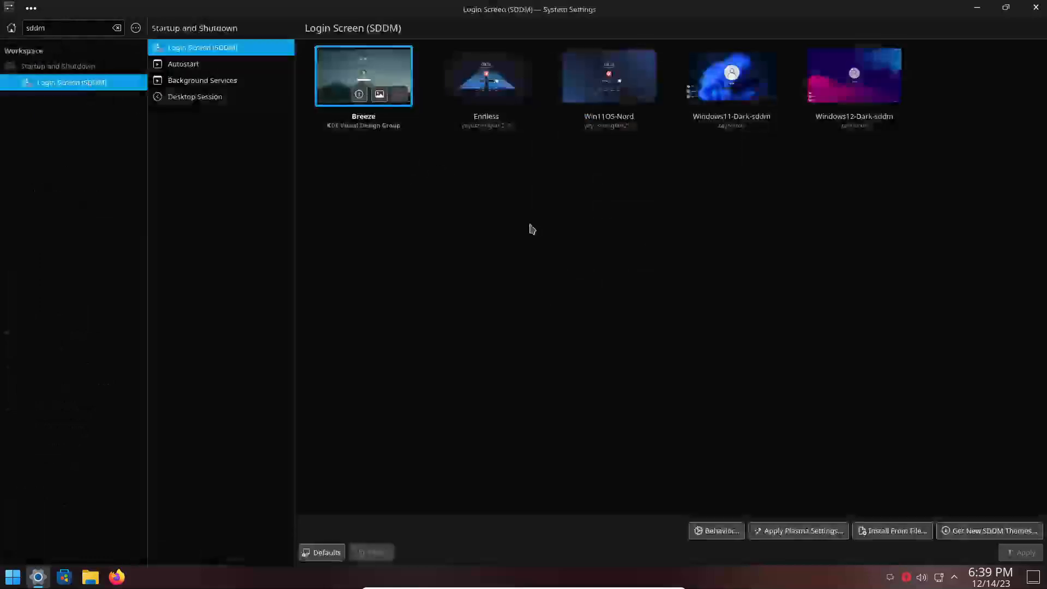
mouse_move(731, 108)
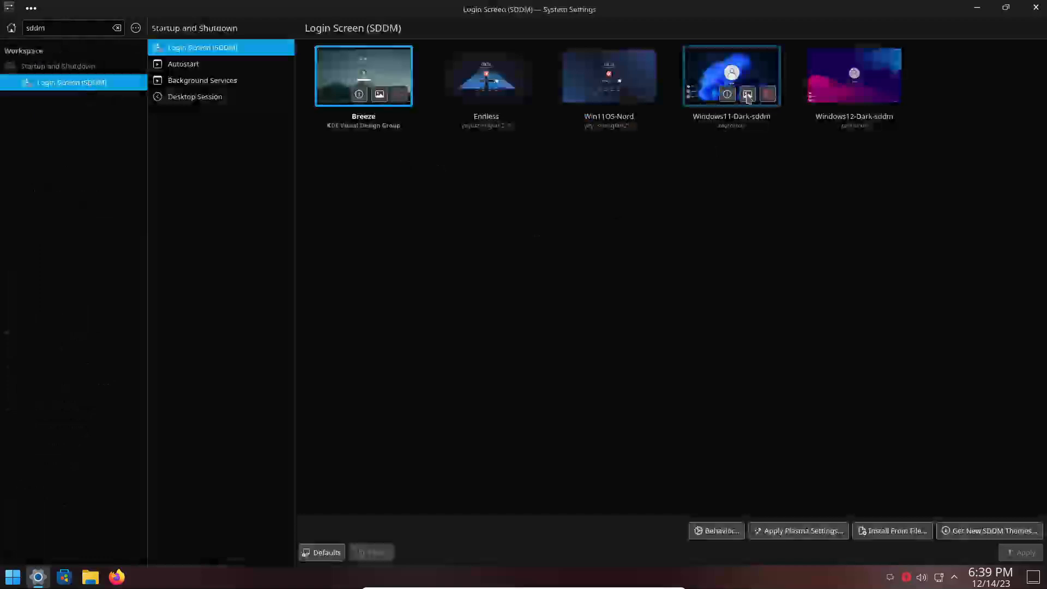
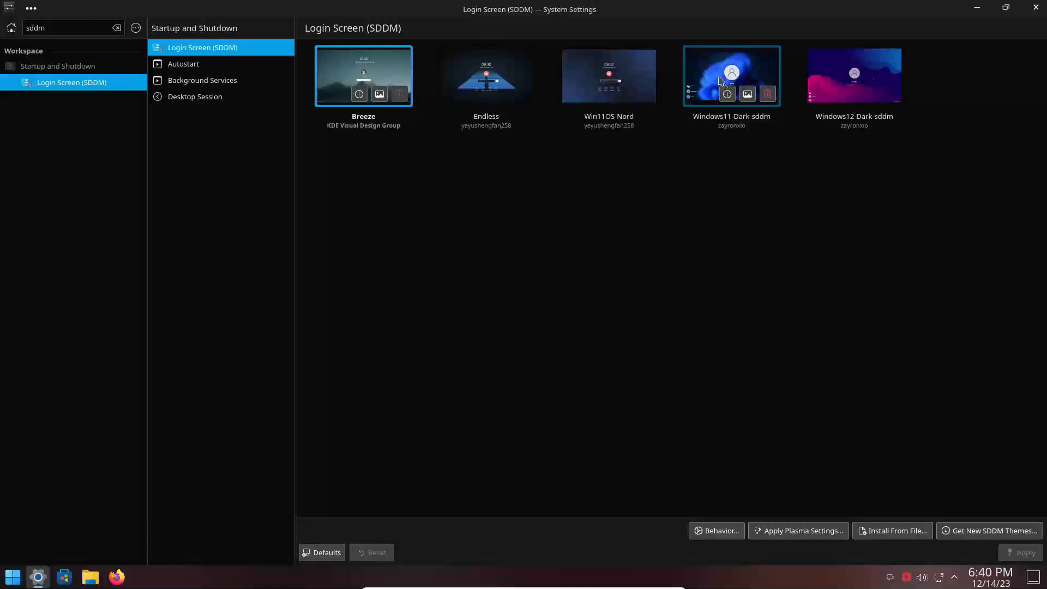
- Try to apply the Windows11-Dark-sddm login theme, entering the account password to authenticate
double_click(720, 81)
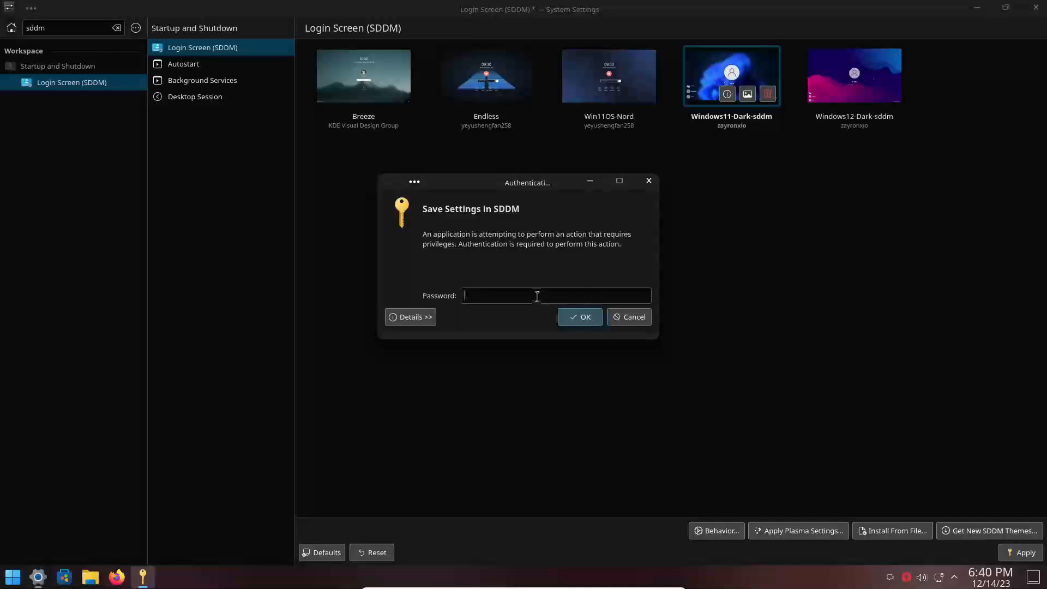
text(***)
key(Return)
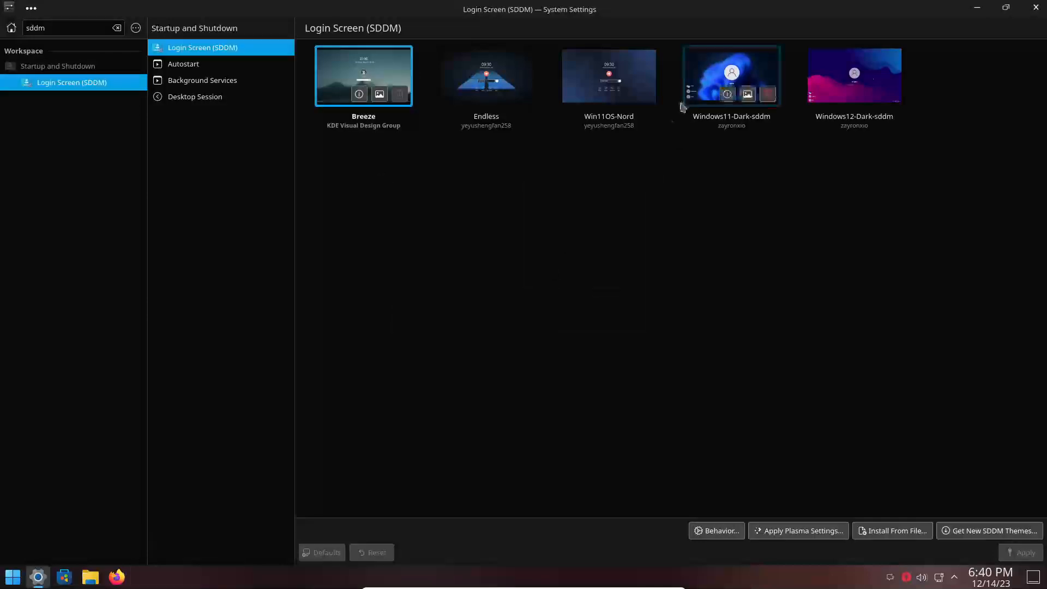
- Select the Windows11-Dark-sddm login theme again, apply it and authorize the change with the account password
click(712, 99)
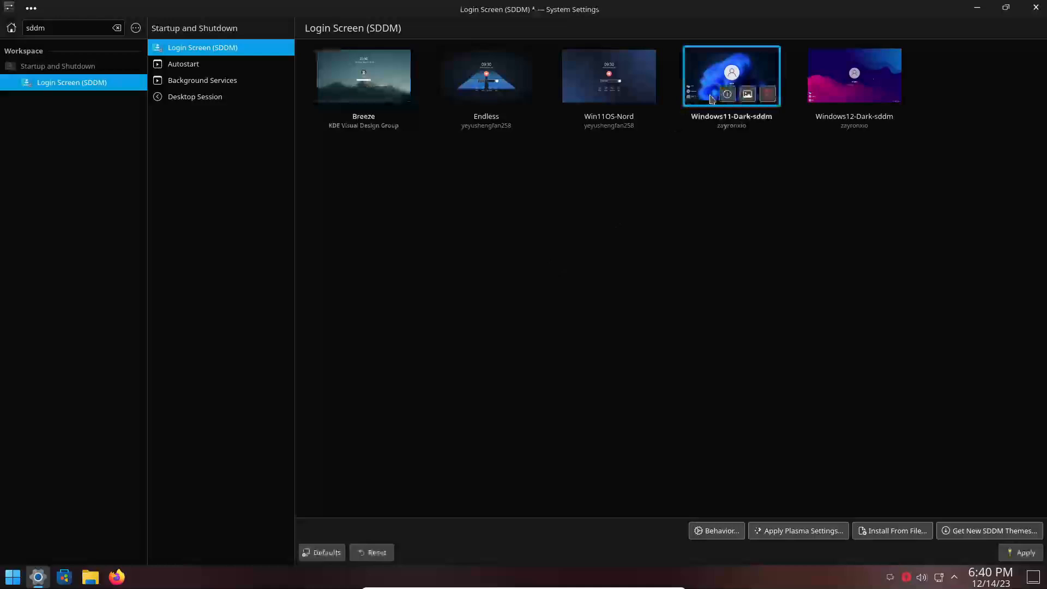
click(1025, 552)
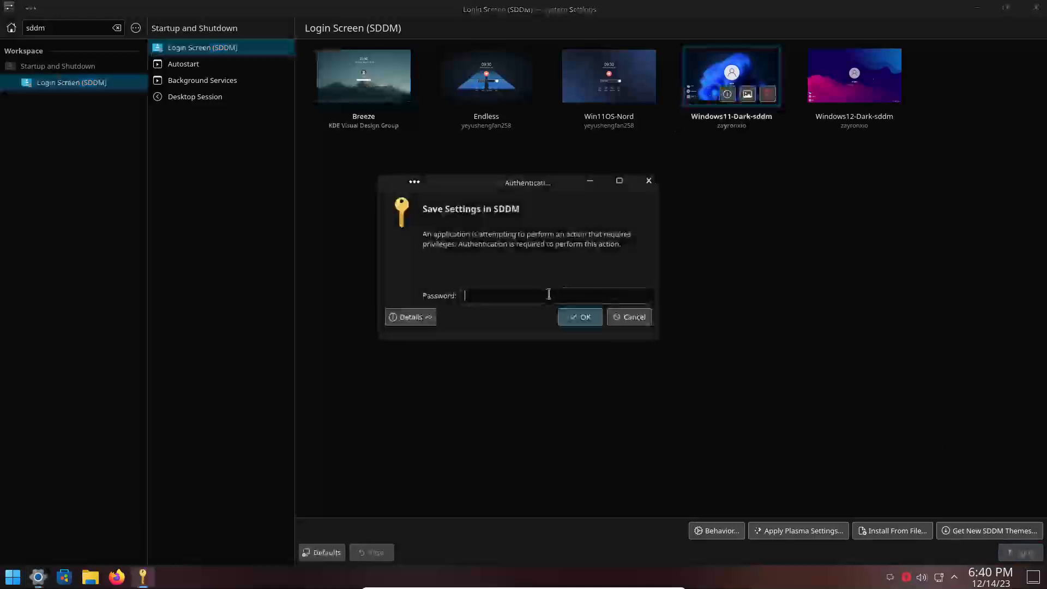
text(***)
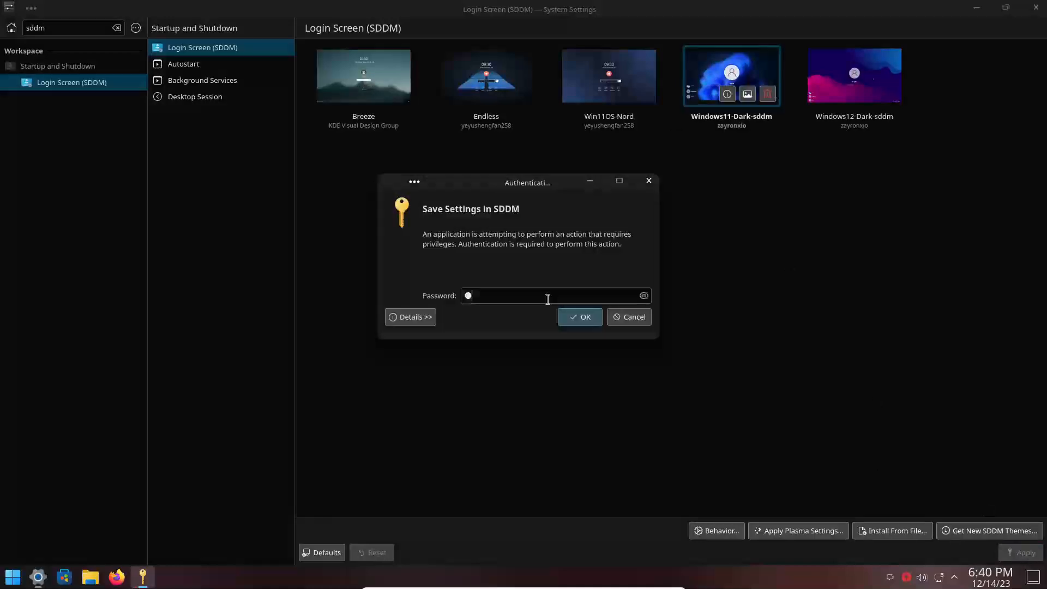
key(Return)
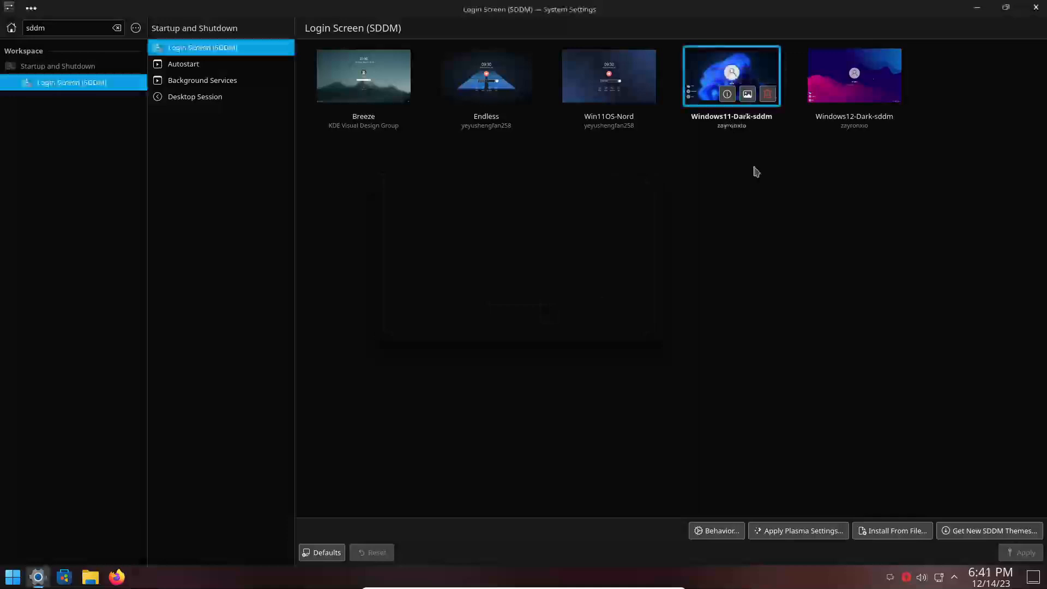
- Restore the settings window from maximized and open the file chooser for the Windows11-Dark-sddm background image
click(1007, 8)
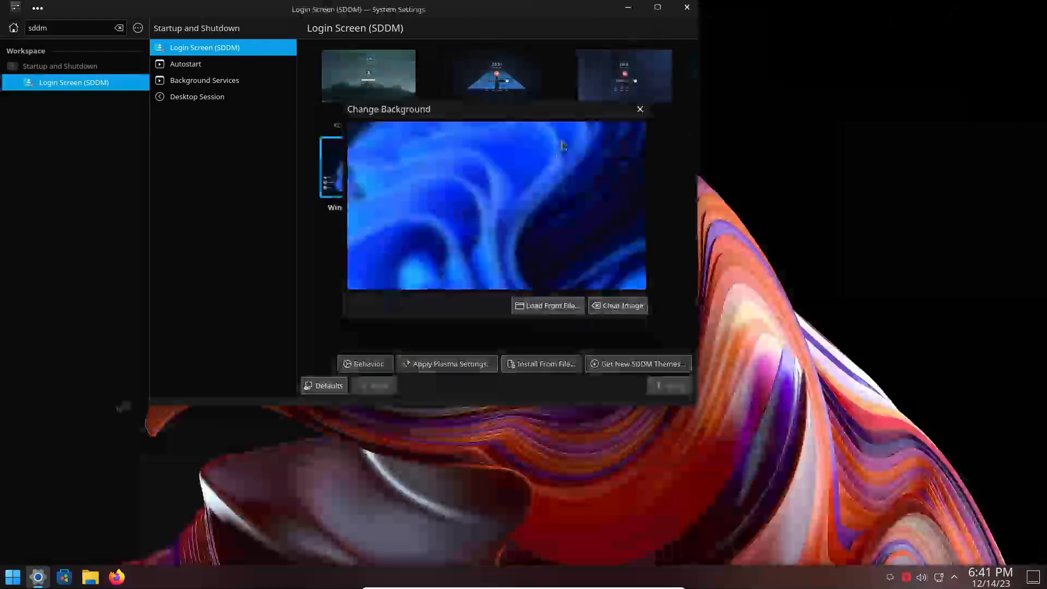
click(548, 306)
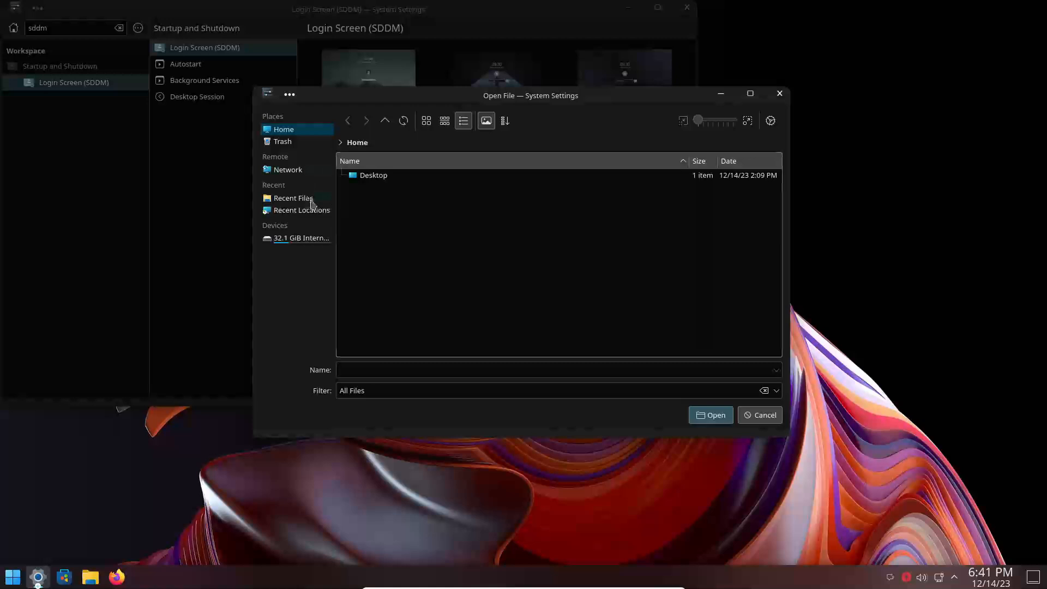
- Open the desktop wallpaper configuration and open the containing folder of the Colorful-Gradient-2021 wallpaper
right_click(872, 208)
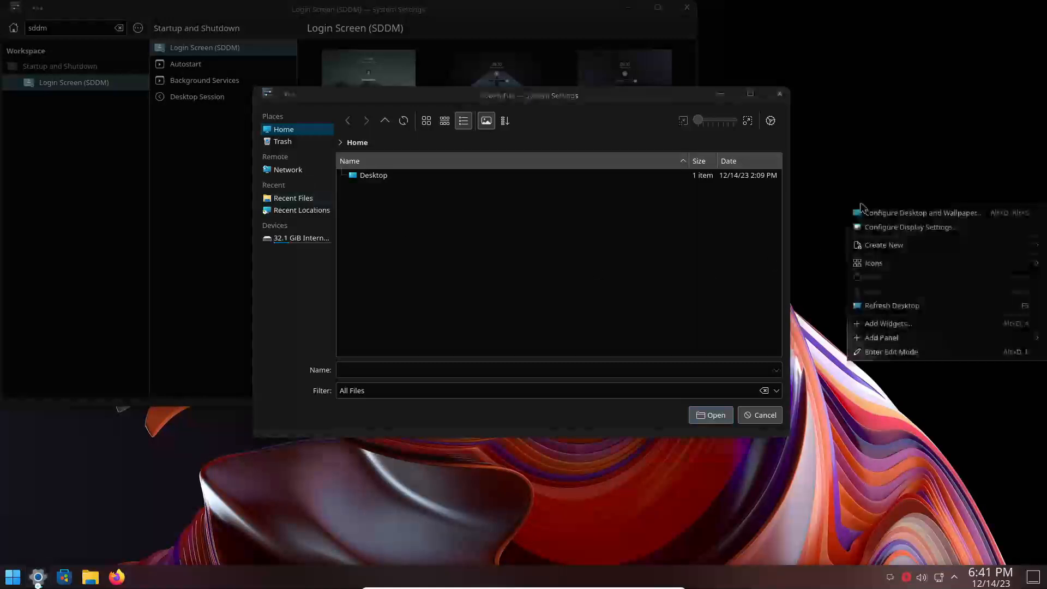
click(869, 214)
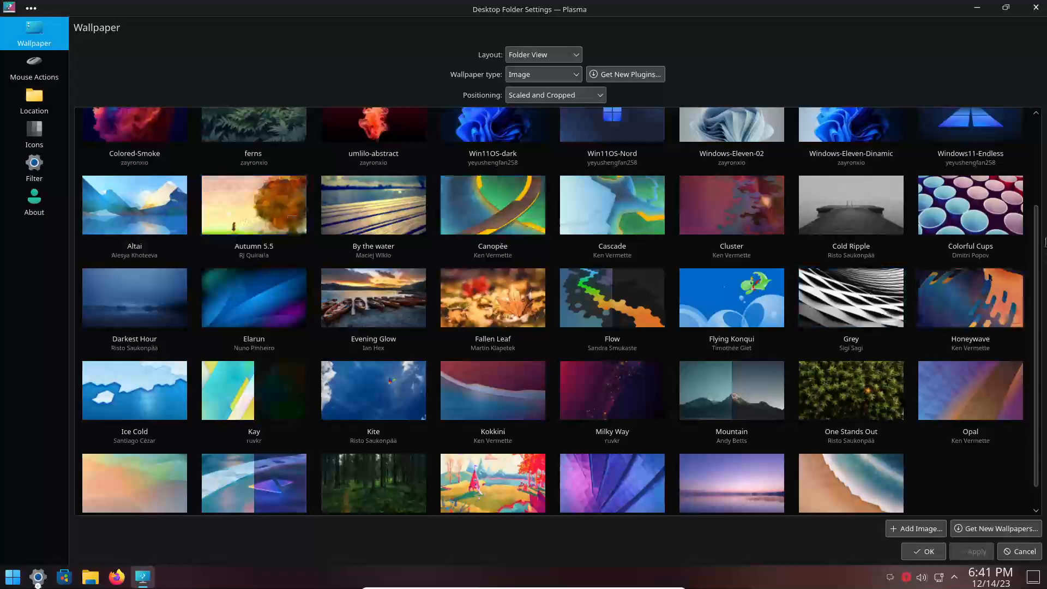
drag(1040, 237, 1043, 129)
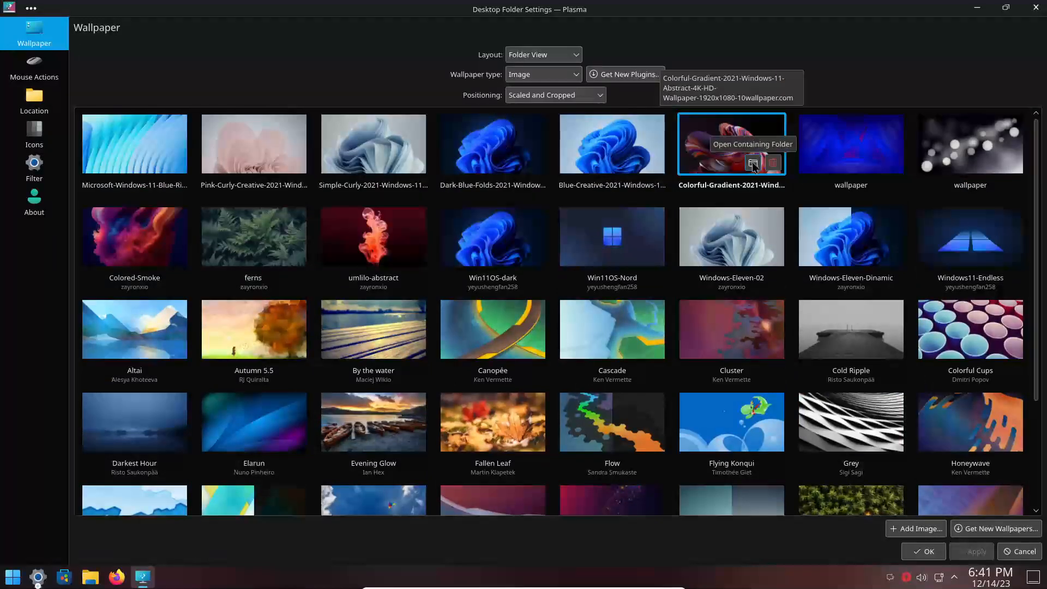
click(753, 164)
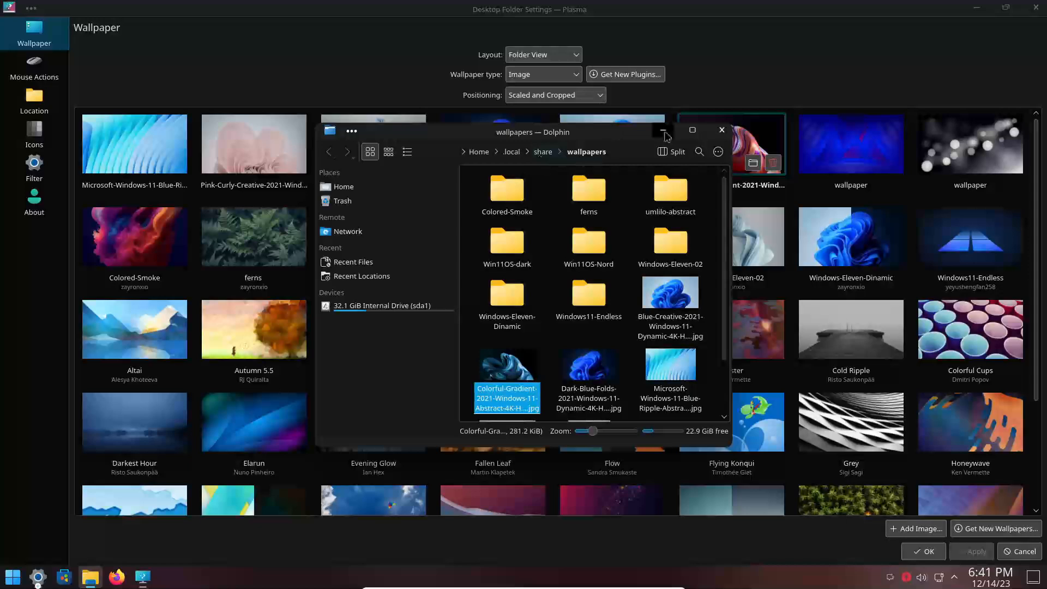
- Look through Dolphin's General settings for status bar, confirmations, previews and behavior plus the Navigation settings, and close the configuration unchanged
click(718, 155)
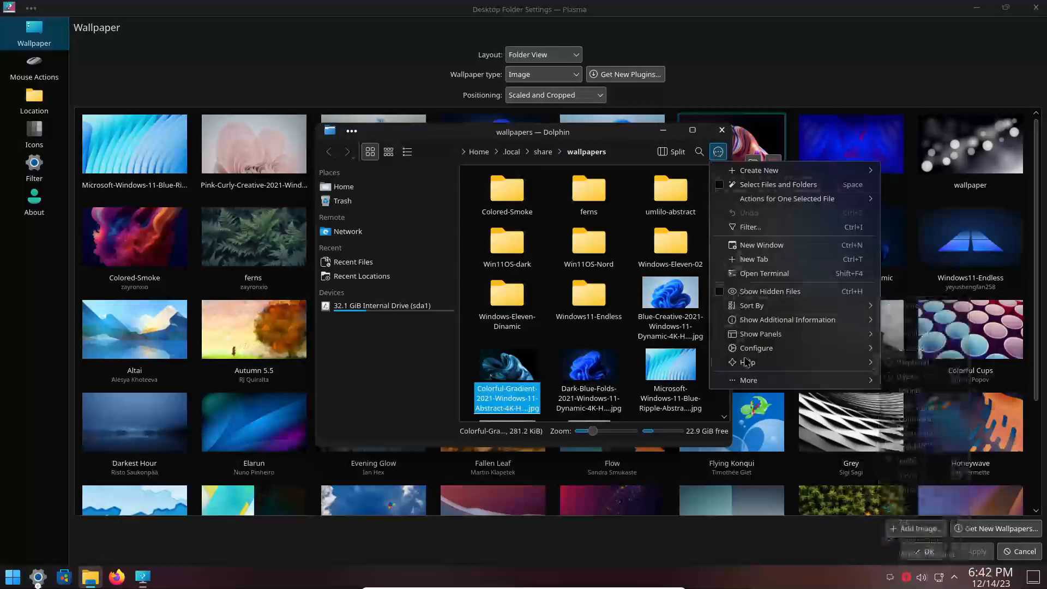
mouse_move(749, 355)
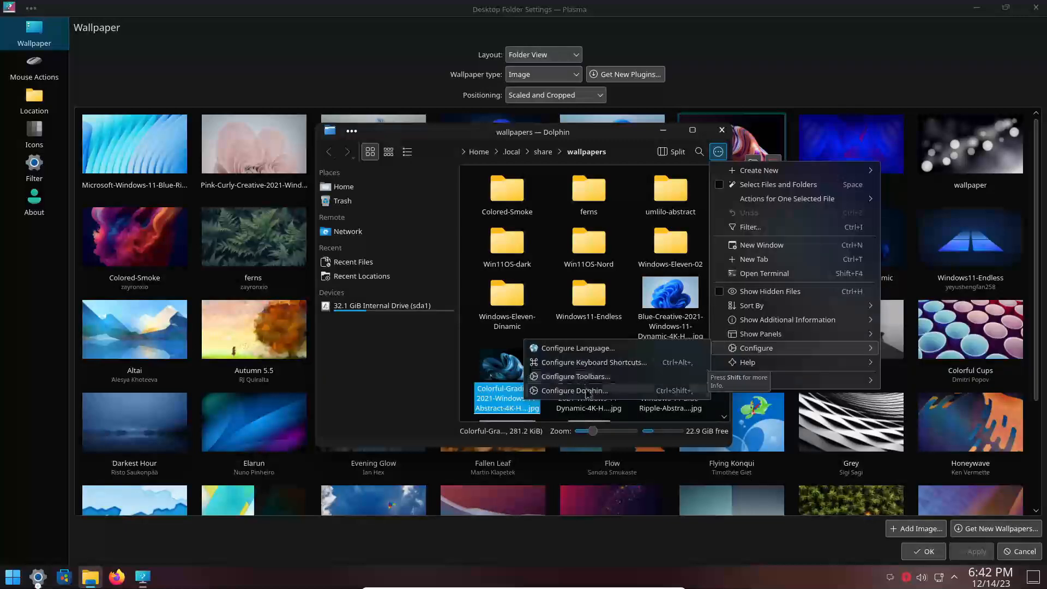
click(589, 390)
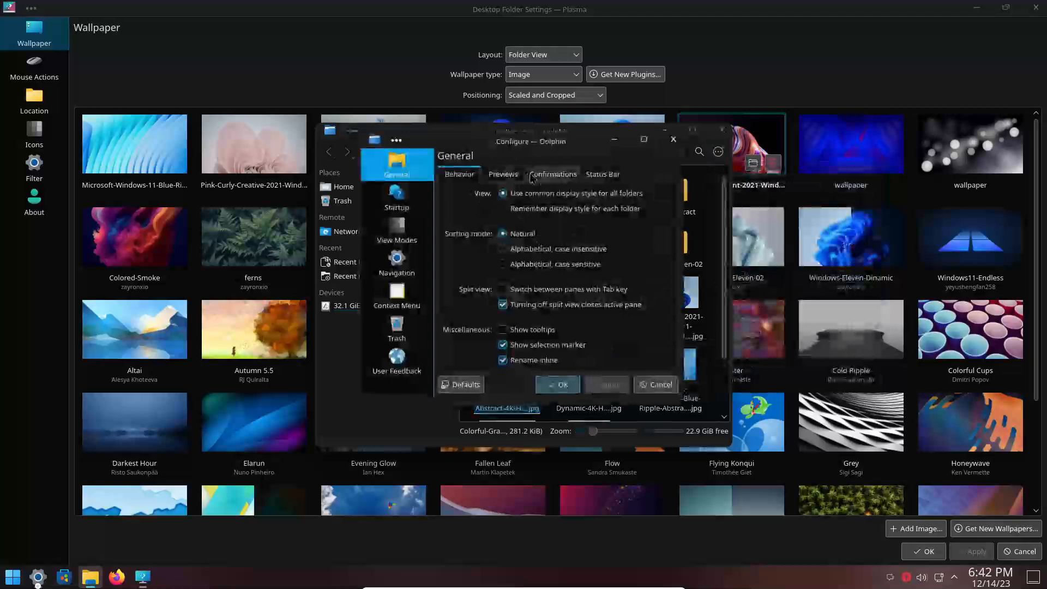
click(616, 177)
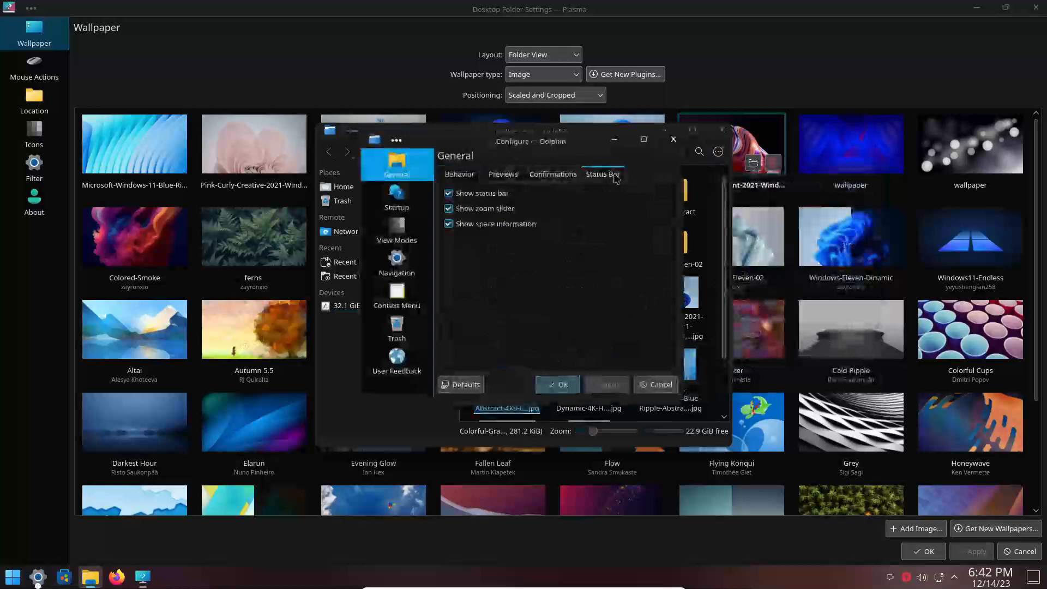
click(557, 176)
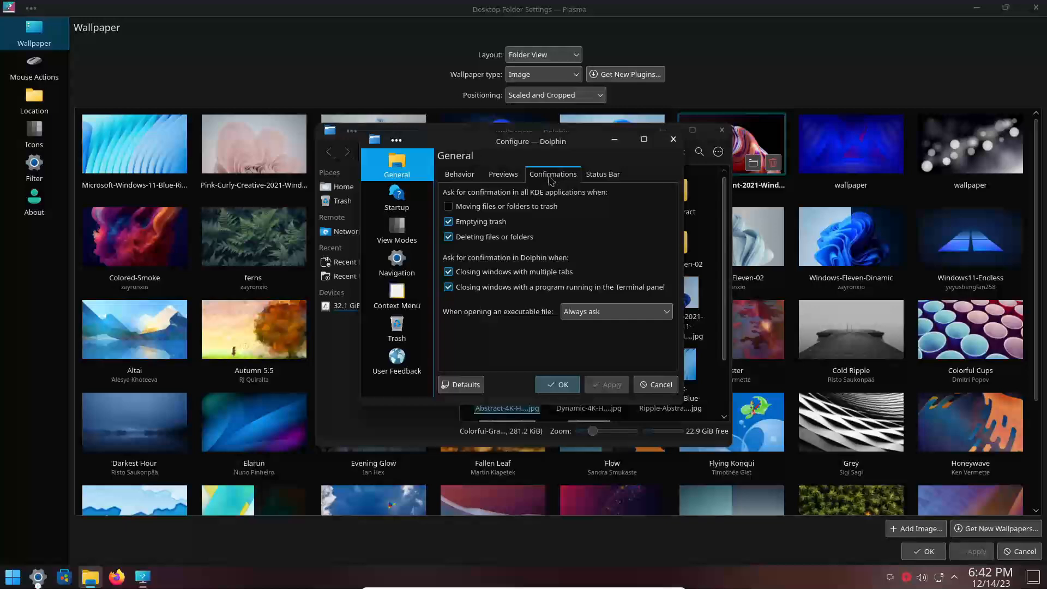
click(502, 177)
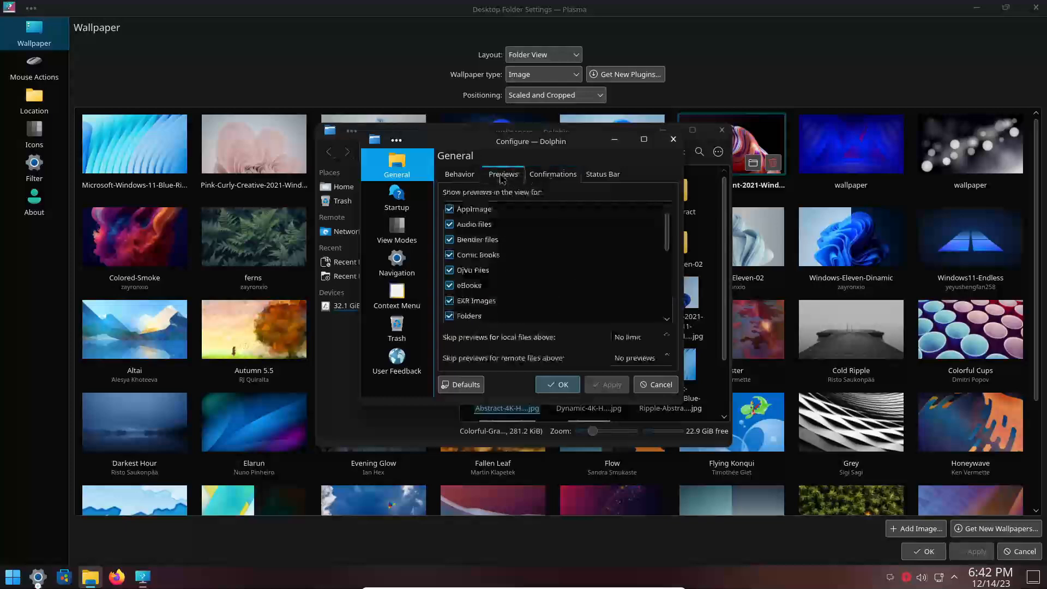
click(467, 176)
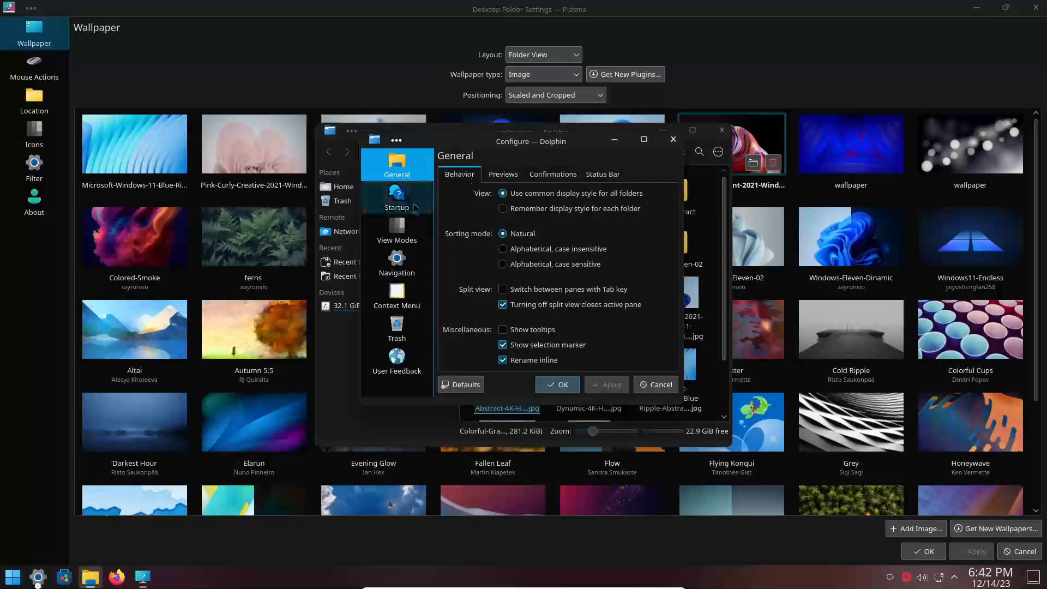
click(410, 262)
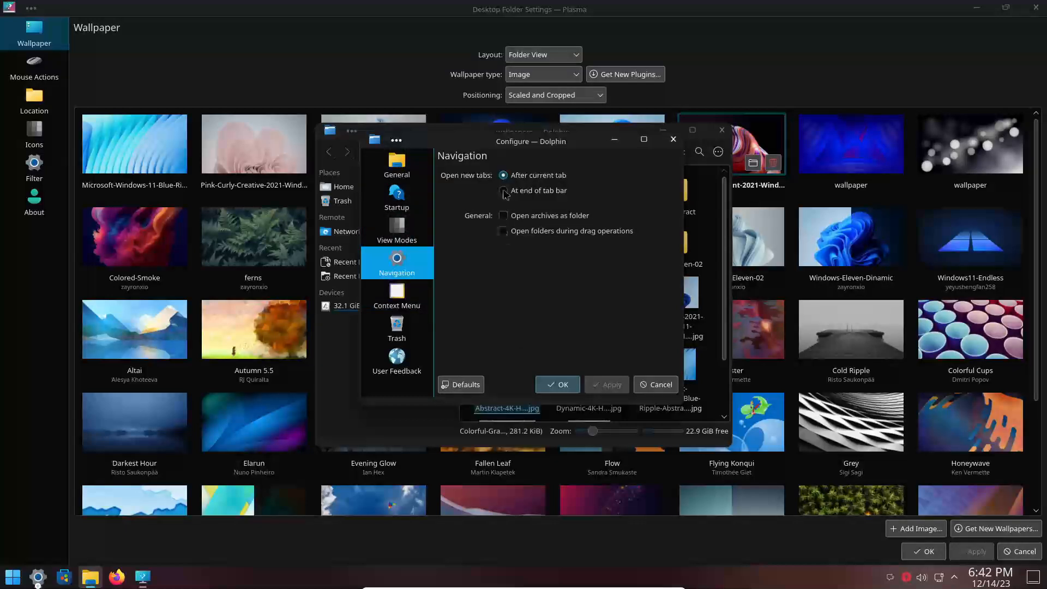
click(673, 140)
- Minimize the wallpaper settings and arrange the wallpapers folder window and the Open File dialog so both are accessible
drag(602, 132, 426, 233)
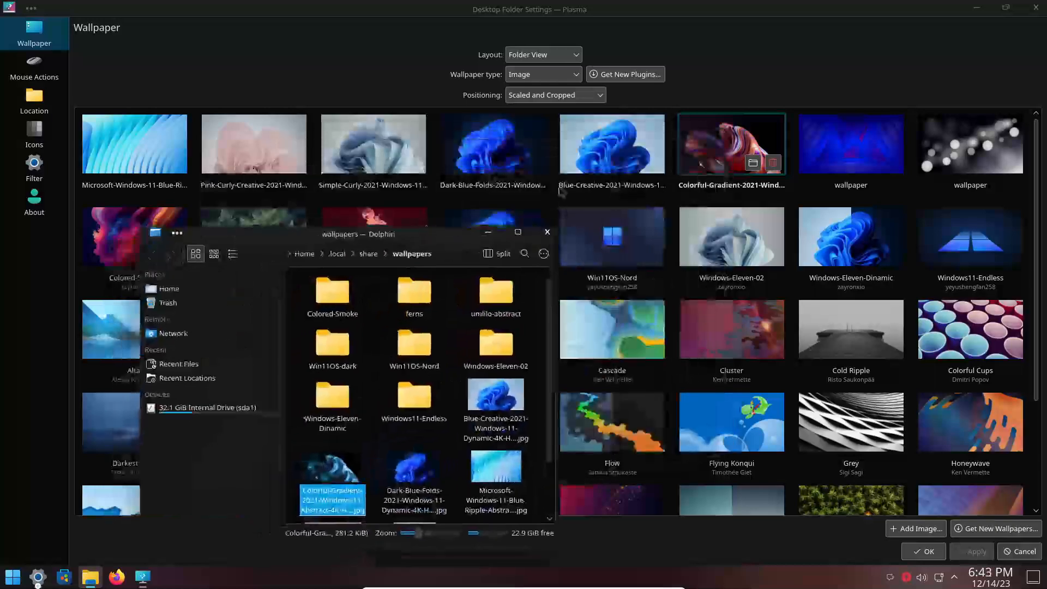
click(984, 8)
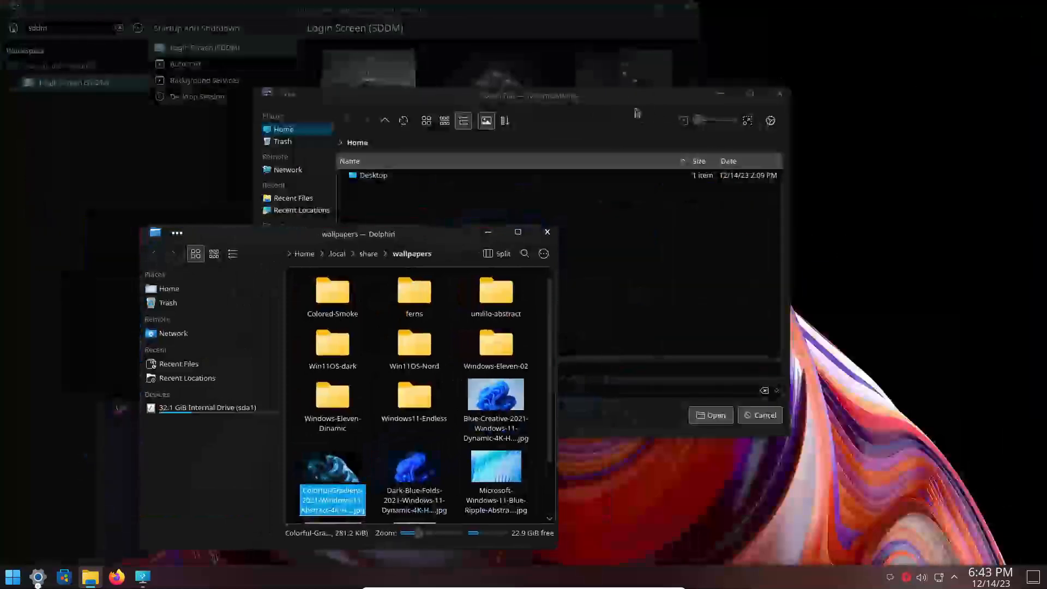
drag(624, 102, 827, 60)
- Browse the internal drive and the Home folder in the Open File dialog and check the options available for Home
click(502, 200)
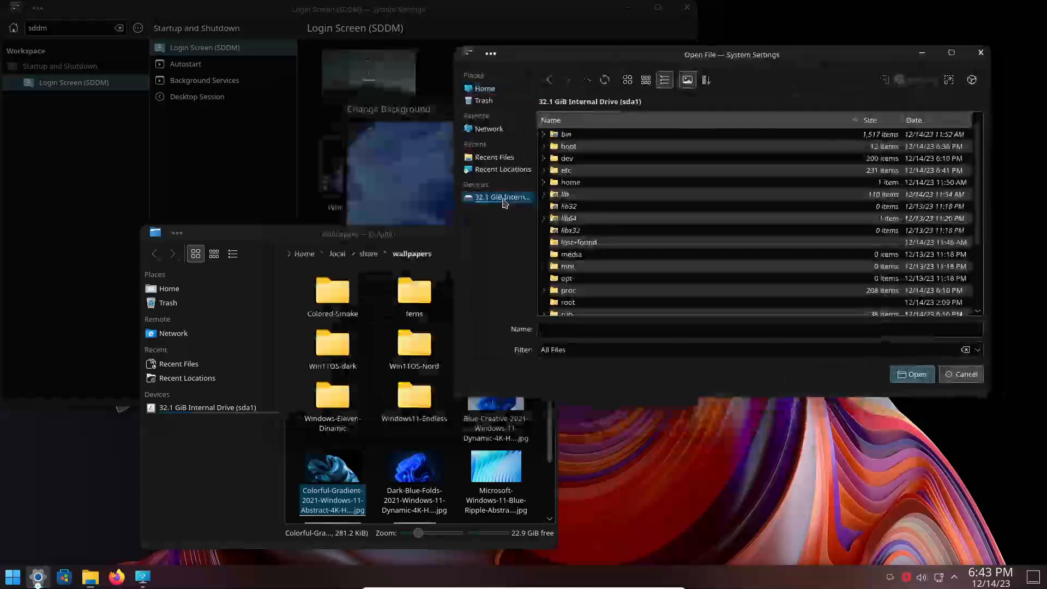
click(488, 91)
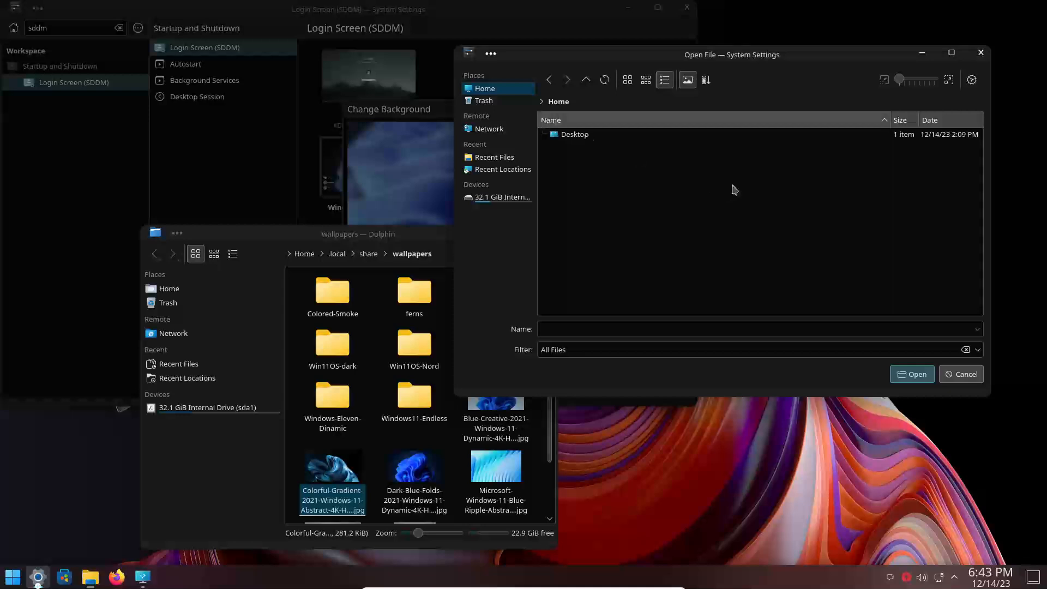
right_click(683, 201)
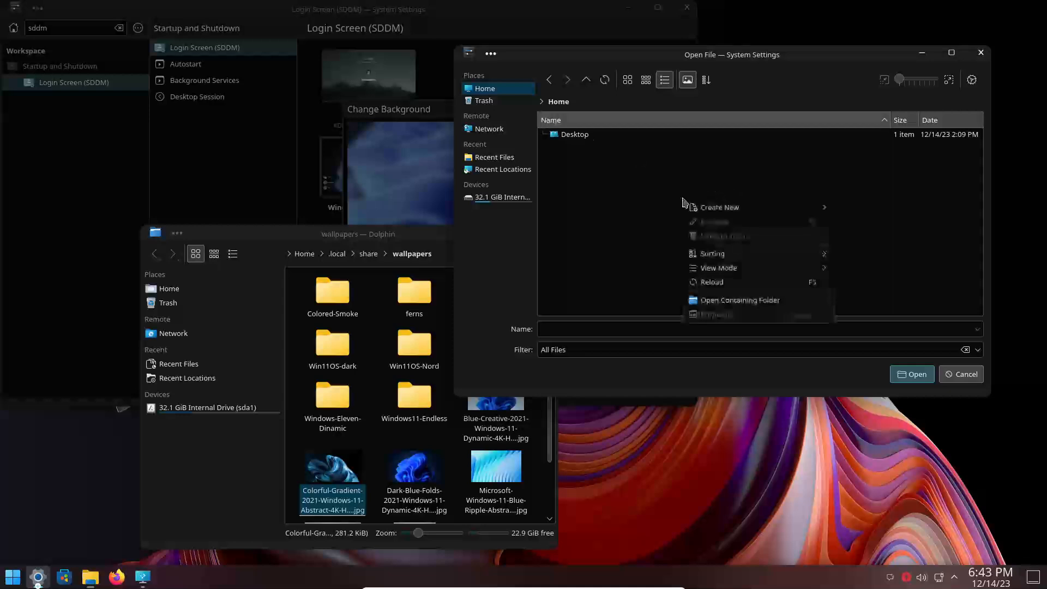
mouse_move(725, 270)
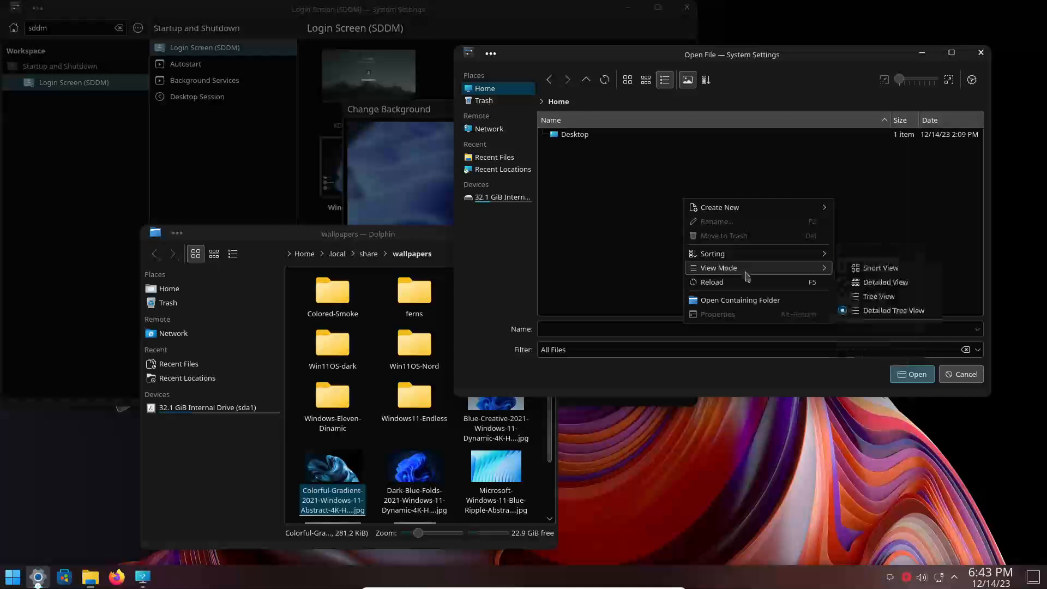
mouse_move(727, 214)
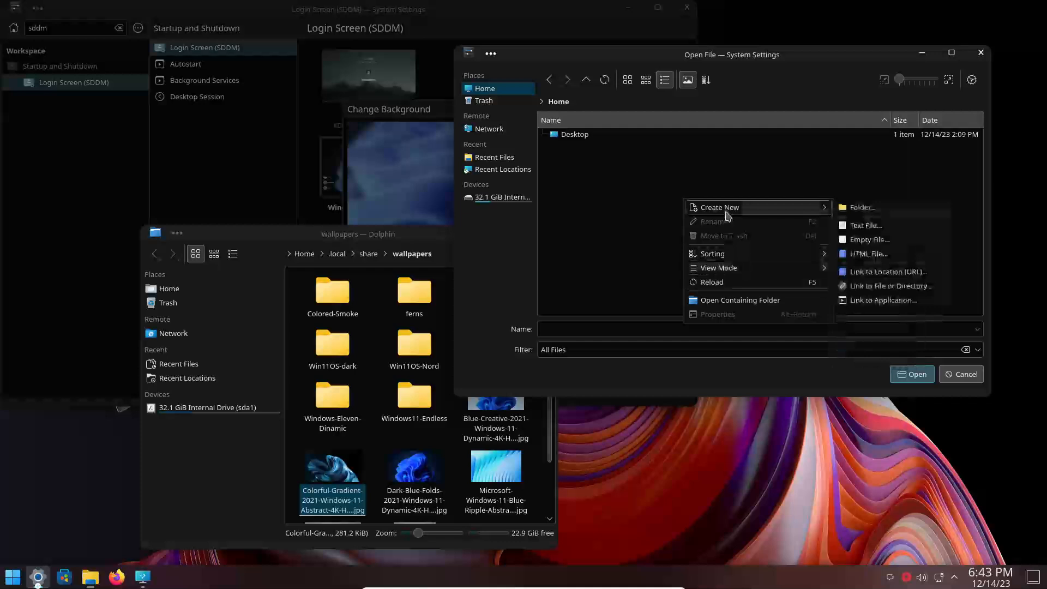
click(643, 194)
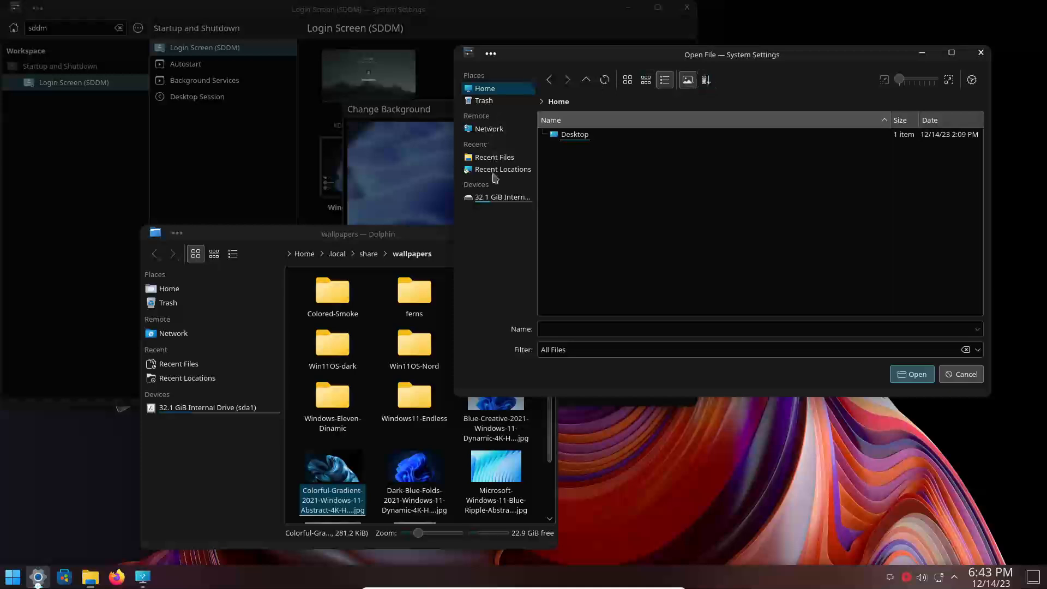
- Copy the Colorful-Gradient-2021-Windows-11-Abstract image file from the wallpapers folder
click(440, 238)
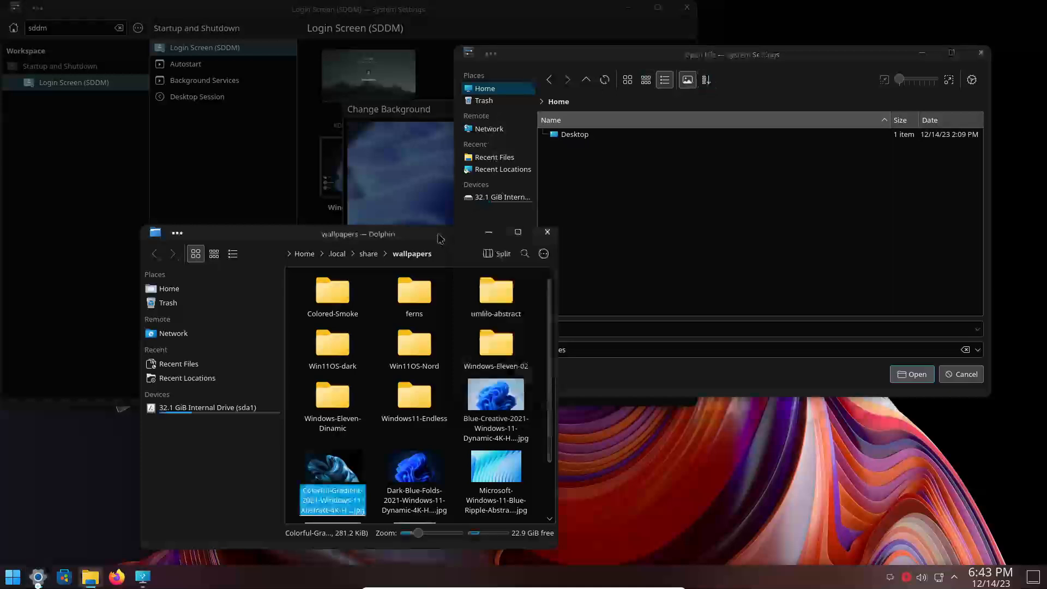
scroll(415, 369, down, 2)
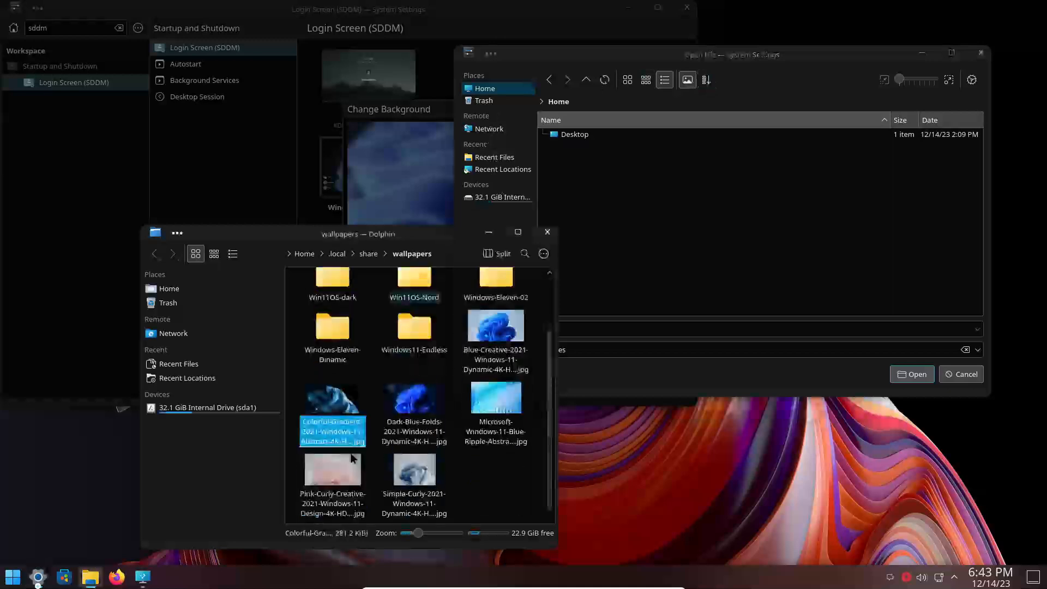
right_click(341, 406)
mouse_move(404, 194)
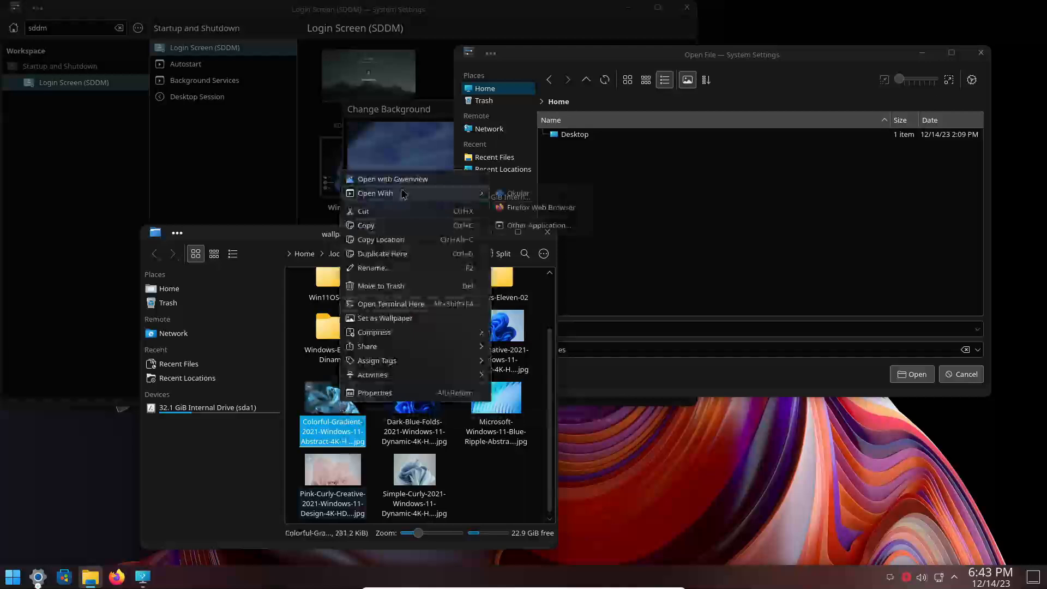
click(388, 225)
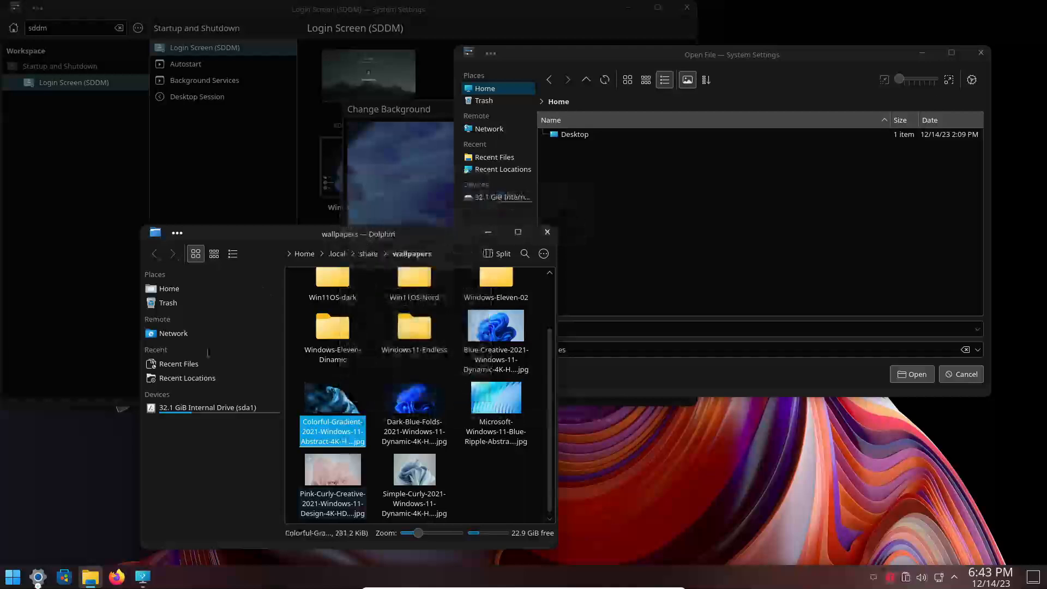
- Start creating a new folder in the Home directory in Dolphin, entering "Pic" as the start of its name
click(178, 293)
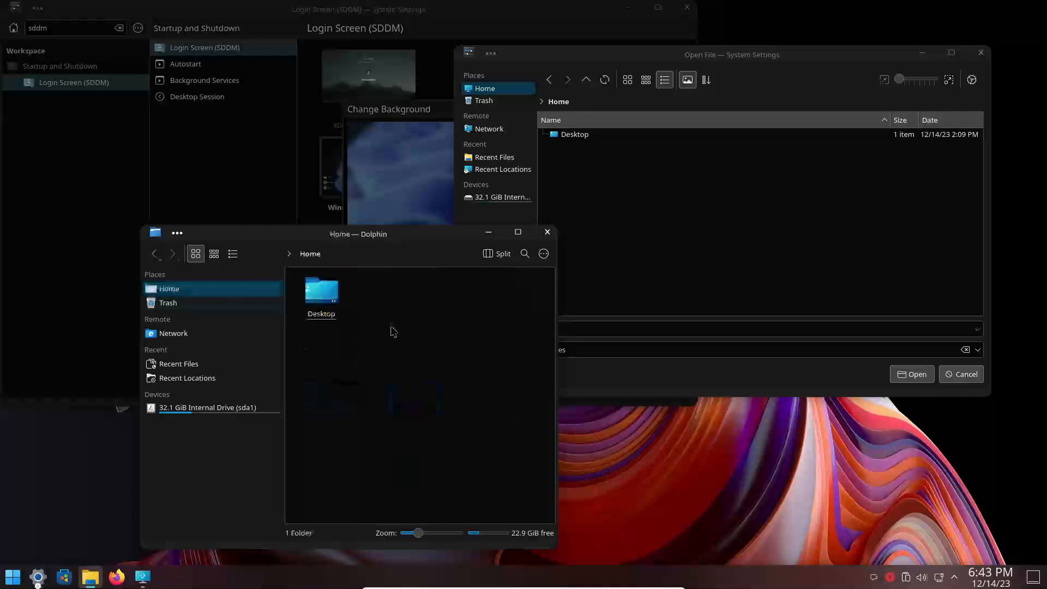
right_click(379, 316)
mouse_move(388, 322)
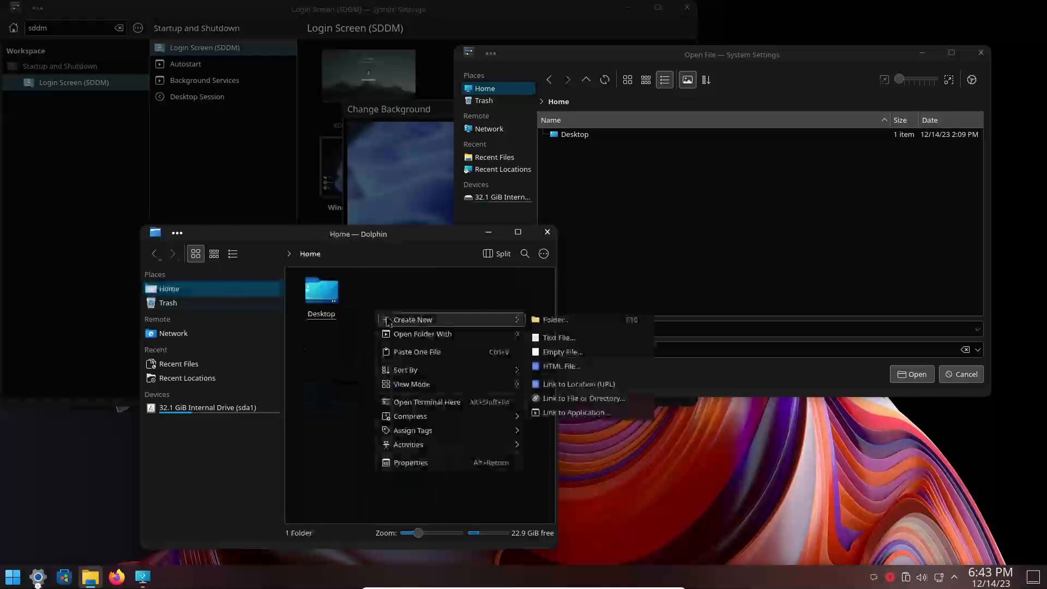
click(550, 321)
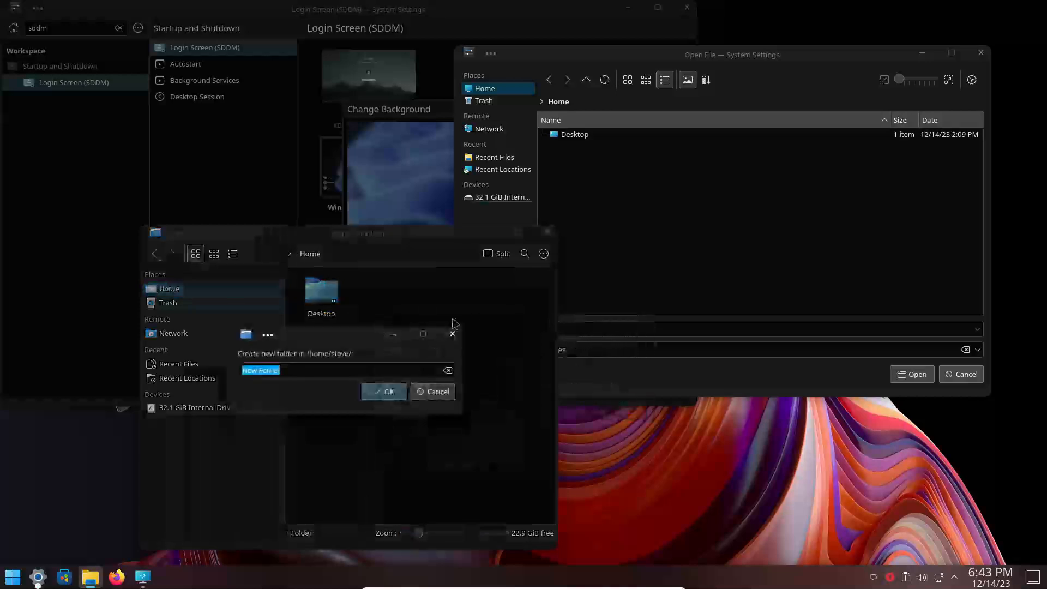
text(Pic)
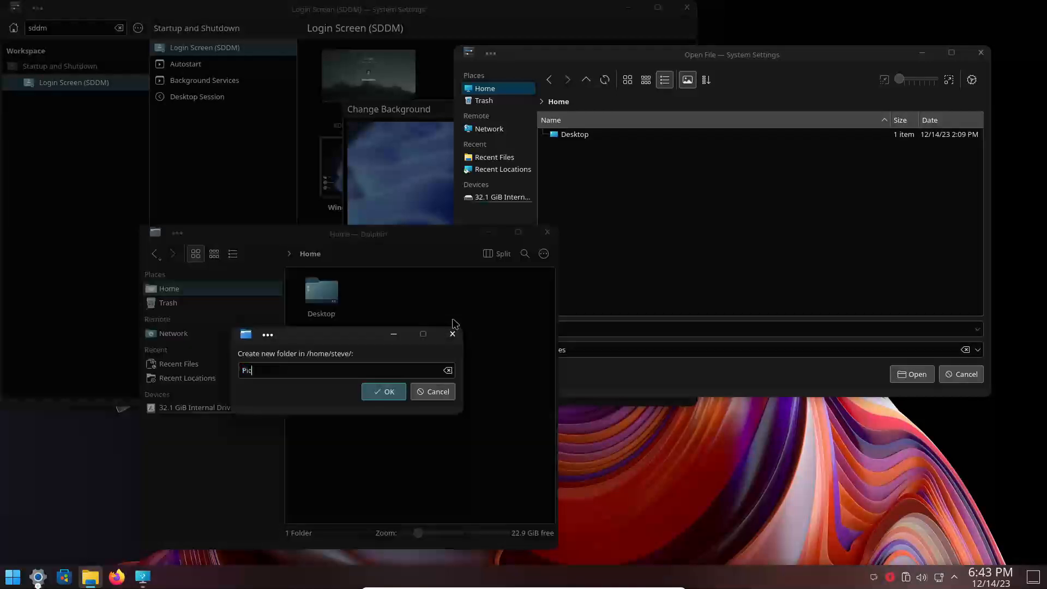
- Finish creating a Pictures folder in Home and paste the copied Colorful-Gradient wallpaper file into it
text(tures)
key(Return)
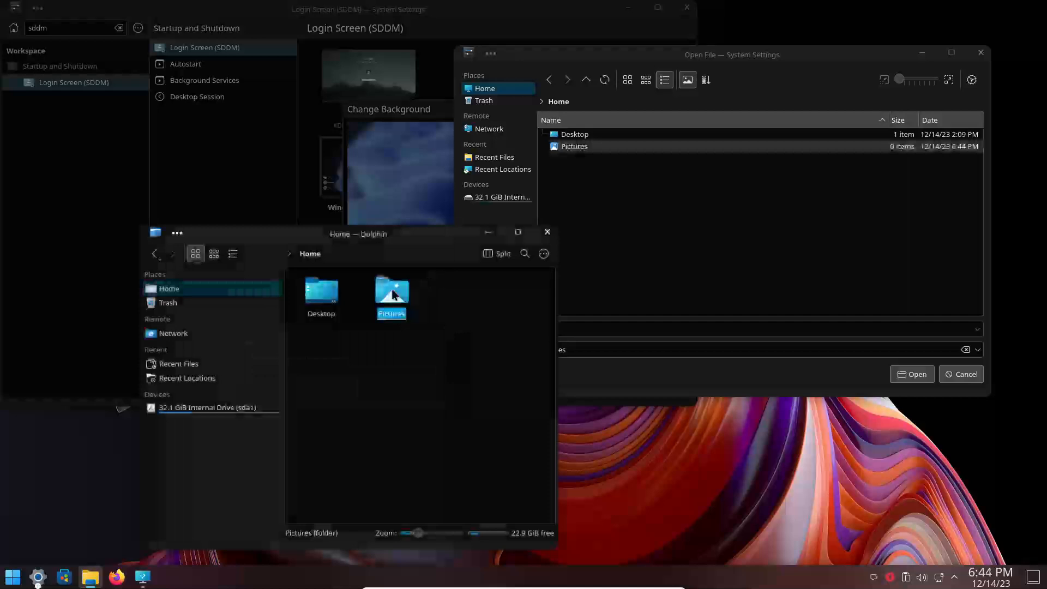
double_click(393, 295)
right_click(300, 306)
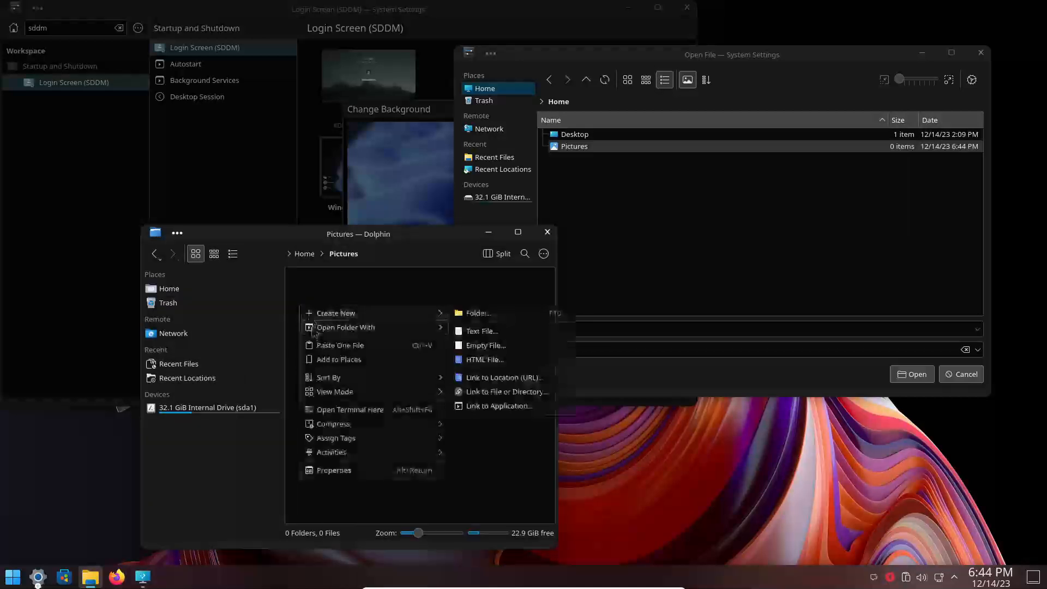
click(333, 345)
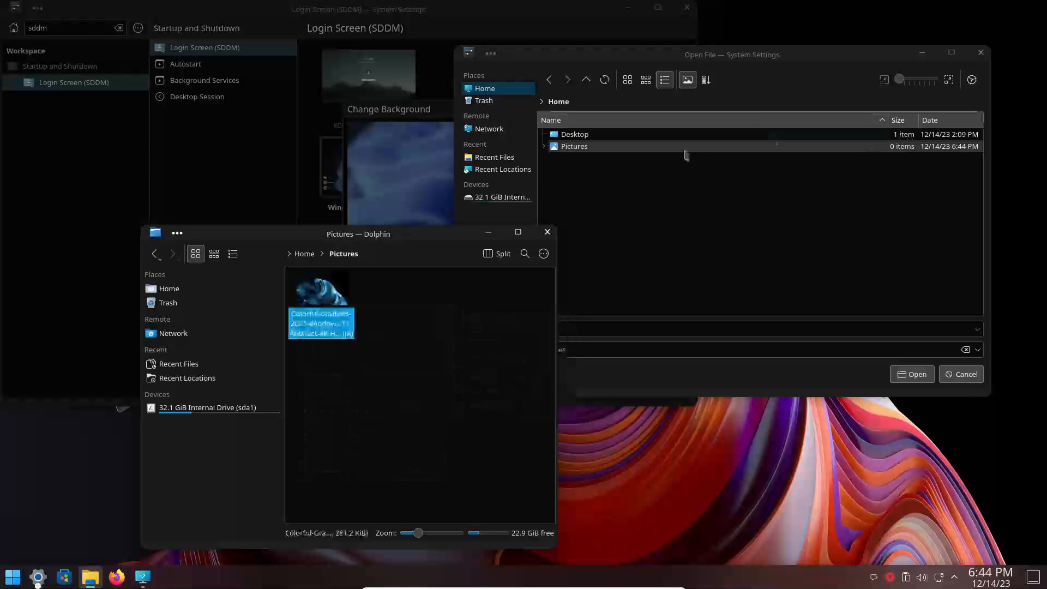
- Choose the Colorful-Gradient wallpaper from the Pictures folder as the Windows11-Dark-sddm theme's background and return to the login screen settings
double_click(579, 147)
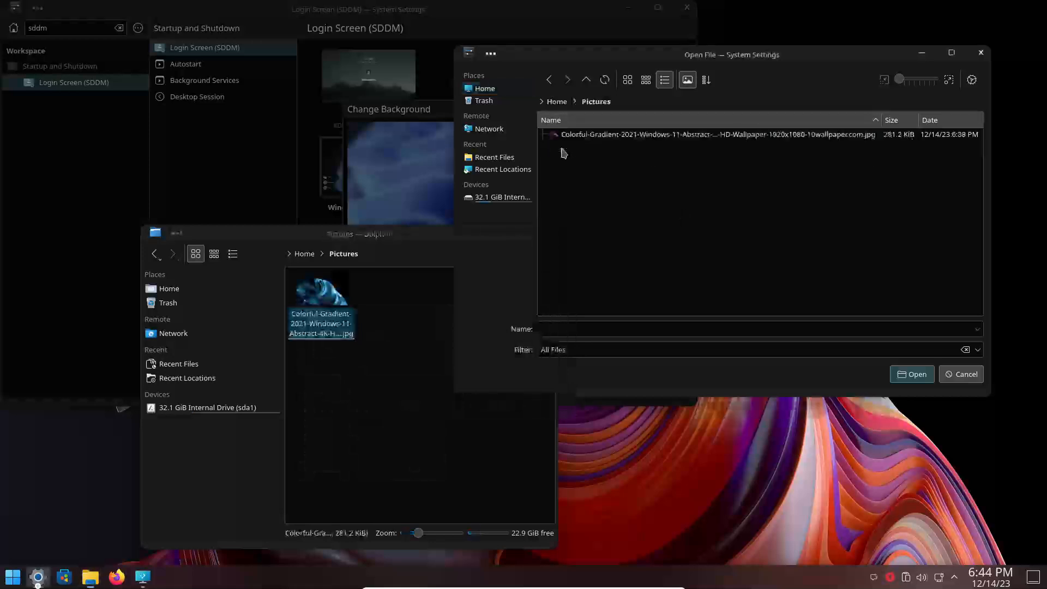
double_click(584, 134)
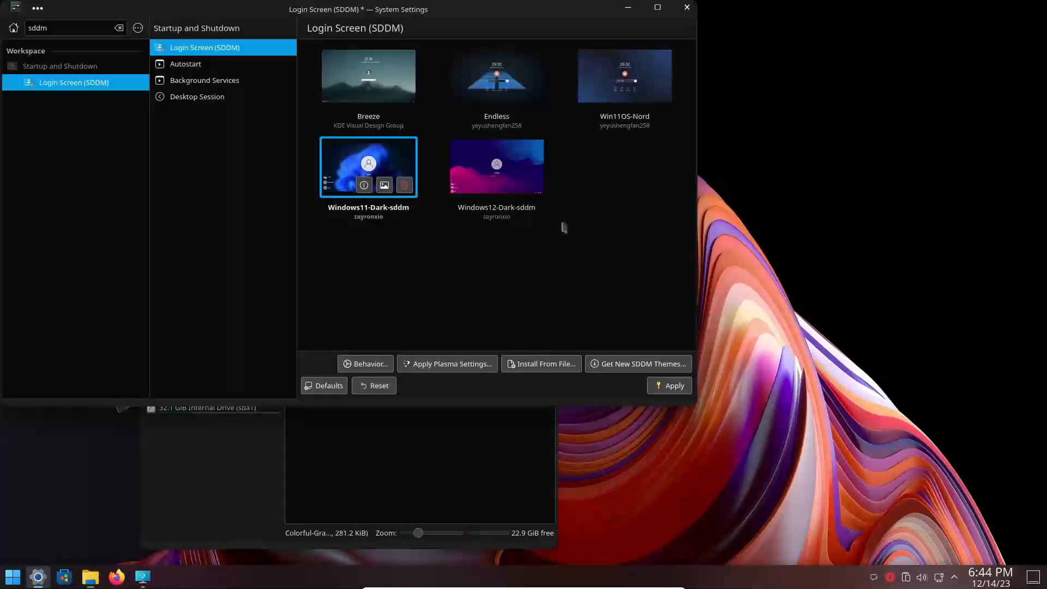
click(244, 446)
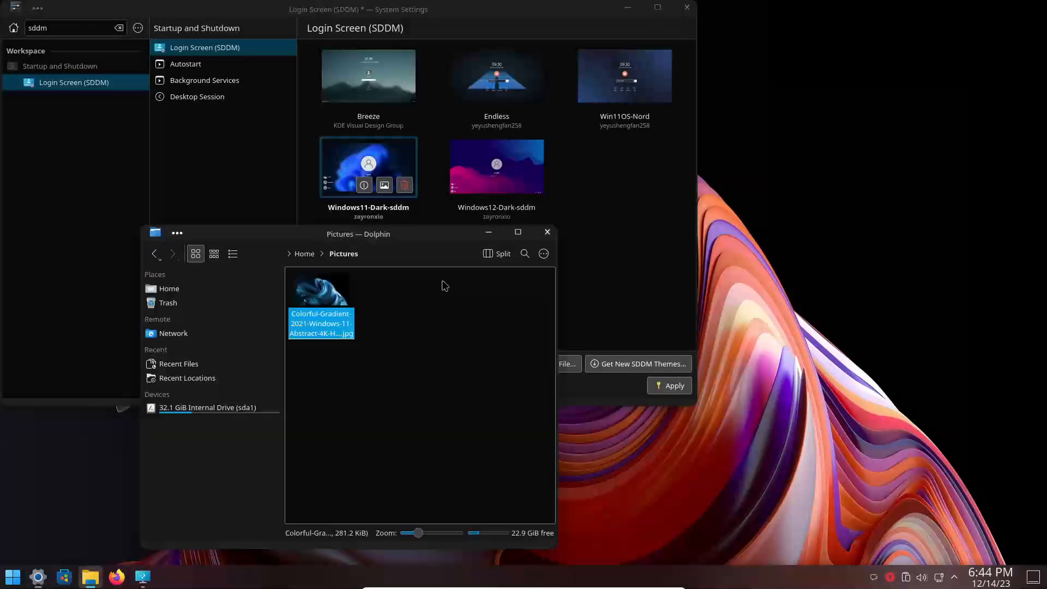
click(384, 186)
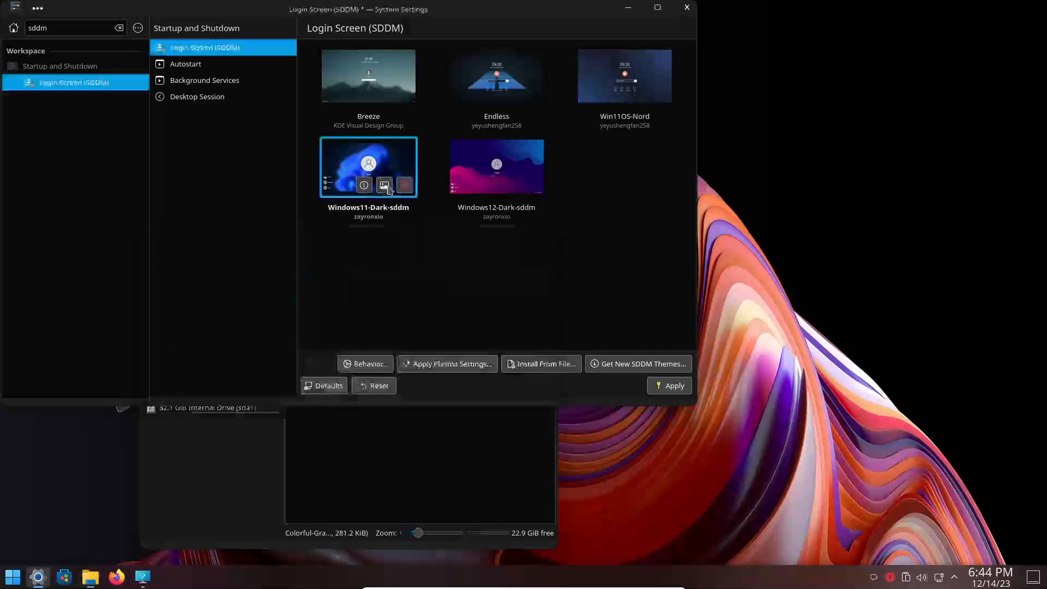
- Apply the login screen settings, authenticating with the account password, and check the Windows11-Dark-sddm theme's background preview
click(675, 388)
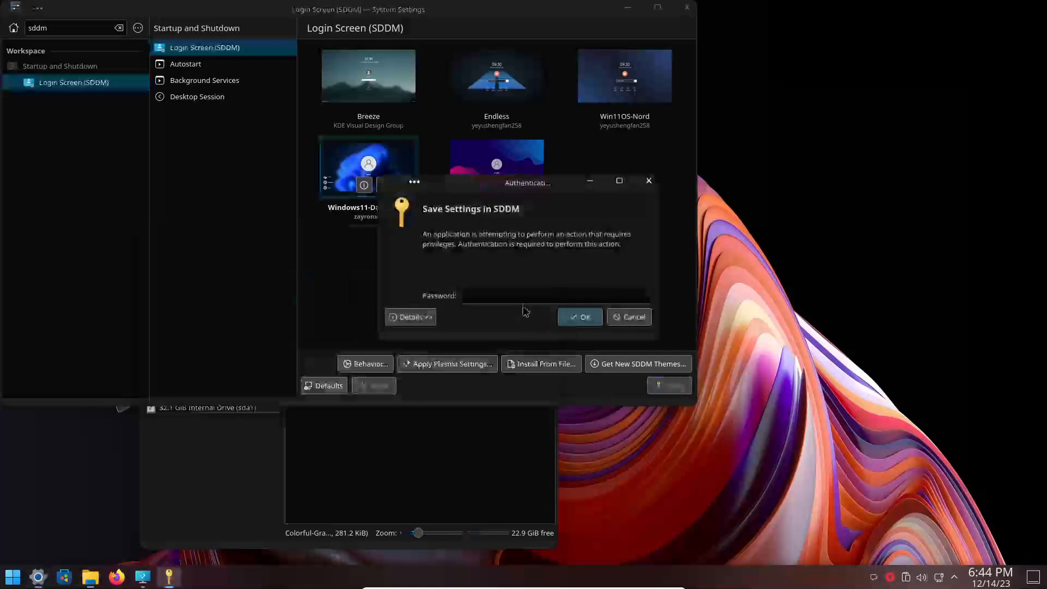
text(****)
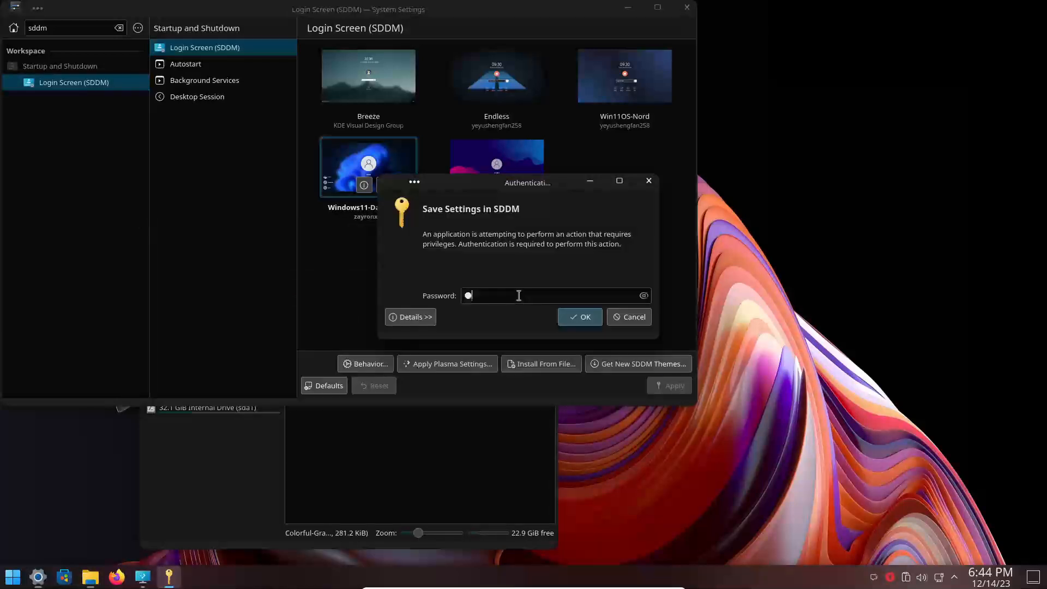
key(Return)
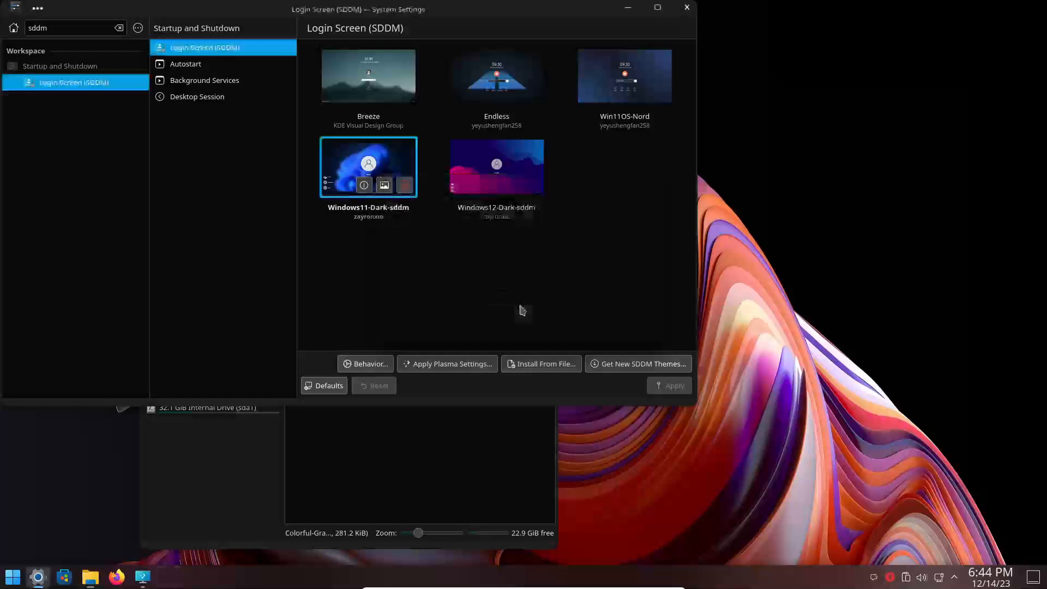
click(385, 186)
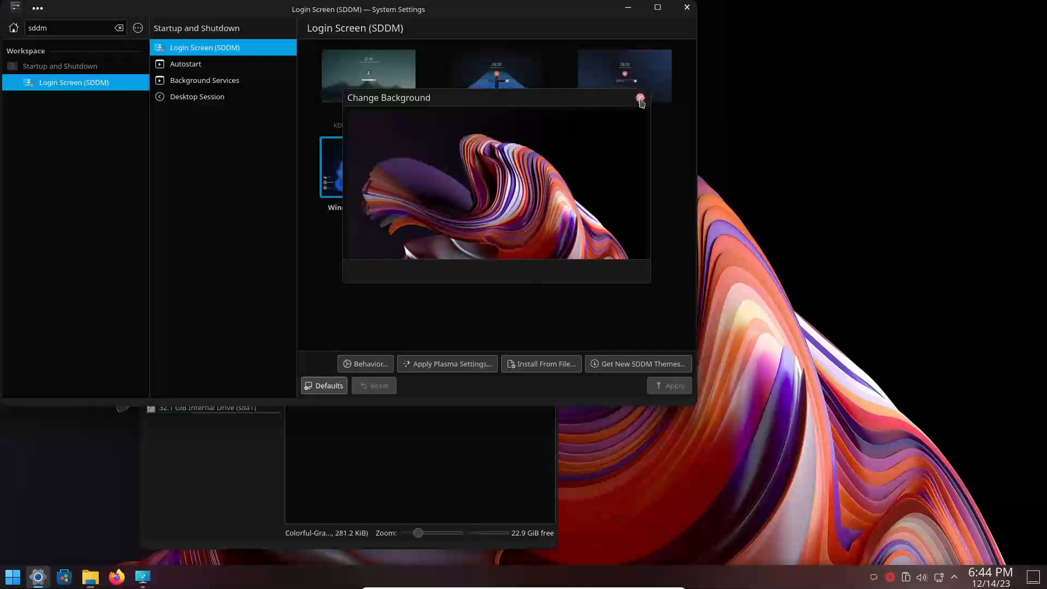
click(641, 101)
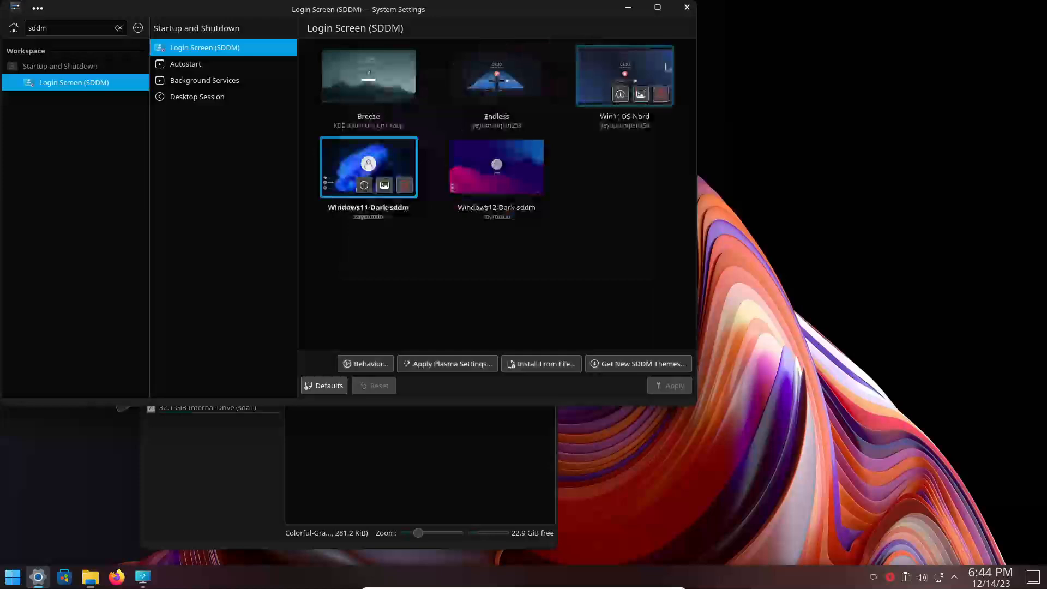
- Close the System Settings and Dolphin windows and restart the system
click(689, 8)
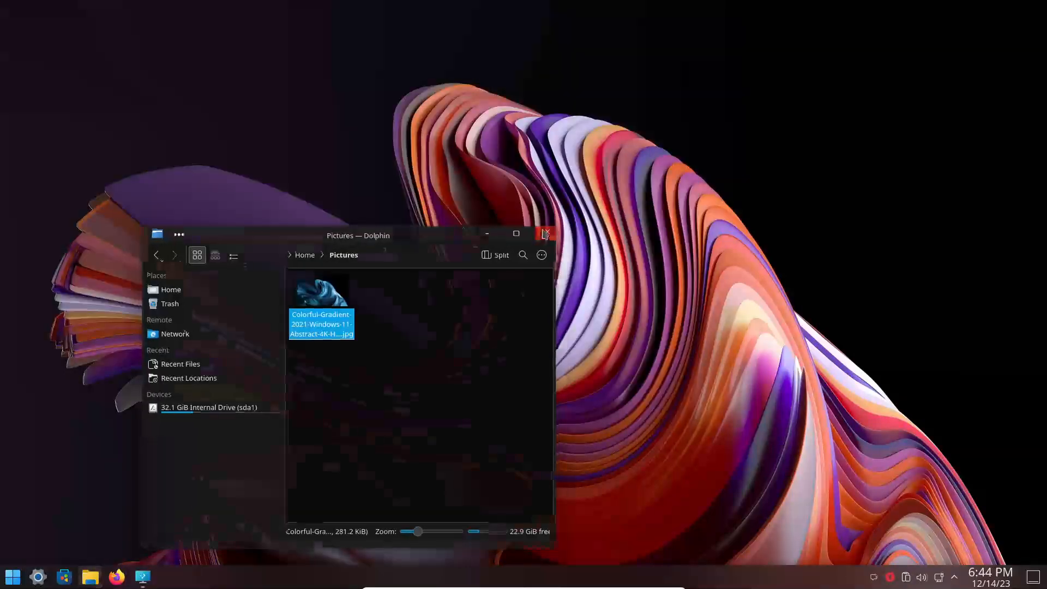
click(545, 233)
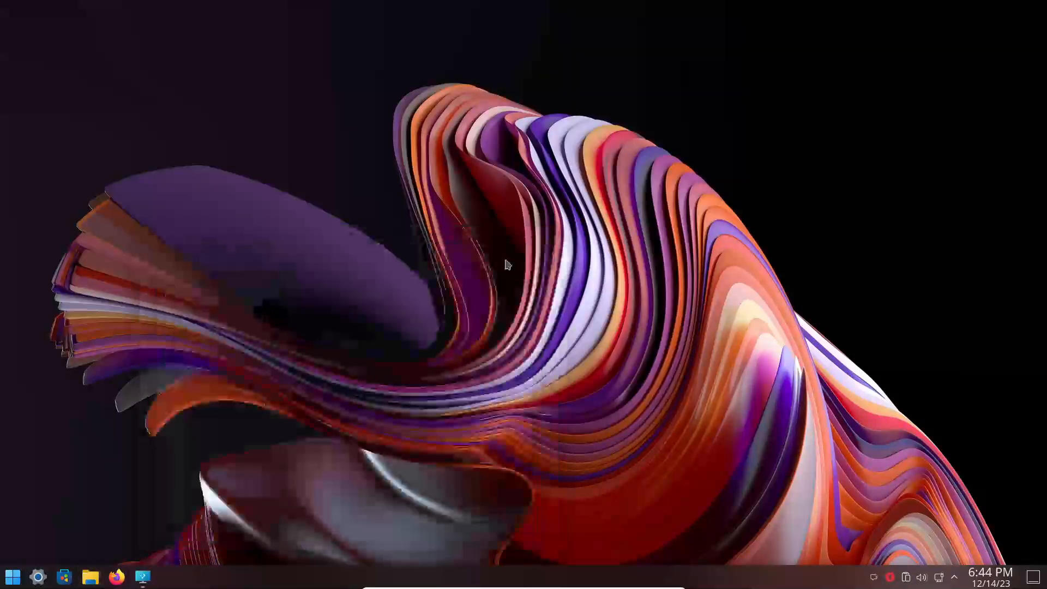
click(15, 576)
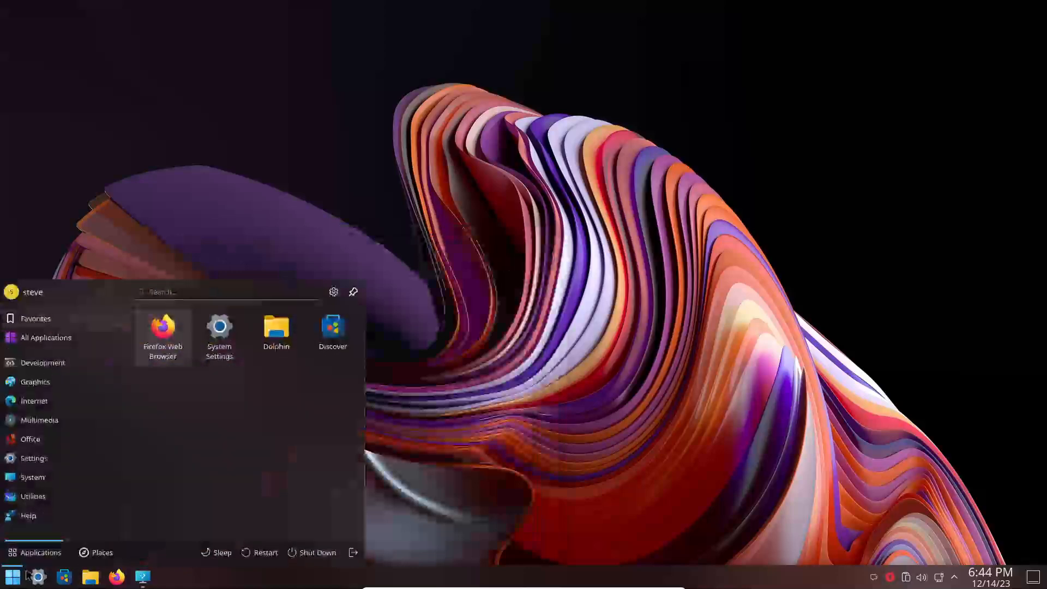
click(293, 553)
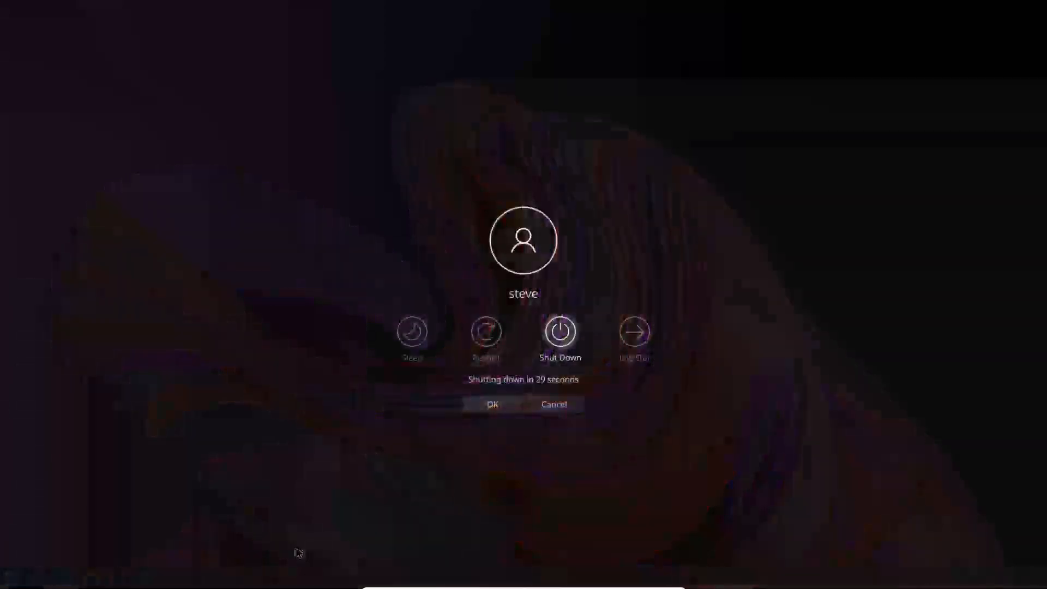
click(486, 332)
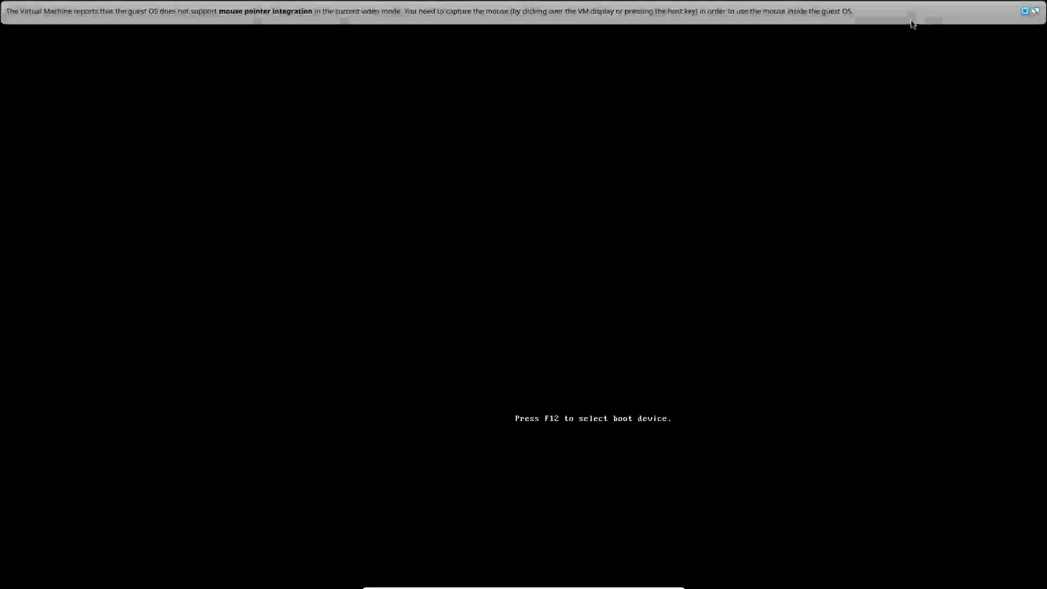
- Dismiss the virtual machine's mouse pointer notices and log in with the account password
click(1024, 11)
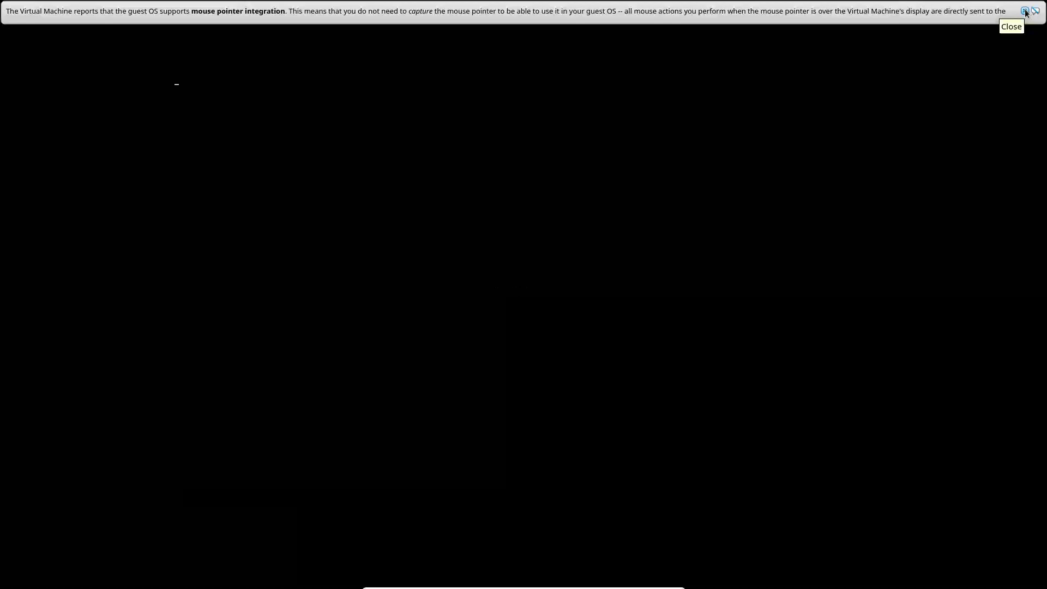
click(1025, 11)
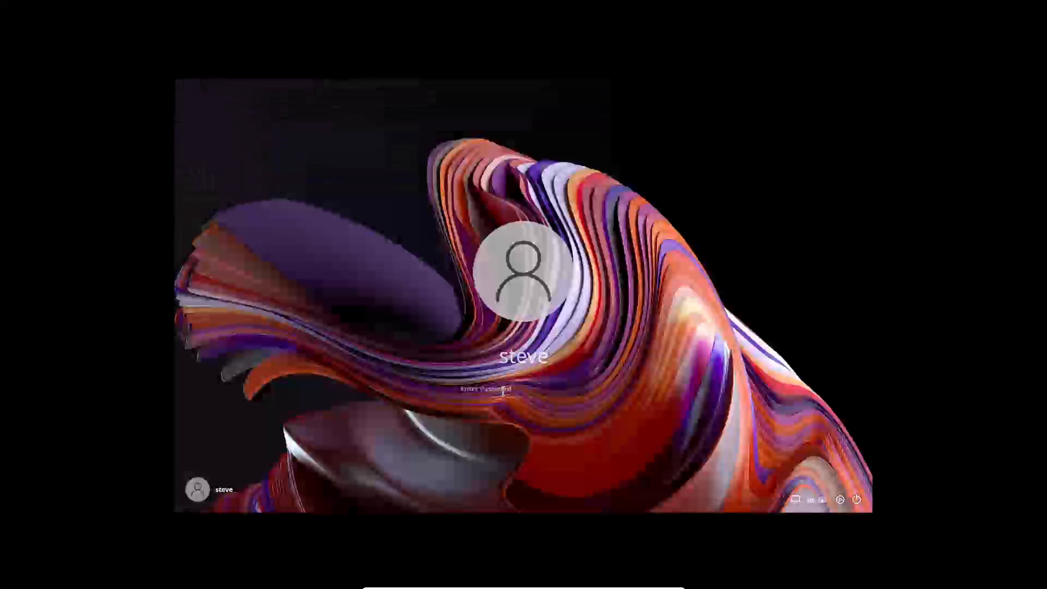
text(•••)
key(Return)
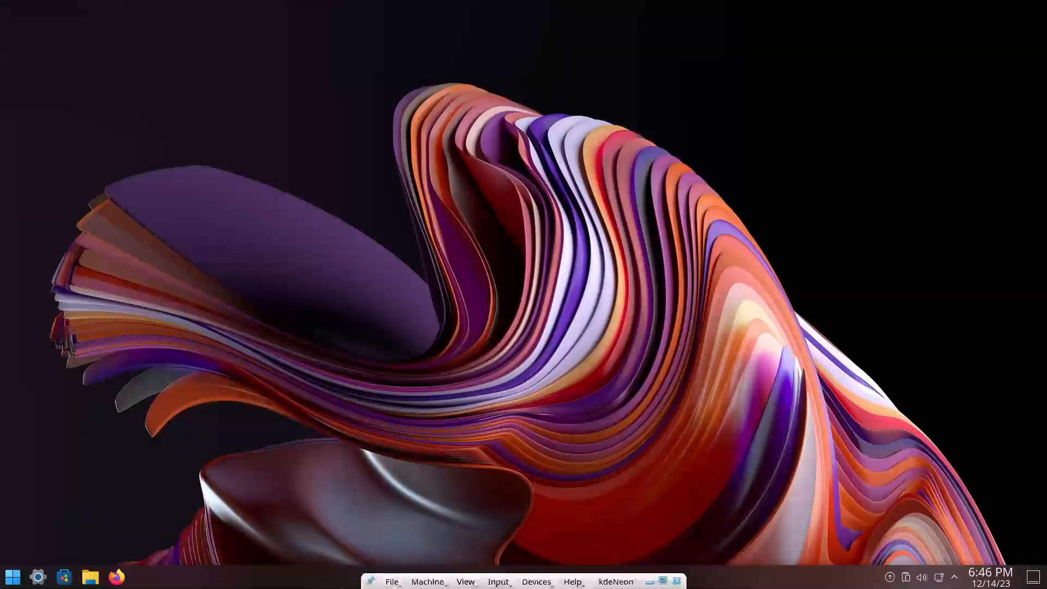
- Open Firefox and search the web for "windows 11"
click(116, 577)
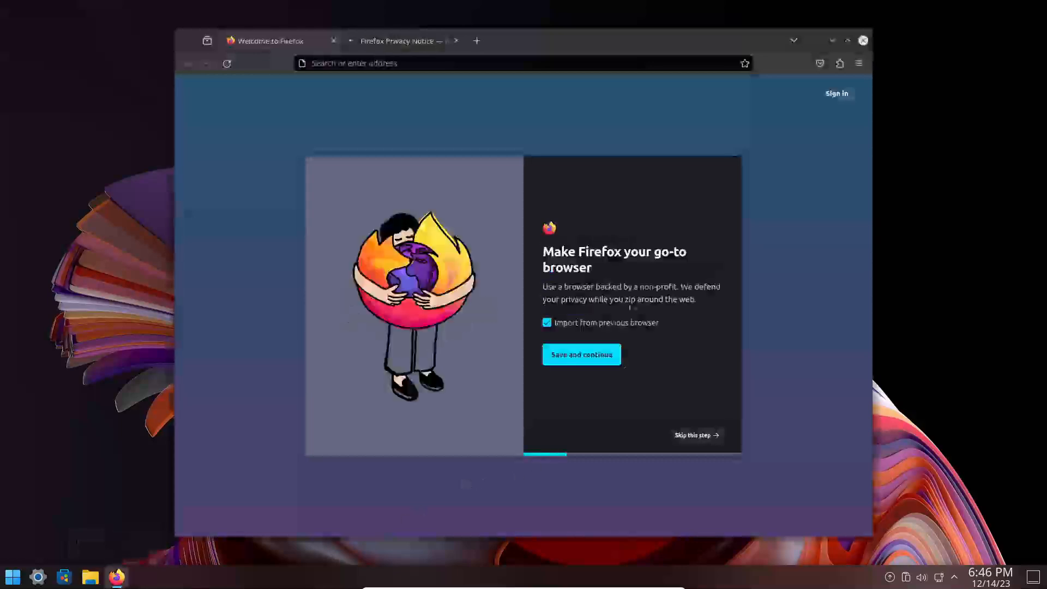
click(447, 62)
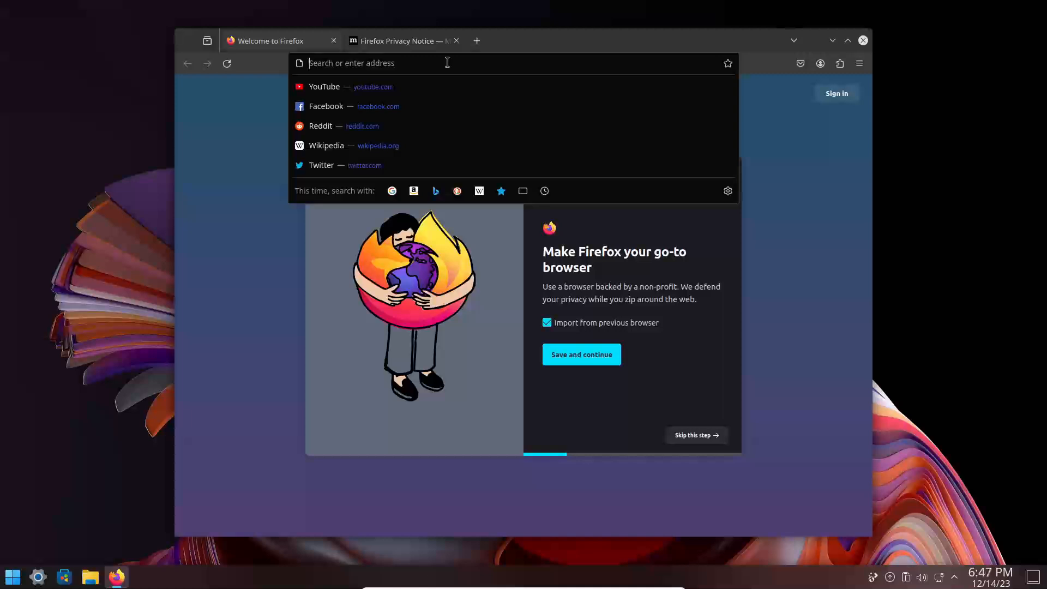
text(windows )
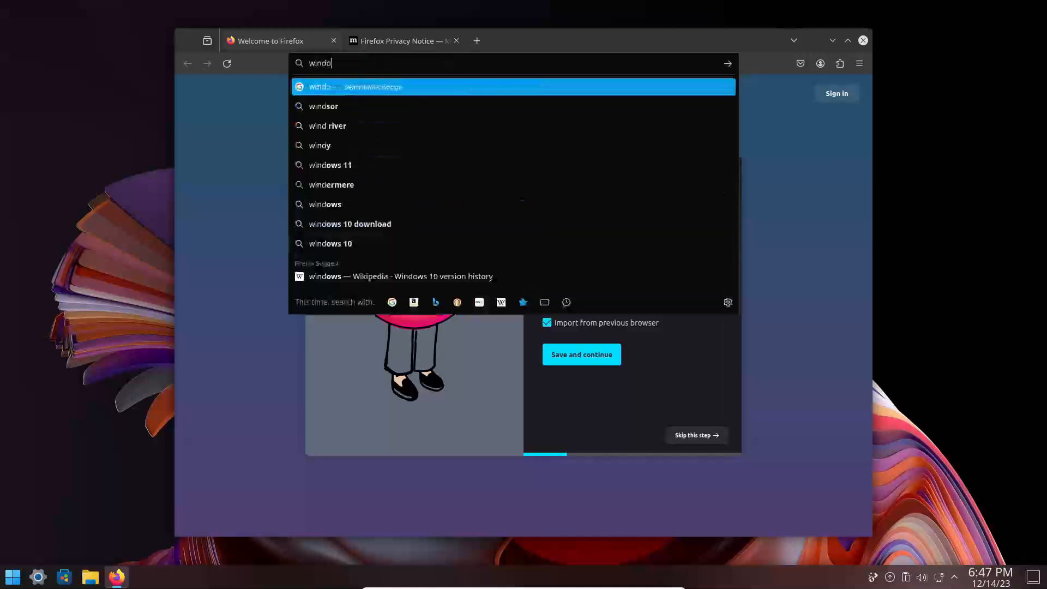
text(11)
key(Return)
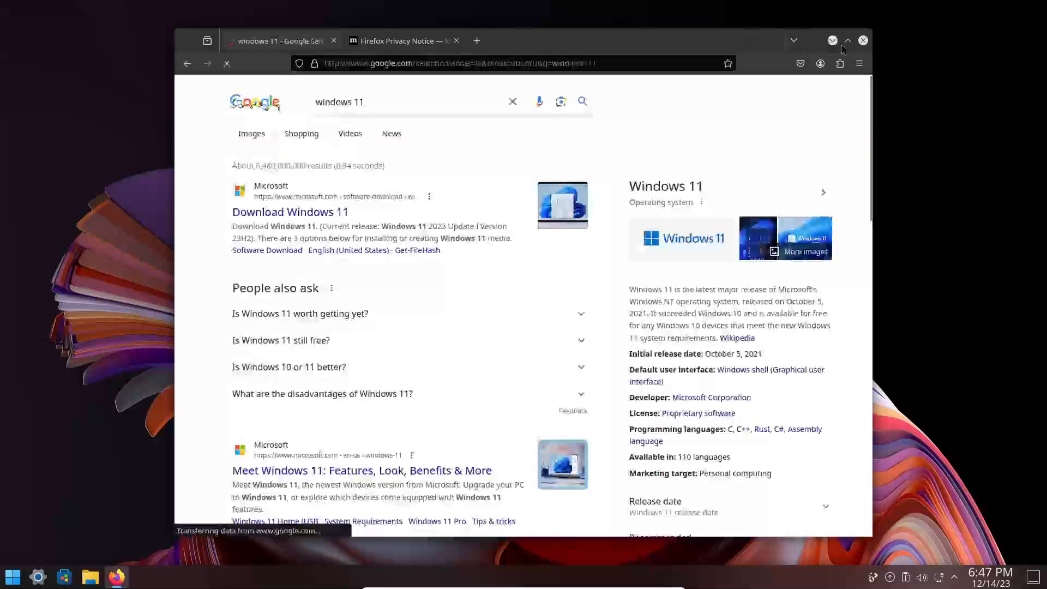
- Maximize the browser and open CNET's Windows 11 desktop screenshot from the image results as a start menu reference
click(848, 40)
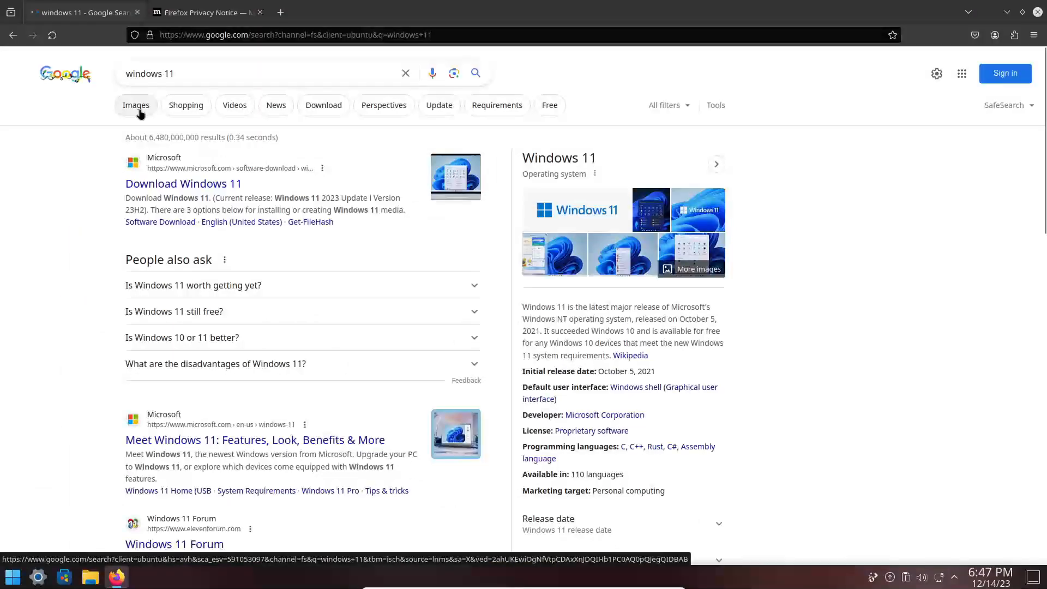
click(139, 112)
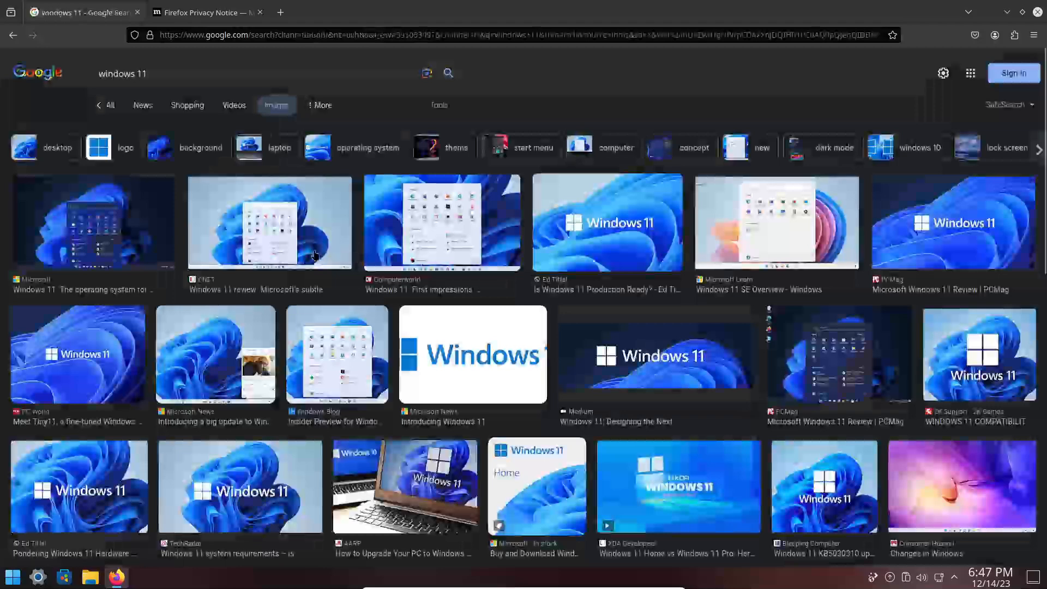
click(283, 250)
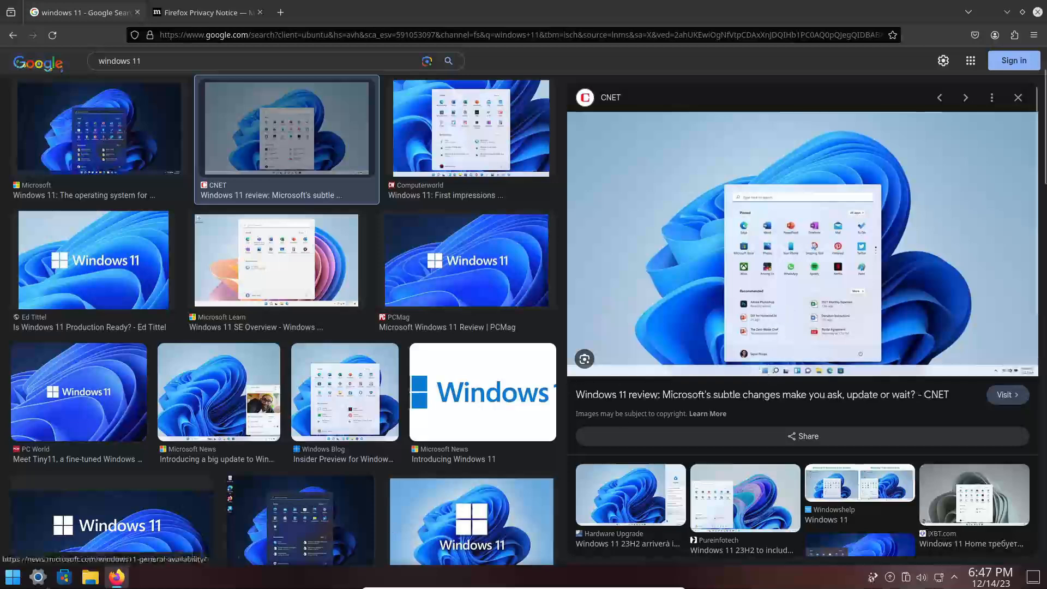
- Replace the taskbar's application launcher with the OnzeMenu 11 alternative widget
right_click(14, 578)
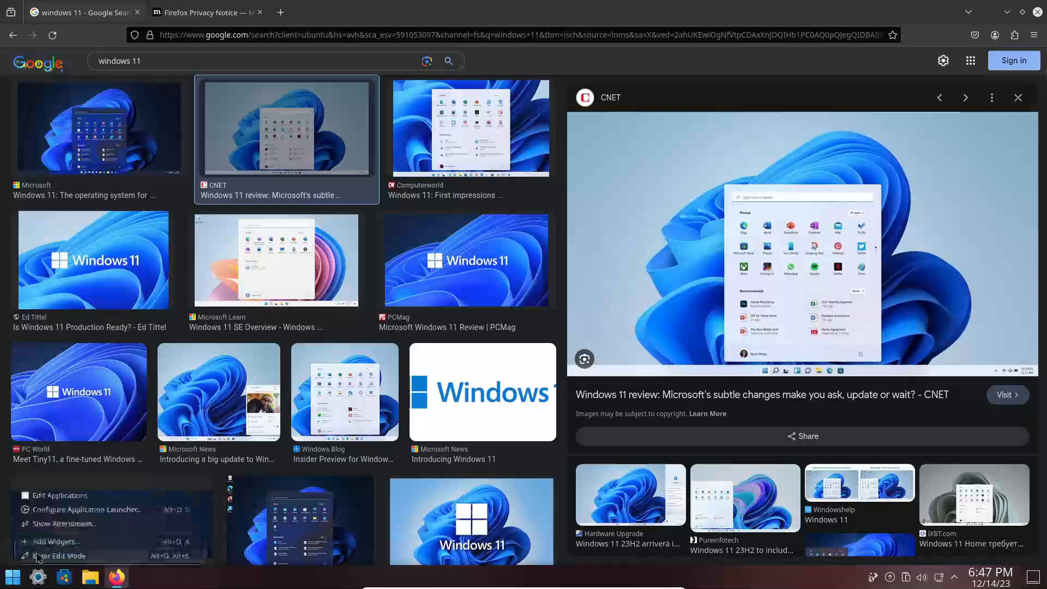
click(50, 523)
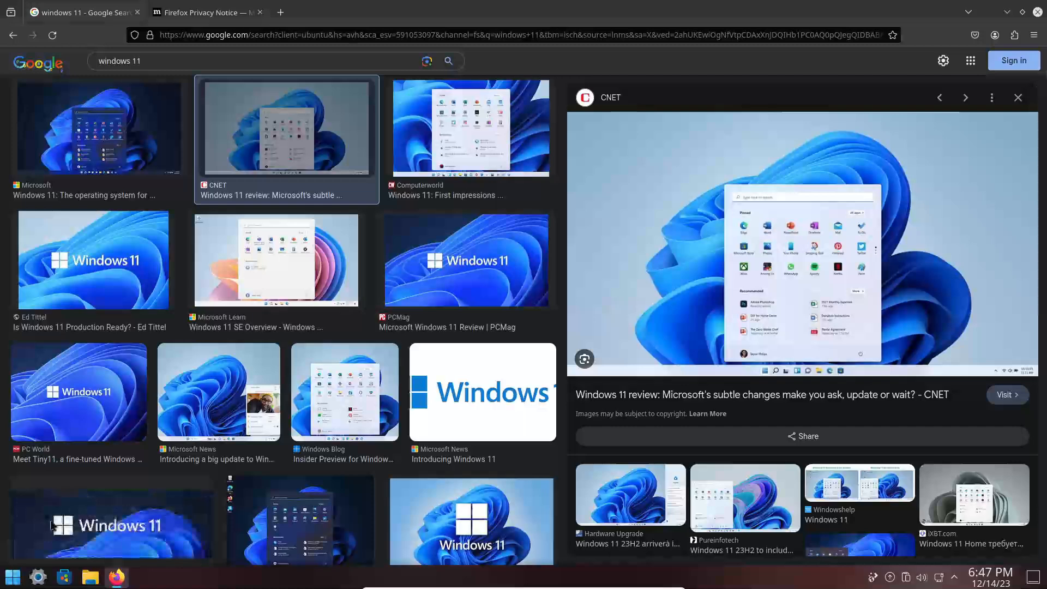
click(52, 524)
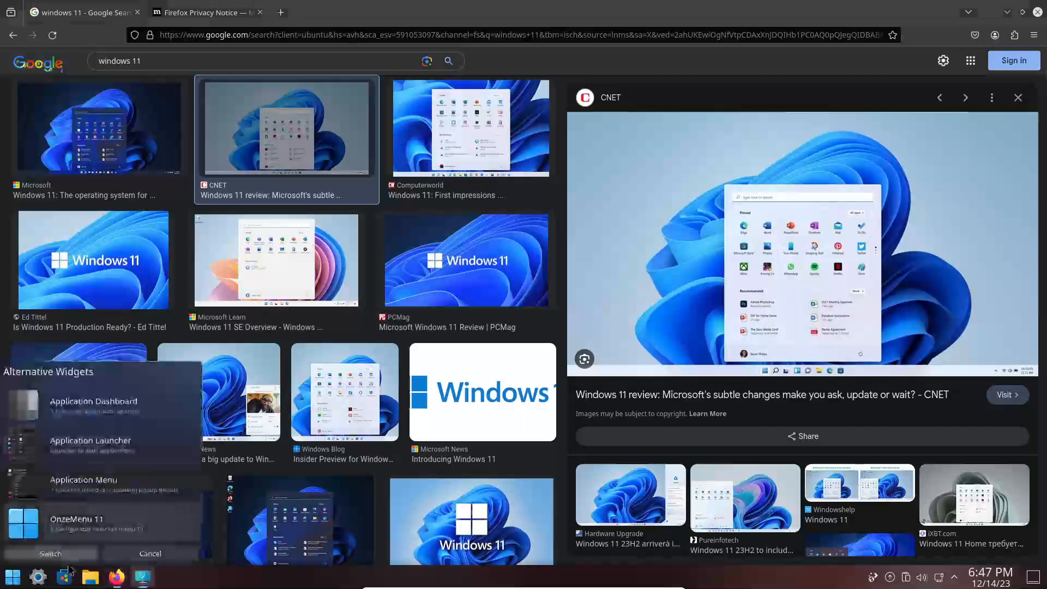
click(71, 556)
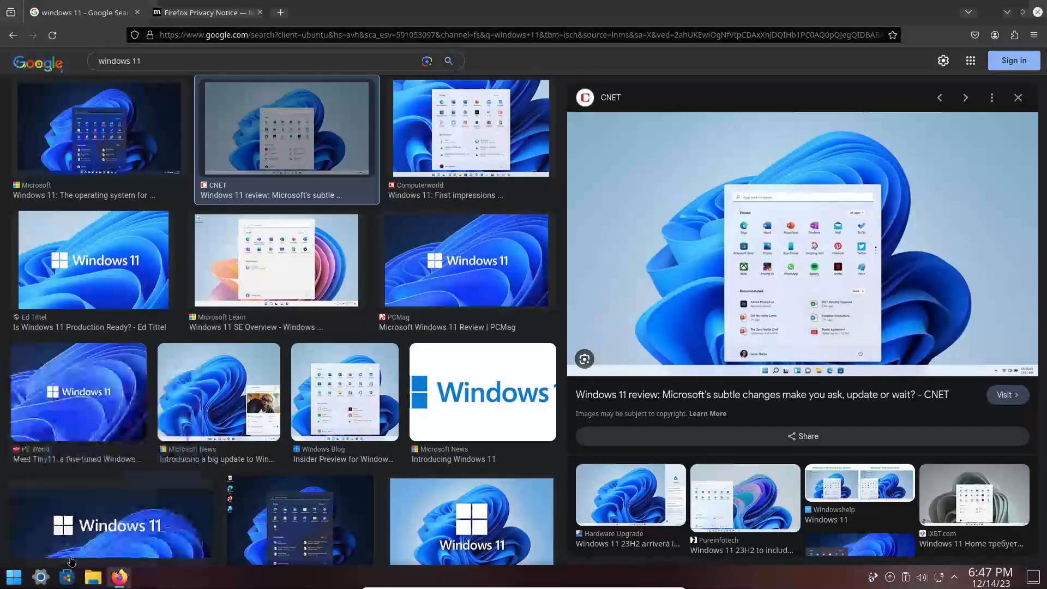
- Examine the new start menu's layout against the Windows 11 image, and close Firefox
click(13, 576)
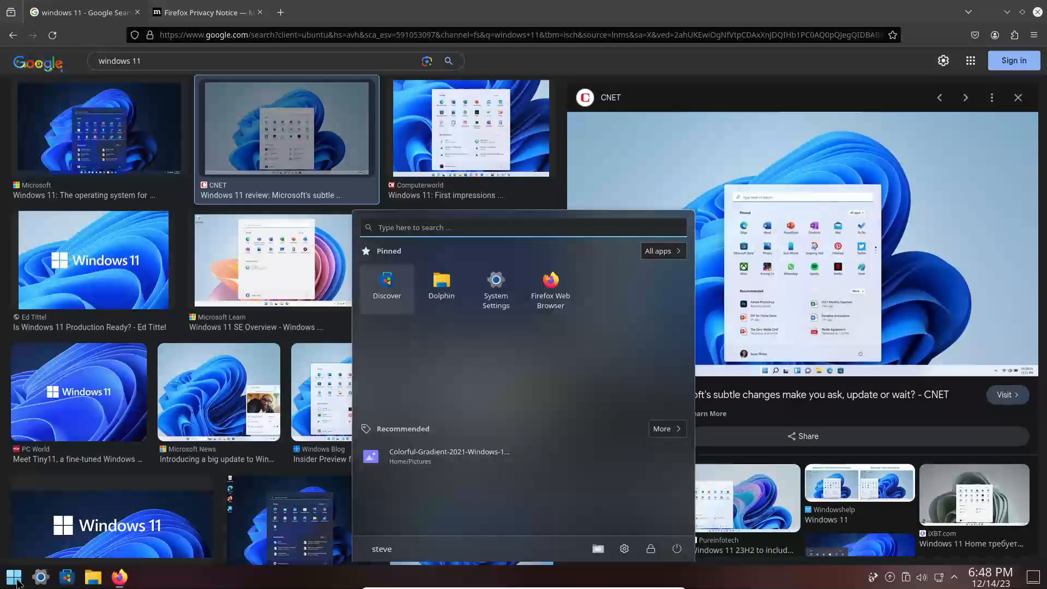
click(15, 580)
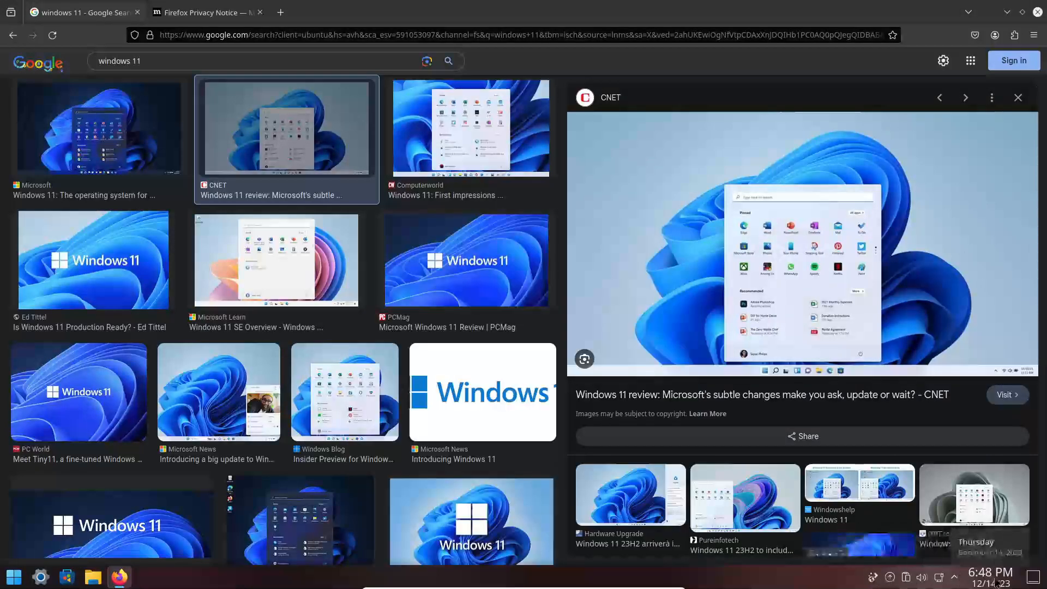
click(1038, 12)
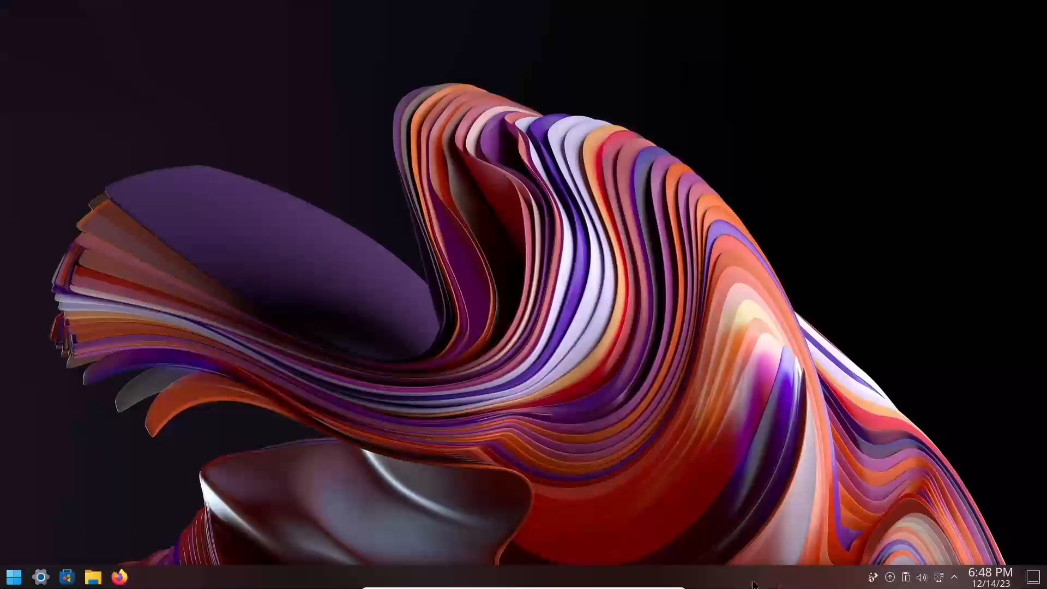
- Enter panel edit mode, add a spacer to the taskbar and place it between the task icons and the system tray
right_click(782, 579)
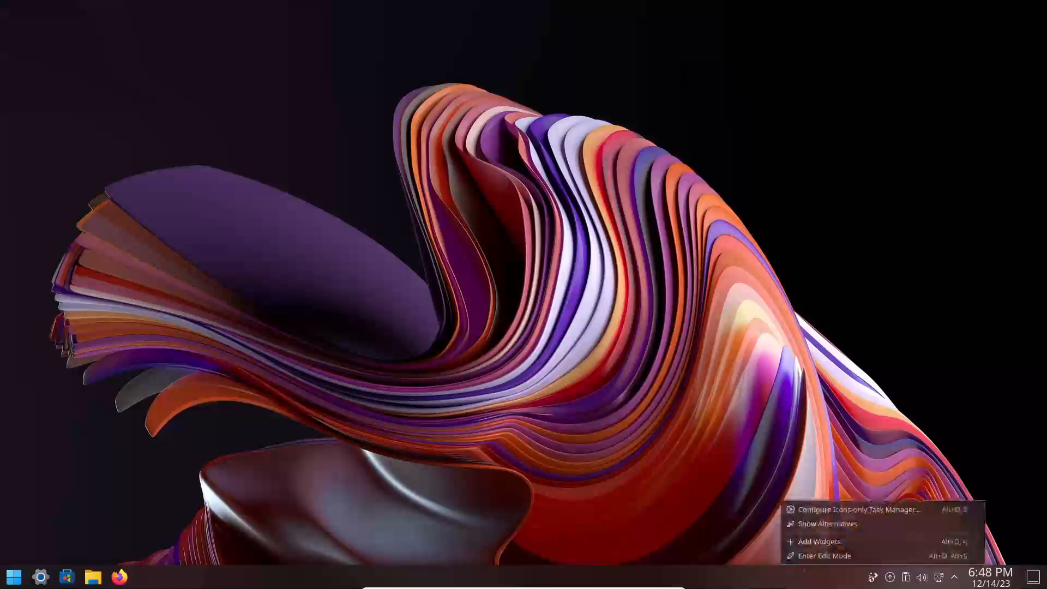
click(818, 555)
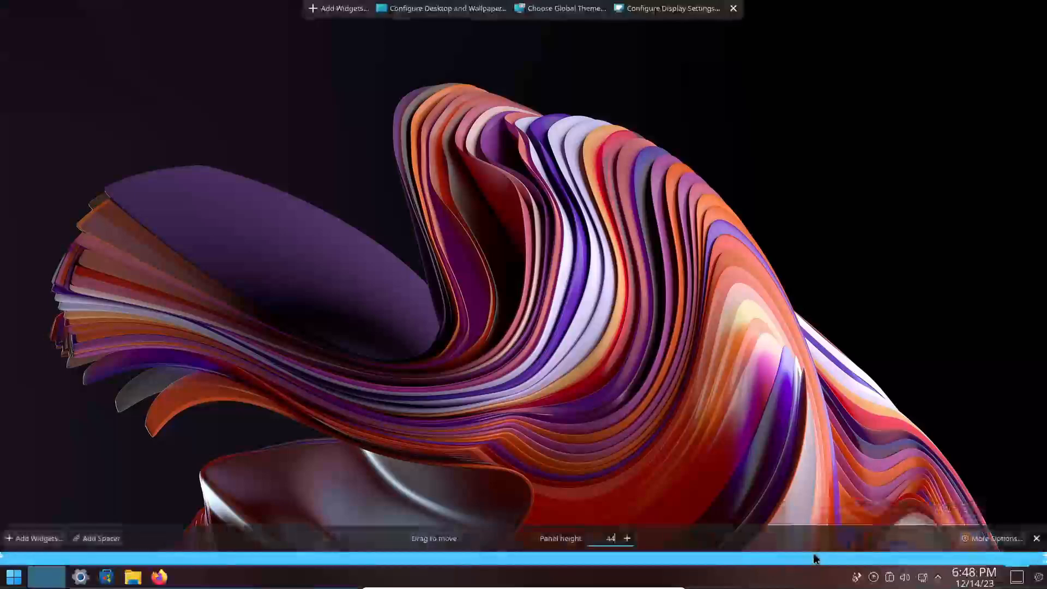
click(93, 539)
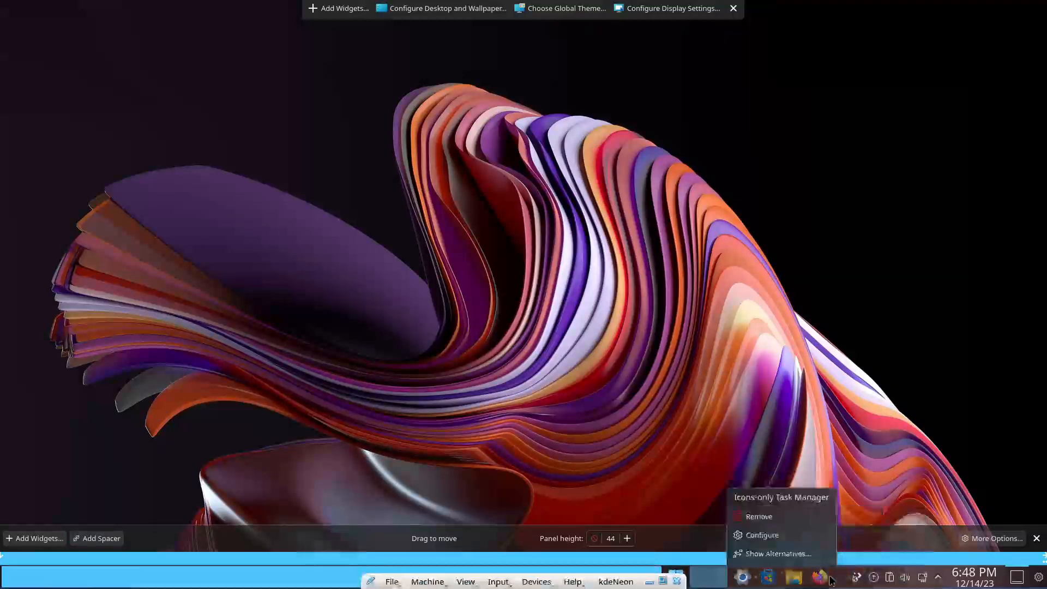
mouse_move(841, 581)
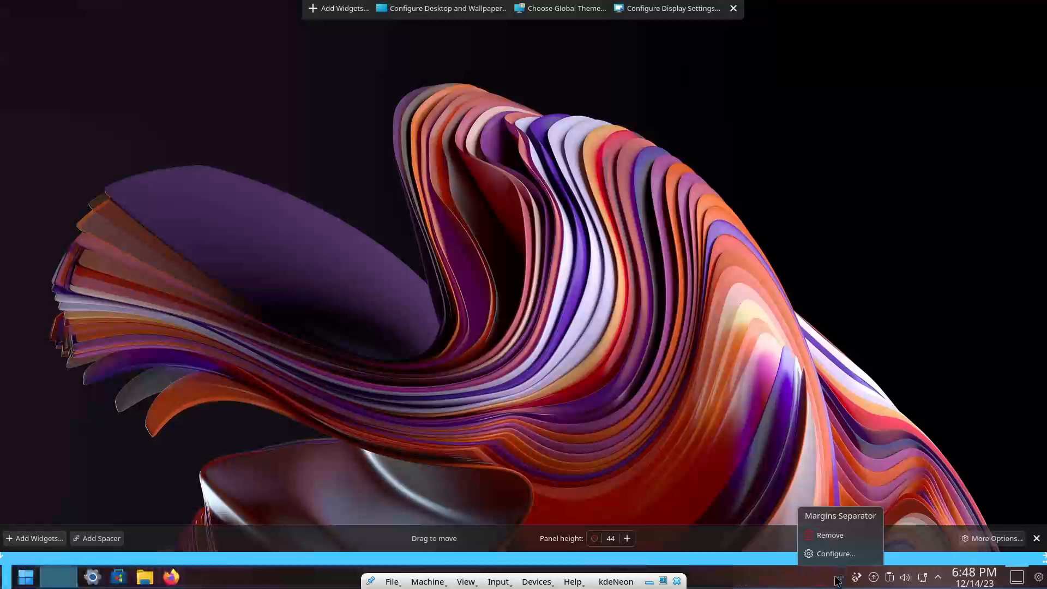
click(98, 543)
mouse_move(295, 573)
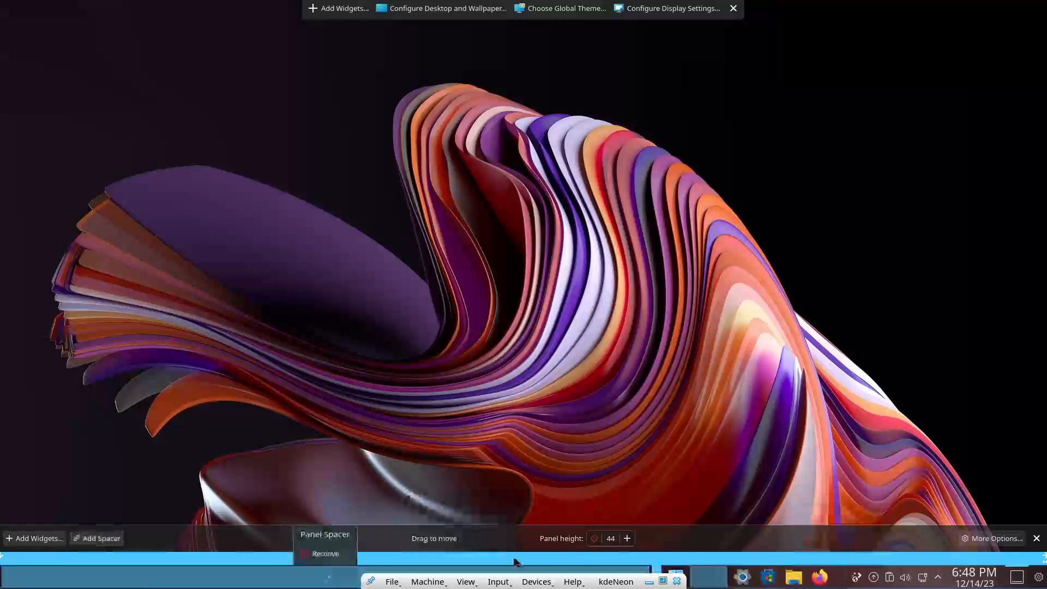
drag(296, 572, 482, 579)
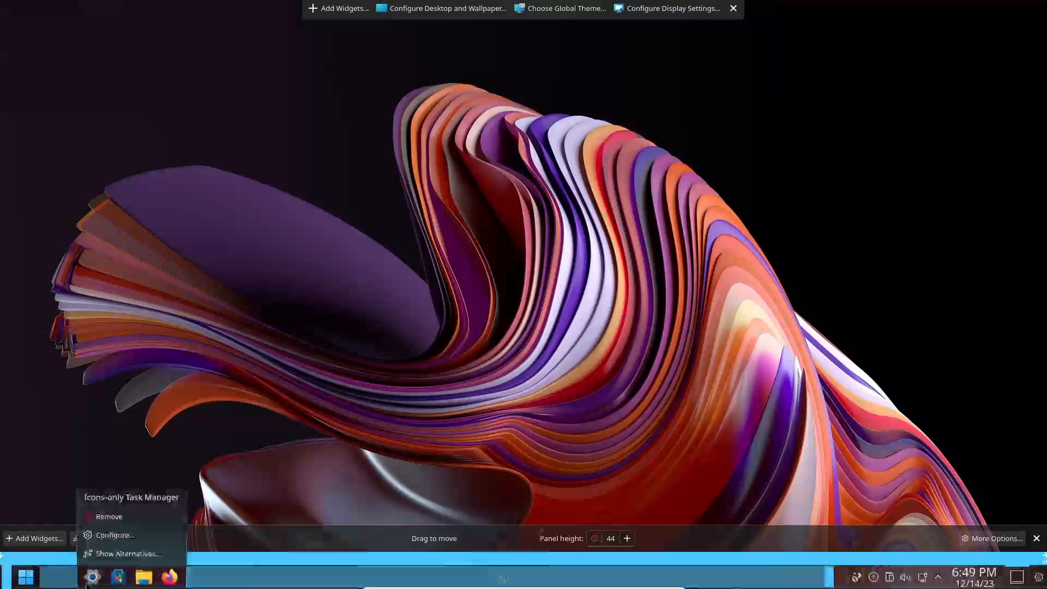
- Move the margins separator beside the system tray, add a spacer before the start menu to centre the icons, and leave edit mode
mouse_move(16, 581)
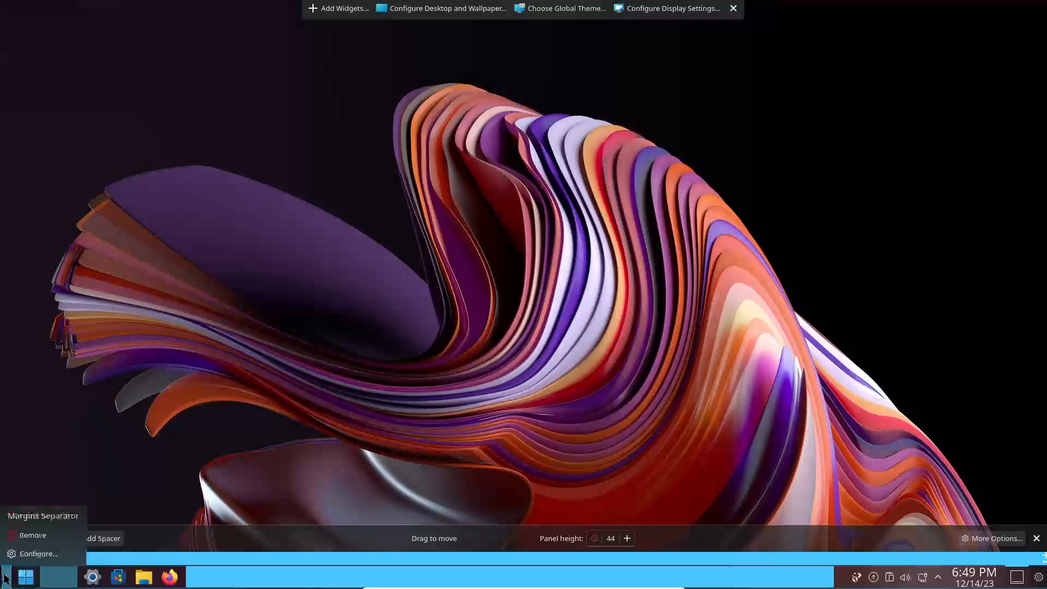
drag(5, 578, 829, 578)
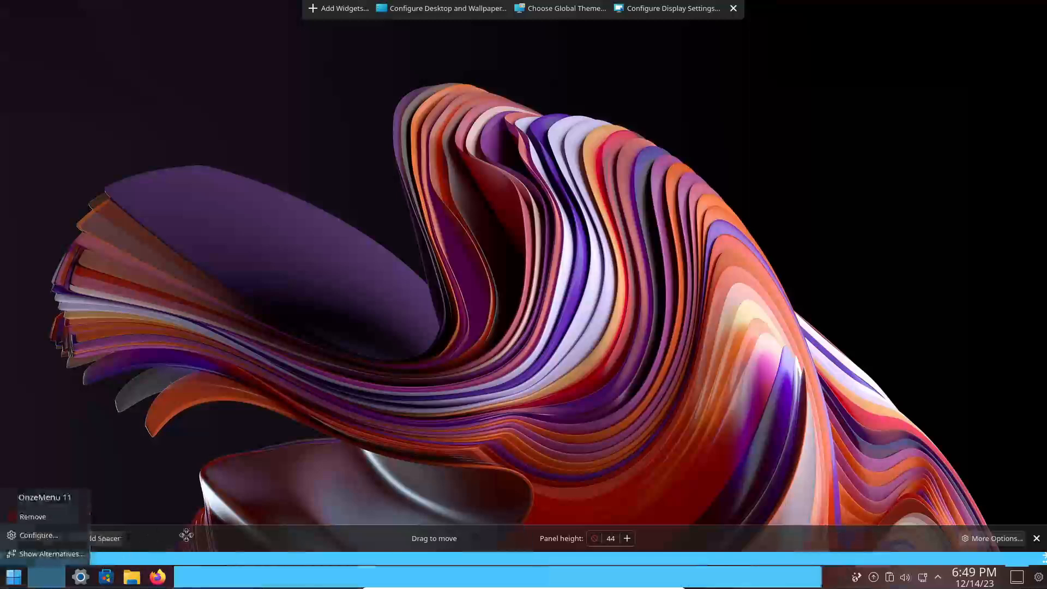
click(101, 539)
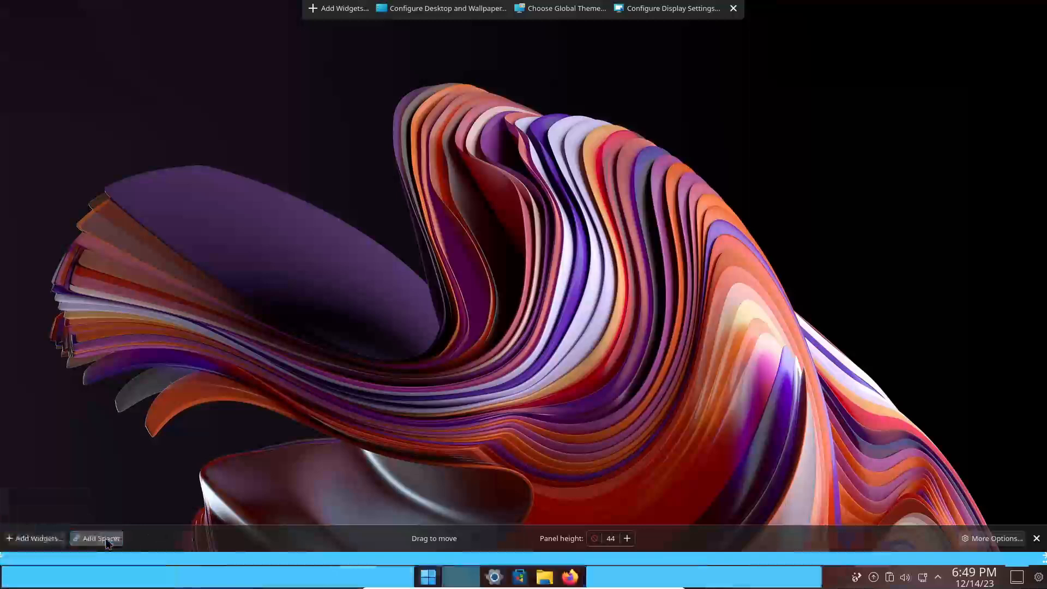
mouse_move(475, 583)
mouse_move(704, 578)
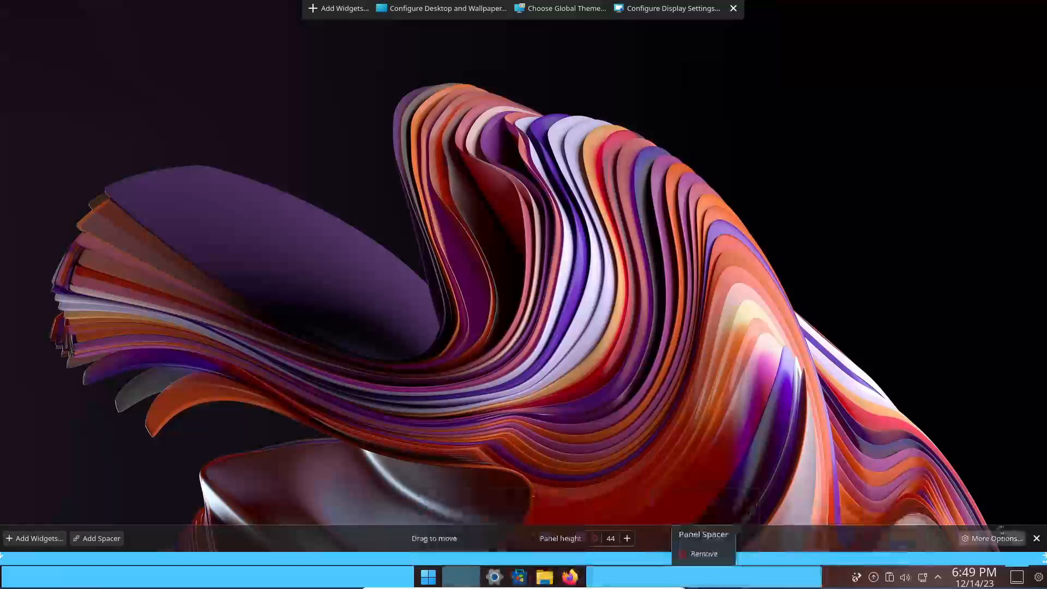
click(1037, 539)
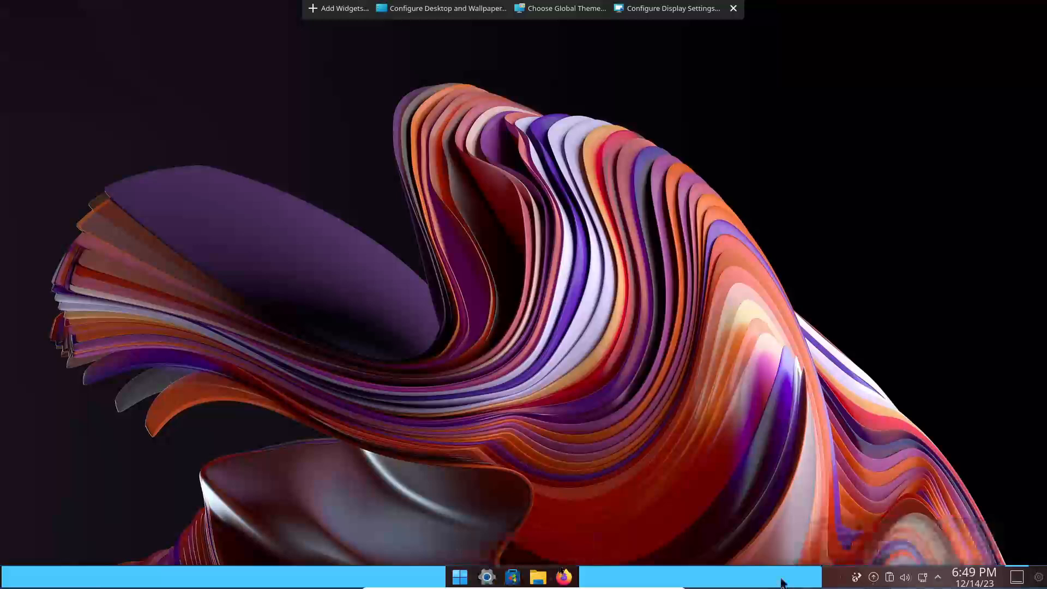
click(733, 9)
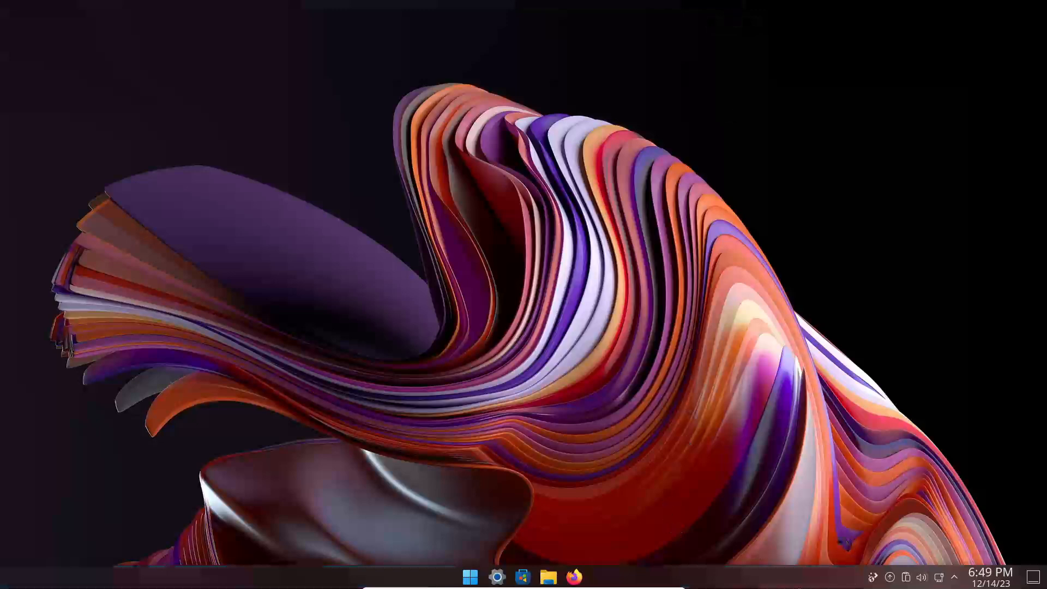
- Re-enter edit mode, check the system tray and digital clock widgets, and open the dialog for downloading new Plasma widgets
right_click(791, 577)
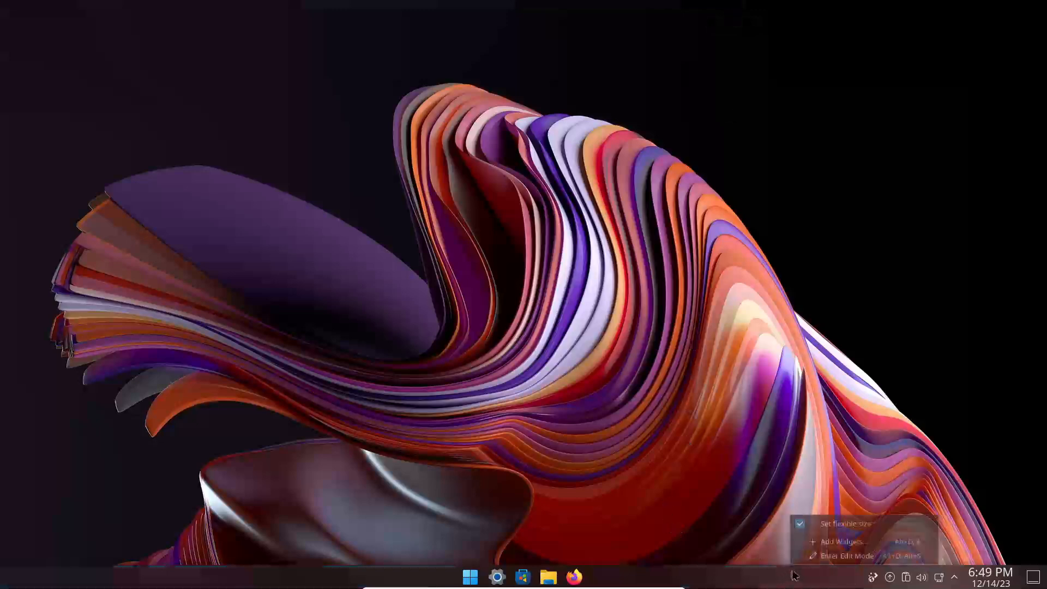
click(819, 555)
mouse_move(940, 580)
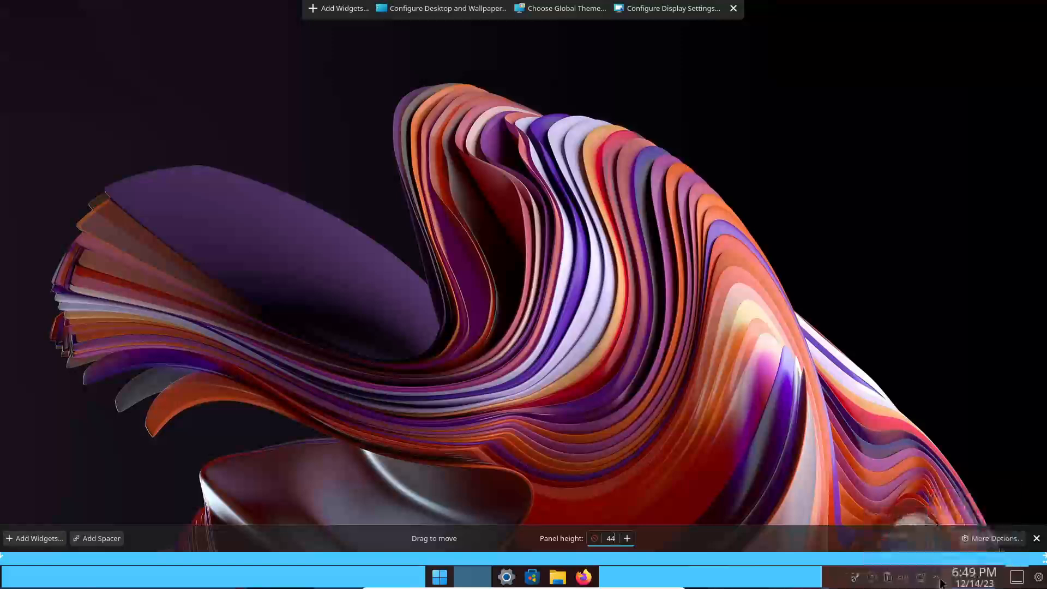
mouse_move(867, 580)
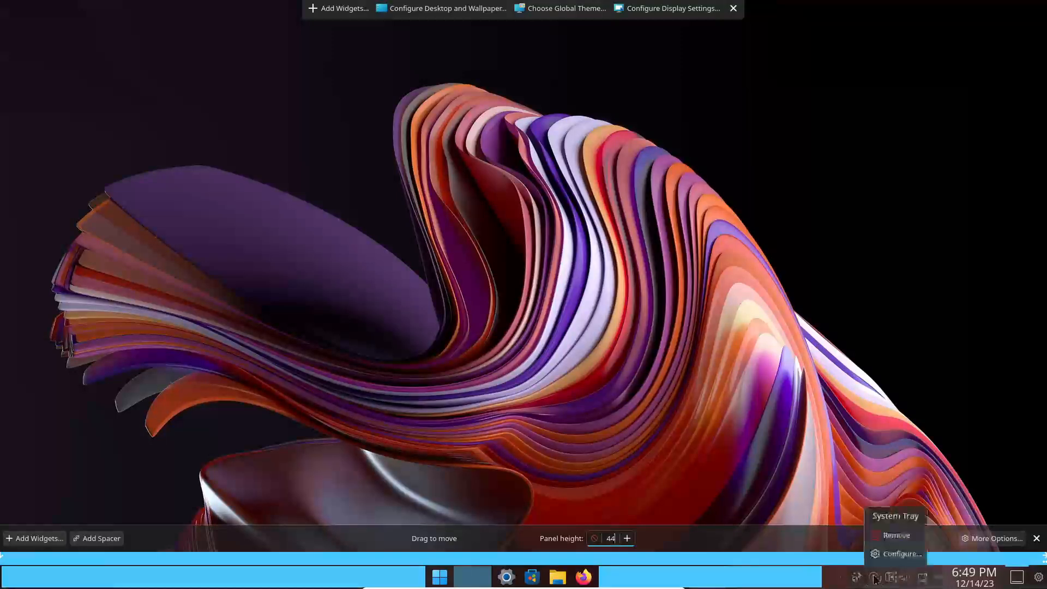
mouse_move(970, 579)
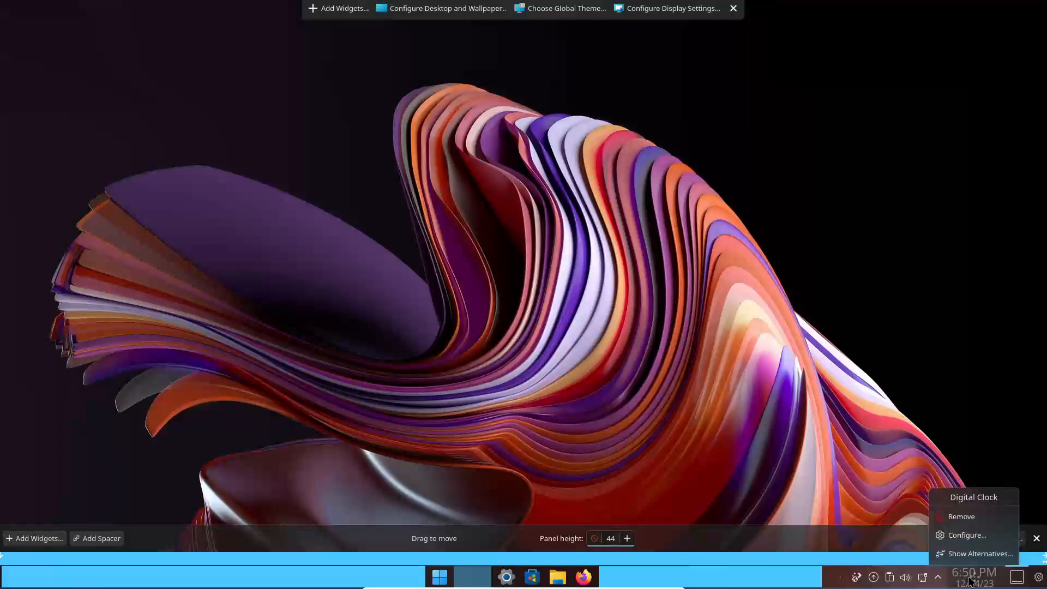
click(343, 146)
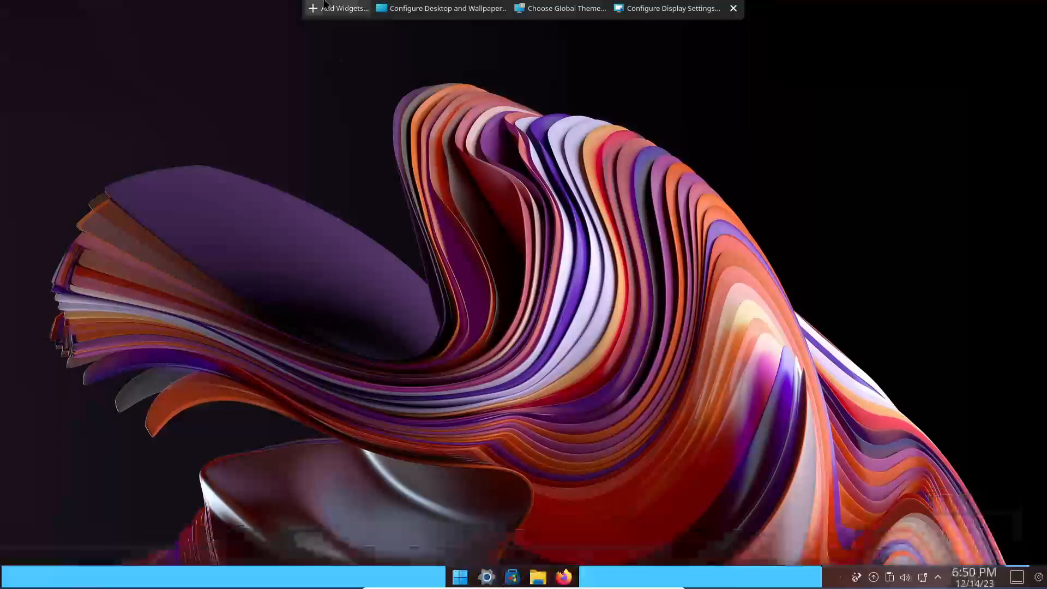
click(328, 7)
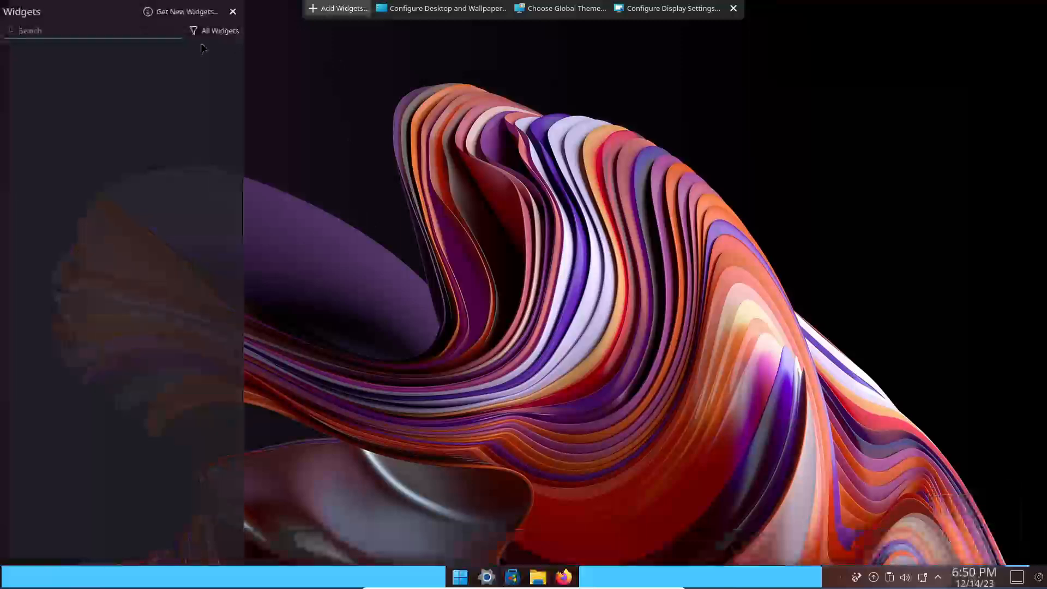
click(173, 13)
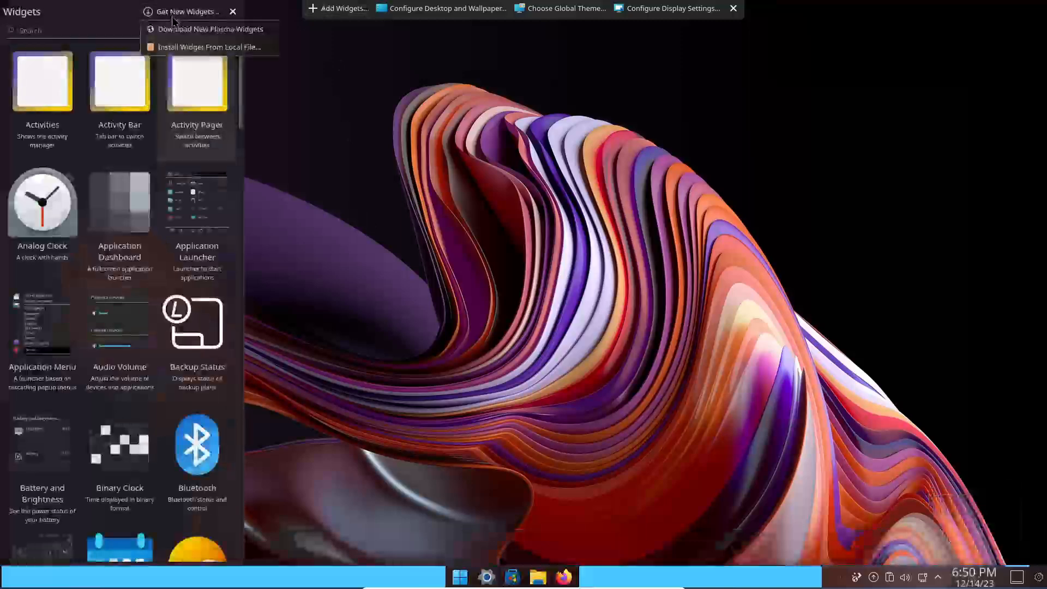
click(175, 30)
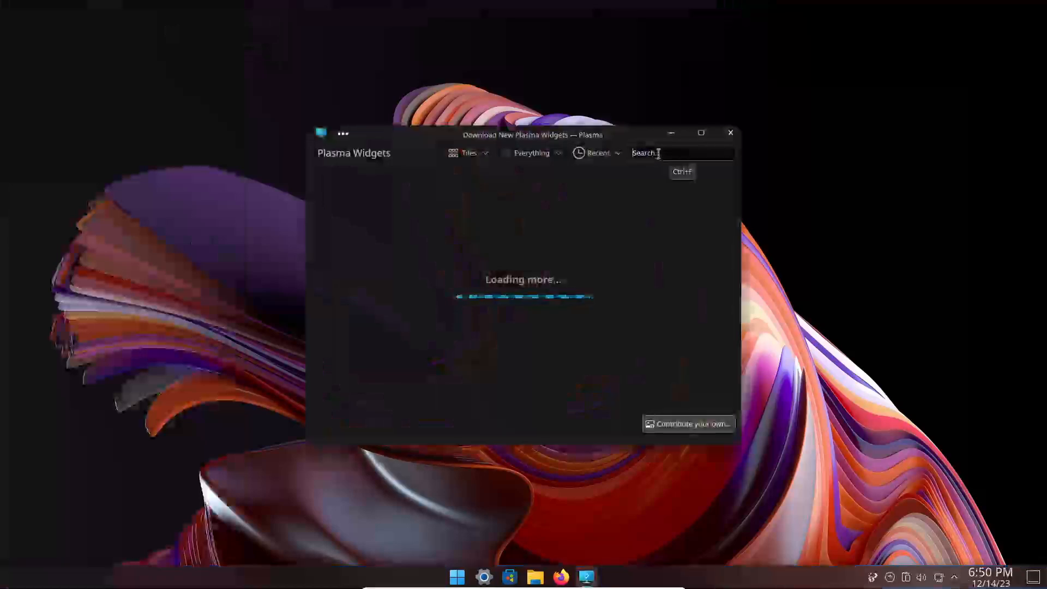
- Search the downloadable Plasma widgets for "clocks" and for "digital", and look through the results
text(clocks)
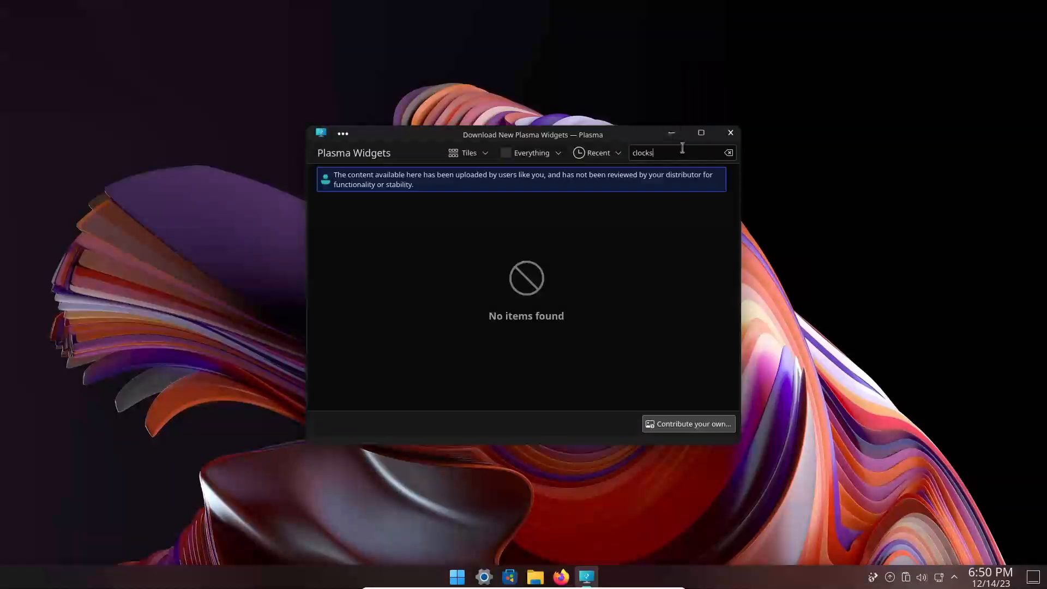
key(BackSpace)
key(BackSpace)
key(BackSpace)
key(BackSpace)
key(BackSpace)
key(BackSpace)
text(digital)
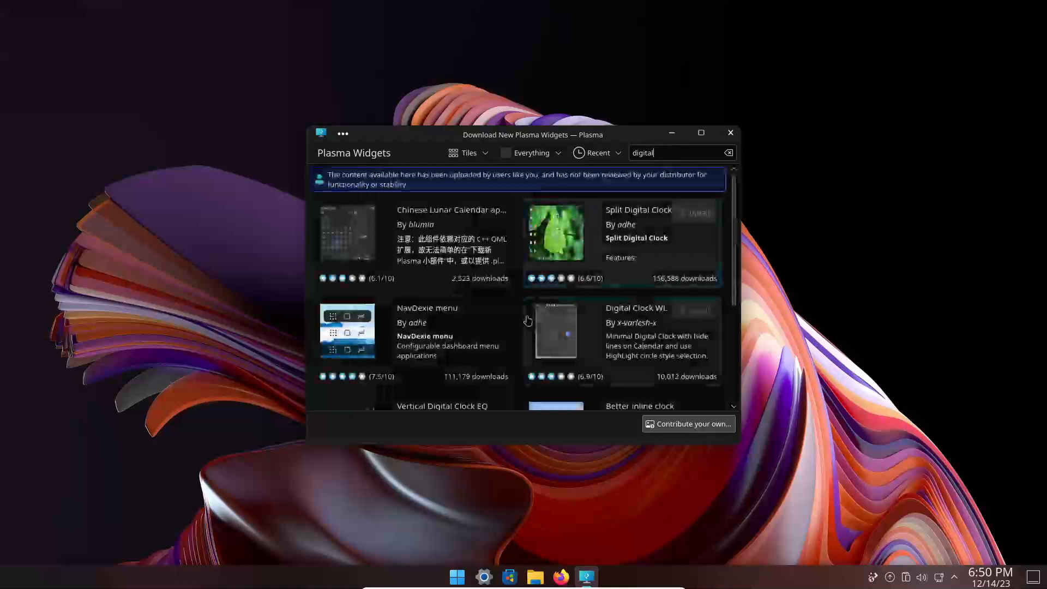
scroll(505, 315, down, 2)
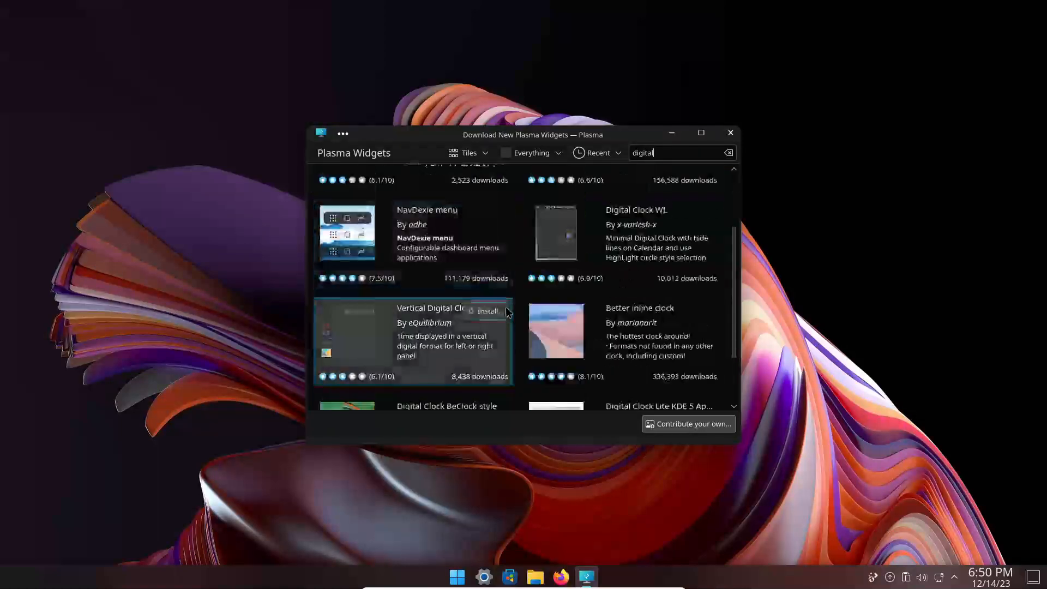
scroll(508, 311, down, 2)
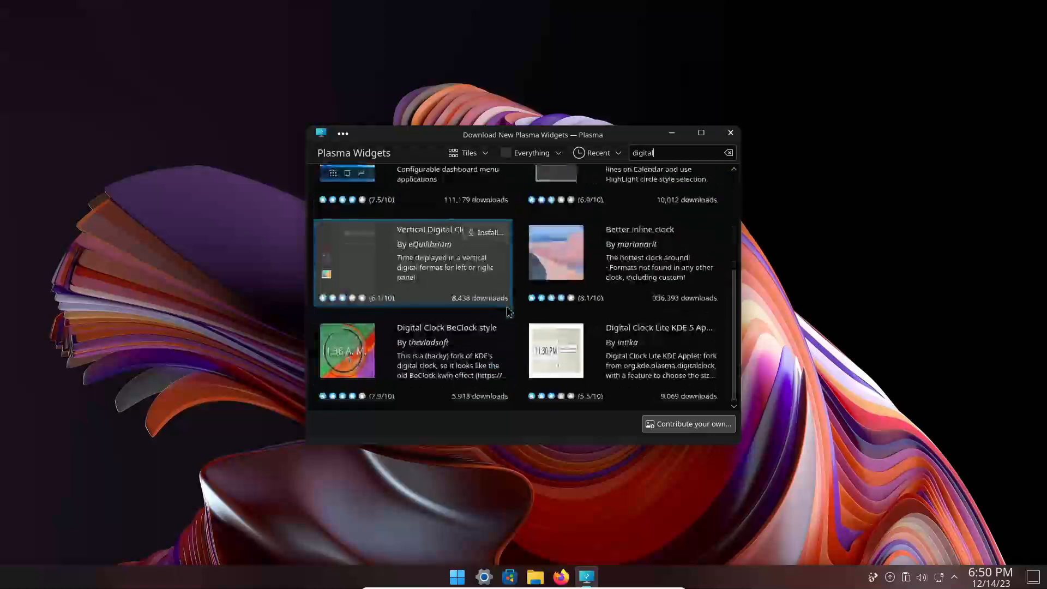
scroll(508, 311, up, 4)
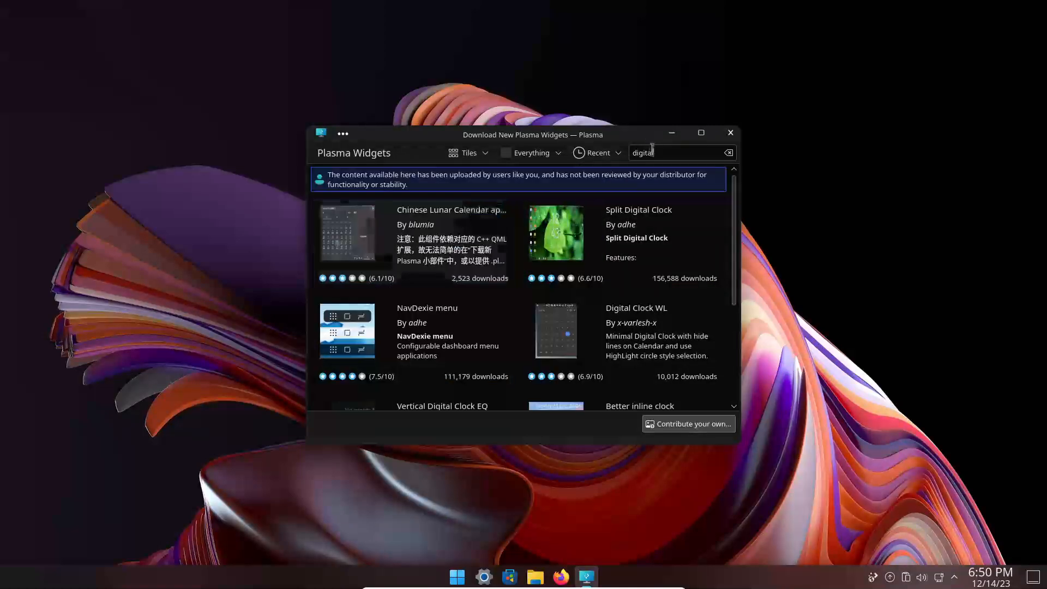
- Clear the widget search and stretch the download window to the full height of the desktop
key(BackSpace)
key(BackSpace)
key(BackSpace)
key(BackSpace)
key(BackSpace)
key(BackSpace)
key(BackSpace)
click(702, 135)
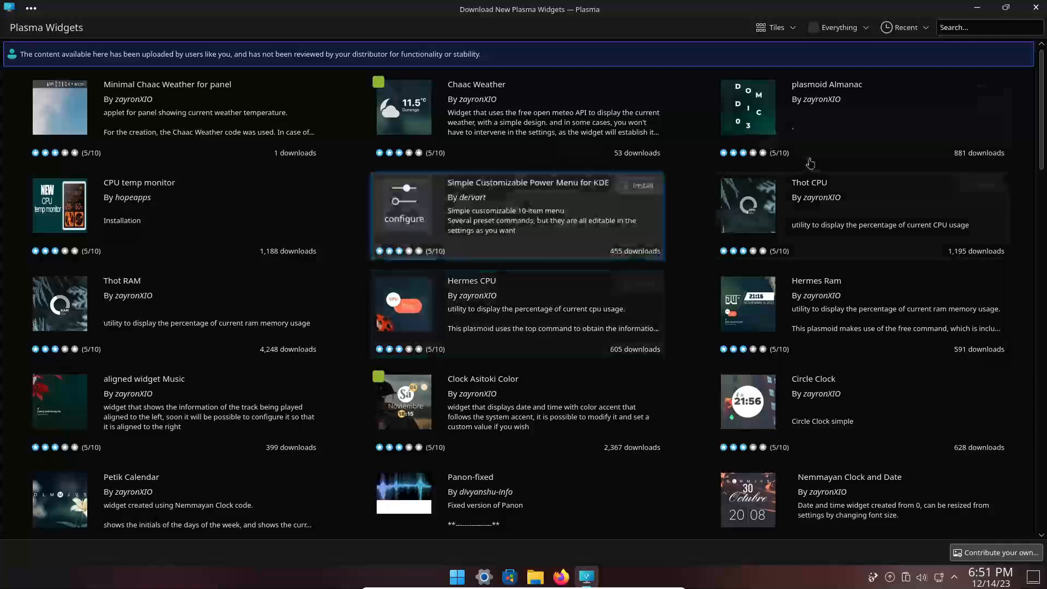
click(1007, 7)
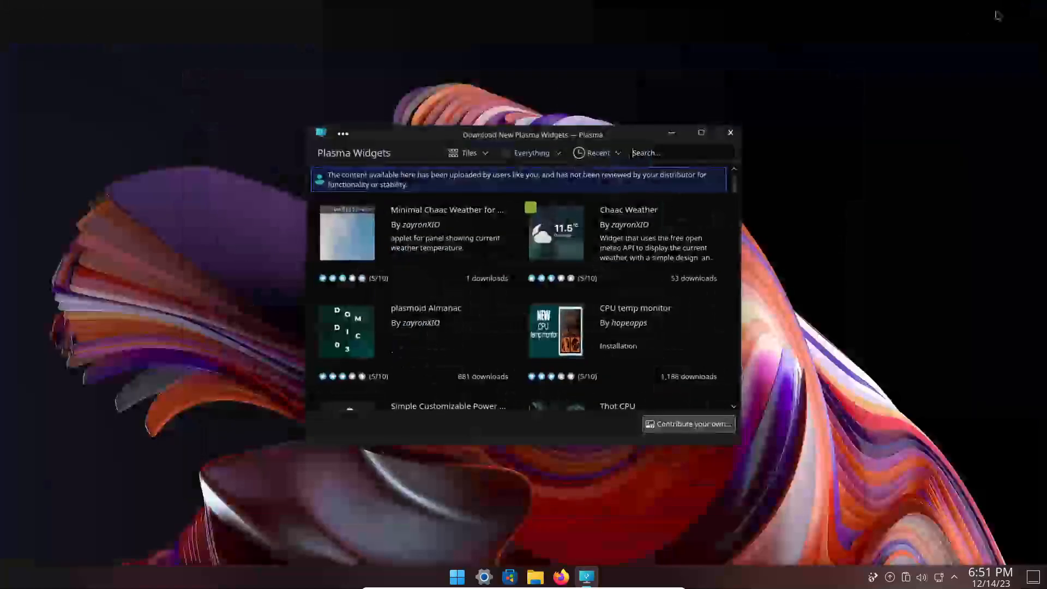
drag(583, 123, 586, 1)
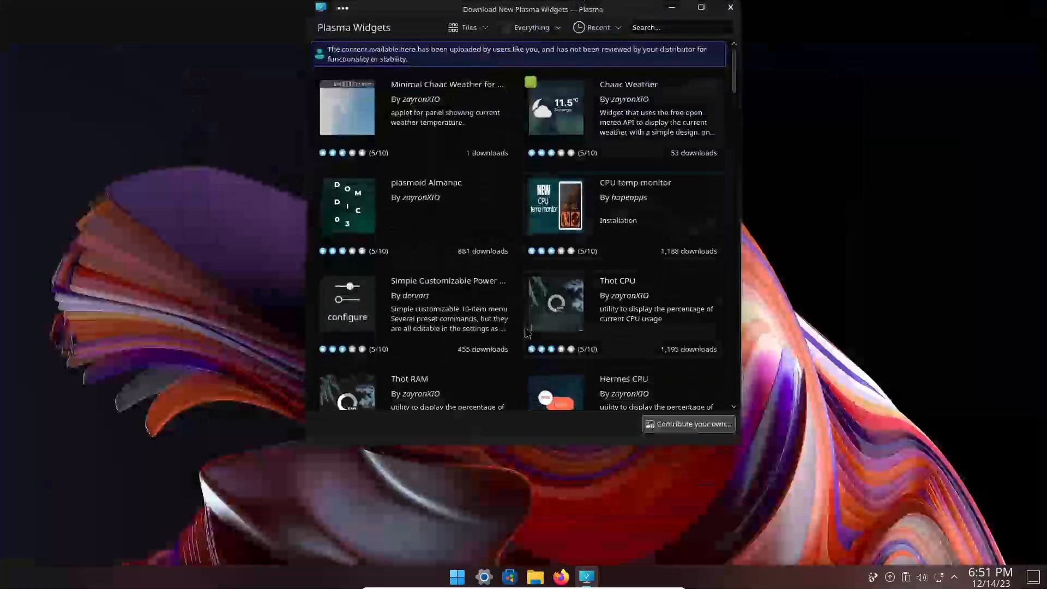
drag(516, 439, 506, 564)
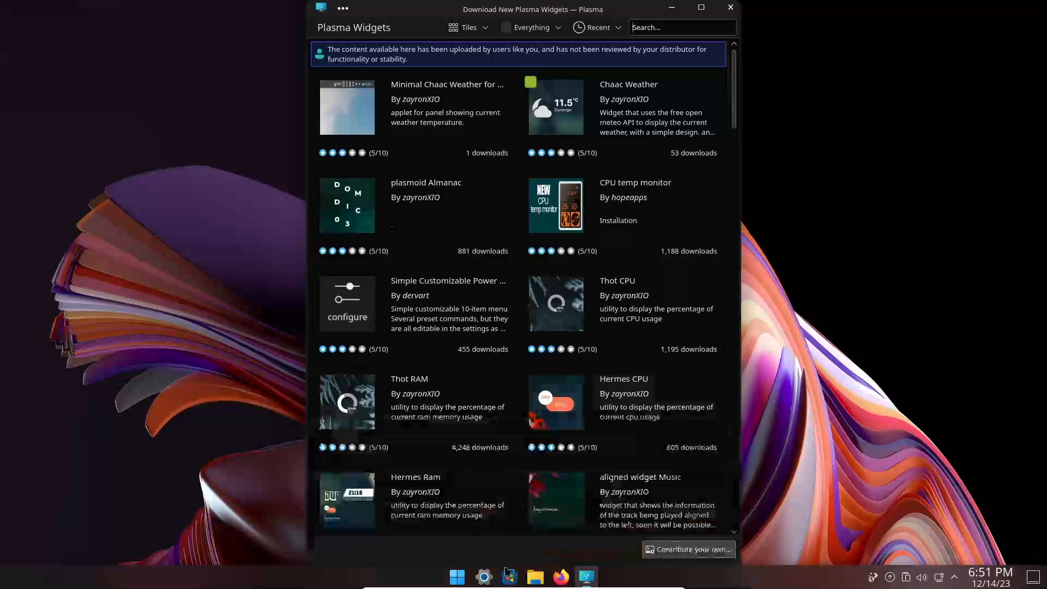
- Look through the list of recent downloadable Plasma widgets for a suitable clock and date widget
scroll(522, 299, down, 2)
scroll(522, 299, down, 5)
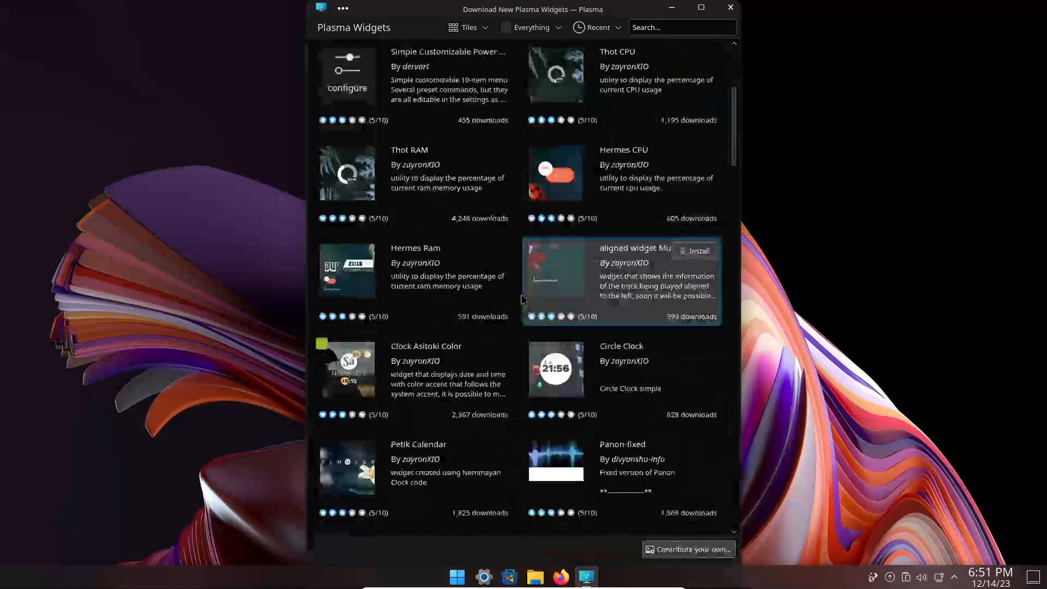
scroll(522, 299, down, 2)
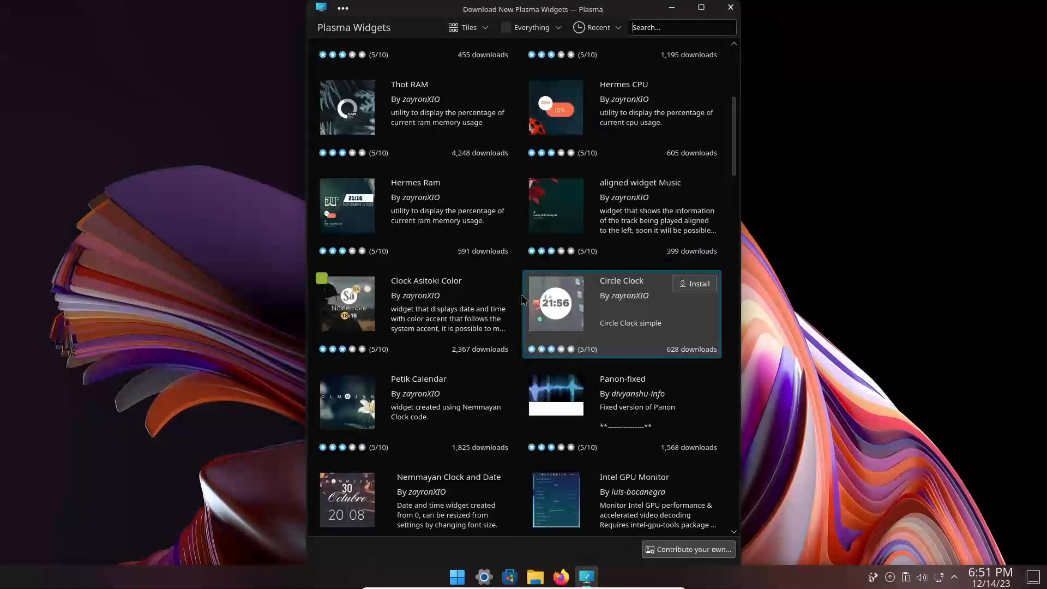
scroll(522, 299, down, 4)
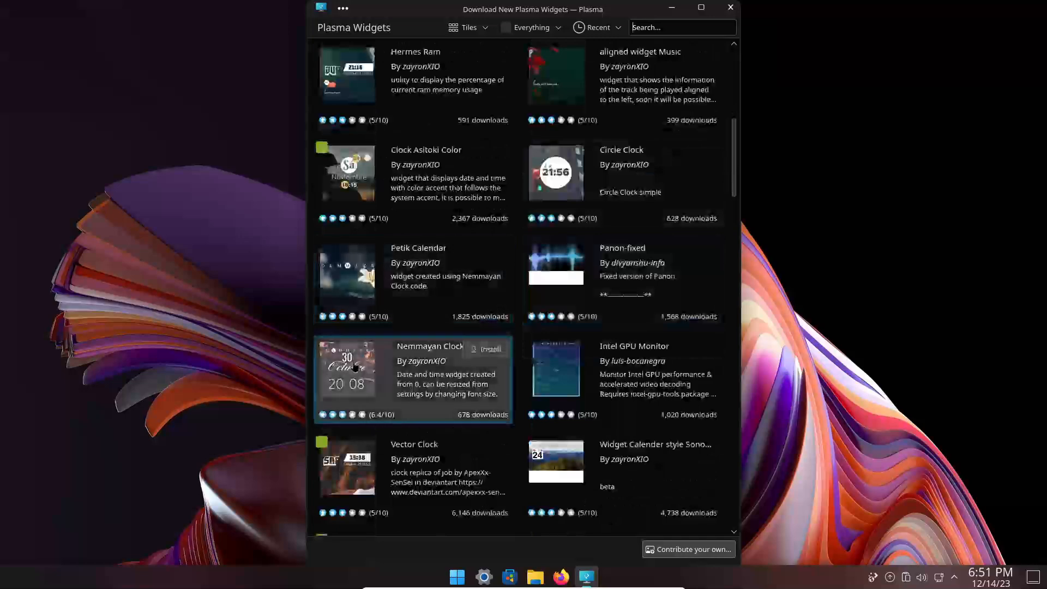
scroll(553, 363, down, 3)
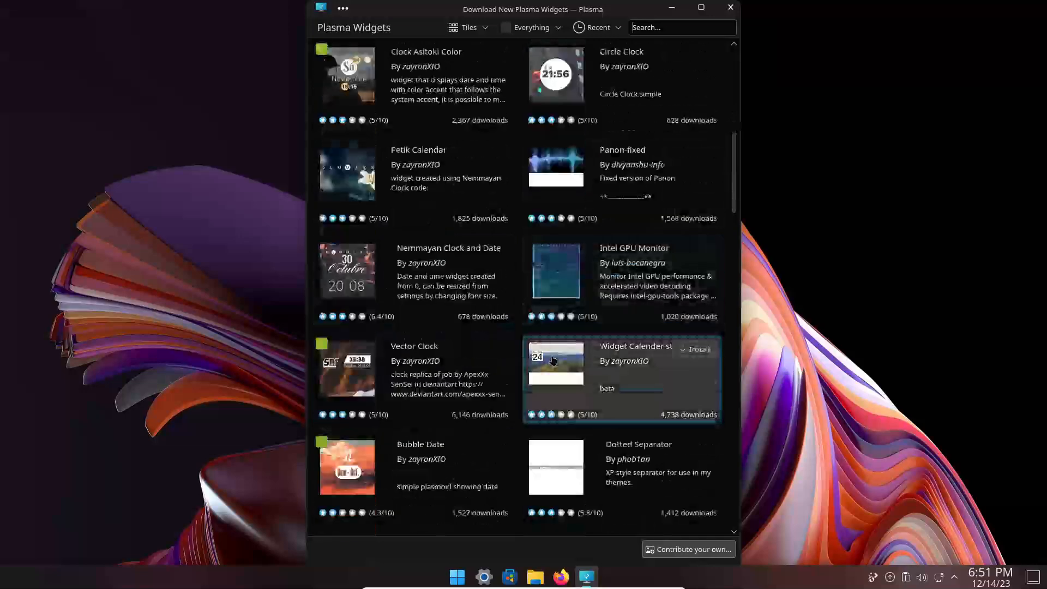
scroll(553, 361, down, 8)
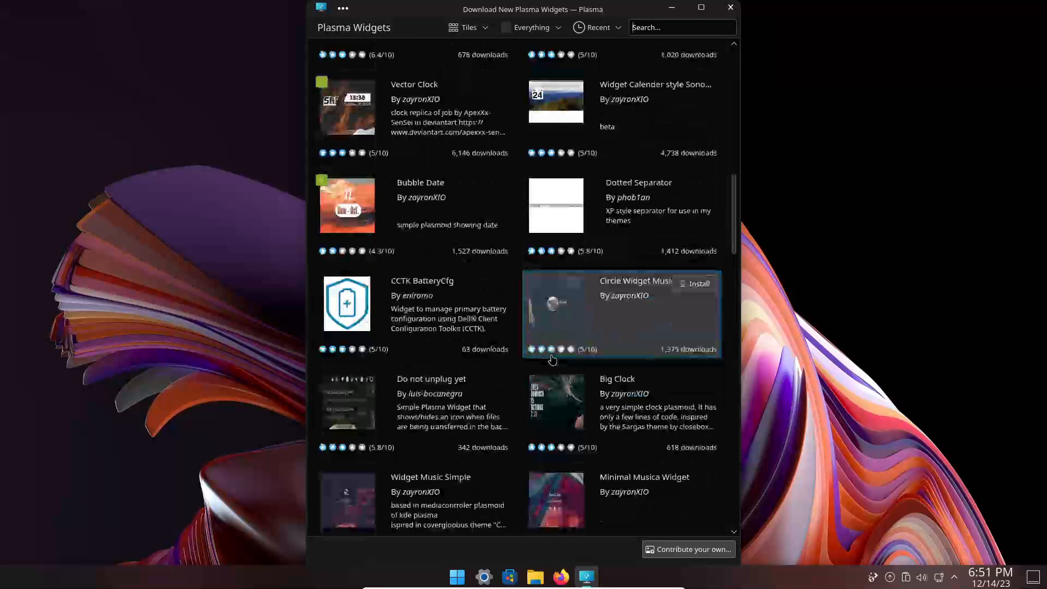
scroll(552, 359, down, 3)
scroll(553, 360, down, 3)
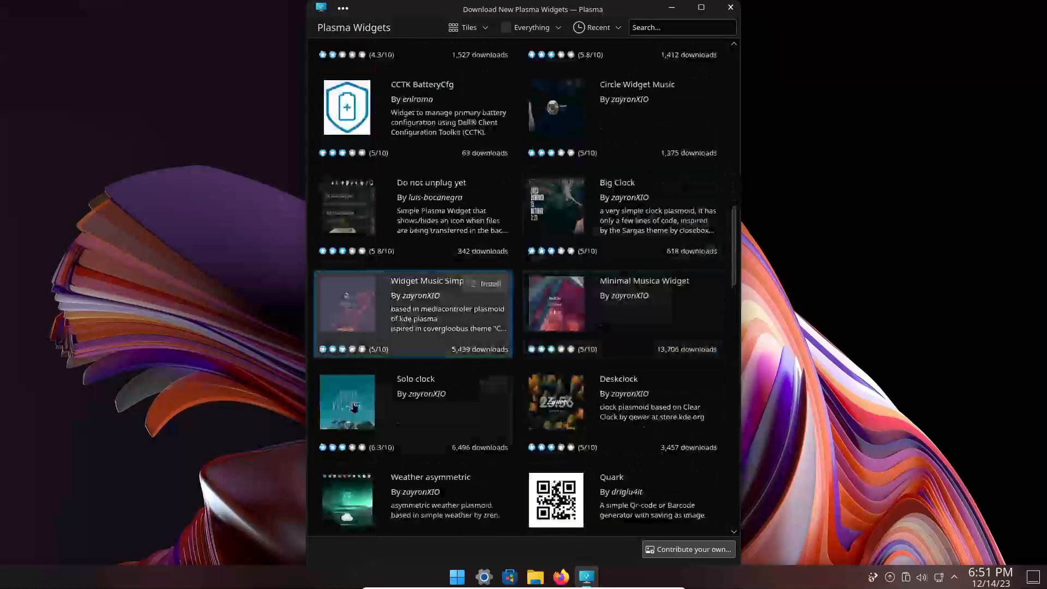
scroll(353, 410, down, 3)
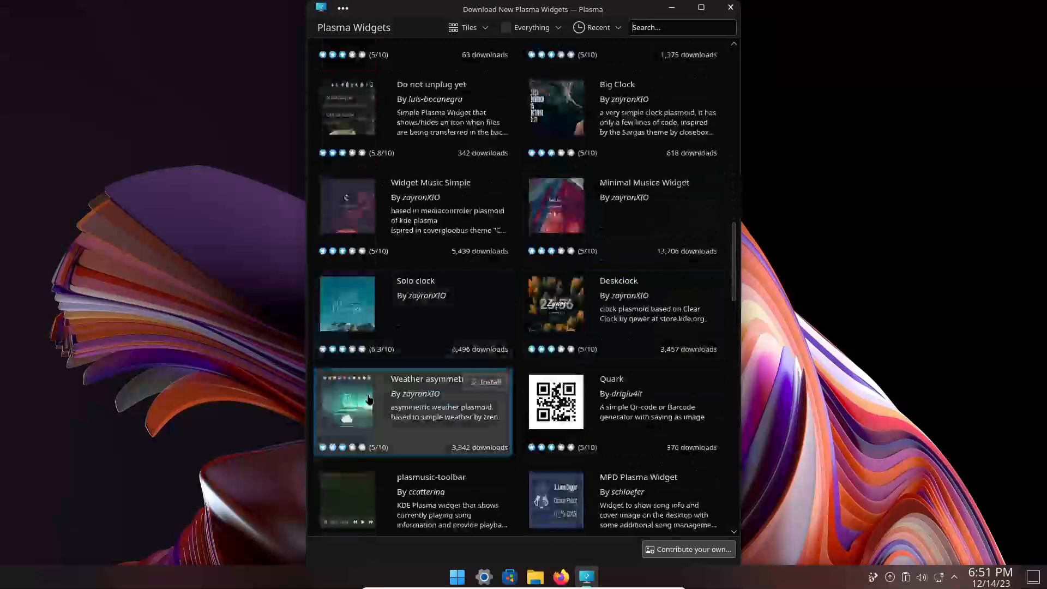
scroll(431, 388, down, 7)
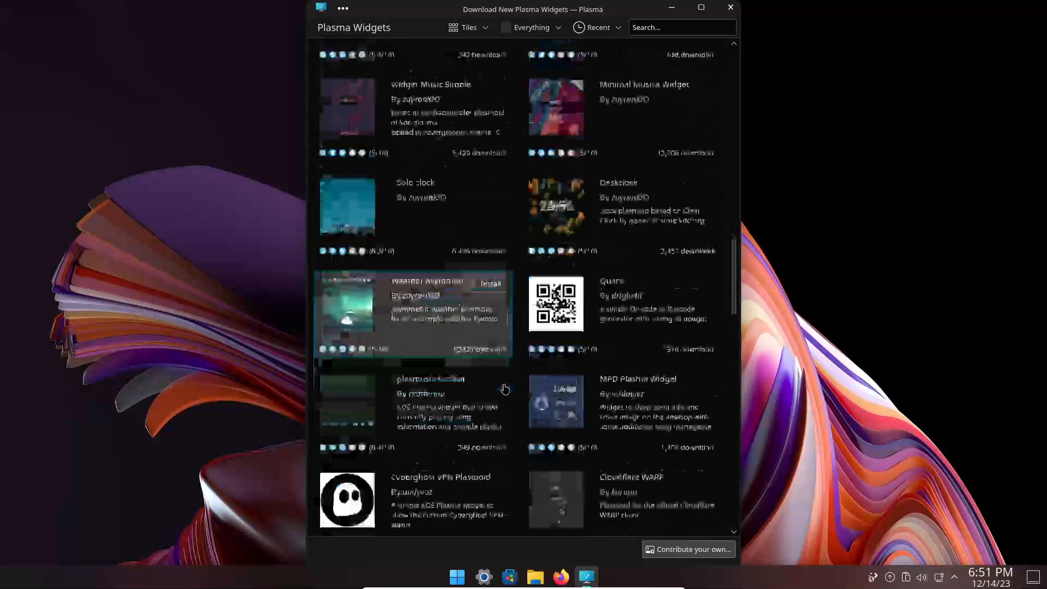
scroll(506, 388, down, 11)
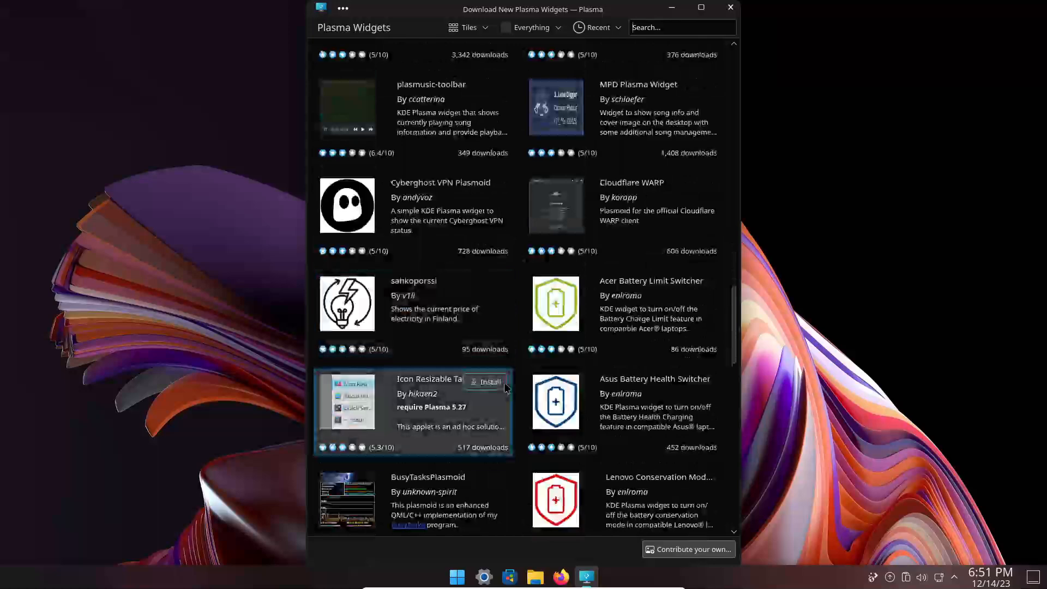
scroll(505, 388, down, 4)
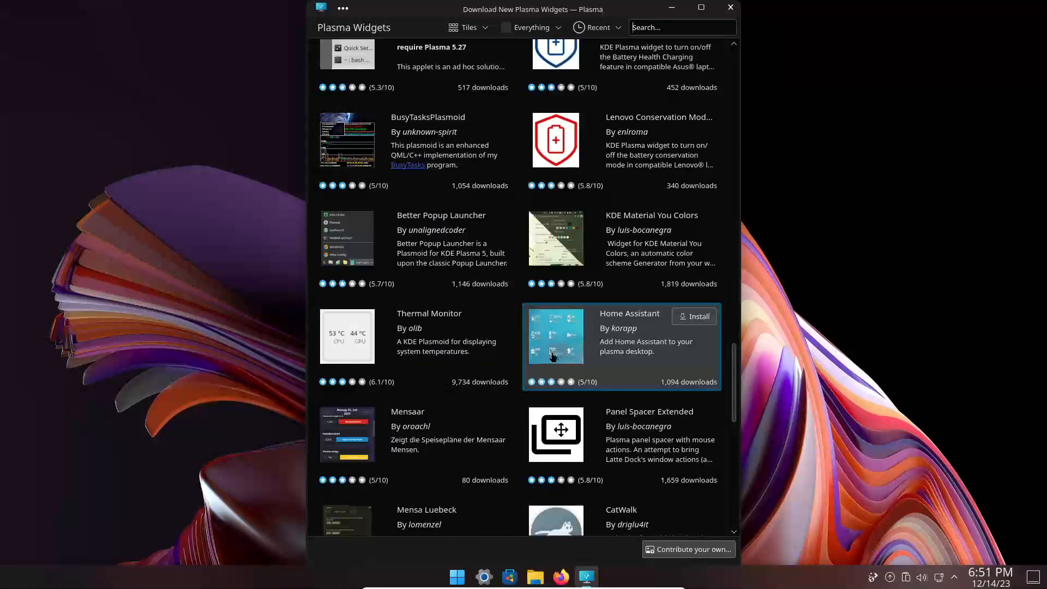
scroll(553, 356, down, 3)
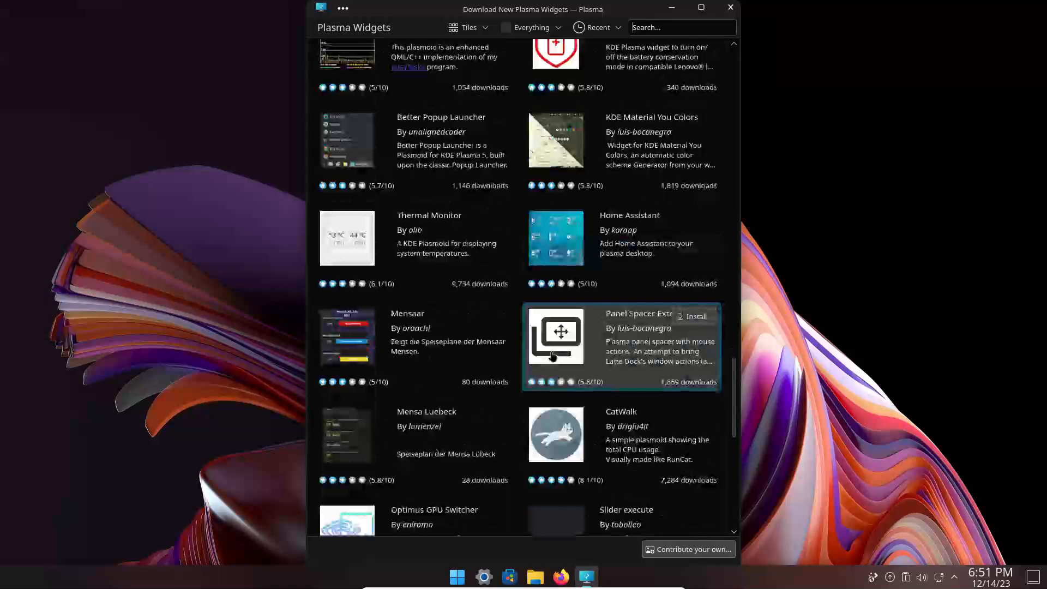
scroll(553, 356, down, 3)
scroll(551, 356, up, 6)
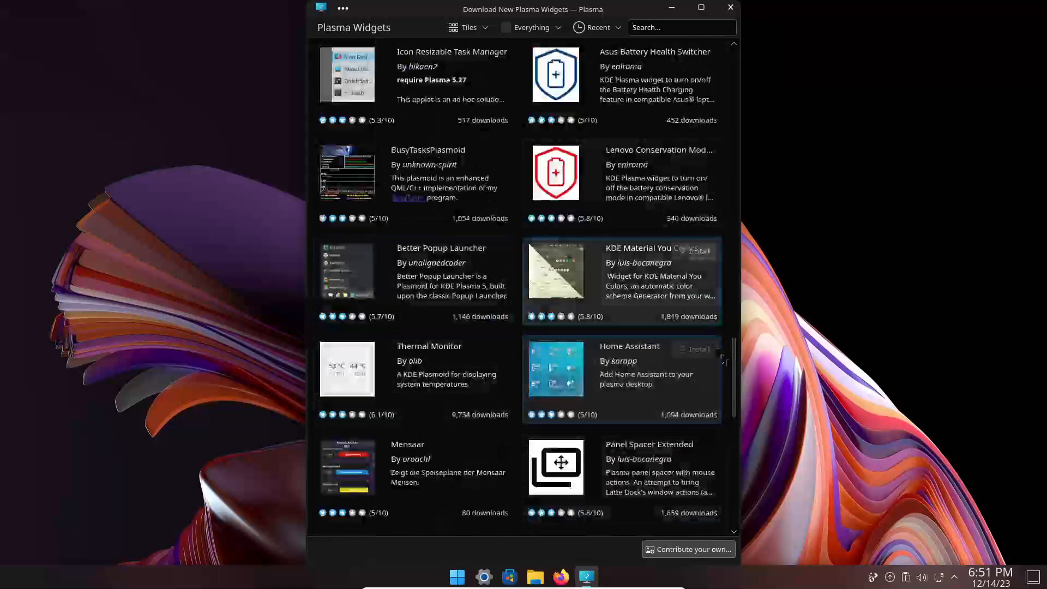
- Go over the widget list again from the beginning and examine the preview and description of Nemmayan Clock and Date
drag(734, 364, 737, 78)
mouse_move(715, 81)
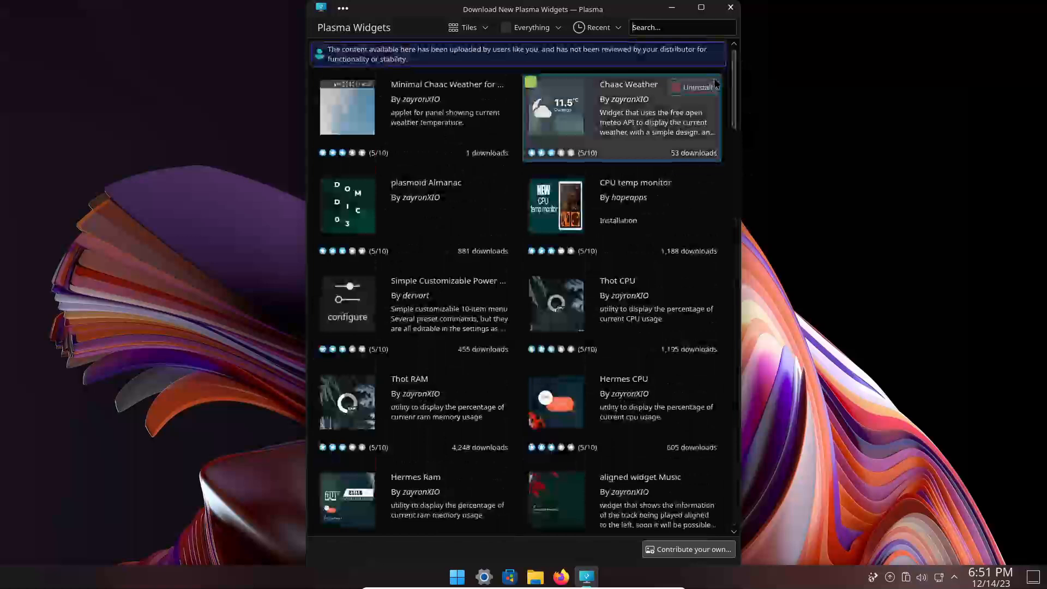
mouse_move(373, 206)
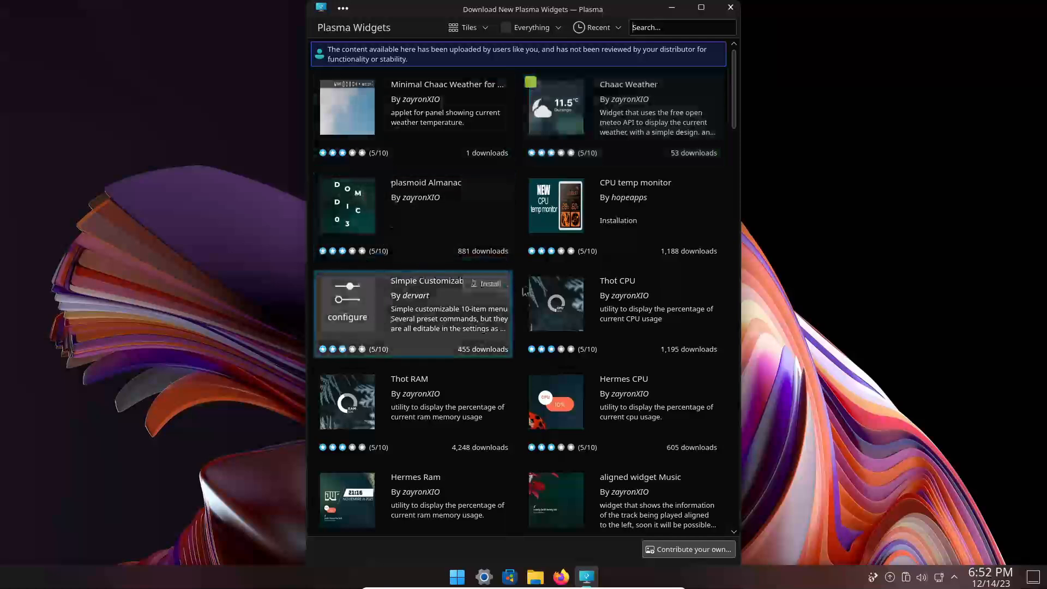
mouse_move(579, 310)
mouse_move(365, 498)
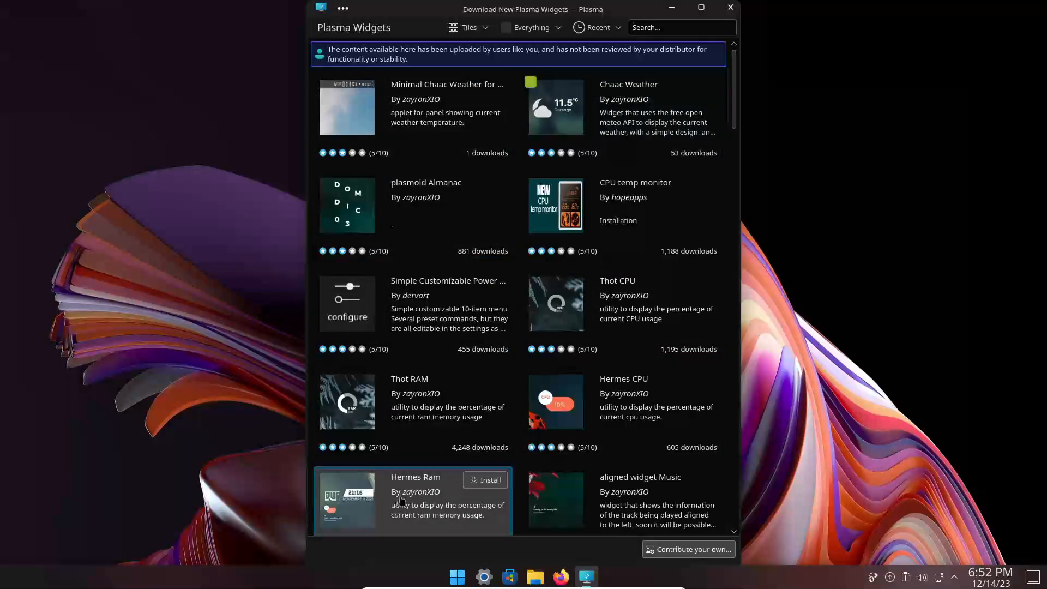
scroll(425, 457, down, 1)
scroll(425, 458, down, 3)
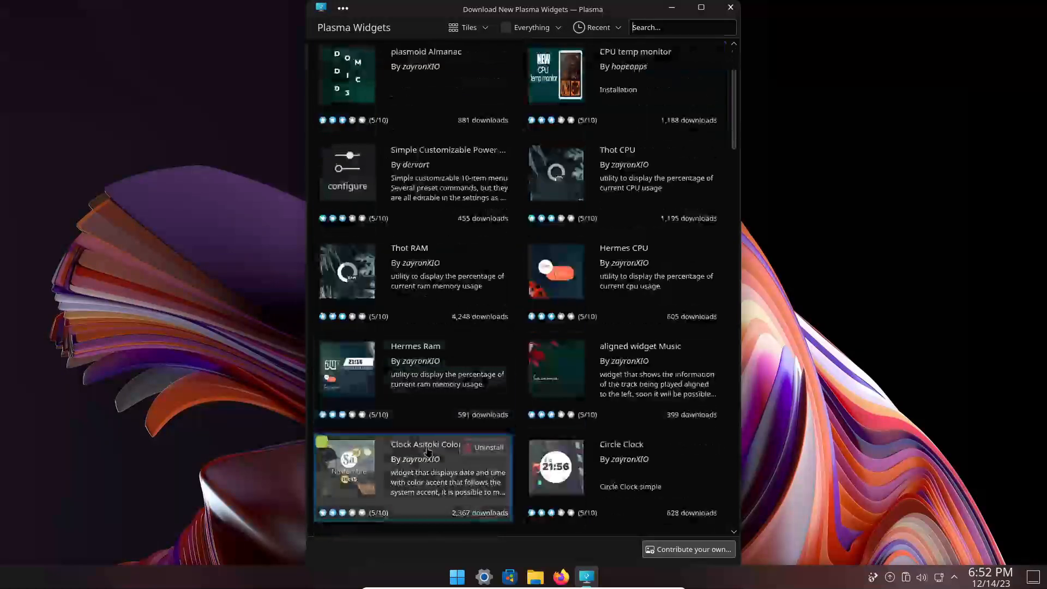
scroll(429, 451, down, 1)
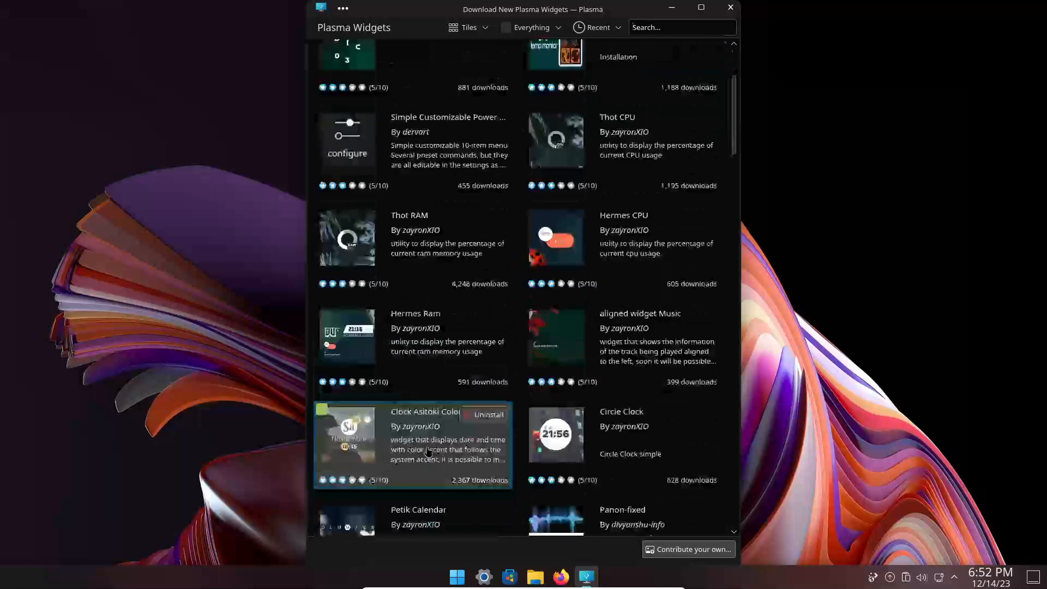
scroll(428, 452, down, 1)
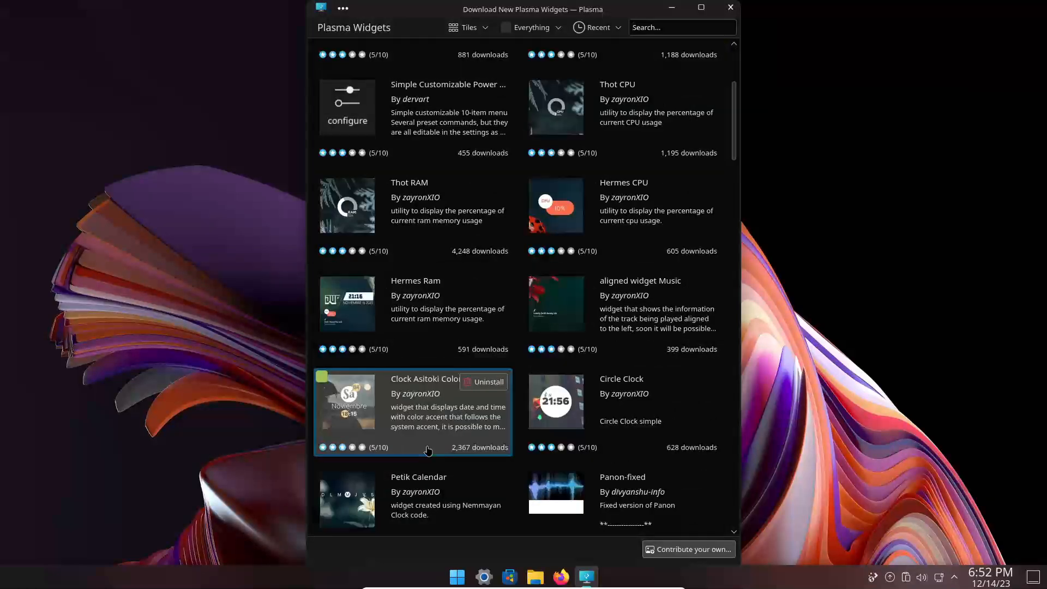
scroll(428, 451, down, 2)
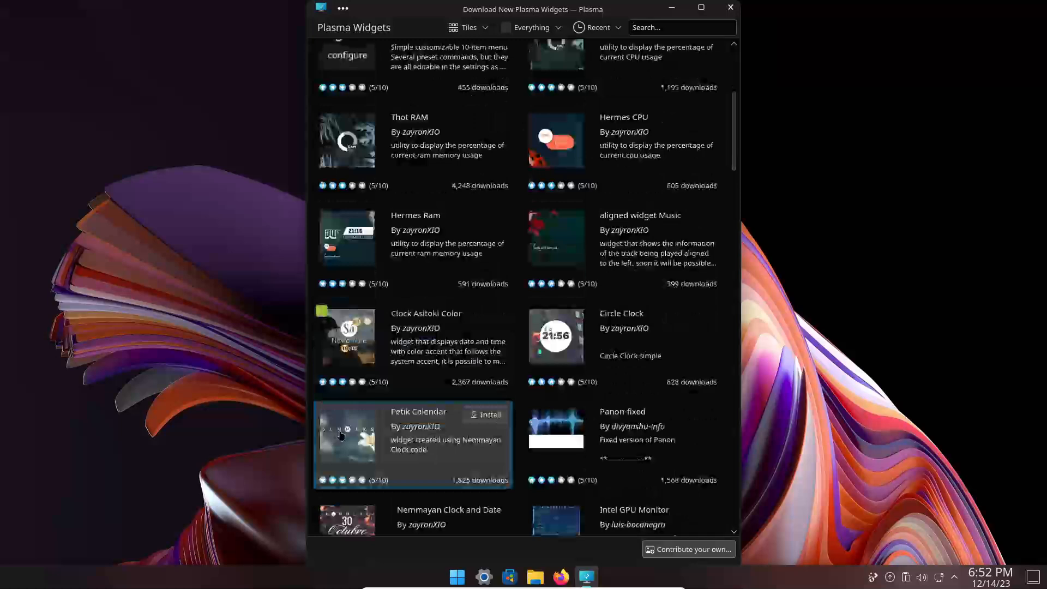
scroll(342, 434, down, 2)
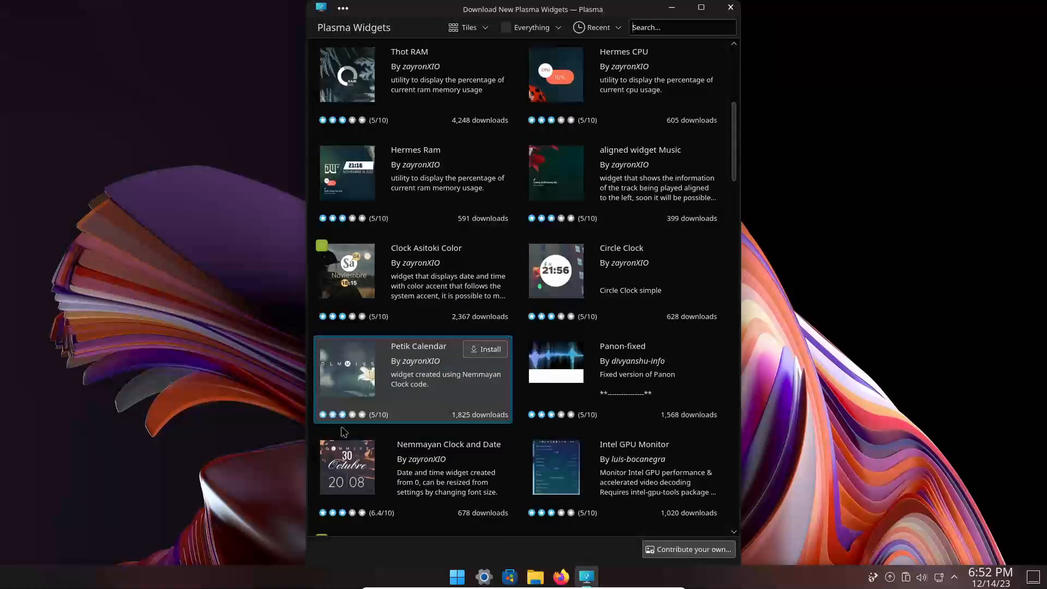
click(345, 468)
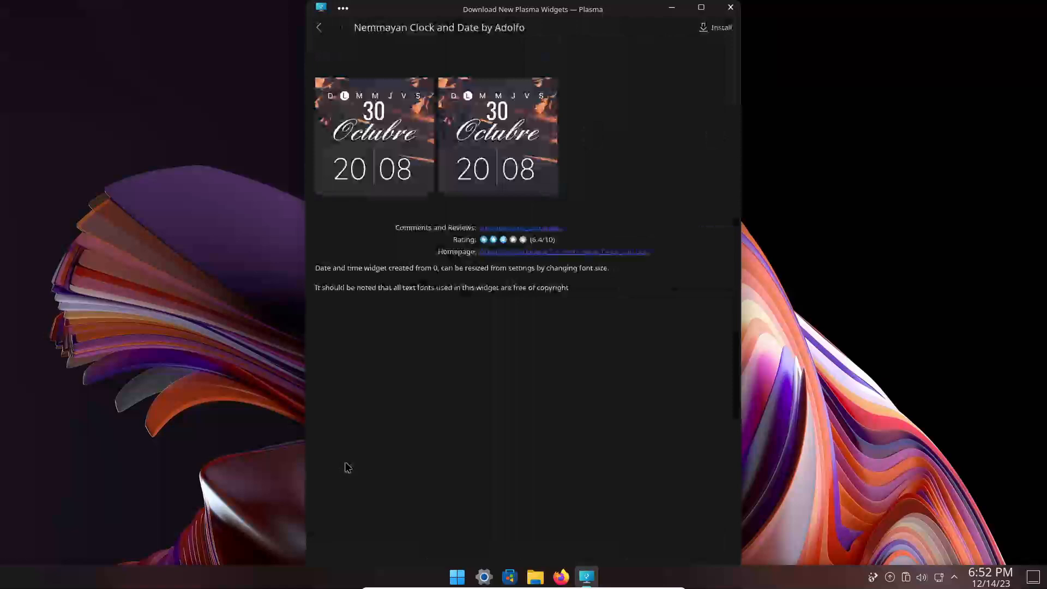
click(319, 27)
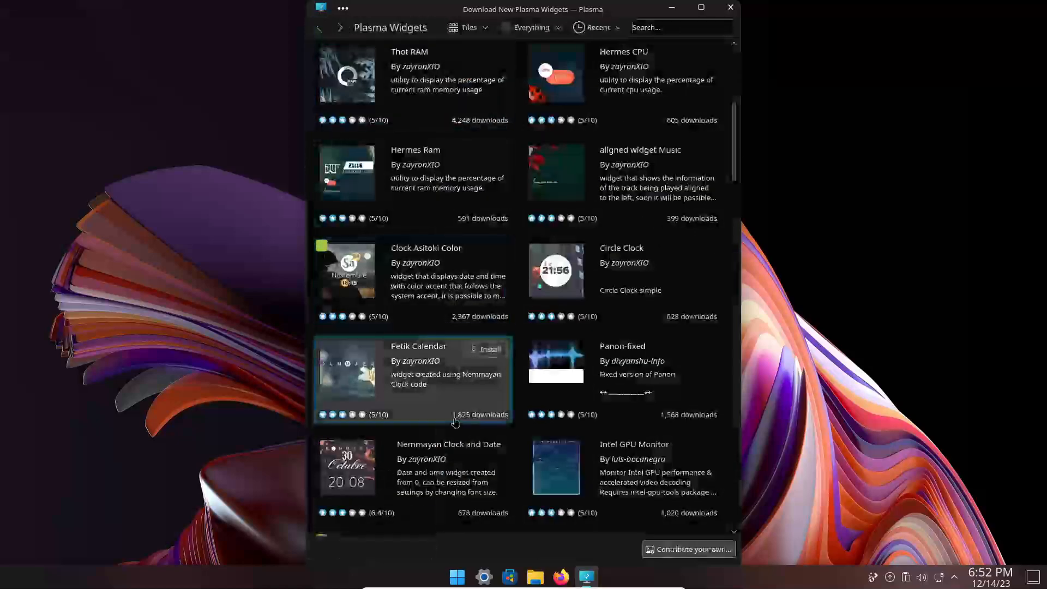
- Examine the detail pages of the Bubble Date and Vector Clock widgets, returning to the list after each
scroll(455, 421, down, 2)
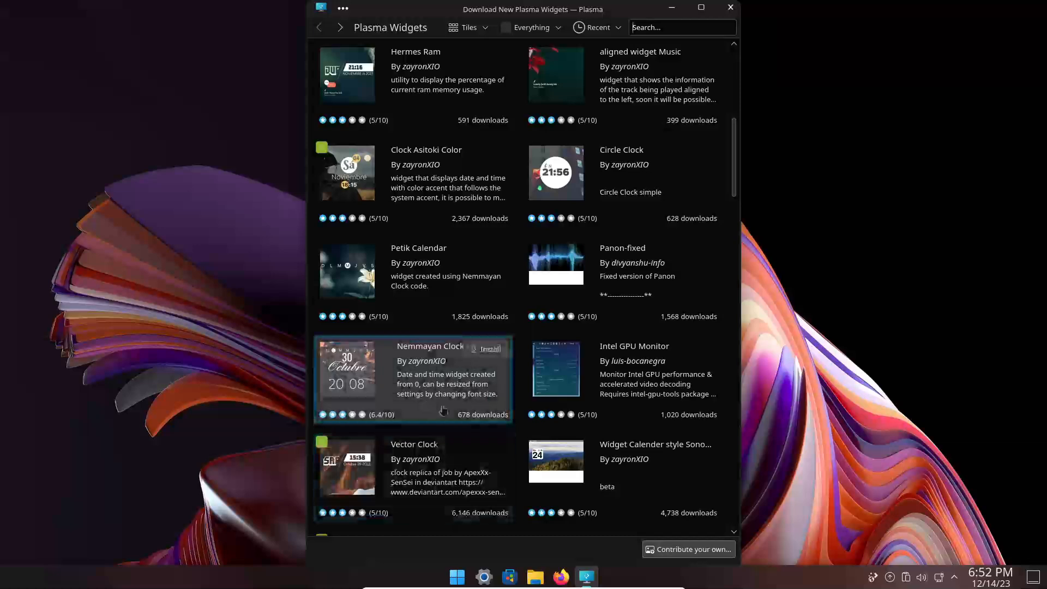
scroll(513, 432, down, 3)
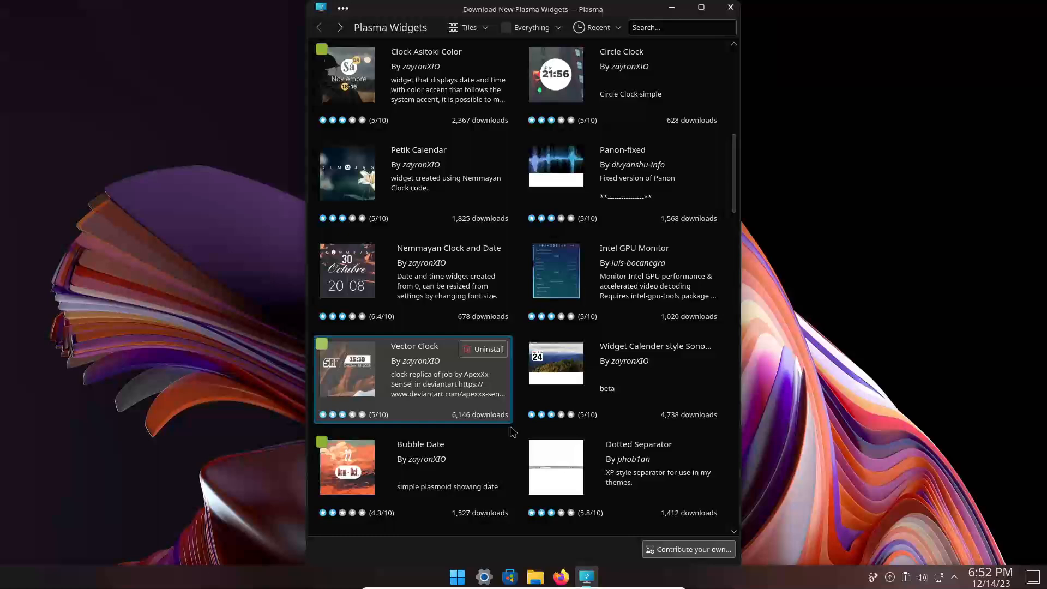
scroll(513, 432, down, 2)
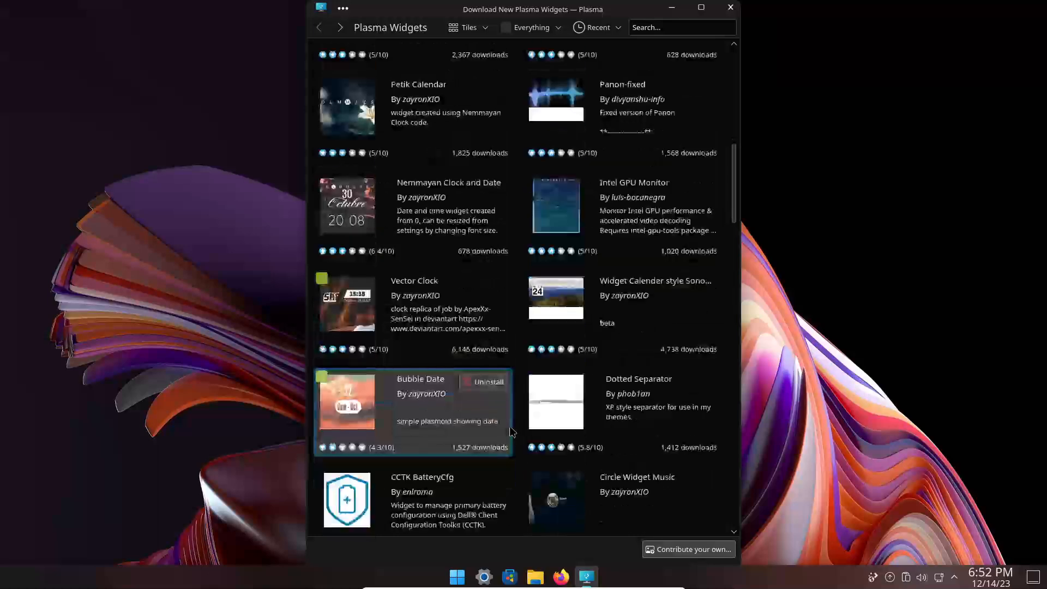
scroll(513, 432, down, 2)
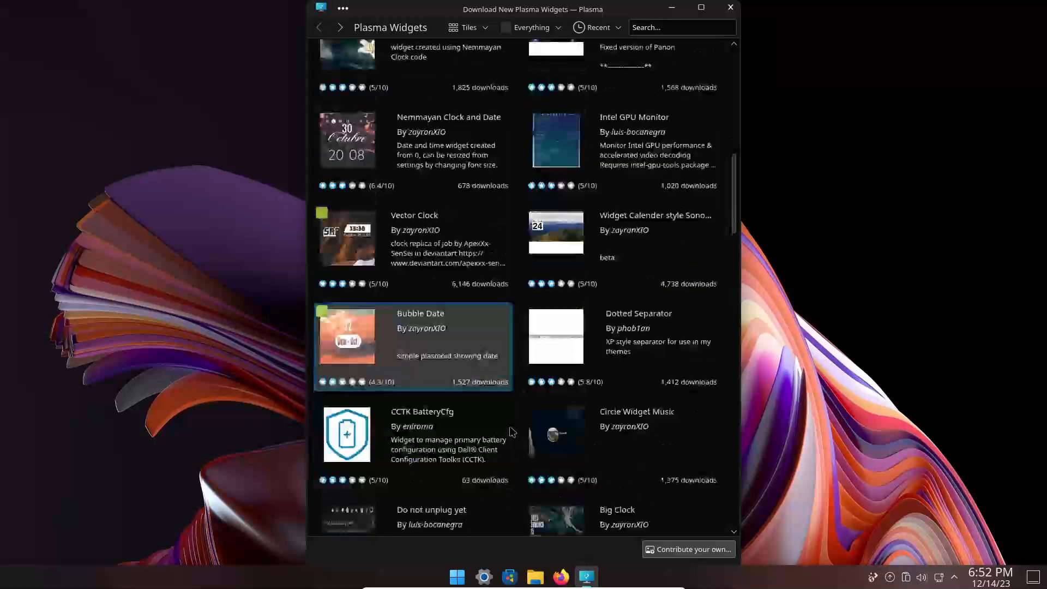
click(346, 343)
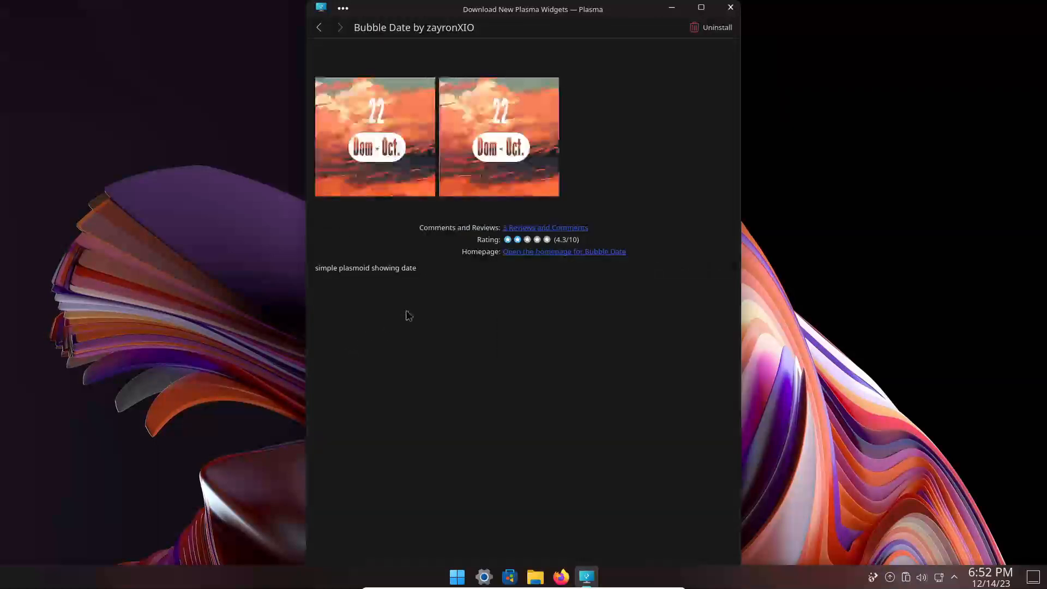
click(319, 27)
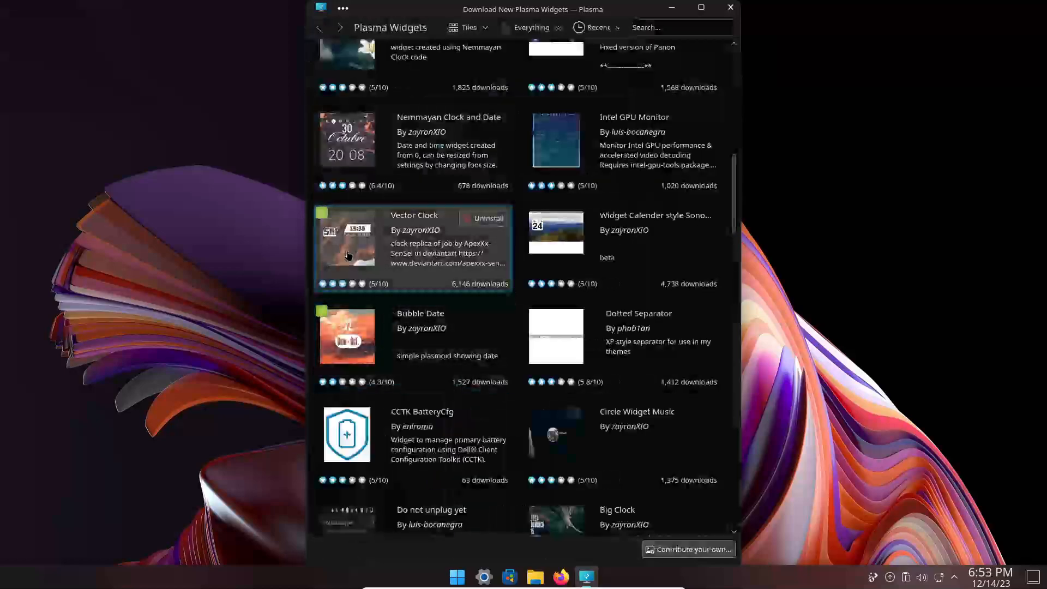
click(348, 256)
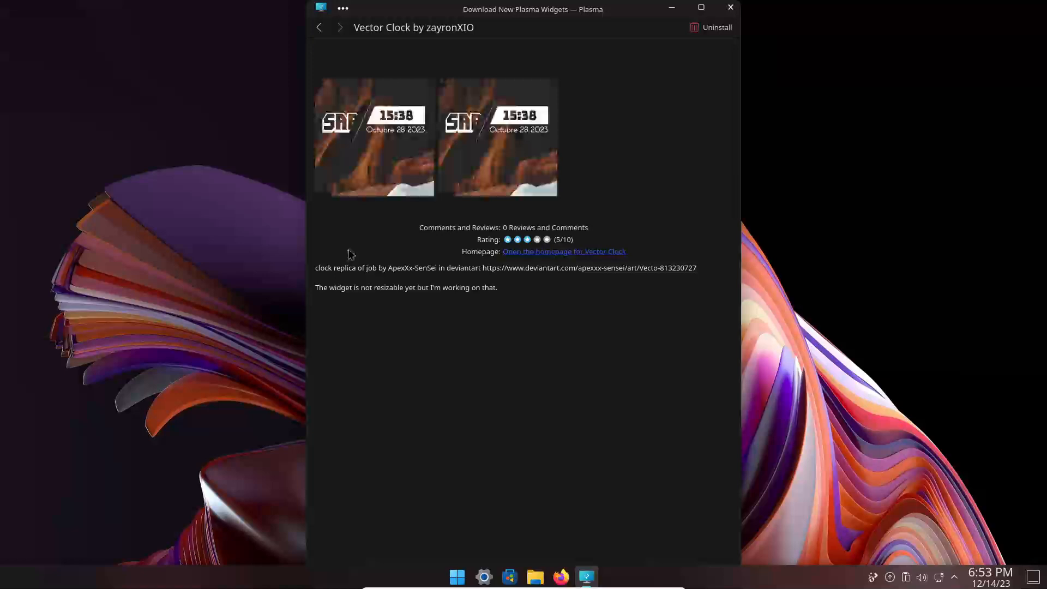
click(320, 28)
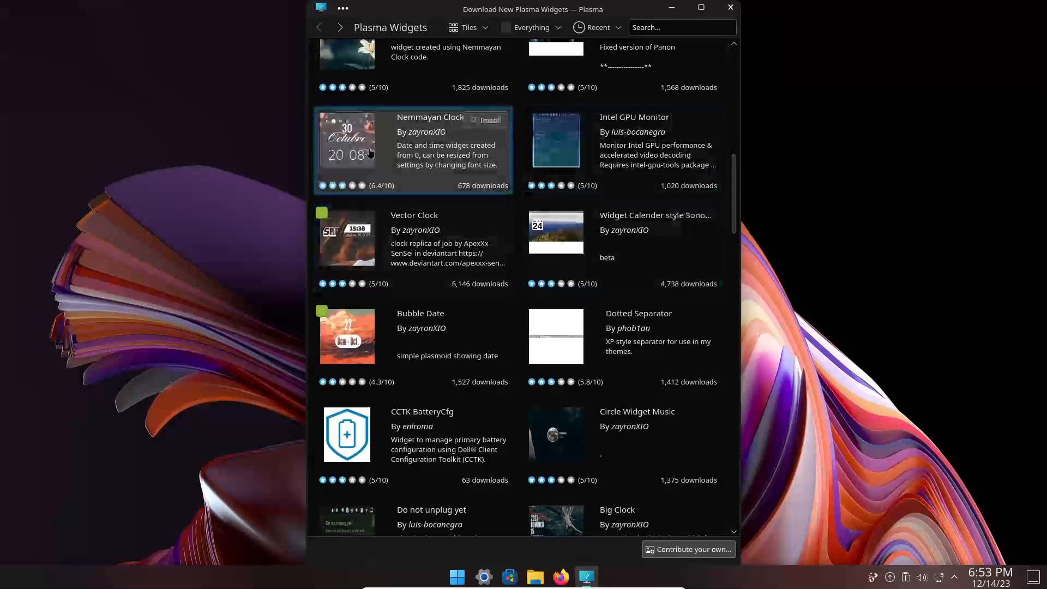
- Install the Nemmayan Clock and Date widget and close the widget download window
scroll(370, 154, up, 1)
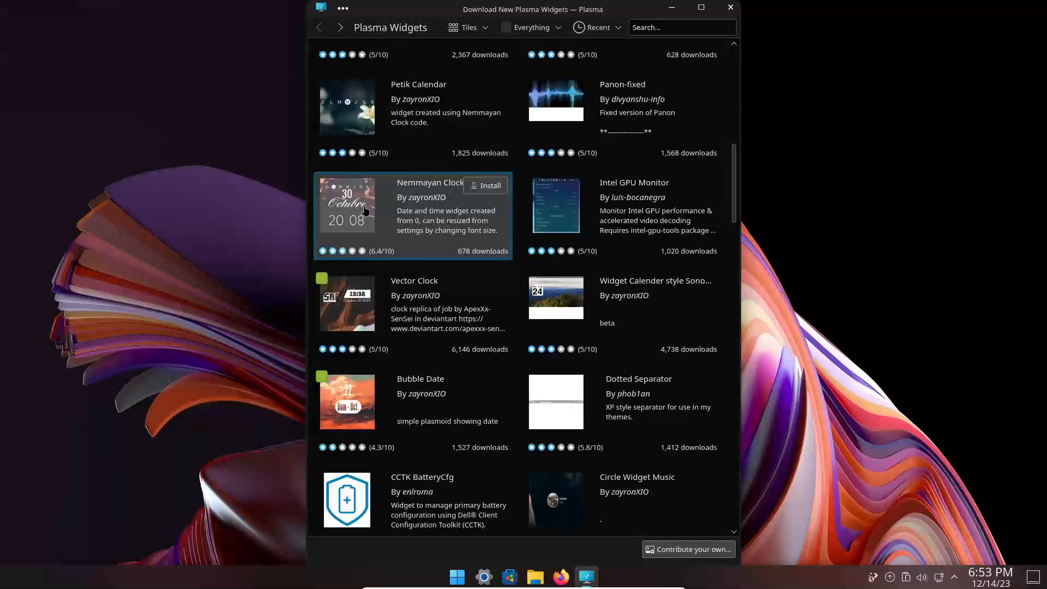
click(353, 123)
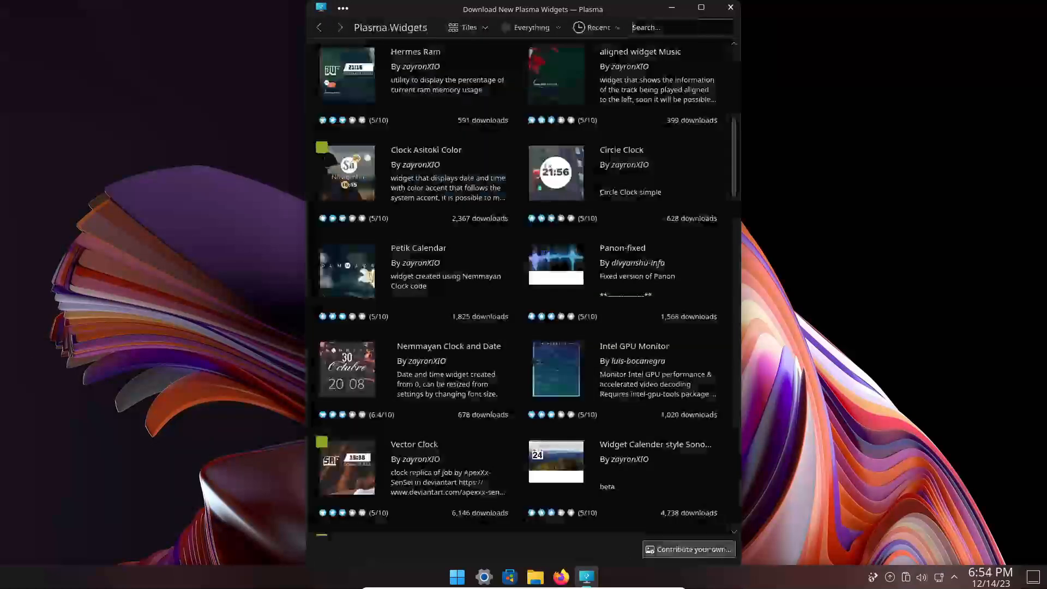
mouse_move(464, 369)
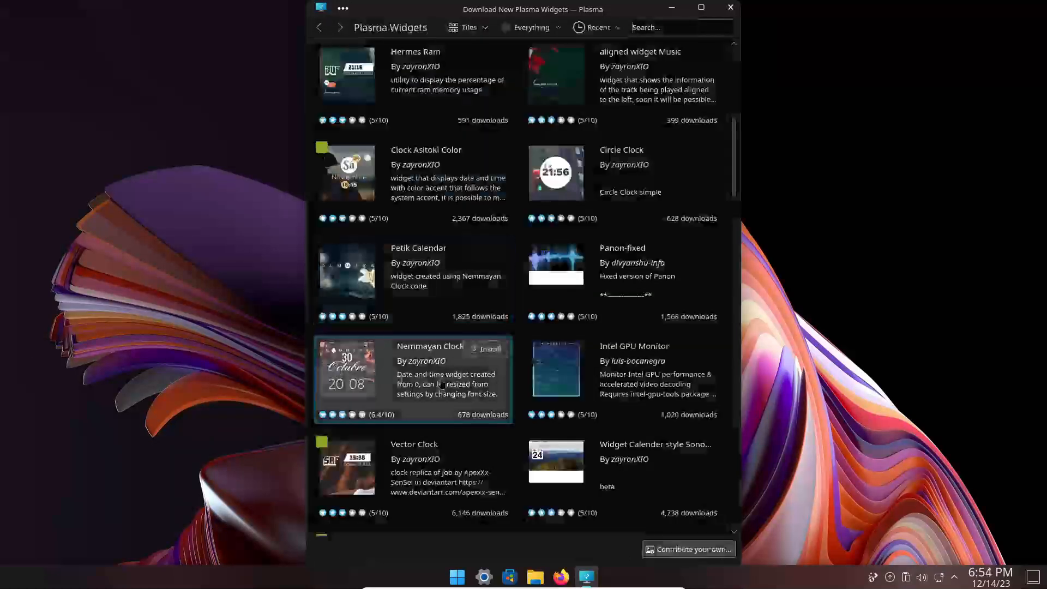
click(483, 354)
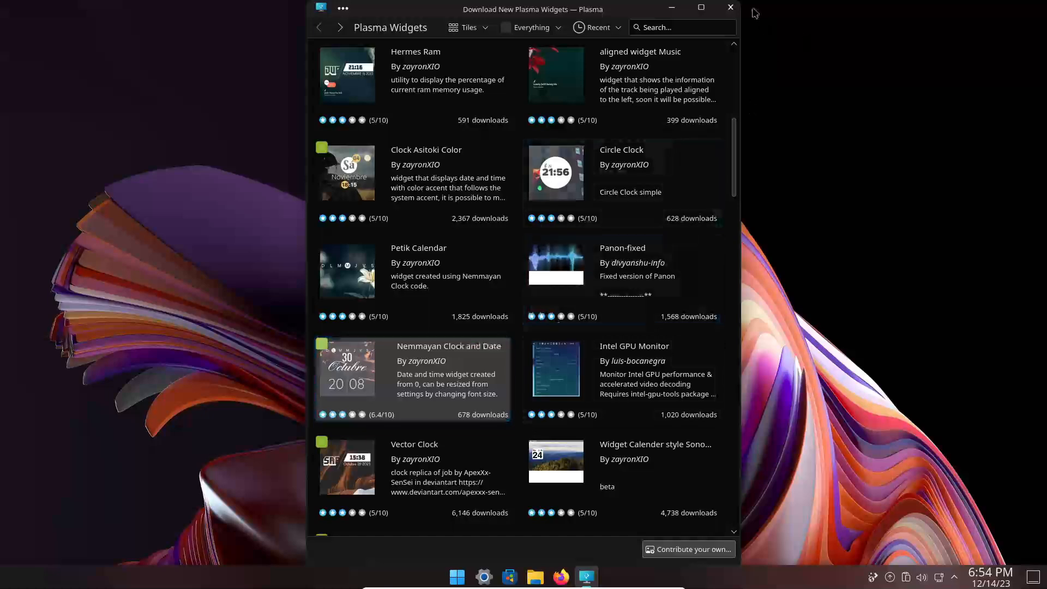
click(731, 7)
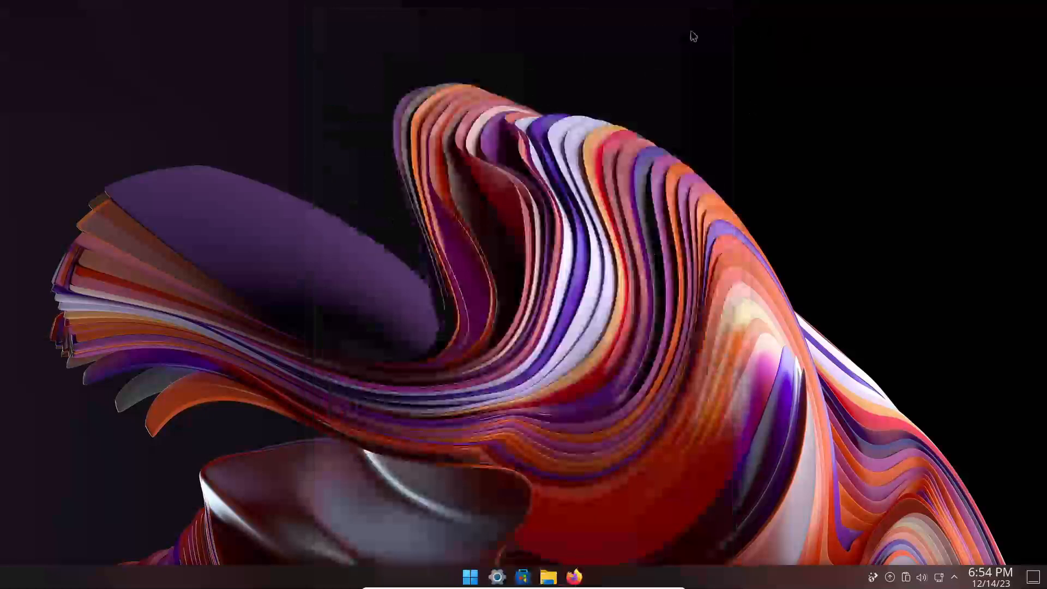
- Enter desktop edit mode, search the available widgets for "clo" and place the Nemmayan clock widget in the desktop's upper right corner
right_click(429, 160)
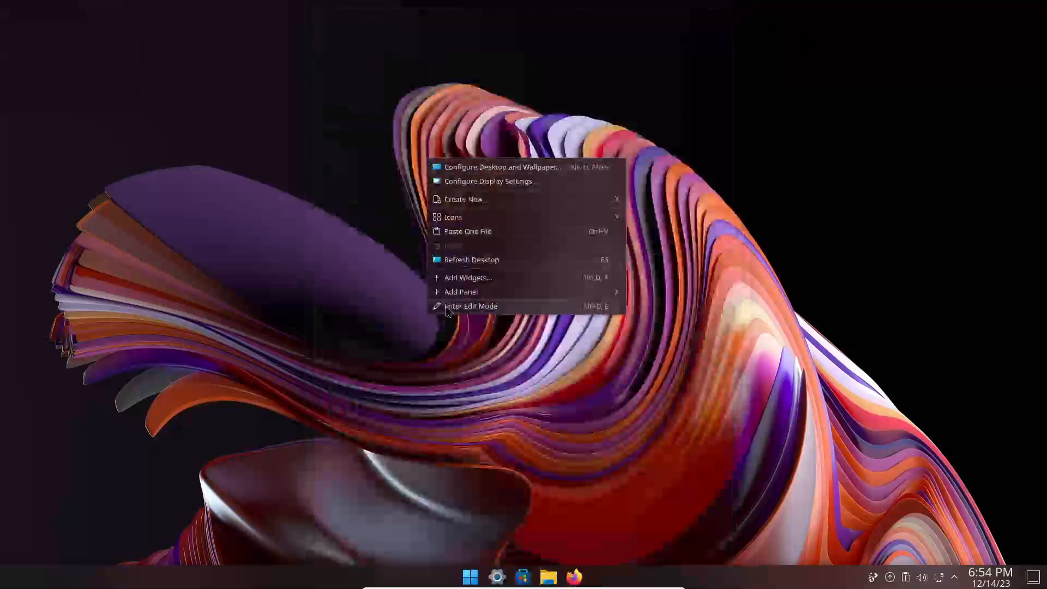
click(469, 306)
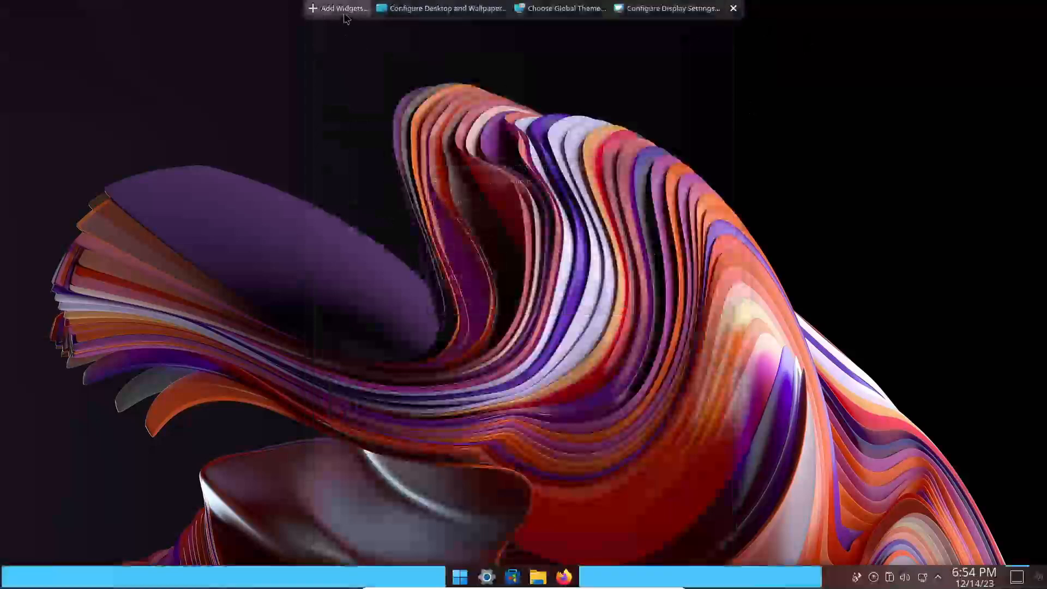
click(344, 15)
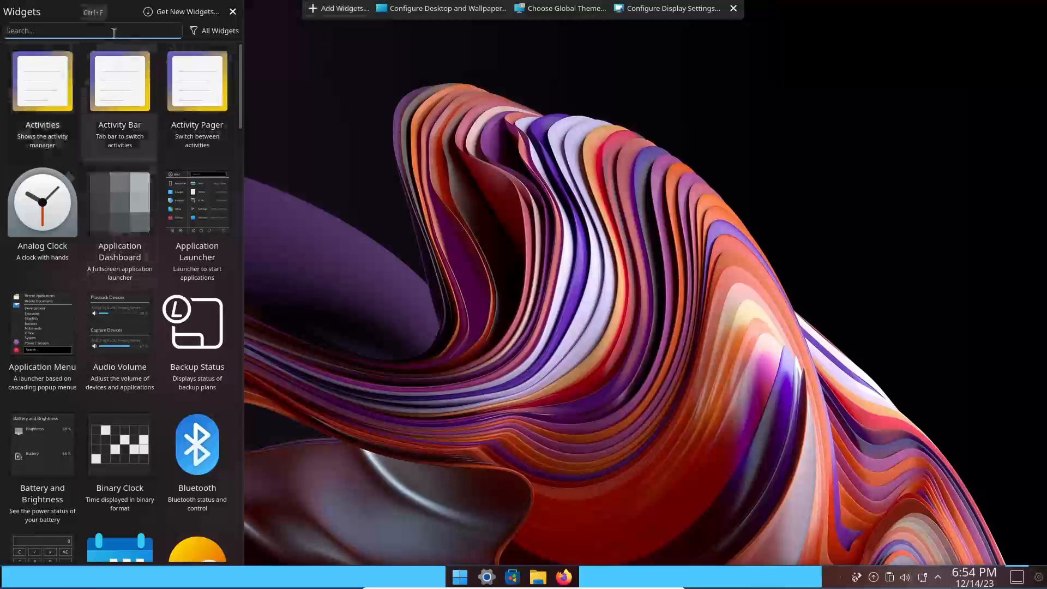
text(clo)
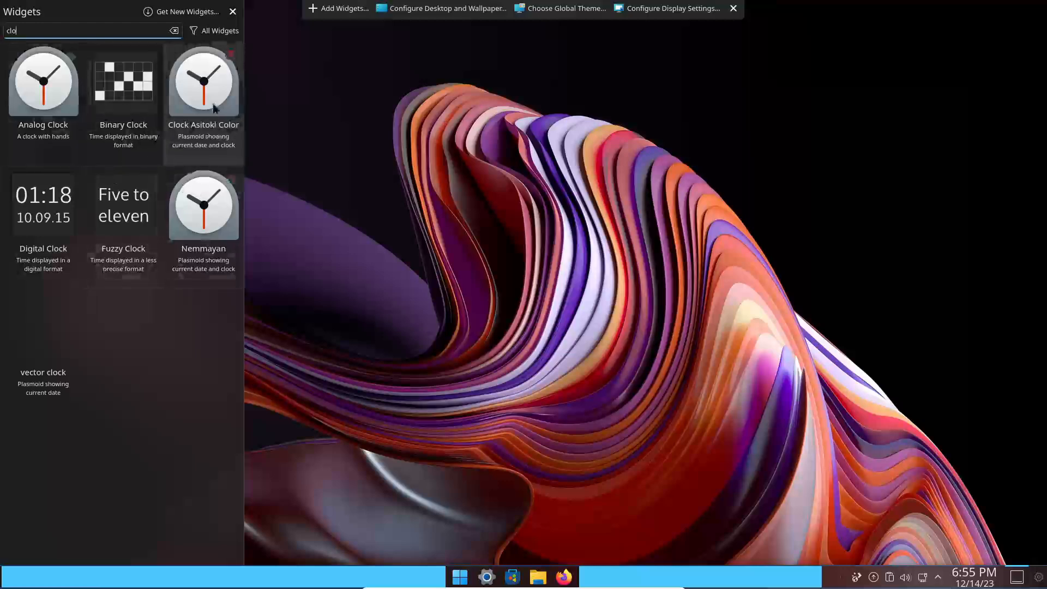
drag(205, 185, 939, 97)
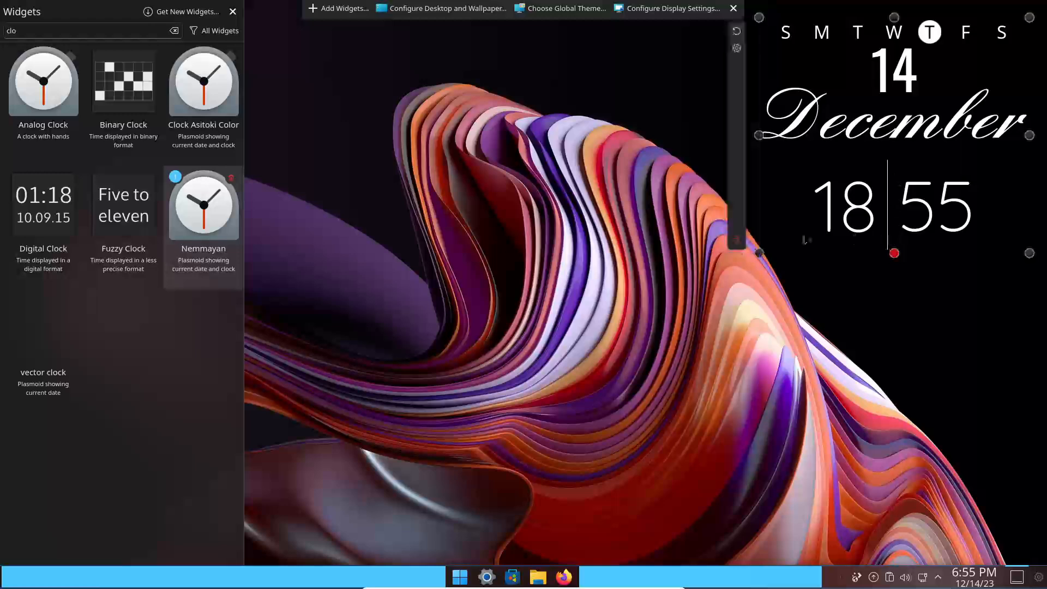
- Replace the Nemmayan widget with Clock Asitoki Color, positioned in the desktop's upper right corner, and dismiss the removal notification
click(737, 243)
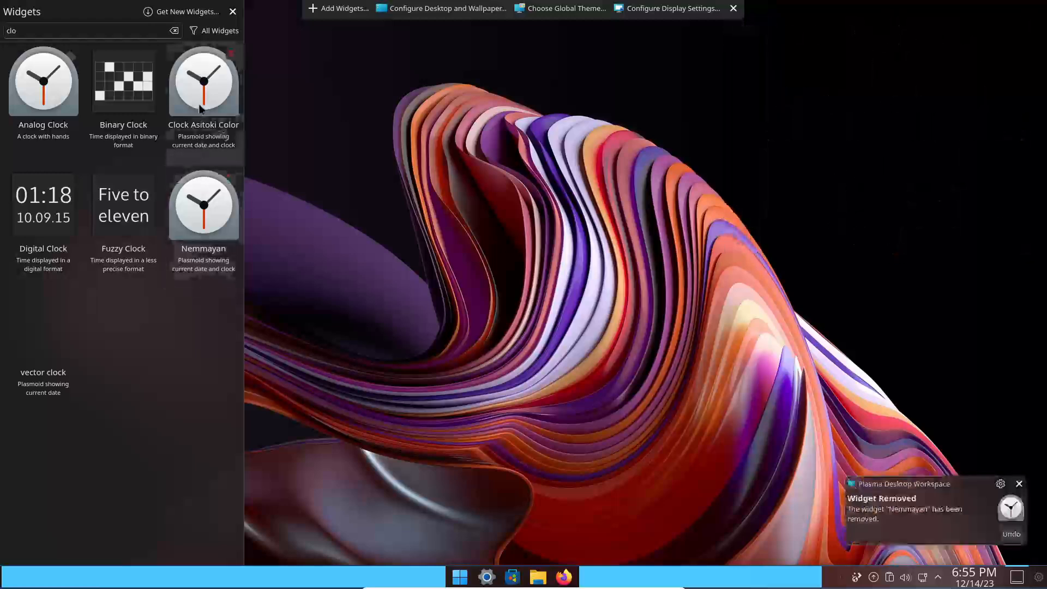
drag(348, 132, 890, 104)
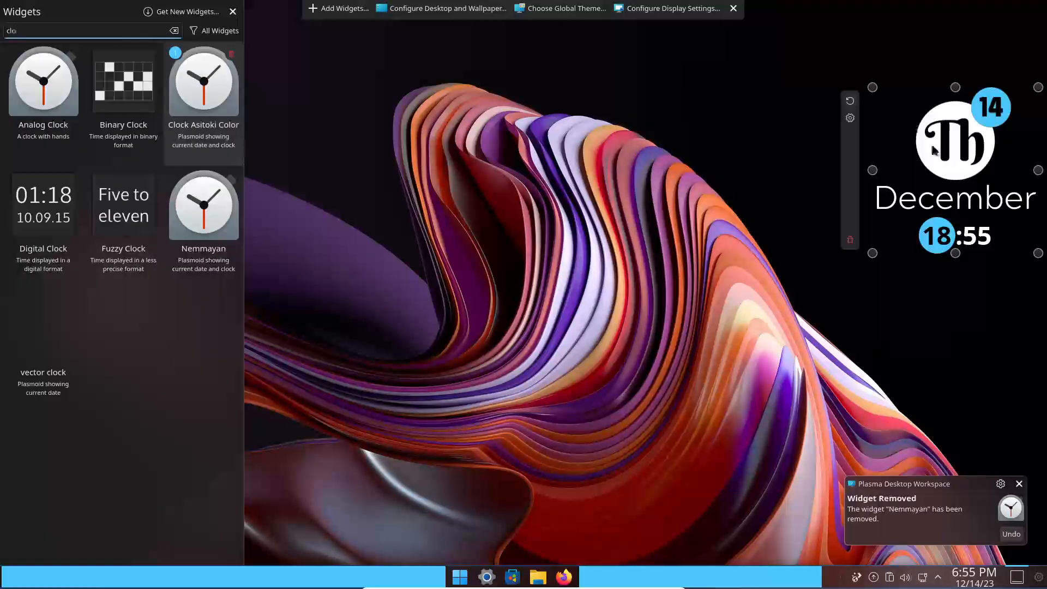
drag(944, 149, 908, 88)
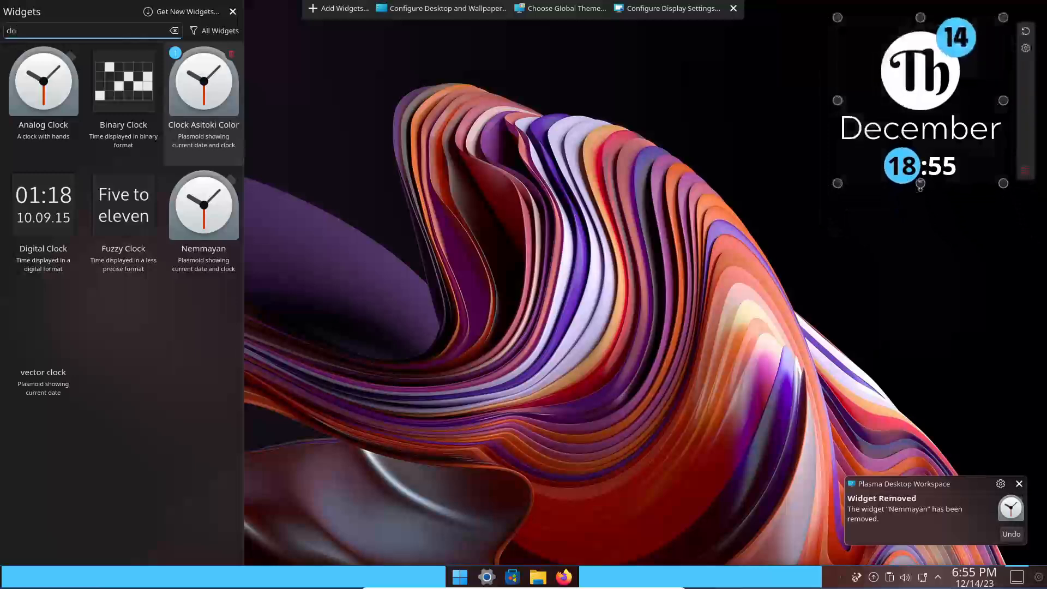
mouse_move(920, 184)
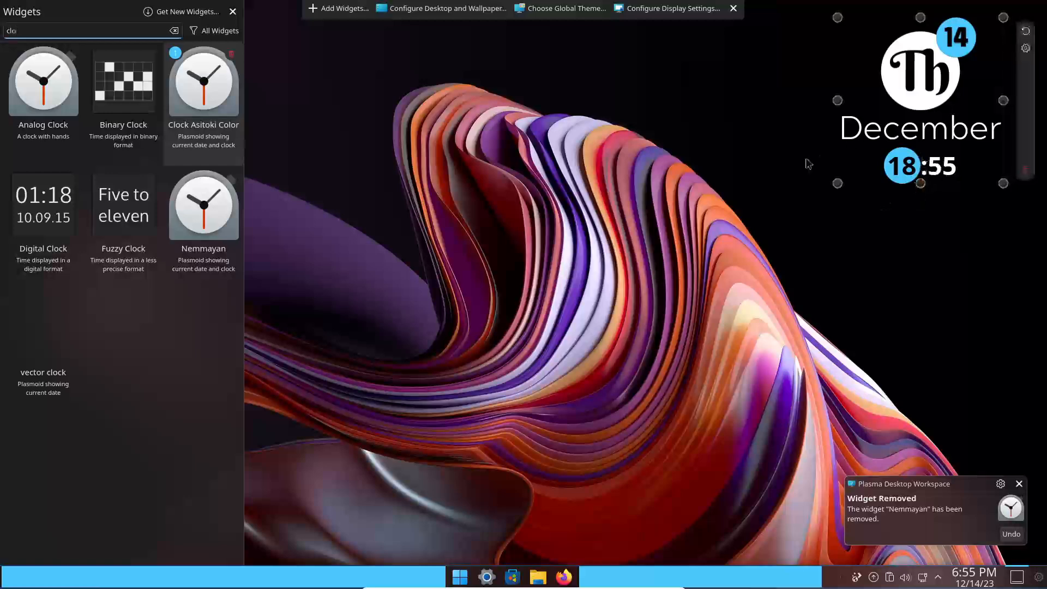
drag(922, 125, 948, 124)
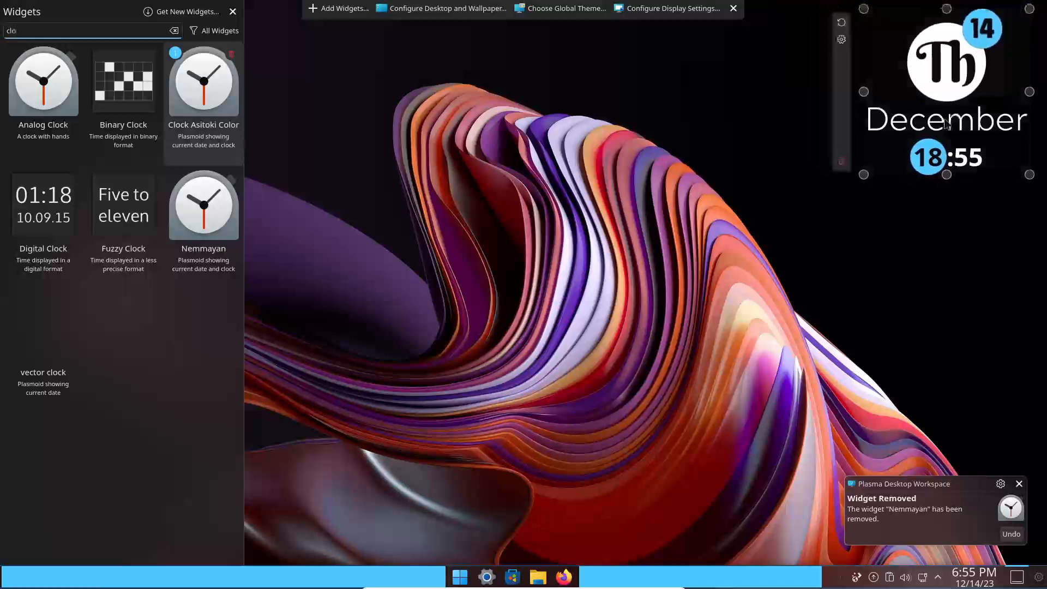
click(1024, 485)
- Set the taskbar panel's height to 52 in the panel's edit mode
right_click(974, 584)
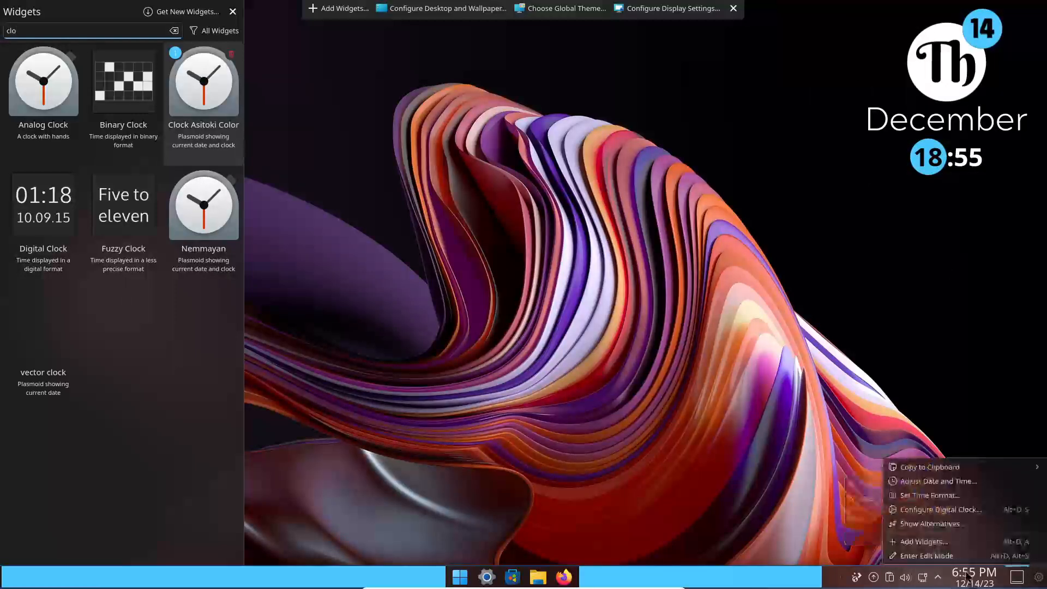
click(960, 556)
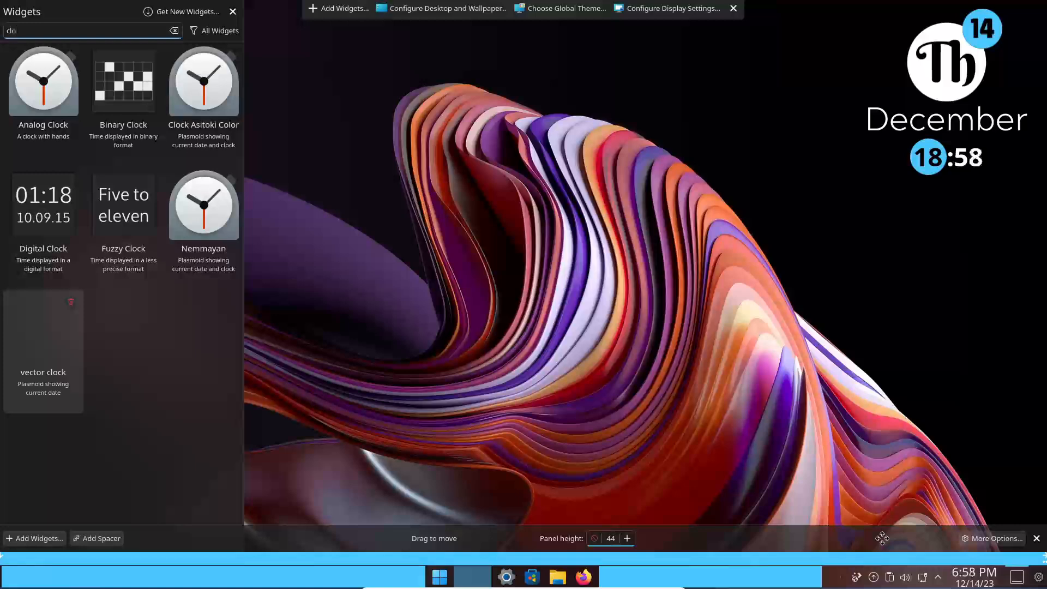
click(627, 539)
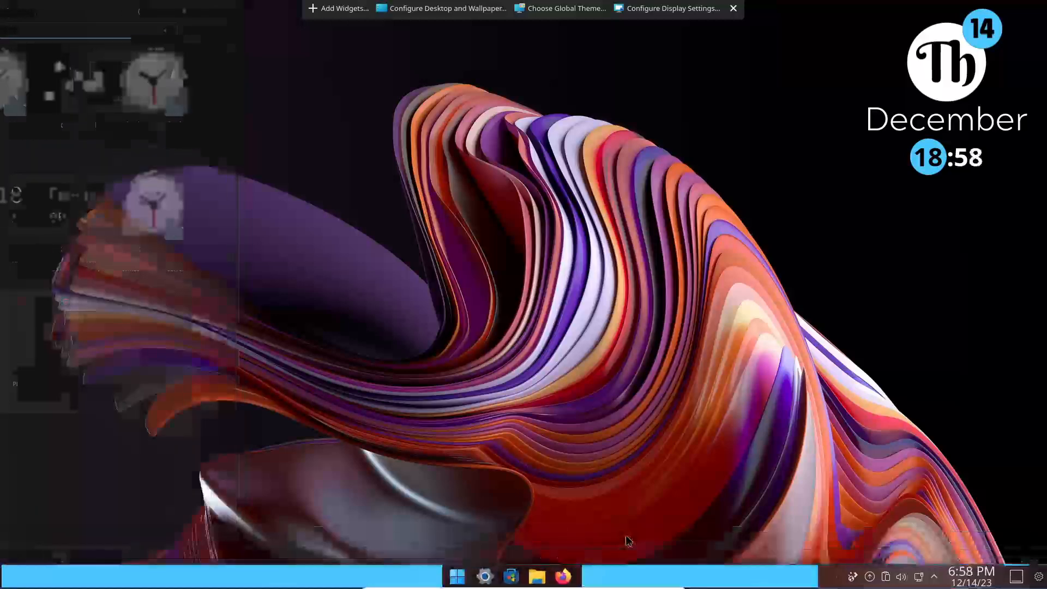
right_click(630, 579)
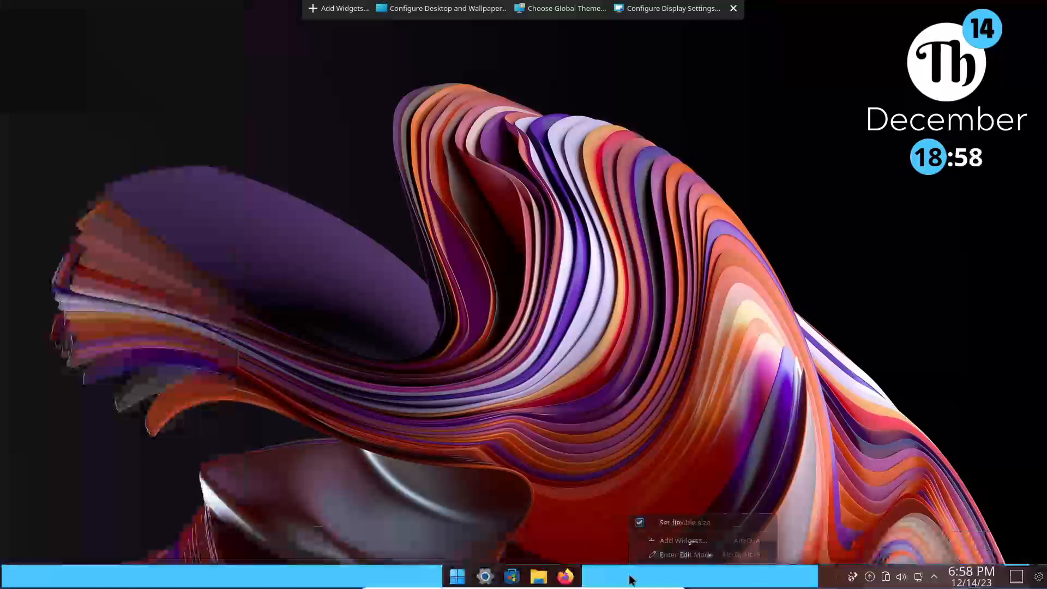
click(650, 552)
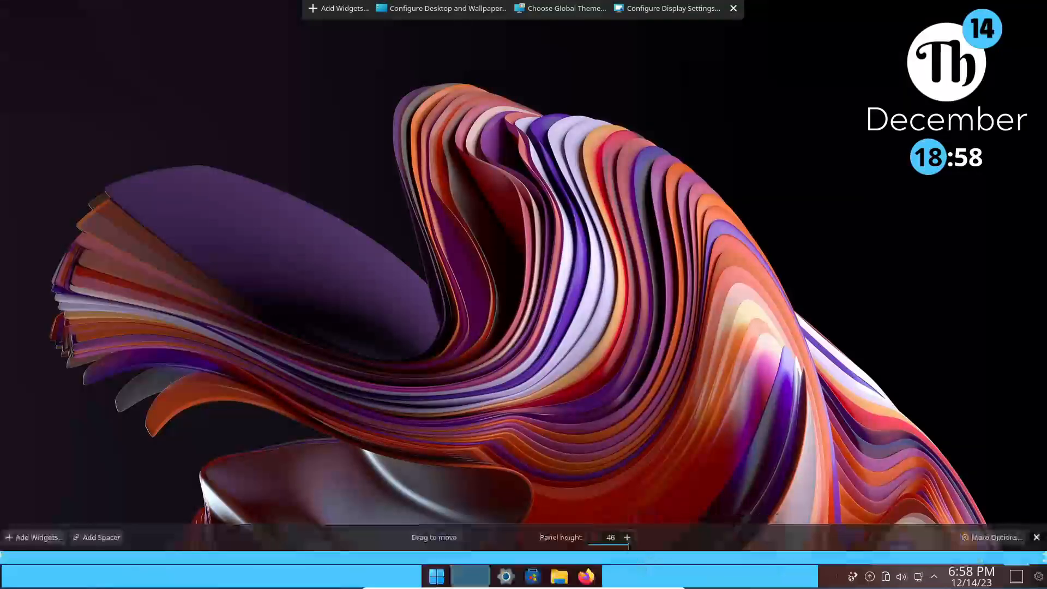
click(628, 538)
click(628, 538)
click(628, 539)
click(628, 540)
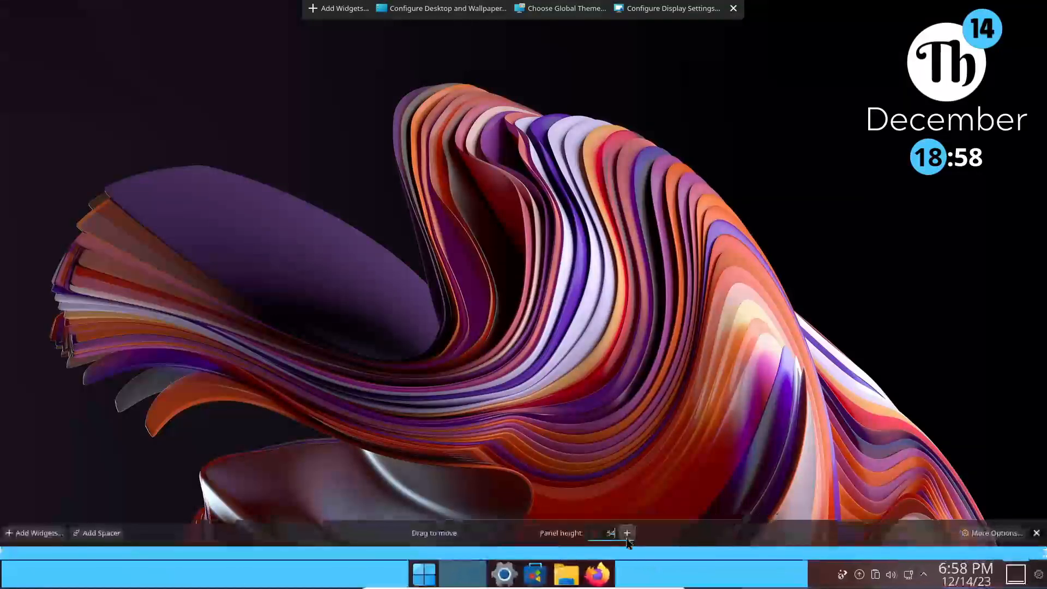
click(599, 537)
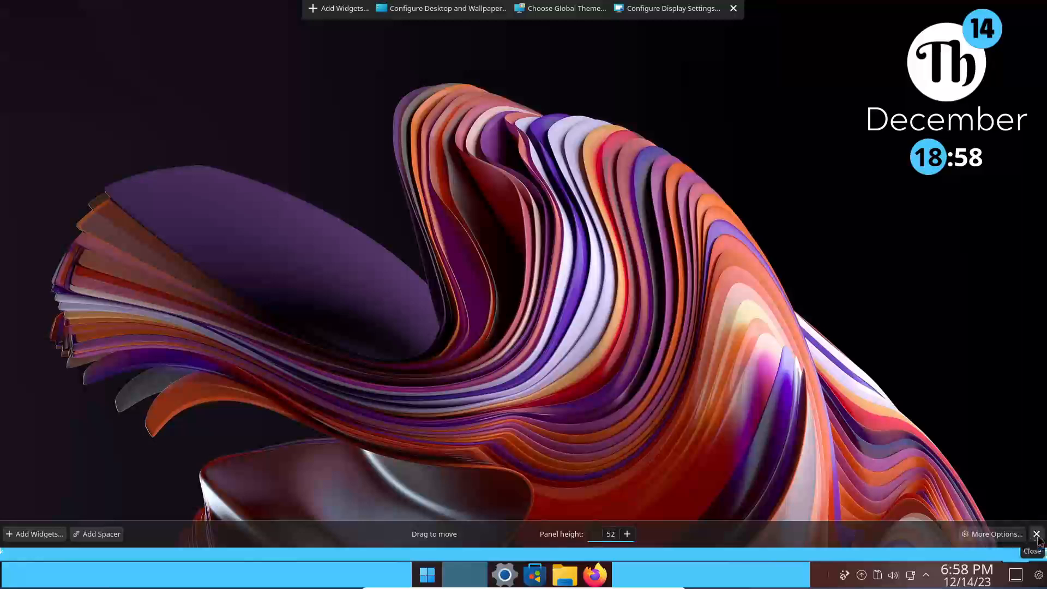
- Remove the Digital Clock widget from the taskbar panel and dismiss the notification
mouse_move(967, 577)
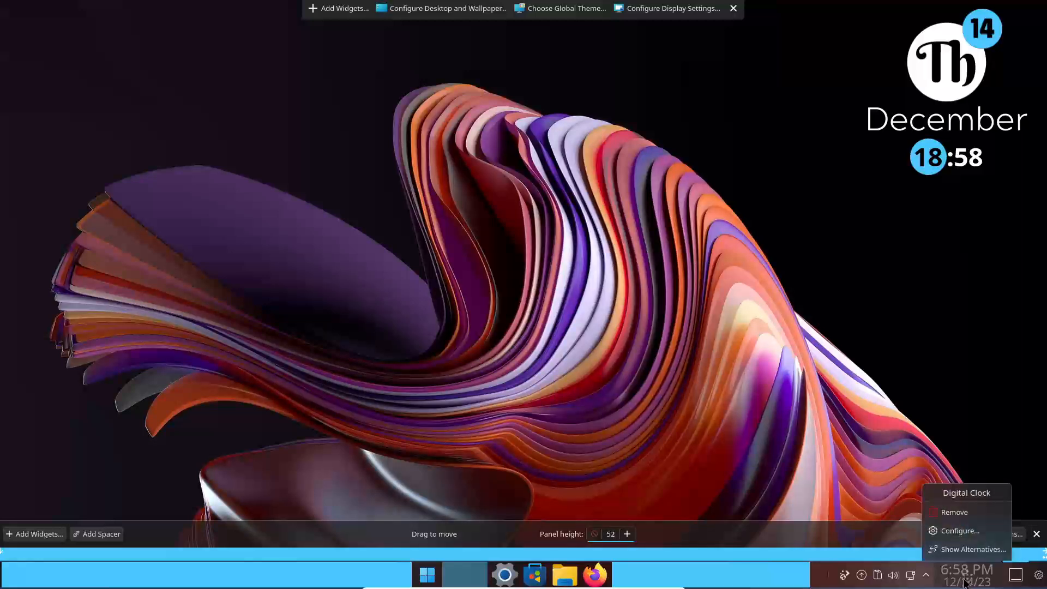
click(955, 512)
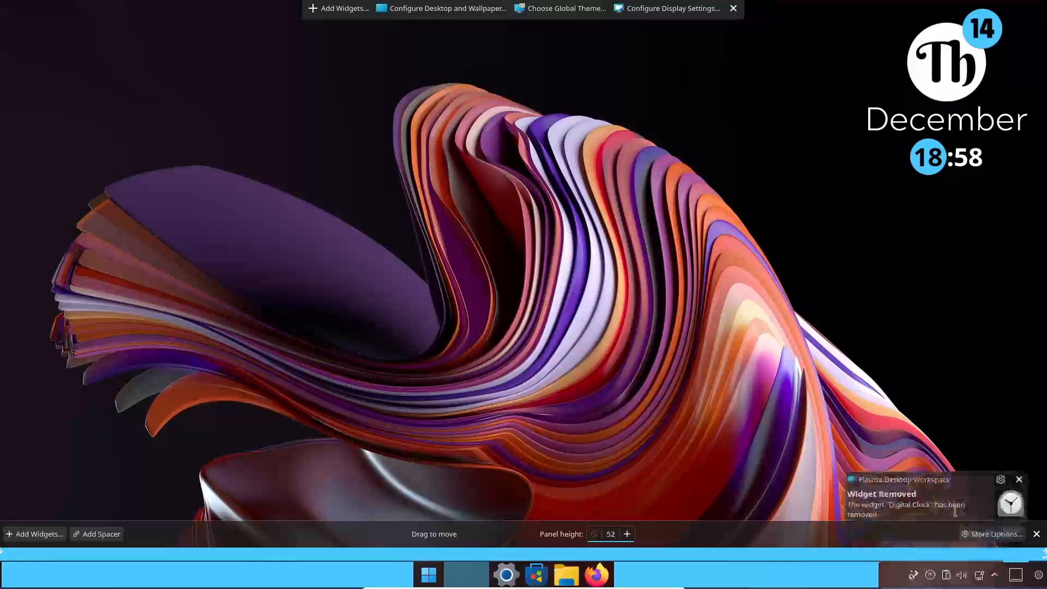
click(1018, 481)
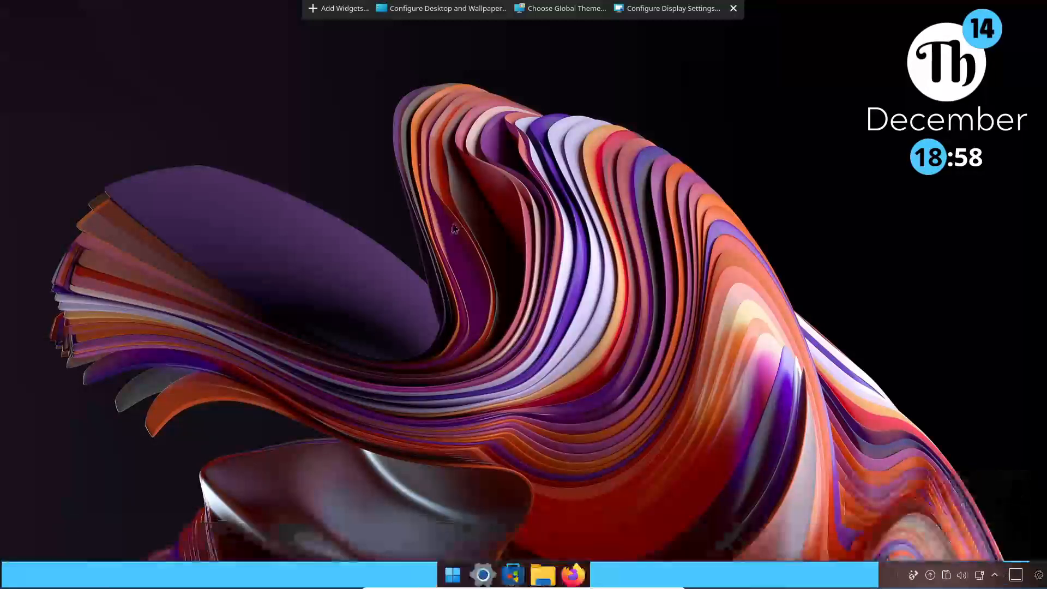
- Search the available widgets for "wea" and add Weather Report to the taskbar between the system tray and the show-desktop widget
click(319, 9)
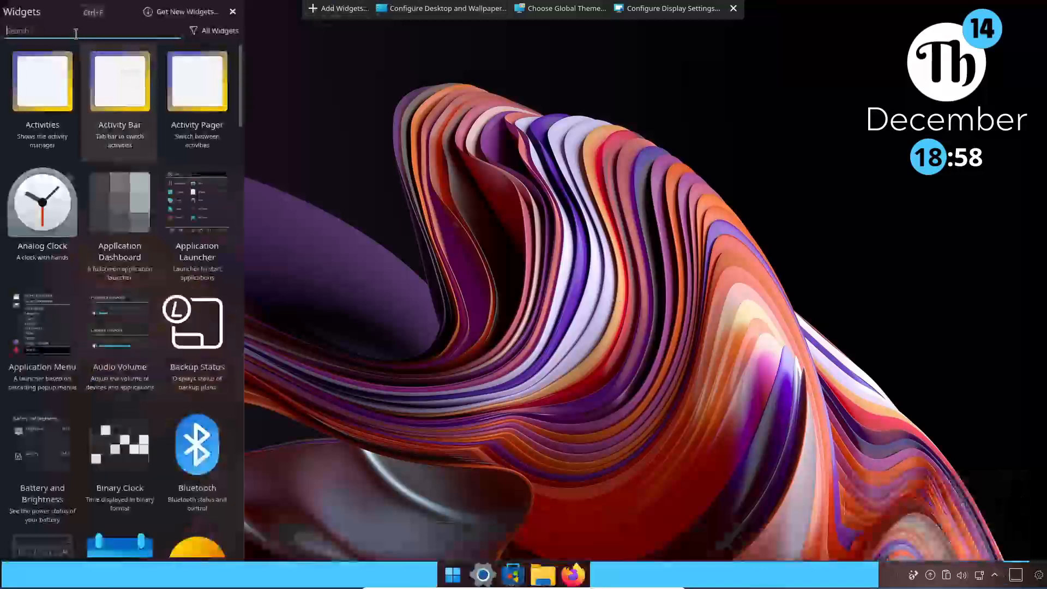
text(wea)
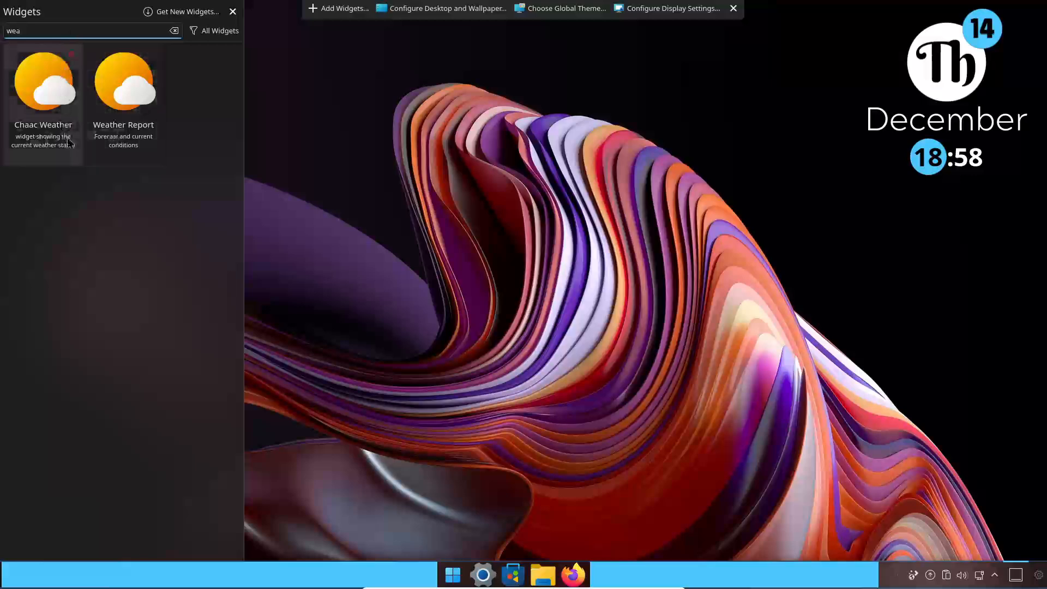
drag(97, 119, 989, 575)
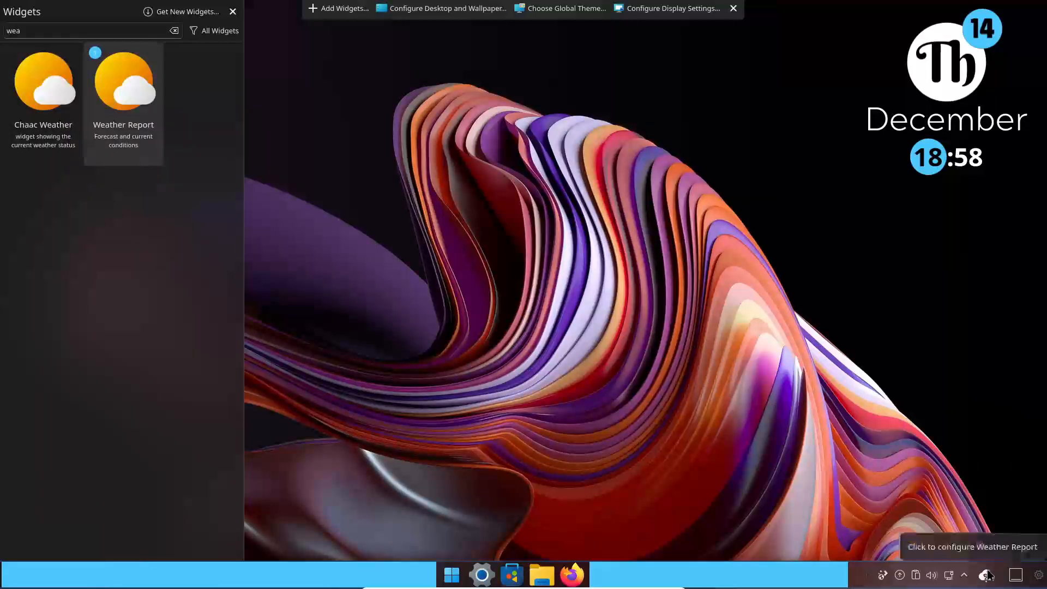
- Search weather stations for "new york new york" and set the Weather Report location to New York Mills, Minnesota, US (wetter.com)
right_click(987, 575)
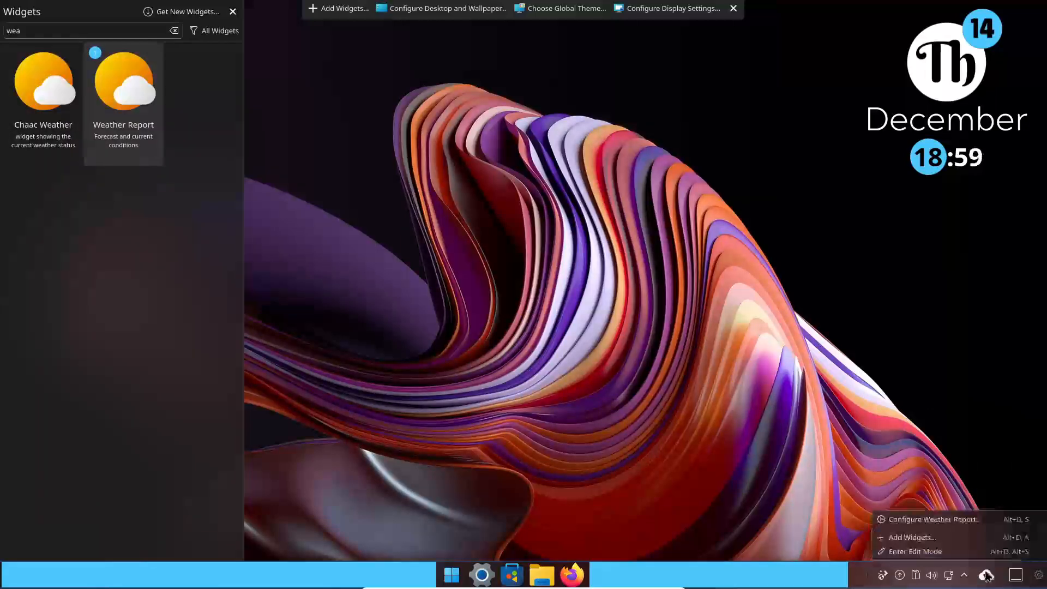
click(925, 515)
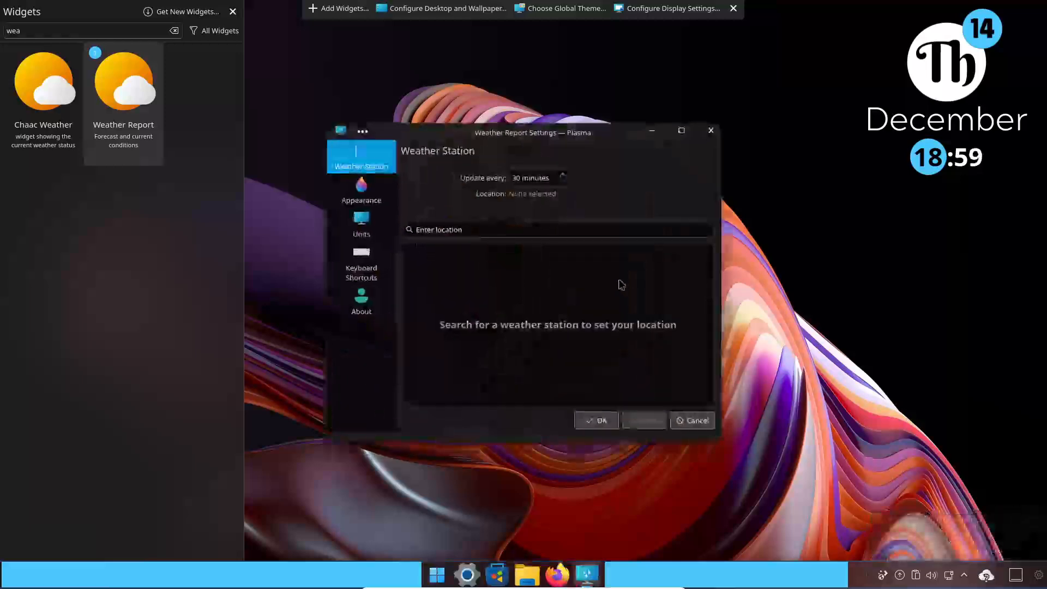
click(493, 226)
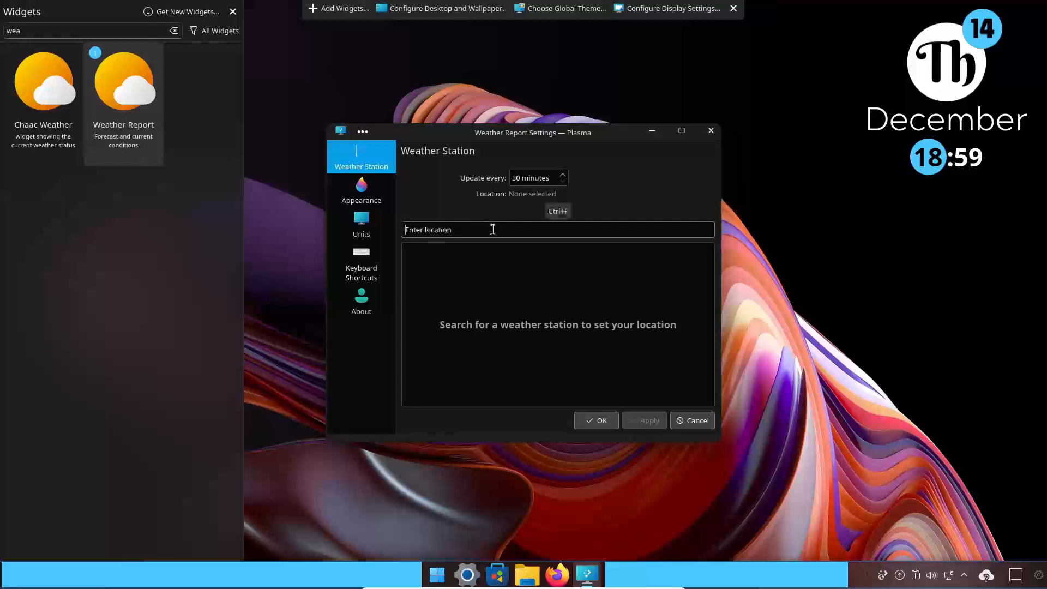
text(new yo)
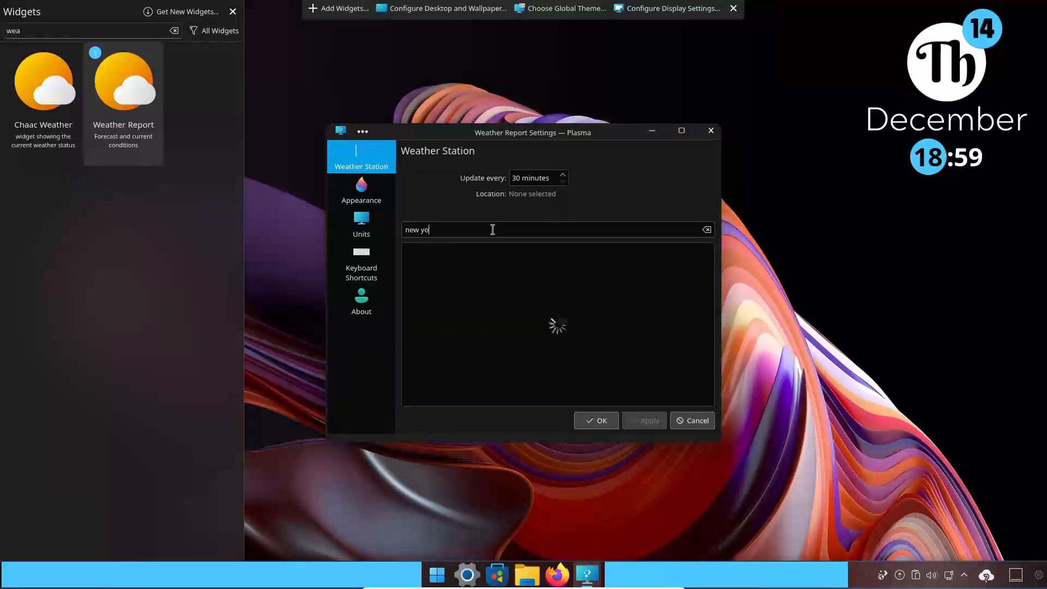
text(rk)
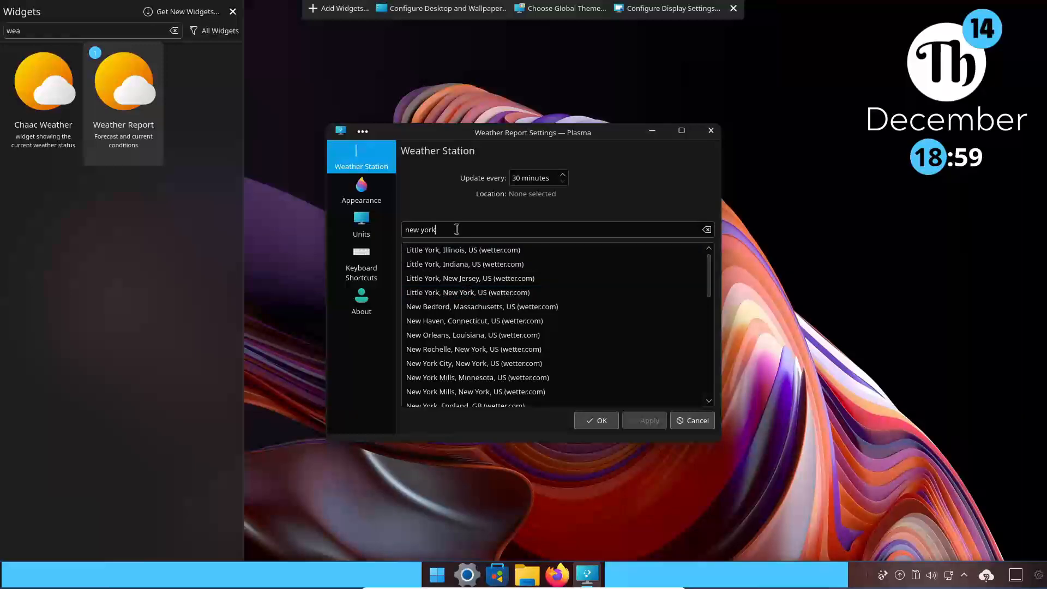
text(ne)
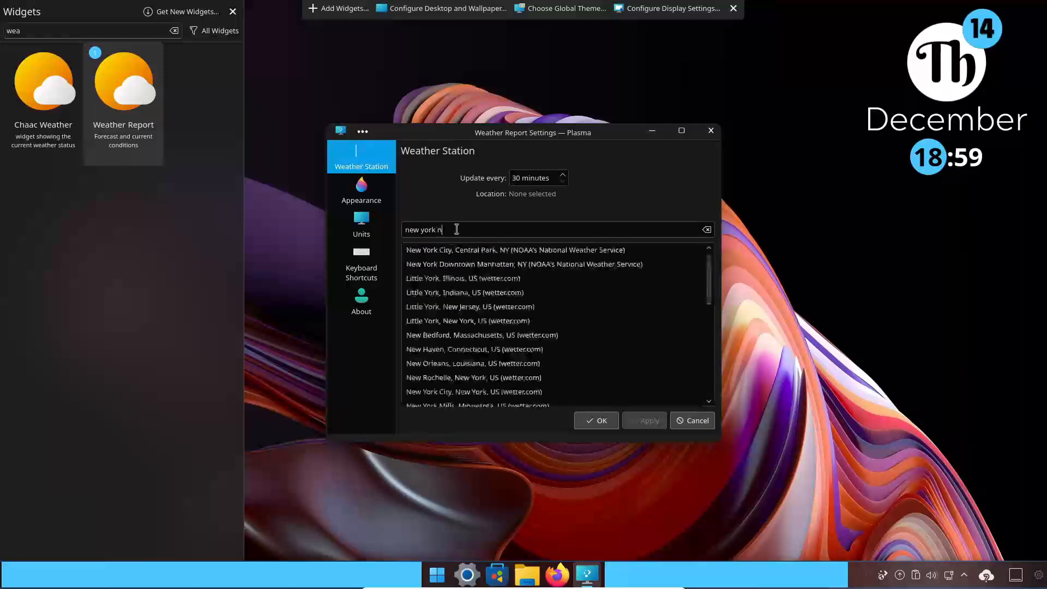
text(w york)
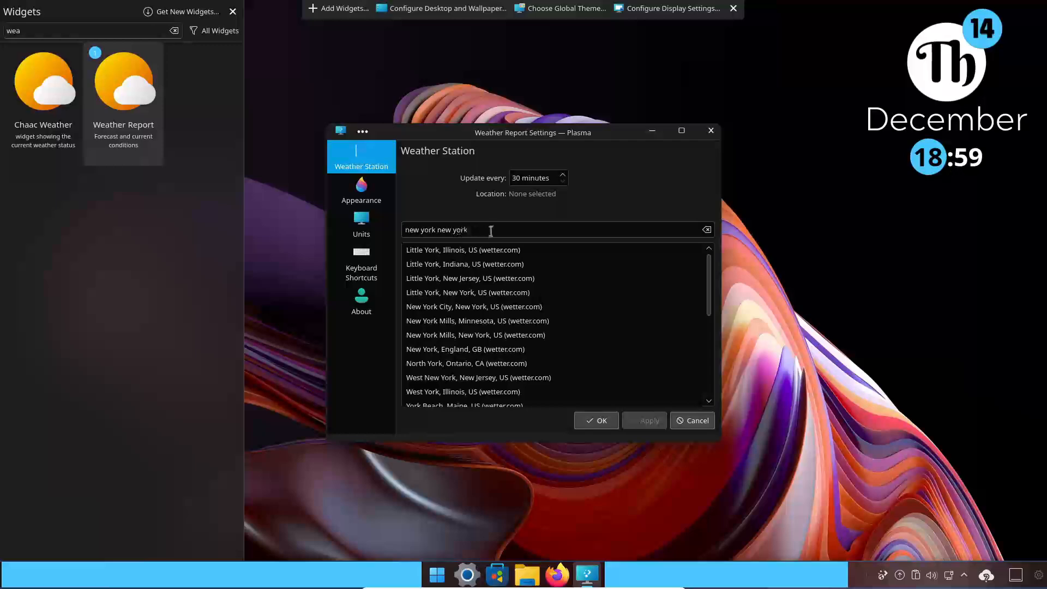
click(476, 325)
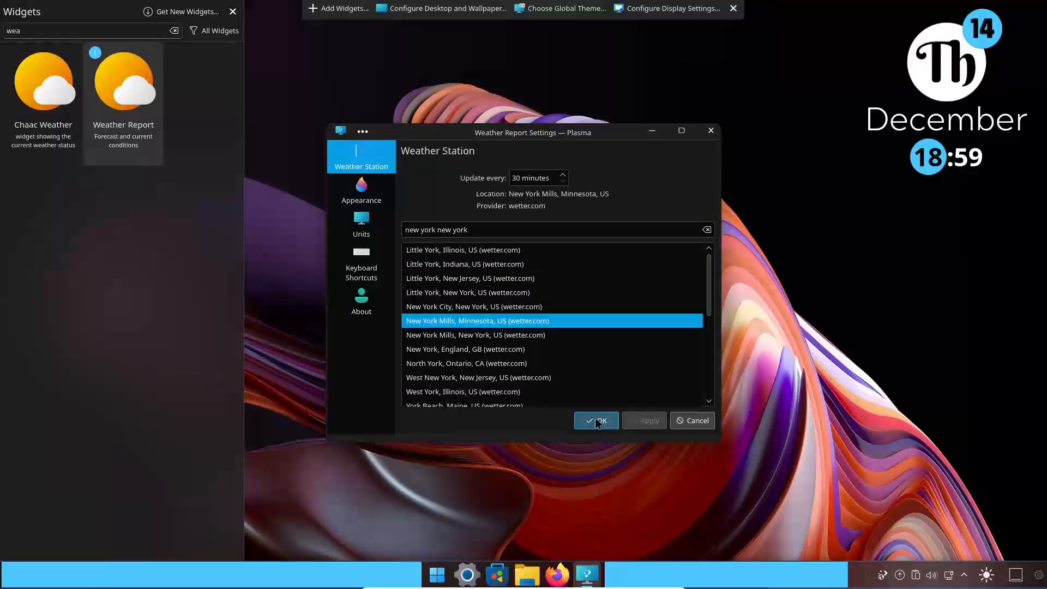
click(596, 421)
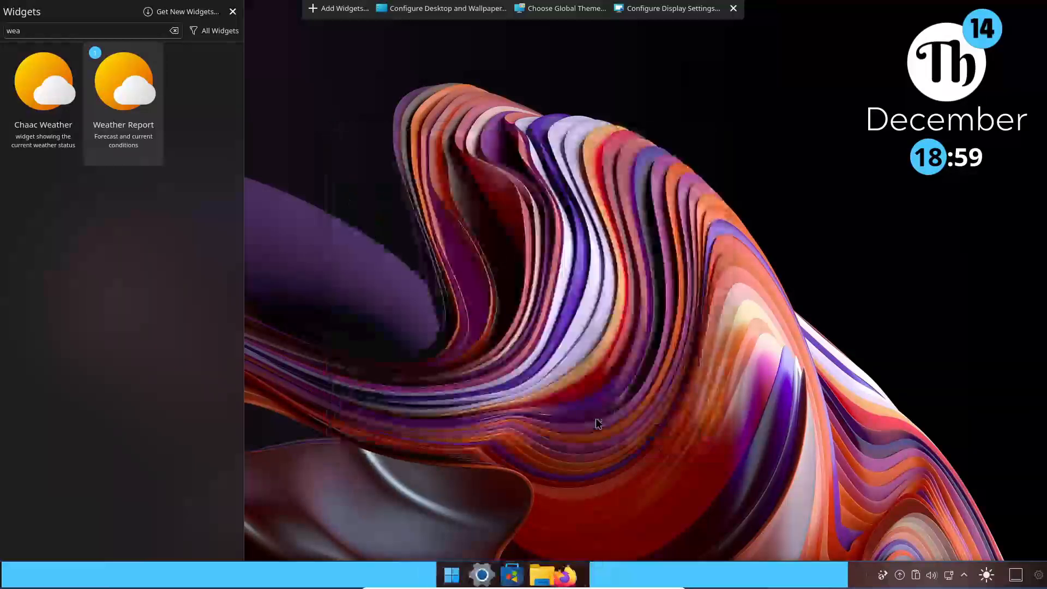
- Check the forecast shown by the taskbar's weather widget, then close the forecast and the widget list
click(987, 576)
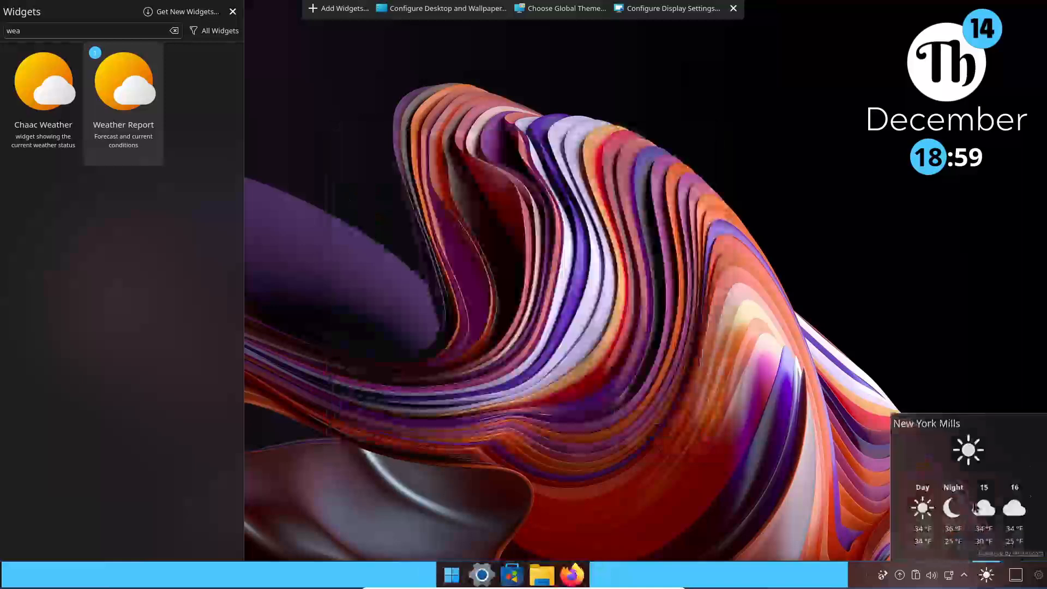
click(988, 576)
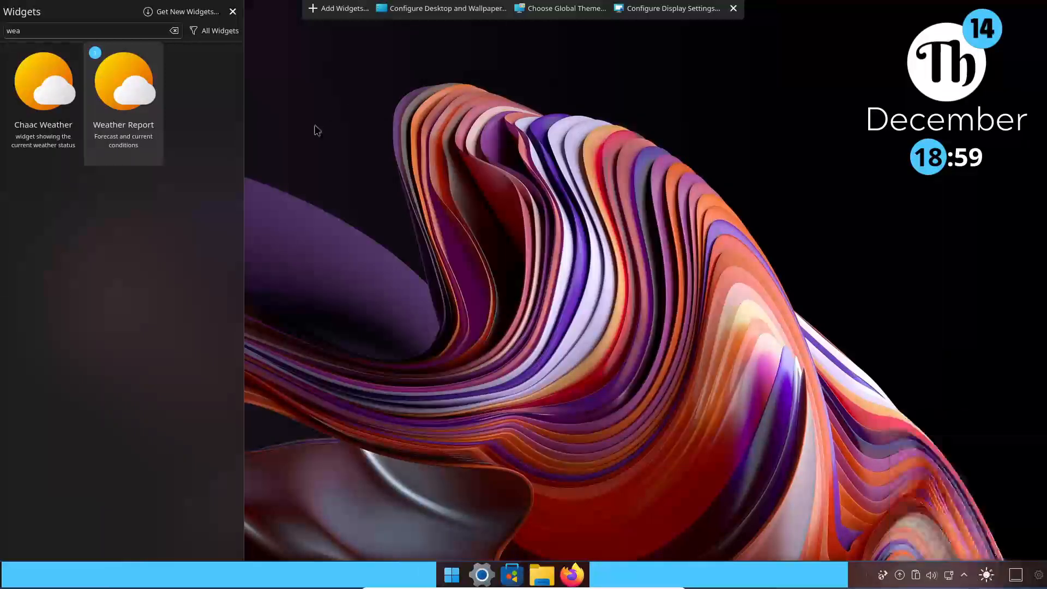
click(232, 12)
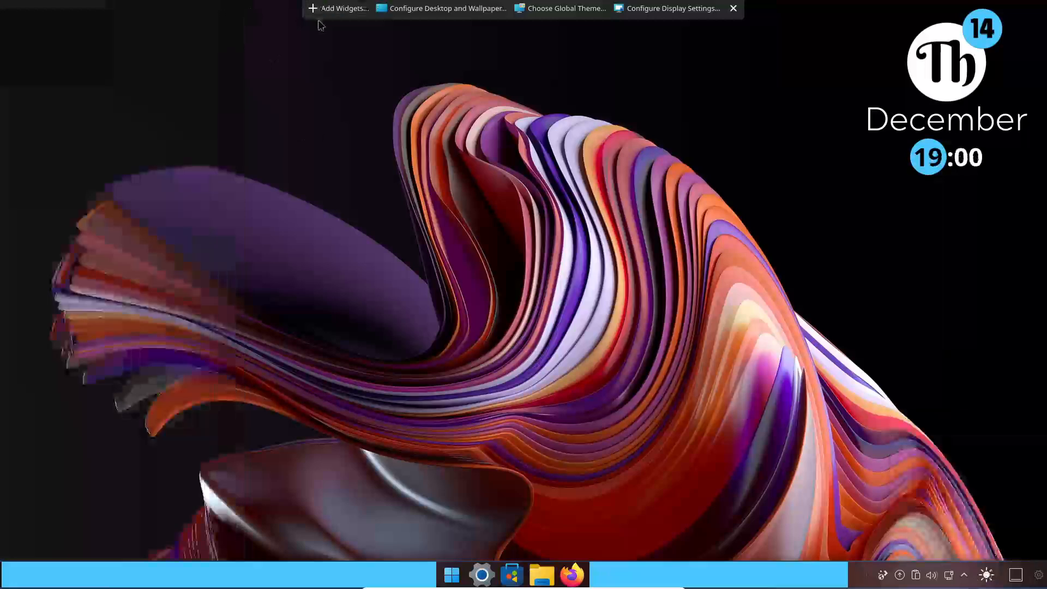
- Leave the desktop edit mode and look through the start menu's full list of installed applications
click(734, 10)
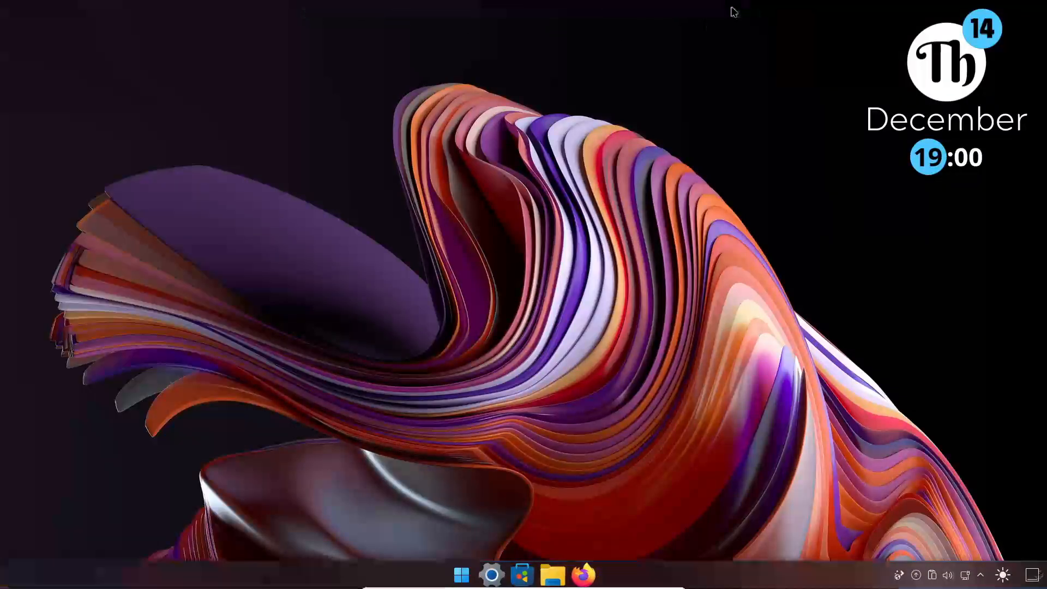
click(463, 576)
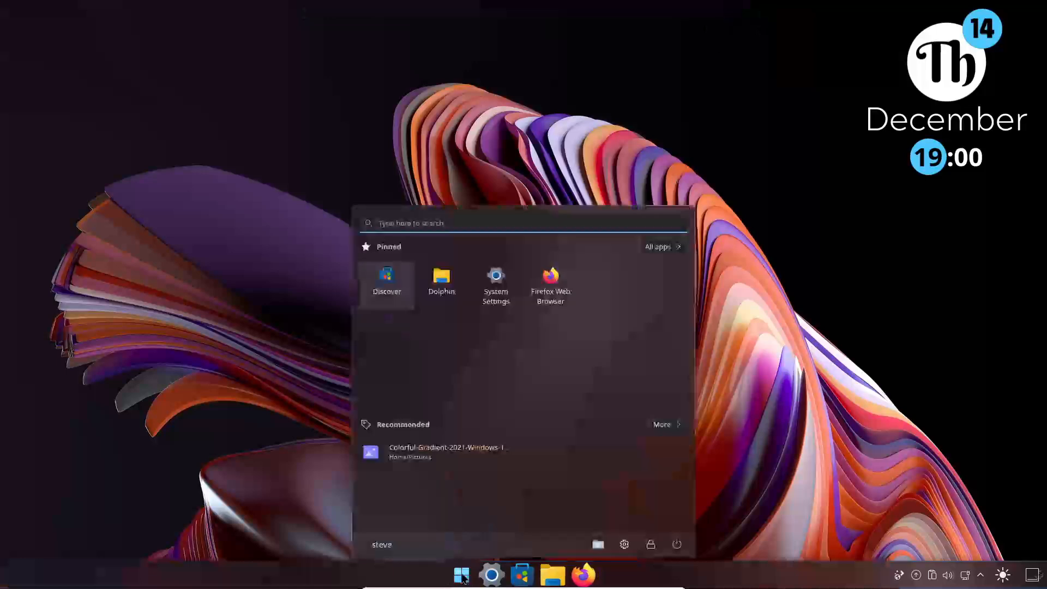
click(661, 249)
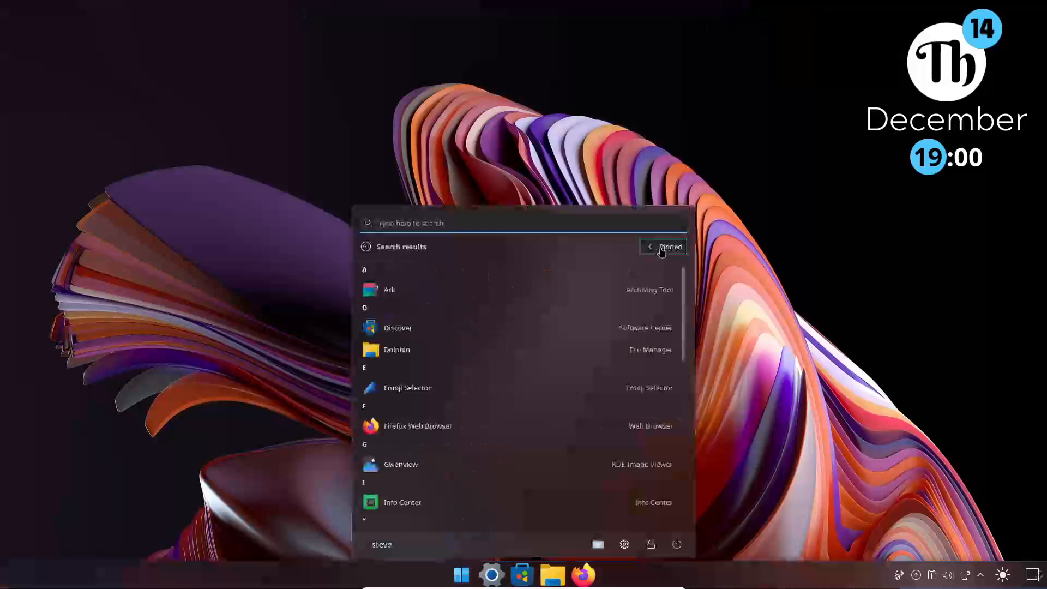
scroll(623, 363, down, 5)
scroll(624, 362, down, 3)
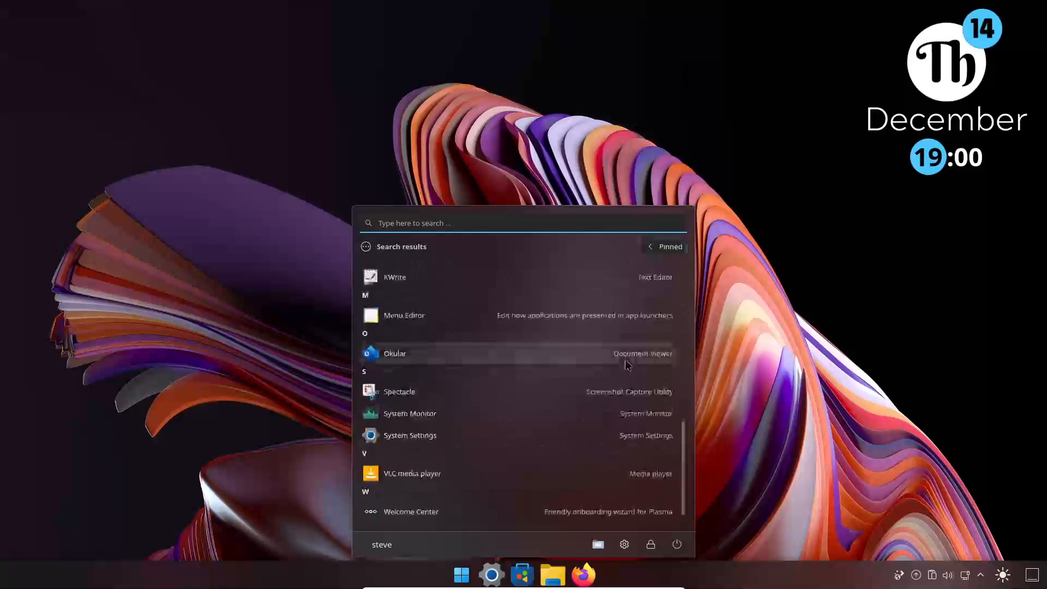
scroll(627, 360, up, 3)
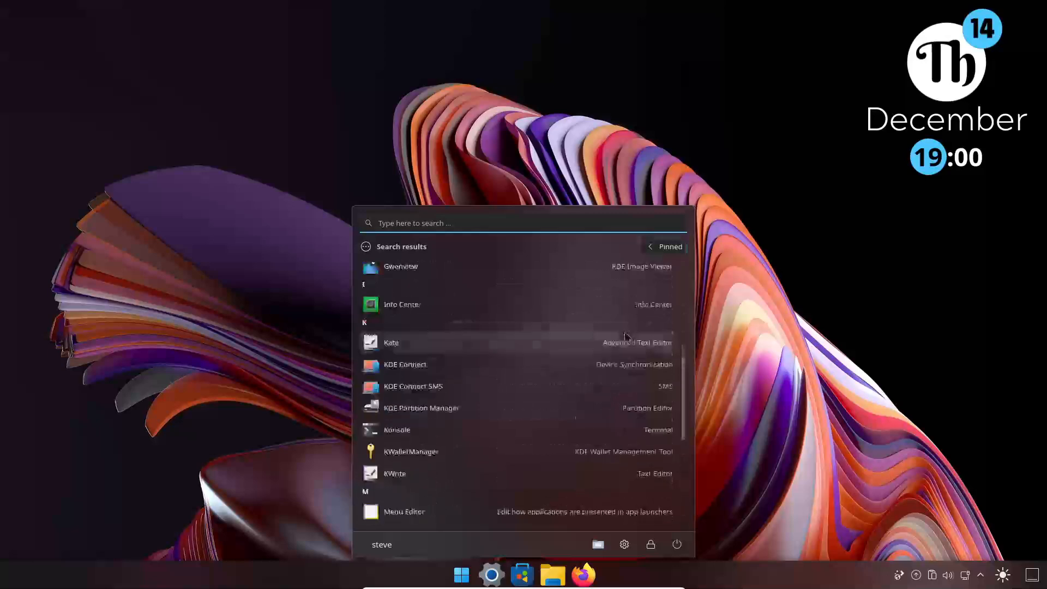
scroll(627, 333, up, 3)
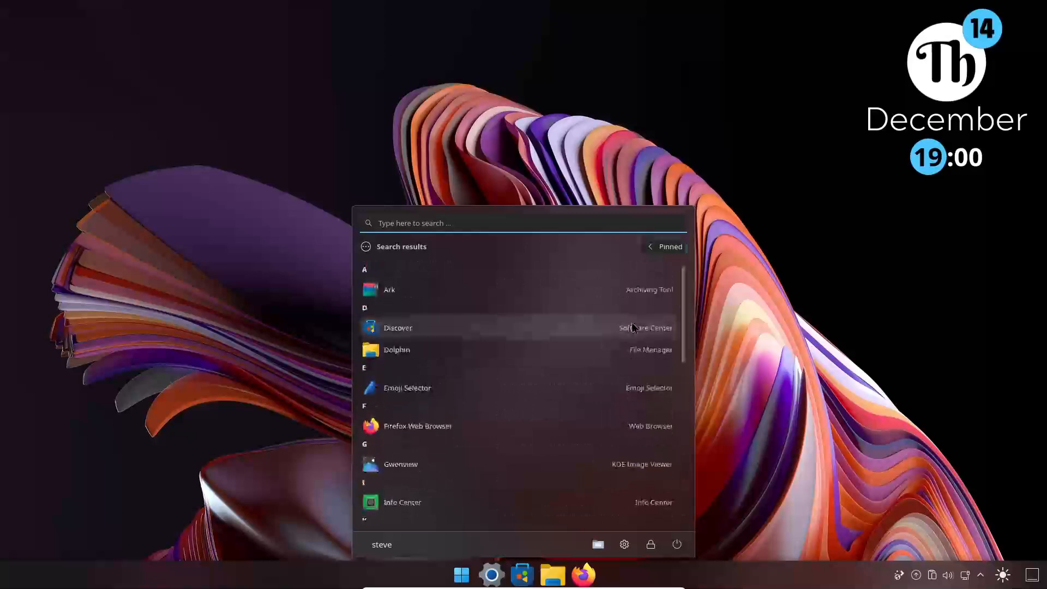
- Switch to Discover, search the software catalogue for "wine" and maximize the window
click(524, 577)
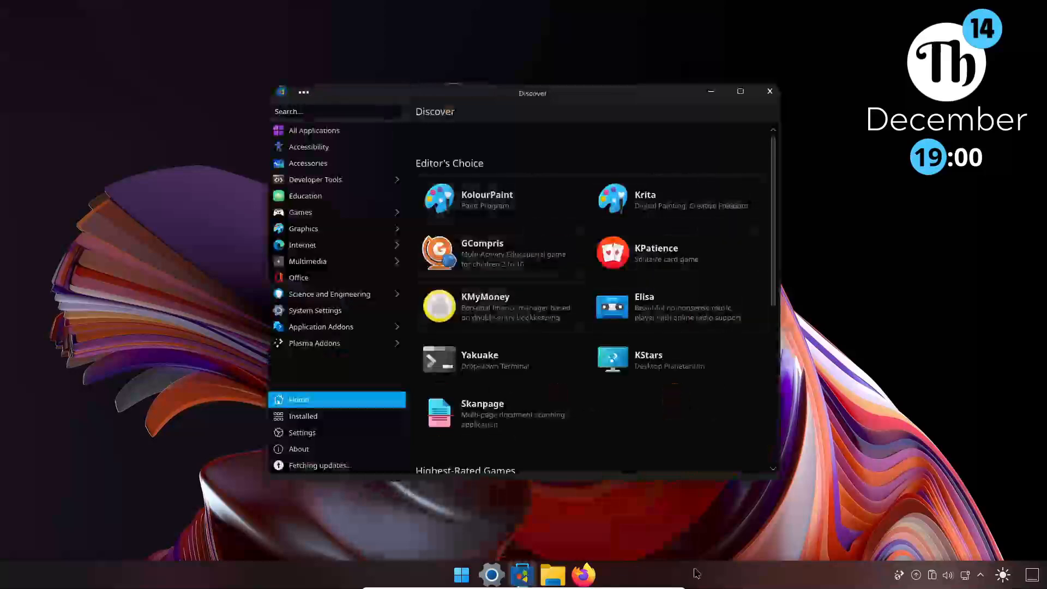
click(313, 109)
text(wine)
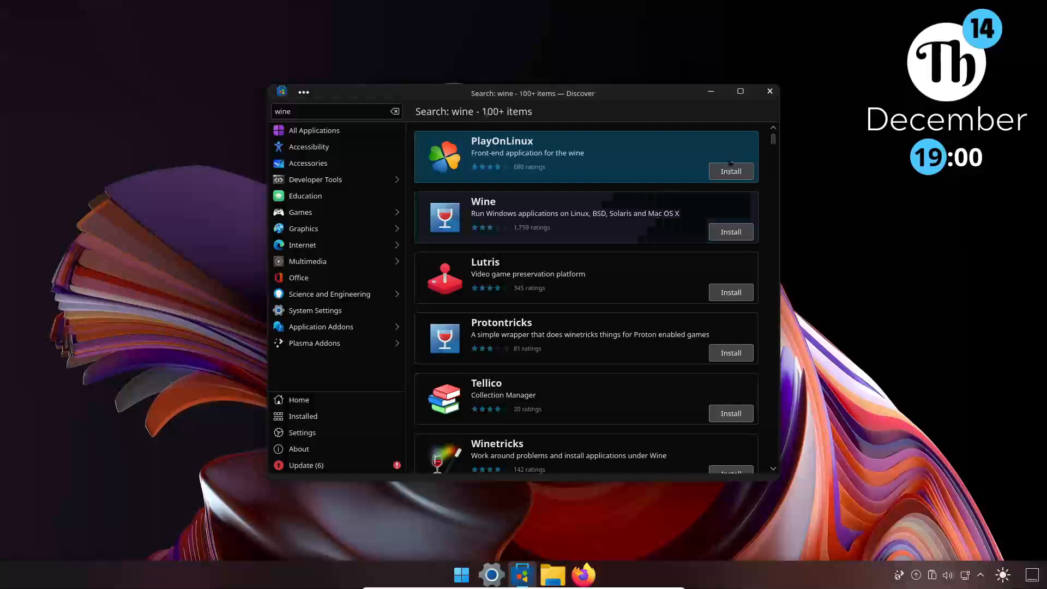
click(741, 91)
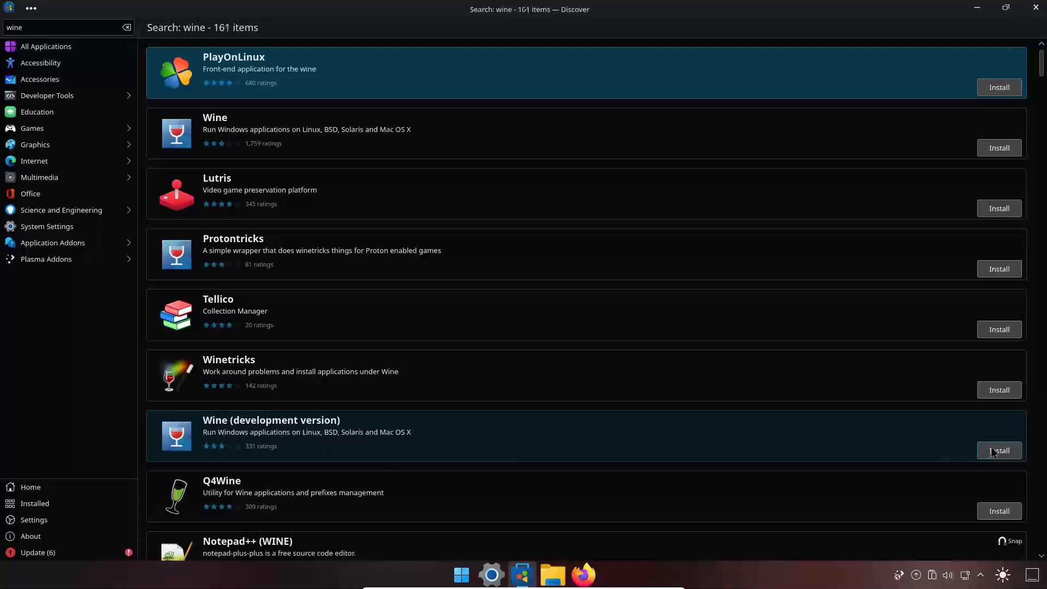
- Install Wine (development version), authorizing the installation with the account password
click(993, 452)
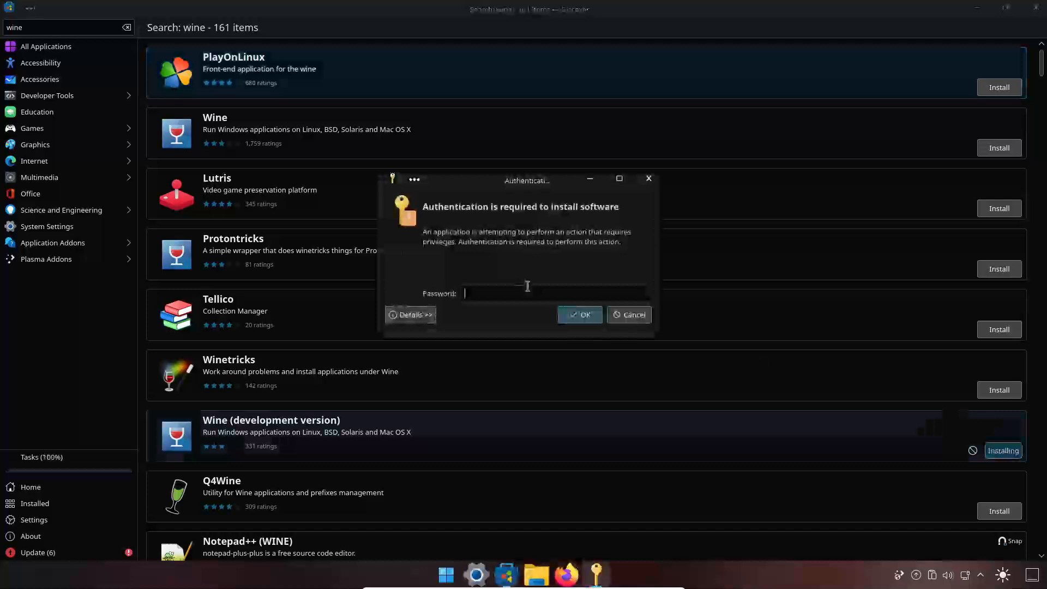
text(***)
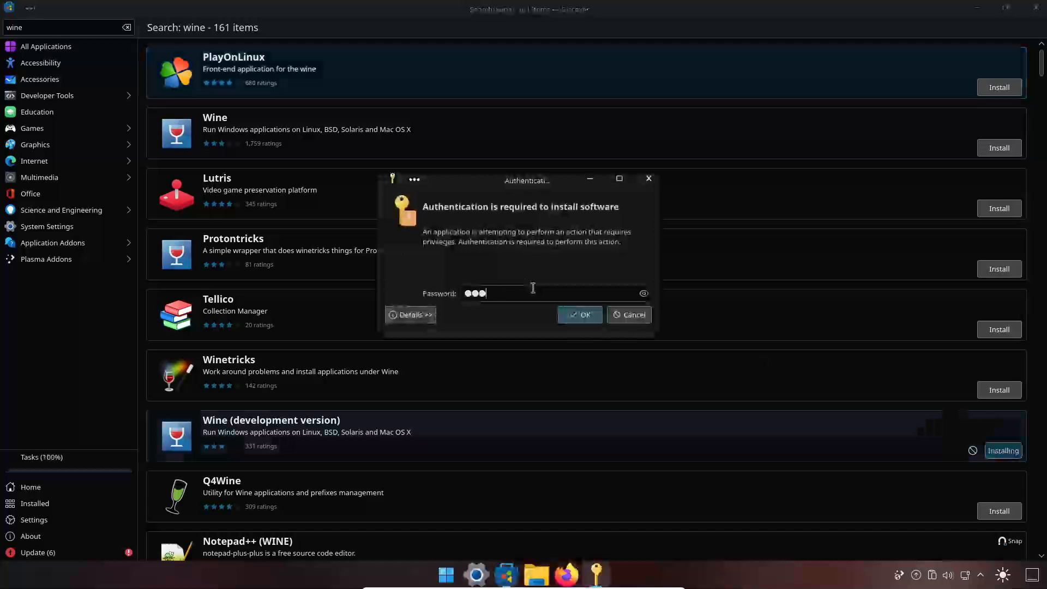
key(Return)
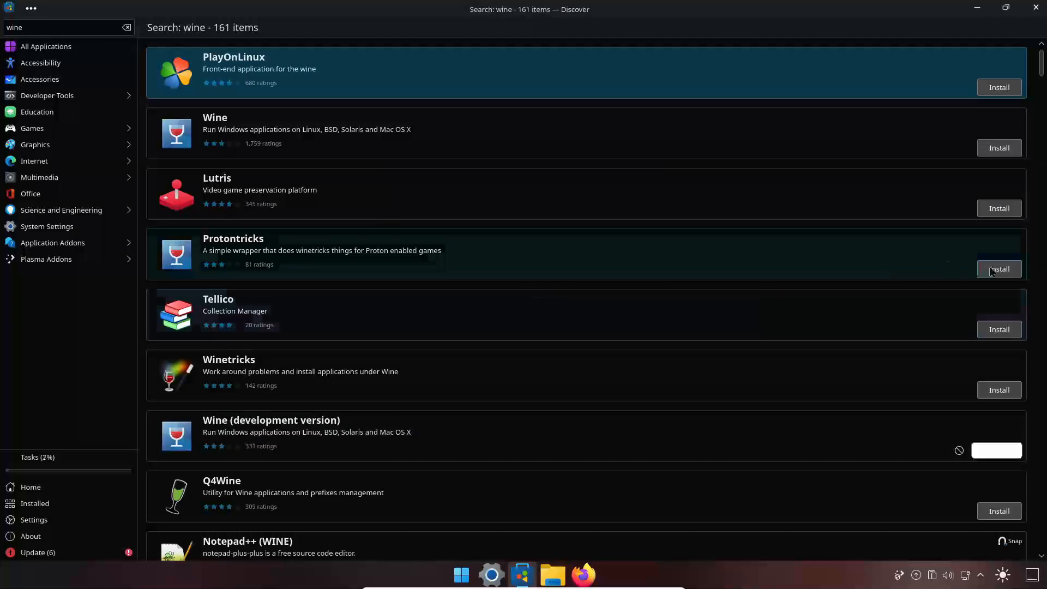
- Install Winetricks, Protontricks and Q4Wine from the "wine" search results
click(1000, 390)
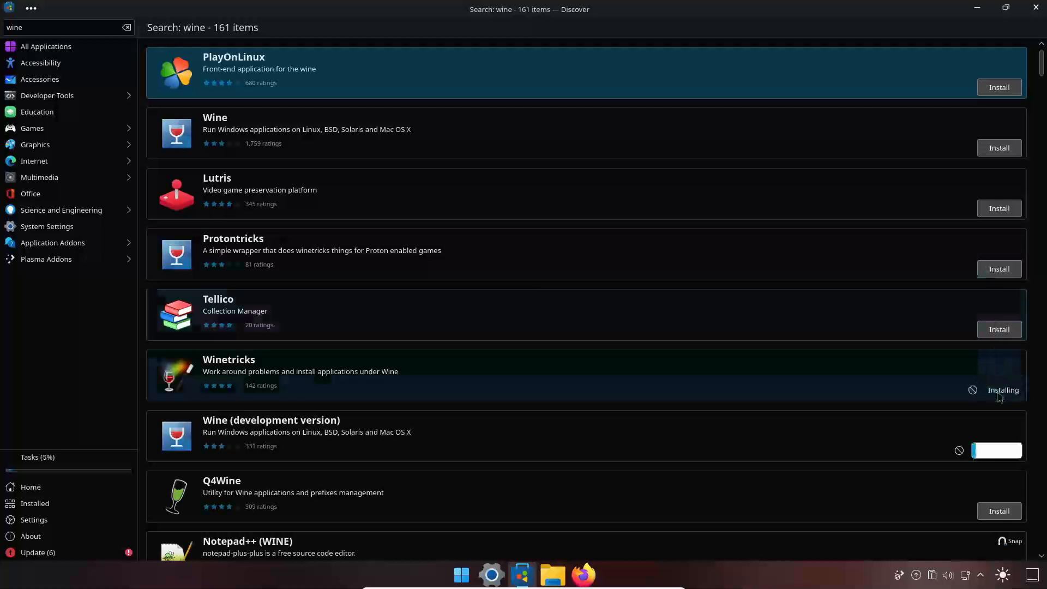
click(994, 272)
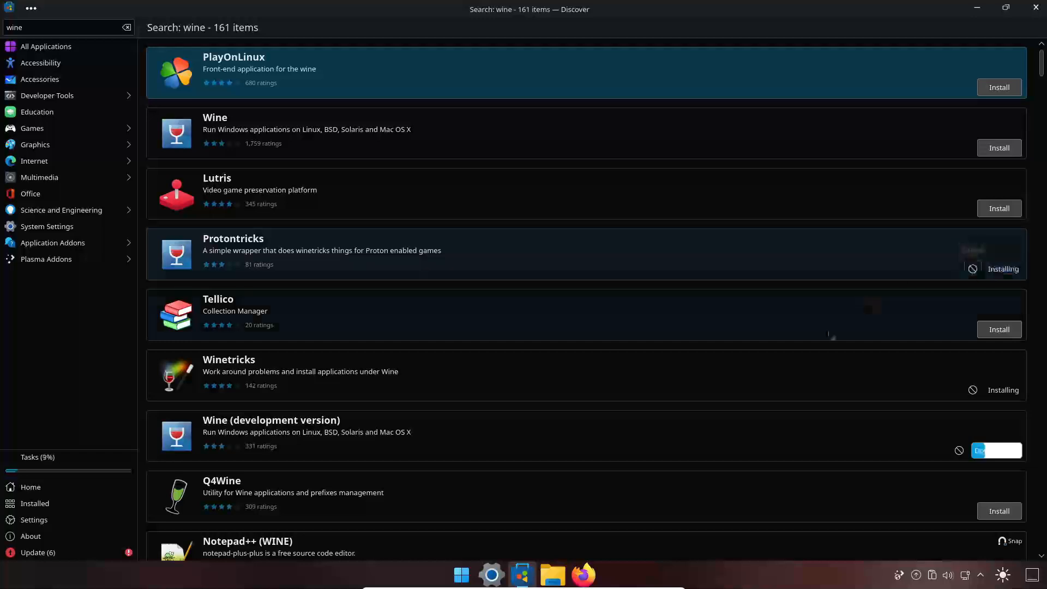
scroll(778, 377, down, 1)
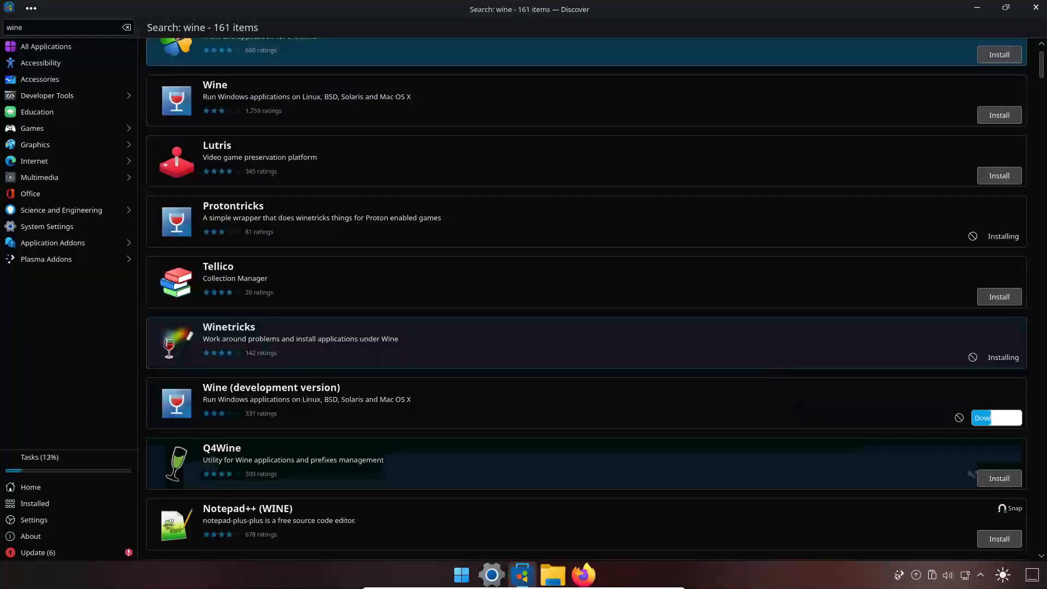
click(1007, 473)
- Look through the remaining "wine" search results for Windows applications and games packaged with Wine
scroll(752, 423, down, 3)
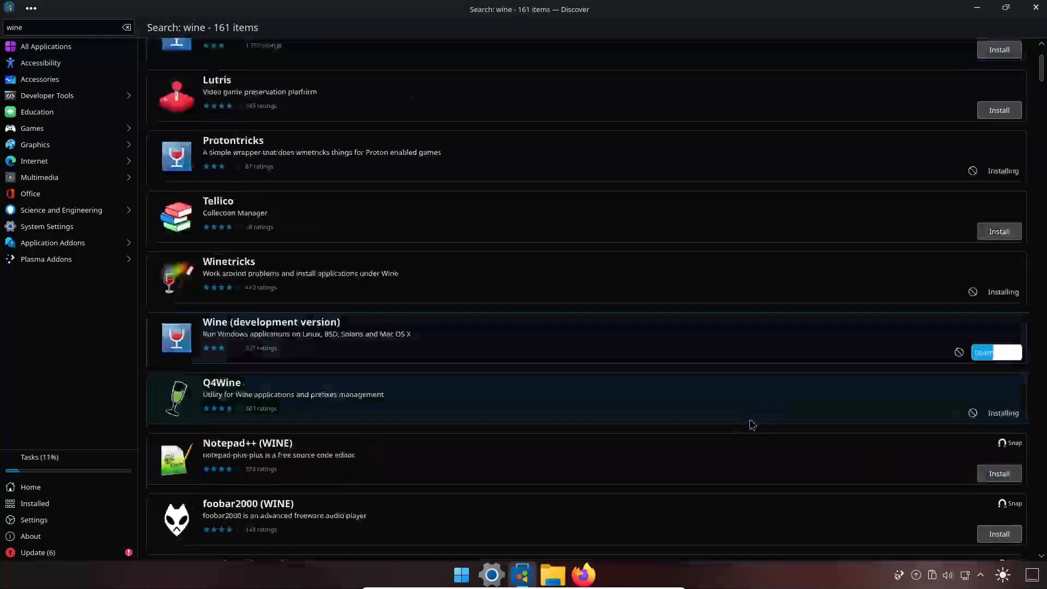
scroll(753, 421, down, 2)
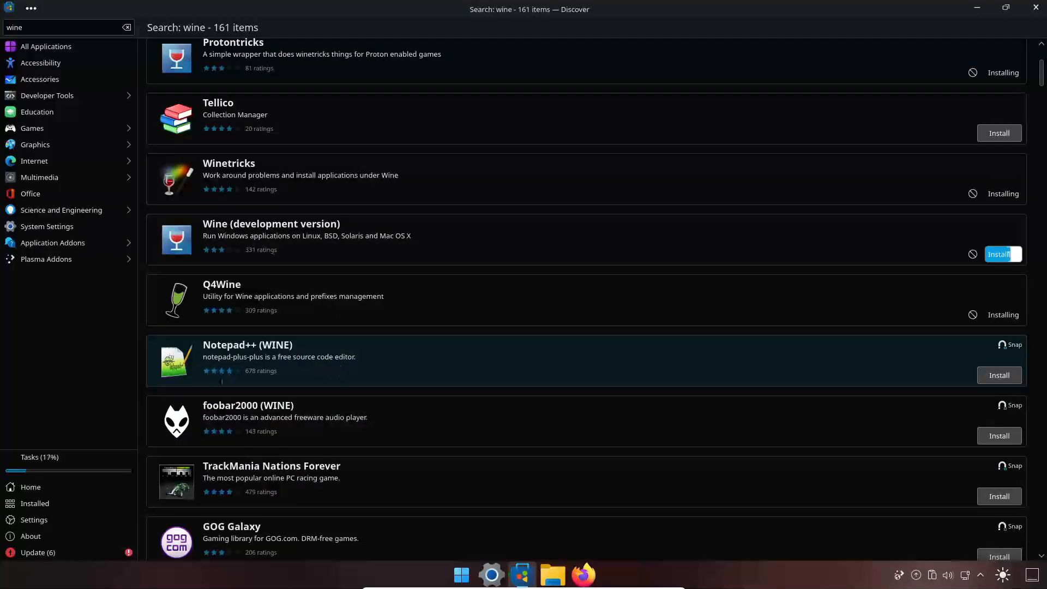
scroll(281, 477, down, 2)
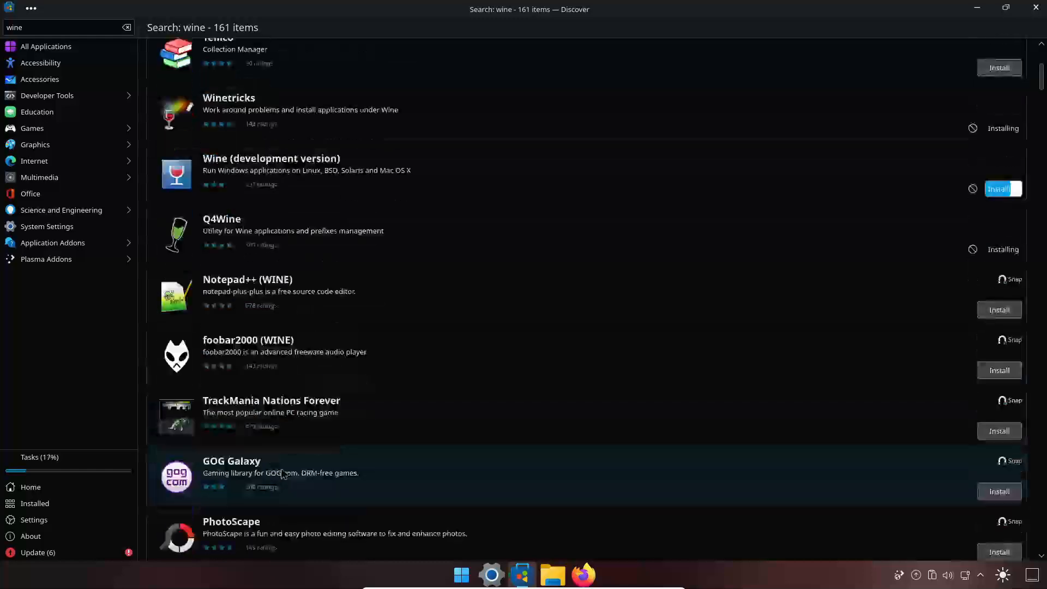
scroll(282, 474, down, 3)
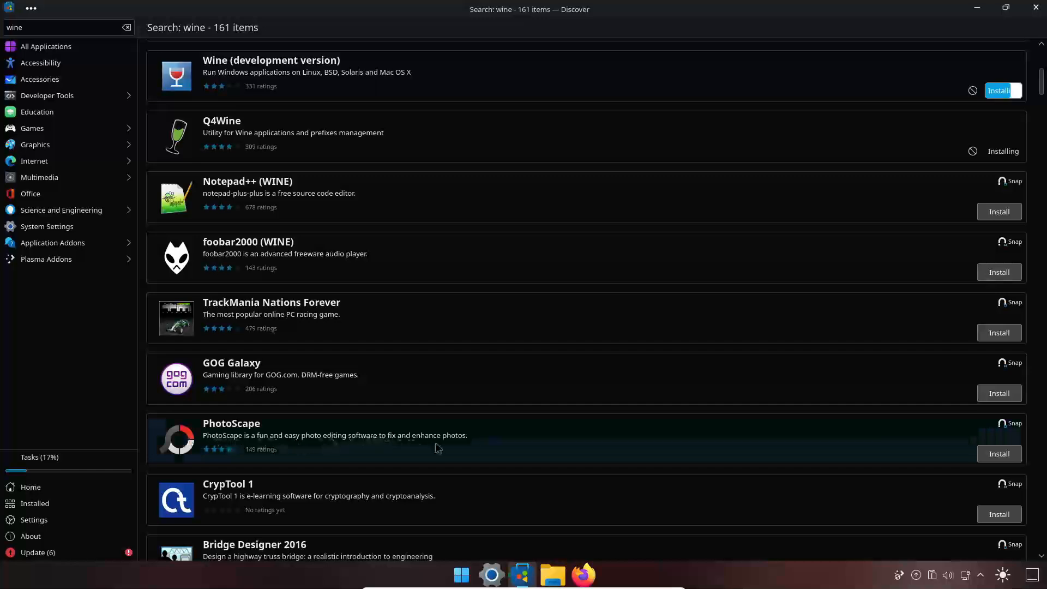
scroll(442, 447, down, 4)
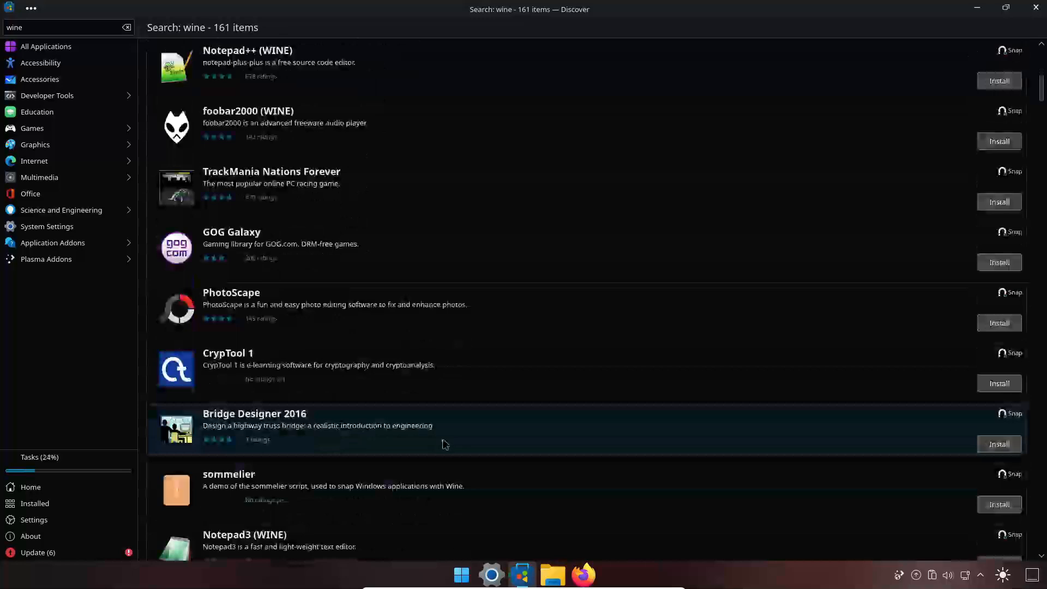
scroll(444, 444, down, 3)
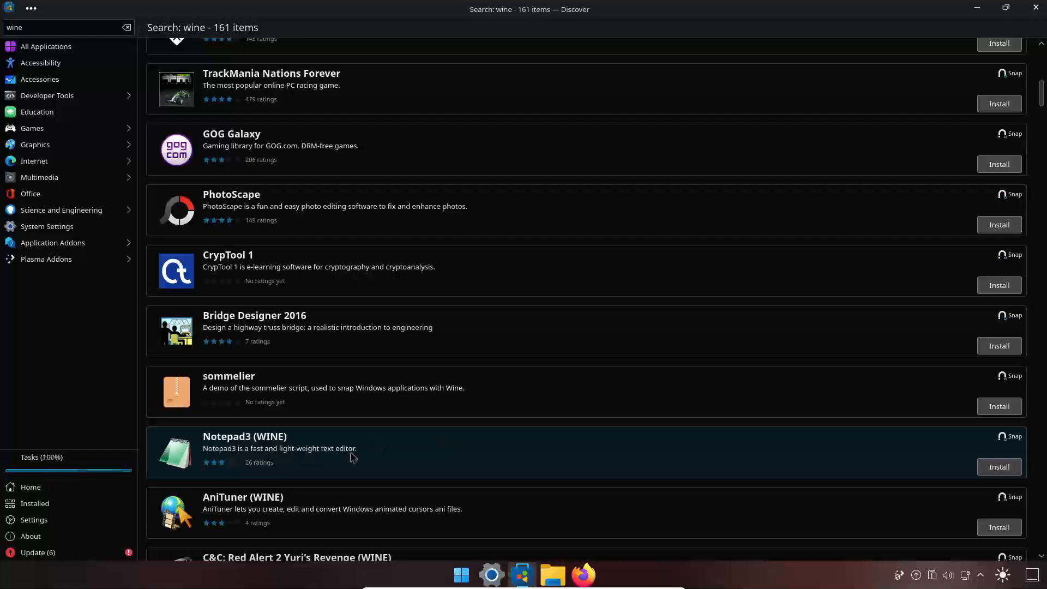
scroll(351, 456, down, 2)
scroll(356, 453, down, 2)
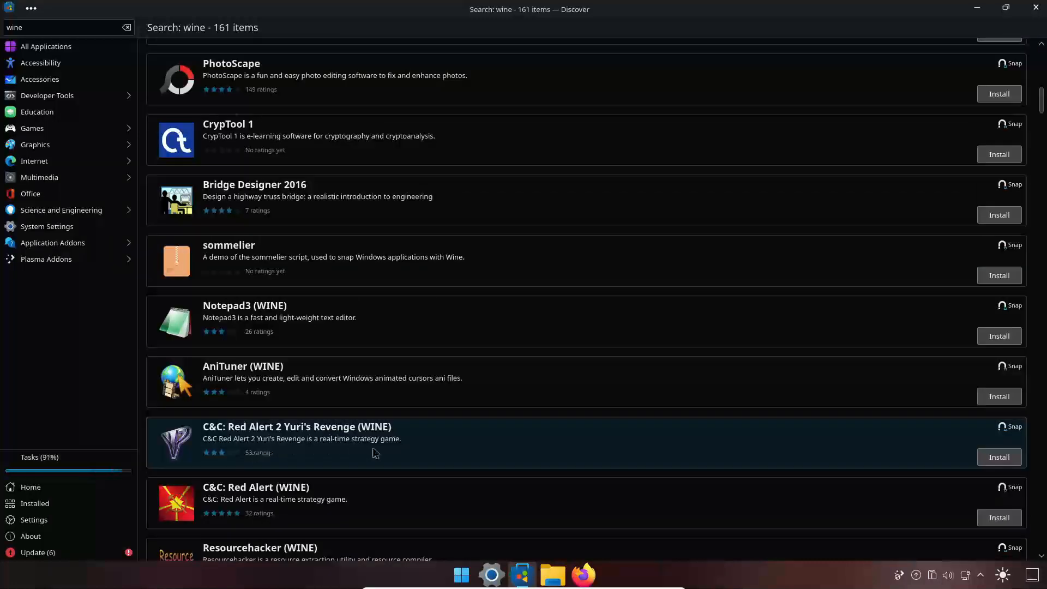
scroll(377, 453, down, 3)
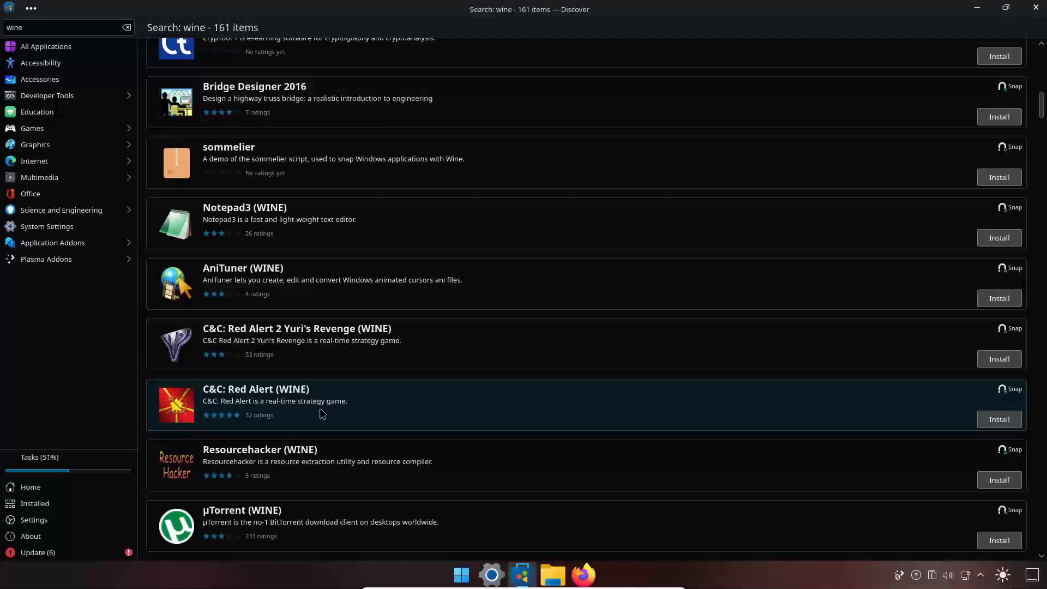
scroll(323, 414, down, 3)
scroll(324, 411, down, 2)
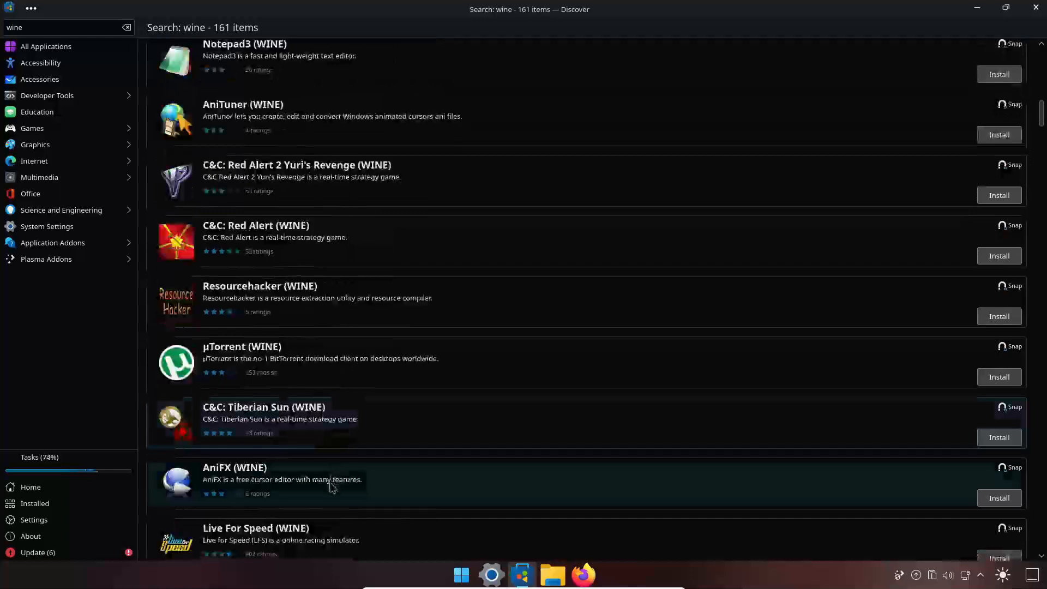
scroll(335, 486, down, 2)
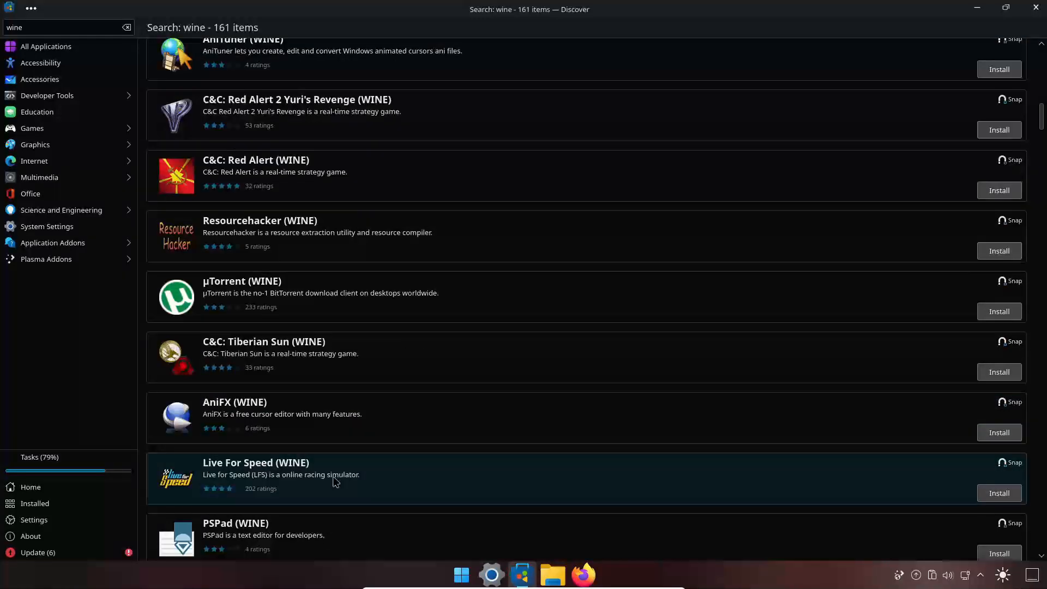
scroll(336, 480, down, 3)
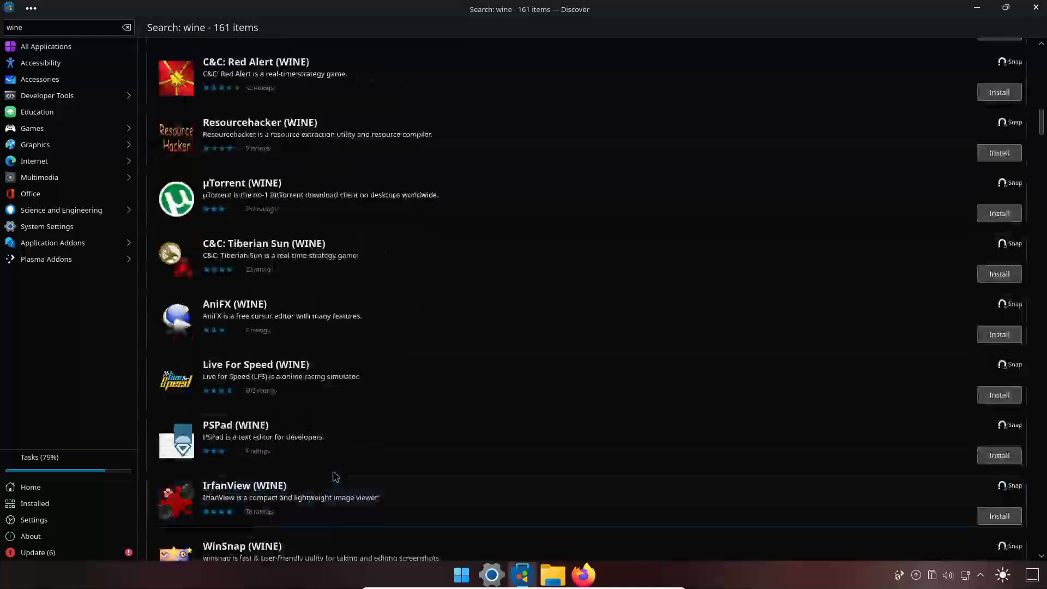
scroll(336, 477, down, 3)
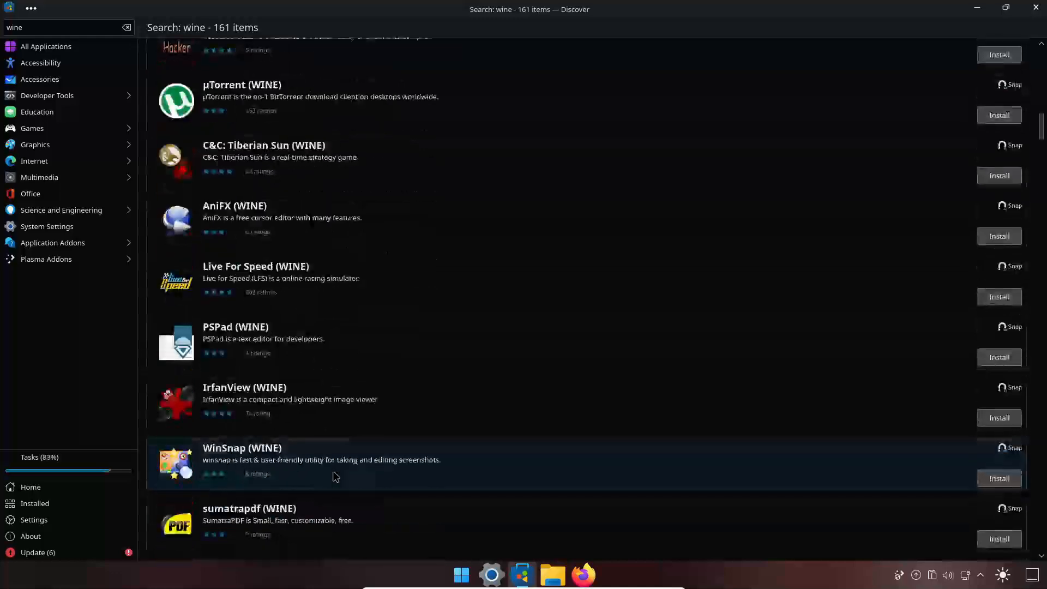
- Install the Lutris video game preservation platform from the "wine" search results
scroll(335, 476, up, 2)
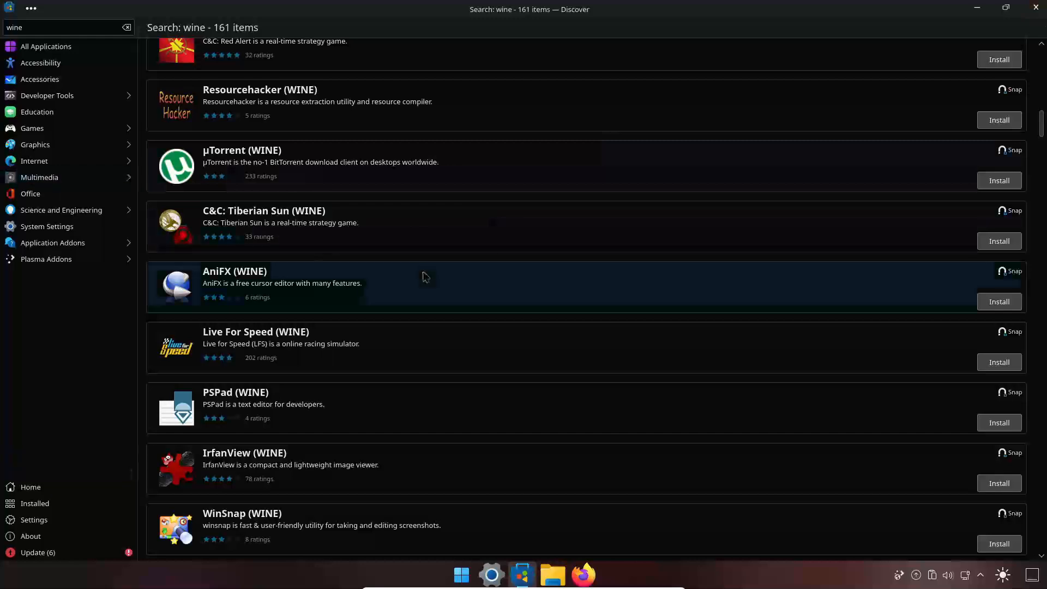
scroll(702, 170, up, 6)
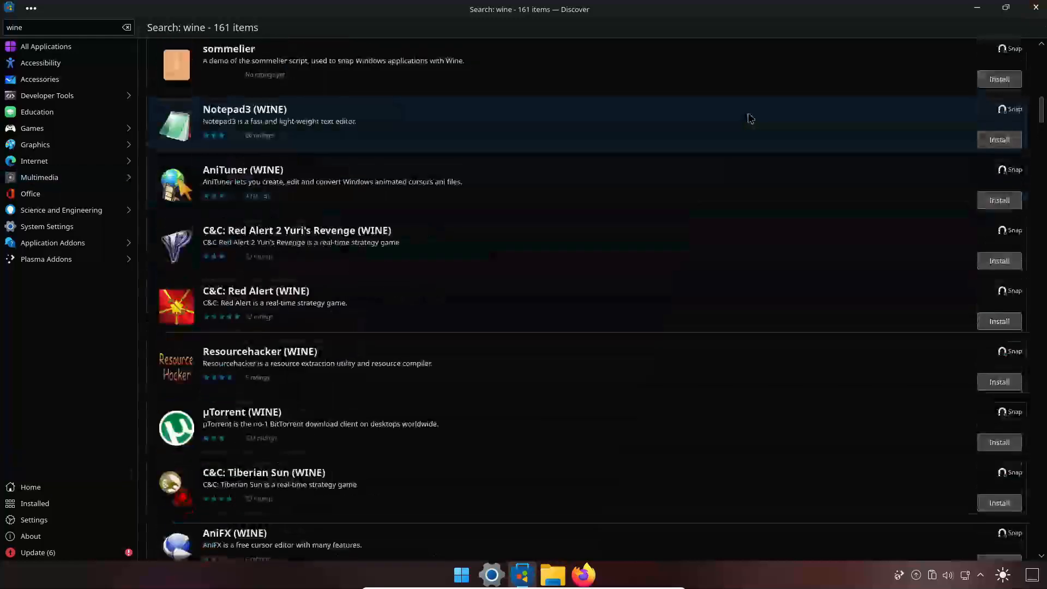
scroll(752, 126, up, 2)
scroll(753, 160, up, 2)
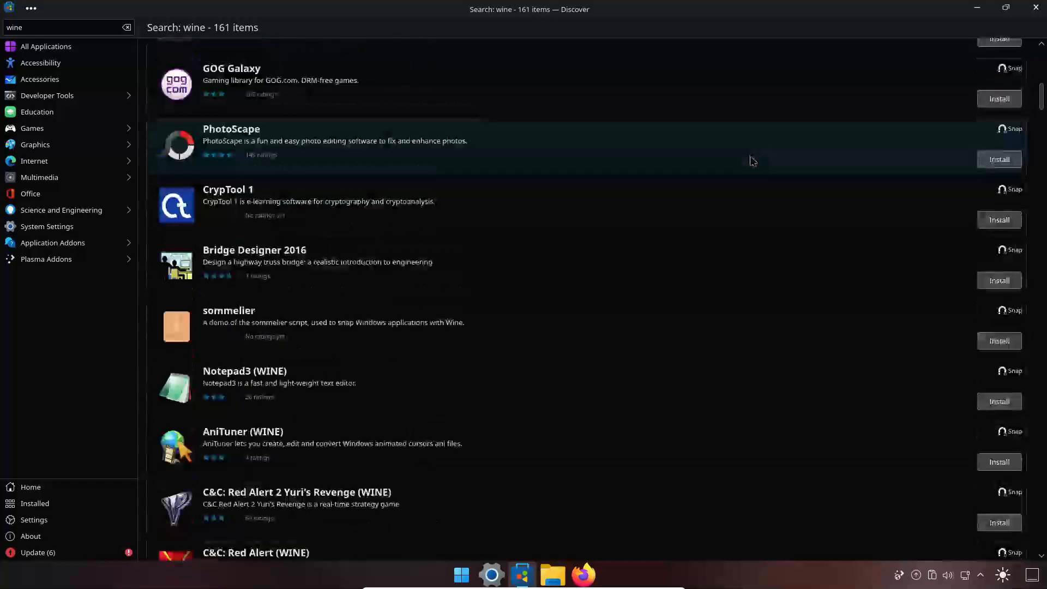
scroll(752, 160, up, 2)
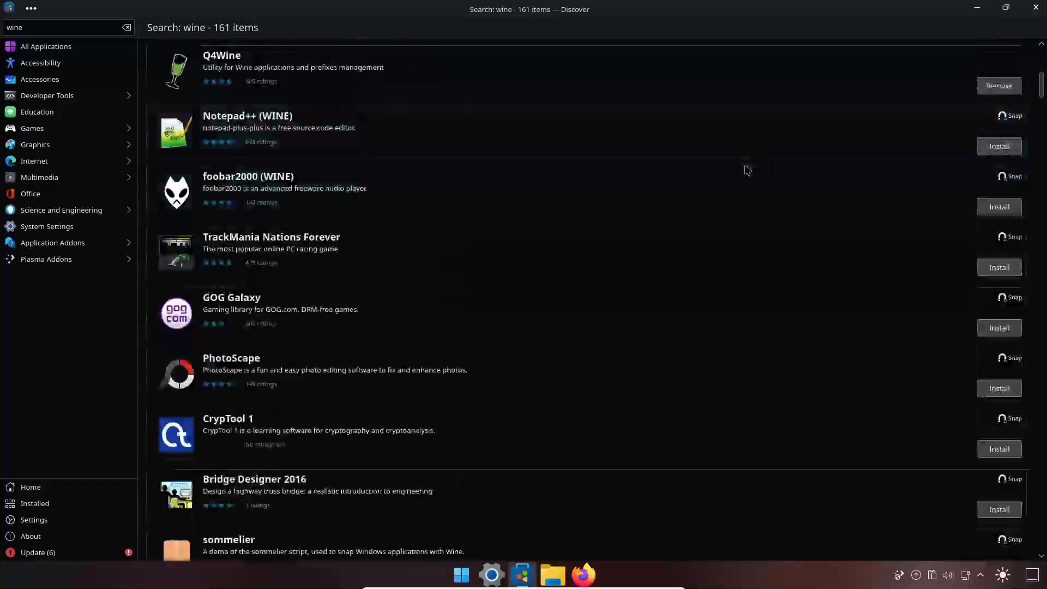
scroll(743, 191, up, 2)
scroll(743, 191, up, 2)
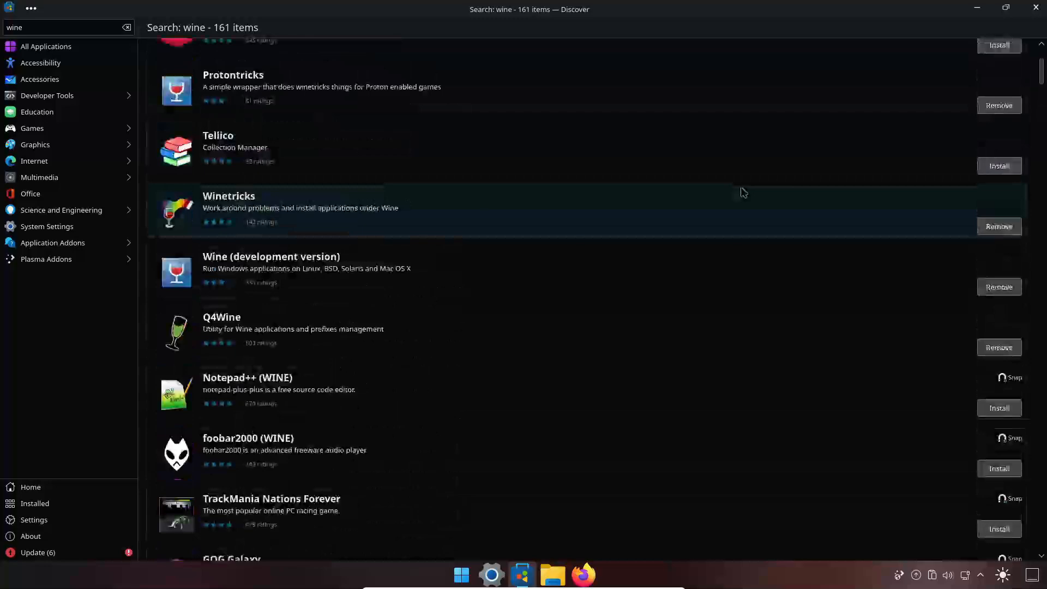
scroll(743, 191, up, 2)
scroll(742, 188, up, 2)
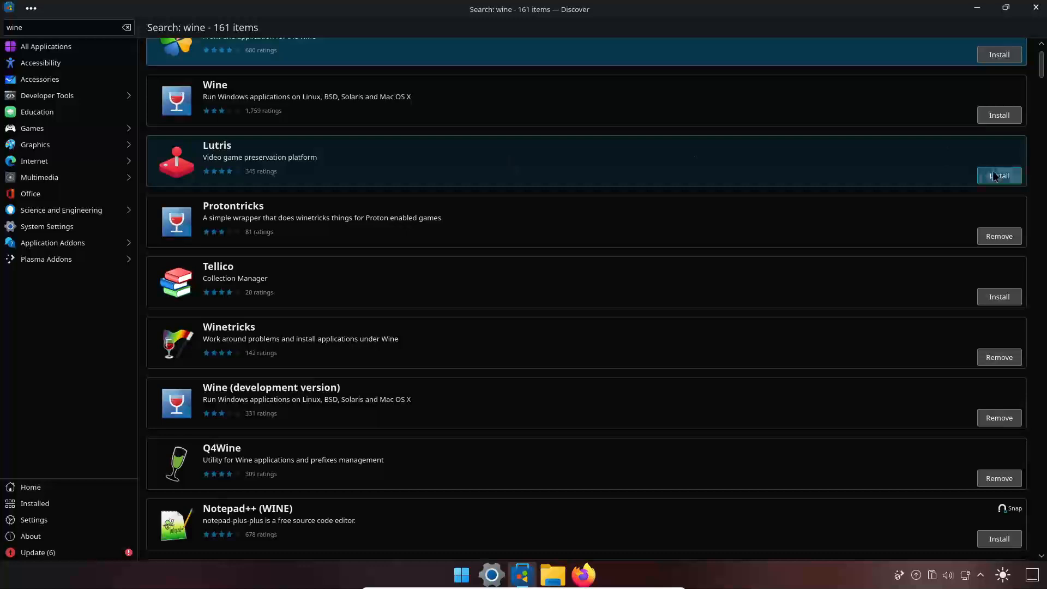
click(994, 175)
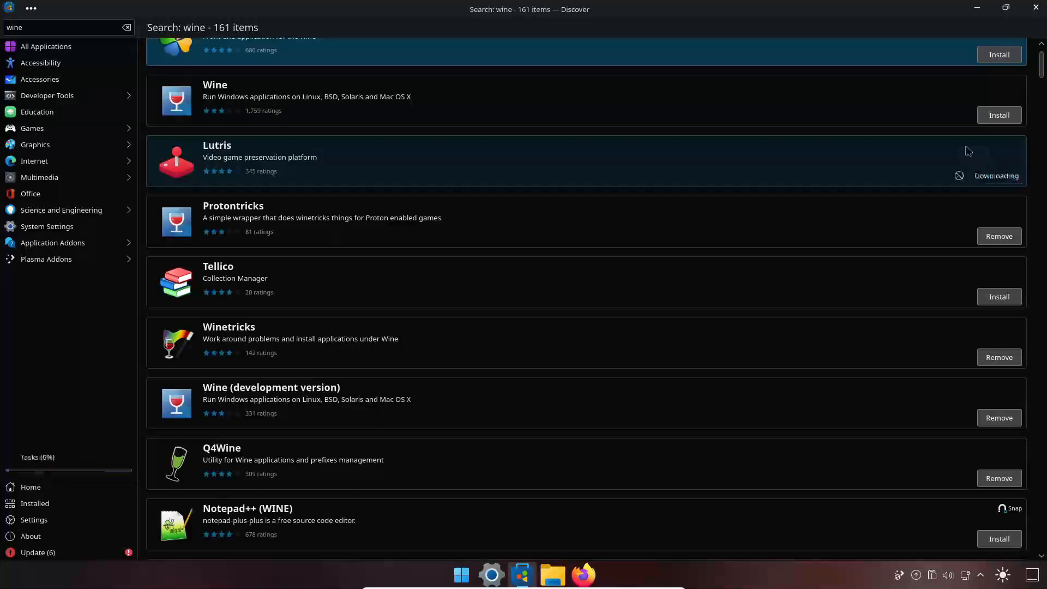
click(458, 574)
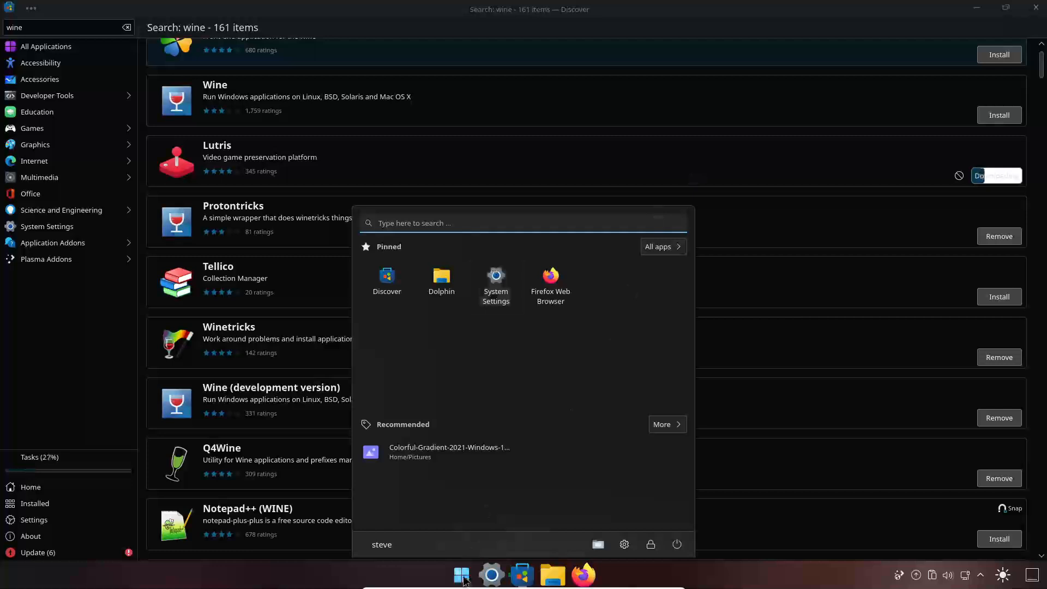
click(463, 578)
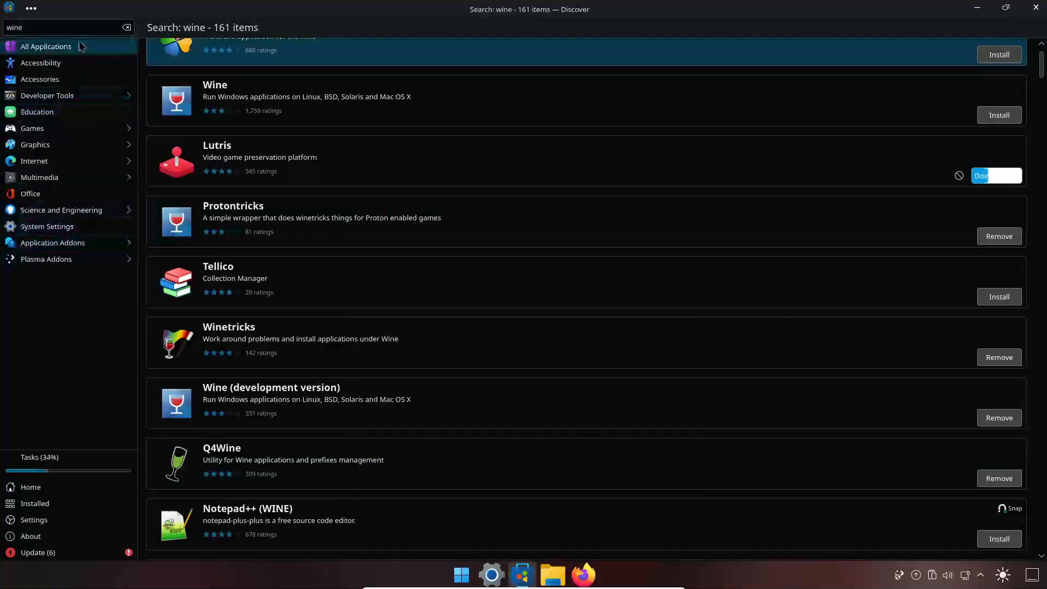
- Clear the "wine" search and list the whole All Applications category
click(67, 82)
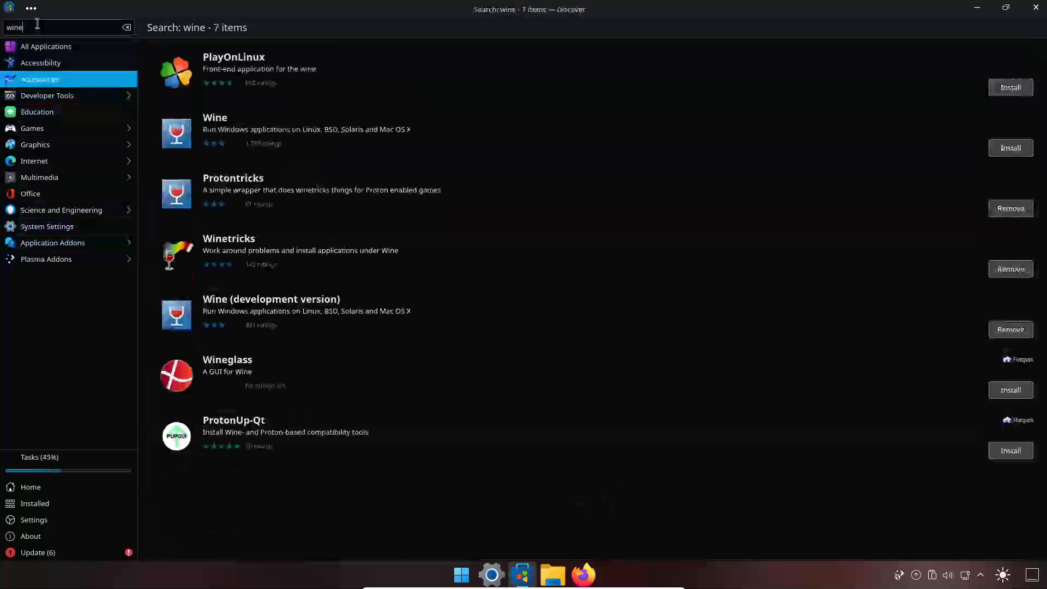
key(BackSpace)
key(BackSpace)
key(BackSpace)
key(BackSpace)
click(36, 49)
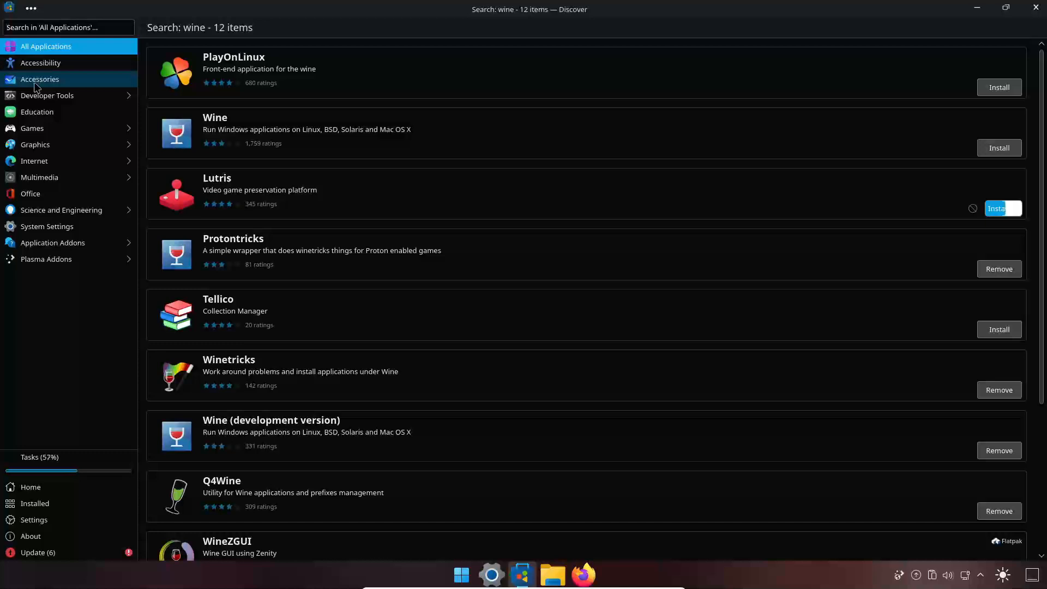
click(35, 84)
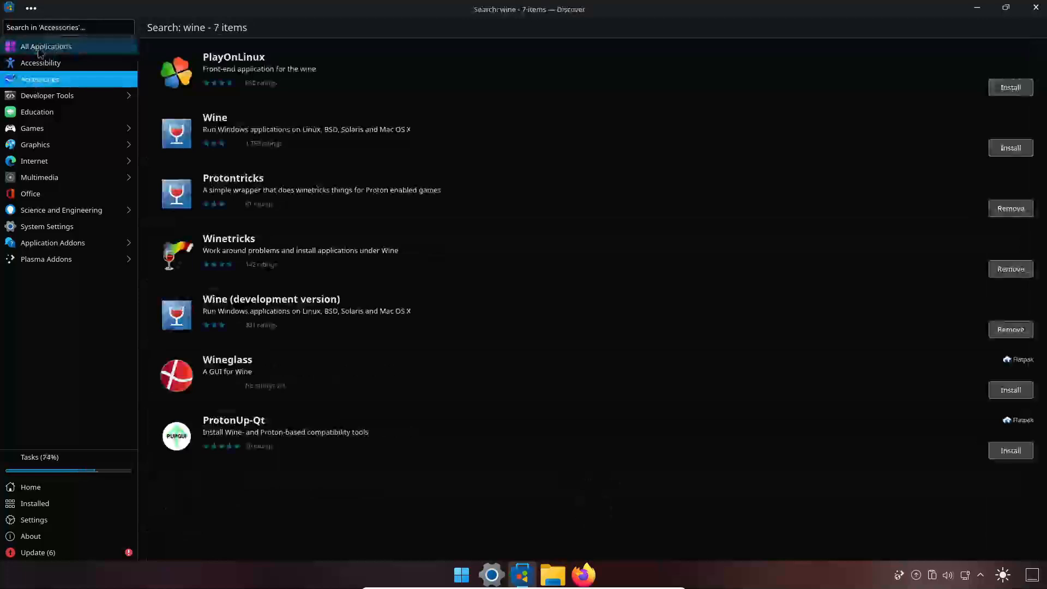
click(42, 47)
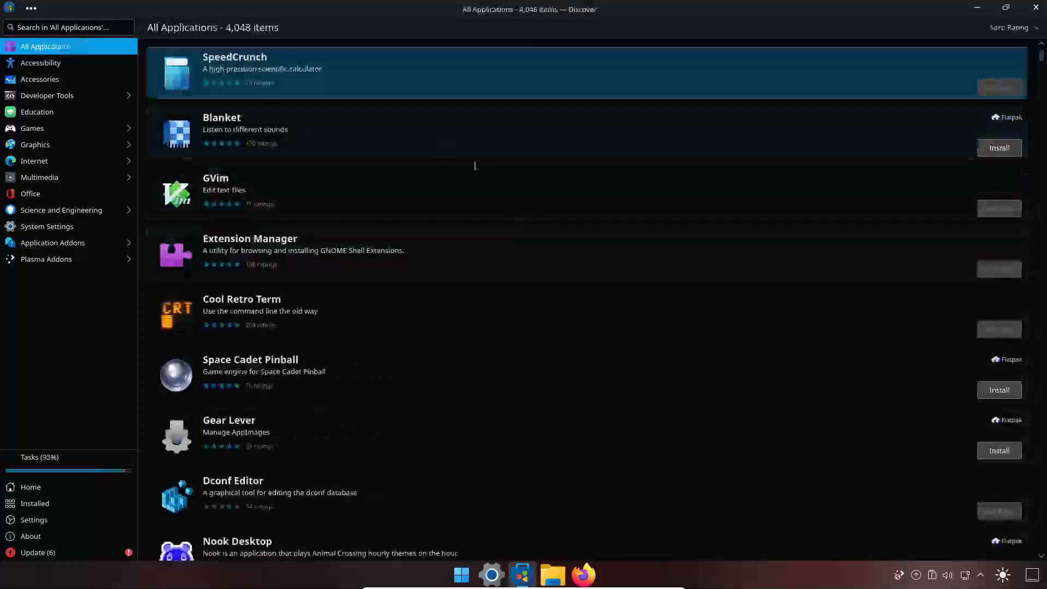
- Look through the All Applications list, sorted by rating, for the kinds of software available to install
scroll(538, 204, down, 3)
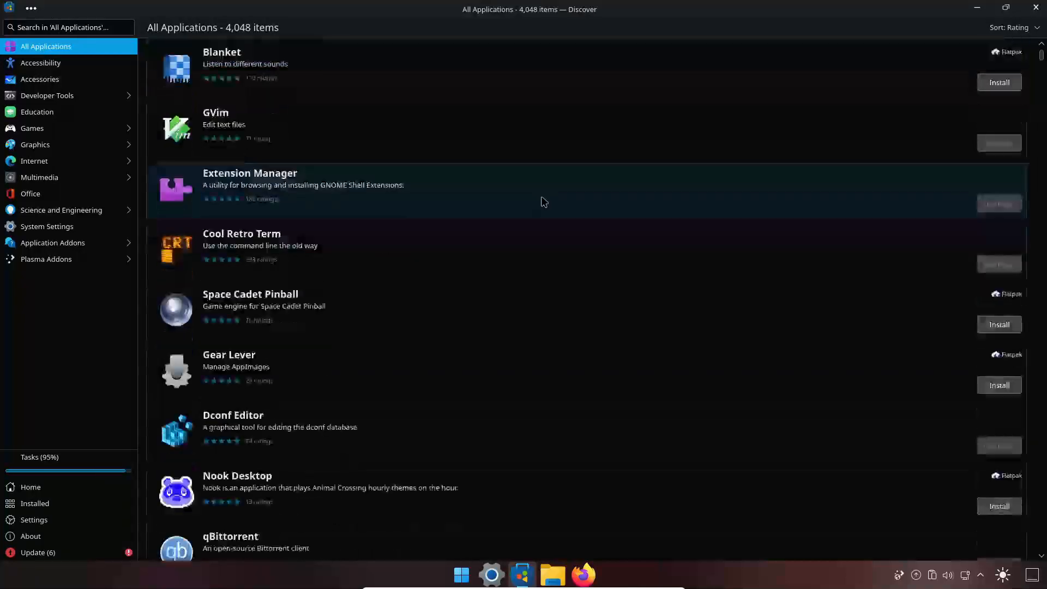
scroll(544, 201, down, 2)
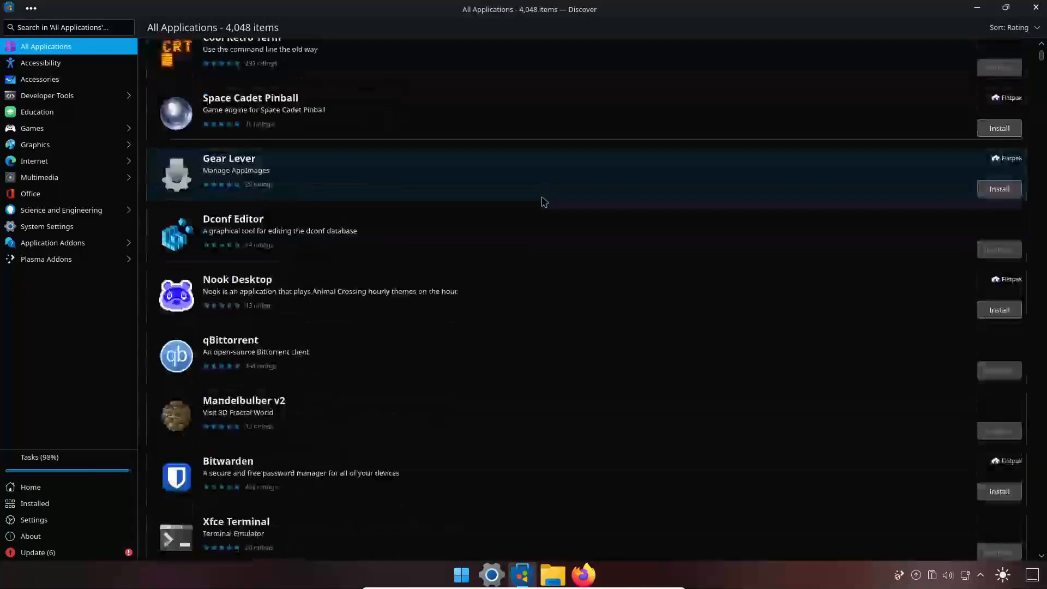
scroll(544, 202, down, 5)
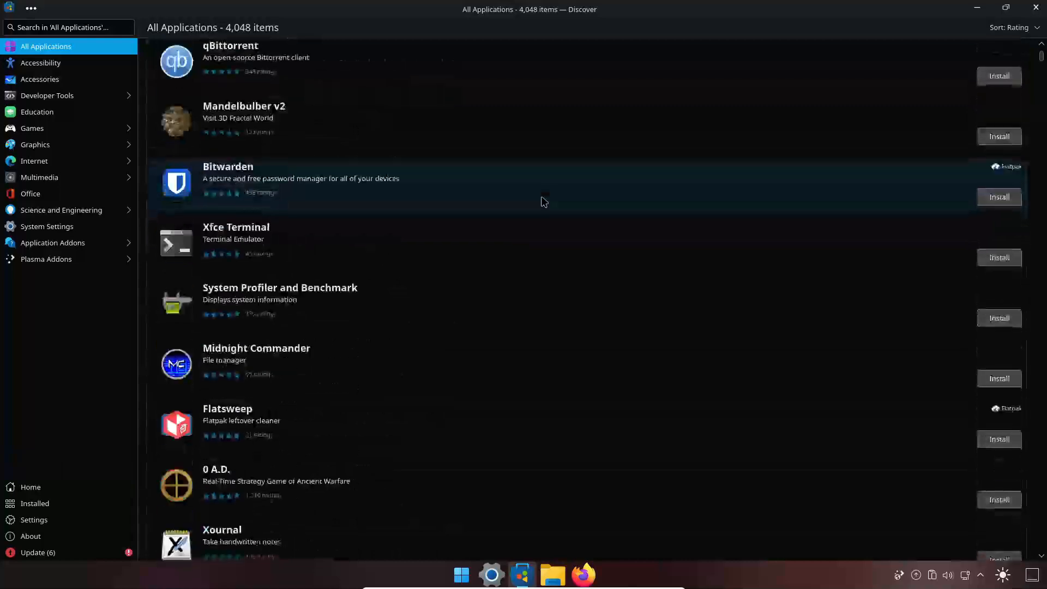
scroll(545, 201, down, 2)
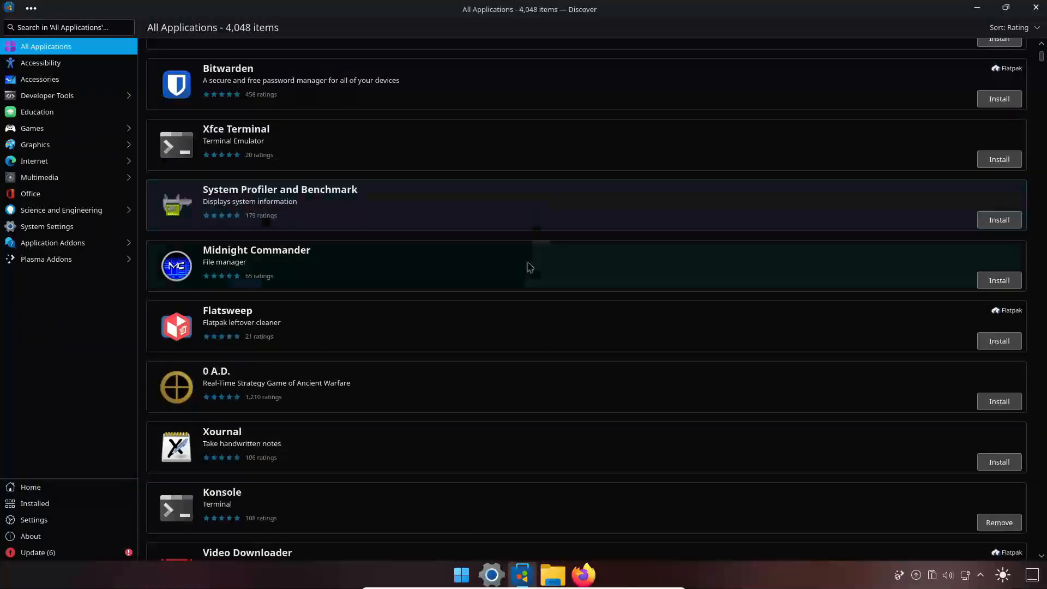
scroll(528, 274, down, 1)
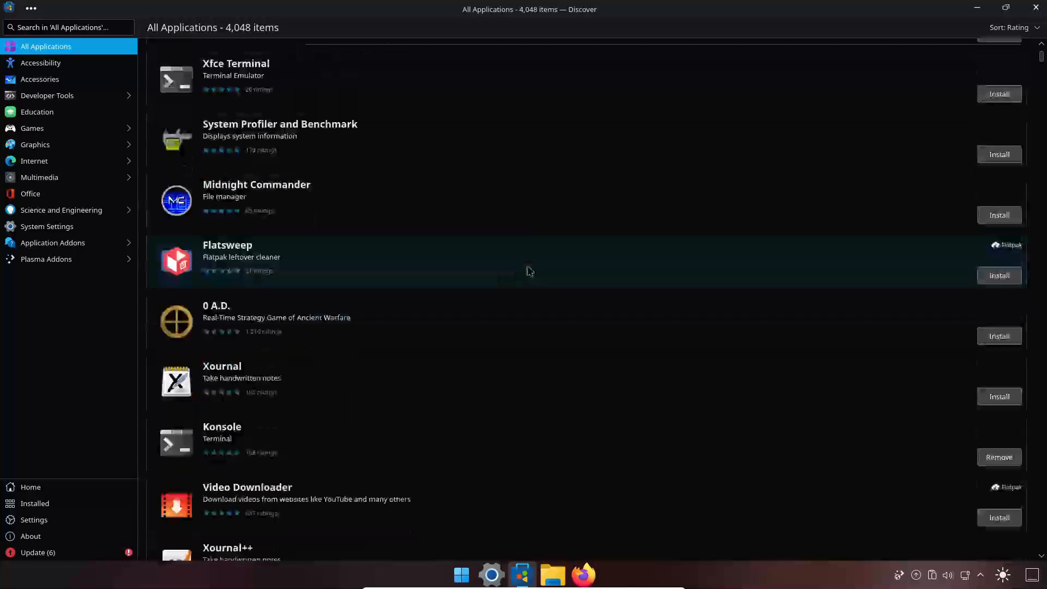
scroll(530, 271, down, 2)
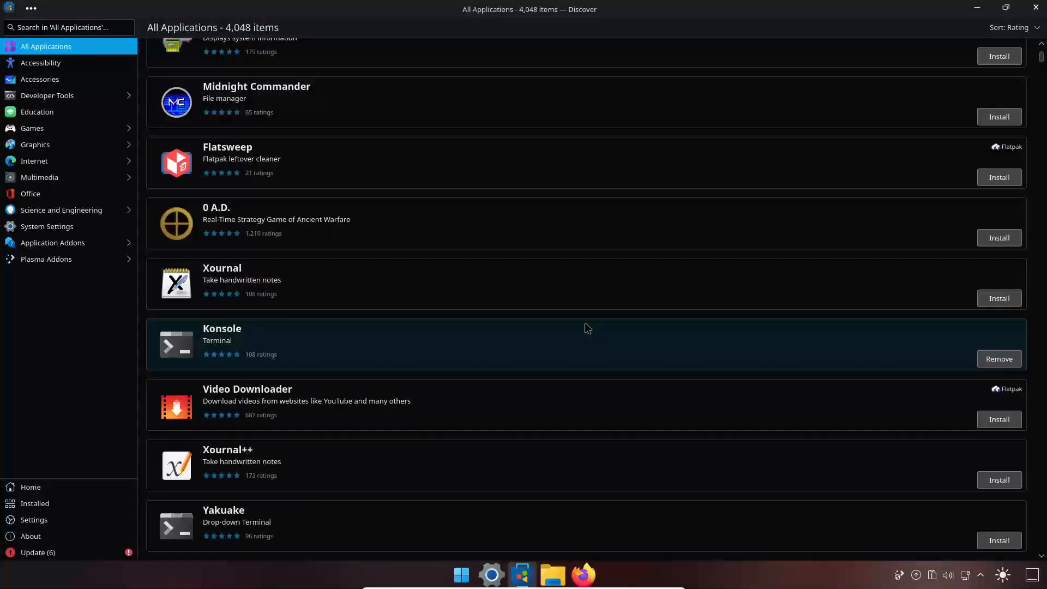
scroll(583, 324, down, 1)
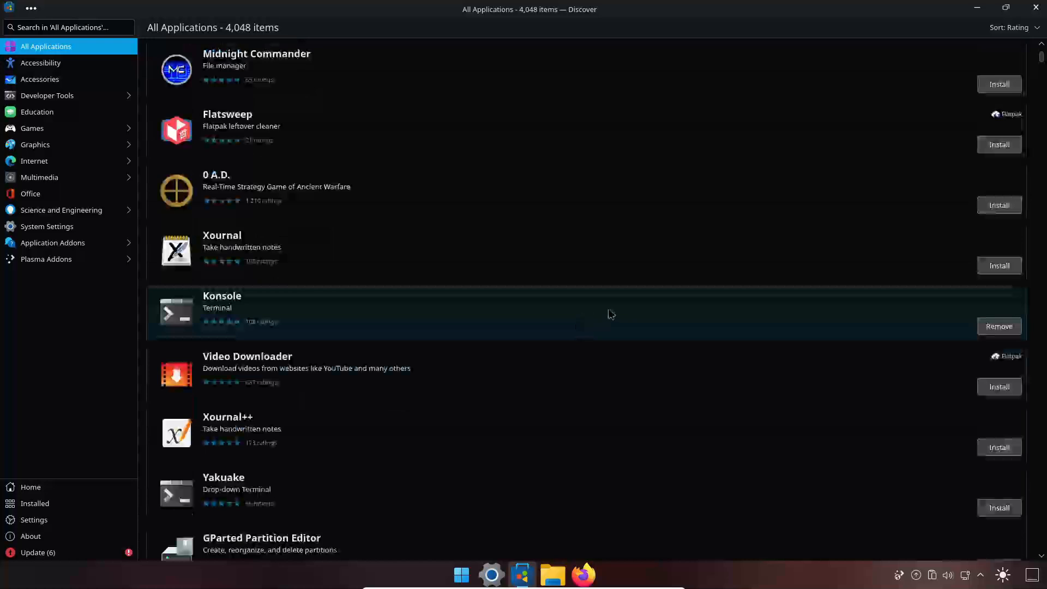
scroll(611, 315, down, 3)
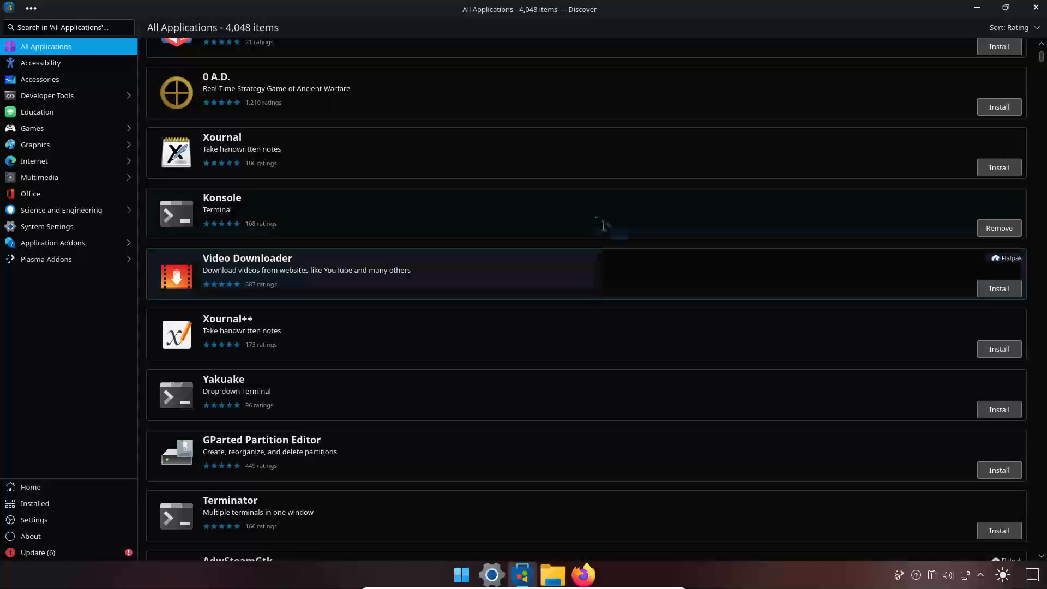
scroll(542, 293, down, 1)
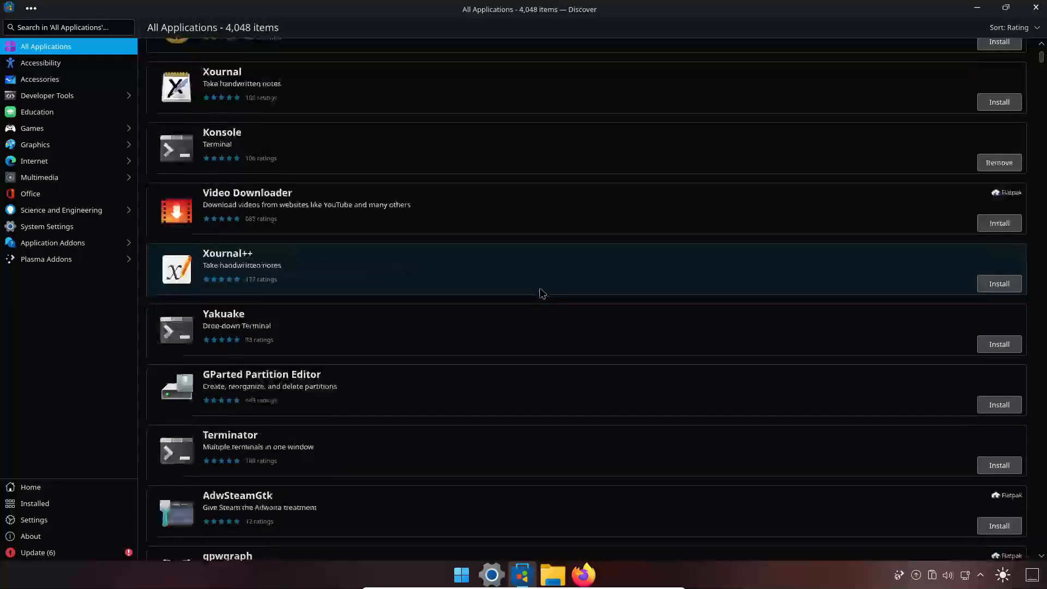
scroll(541, 293, down, 4)
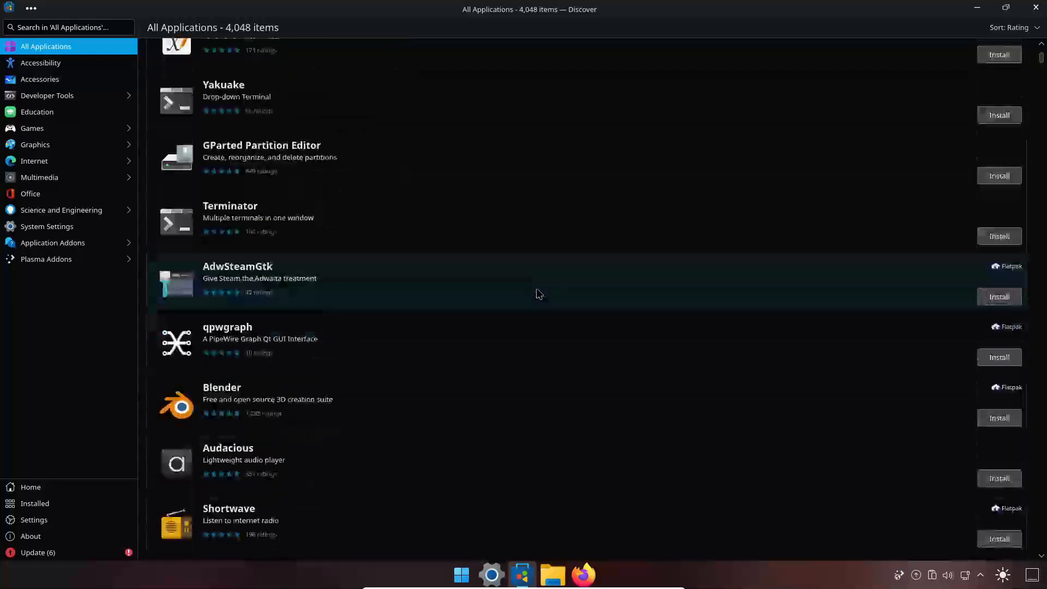
scroll(539, 295, down, 3)
scroll(536, 295, down, 1)
scroll(536, 295, down, 4)
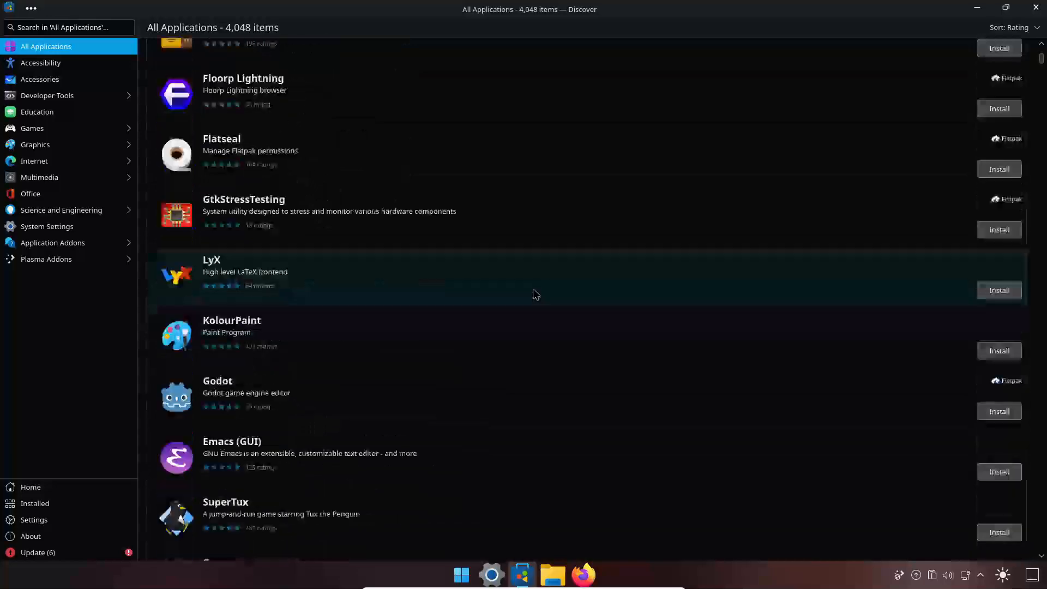
scroll(536, 294, down, 2)
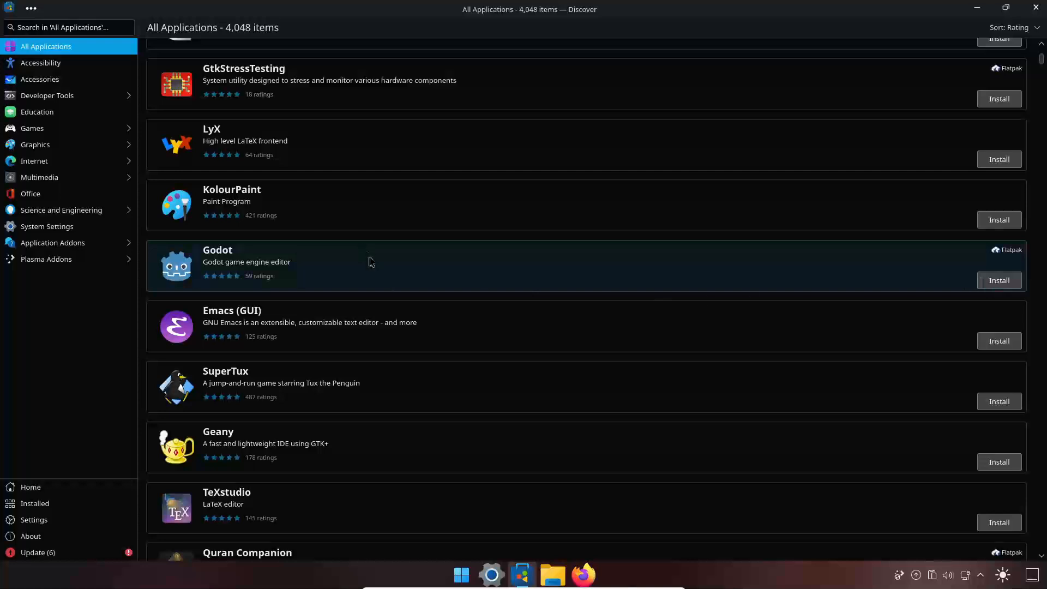
scroll(363, 231, up, 2)
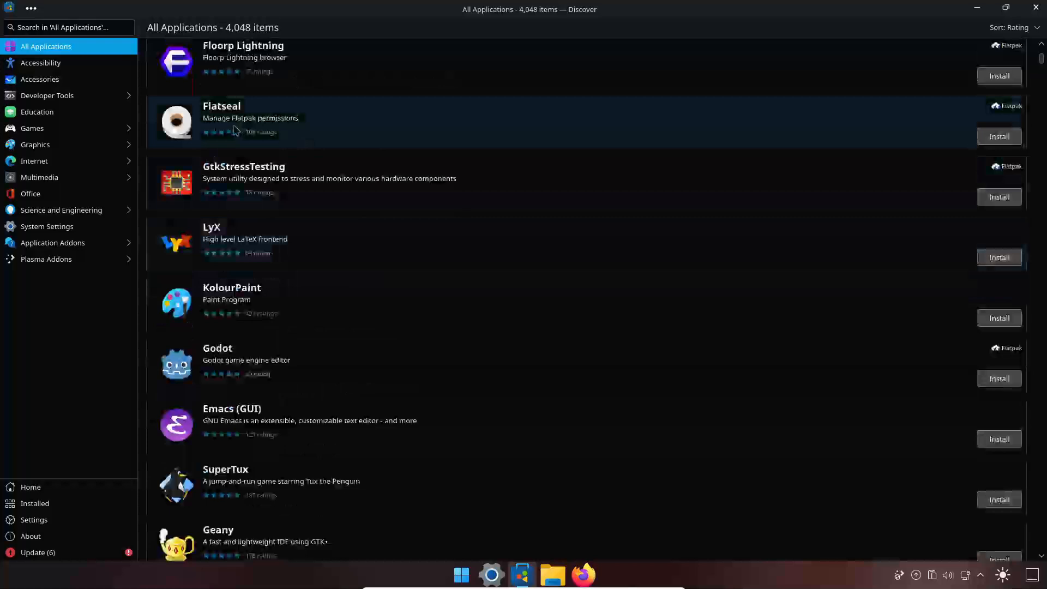
- Show the Accessories category and look through its utilities and system tools
click(48, 79)
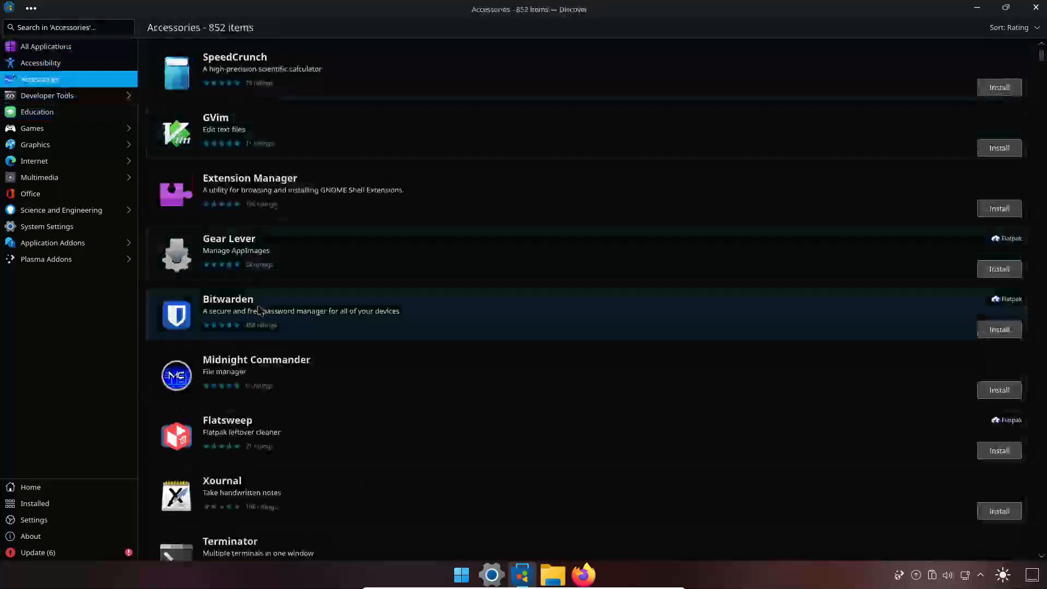
scroll(278, 377, down, 1)
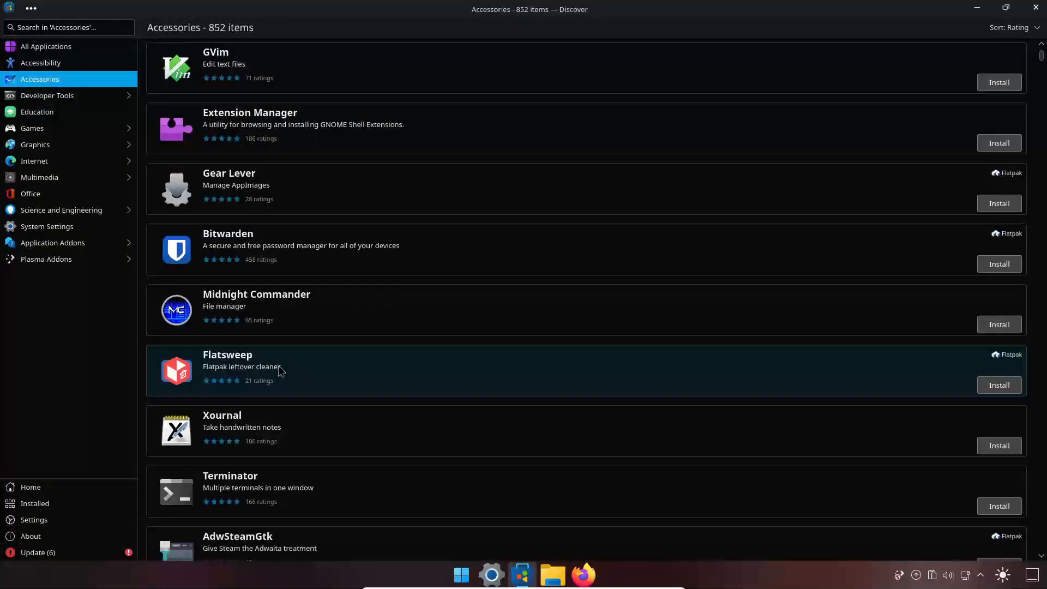
scroll(282, 375, down, 1)
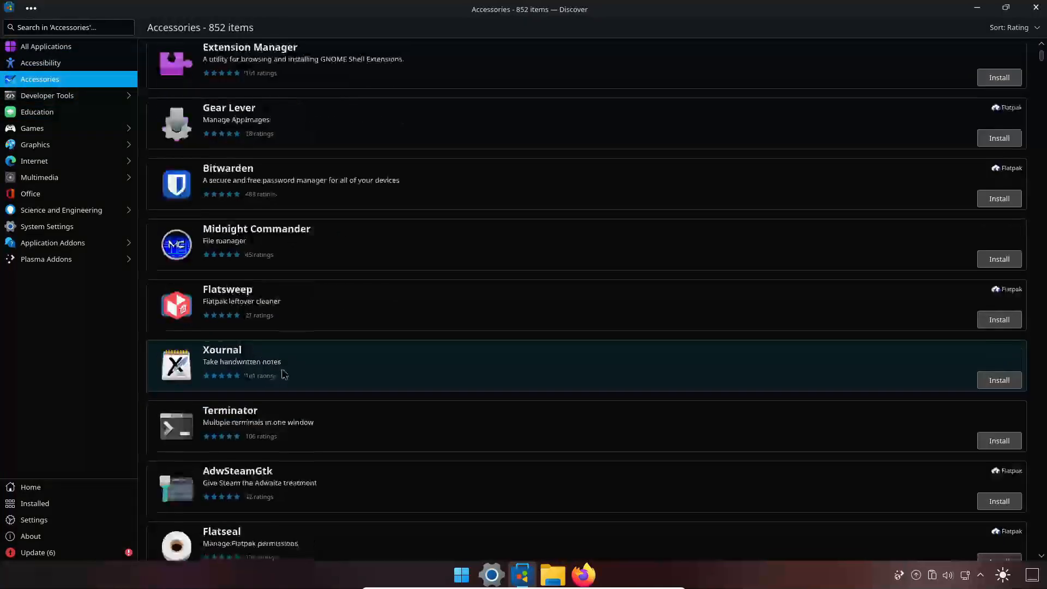
scroll(284, 375, down, 5)
scroll(284, 375, down, 5)
scroll(283, 374, down, 6)
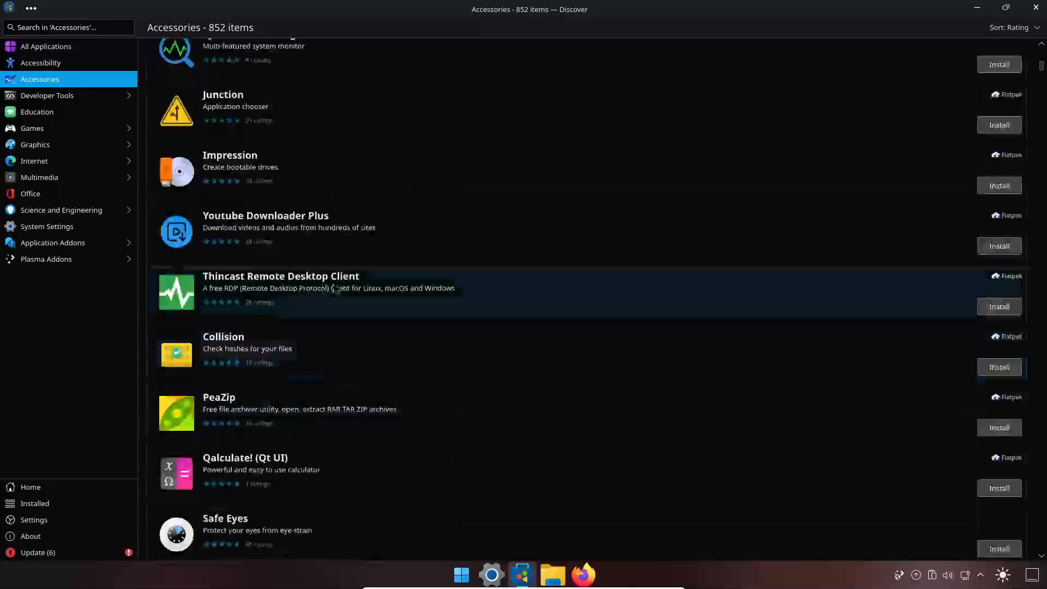
scroll(316, 331, down, 1)
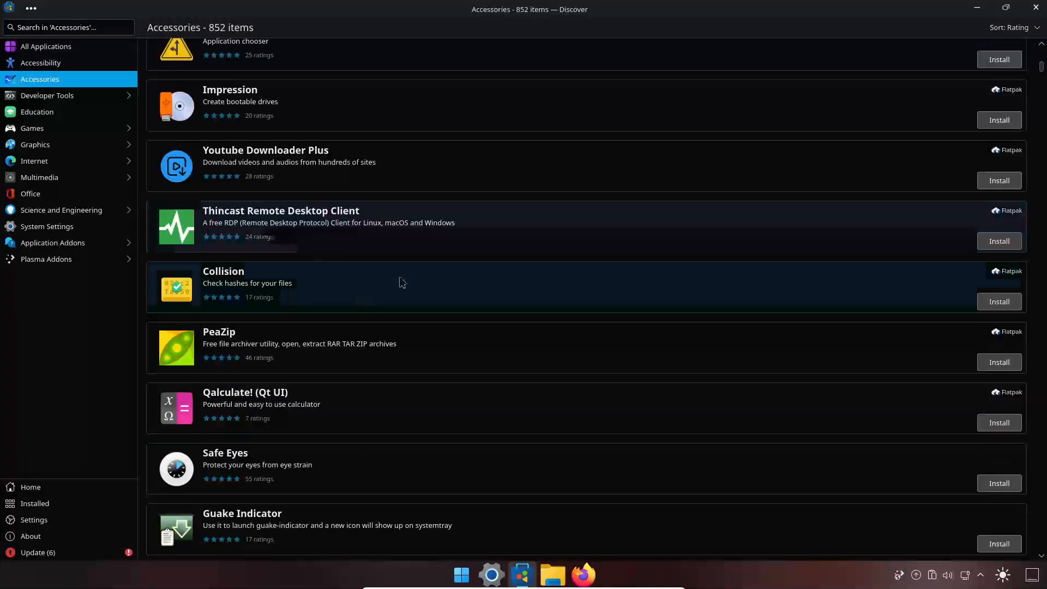
scroll(406, 295, down, 3)
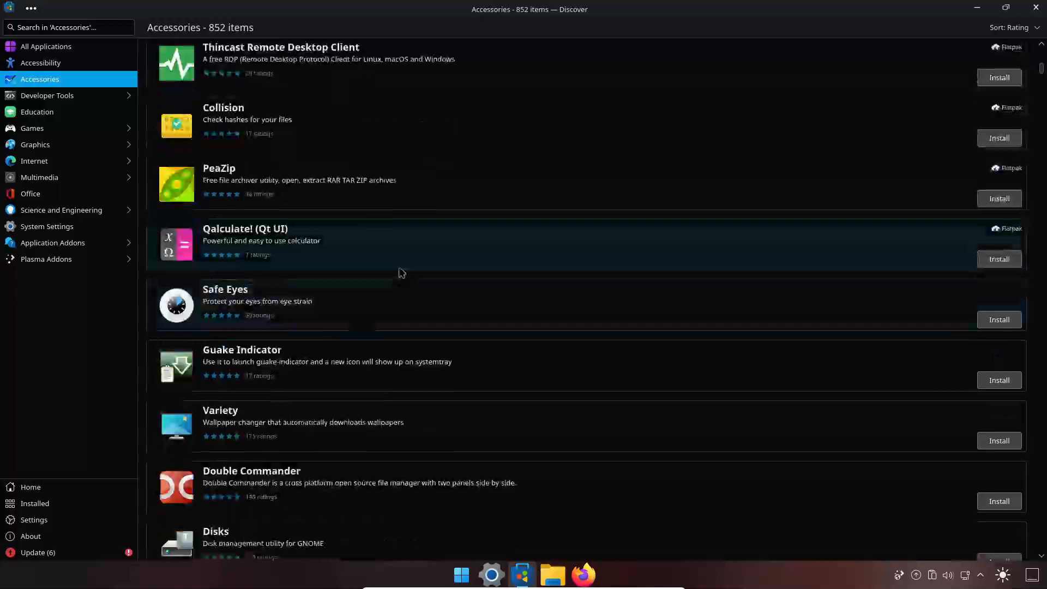
scroll(391, 251, down, 1)
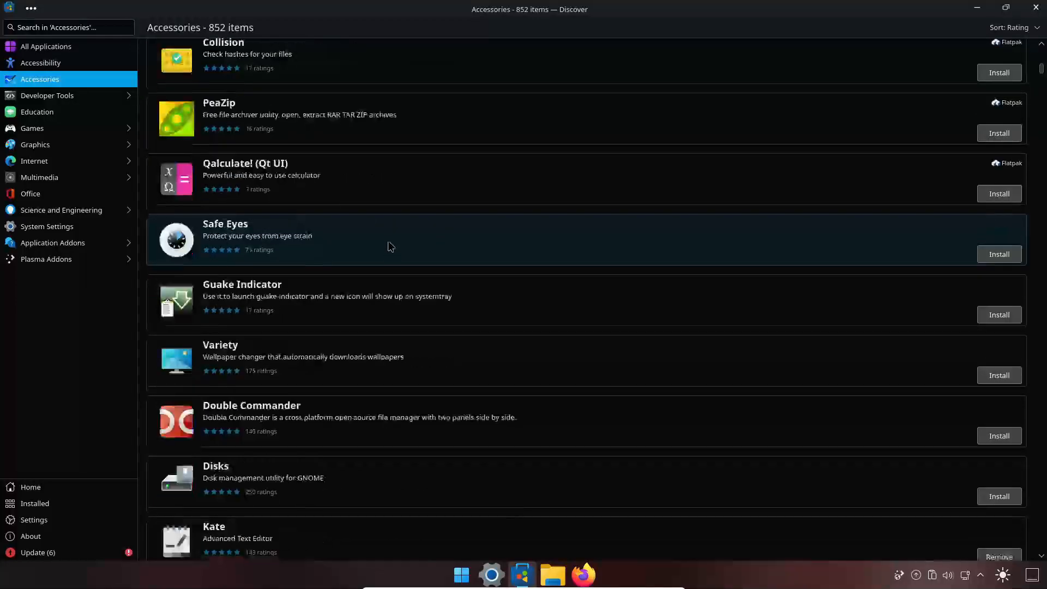
scroll(398, 251, down, 3)
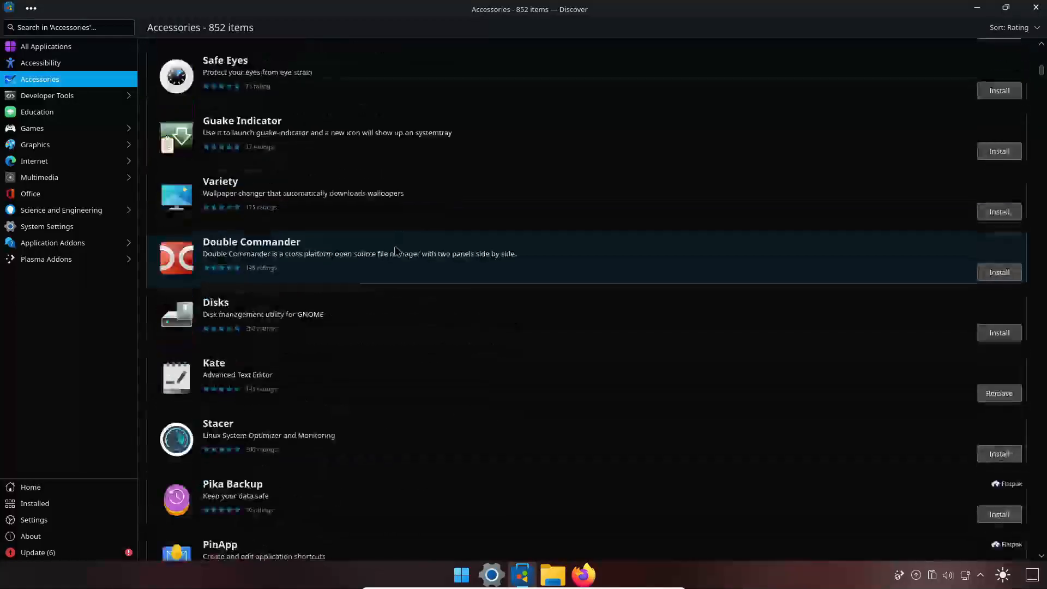
scroll(395, 251, down, 2)
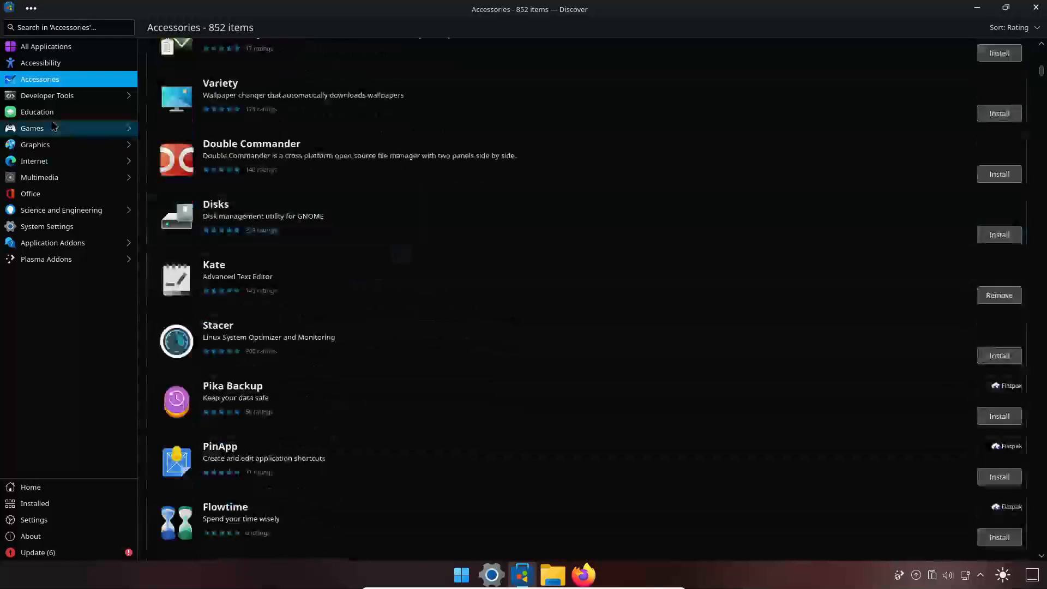
- Browse the Games category and view the details page of Sonic Robo Blast 2
click(53, 129)
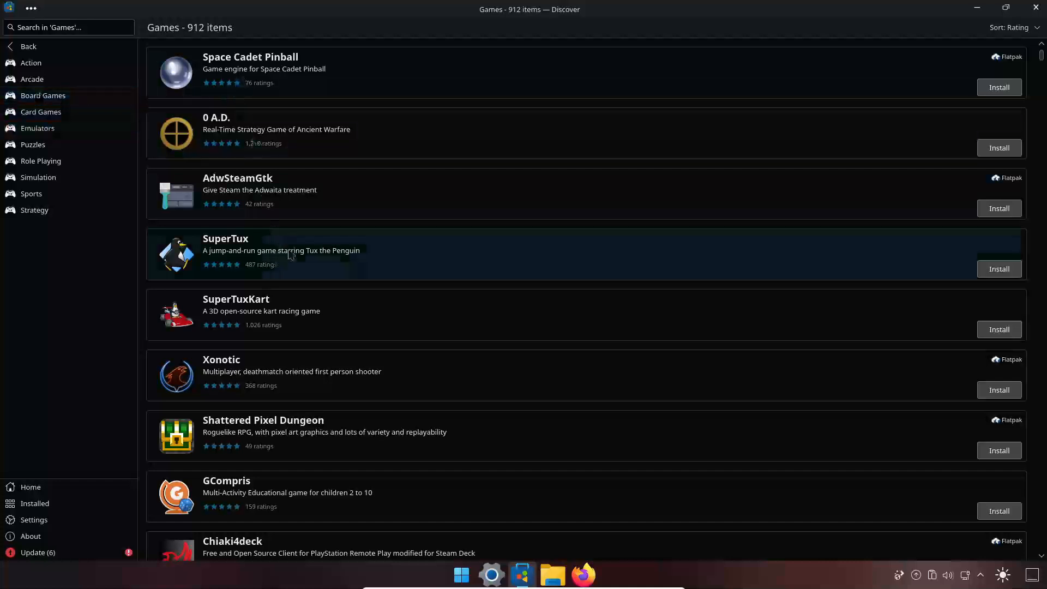
scroll(294, 252, down, 1)
scroll(295, 252, down, 3)
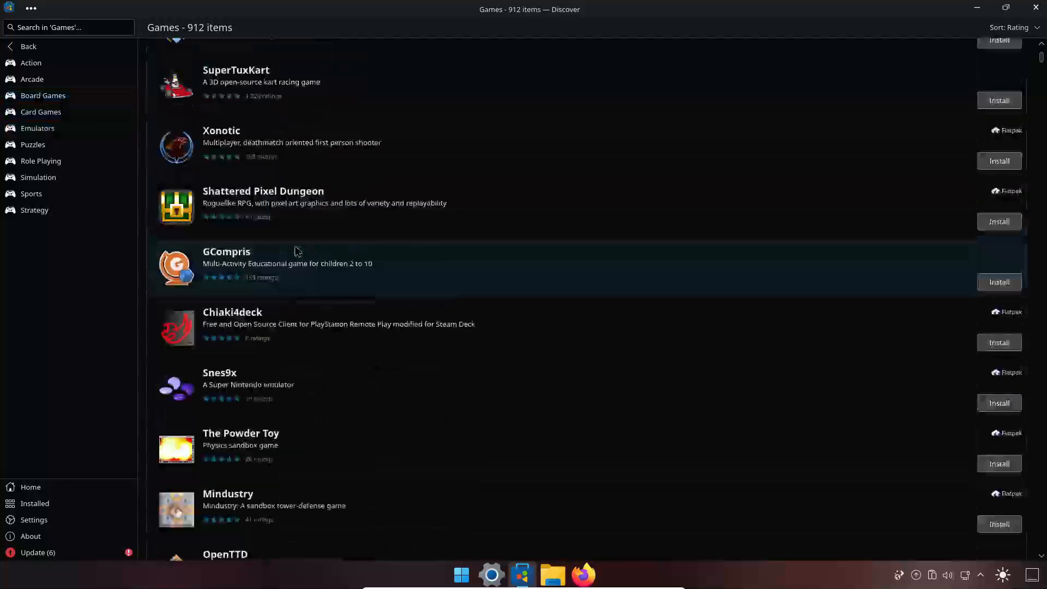
scroll(297, 252, down, 3)
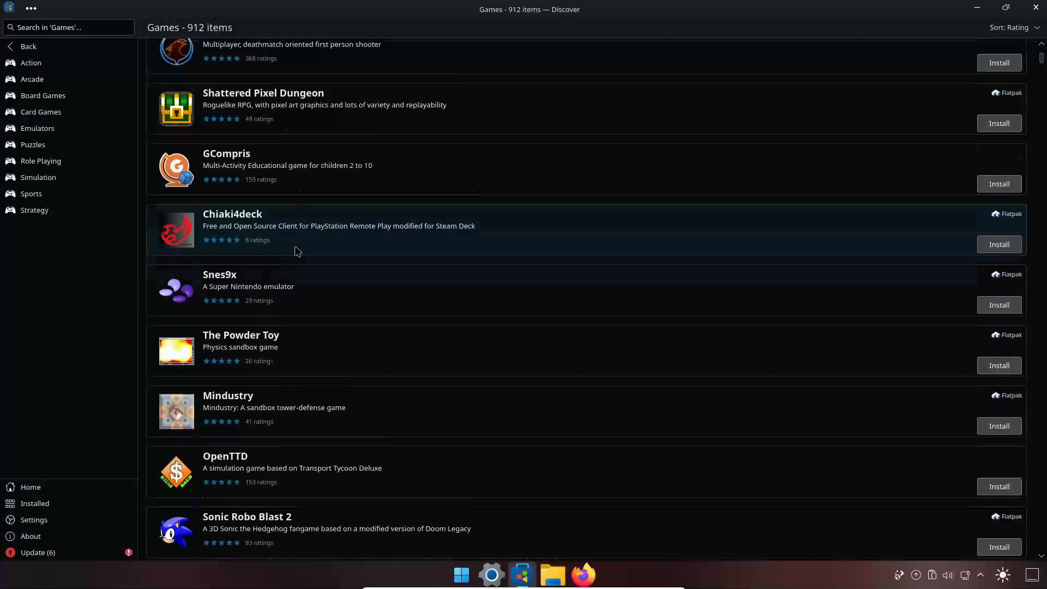
scroll(299, 252, down, 1)
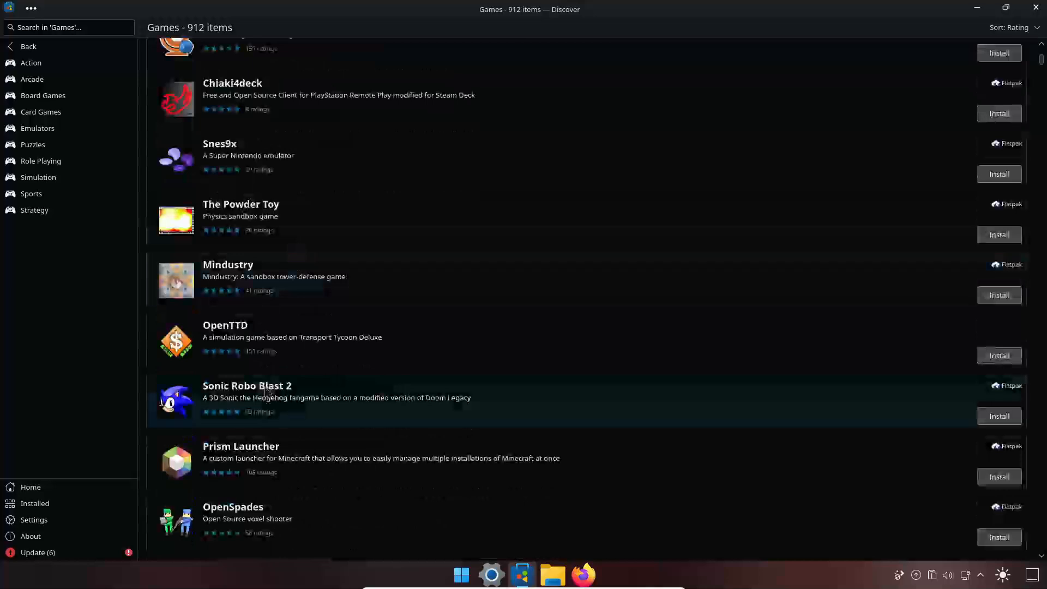
click(283, 371)
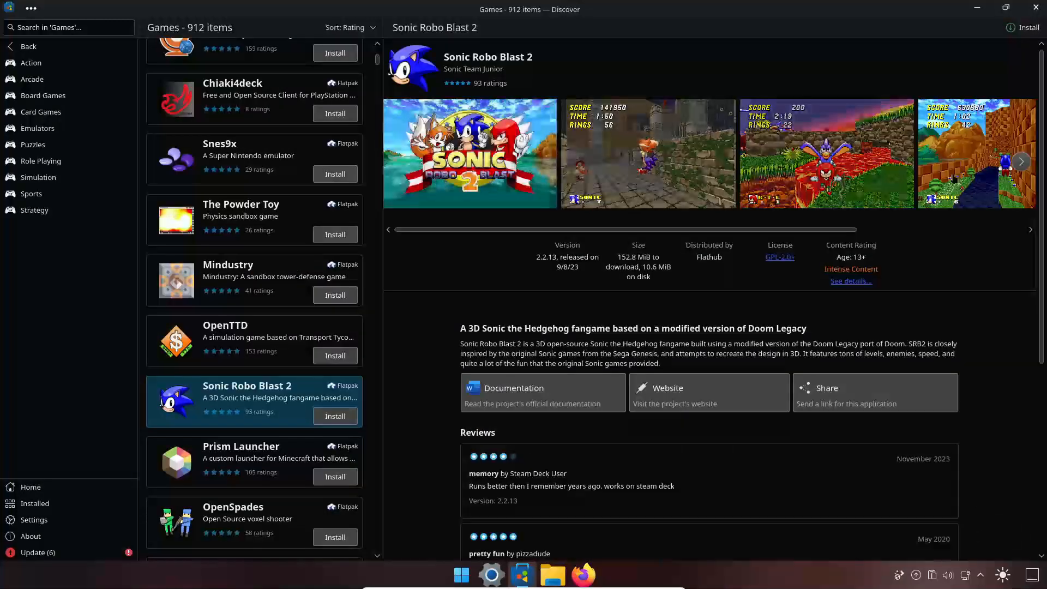
scroll(235, 275, up, 1)
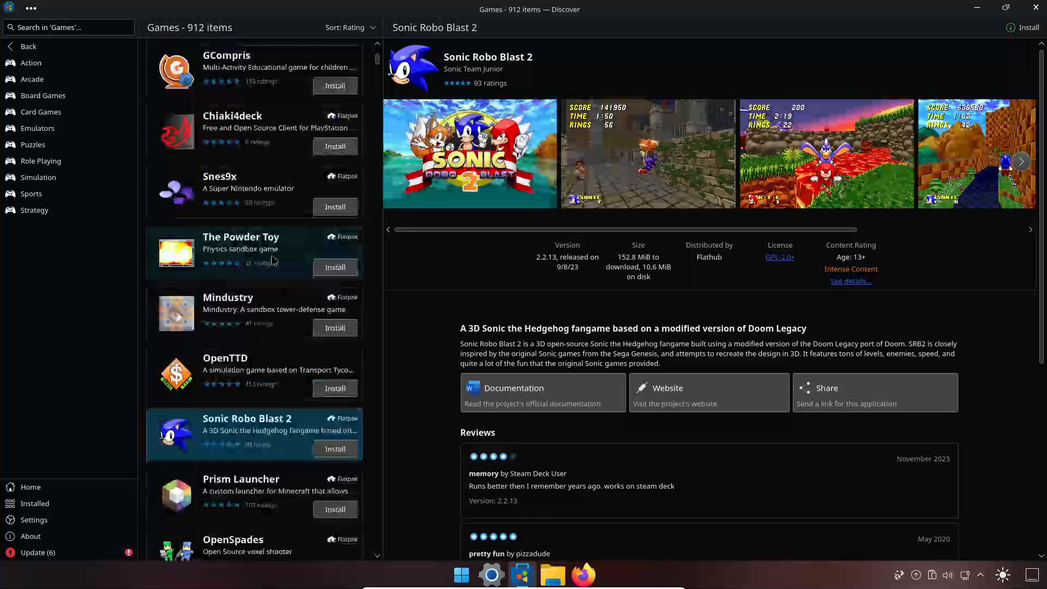
scroll(266, 249, up, 6)
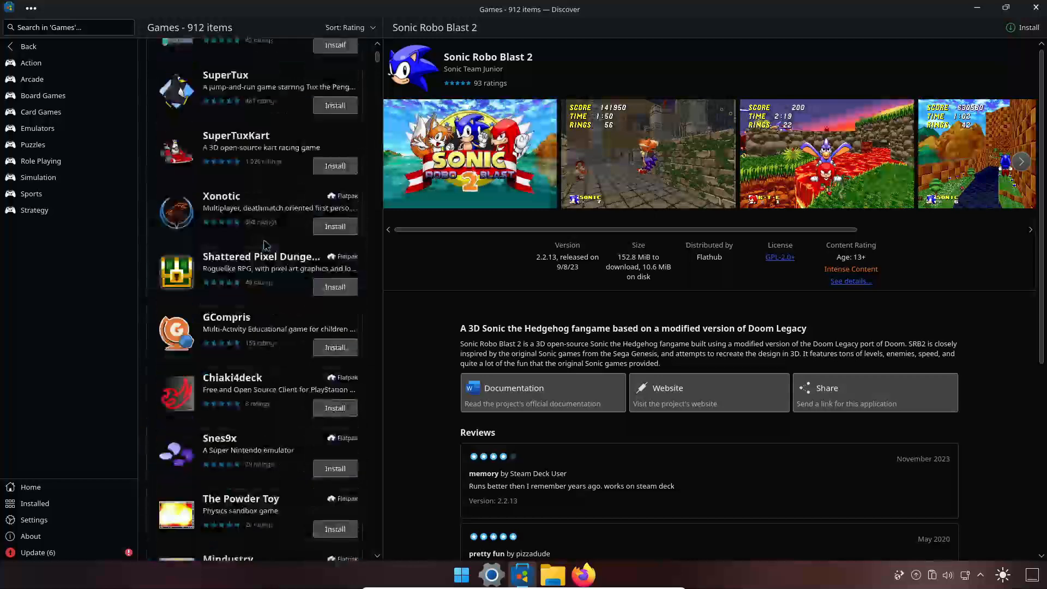
- View the details page and screenshots of the strategy game 0 A.D., and close Discover
click(223, 202)
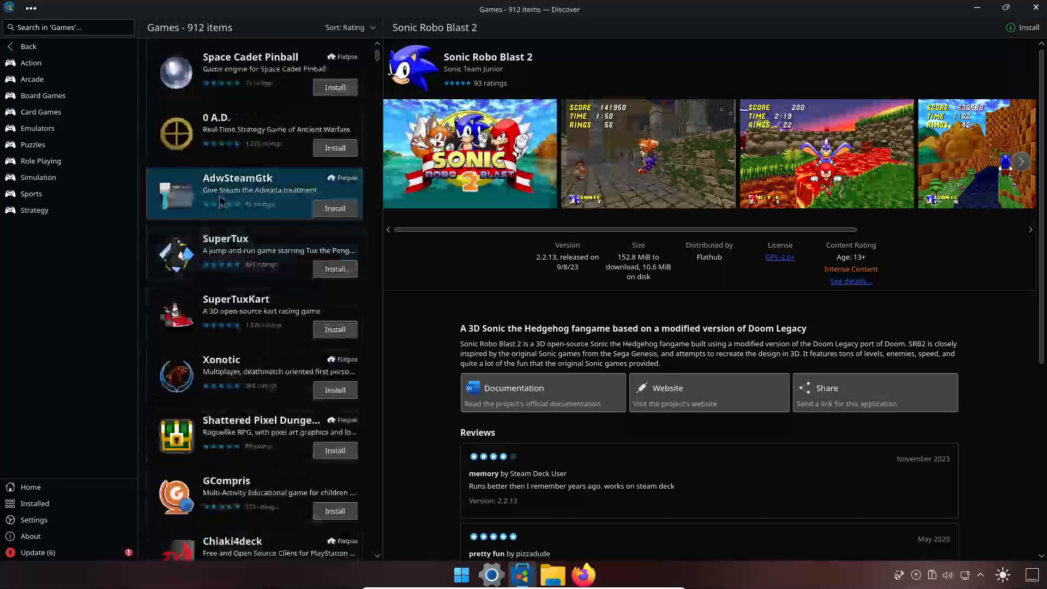
click(231, 137)
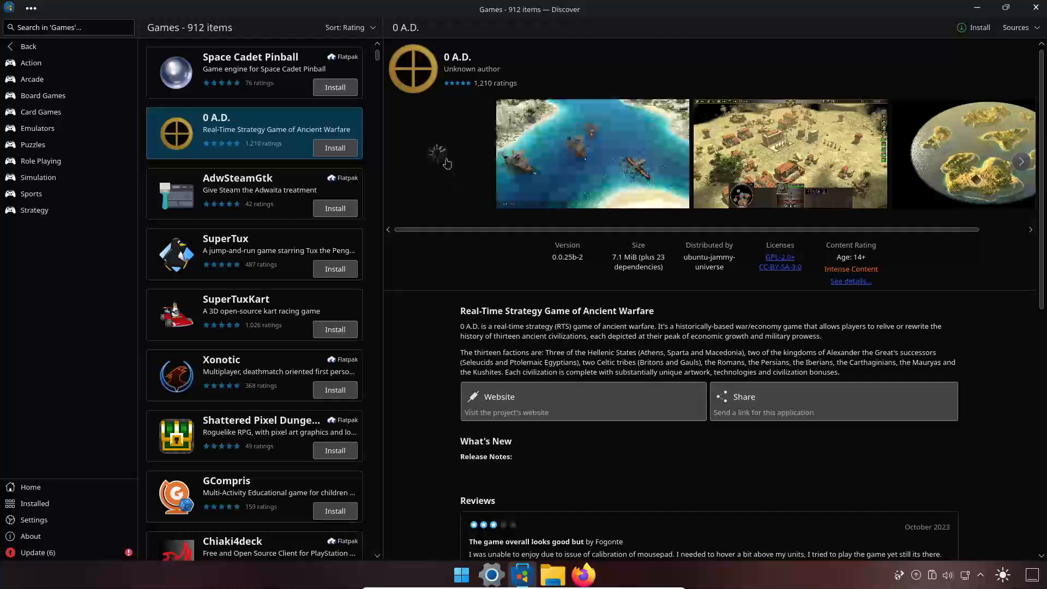
click(599, 170)
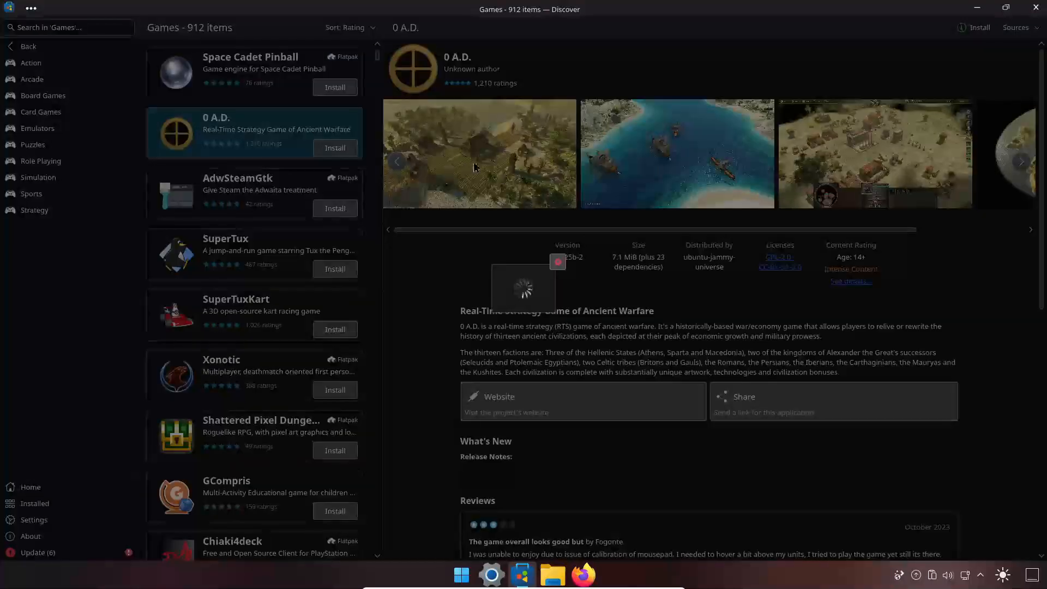
click(524, 172)
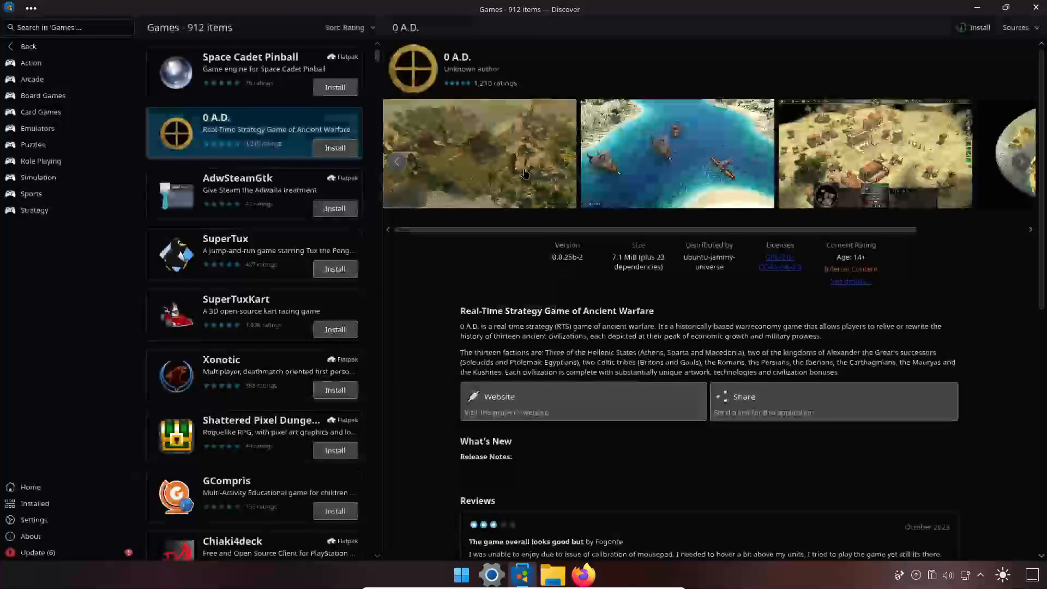
click(525, 174)
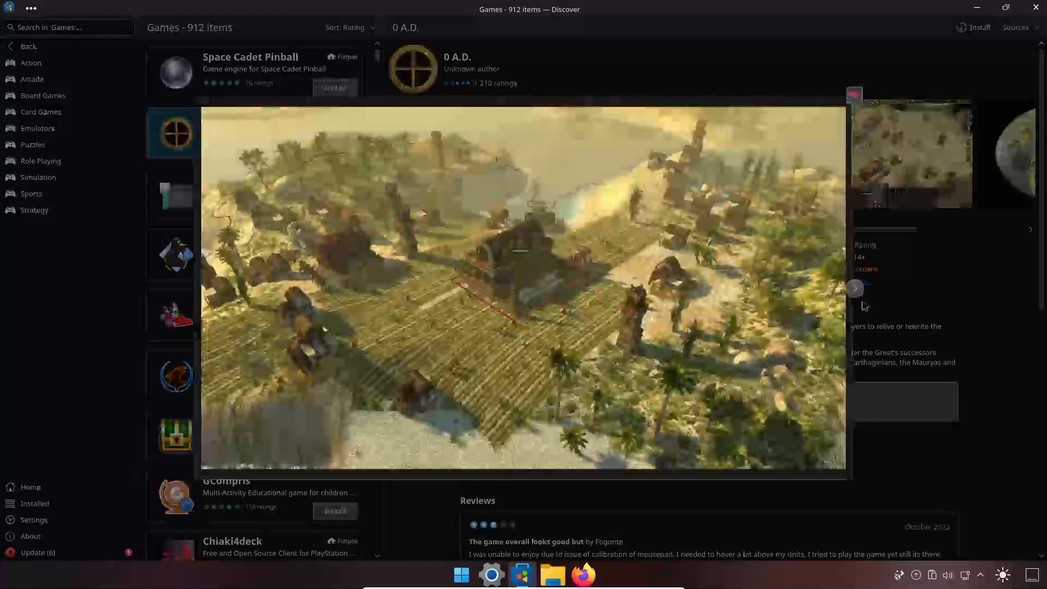
click(855, 292)
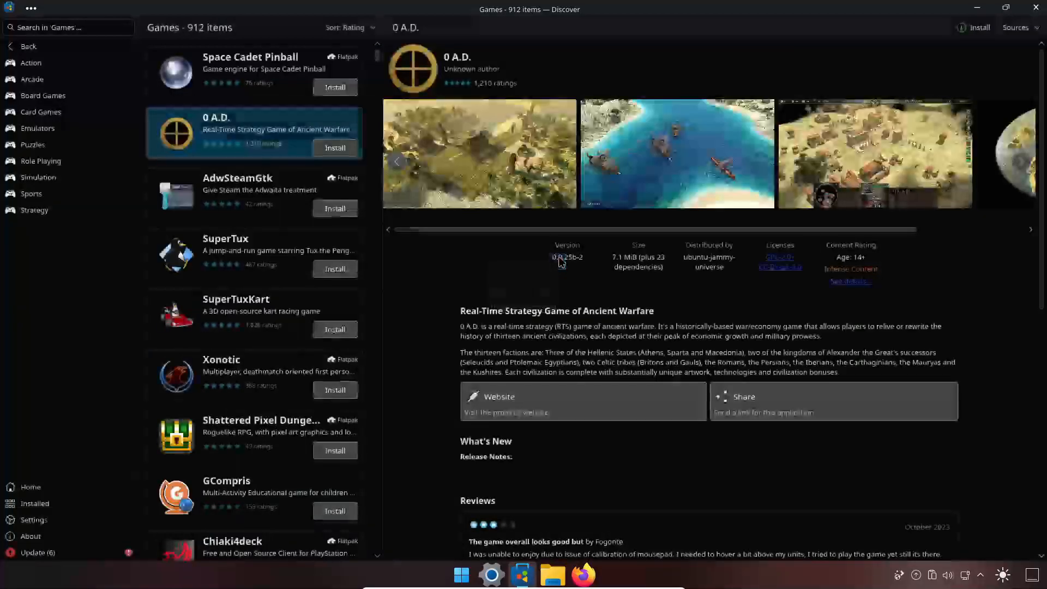
click(1020, 164)
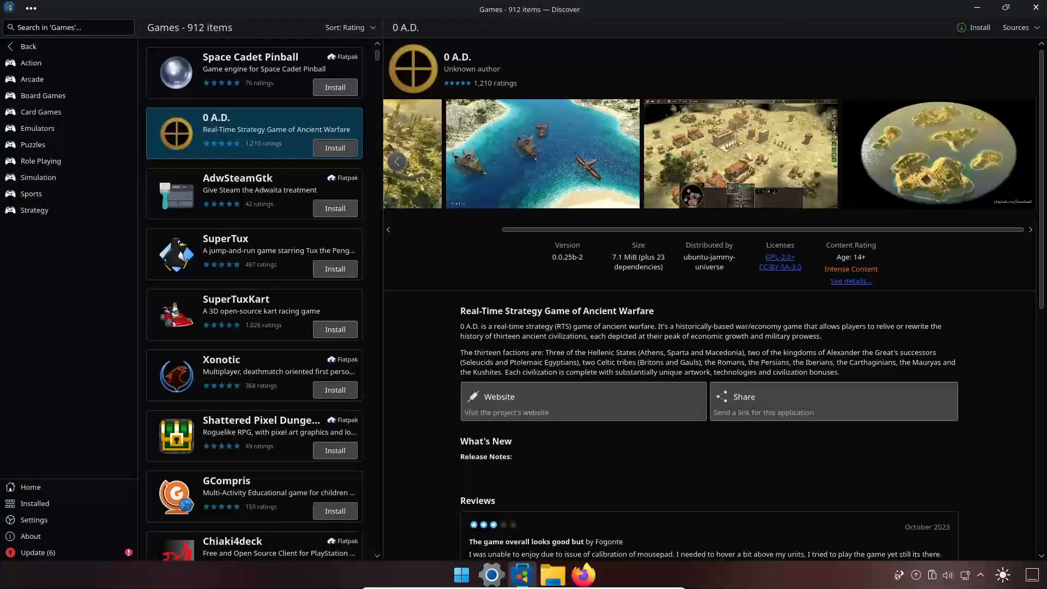
click(1037, 7)
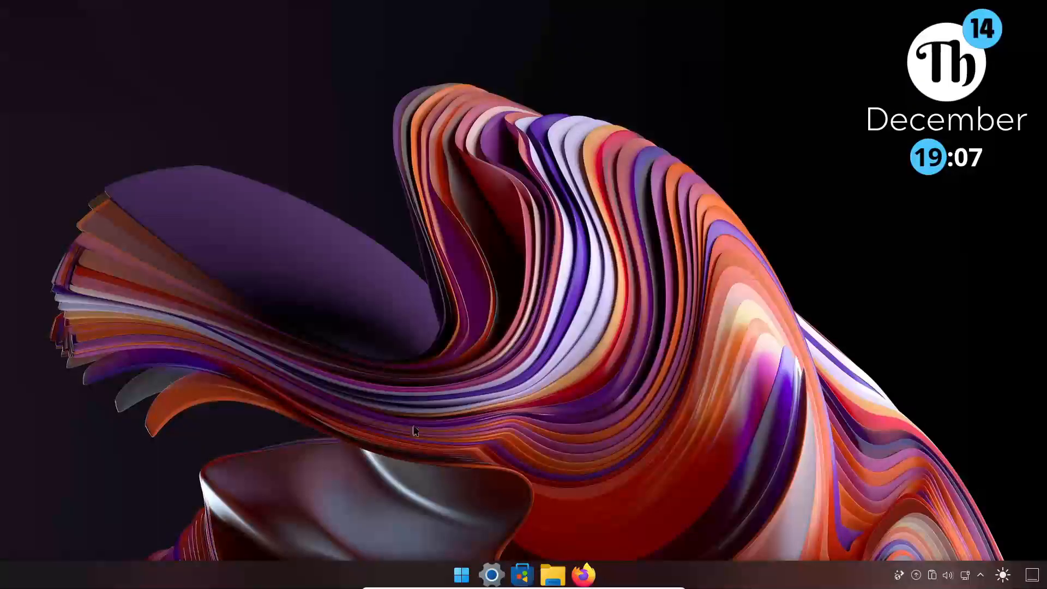
- Add the Search widget to the far left end of the taskbar and leave desktop edit mode
right_click(457, 258)
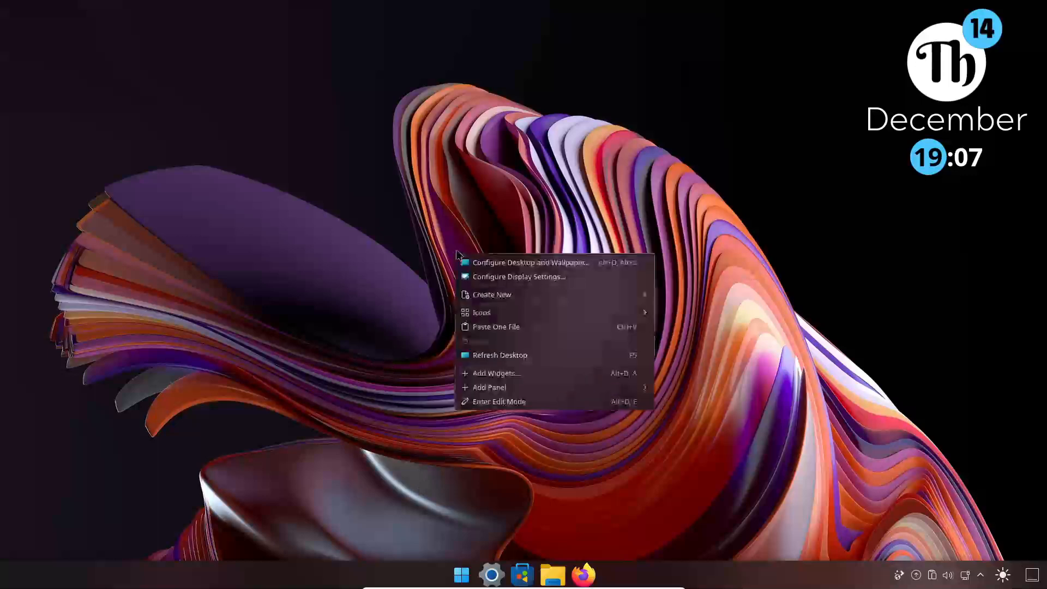
click(490, 400)
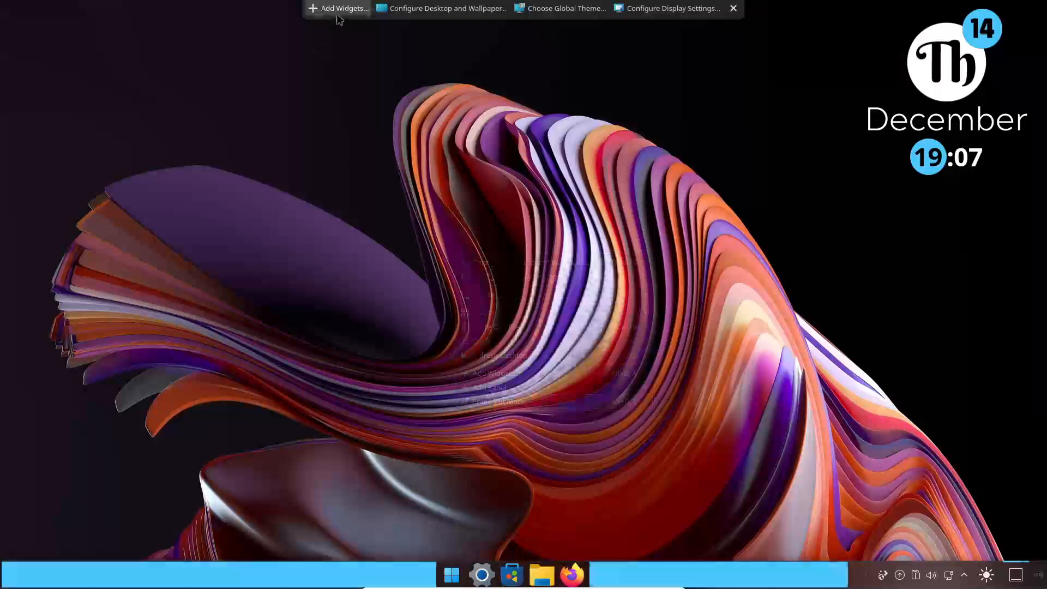
click(340, 11)
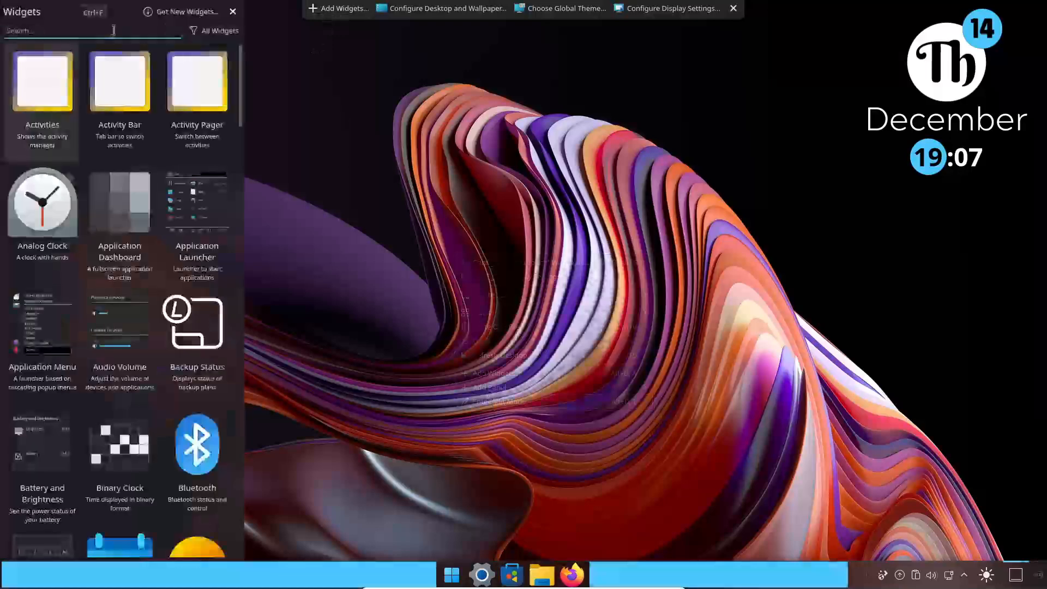
text(se)
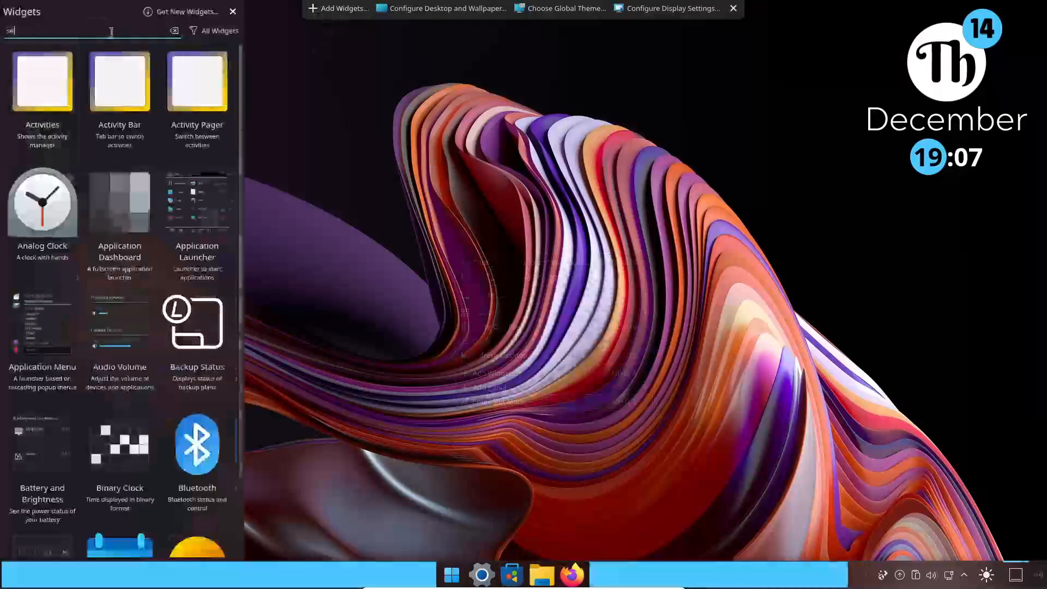
text(arch)
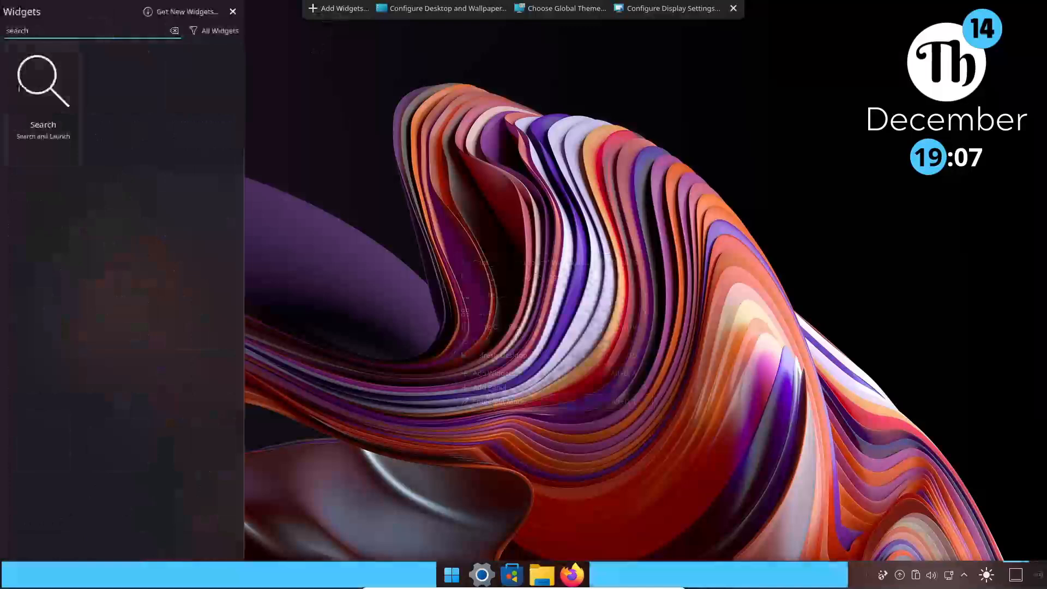
drag(43, 82, 12, 579)
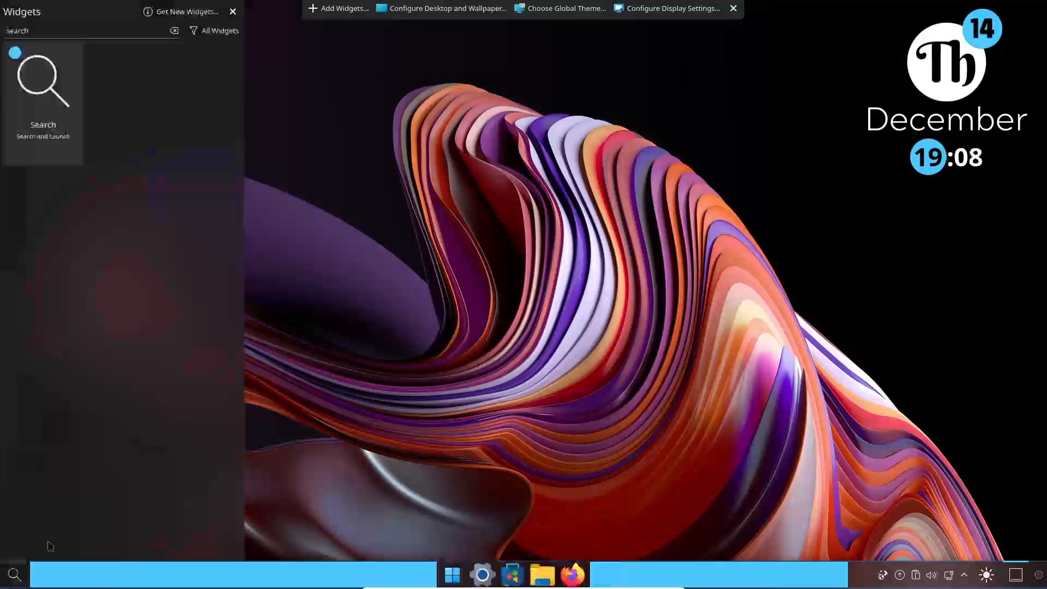
click(735, 8)
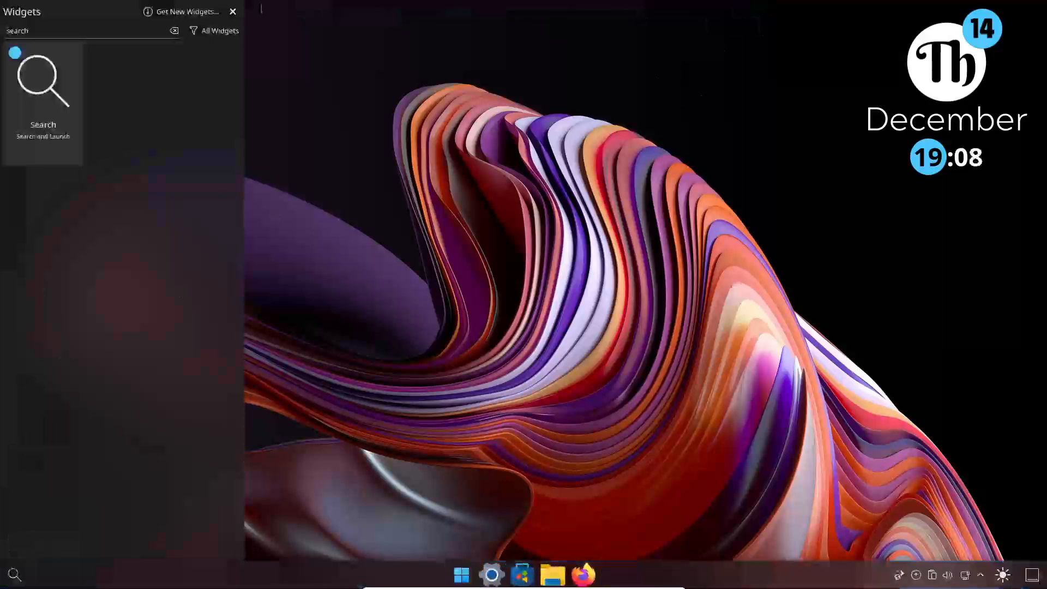
click(233, 11)
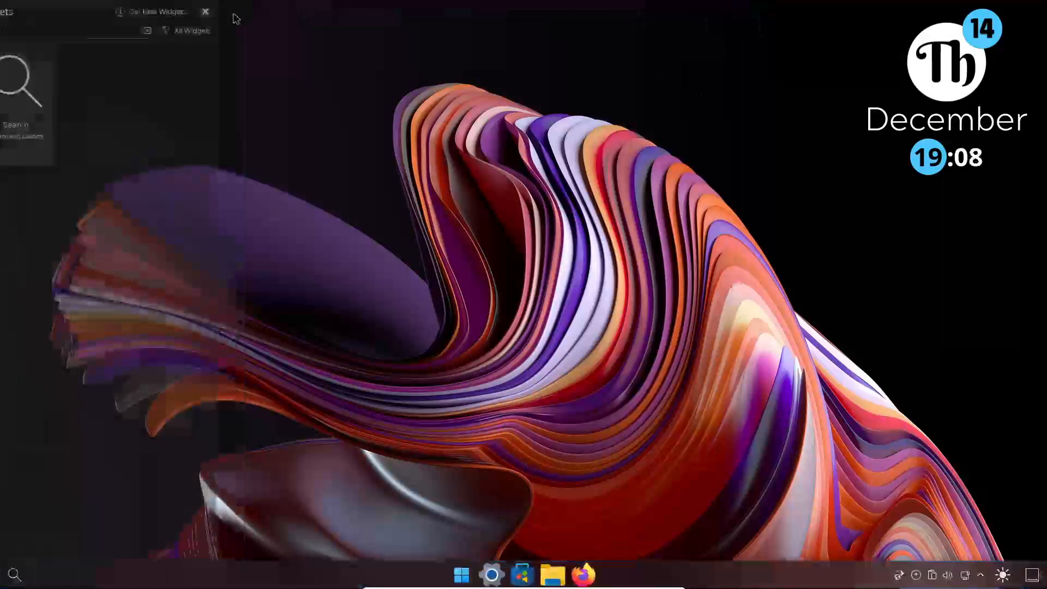
- Try a search for "file" in the start menu and close it
click(16, 577)
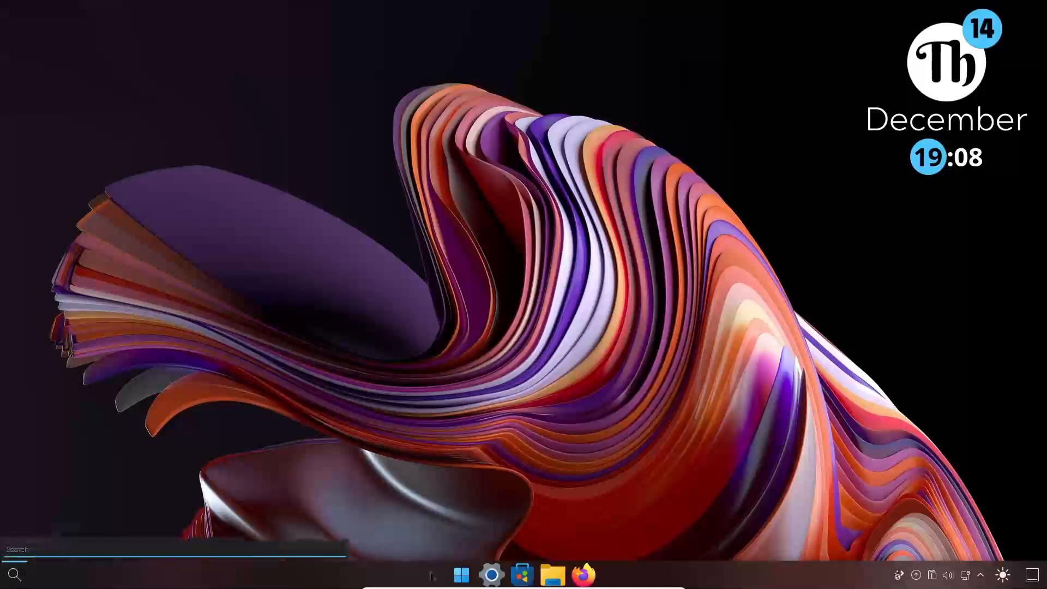
click(460, 582)
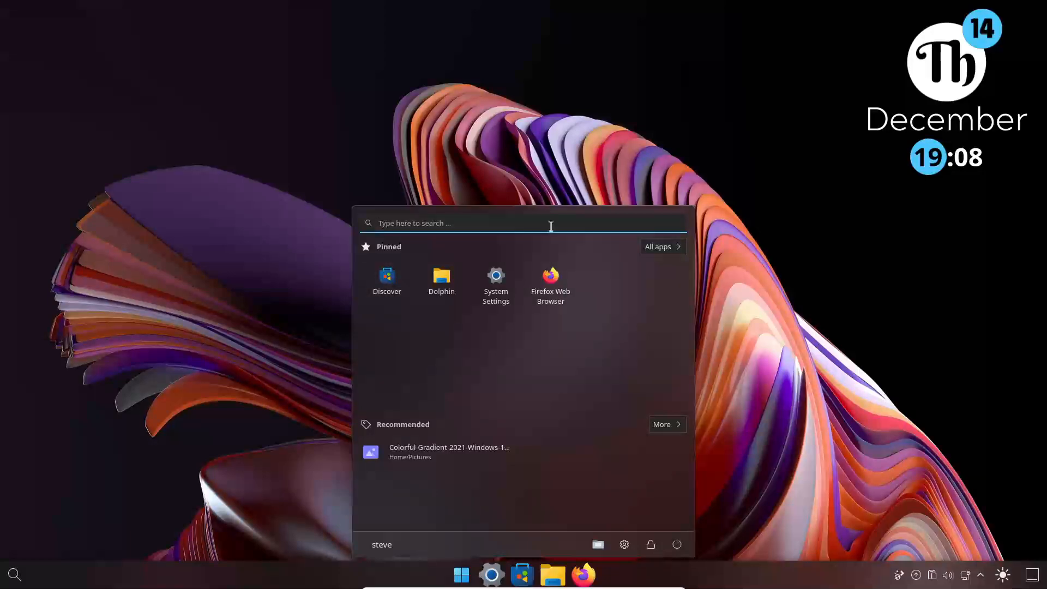
text(file)
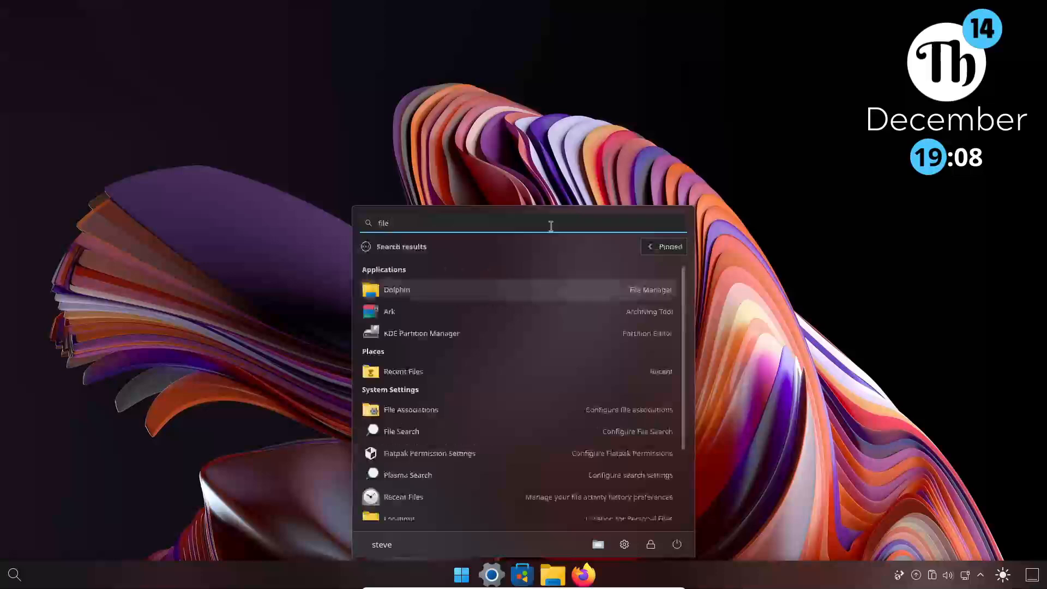
click(463, 580)
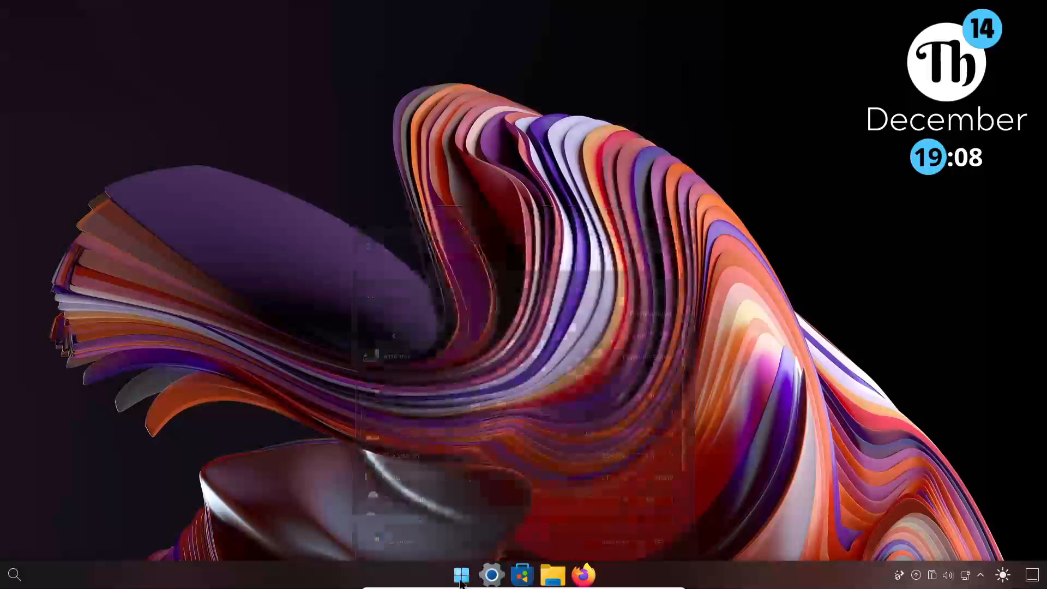
- Search for "file" with the taskbar's Search widget, choose Dolphin from the results, and briefly view the start menu
click(14, 574)
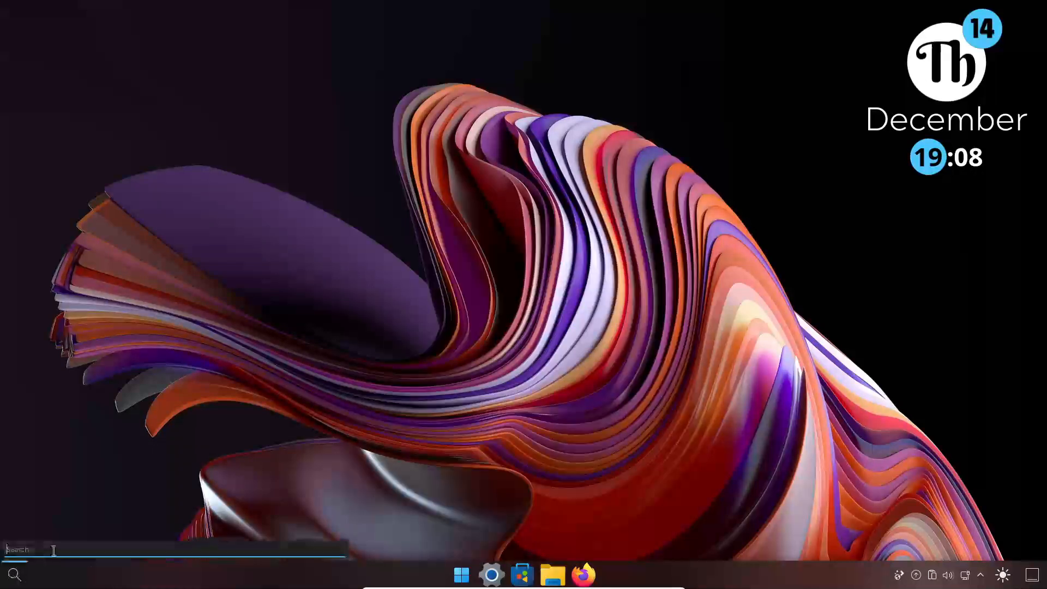
text(file)
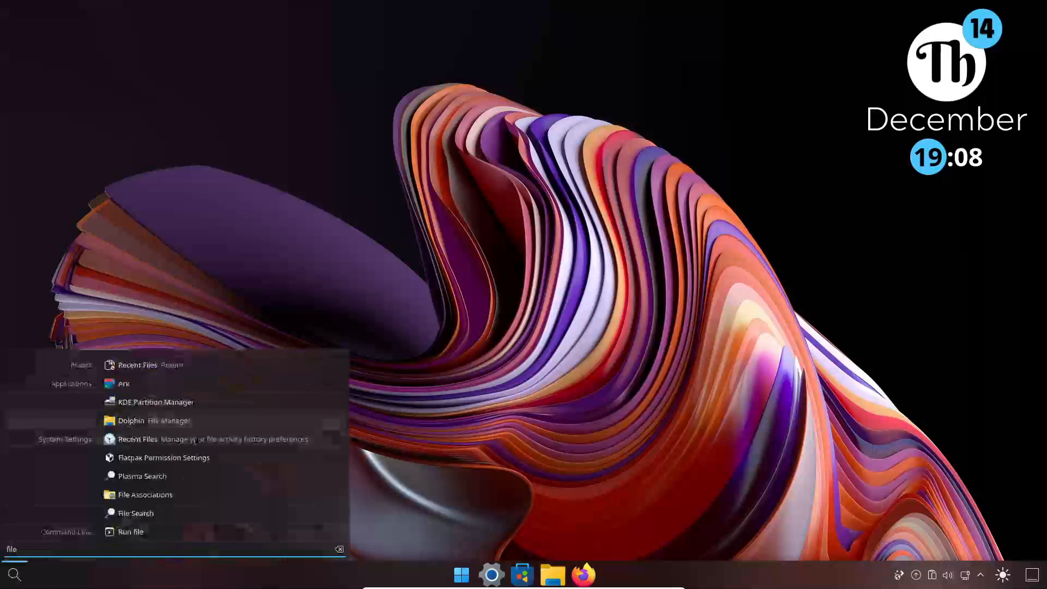
click(191, 420)
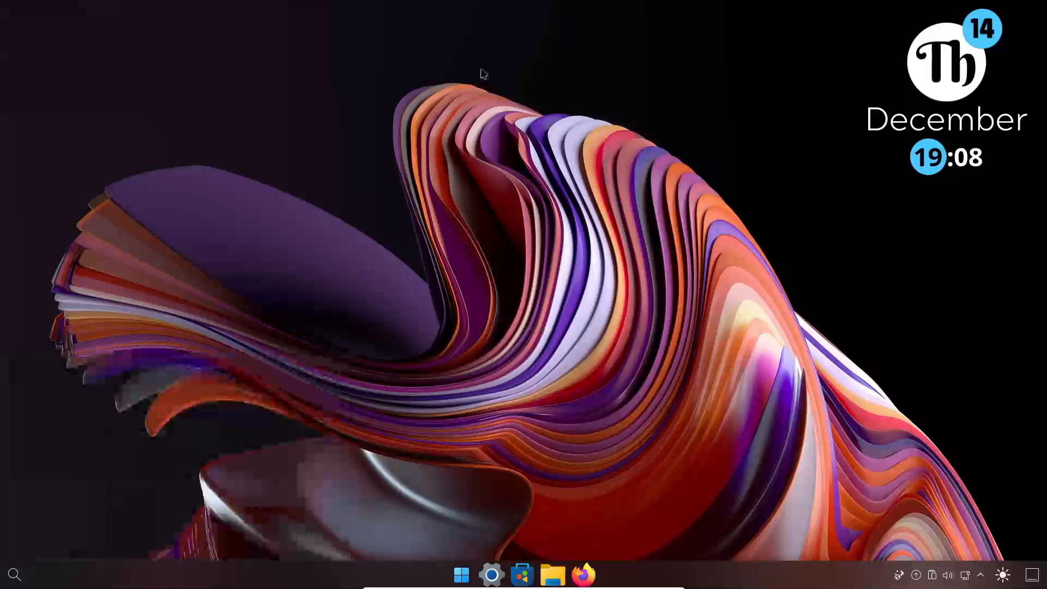
key(super)
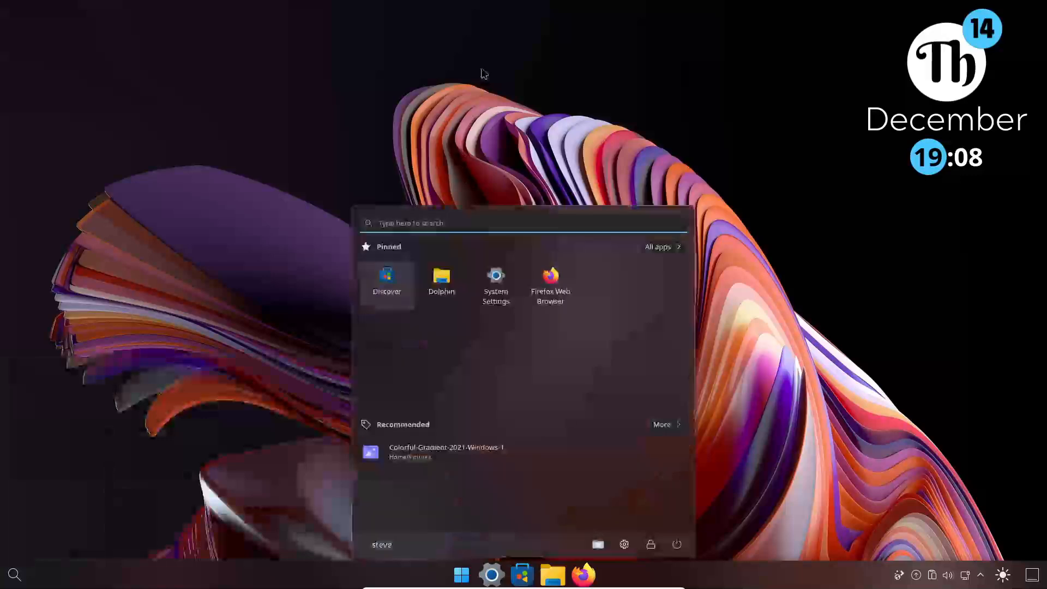
click(480, 112)
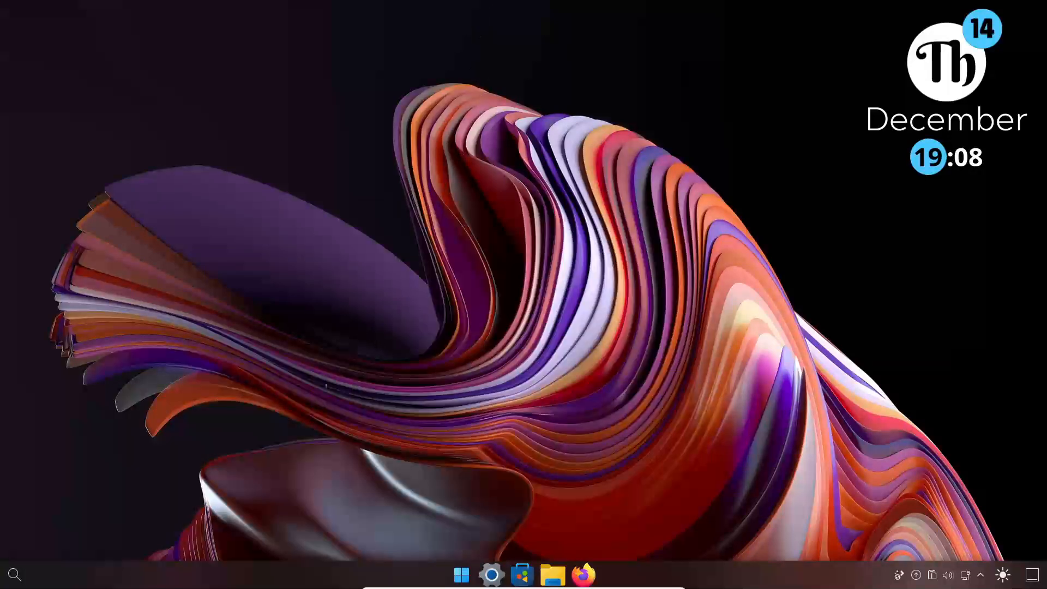
- Reopen the taskbar search, shorten the query to "fil" and close the search popup
click(16, 575)
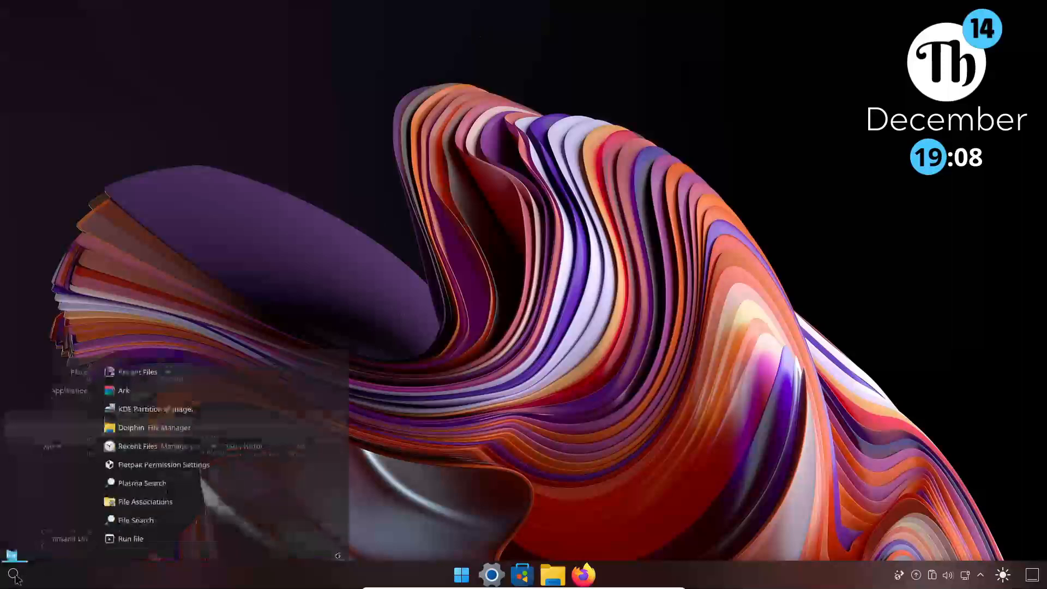
click(59, 551)
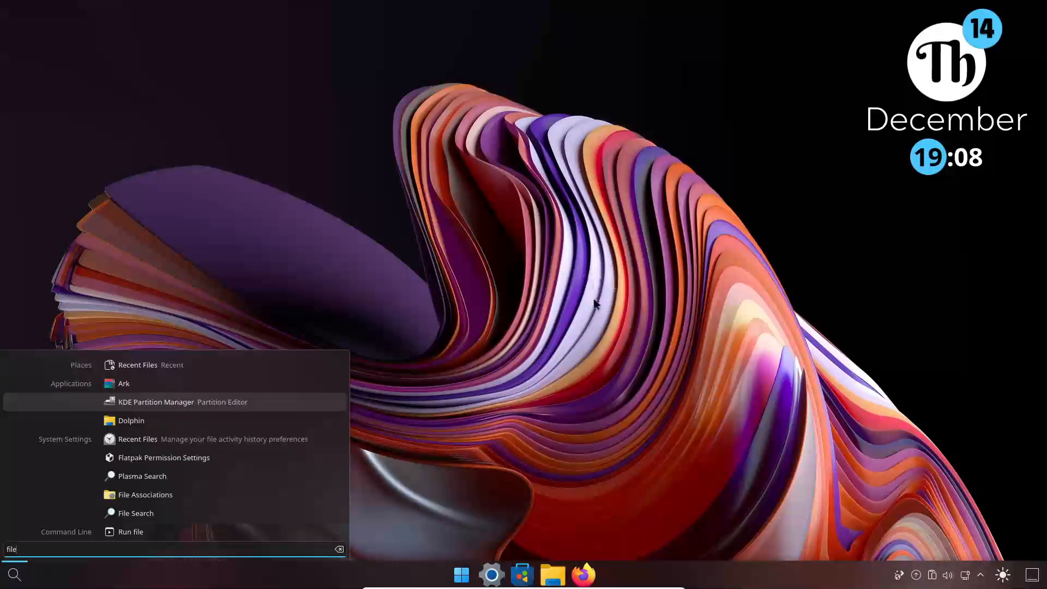
key(BackSpace)
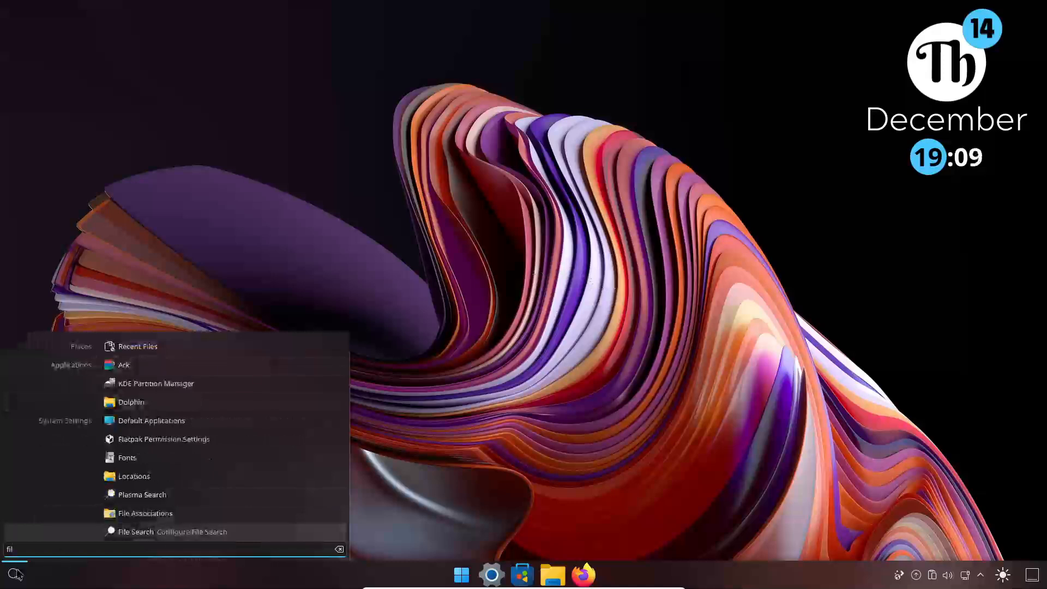
click(17, 574)
- Enter the desktop's edit mode to view its customization options, and leave it
right_click(382, 263)
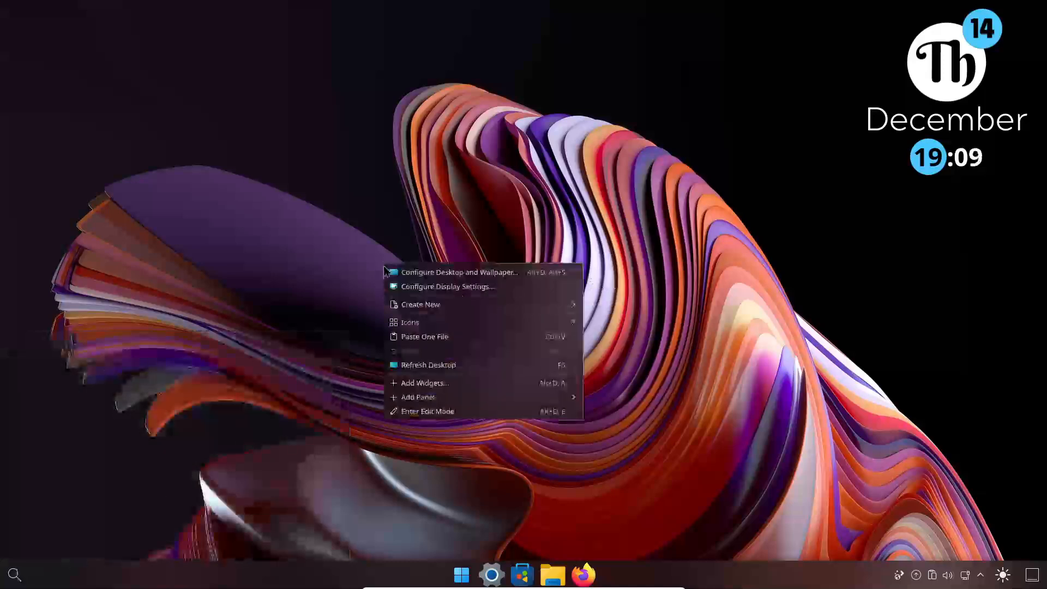
click(414, 411)
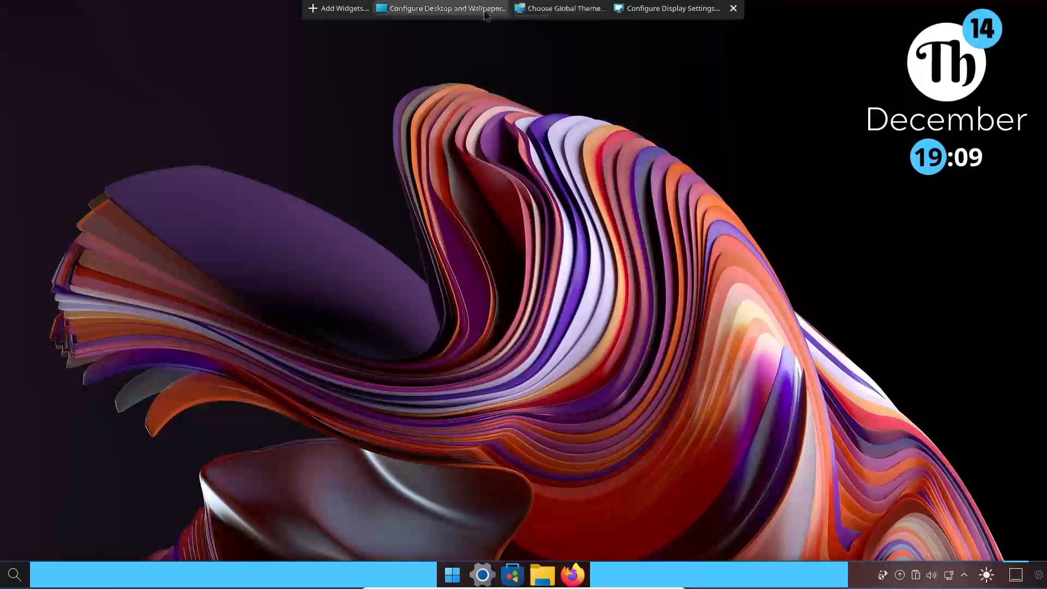
click(734, 9)
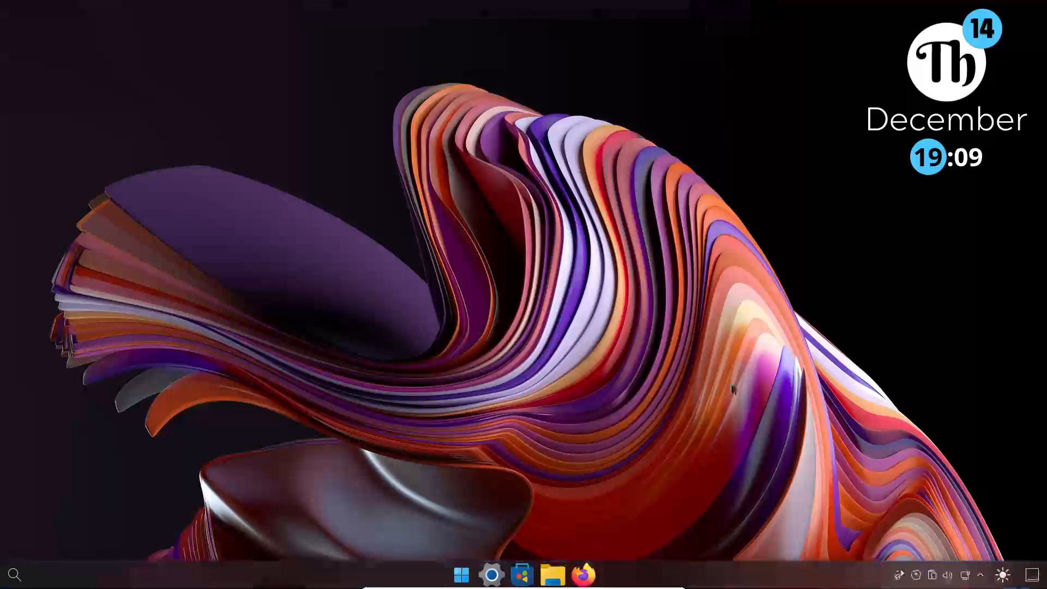
- Launch System Settings, Discover, Dolphin and Firefox to try the taskbar's pinned applications
click(458, 581)
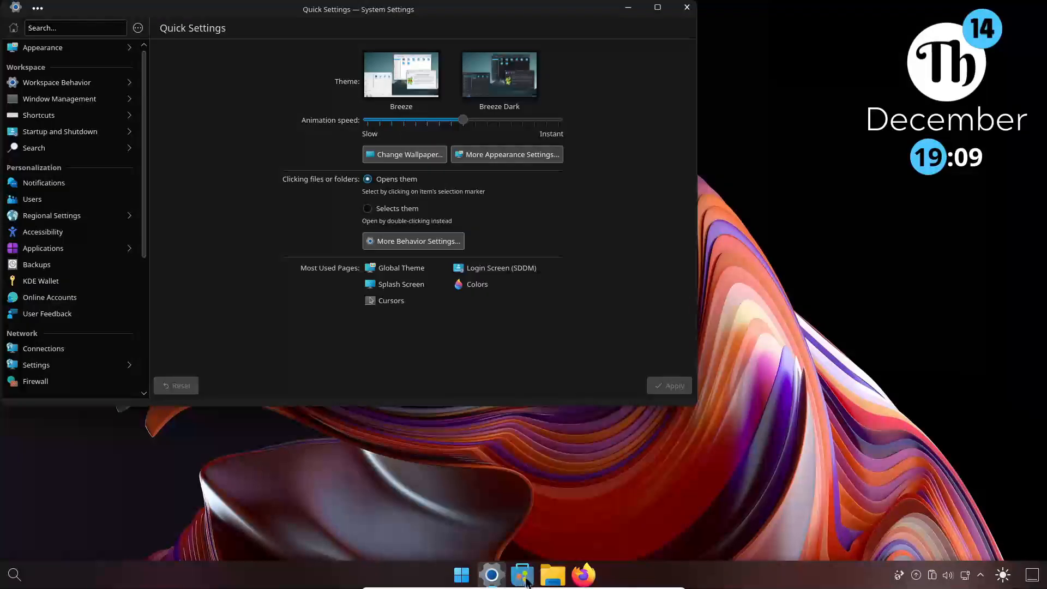
click(554, 580)
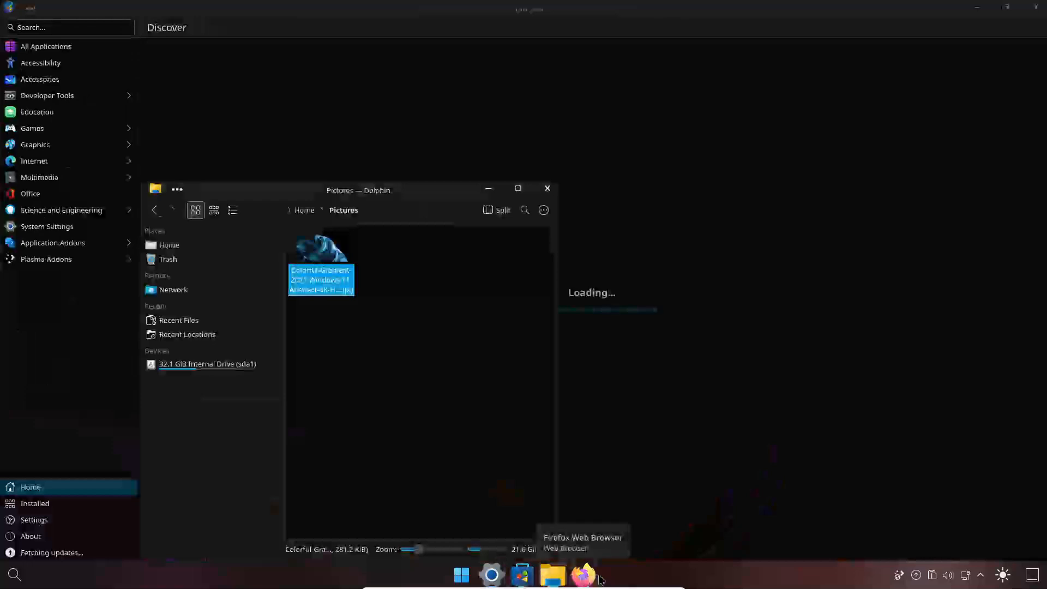
click(600, 579)
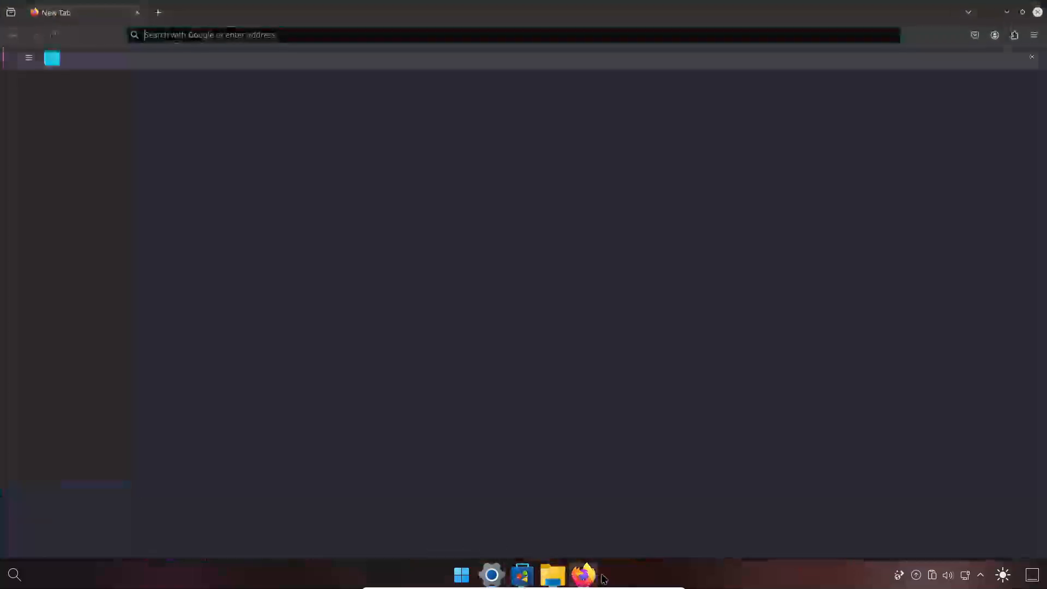
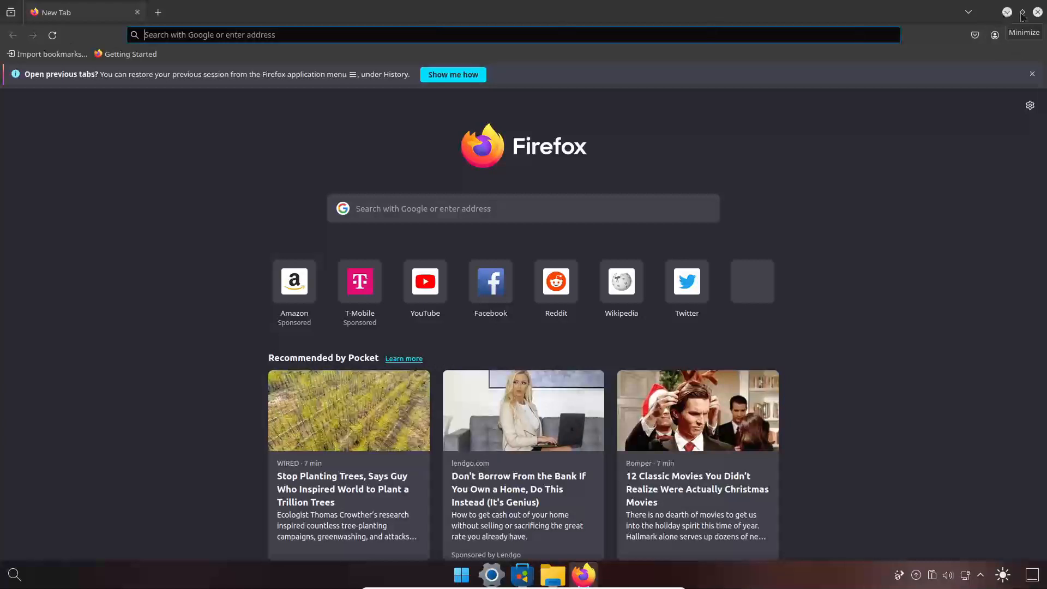
- Close the Firefox window, and on the Plasma 6.0 Beta 1 desktop move the OBS window away from the screen corner
click(1038, 17)
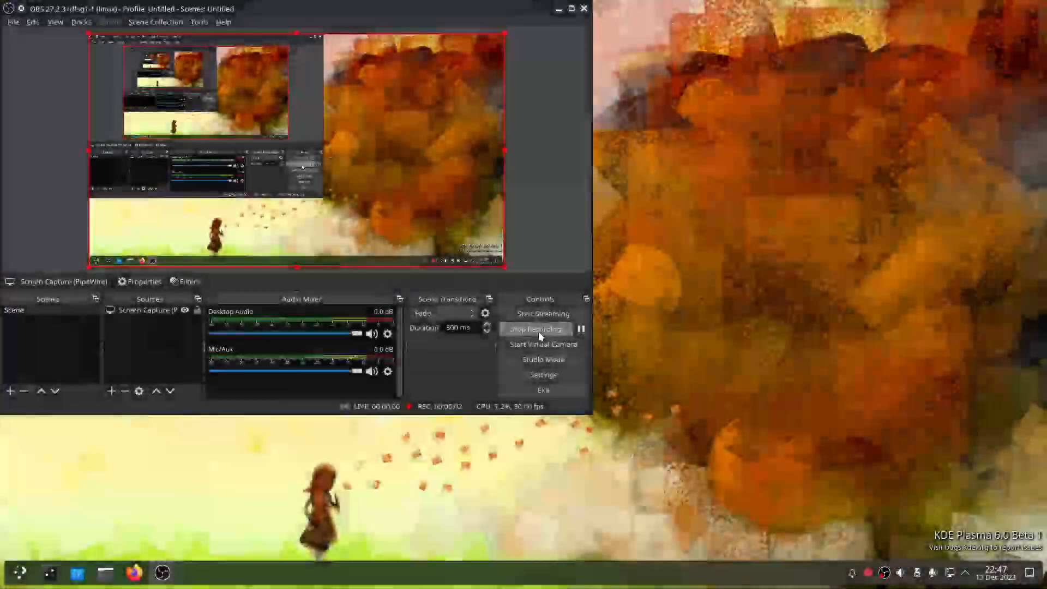
drag(407, 12, 544, 106)
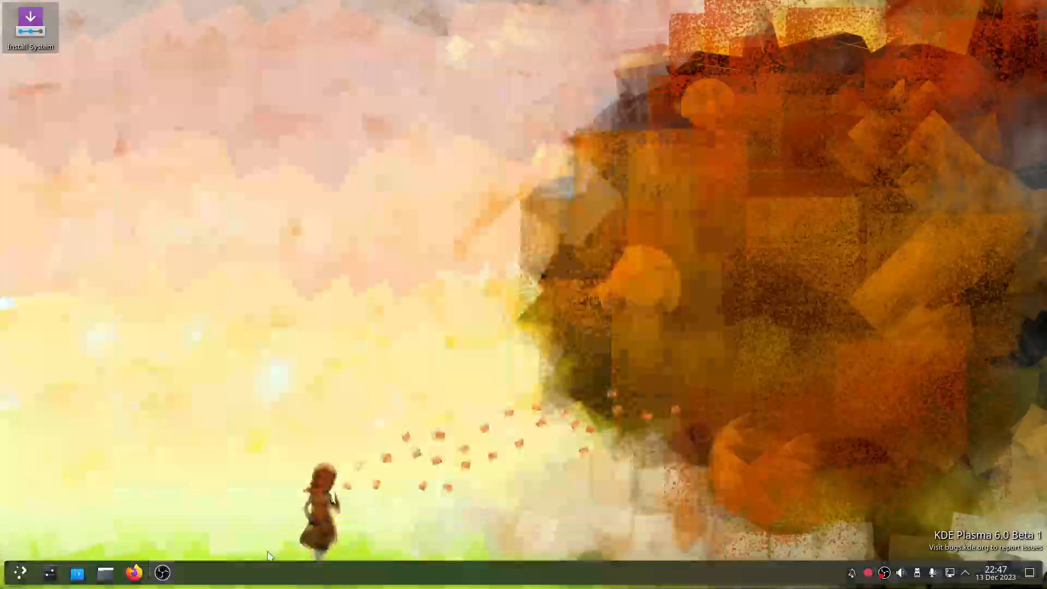
- View the Application Launcher menu, and choose Application Launcher among its alternative widgets
click(20, 579)
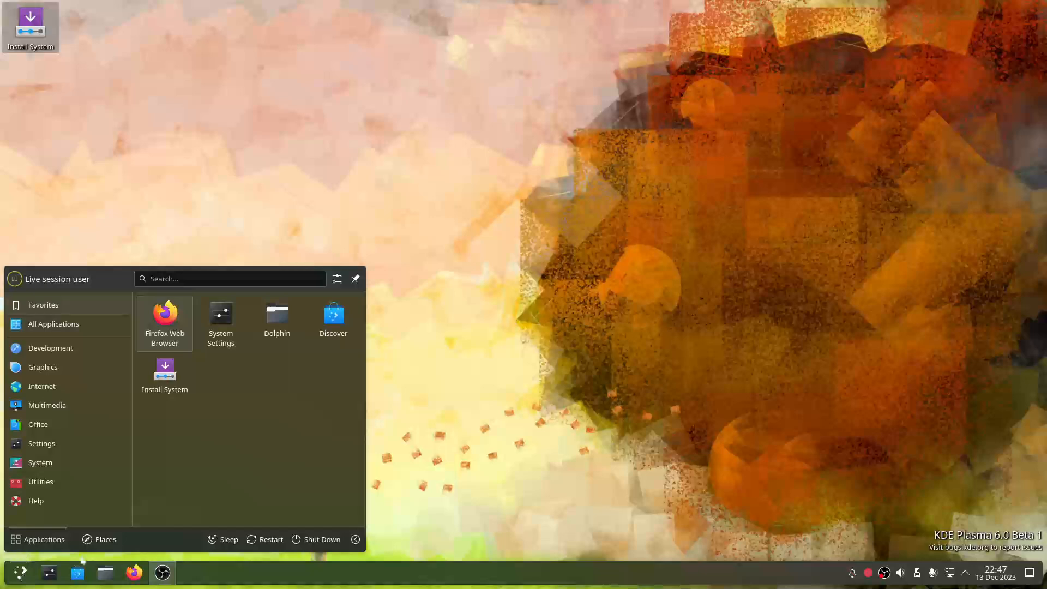
right_click(22, 574)
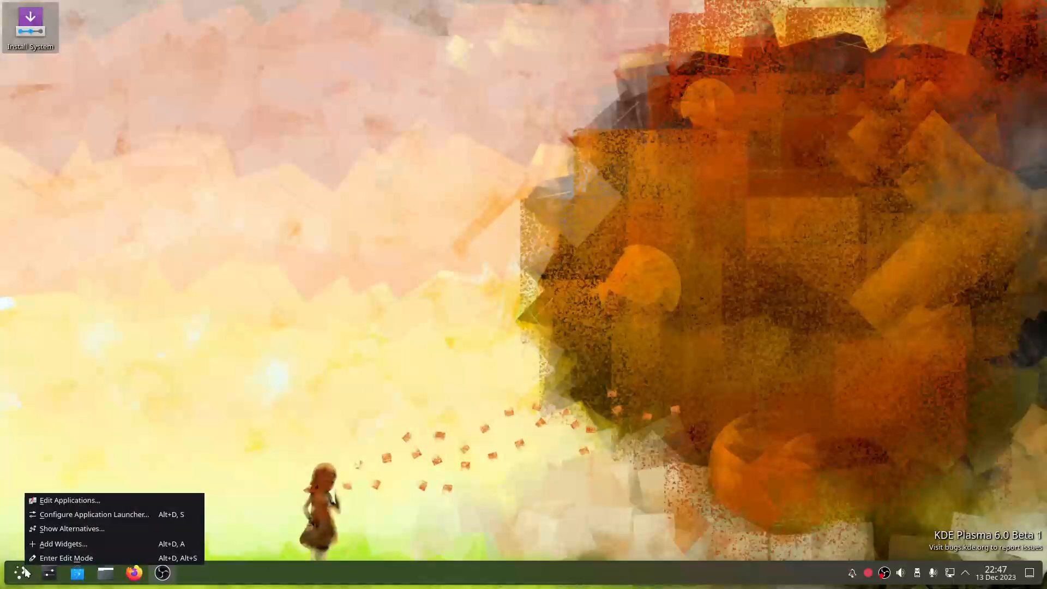
click(47, 528)
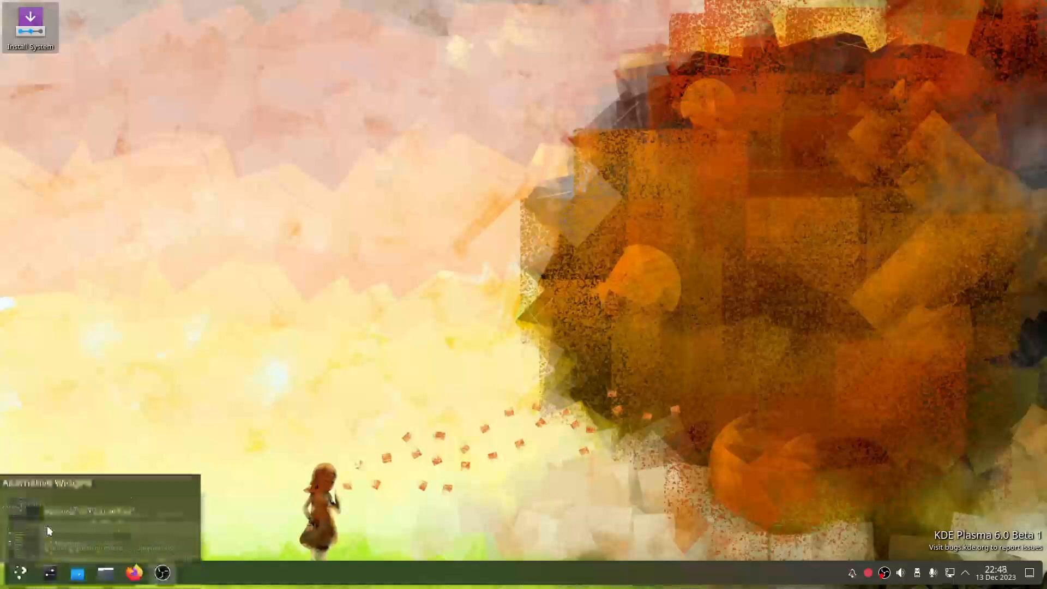
click(78, 510)
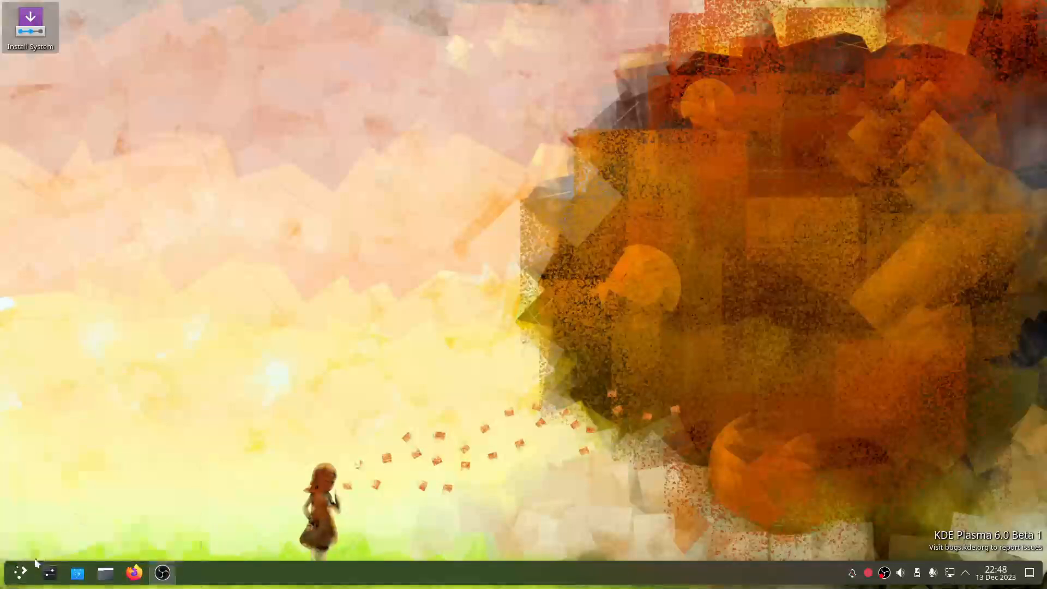
click(21, 572)
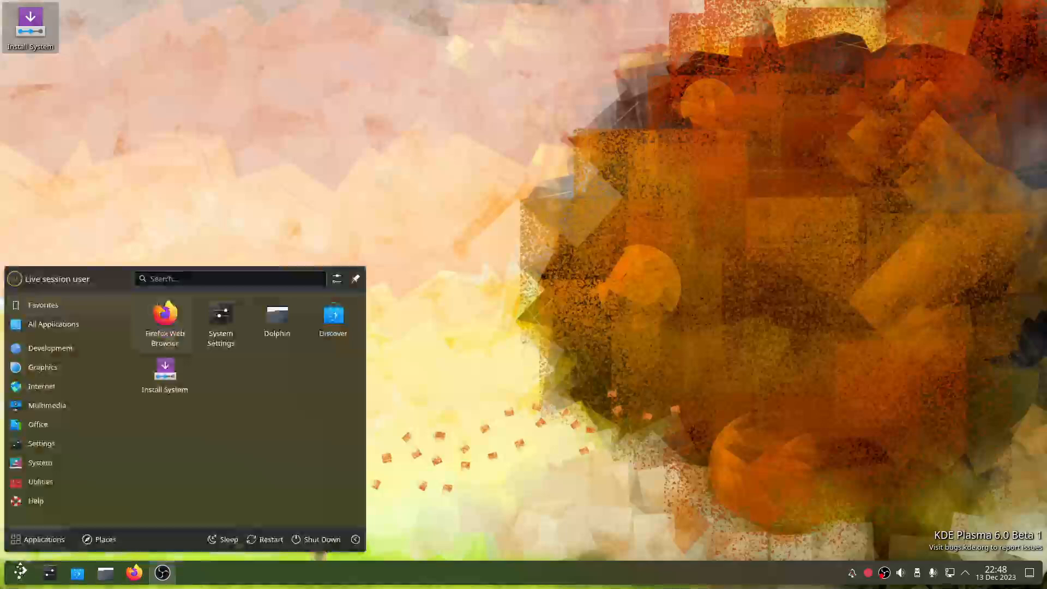
click(20, 572)
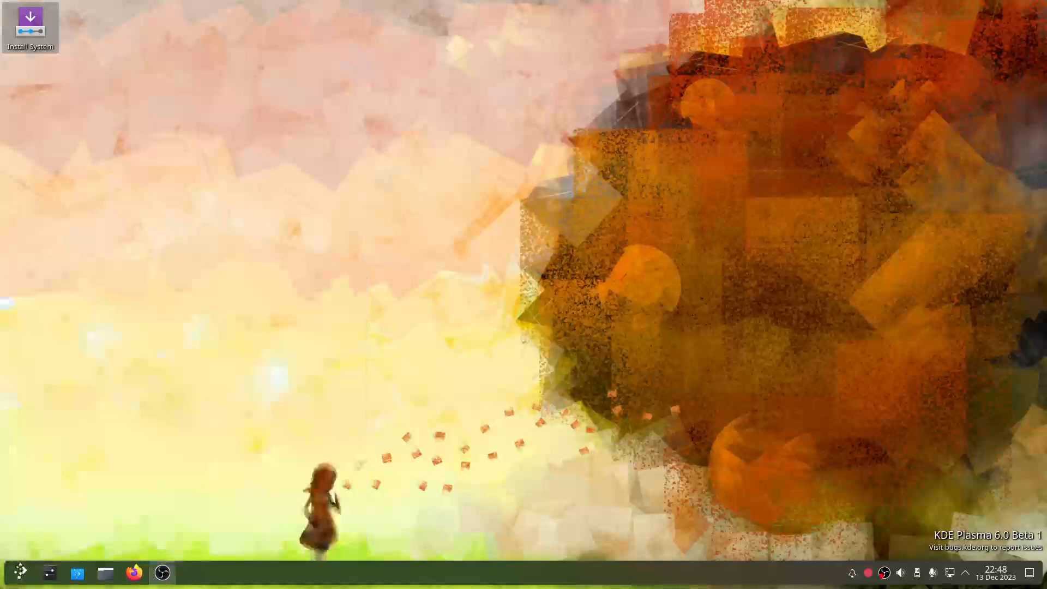
- View the Application Launcher's general settings and leave them without applying changes
right_click(25, 570)
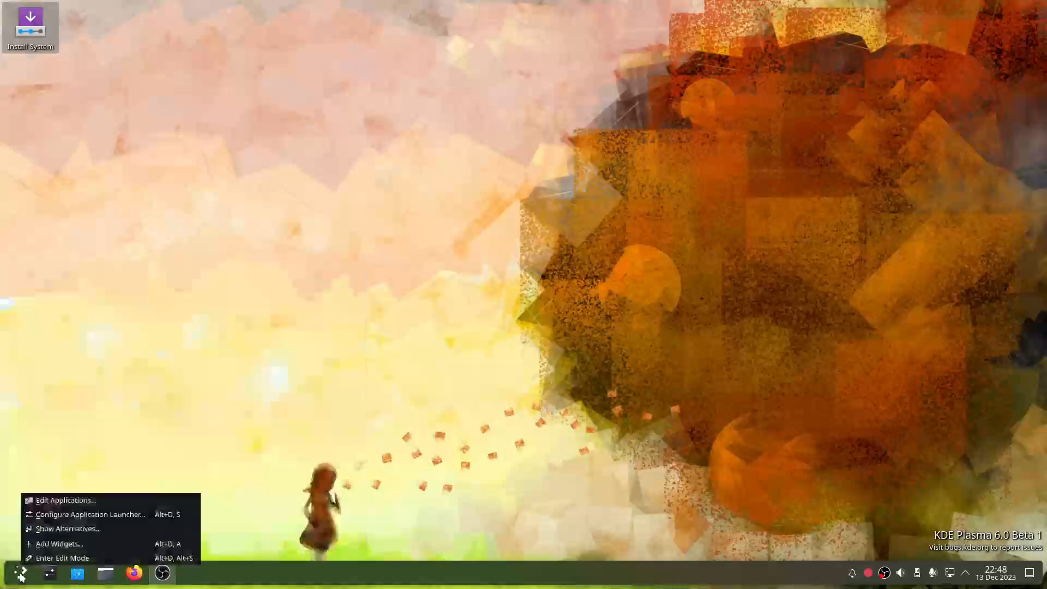
click(48, 515)
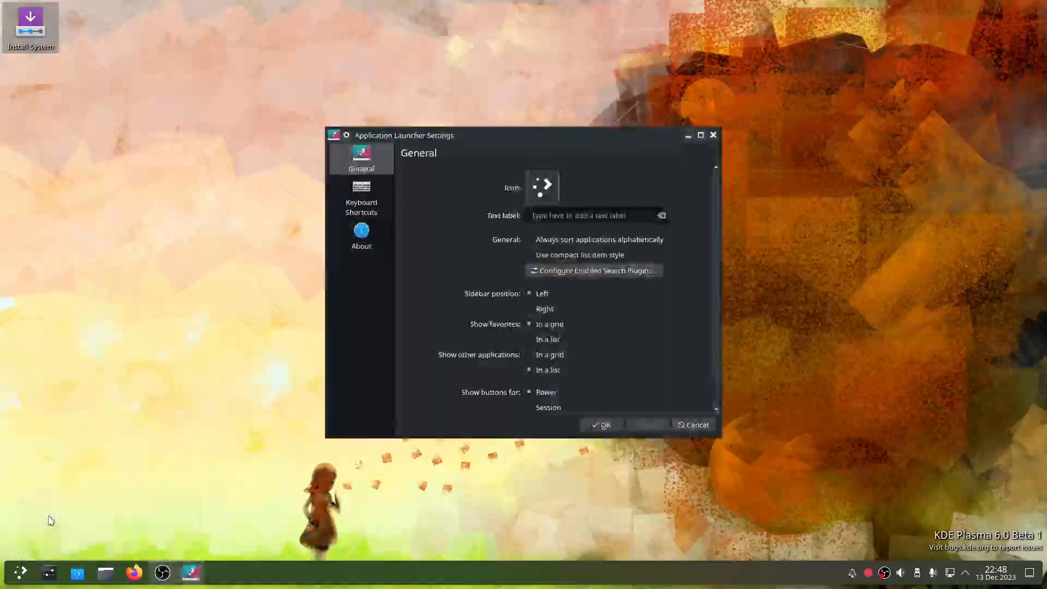
click(693, 425)
- Replace the launcher with the Application Menu alternative and open it to view its layout
right_click(9, 577)
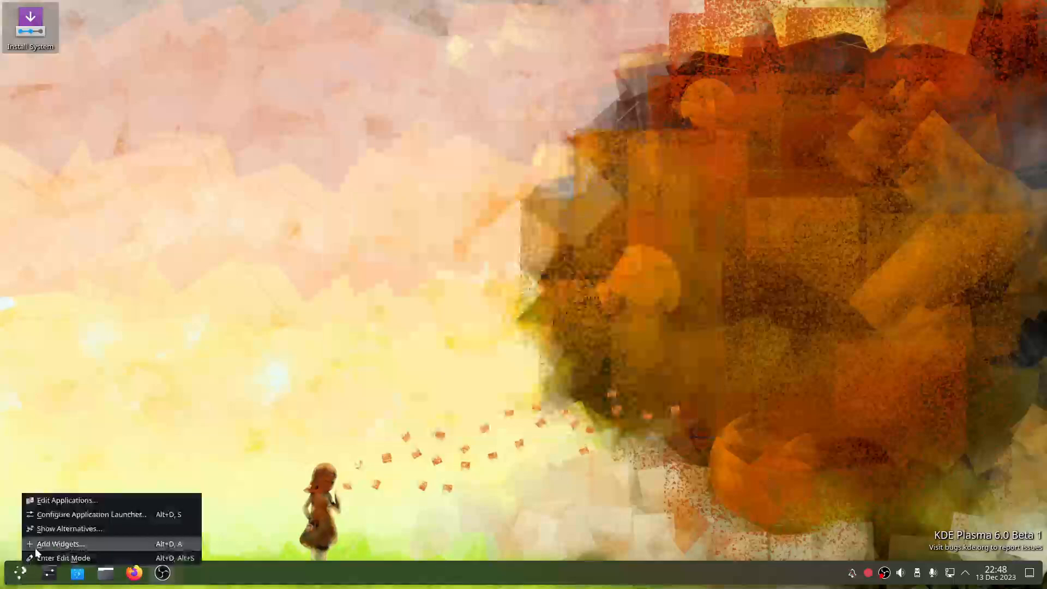
click(44, 529)
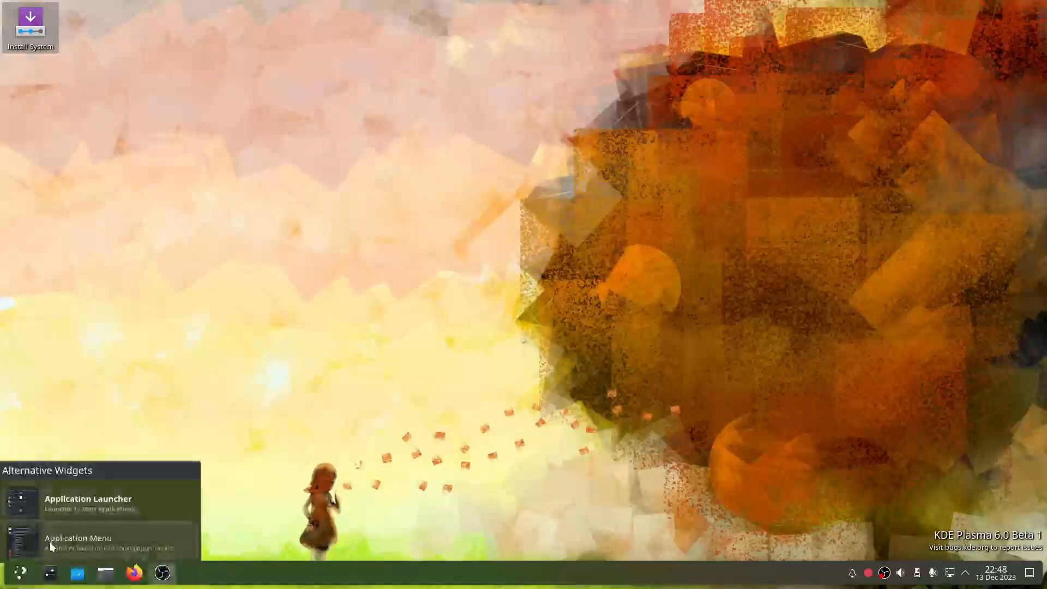
click(50, 542)
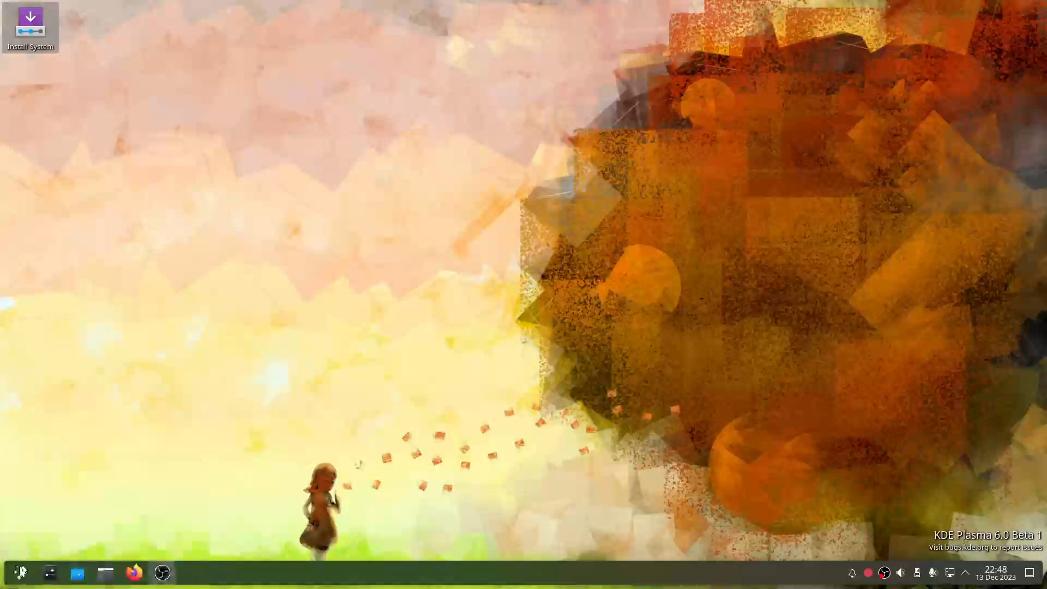
click(19, 579)
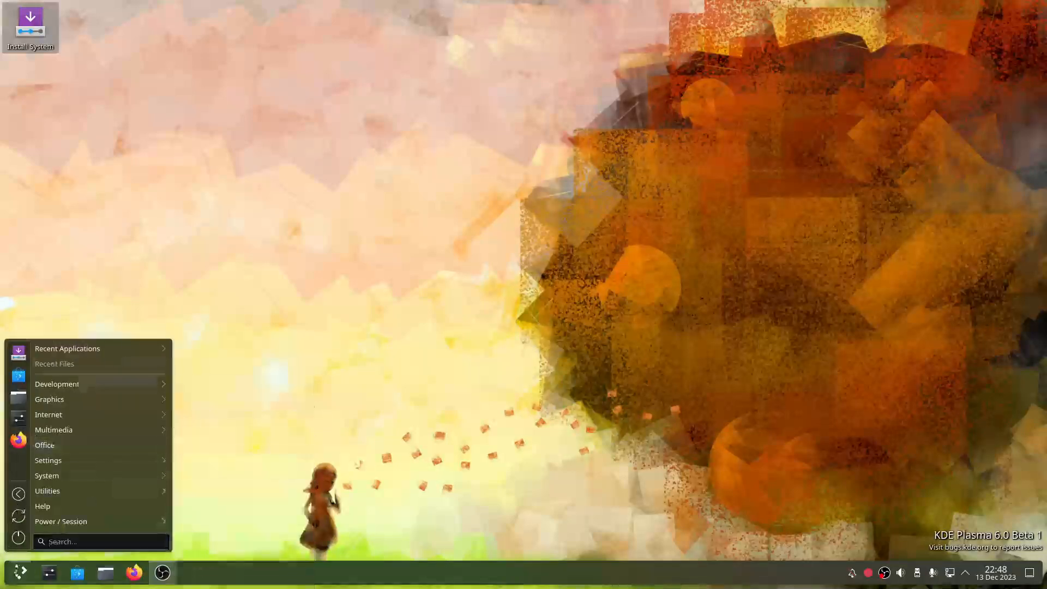
- Switch the launcher widget back to the Application Launcher alternative
right_click(19, 573)
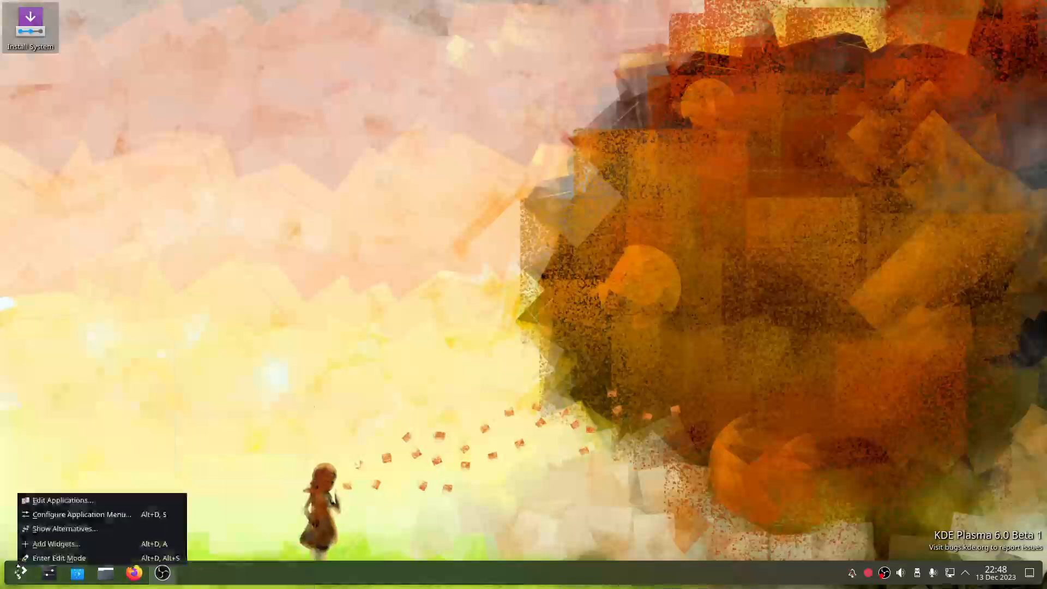
click(35, 532)
click(46, 506)
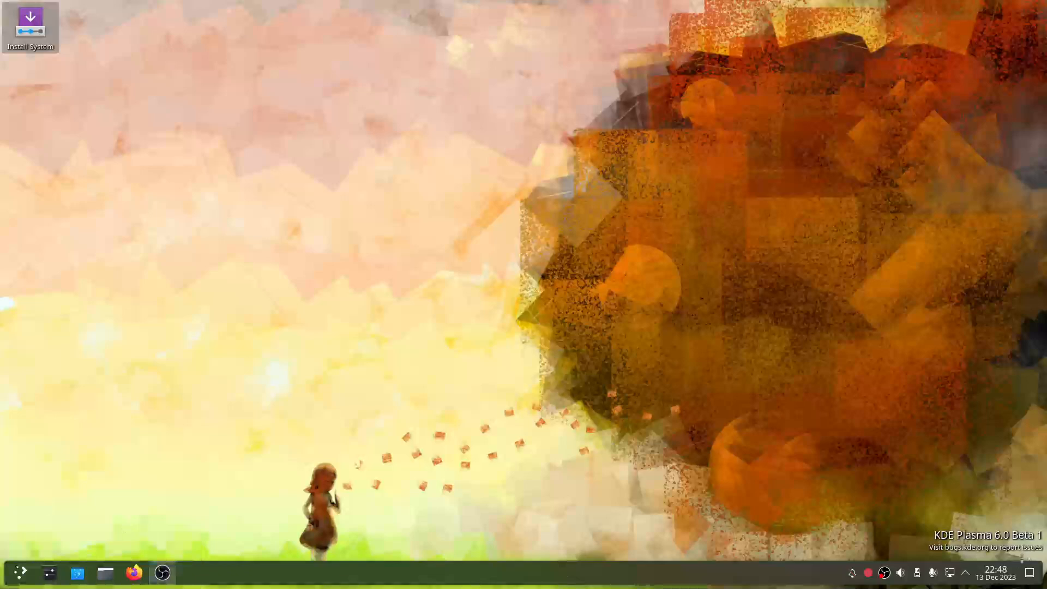
- Try the panel's Peek at Desktop function by alternately hiding and restoring the OBS window
click(1030, 574)
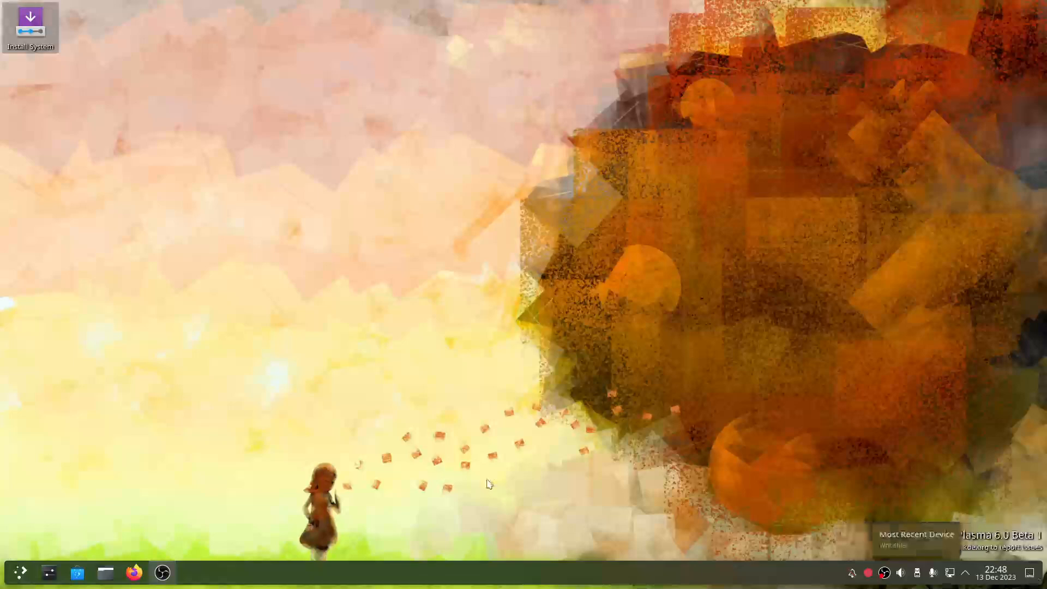
click(1043, 585)
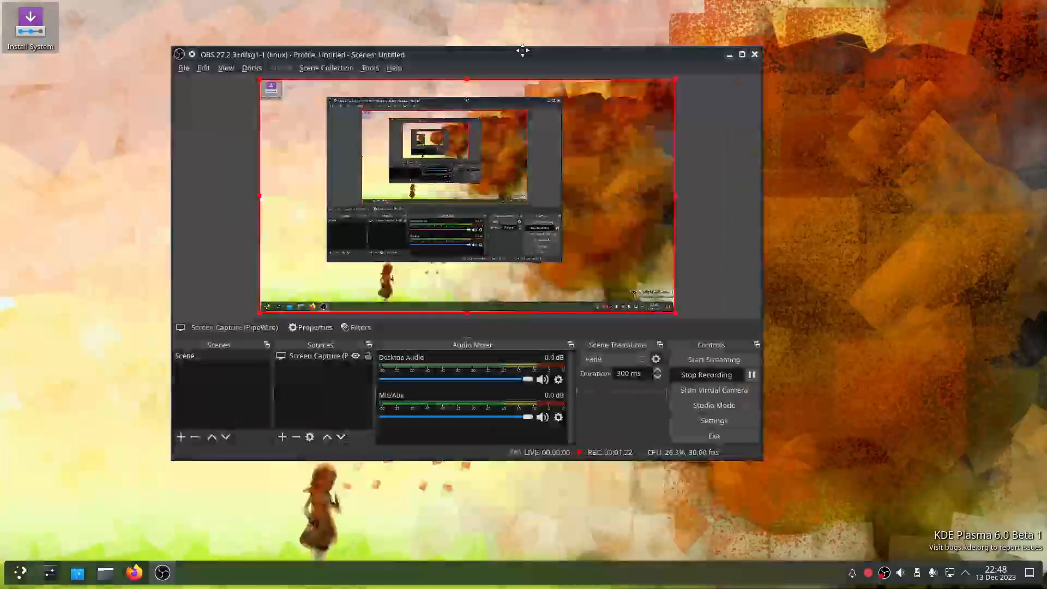
click(1031, 574)
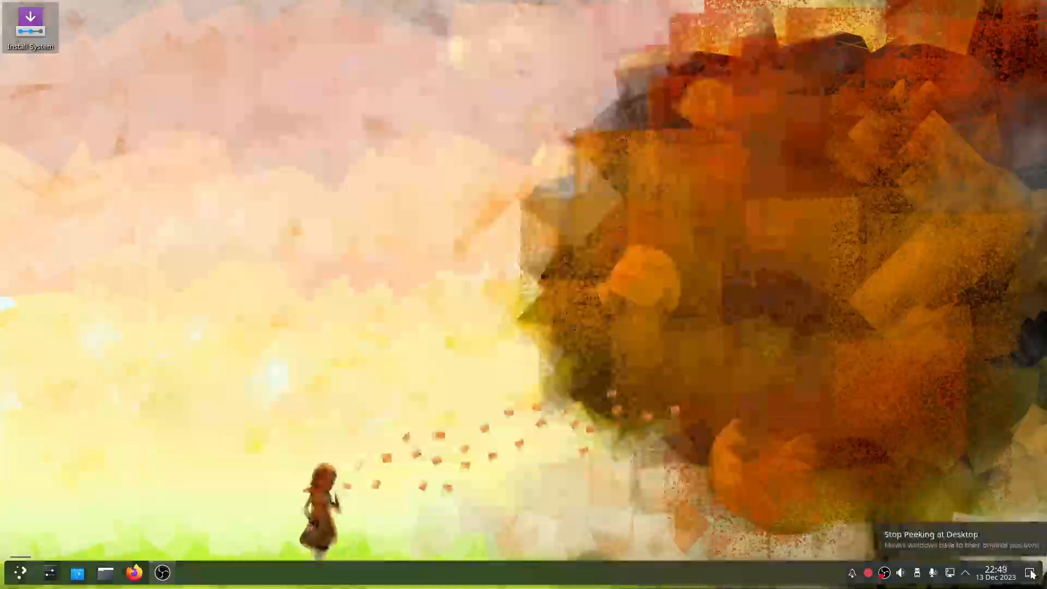
click(1031, 574)
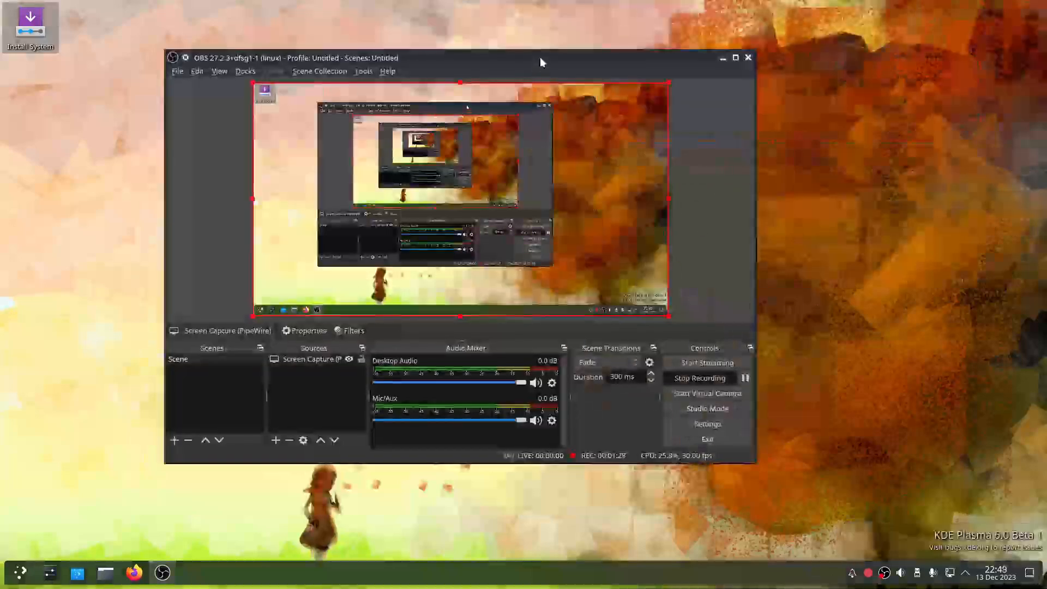
key(super+d)
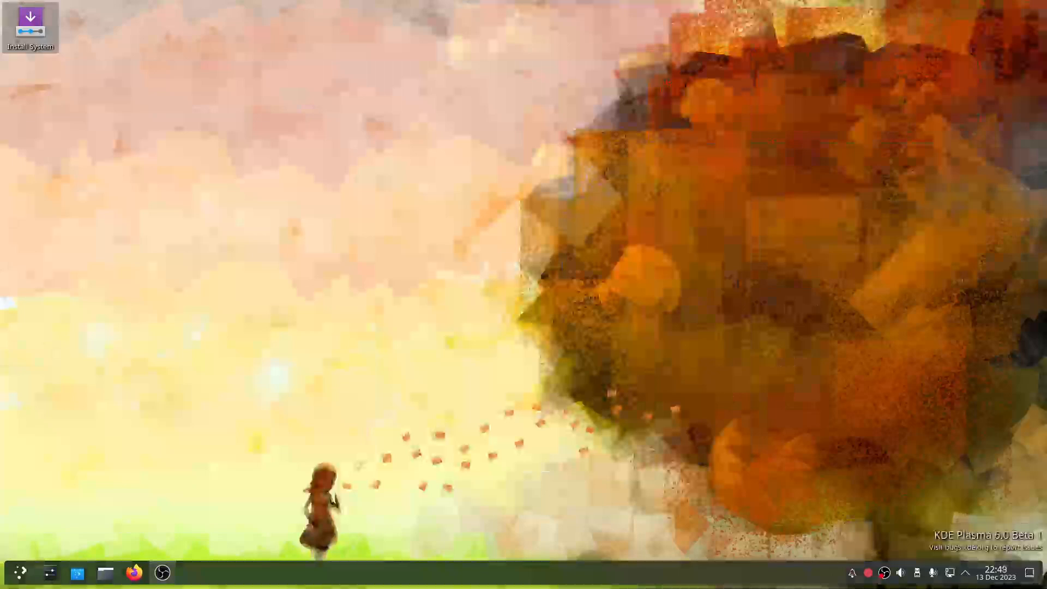
- Try to set the system tray's panel icon size to Scale with Panel height in its settings
click(966, 573)
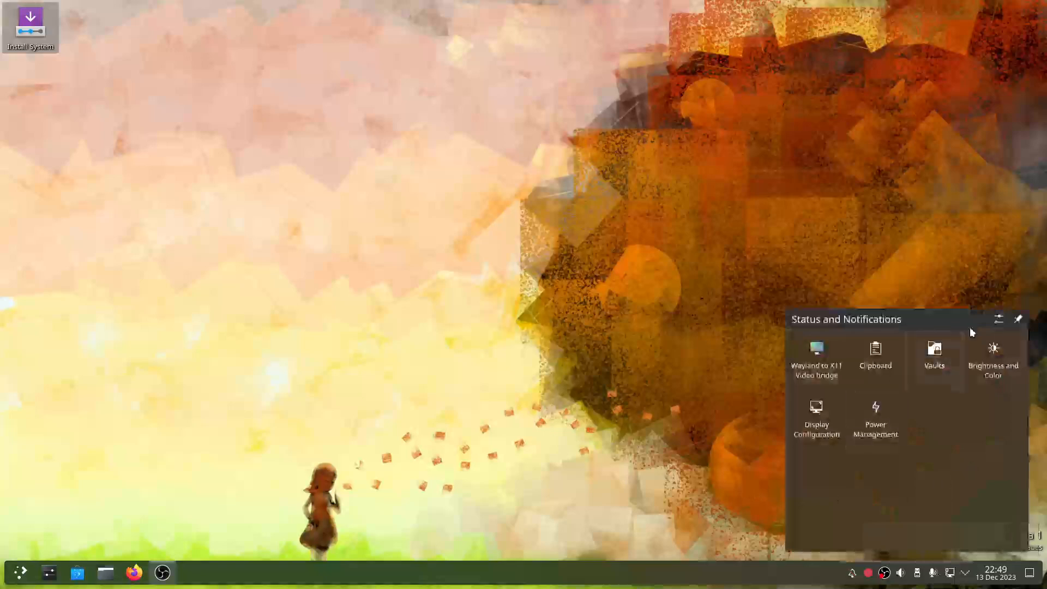
click(999, 320)
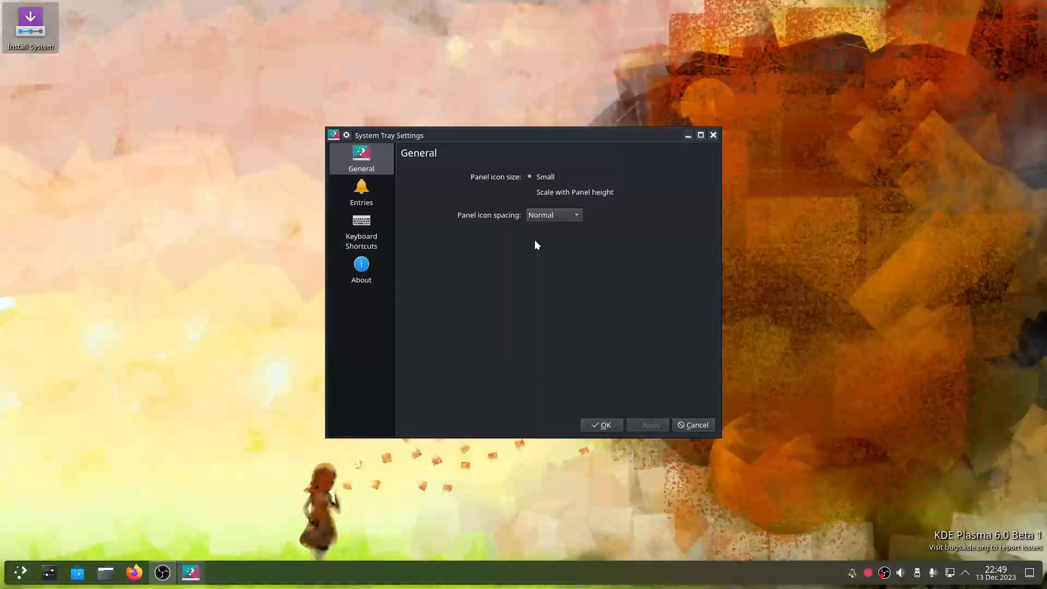
click(529, 192)
click(607, 425)
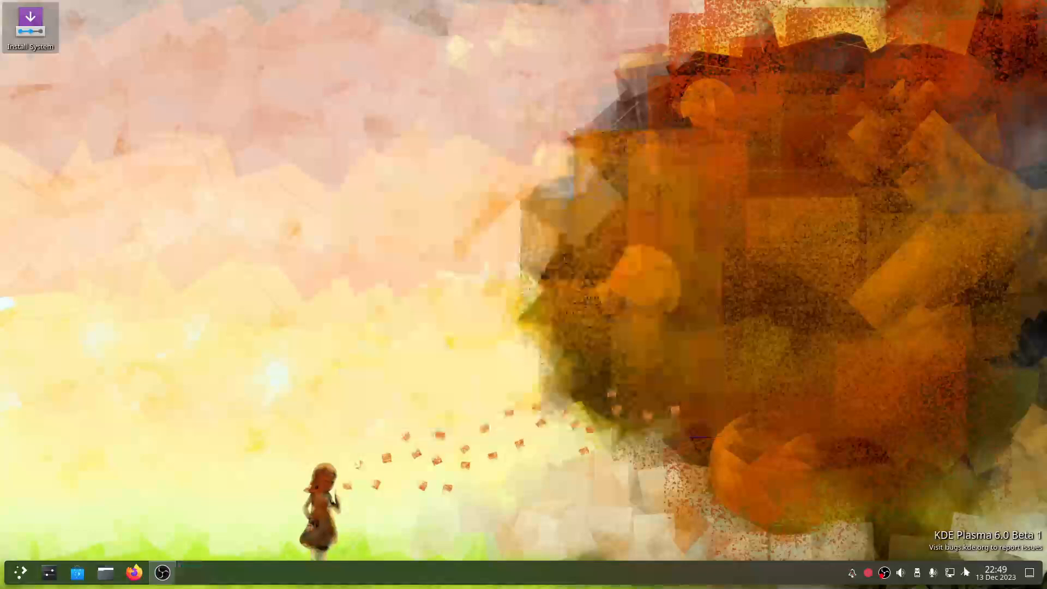
- View the system tray's hidden Status and Notifications items and the Audio Volume devices, closing each popup
click(966, 574)
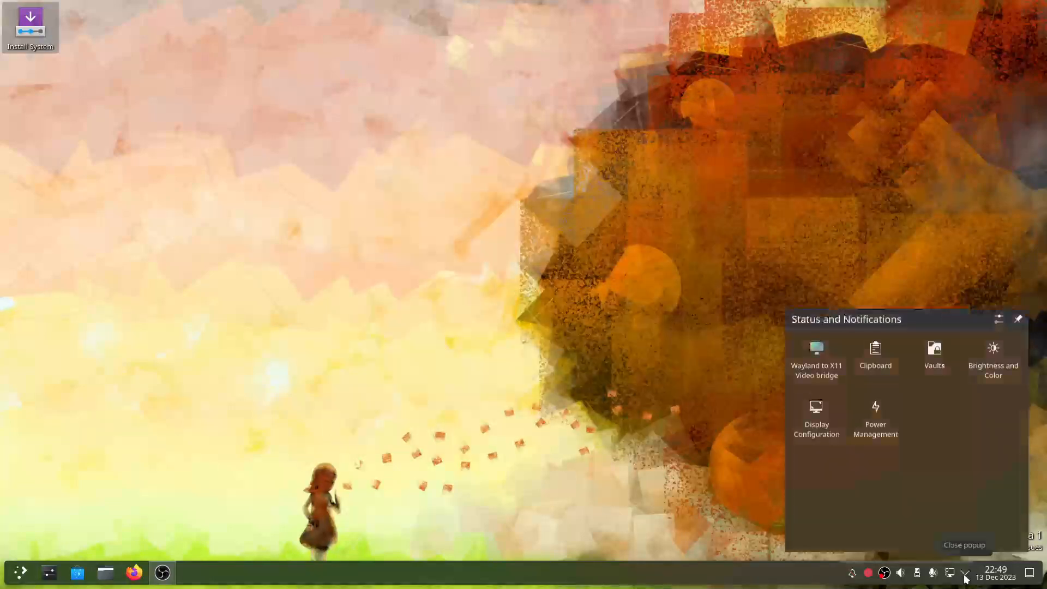
click(966, 578)
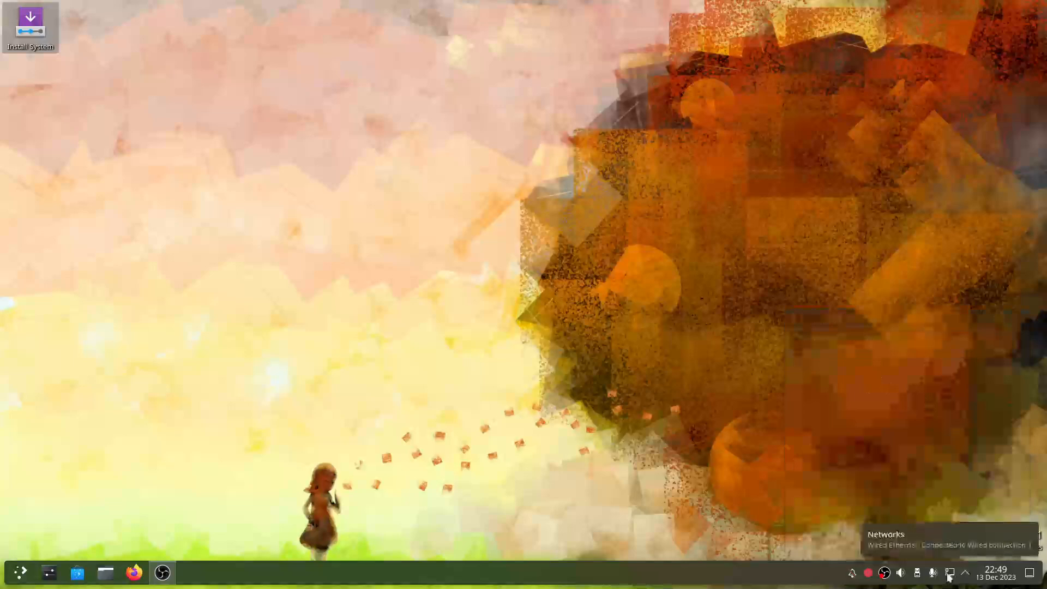
click(901, 574)
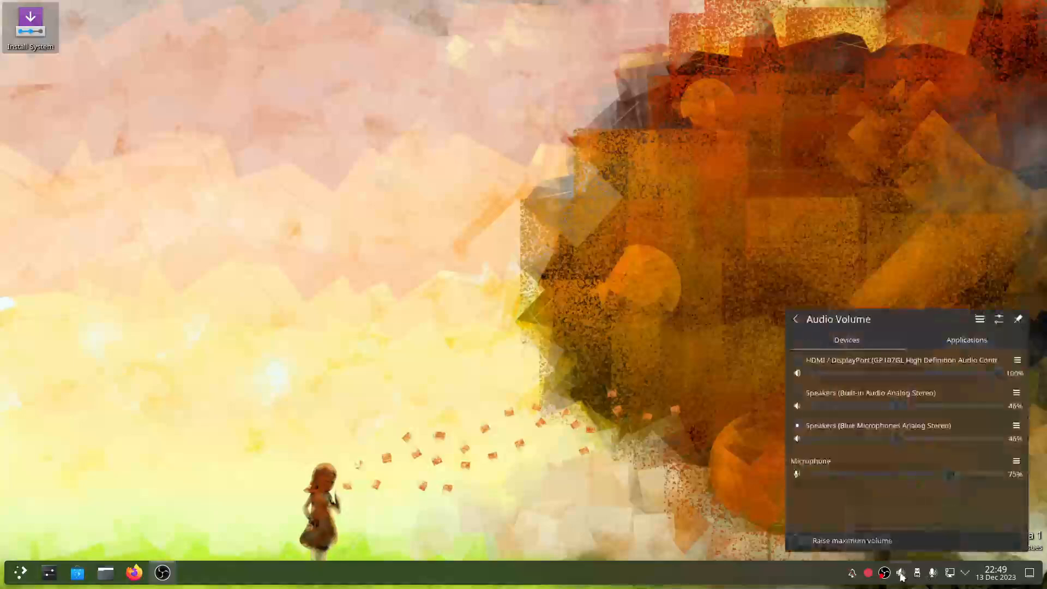
click(902, 574)
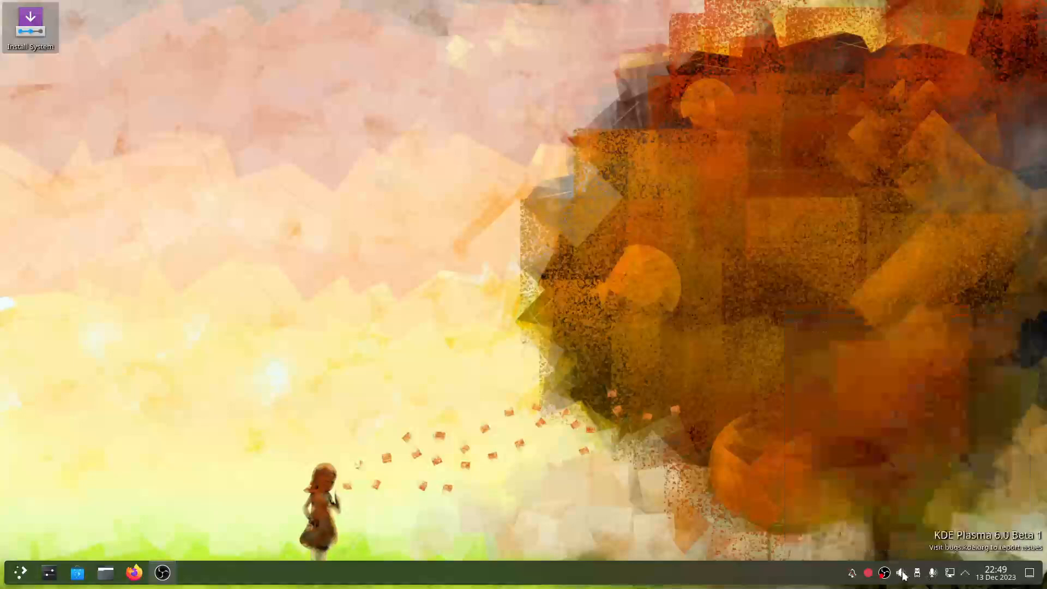
click(902, 574)
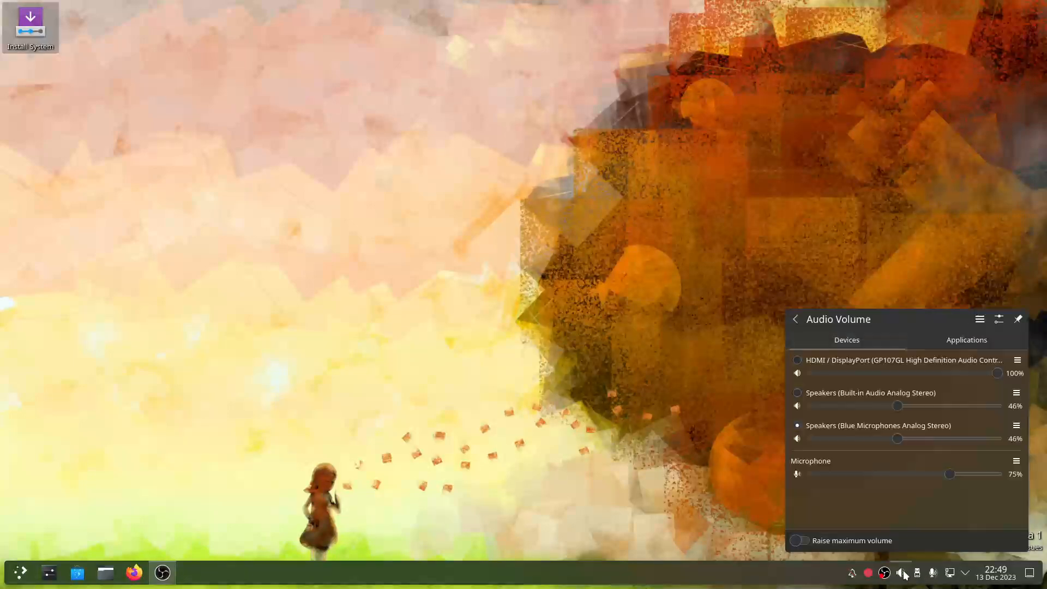
click(903, 573)
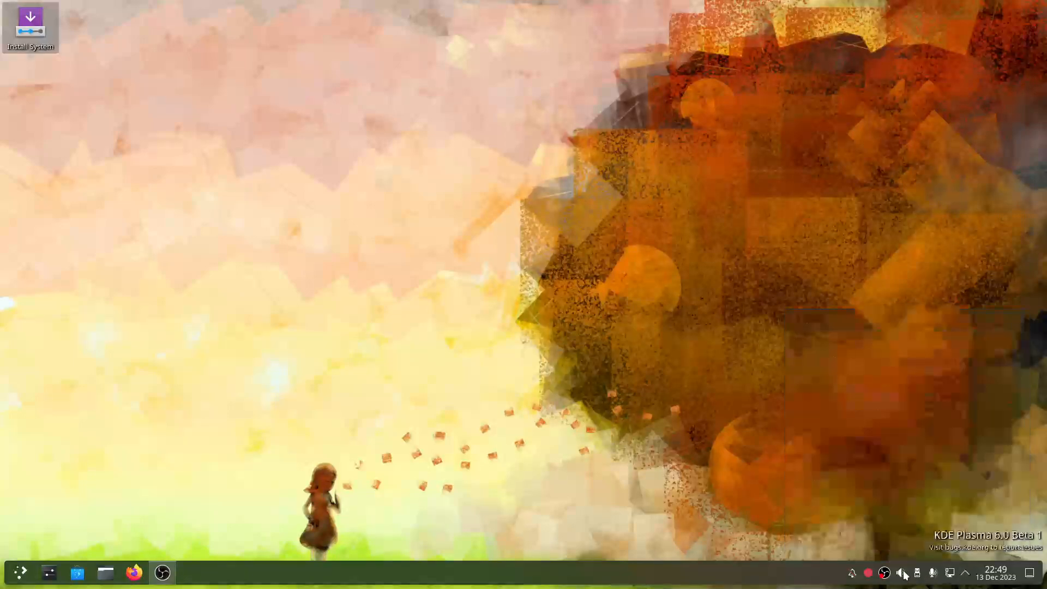
- Put the panel into edit mode and dismiss the settings popups that cover it
right_click(524, 568)
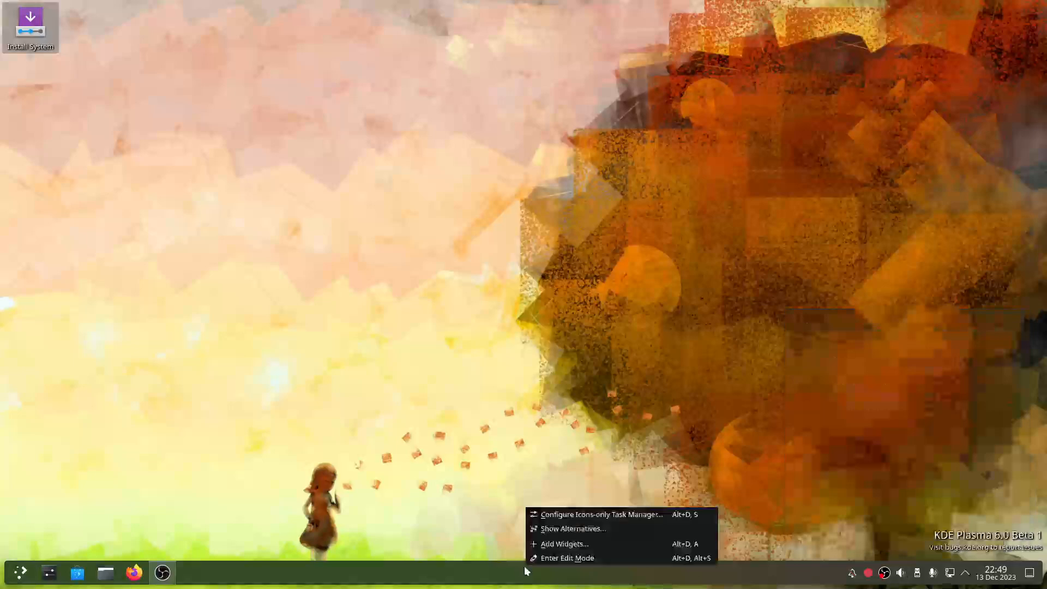
click(572, 558)
mouse_move(532, 568)
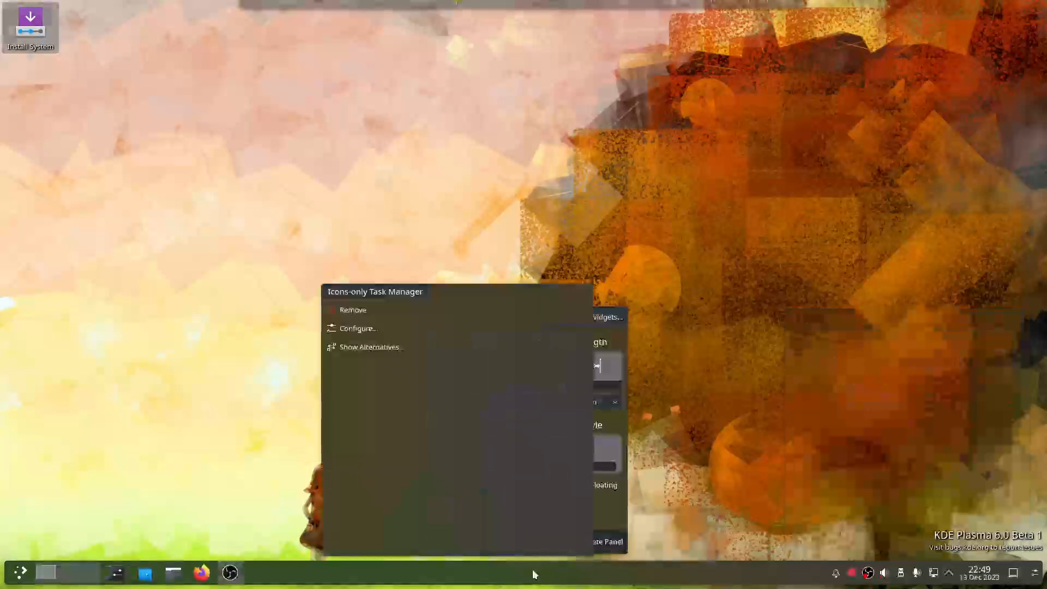
click(804, 390)
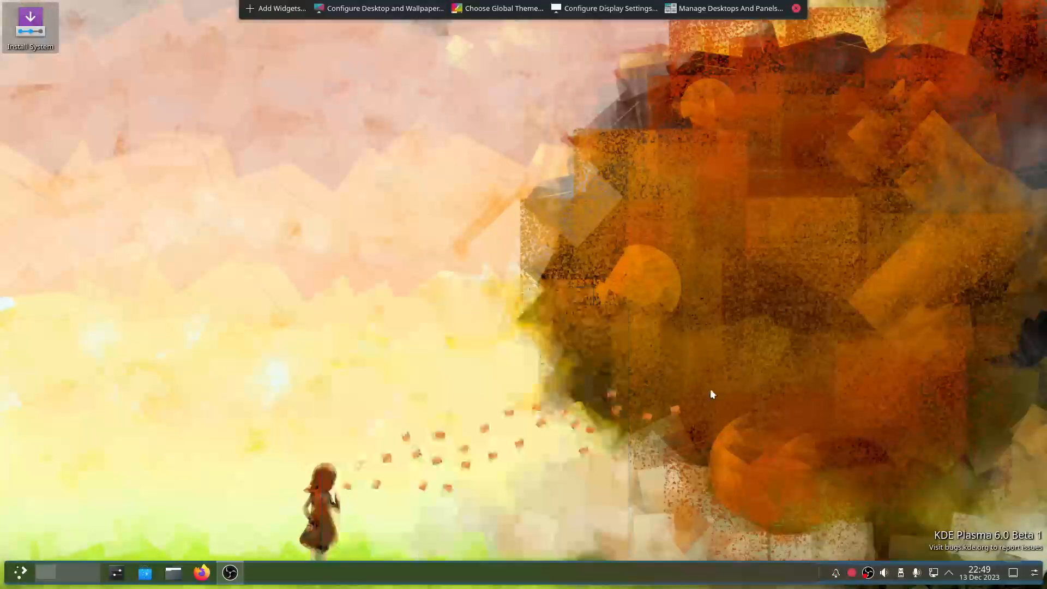
- Try repeatedly to exit edit mode from the panel, dismissing the Icons-only Task Manager and panel settings popups
right_click(524, 573)
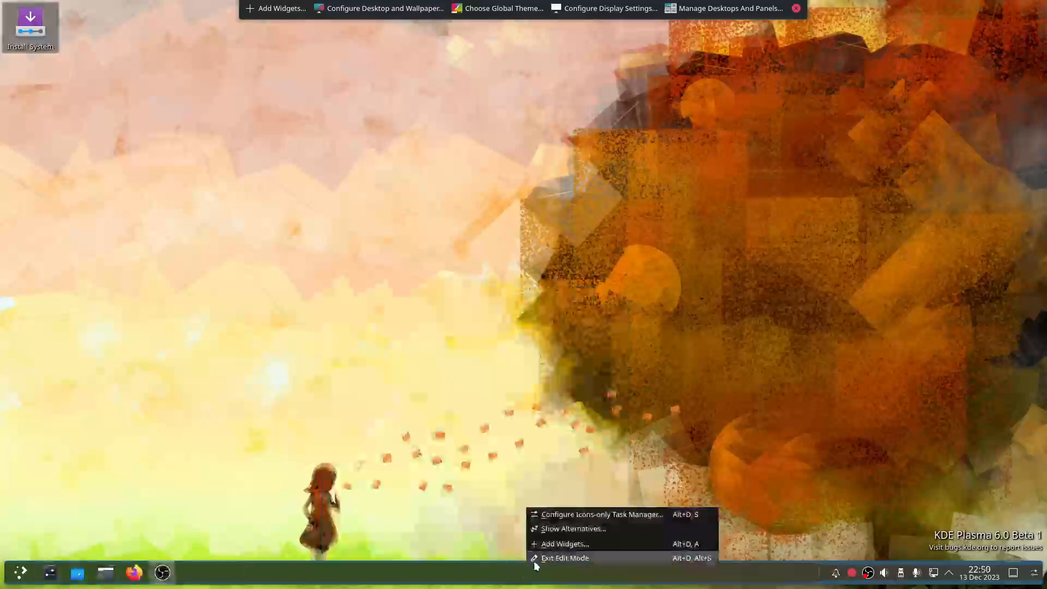
right_click(527, 570)
right_click(524, 567)
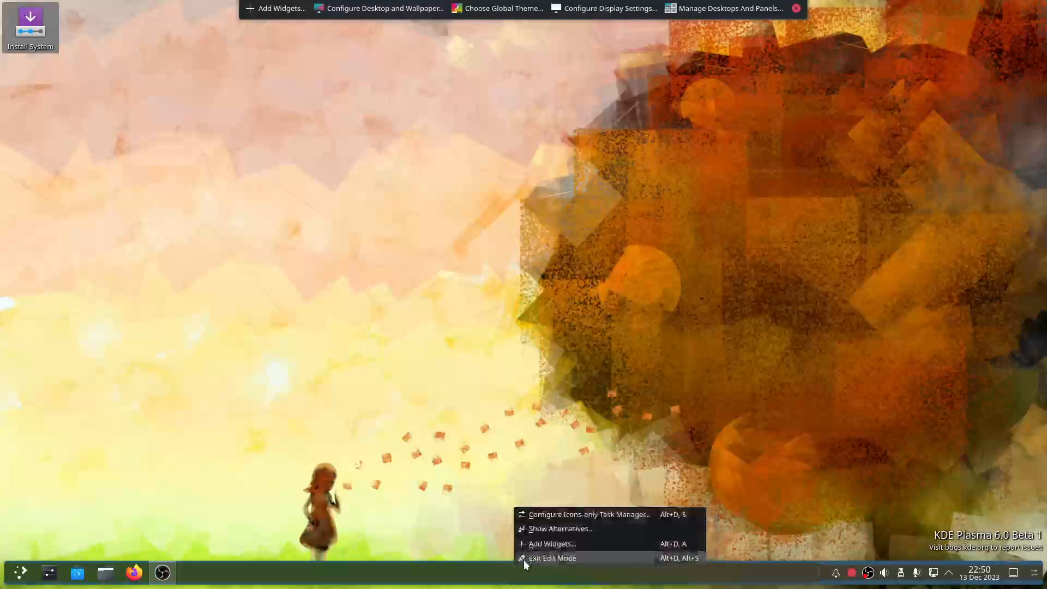
click(524, 558)
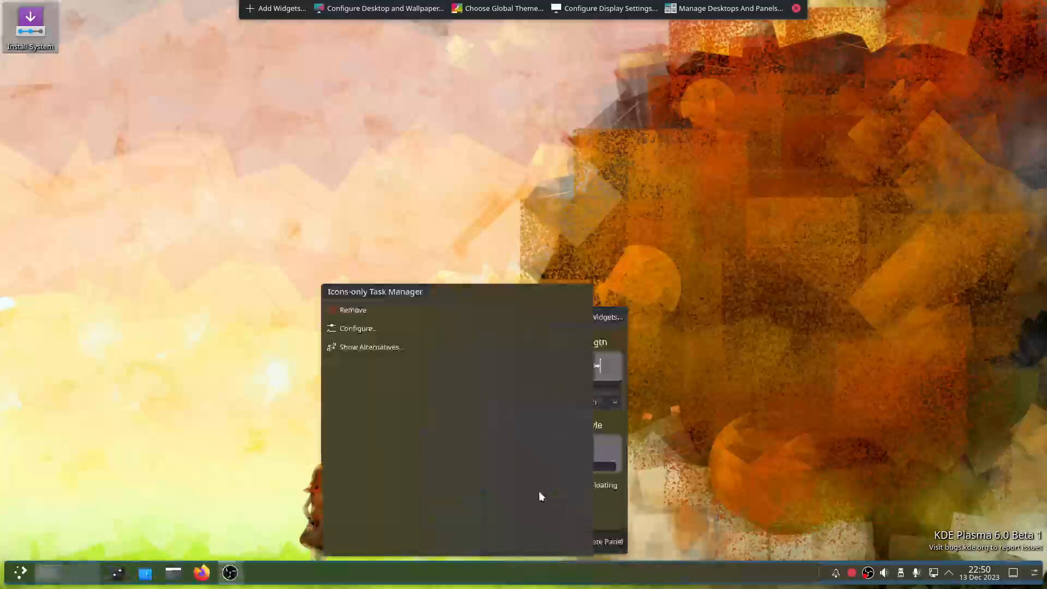
click(584, 324)
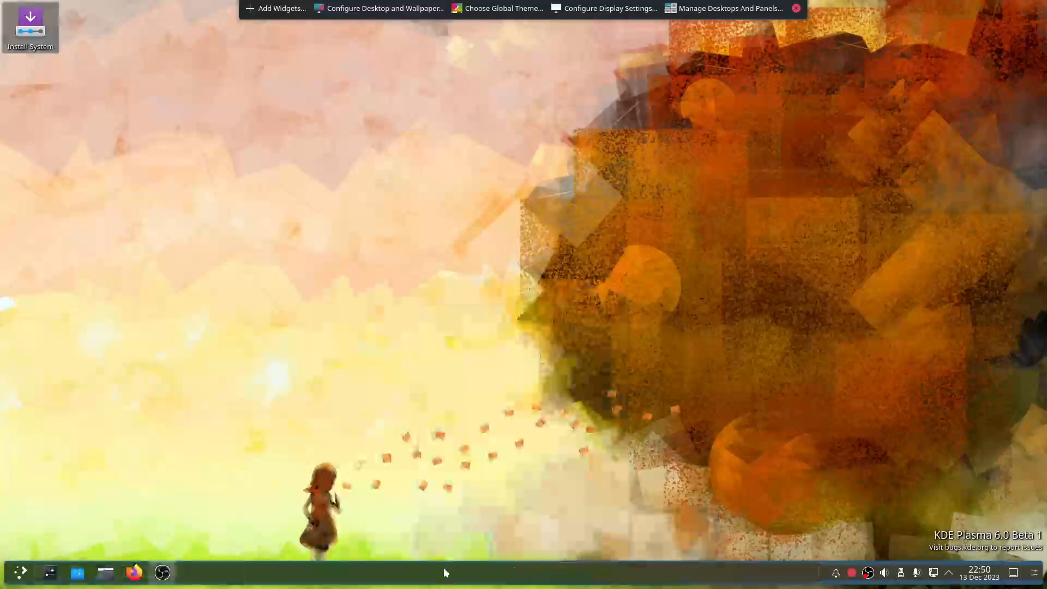
mouse_move(443, 567)
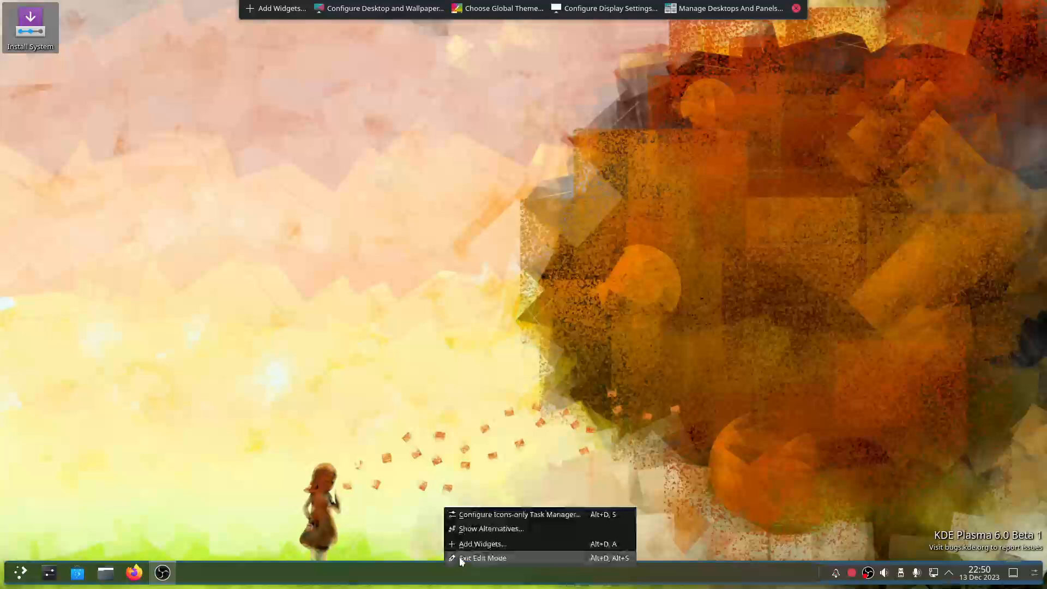
click(460, 565)
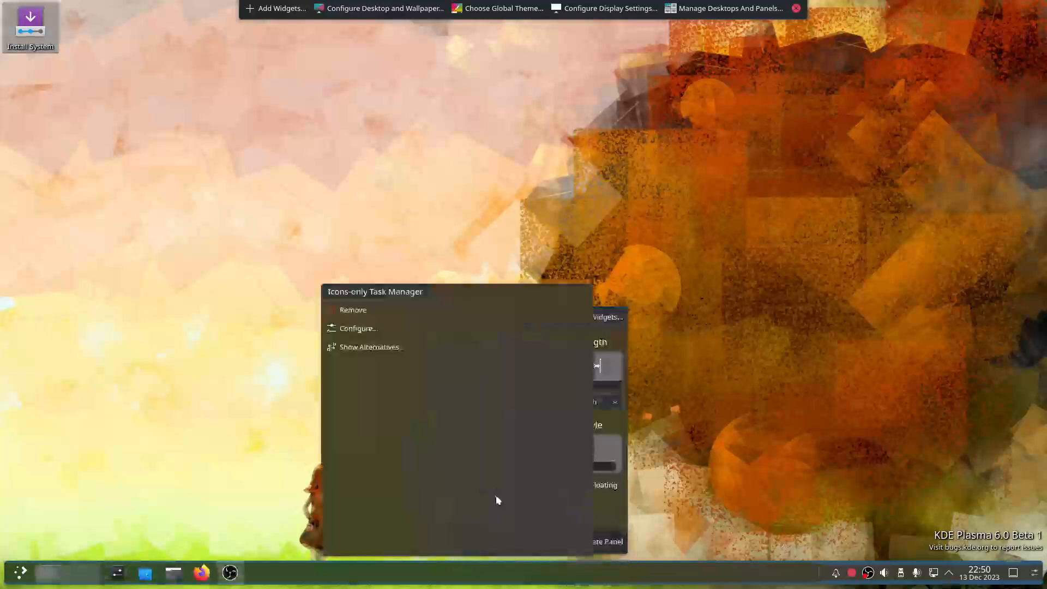
click(604, 326)
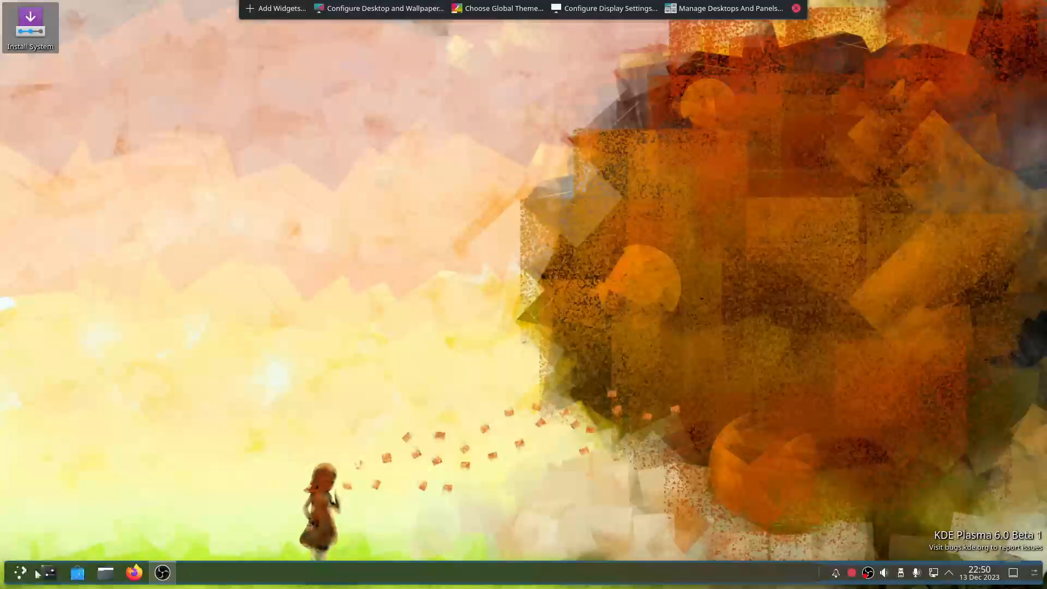
- View the Panel Settings popup with its position, alignment, length, visibility, opacity and style options, close it and leave edit mode
click(1033, 578)
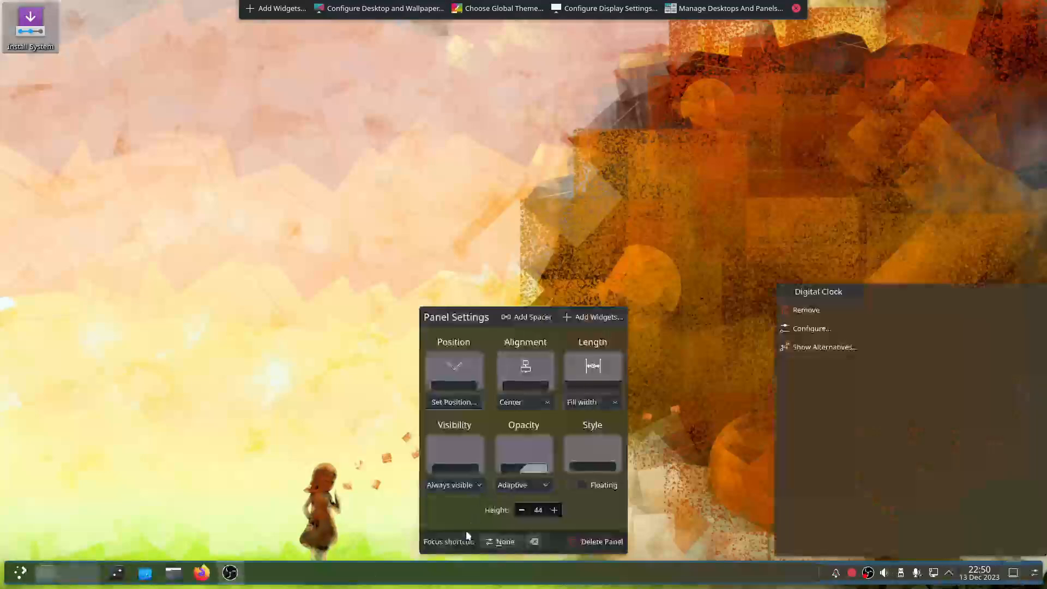
key(Escape)
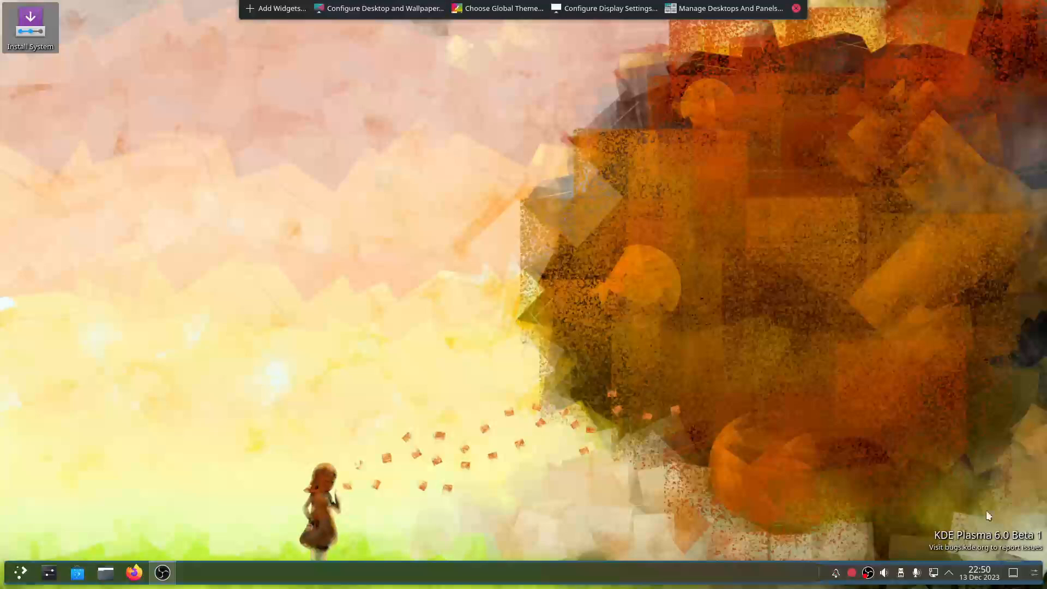
click(1035, 573)
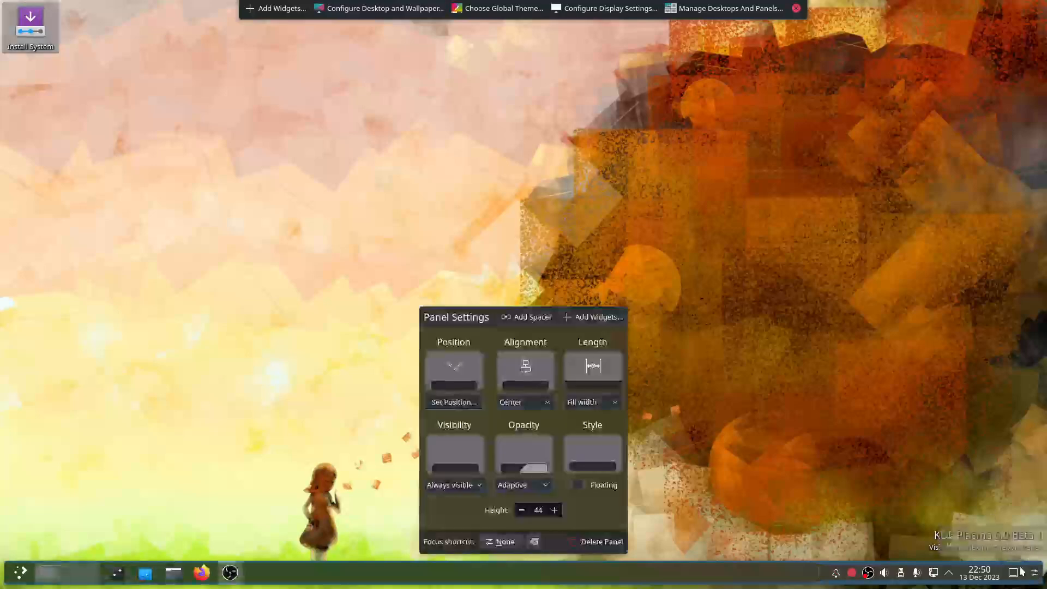
key(Escape)
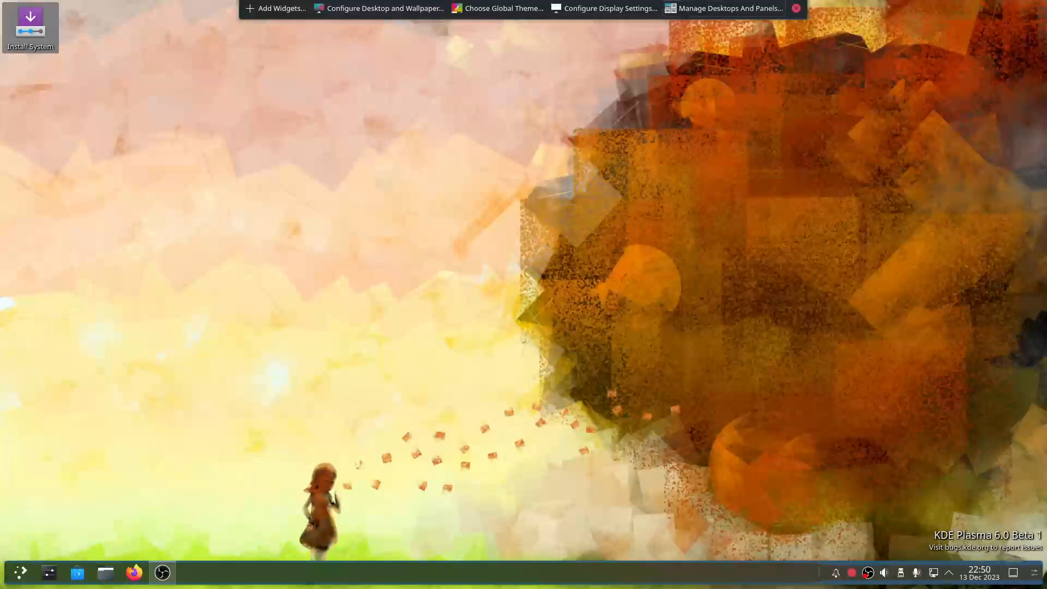
click(1014, 577)
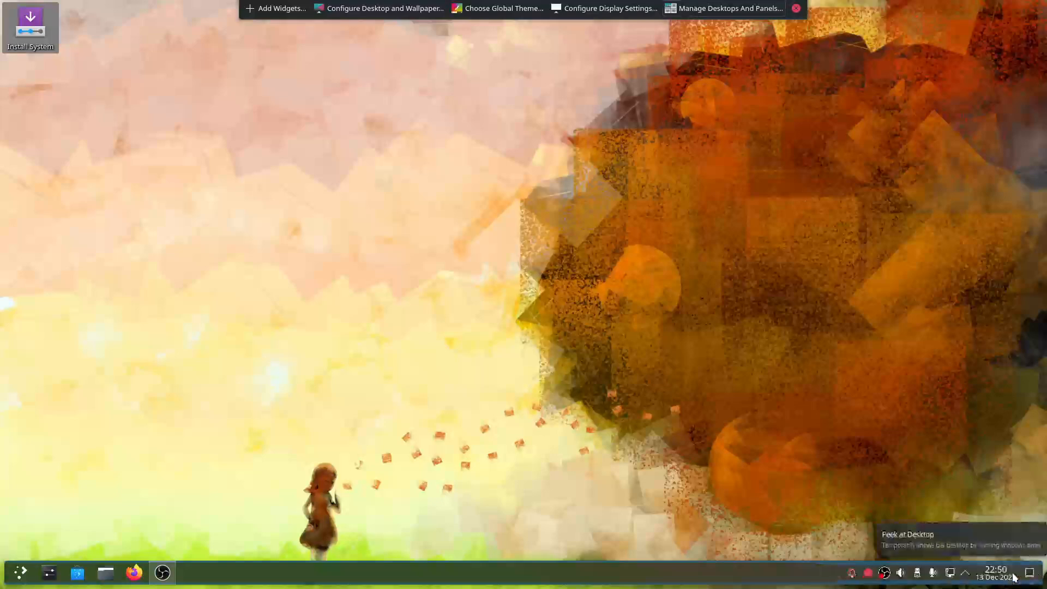
- Re-enter the panel's edit mode, close the Widgets list and try to exit edit mode again
right_click(582, 571)
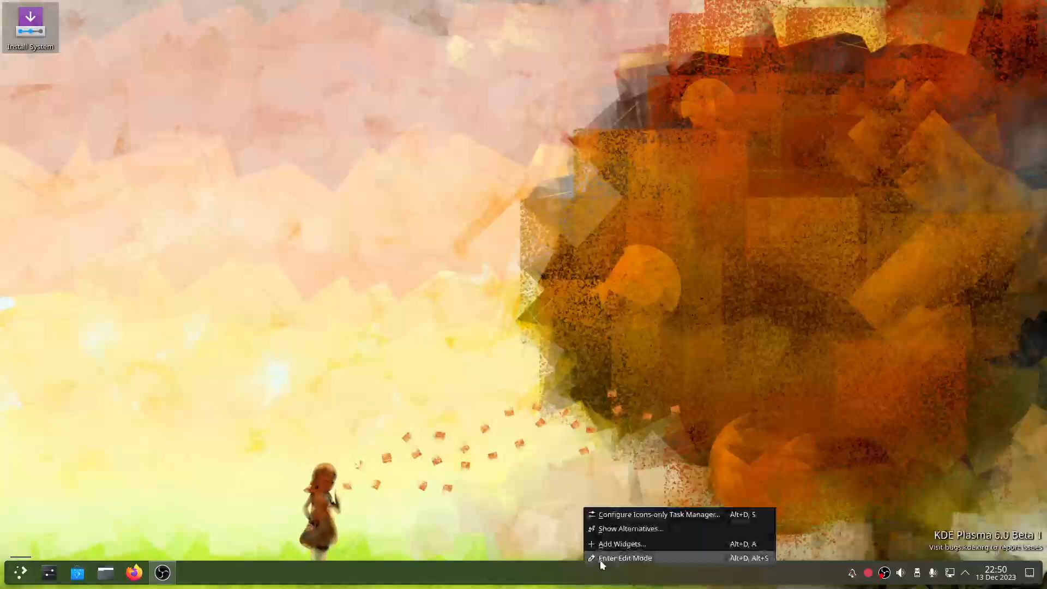
click(600, 559)
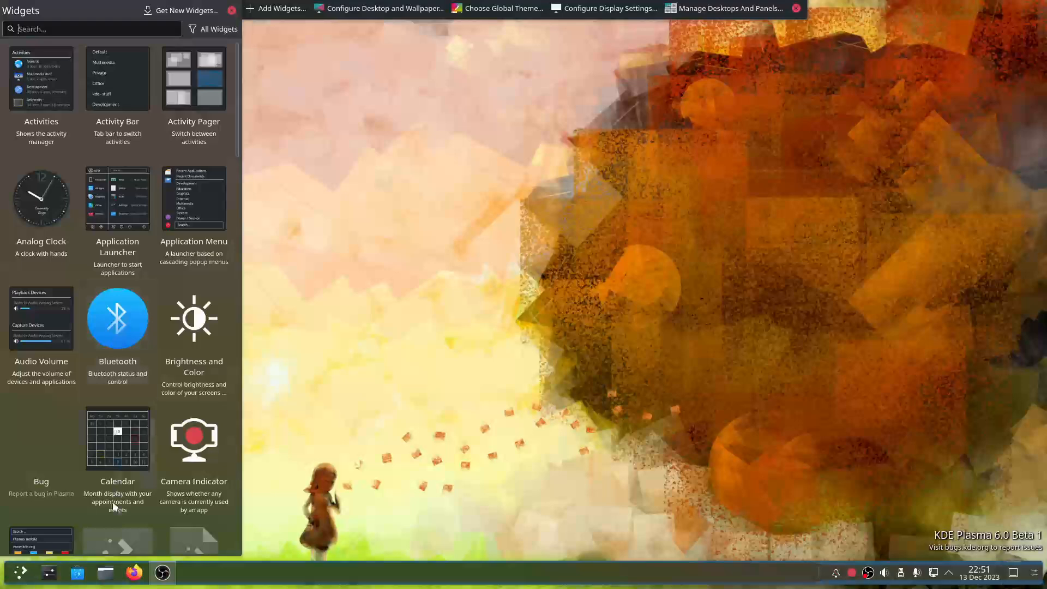
click(231, 11)
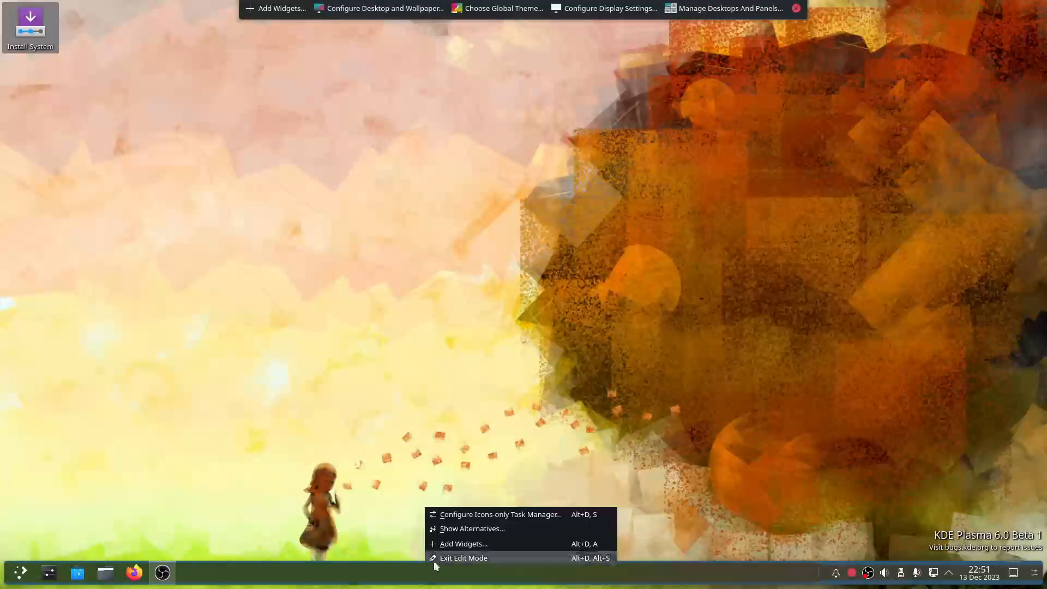
click(435, 562)
click(437, 561)
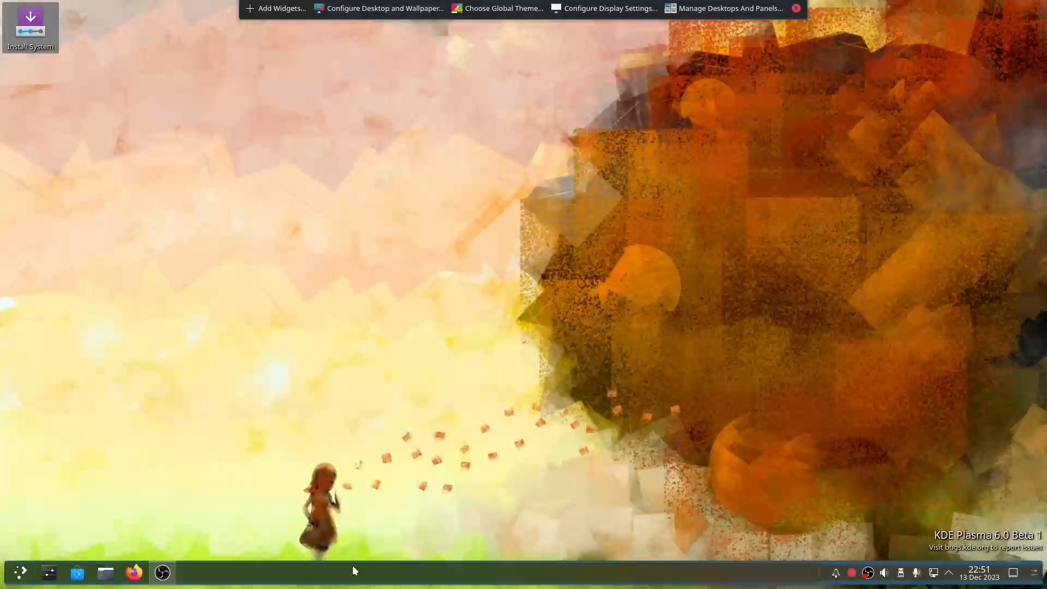
right_click(557, 583)
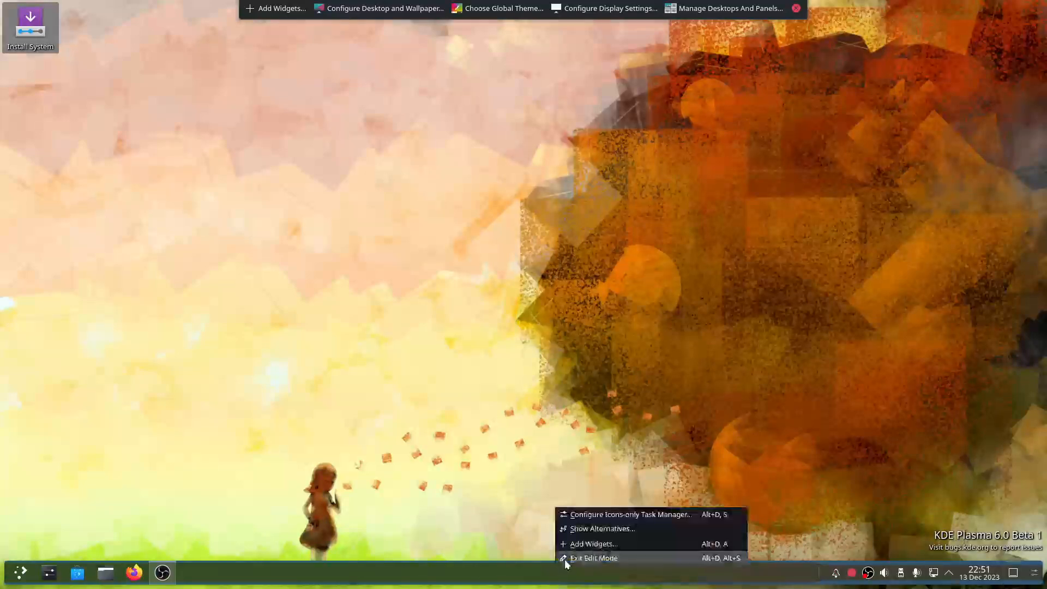
- Browse the Application Launcher's Internet, Office and Utilities categories and launch Welcome Center
click(21, 573)
click(21, 572)
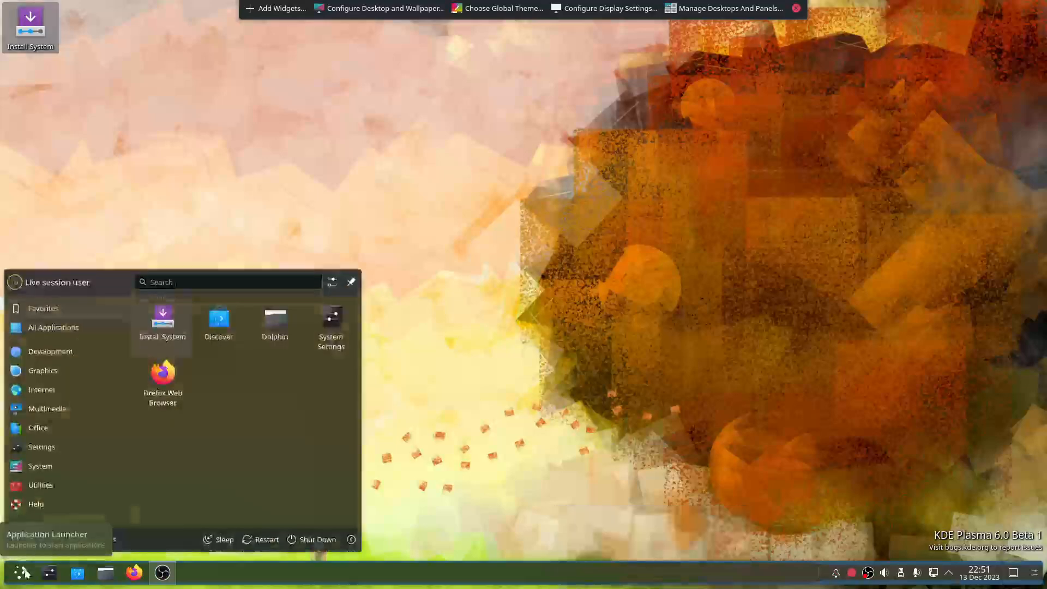
mouse_move(82, 350)
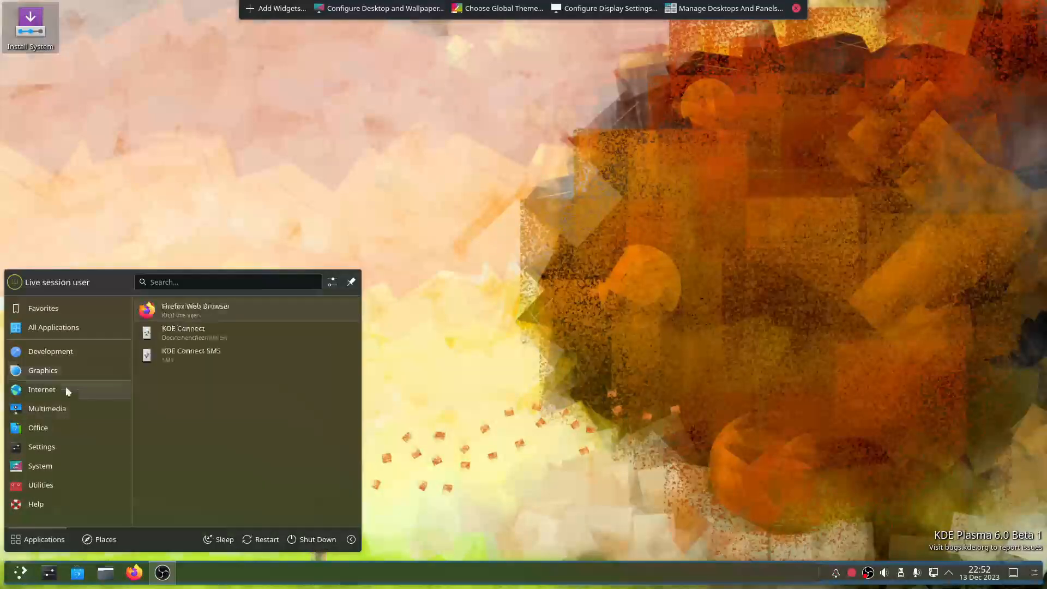
mouse_move(56, 428)
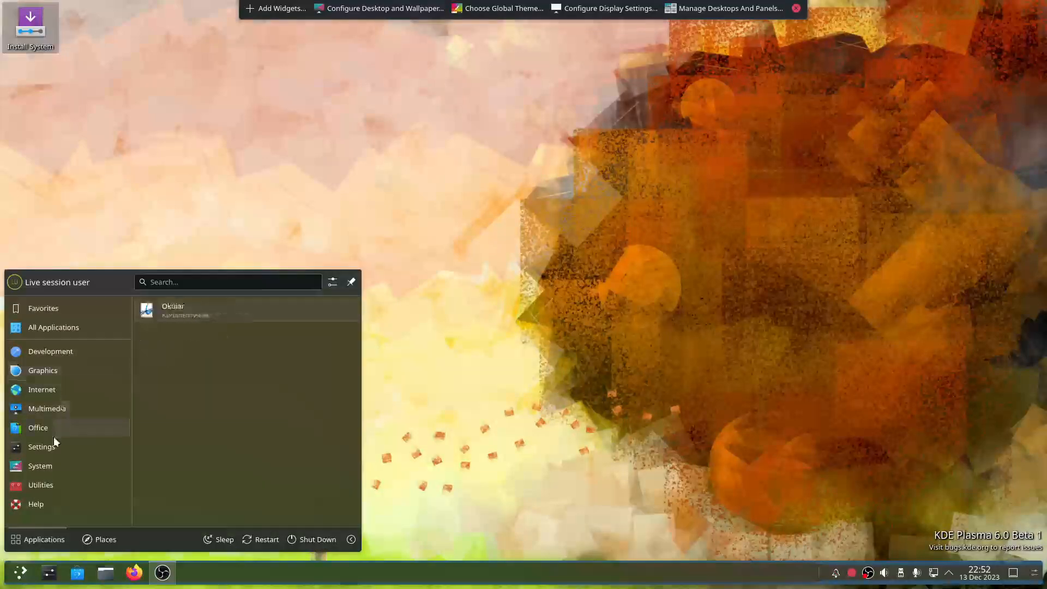
mouse_move(49, 485)
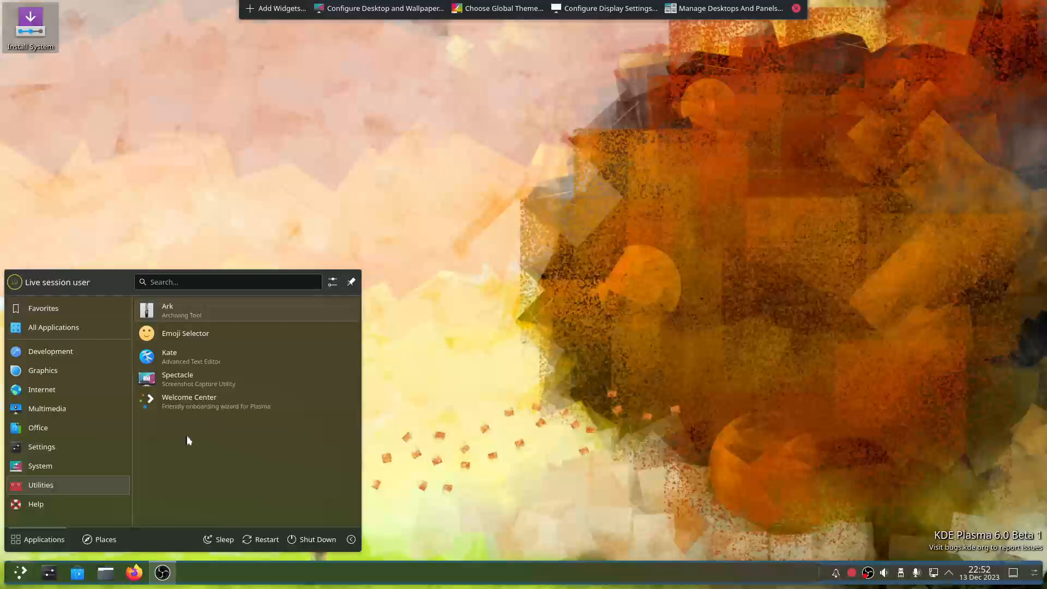
click(210, 401)
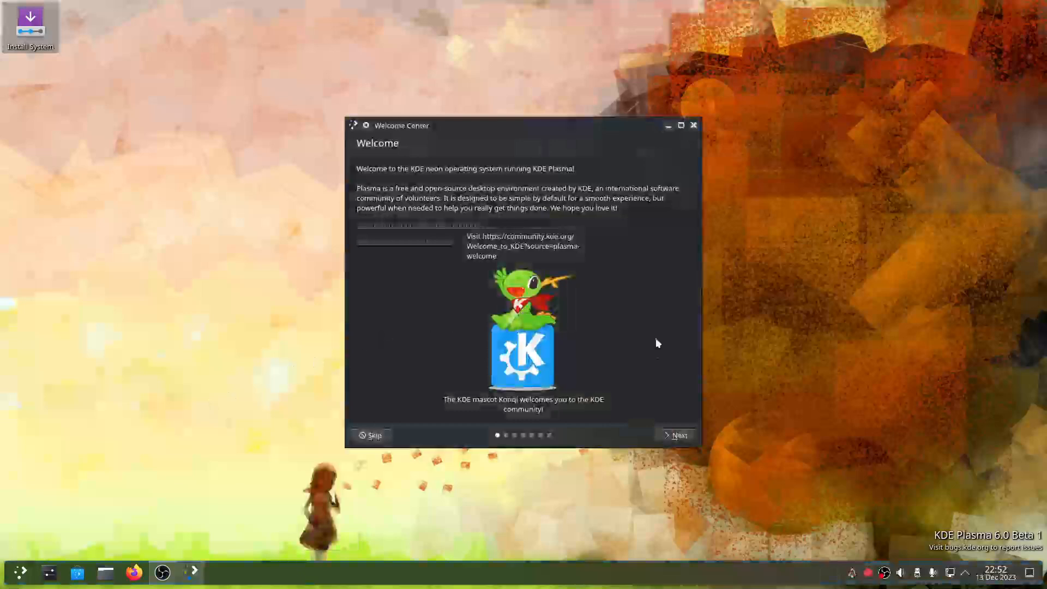
- Maximize the Welcome Center, advance to Powerful When Needed, and read the Get New Stuff page before returning
click(681, 125)
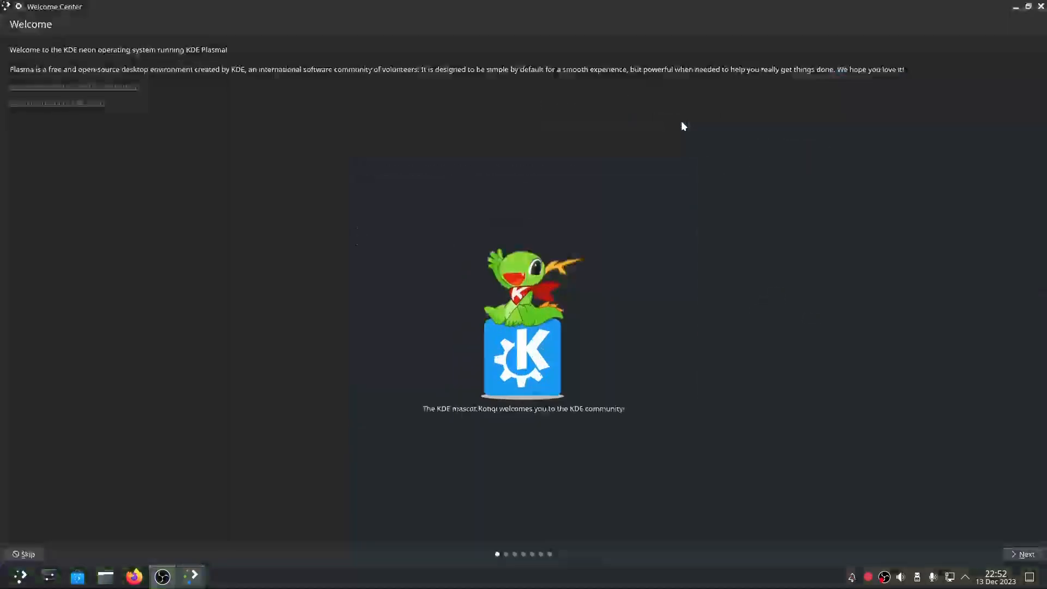
click(1024, 555)
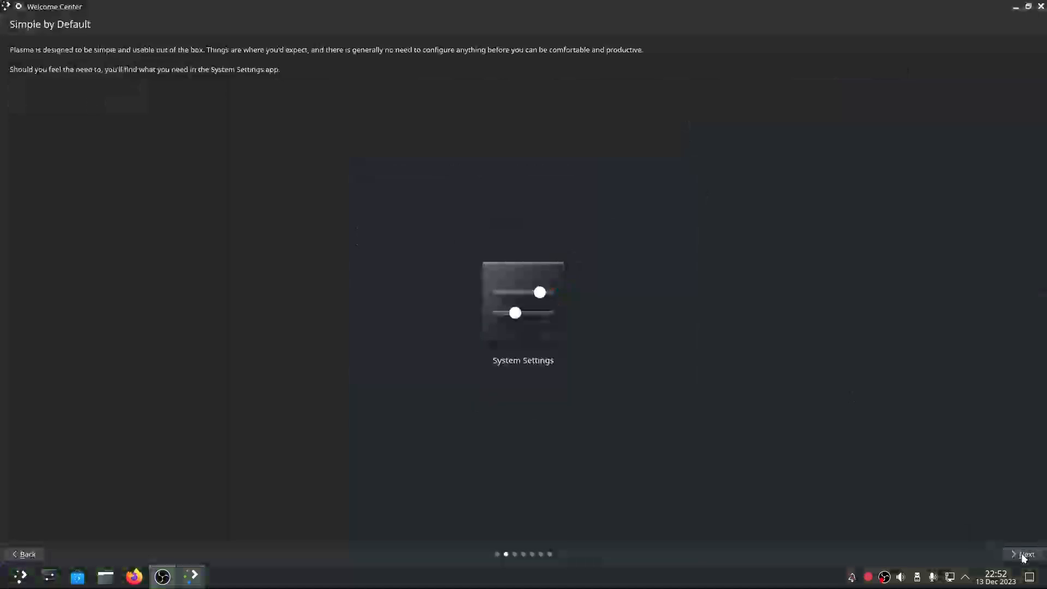
click(1024, 556)
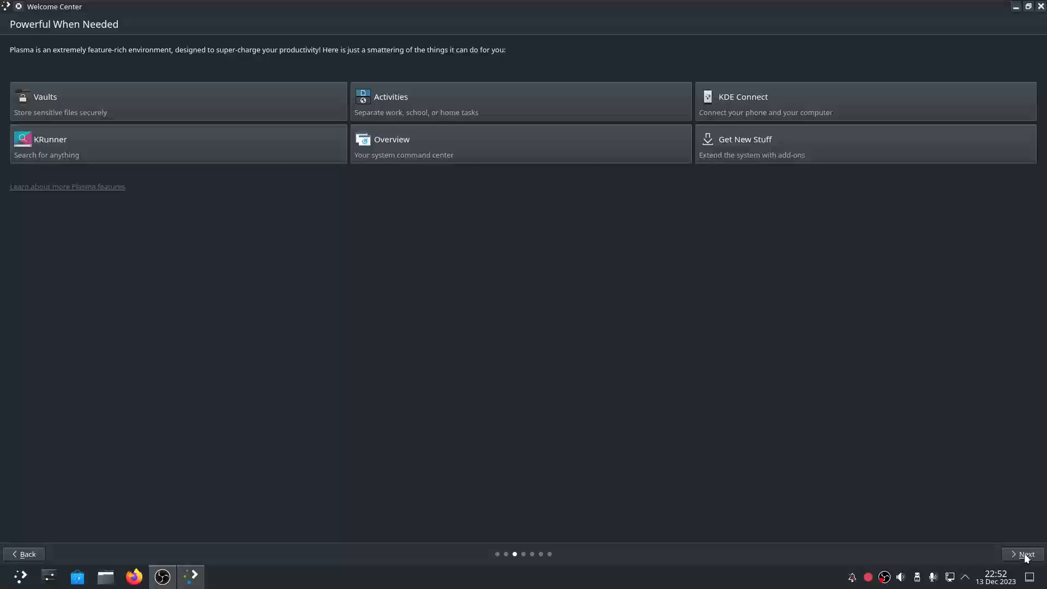
click(798, 145)
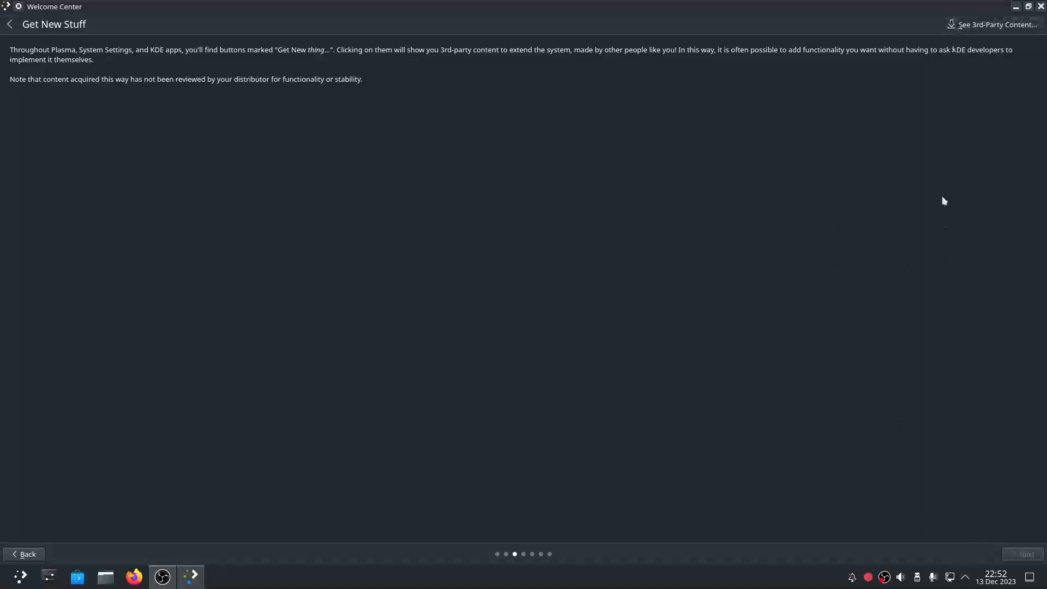
click(10, 25)
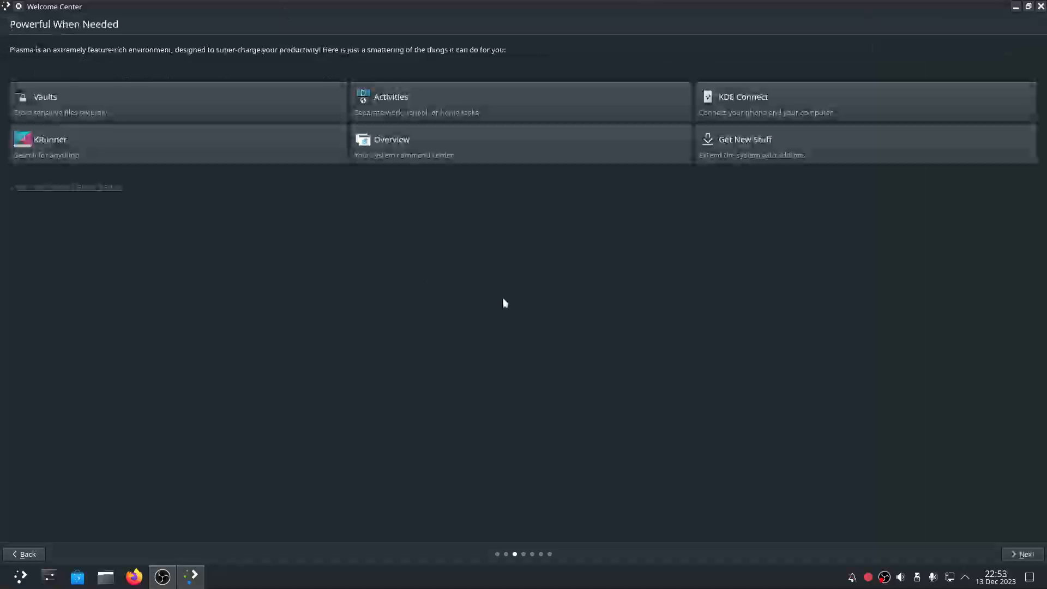
- Page through the Welcome Center's Manage Software, usage information and Get Involved pages to Support Your Freedom
click(1023, 555)
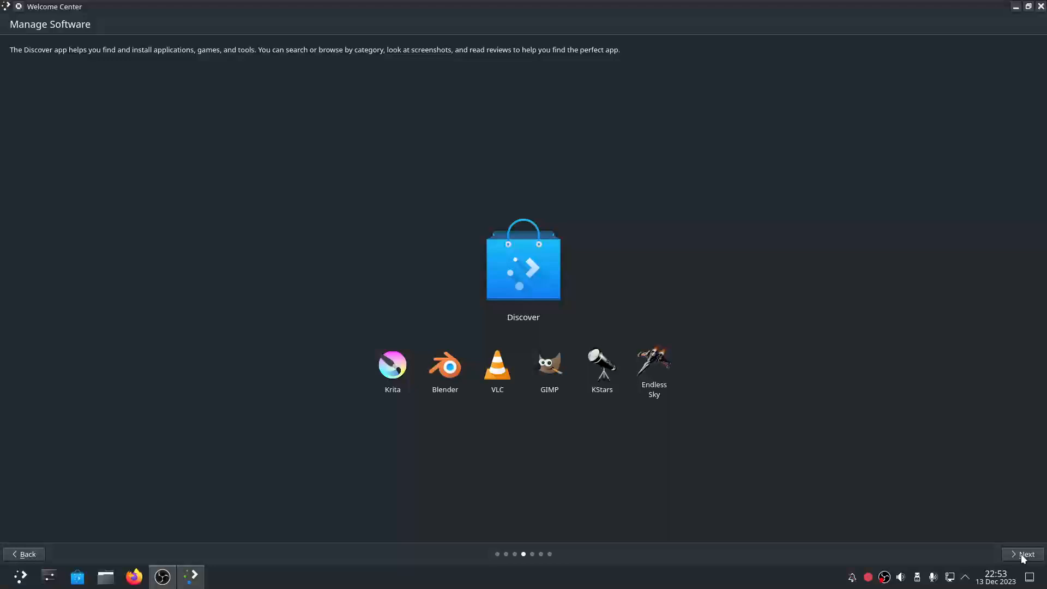
click(1022, 554)
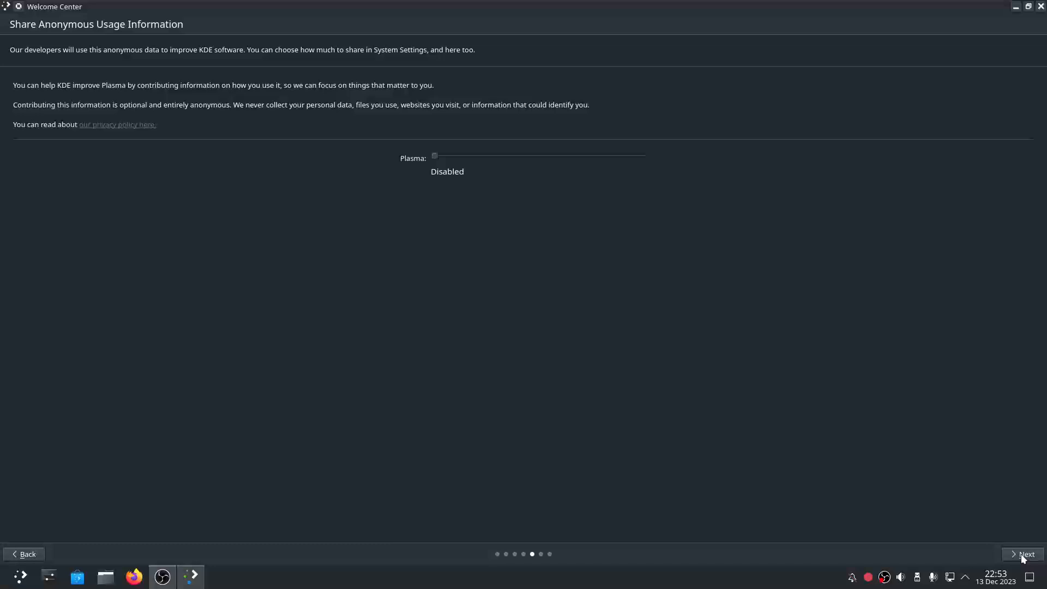
click(1021, 554)
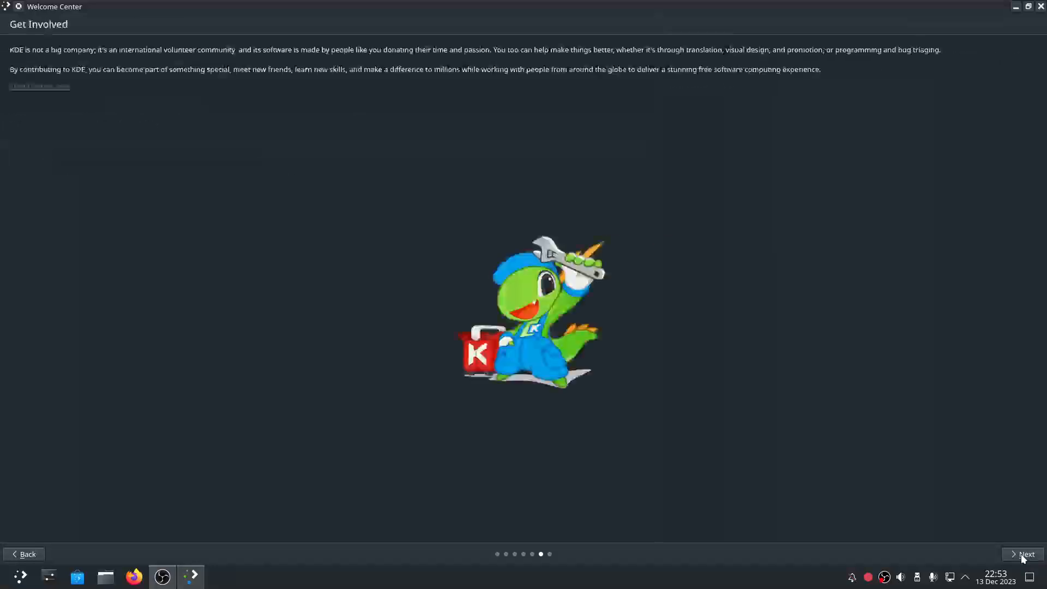
click(1024, 555)
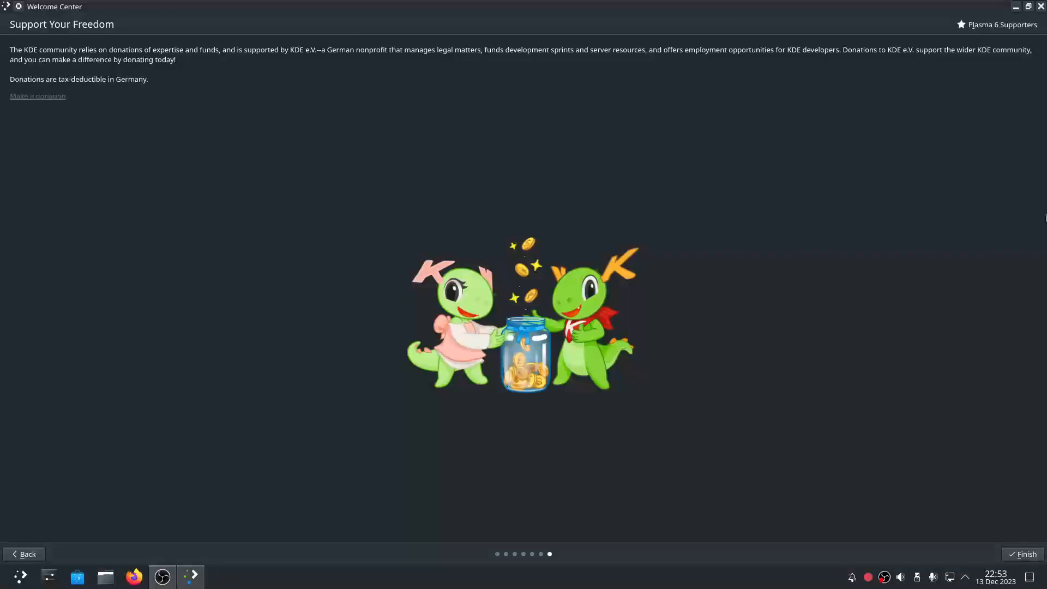
- Restore the Welcome Center window, tile it to the right half of the desktop, and tile OBS into the upper-right quarter
click(1028, 6)
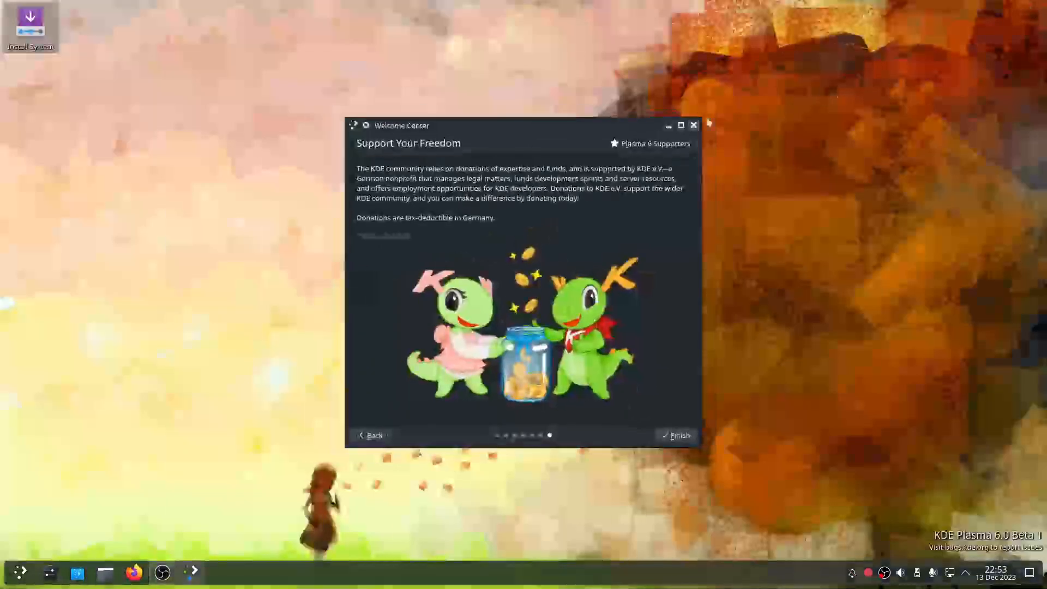
drag(564, 123, 1043, 159)
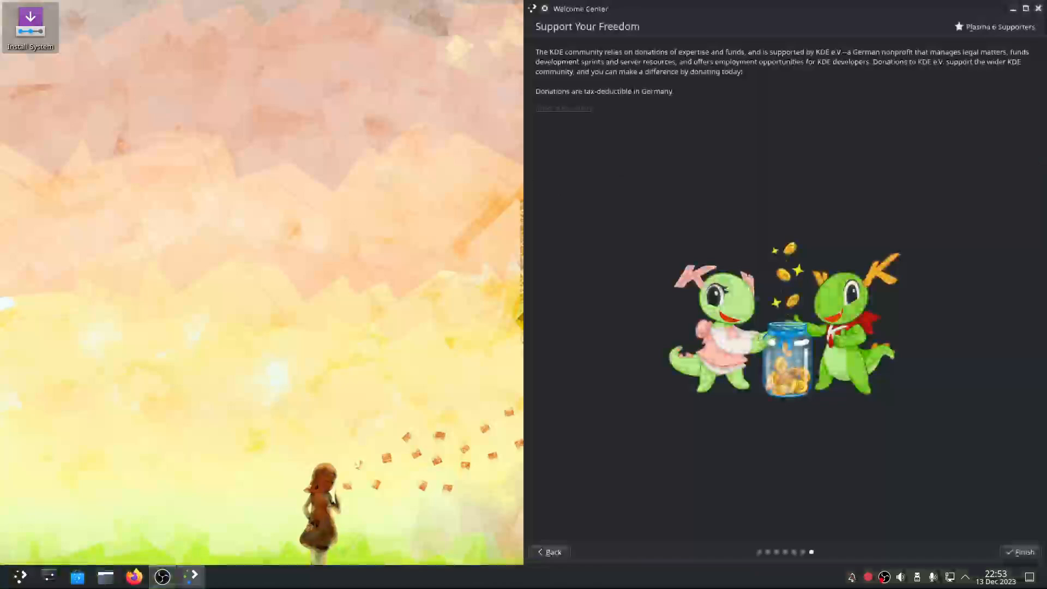
click(162, 577)
drag(200, 40, 1044, 16)
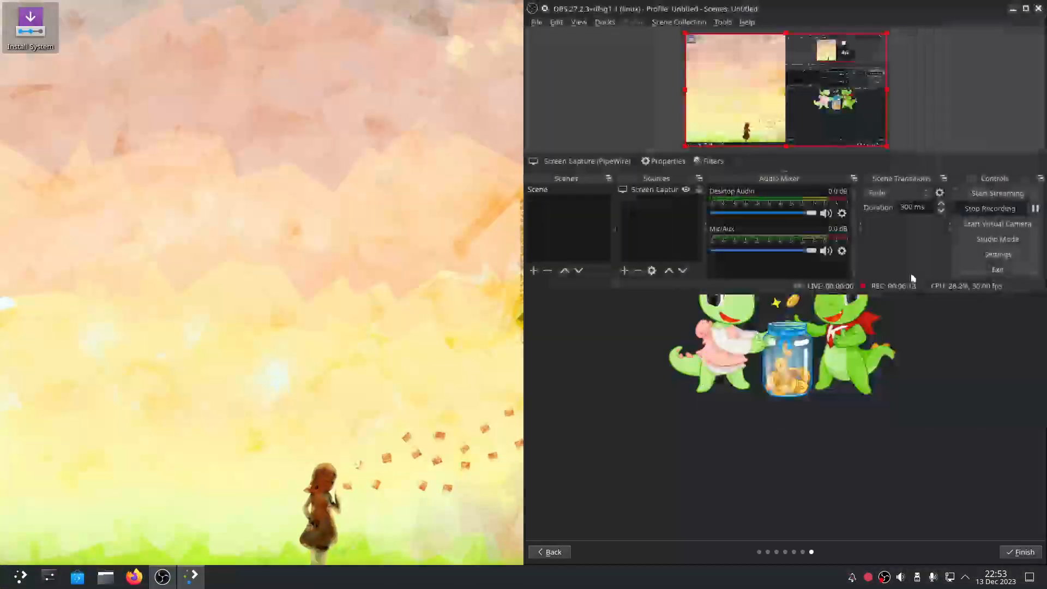
- Maximize the Welcome Center window again and bring OBS to the front to stop the recording
click(927, 375)
drag(878, 10, 388, 1)
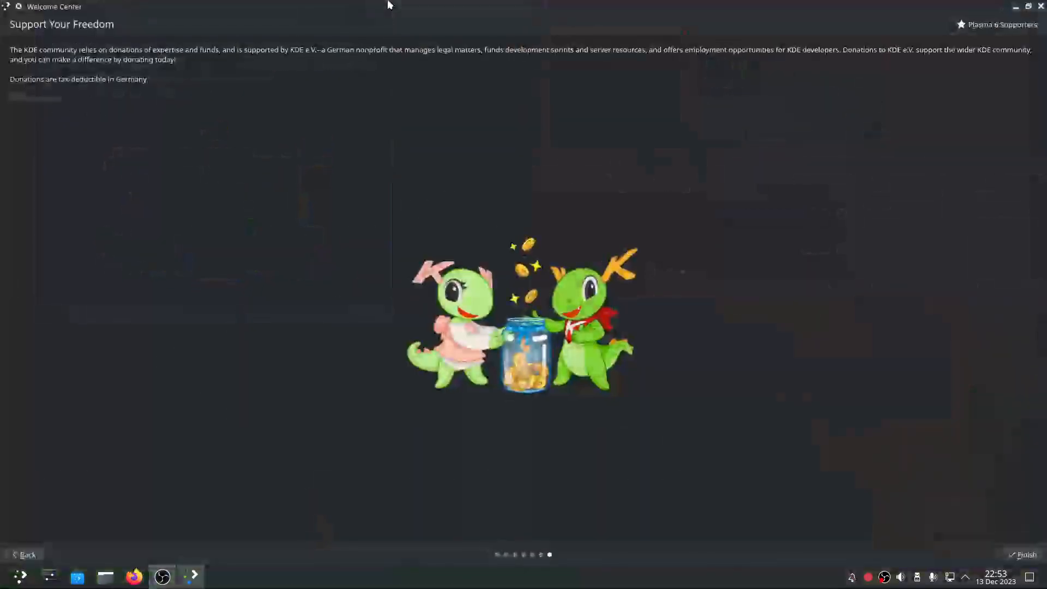
click(163, 577)
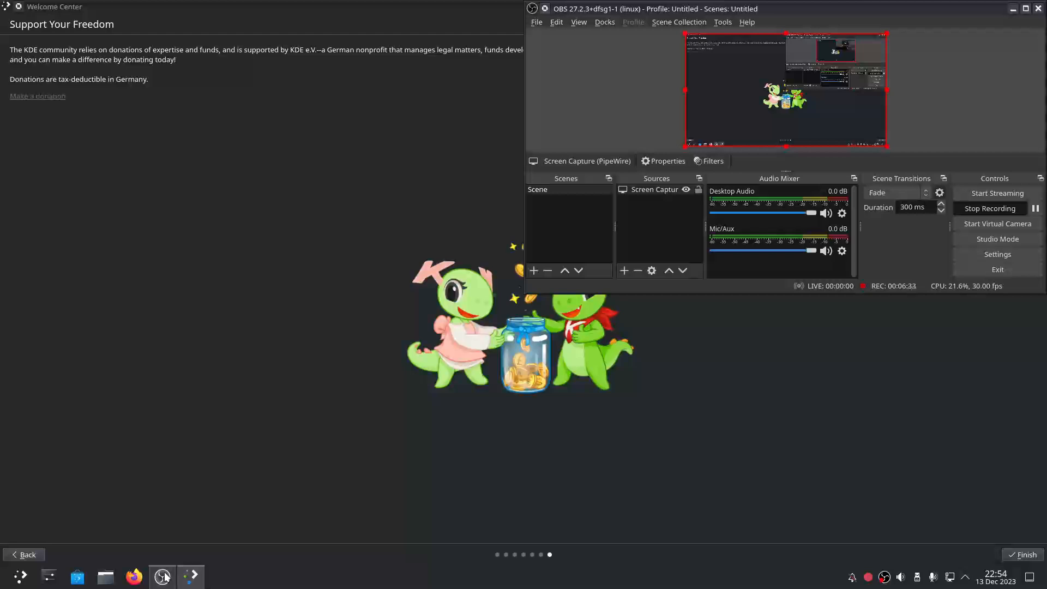
click(1020, 213)
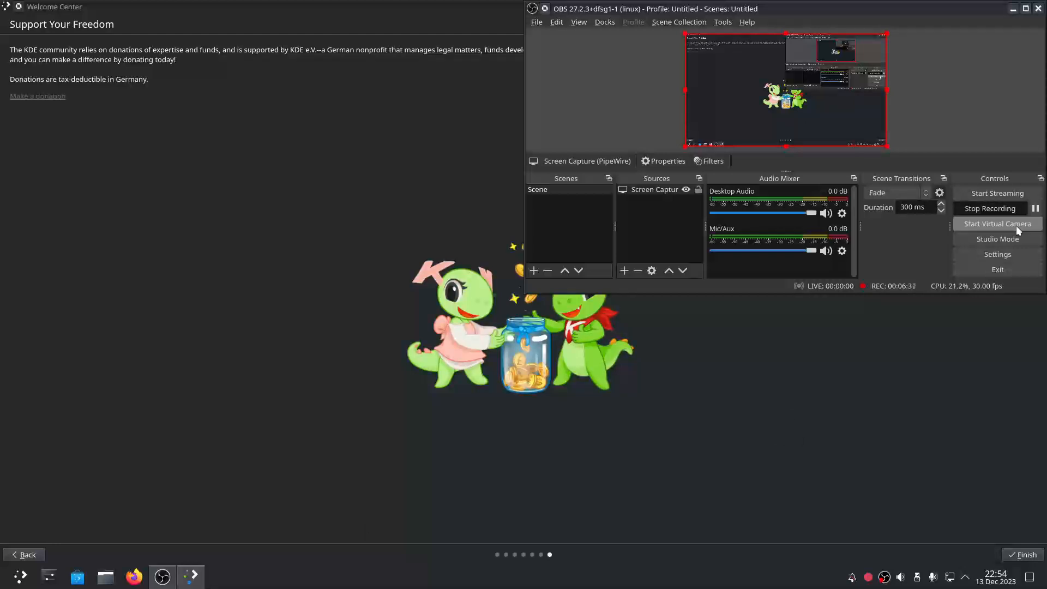